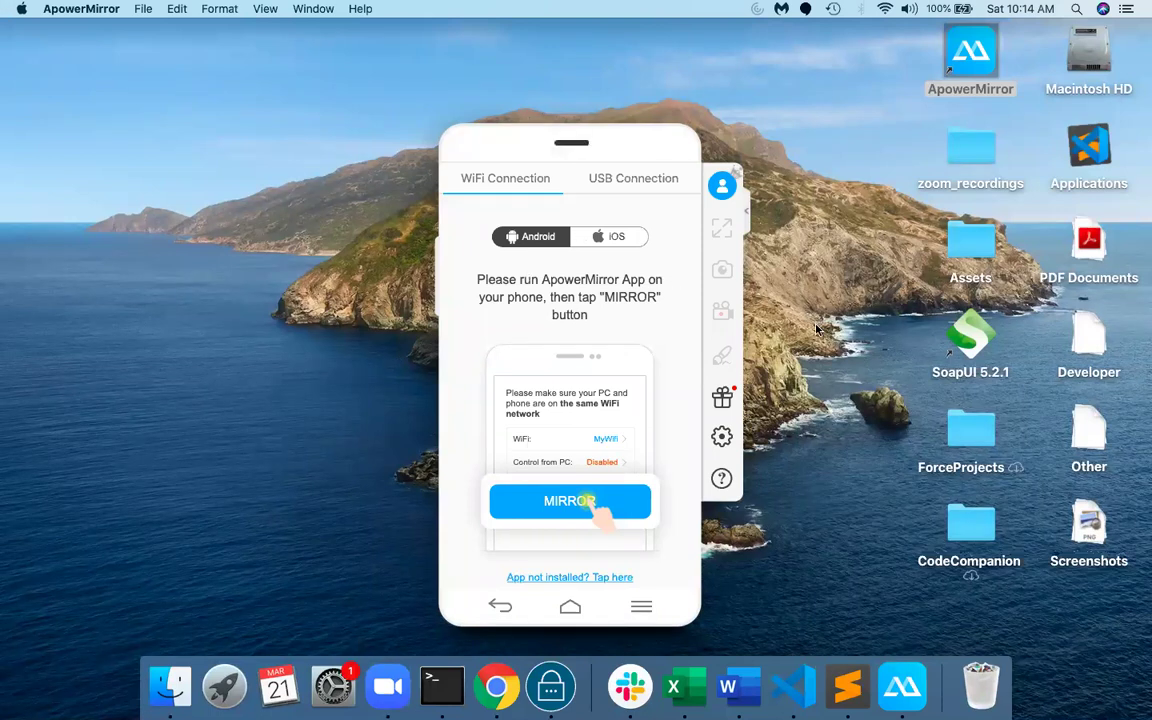
# Compare ApowerMirror's USB and WiFi connection instructions, then glance at the Salesforce Setup page
pyautogui.click(561, 176)
pyautogui.click(496, 188)
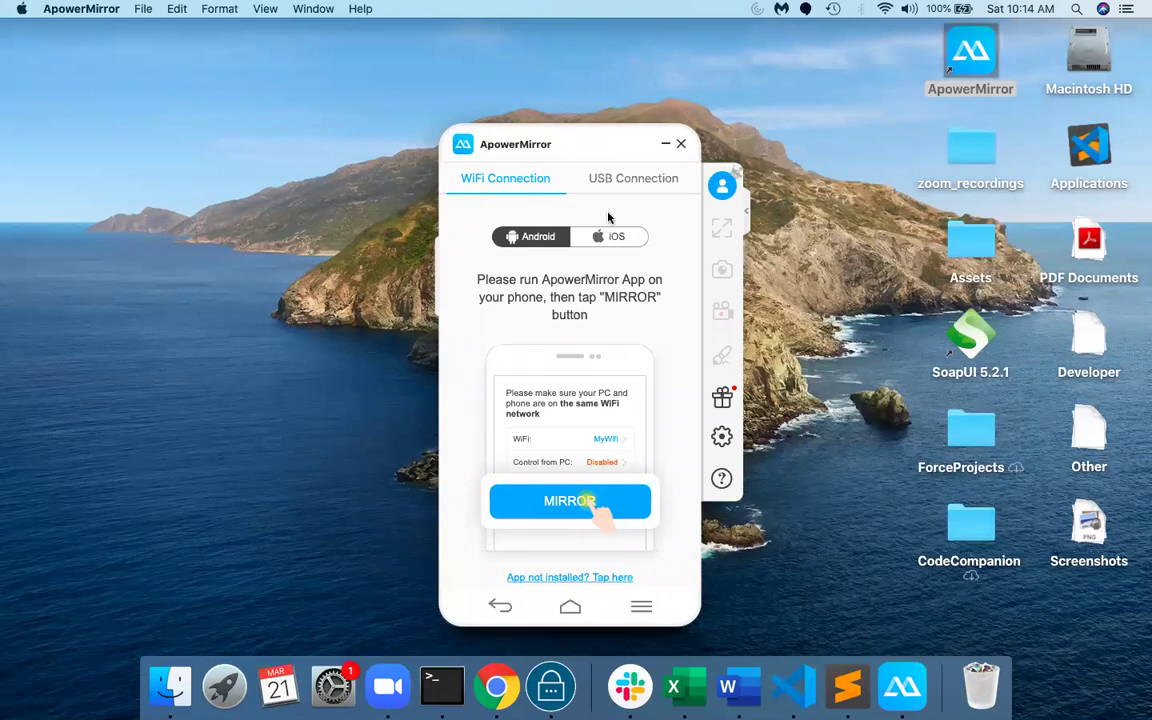
pyautogui.hotkey('ctrl', 'Right')
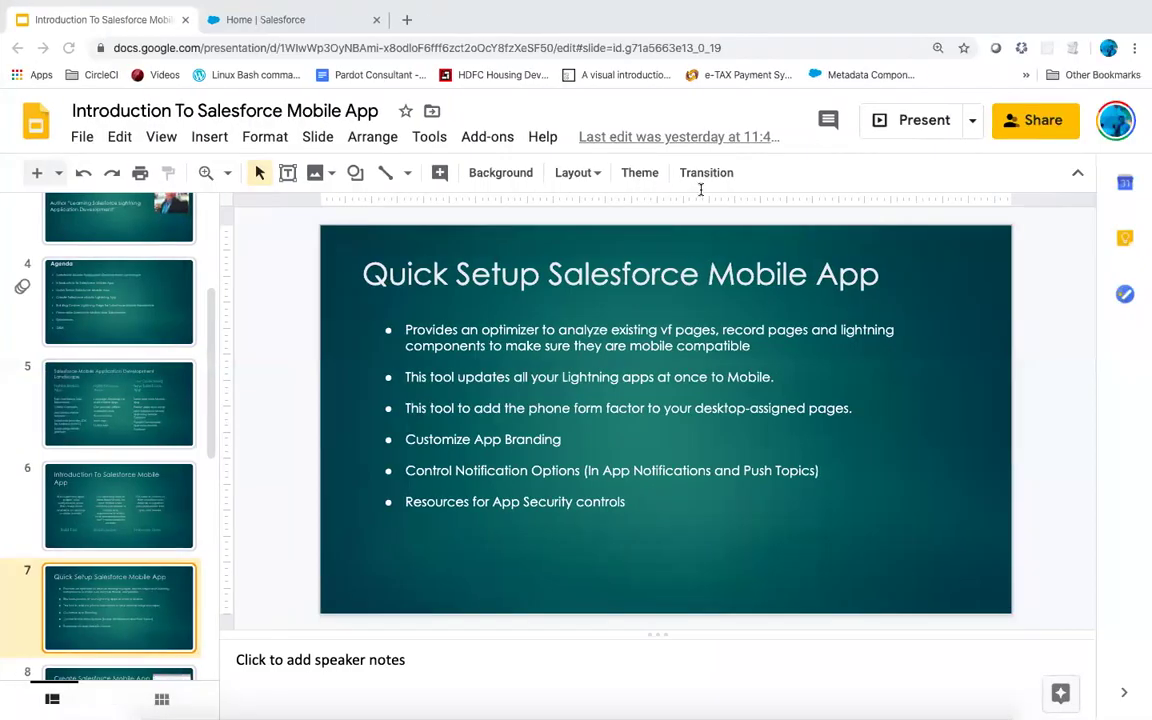
pyautogui.click(340, 19)
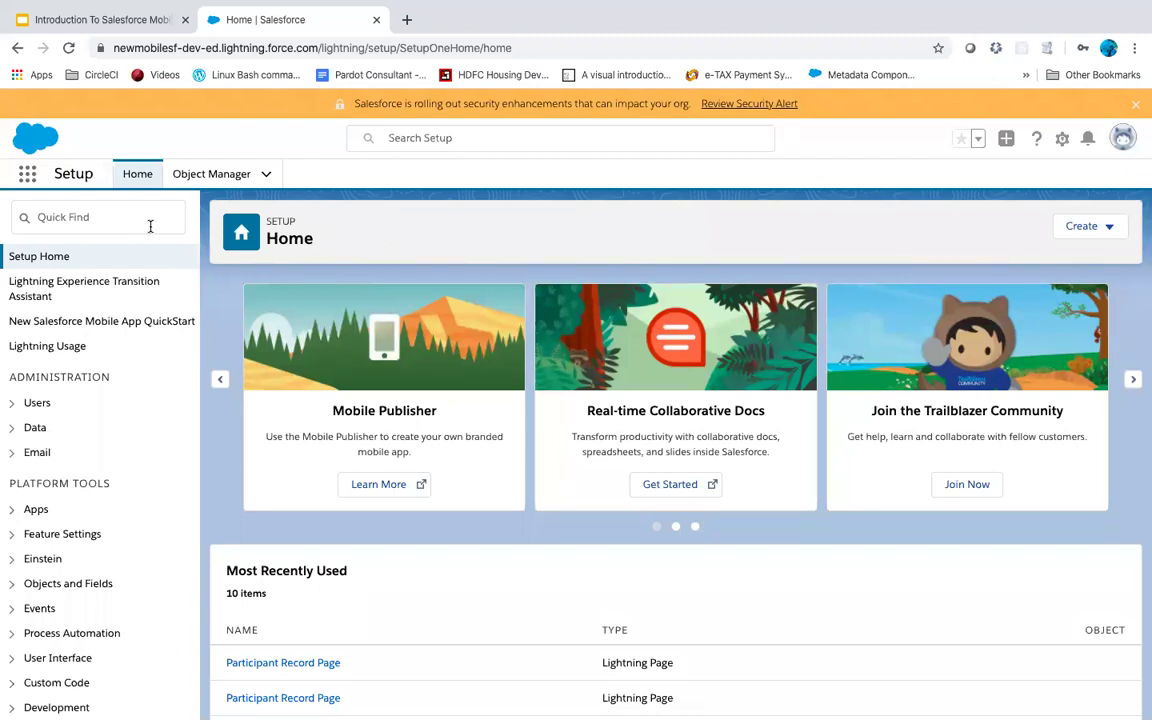
# Start closing ApowerMirror but cancel the exit, then return to the full-screen Salesforce Setup page
pyautogui.hotkey('ctrl', 'Left')
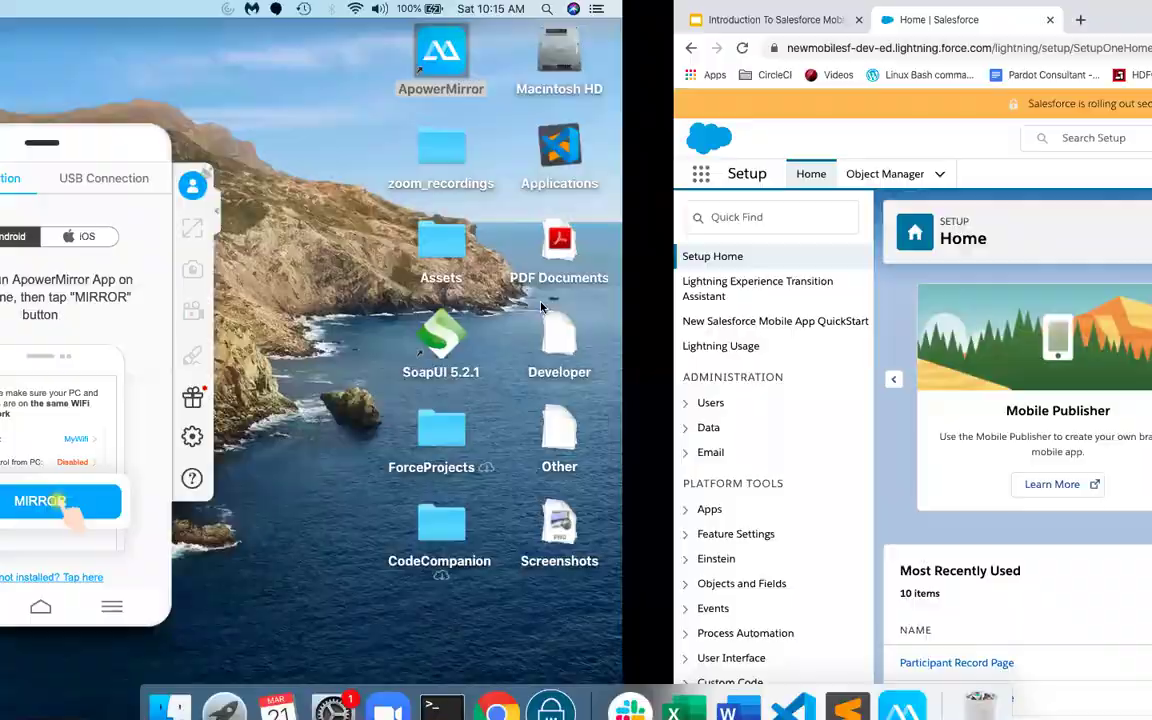
pyautogui.click(681, 143)
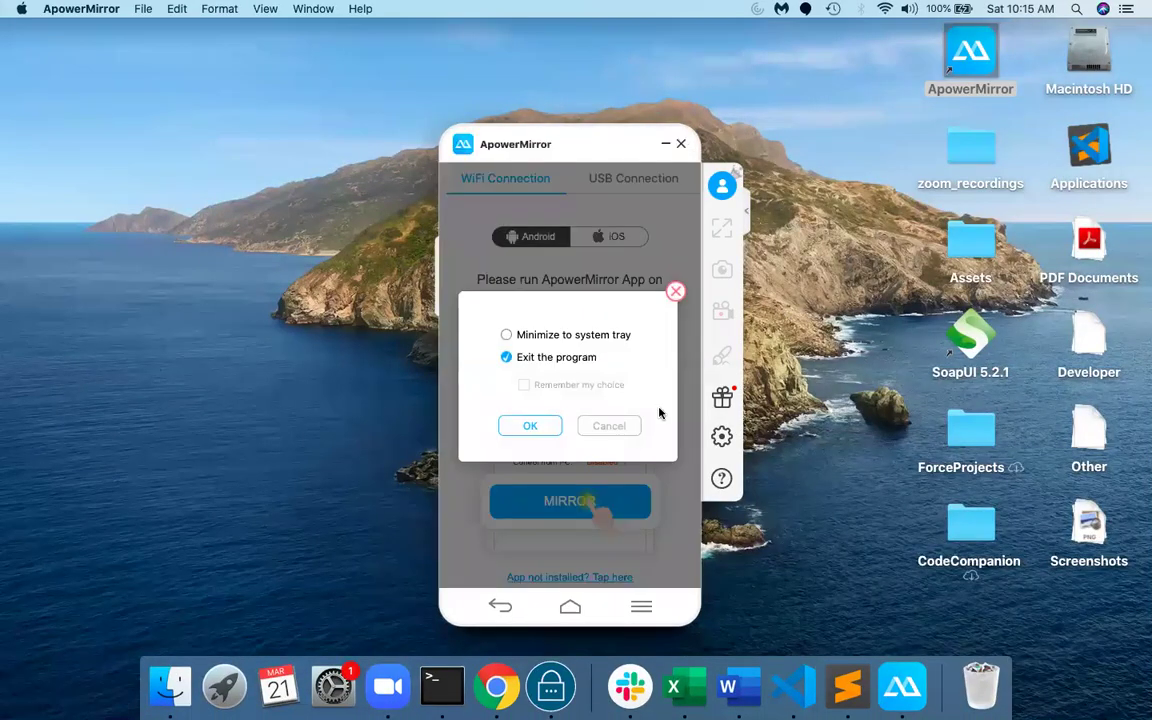
pyautogui.click(530, 426)
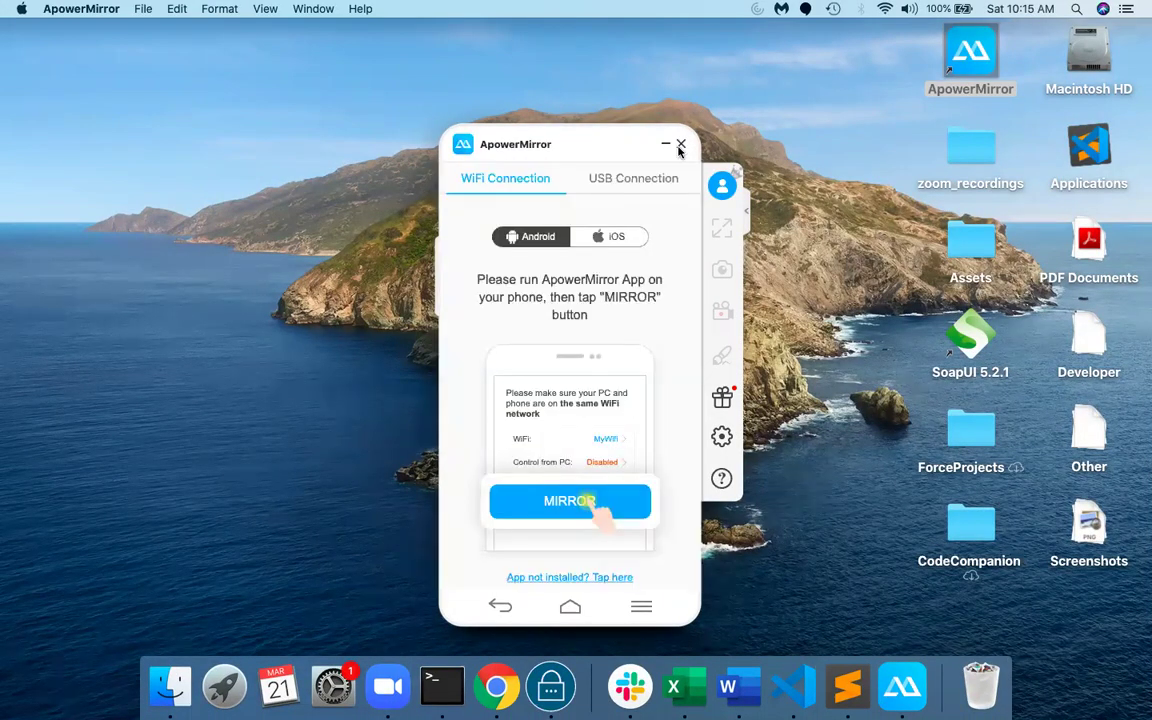
pyautogui.hotkey('ctrl', 'Right')
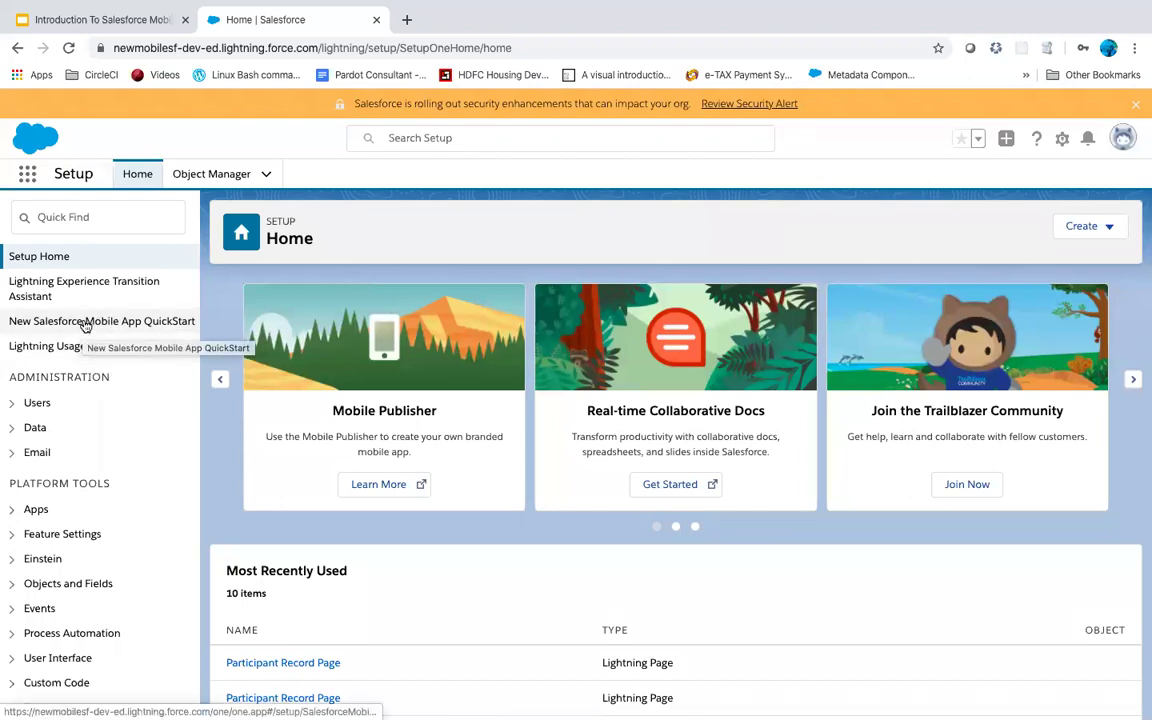
# Open the New Salesforce Mobile App QuickStart page from the Setup sidebar and scroll through it
pyautogui.click(86, 326)
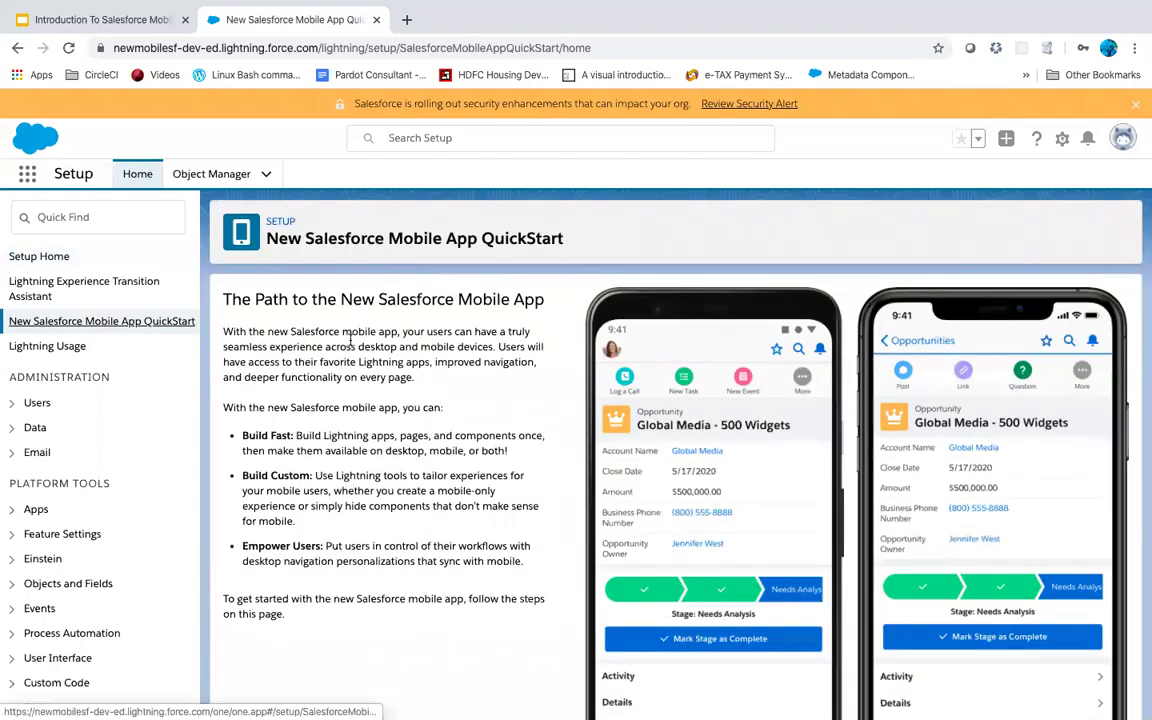
pyautogui.scroll(-2, 350, 341)
pyautogui.scroll(2, 350, 340)
pyautogui.scroll(-5, 350, 341)
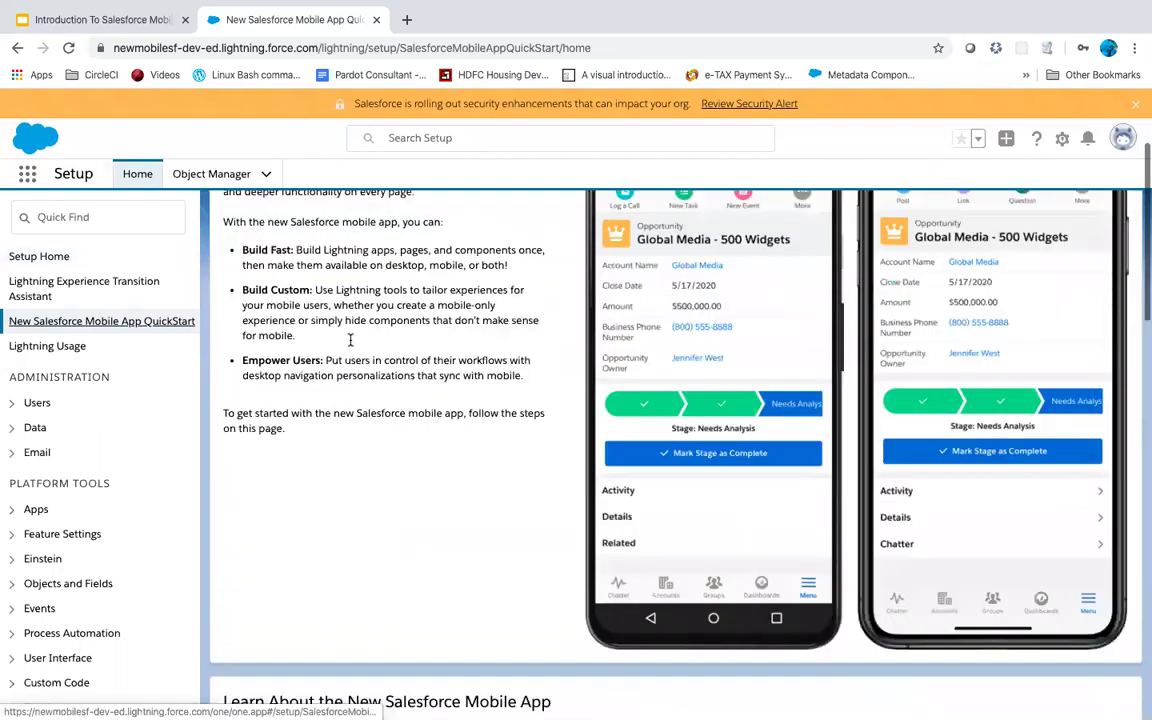
pyautogui.scroll(4, 350, 340)
pyautogui.scroll(1, 352, 345)
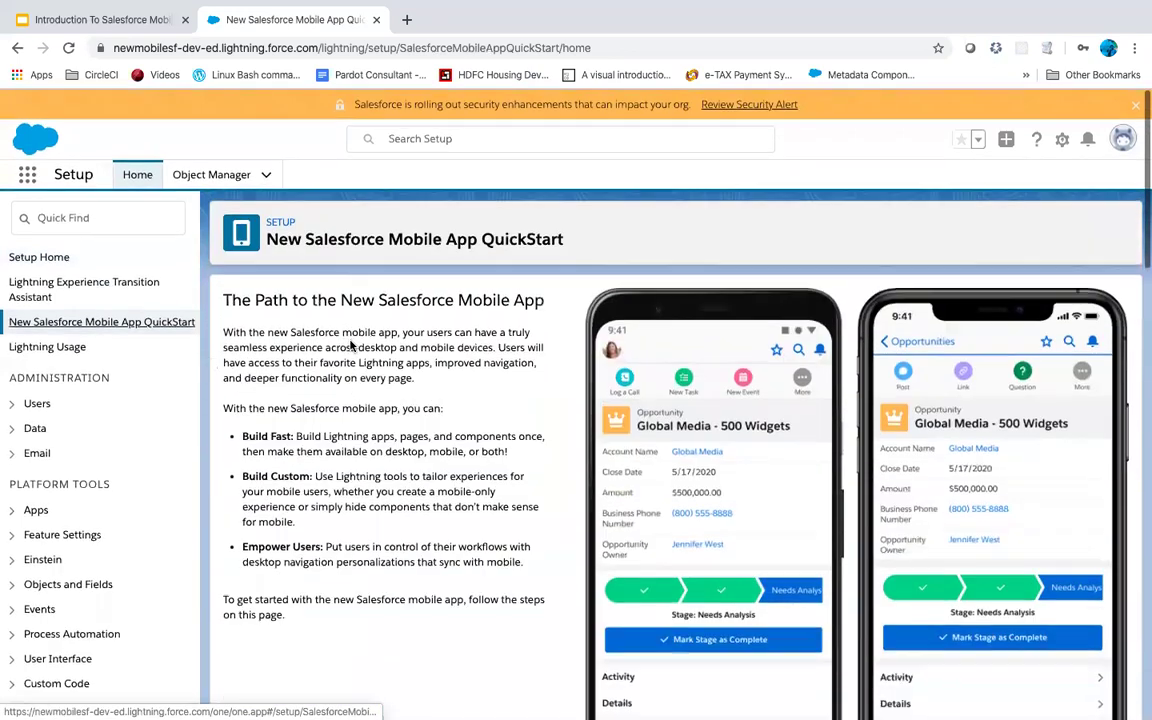
pyautogui.scroll(-5, 362, 343)
pyautogui.scroll(-8, 362, 343)
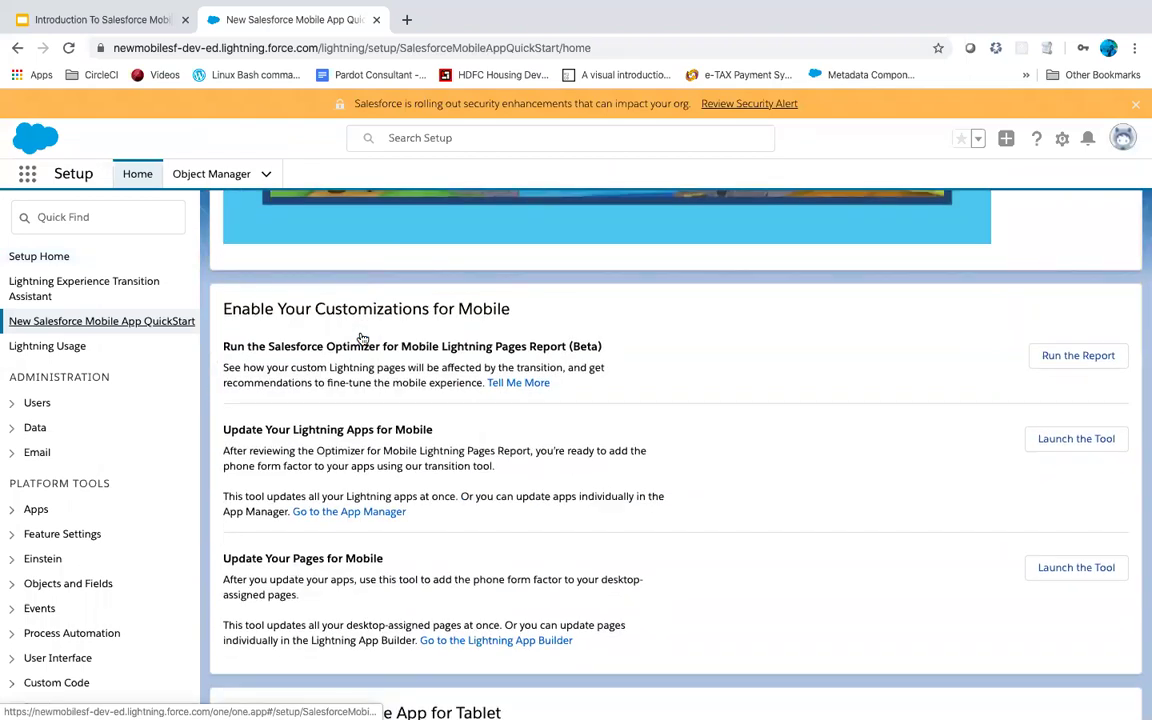
pyautogui.scroll(7, 362, 338)
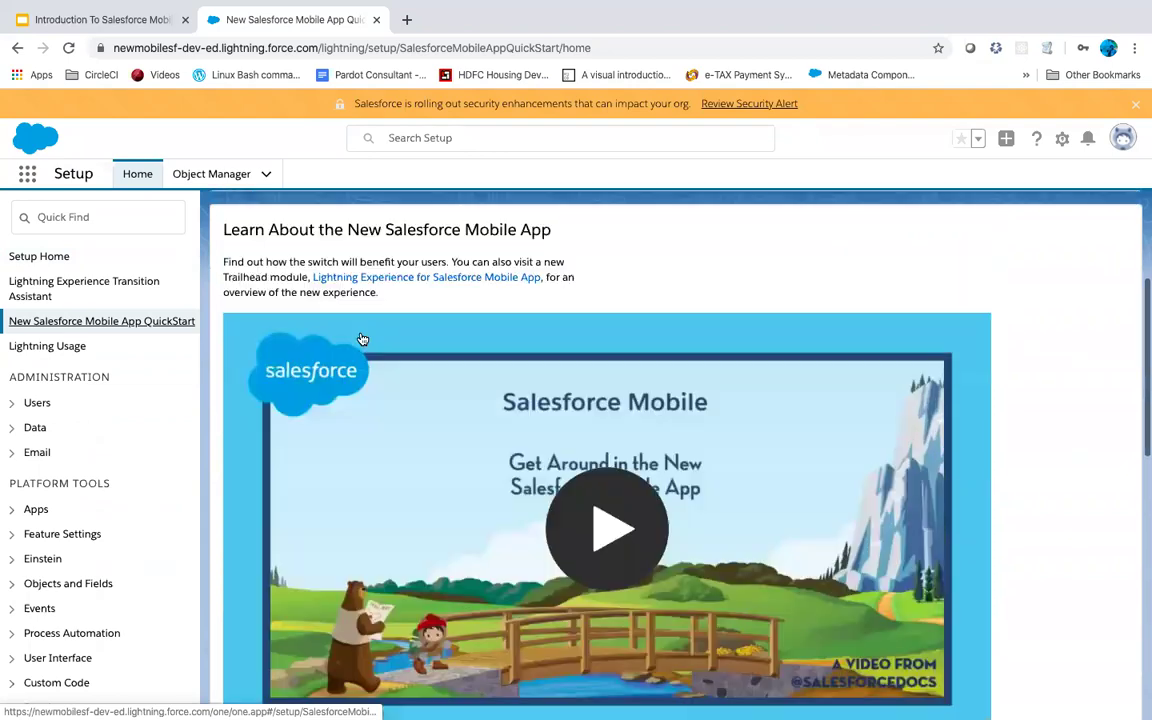
pyautogui.scroll(3, 362, 338)
pyautogui.scroll(-8, 362, 338)
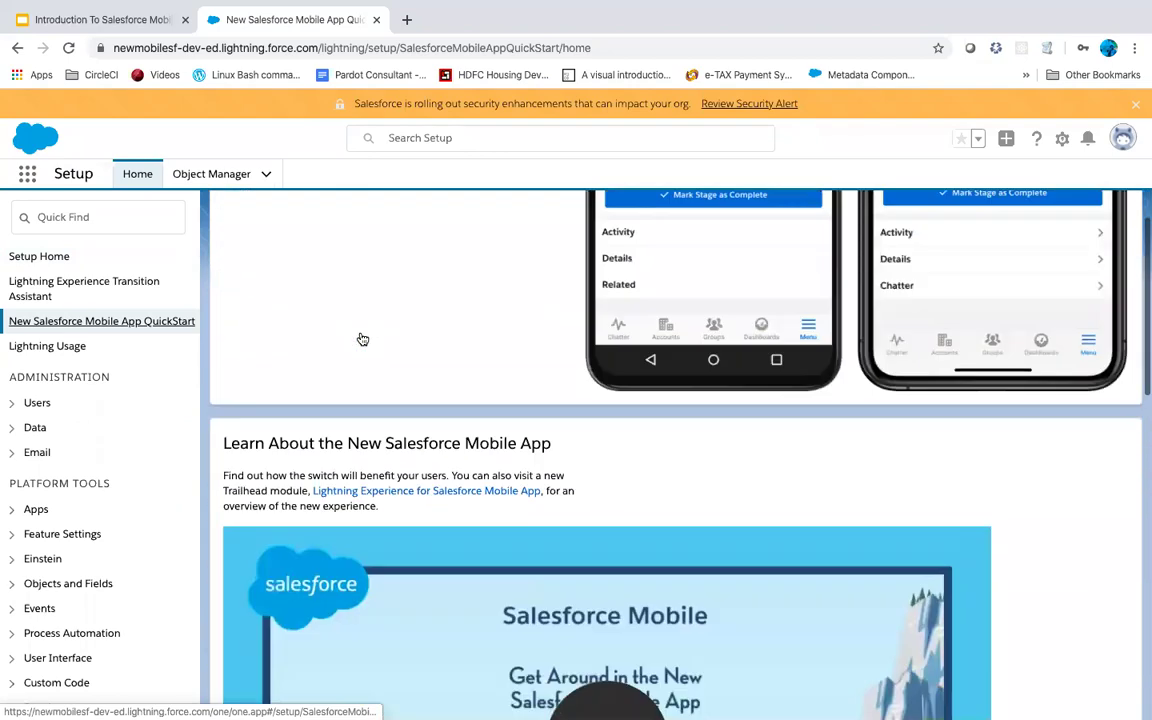
pyautogui.scroll(3, 362, 338)
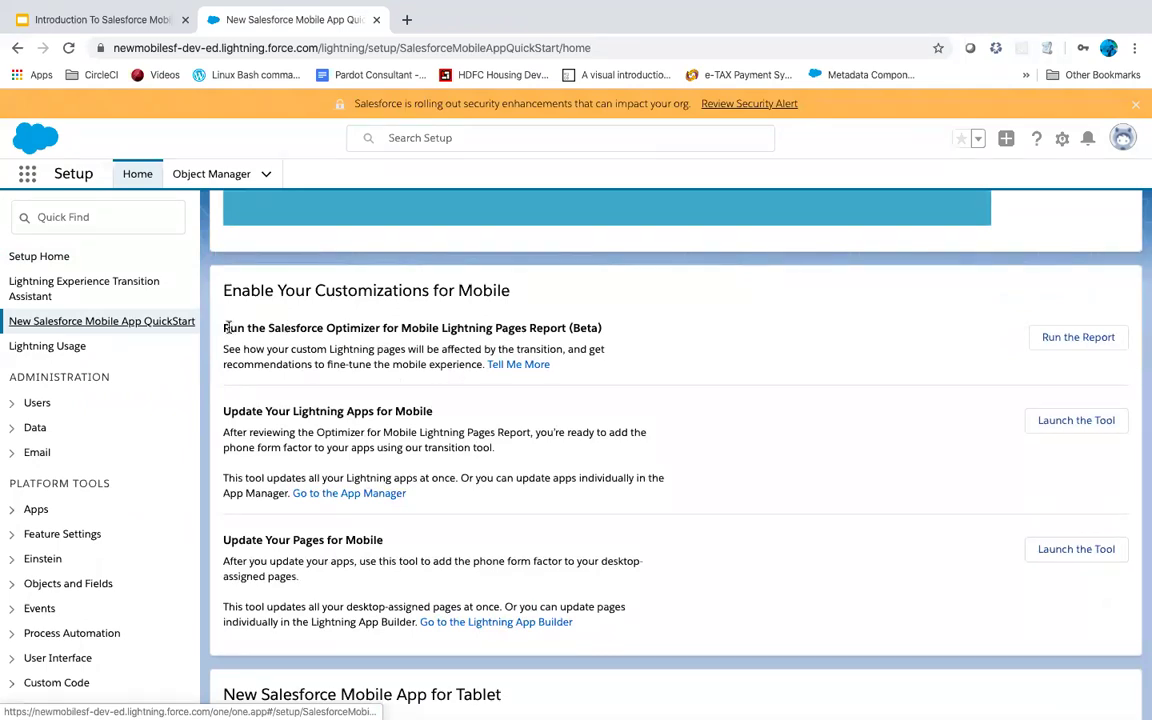
# Highlight the Salesforce Optimizer heading, then the Update Your Lightning Apps for Mobile section
pyautogui.moveTo(226, 328); pyautogui.dragTo(586, 324)
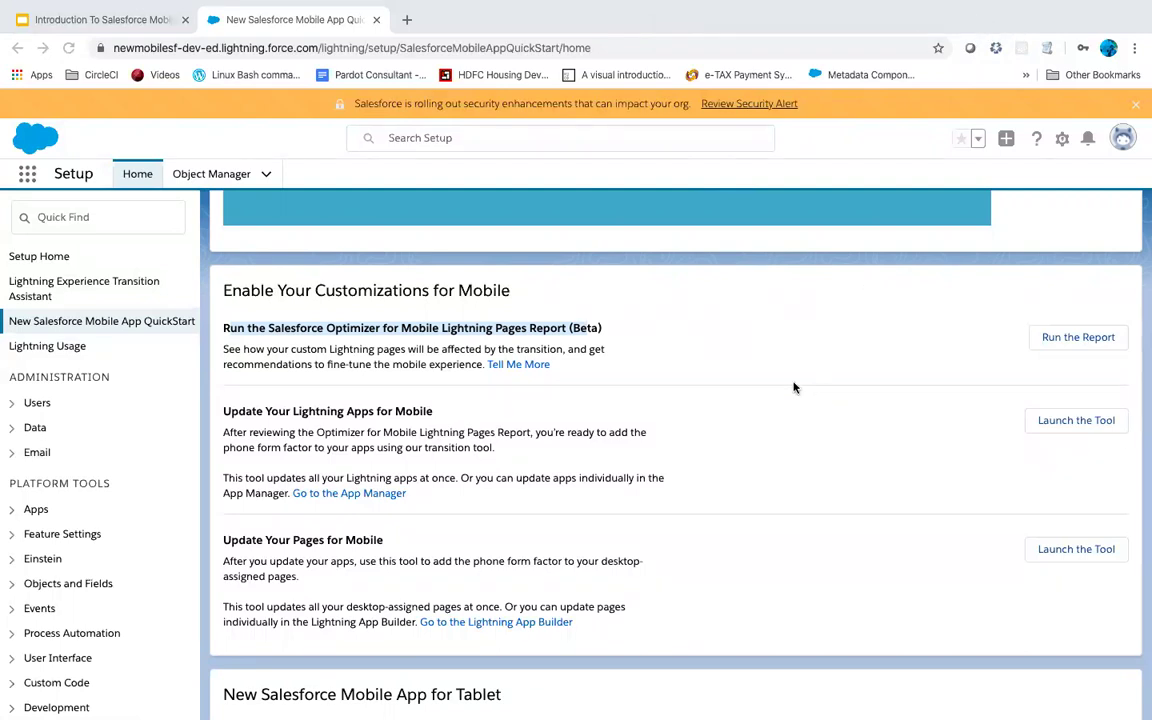
pyautogui.click(756, 366)
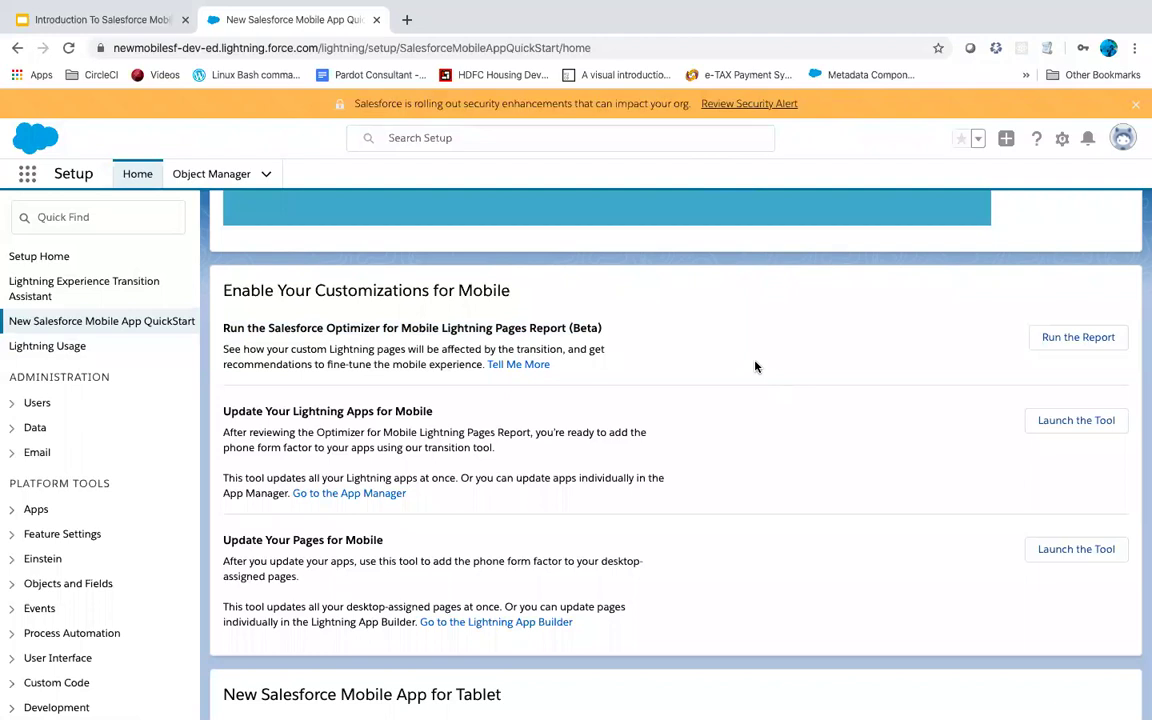
pyautogui.scroll(-1, 680, 353)
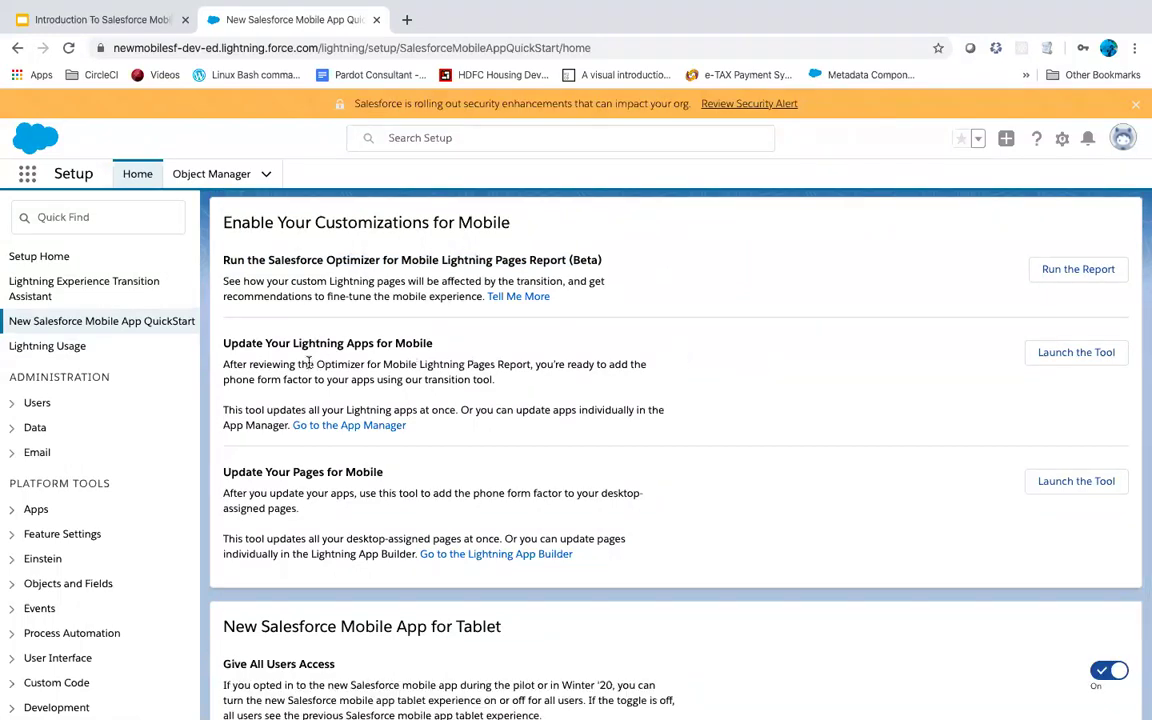
pyautogui.moveTo(270, 342); pyautogui.dragTo(452, 438)
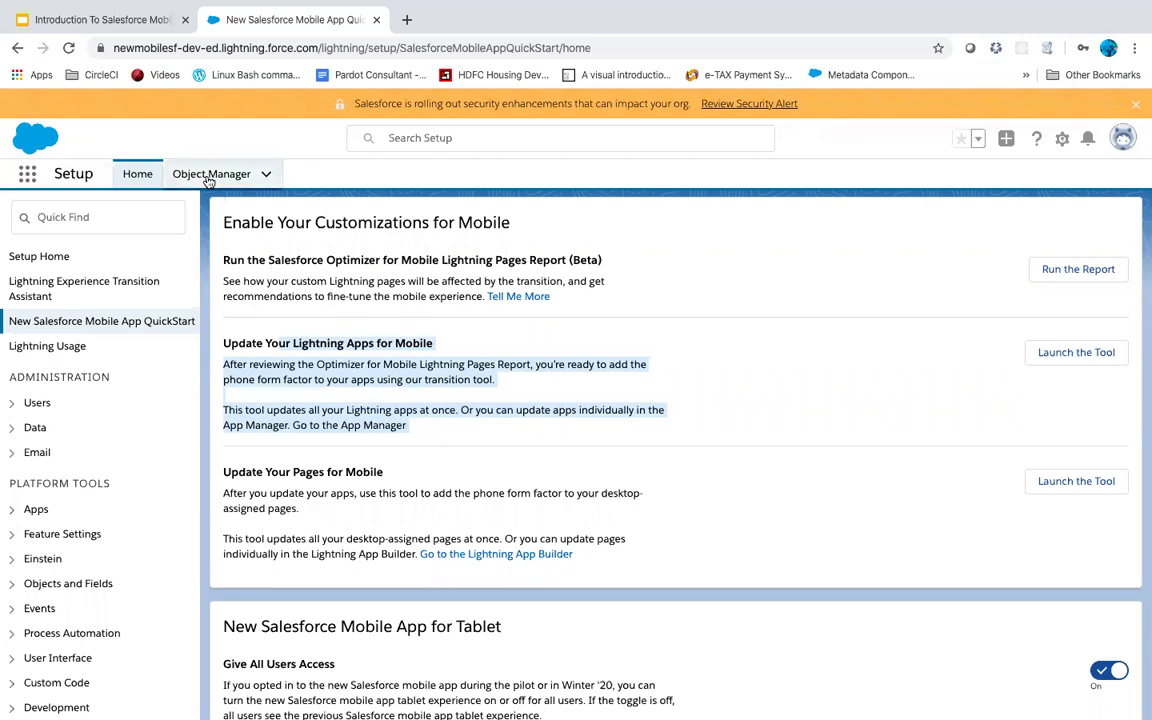
# Find App Manager via Quick Find 'App Ma' and open Webinar Tracker's row actions menu
pyautogui.click(27, 173)
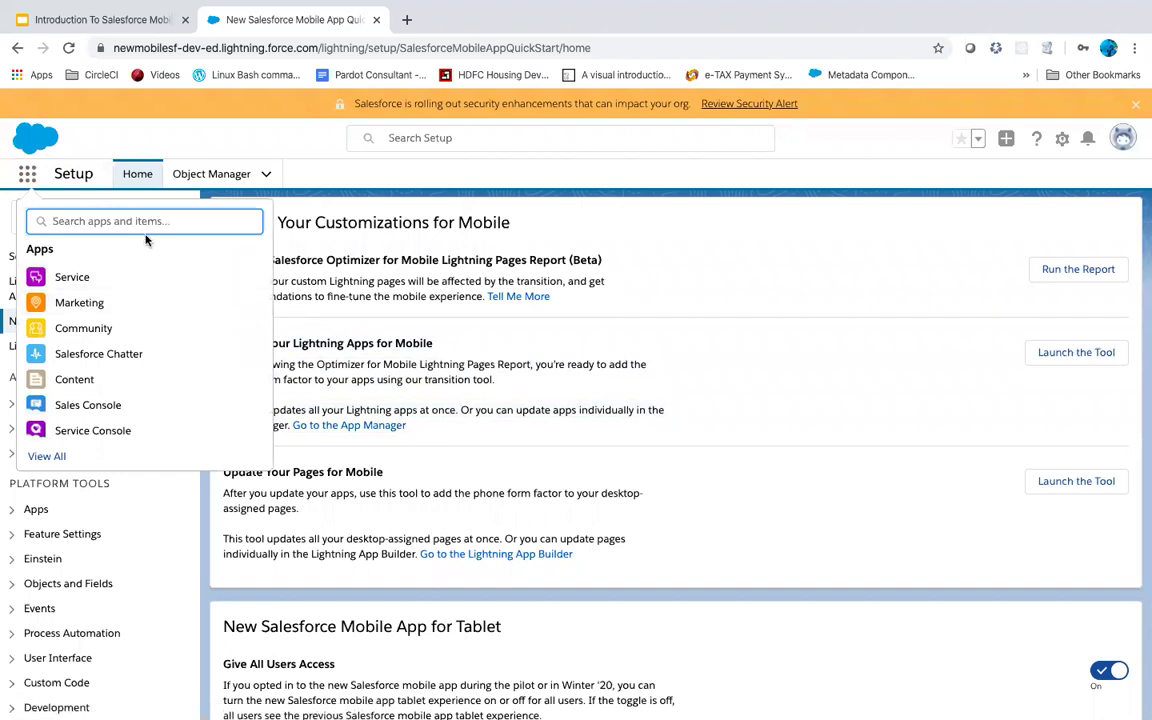
pyautogui.click(27, 173)
pyautogui.click(97, 217)
pyautogui.write('App Ma')
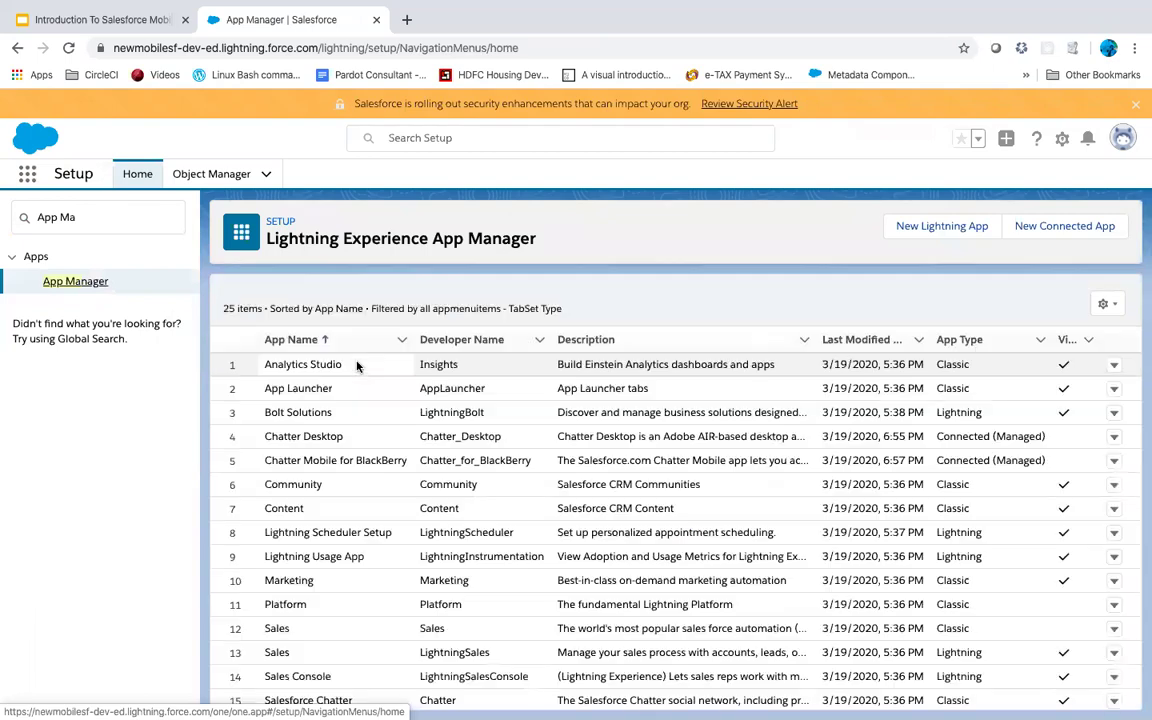
pyautogui.scroll(-5, 355, 380)
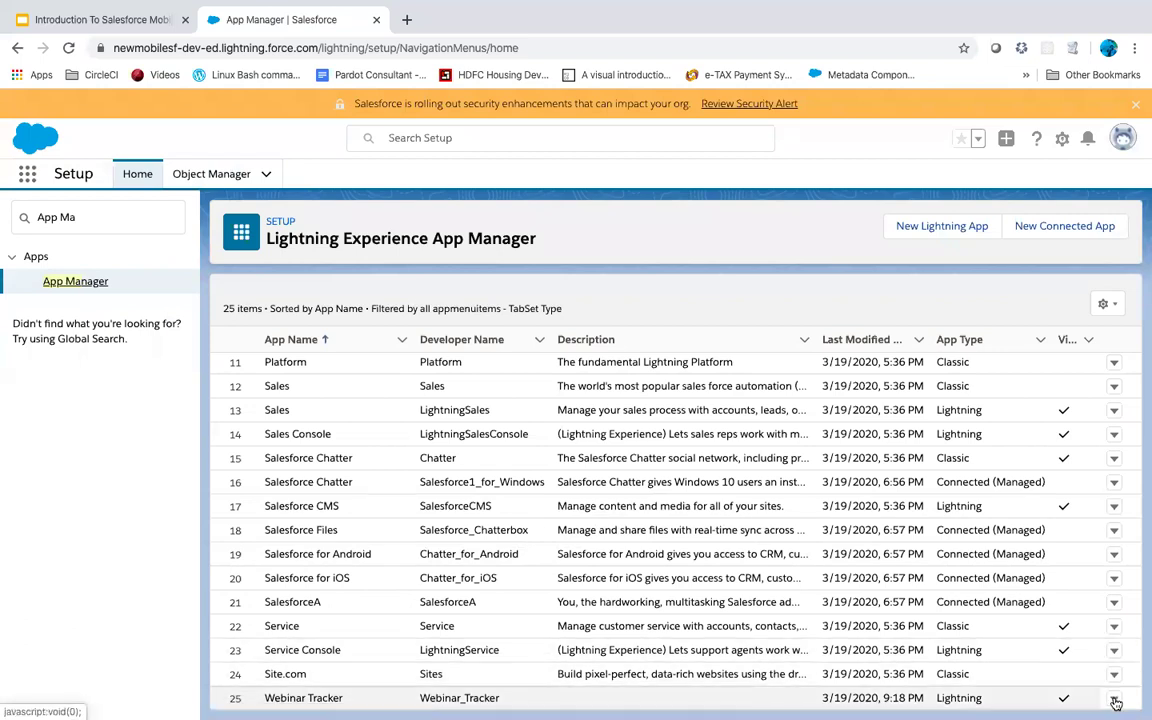
pyautogui.click(1114, 650)
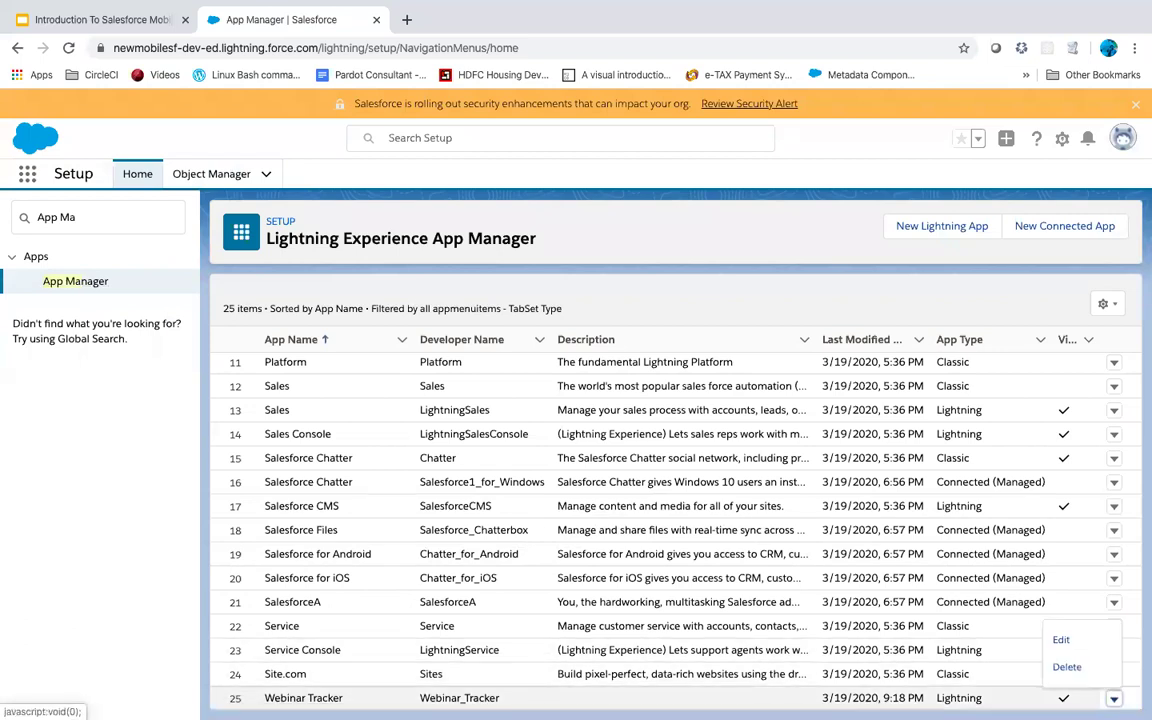
# View Webinar Tracker's App Details & Branding, go back, and search Quick Find for 'App man'
pyautogui.click(1061, 640)
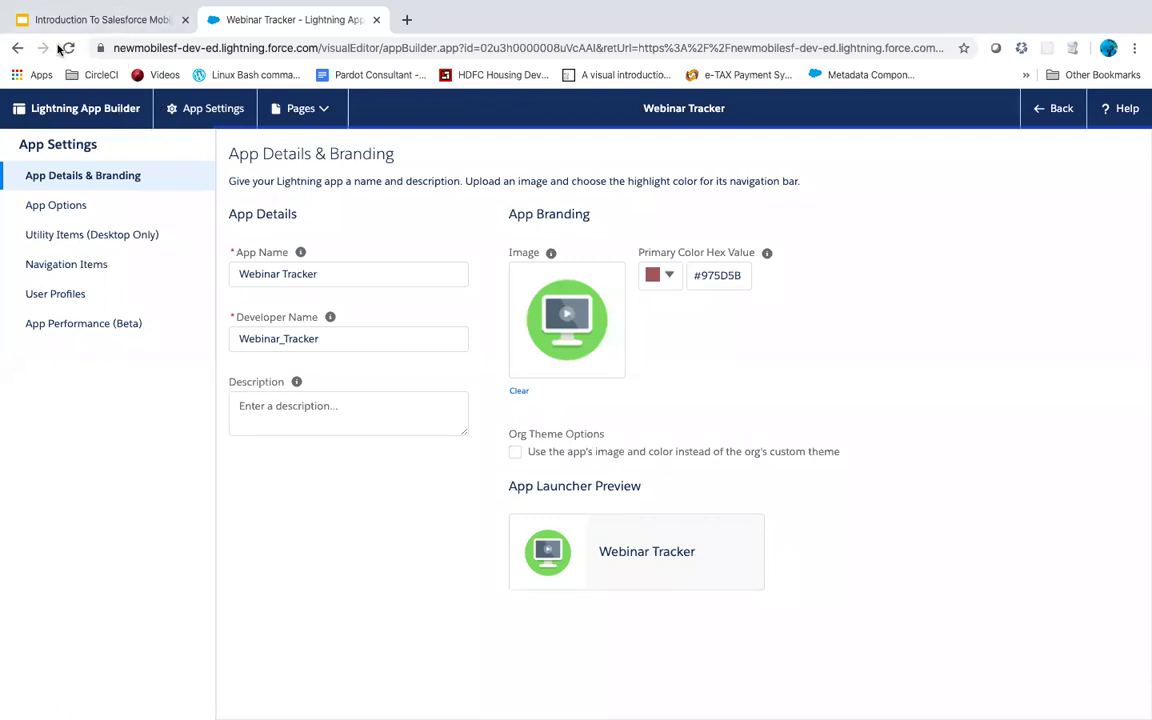
pyautogui.click(17, 48)
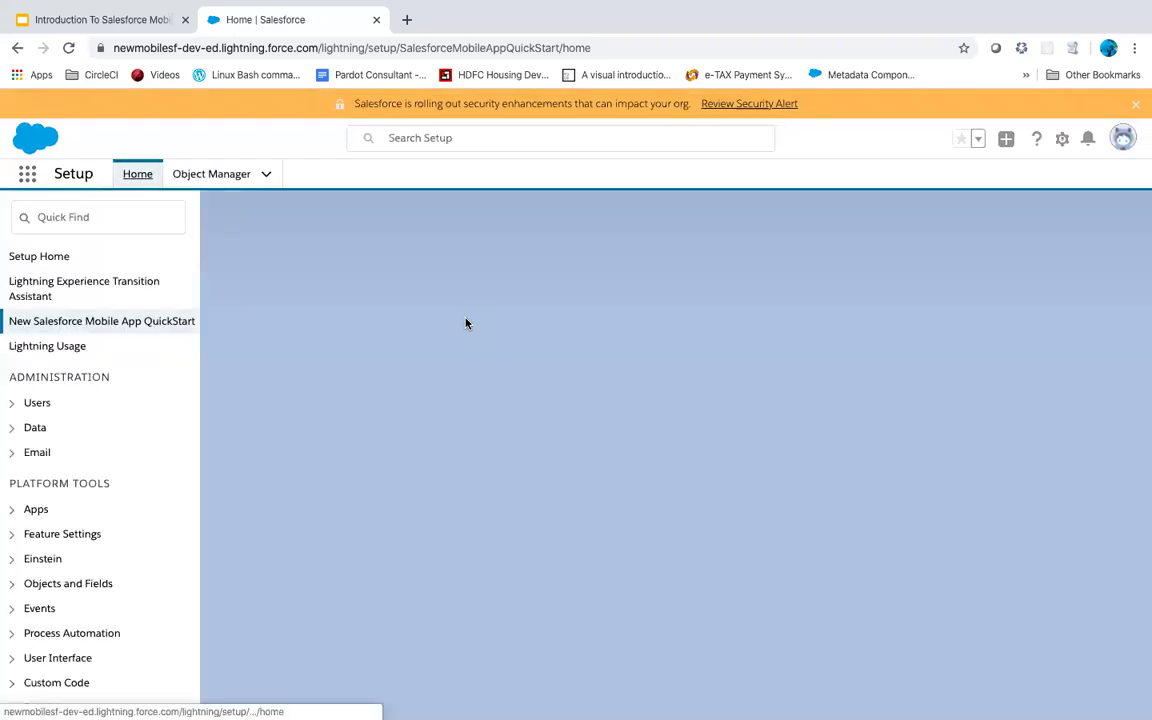
pyautogui.scroll(-15, 514, 455)
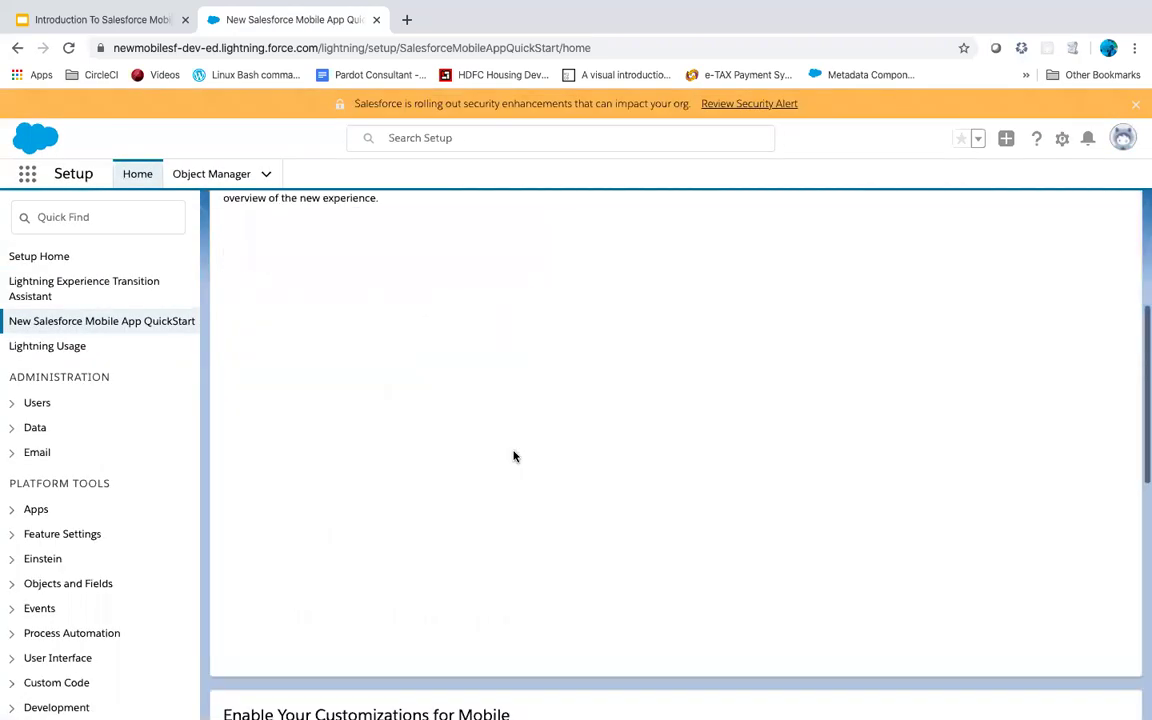
pyautogui.scroll(12, 514, 455)
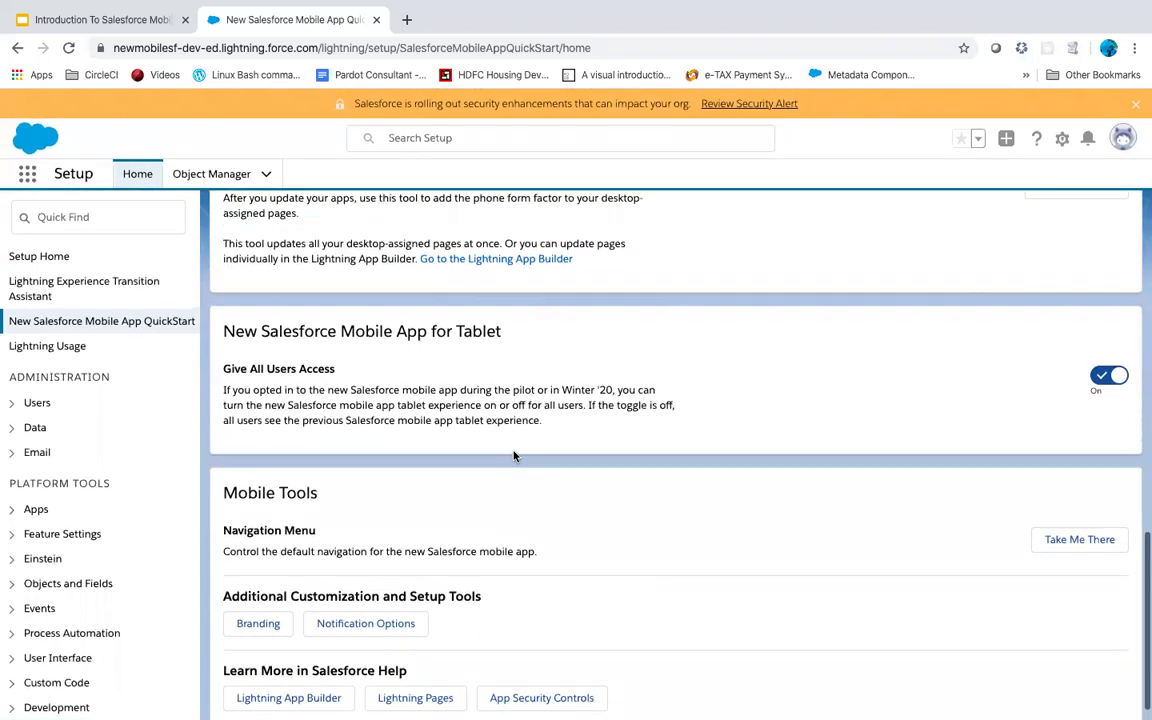
pyautogui.click(90, 217)
pyautogui.write('App man')
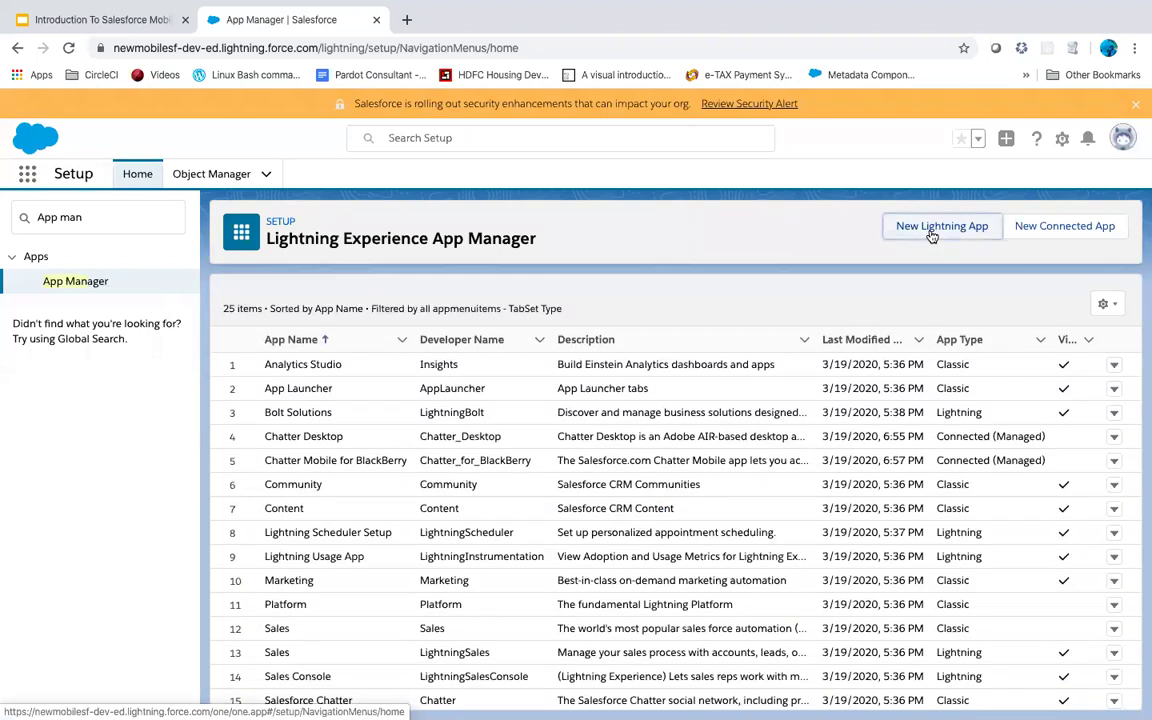
# Start a new Lightning app named Test Lead and advance to its Desktop and phone options
pyautogui.click(931, 230)
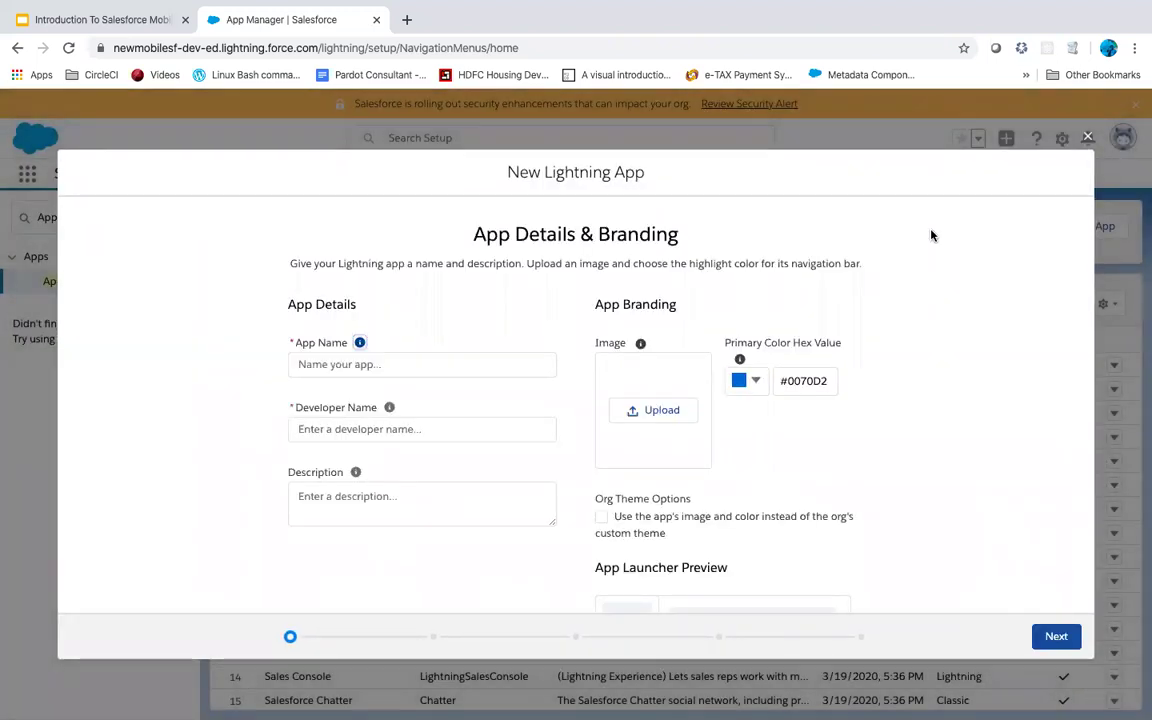
pyautogui.click(411, 362)
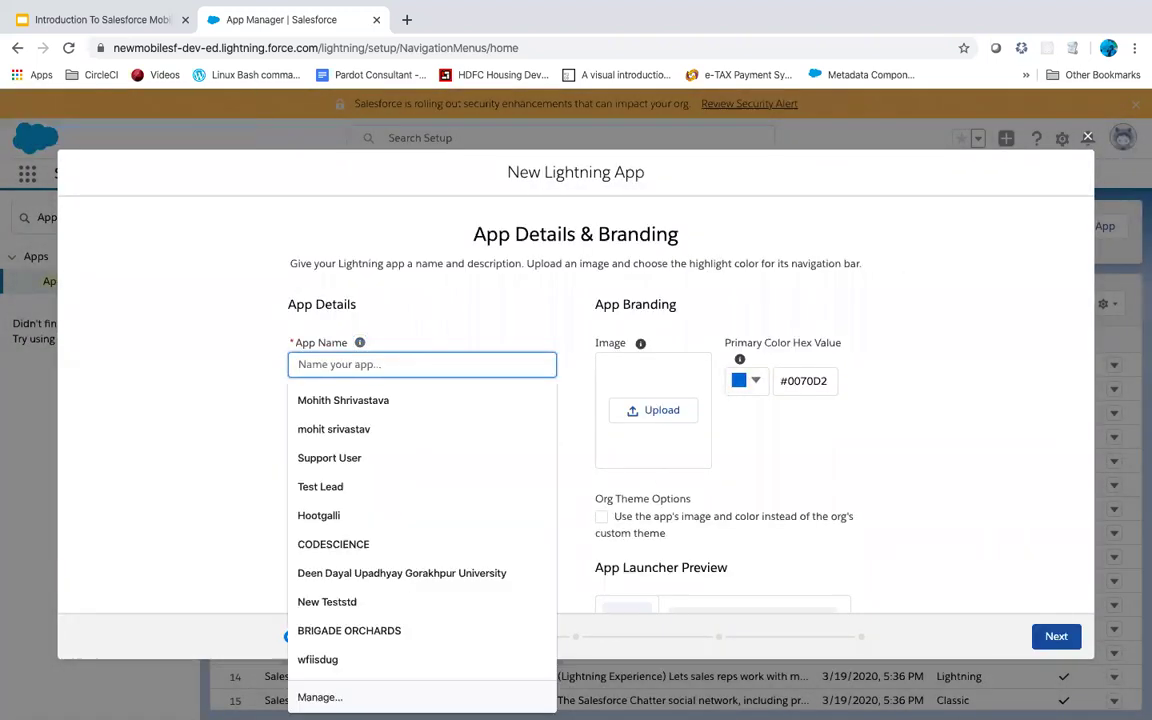
pyautogui.write('test')
pyautogui.click(373, 402)
pyautogui.press('Tab')
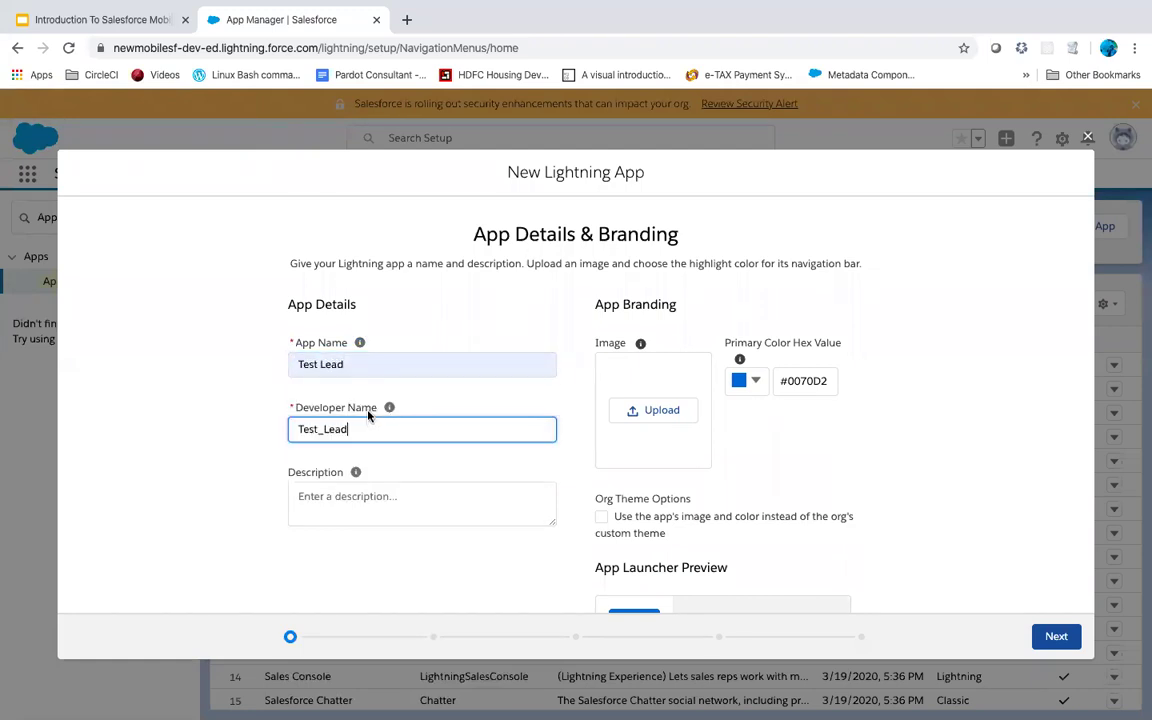
pyautogui.click(1056, 636)
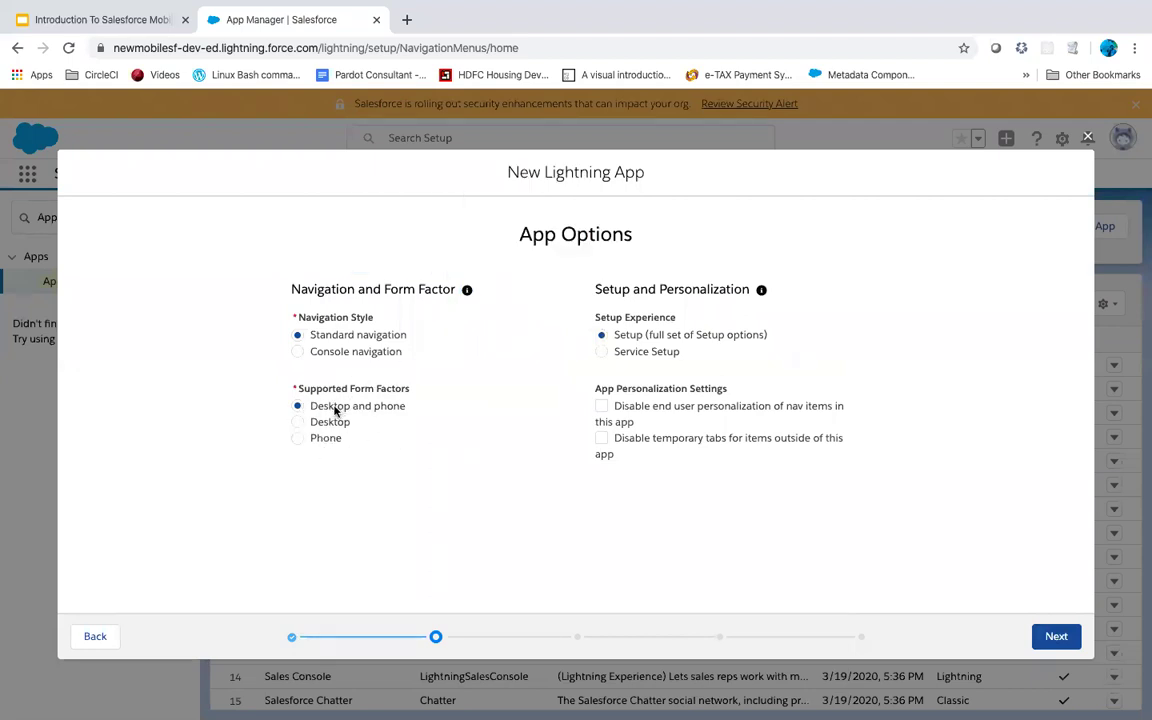
pyautogui.moveTo(334, 406); pyautogui.dragTo(402, 408)
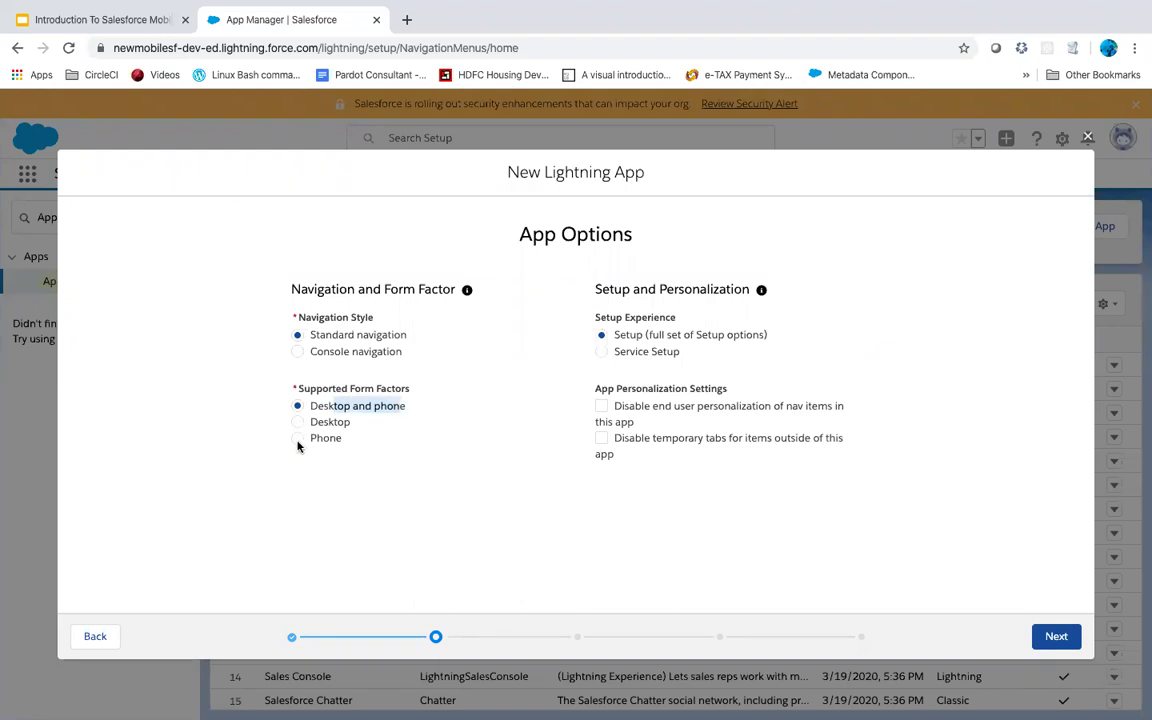
# Close the New Lightning App wizard and confirm discarding the unsaved Test Lead app
pyautogui.click(1088, 137)
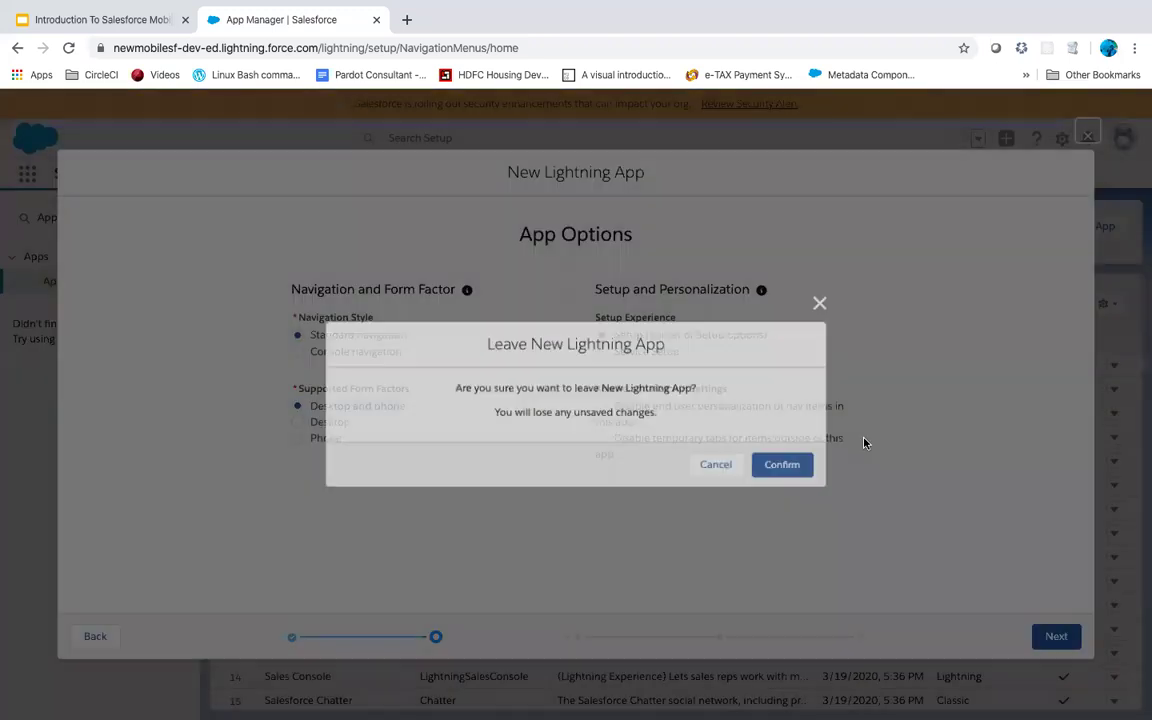
pyautogui.click(717, 468)
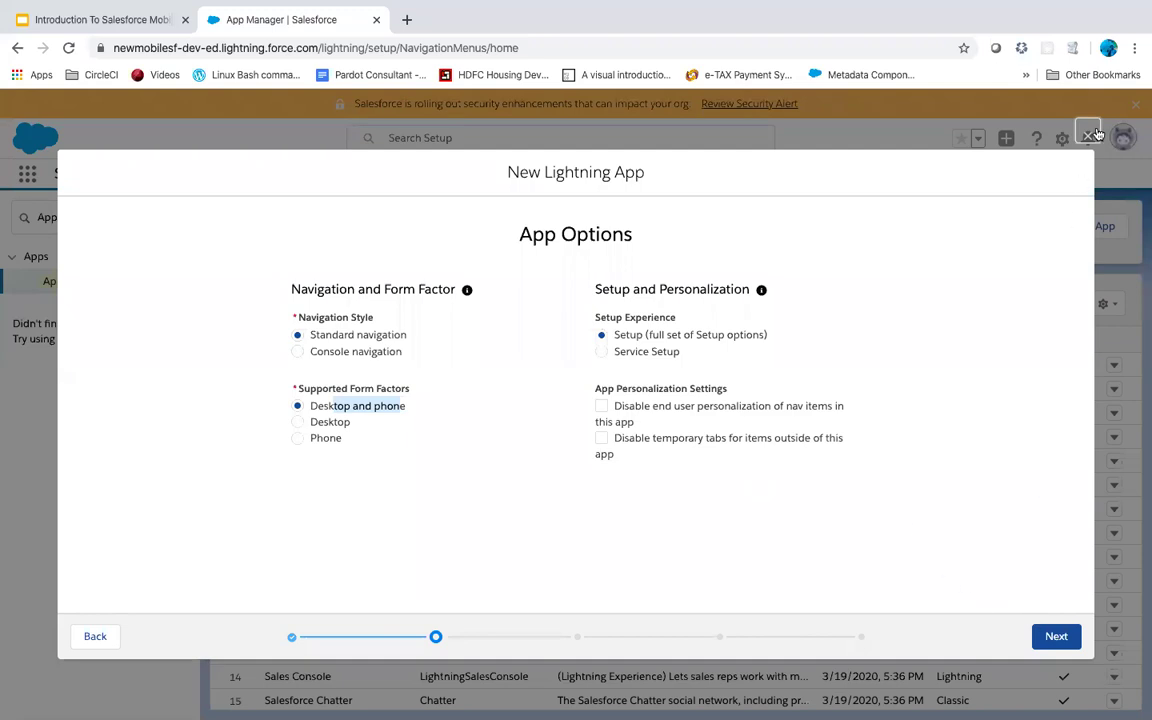
pyautogui.click(1088, 137)
pyautogui.click(783, 467)
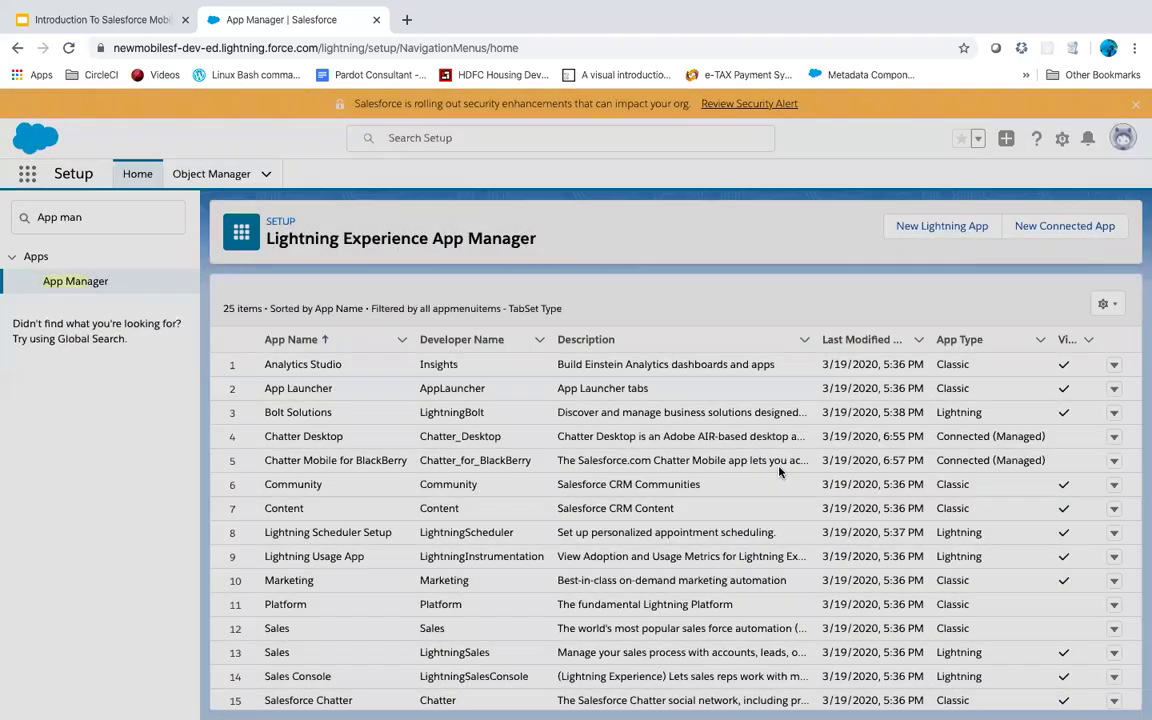
pyautogui.scroll(-3, 790, 400)
# Edit Webinar Tracker and review App Options, Utility Items, Navigation Items, User Profiles, App Performance
pyautogui.click(1113, 626)
pyautogui.click(1060, 640)
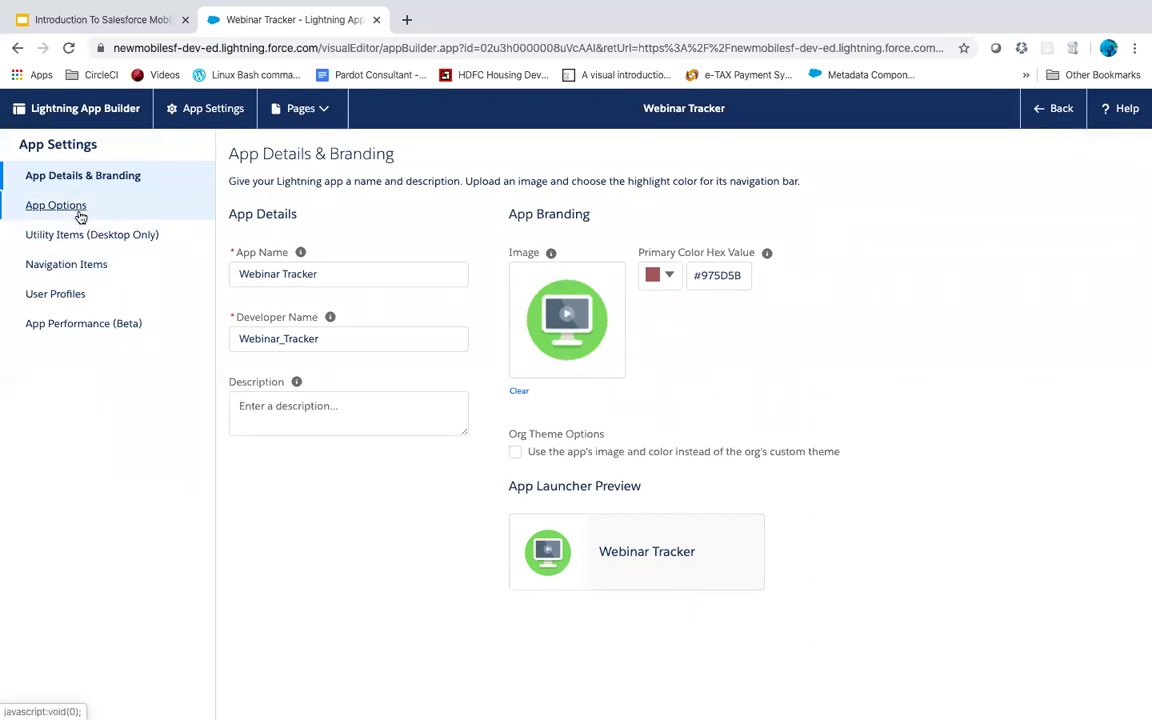
pyautogui.click(75, 208)
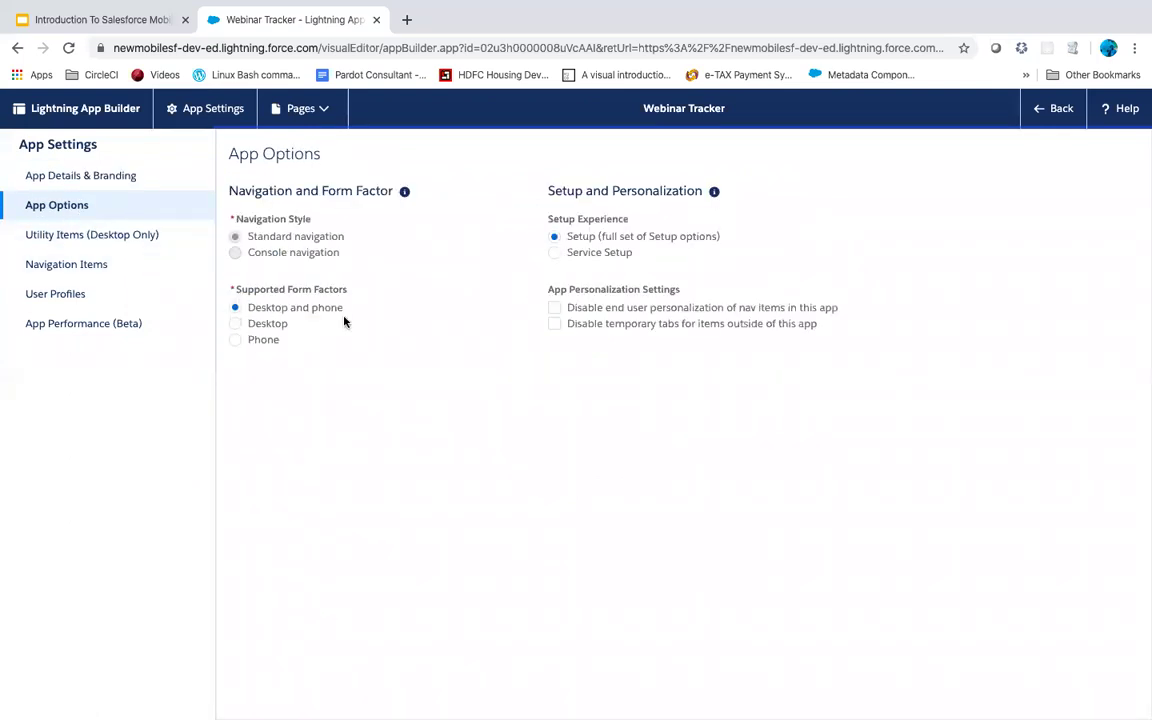
pyautogui.click(97, 233)
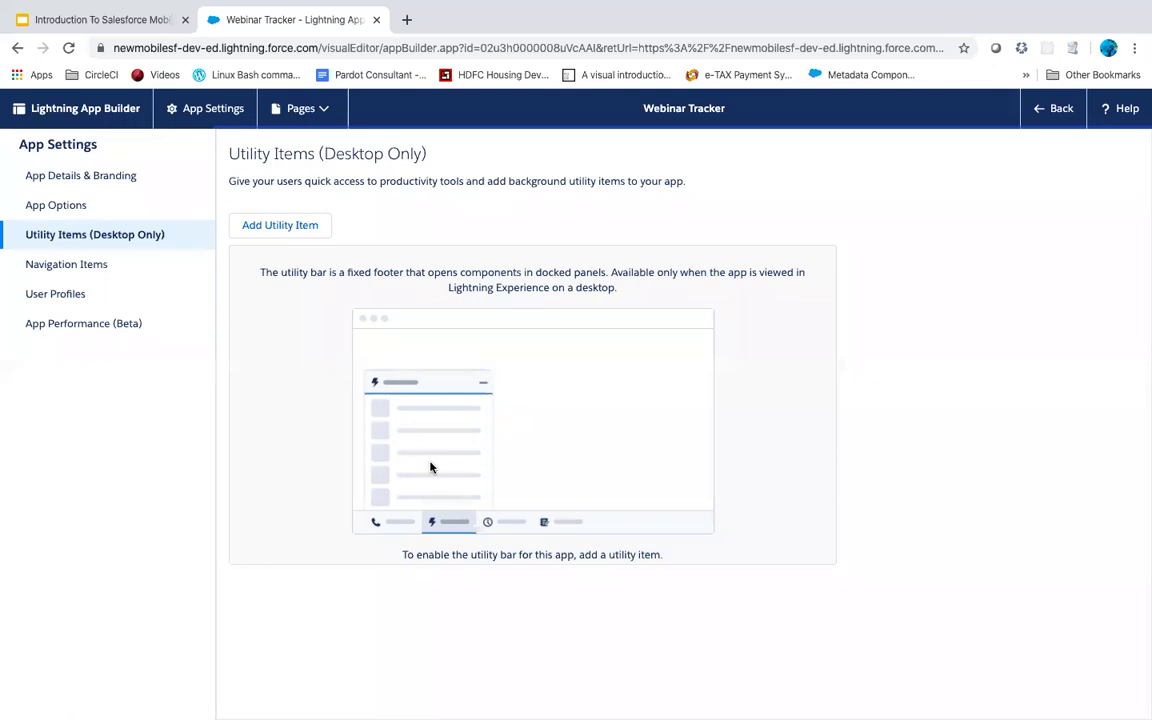
pyautogui.click(98, 265)
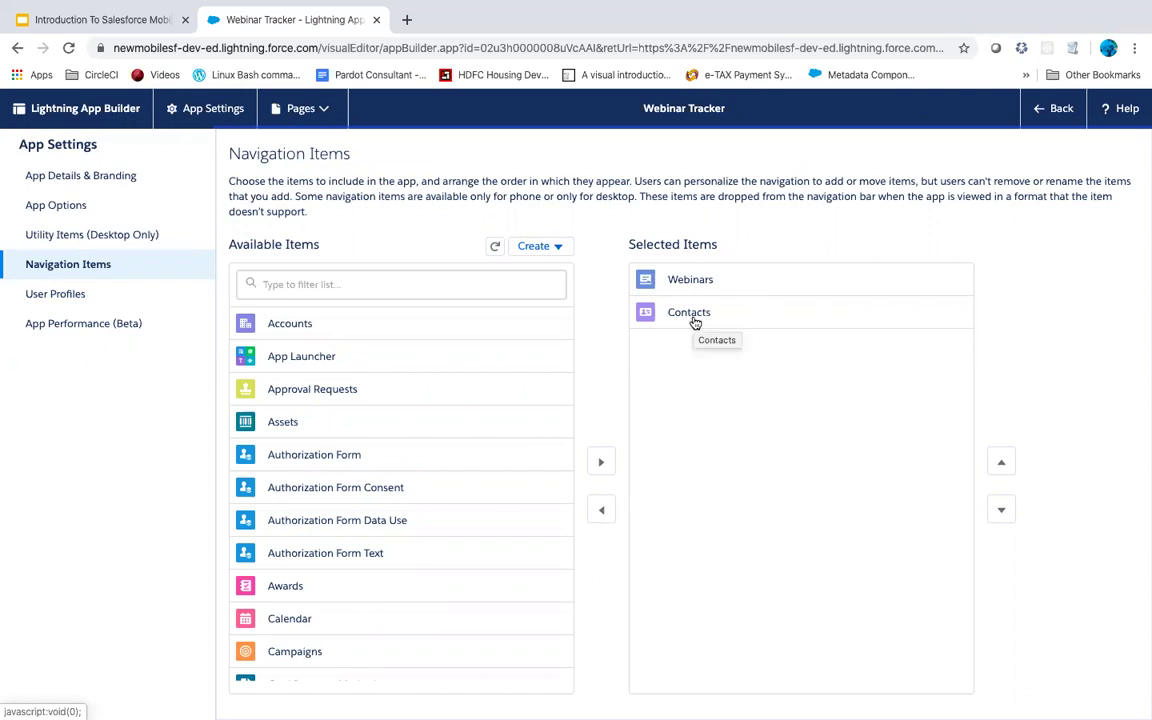
pyautogui.click(73, 291)
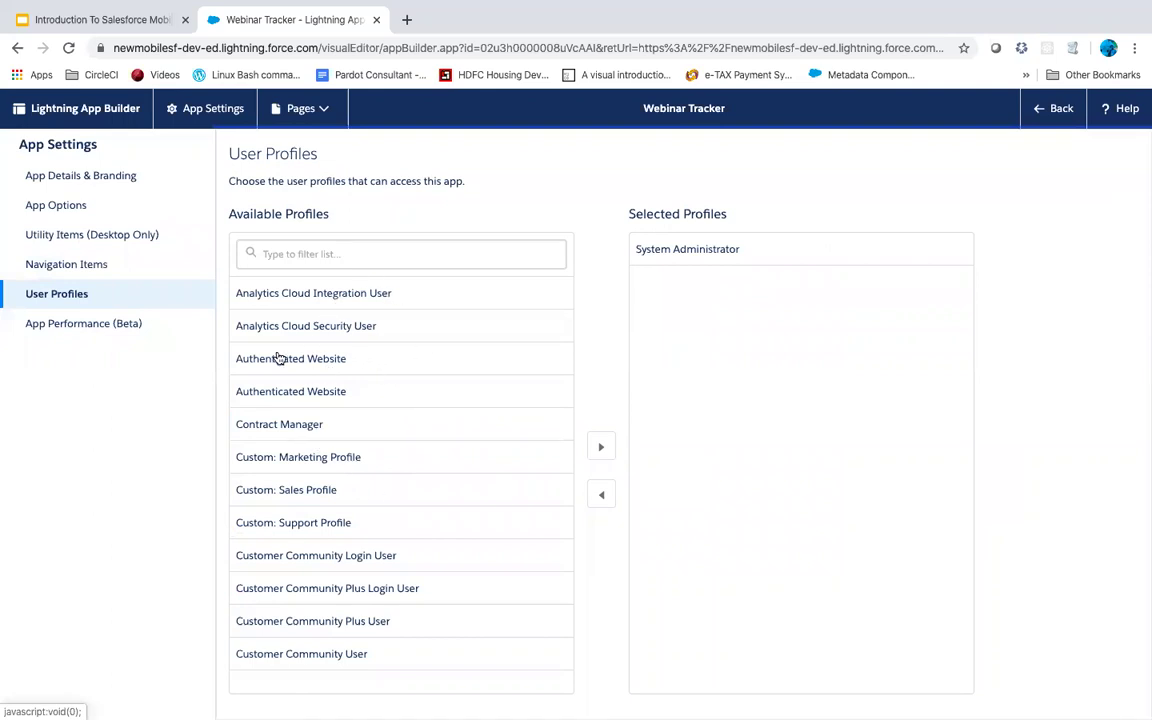
pyautogui.click(106, 326)
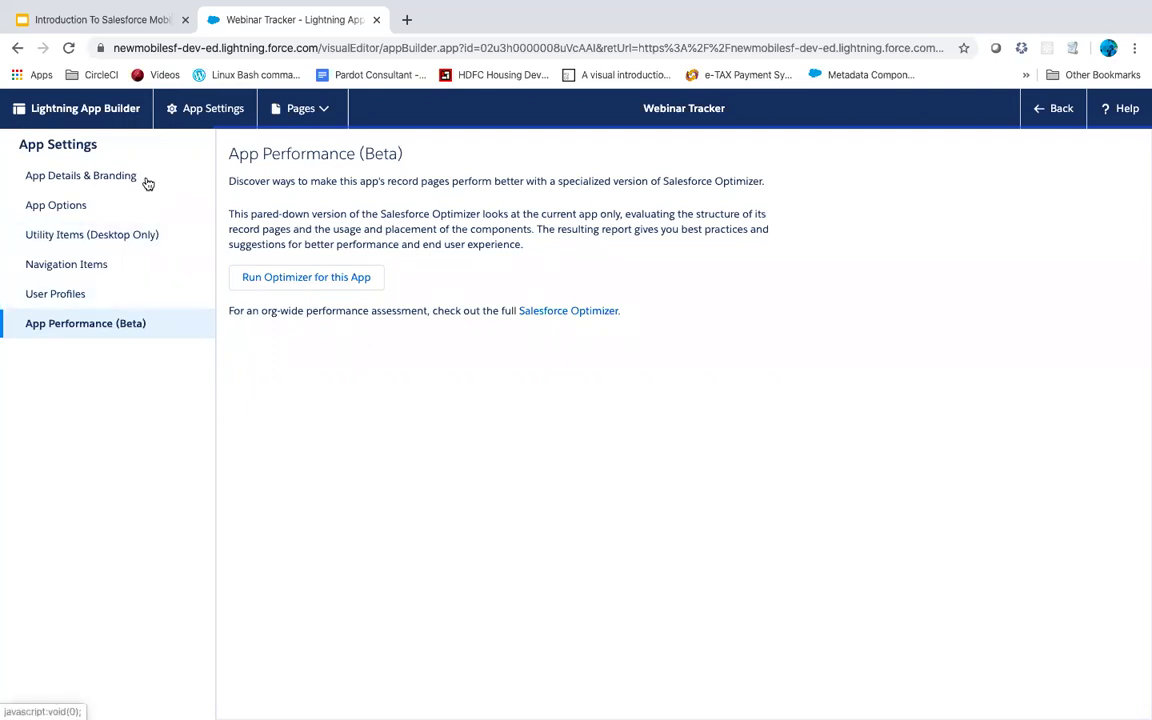
pyautogui.click(78, 178)
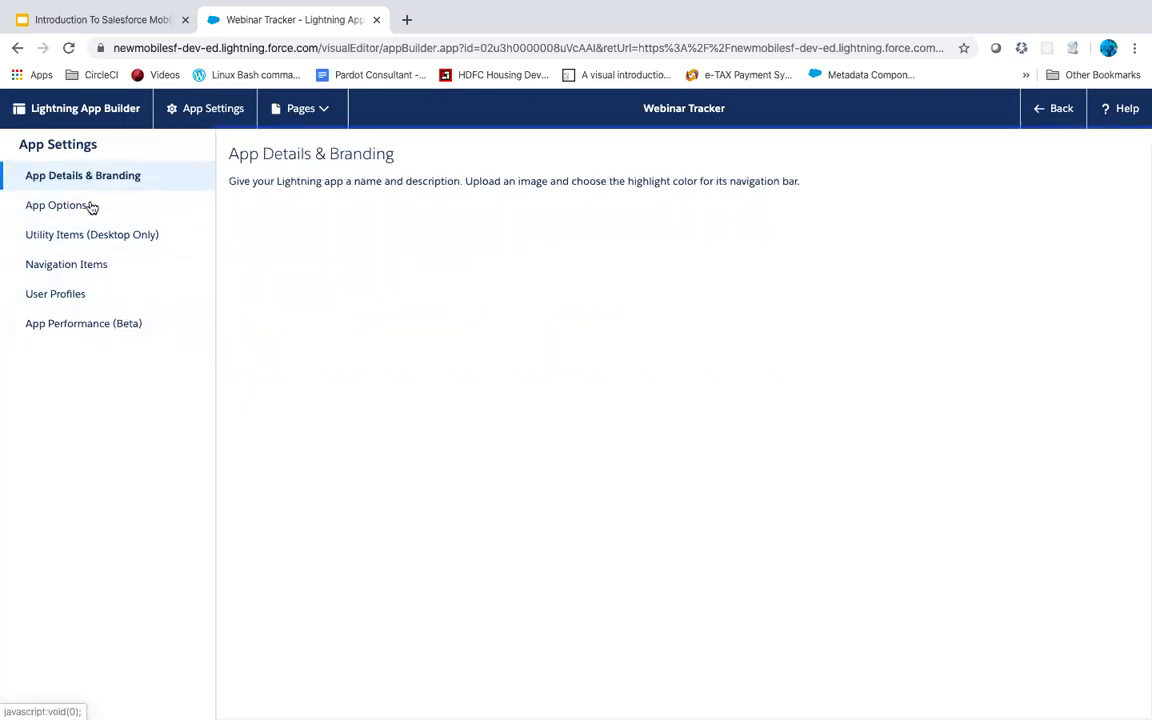
pyautogui.click(18, 48)
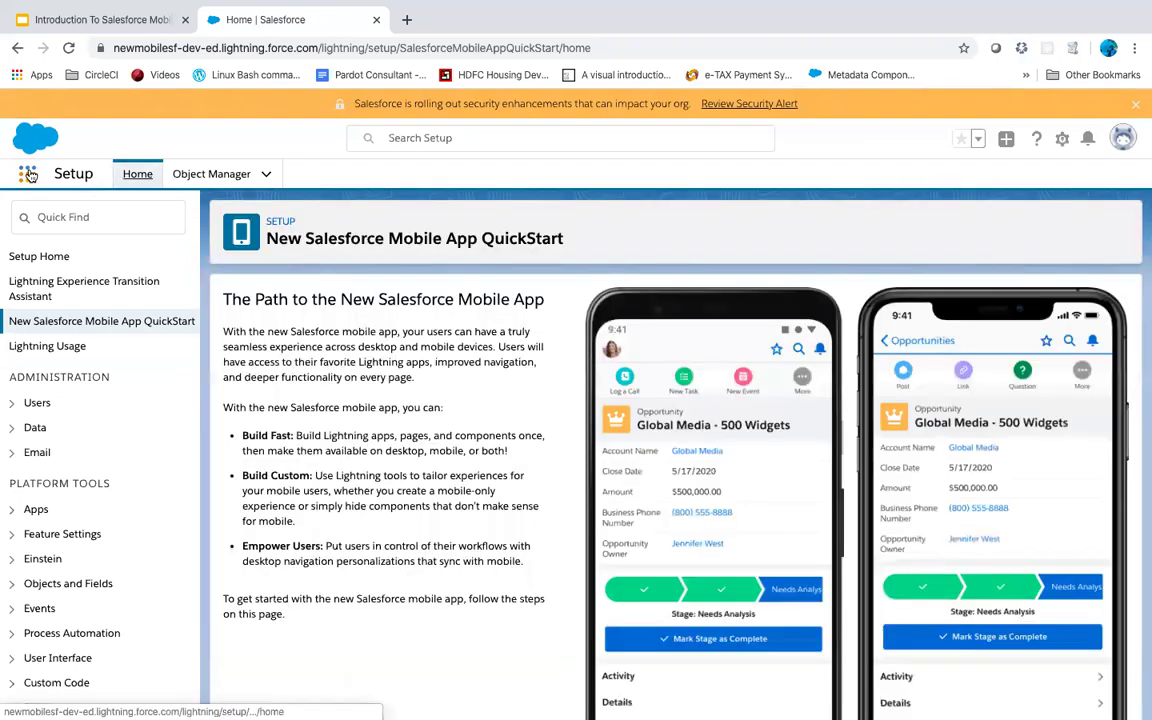
# Open the Webinar Tracker app by searching 'We' in the App Launcher
pyautogui.click(28, 174)
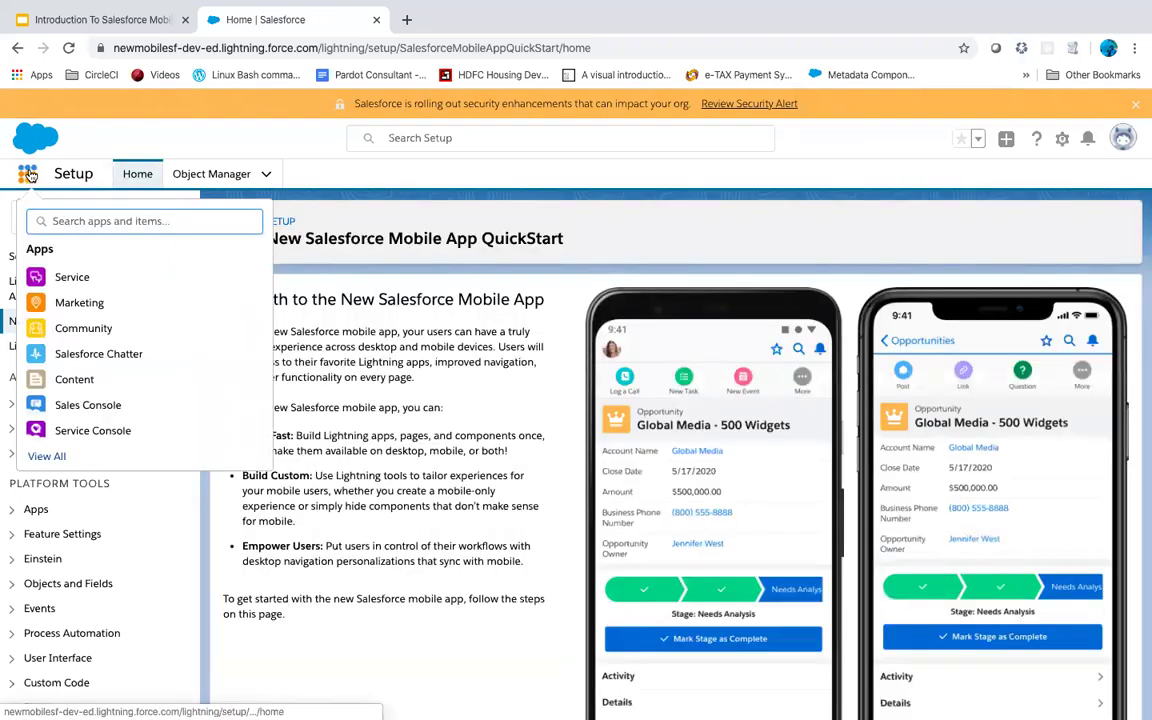
pyautogui.click(89, 221)
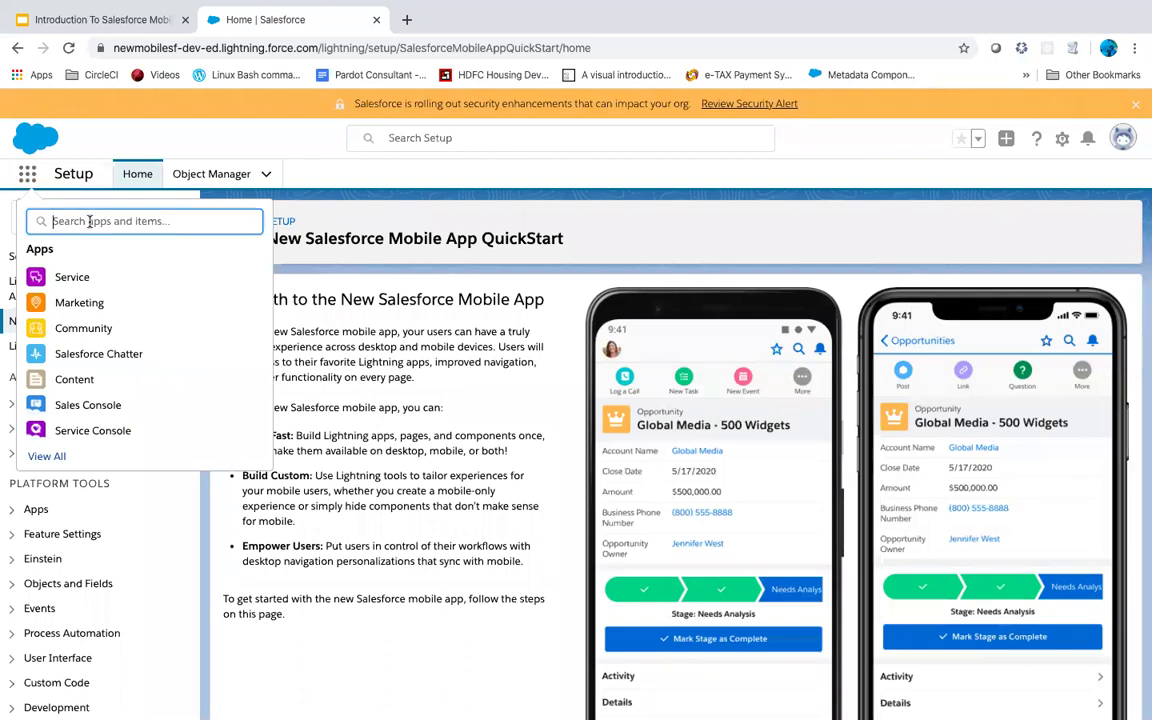
pyautogui.write('Wev')
pyautogui.press('BackSpace')
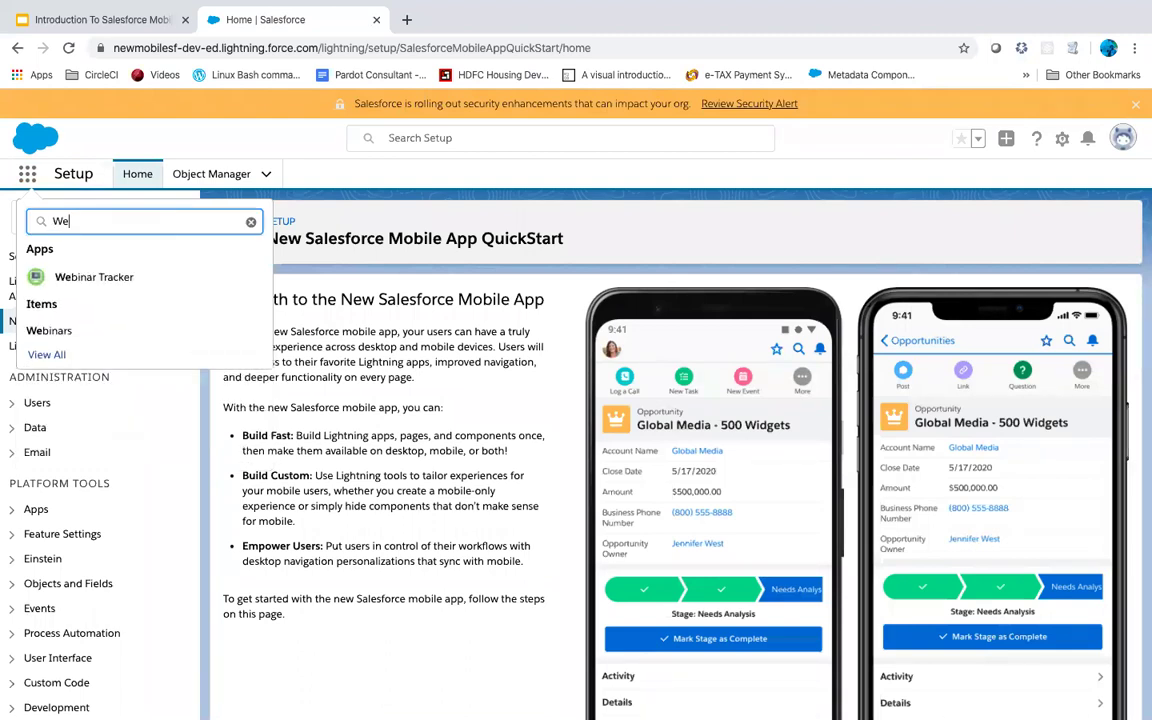
pyautogui.click(117, 276)
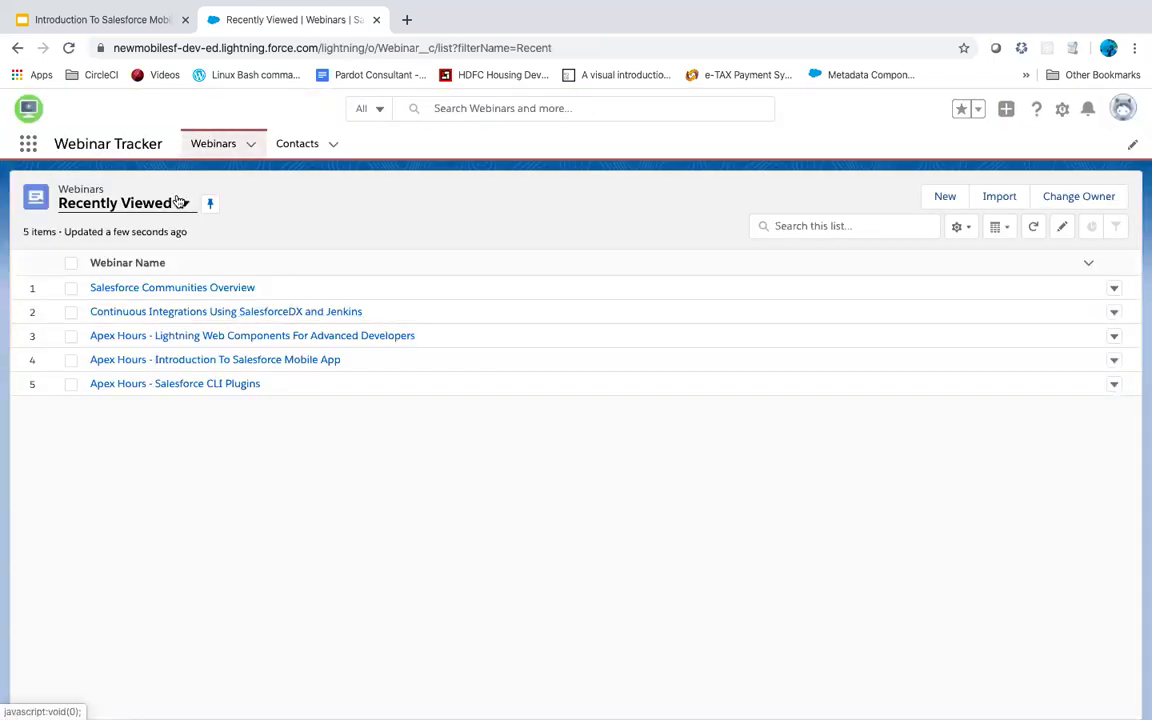
# Switch to All webinars, open Introduction To Salesforce Mobile App, and toggle its Related and Details tabs
pyautogui.click(183, 203)
pyautogui.click(150, 260)
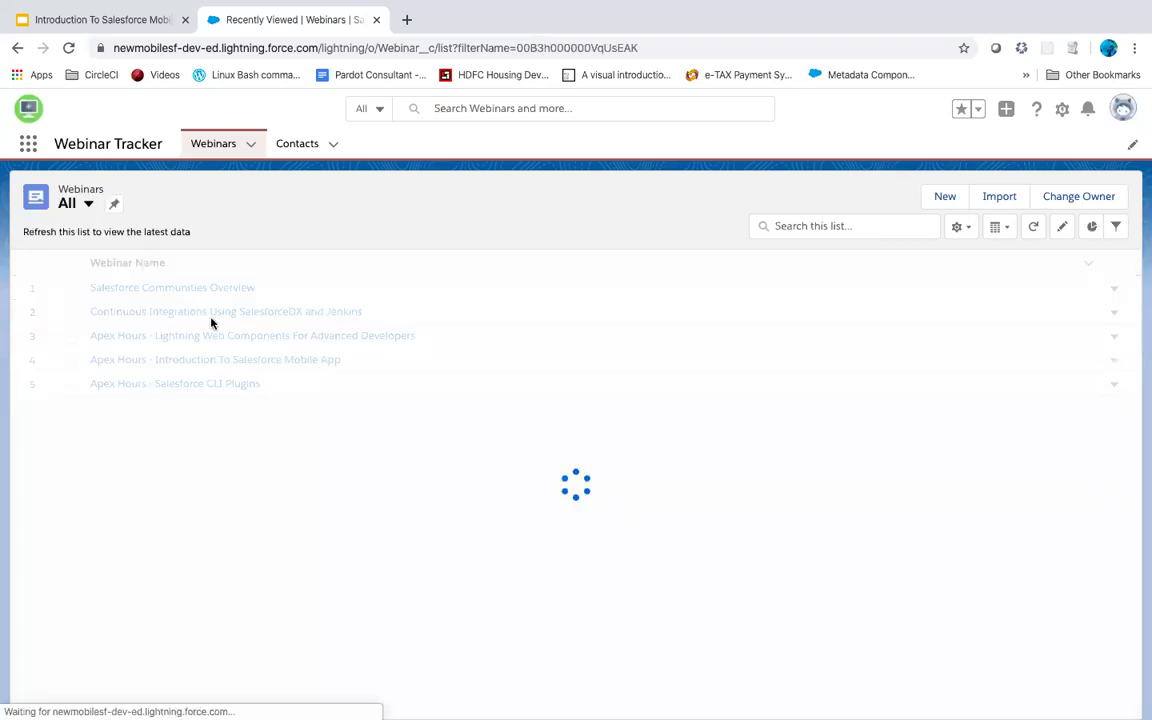
pyautogui.click(203, 289)
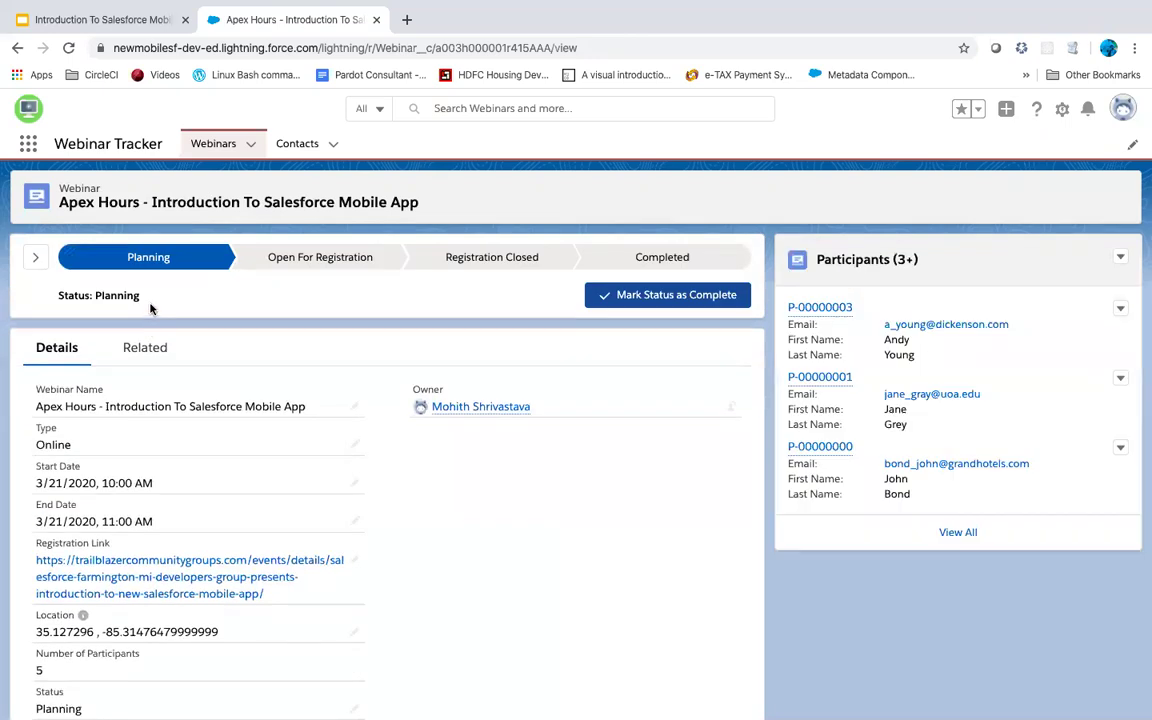
pyautogui.click(150, 351)
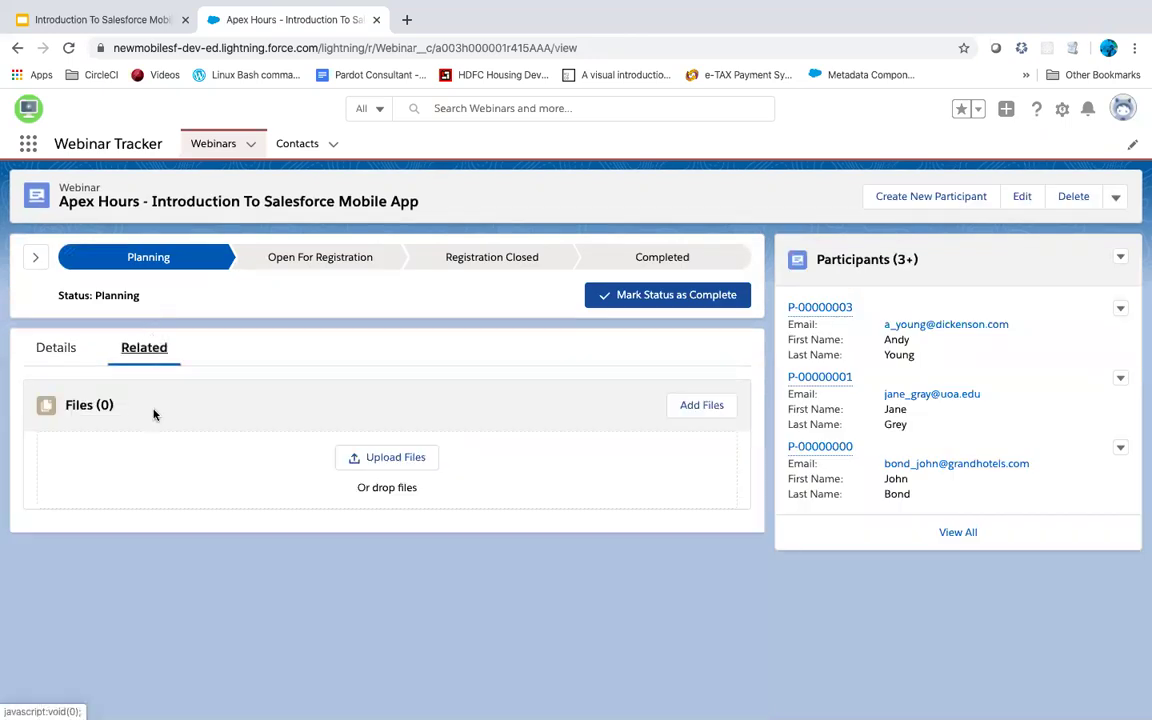
pyautogui.click(60, 349)
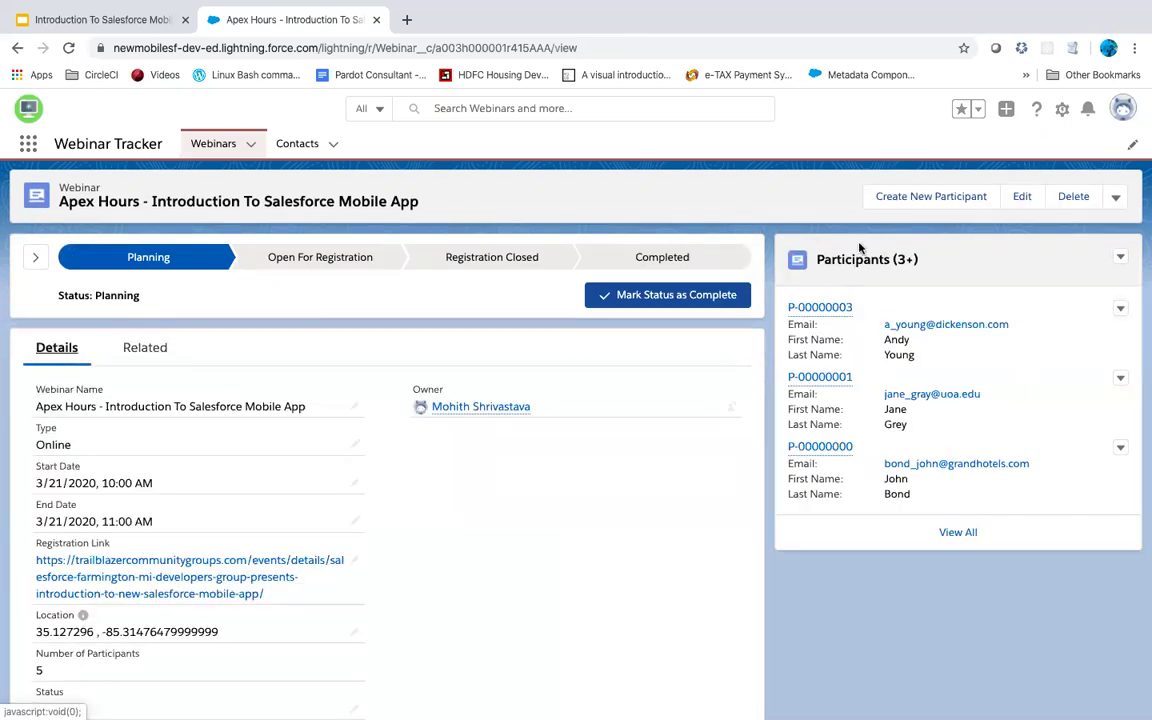
pyautogui.click(150, 349)
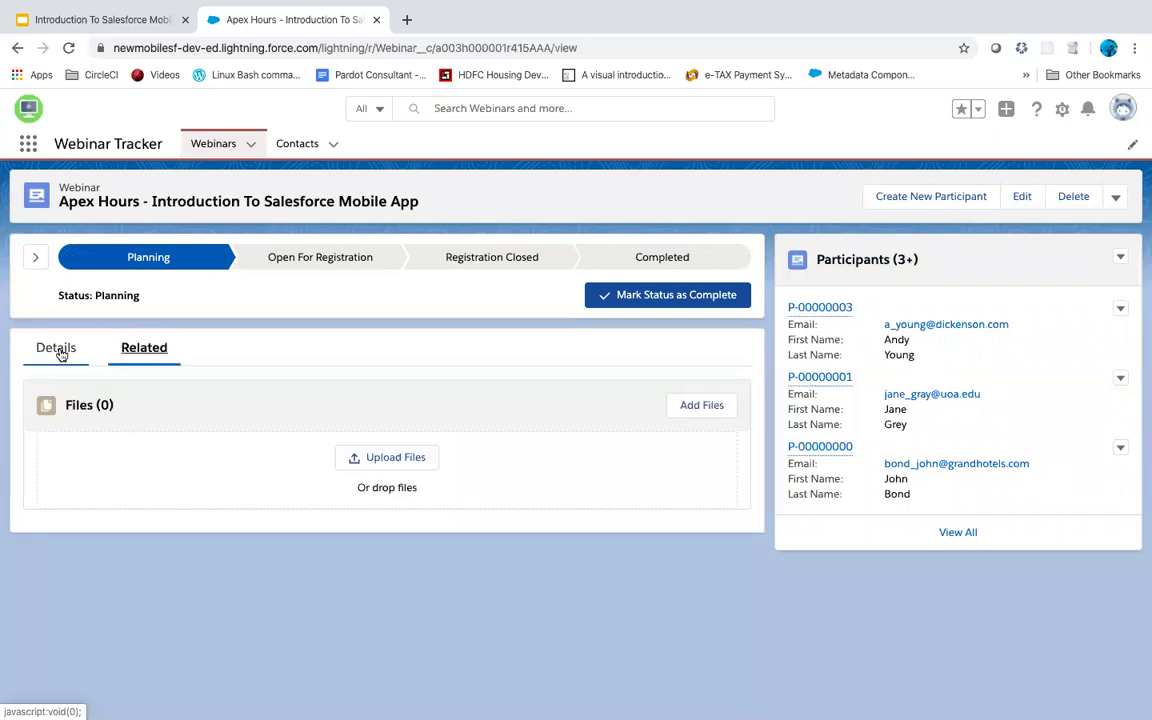
pyautogui.click(57, 348)
pyautogui.scroll(-2, 218, 514)
pyautogui.scroll(2, 220, 514)
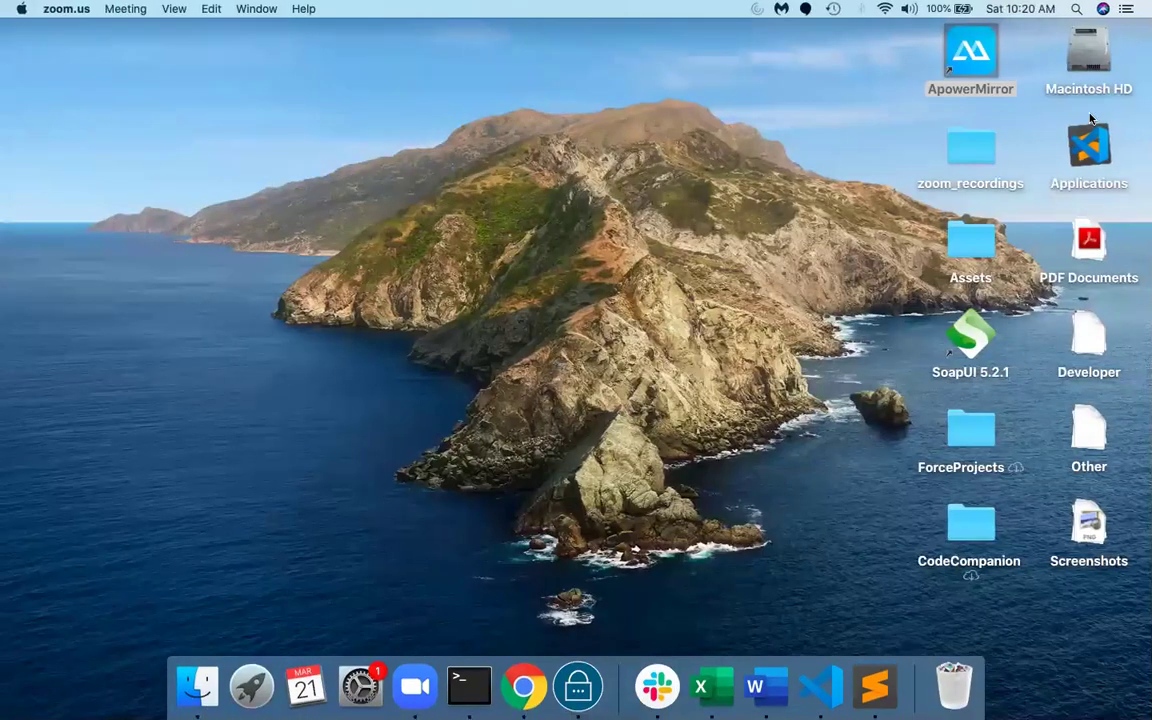
# Launch ApowerMirror from the desktop icon, close its window, and reopen it from the Dock
pyautogui.doubleClick(985, 88)
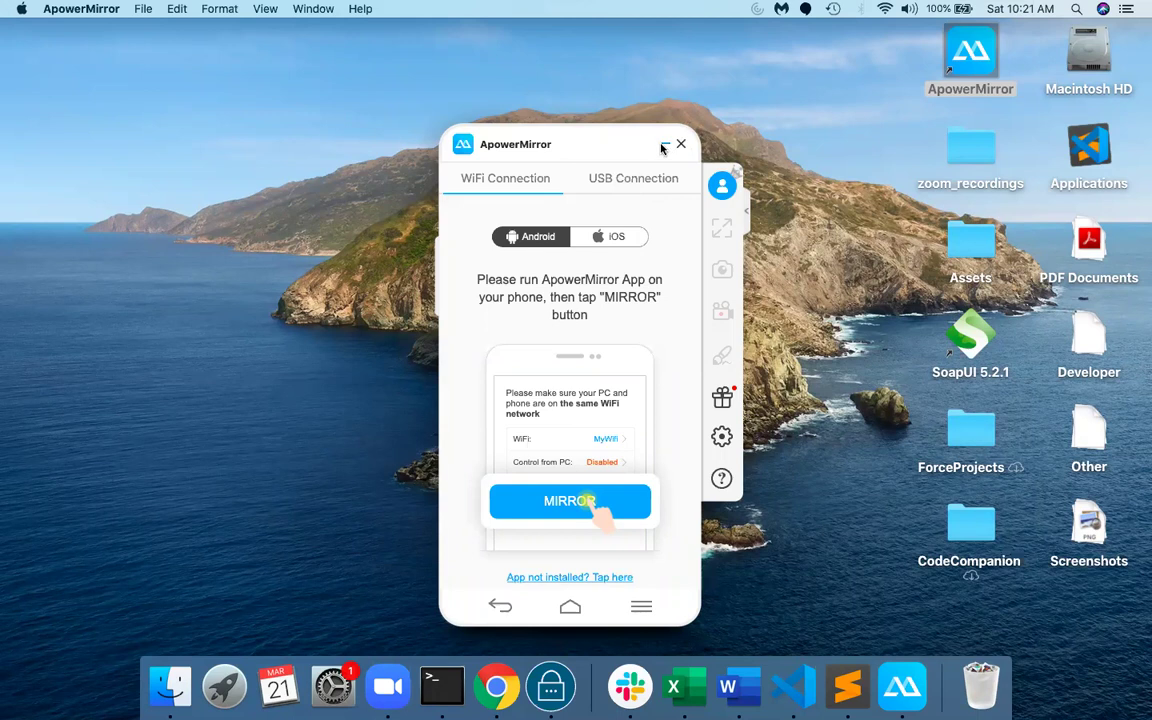
pyautogui.click(680, 144)
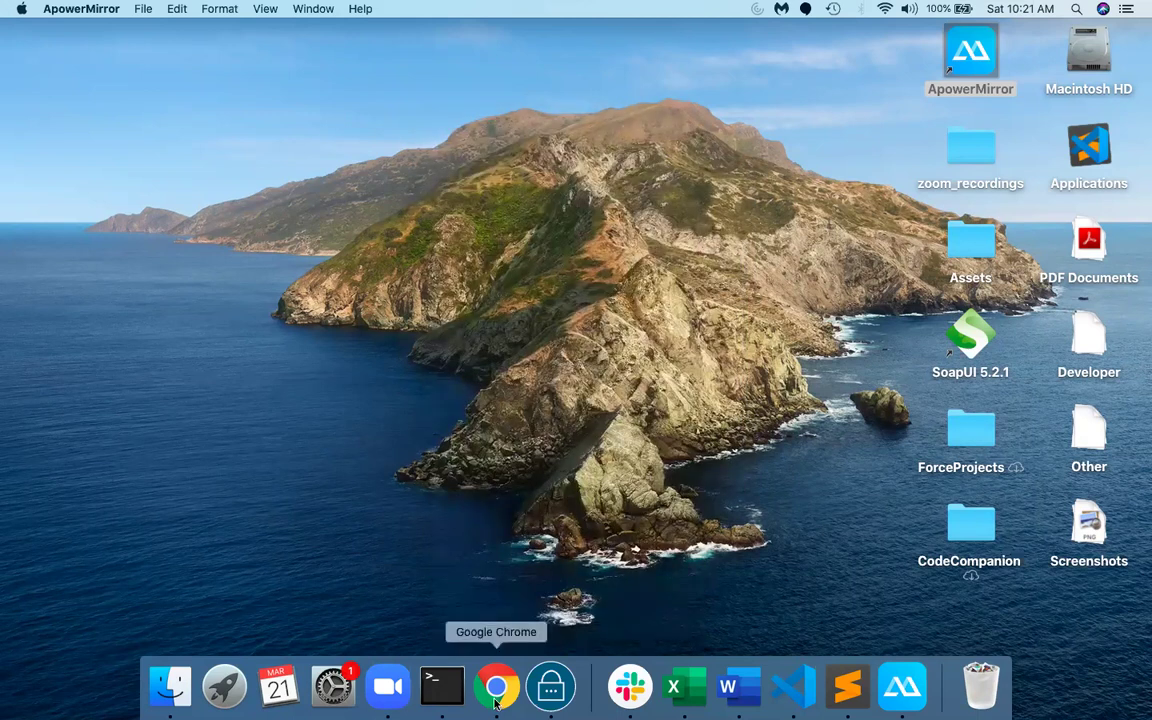
pyautogui.click(900, 686)
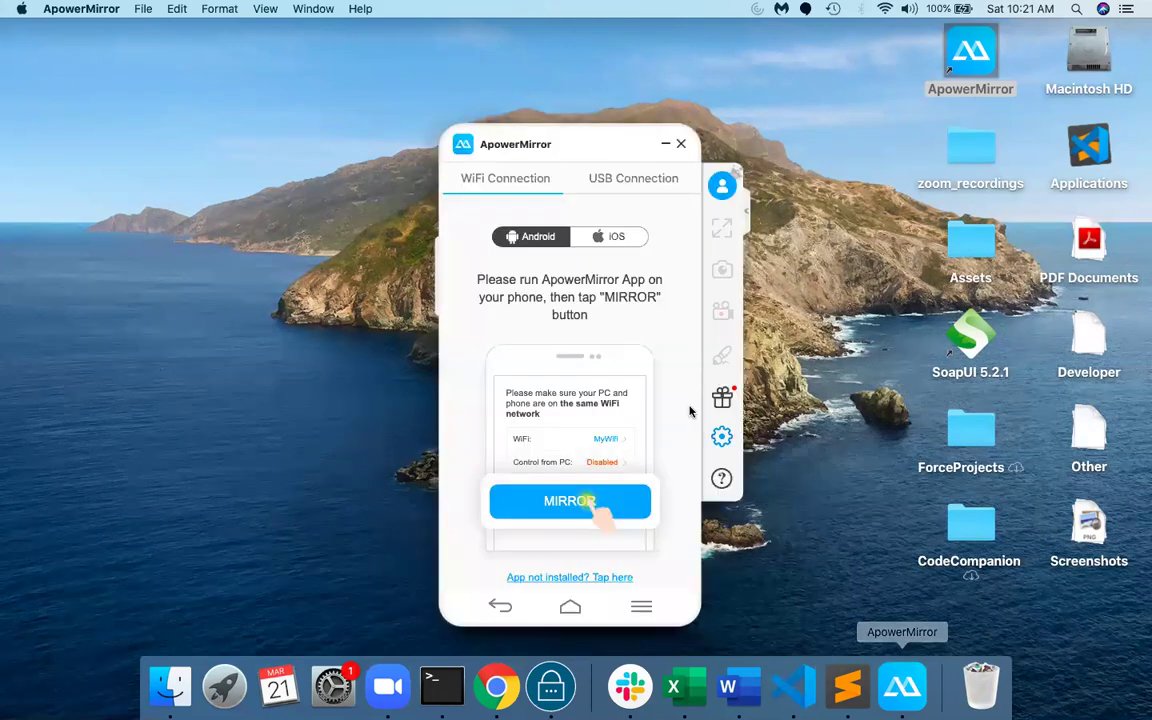
pyautogui.click(496, 686)
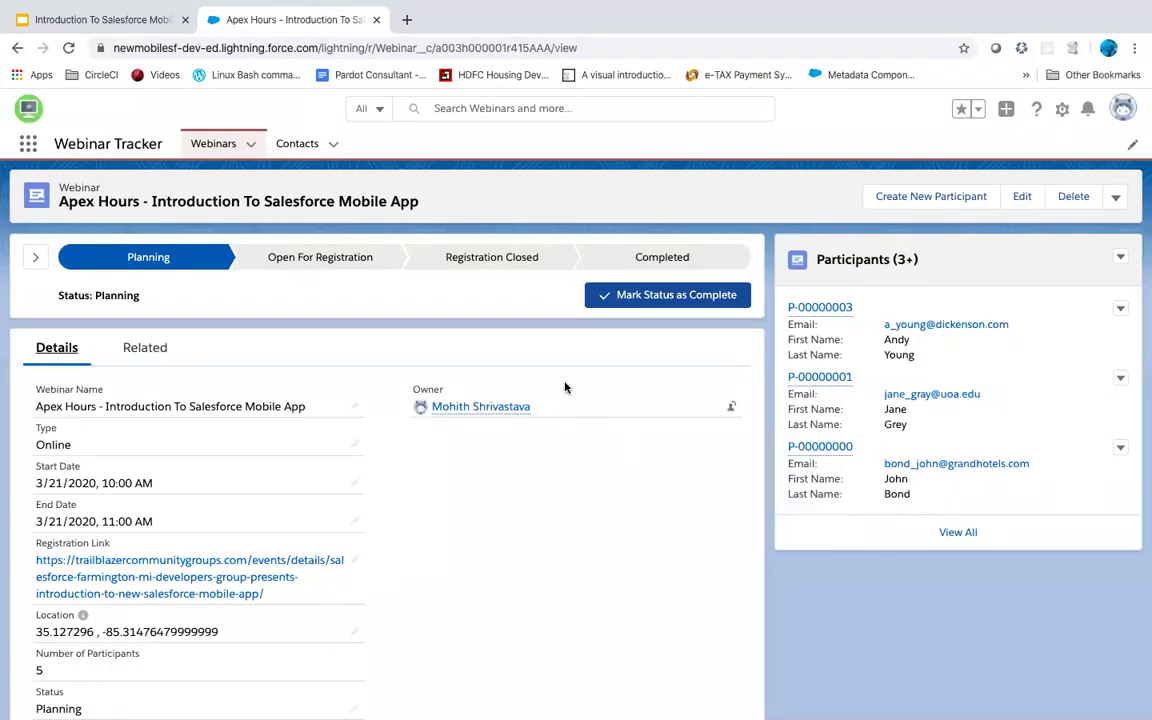
pyautogui.rightClick(280, 22)
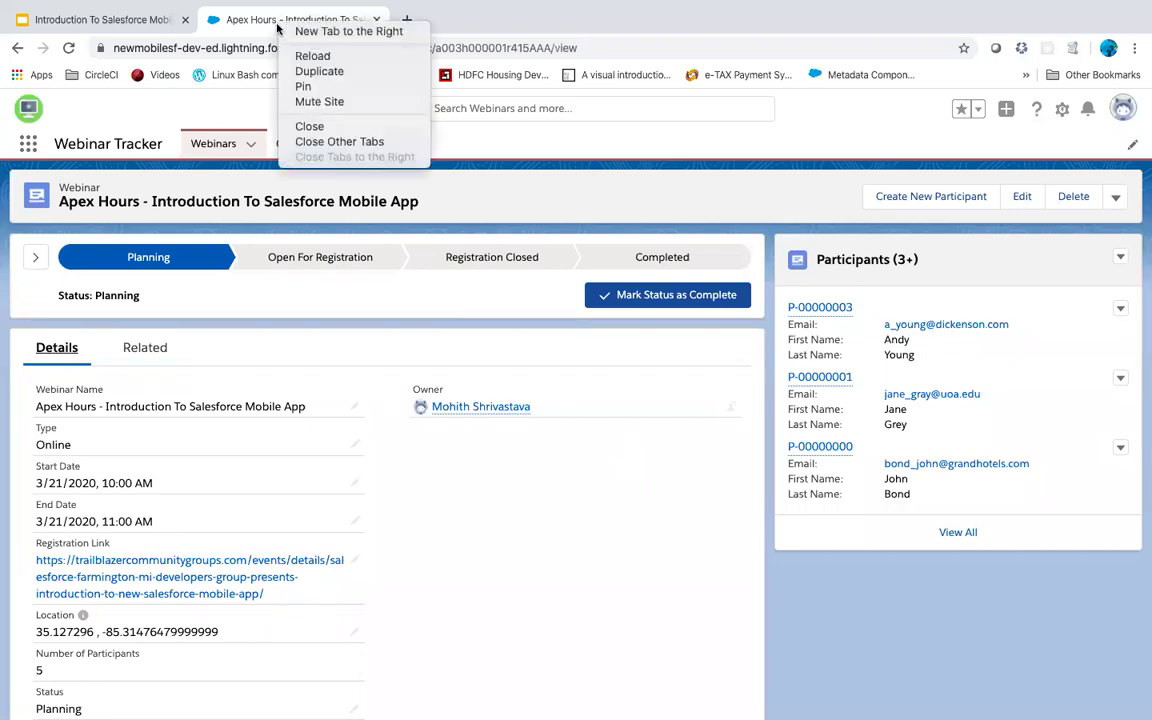
pyautogui.click(488, 134)
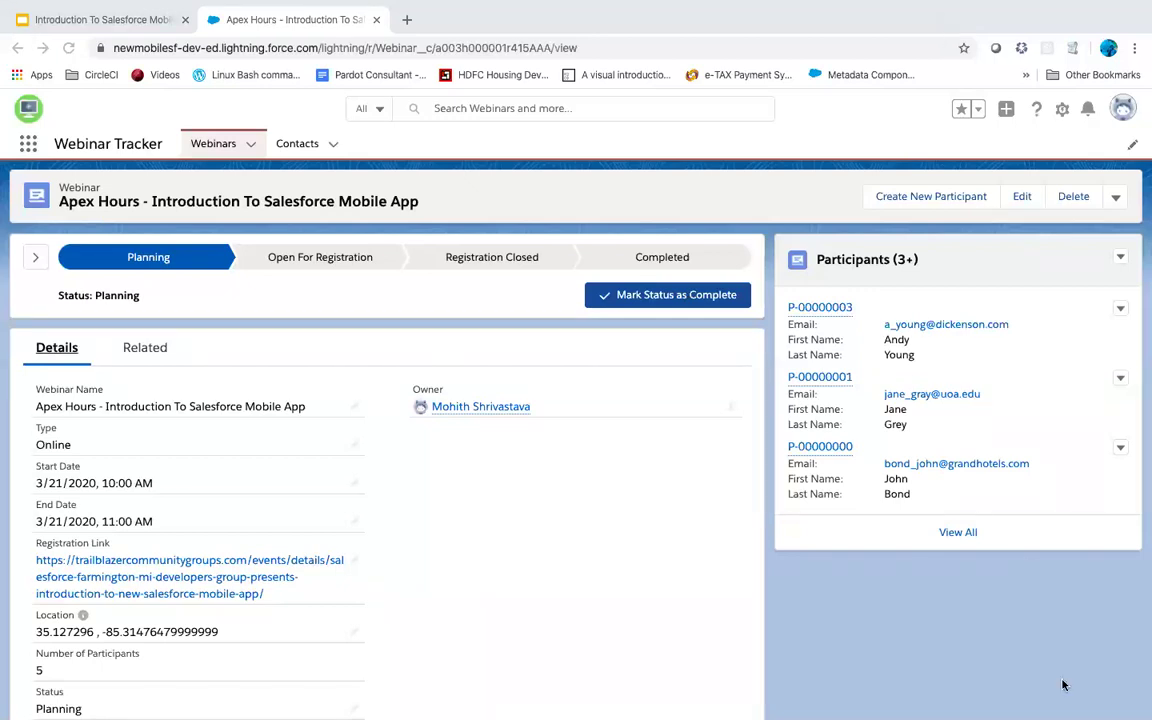
pyautogui.rightClick(570, 194)
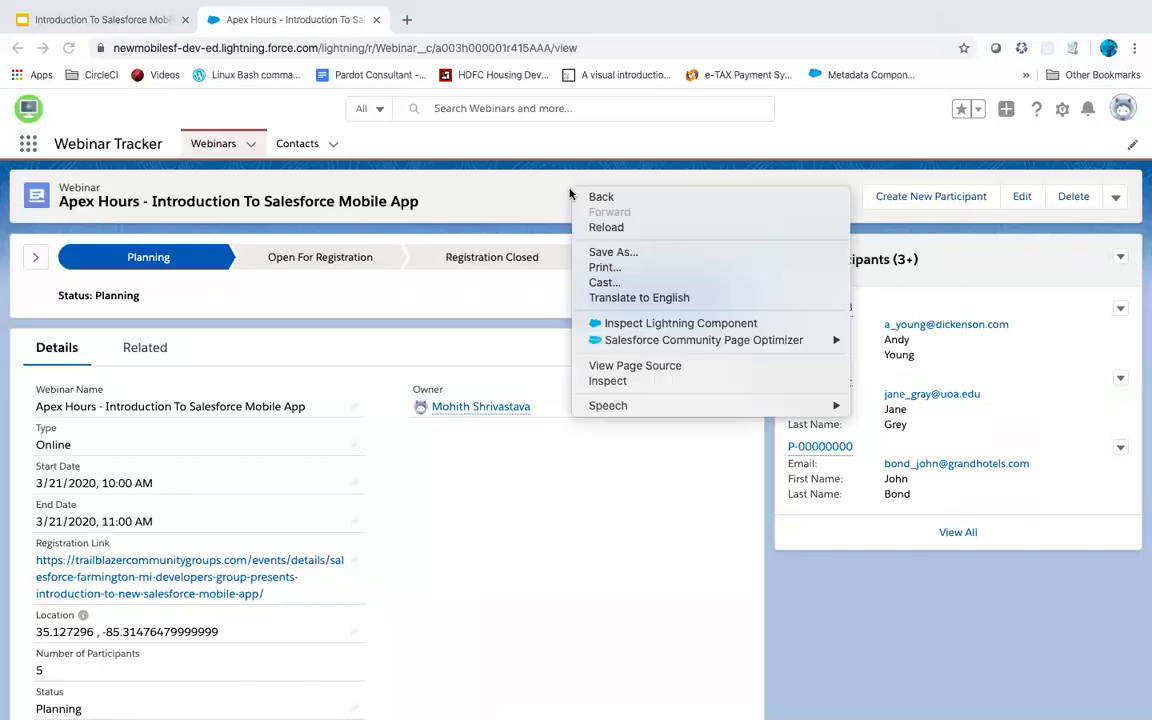
pyautogui.click(648, 381)
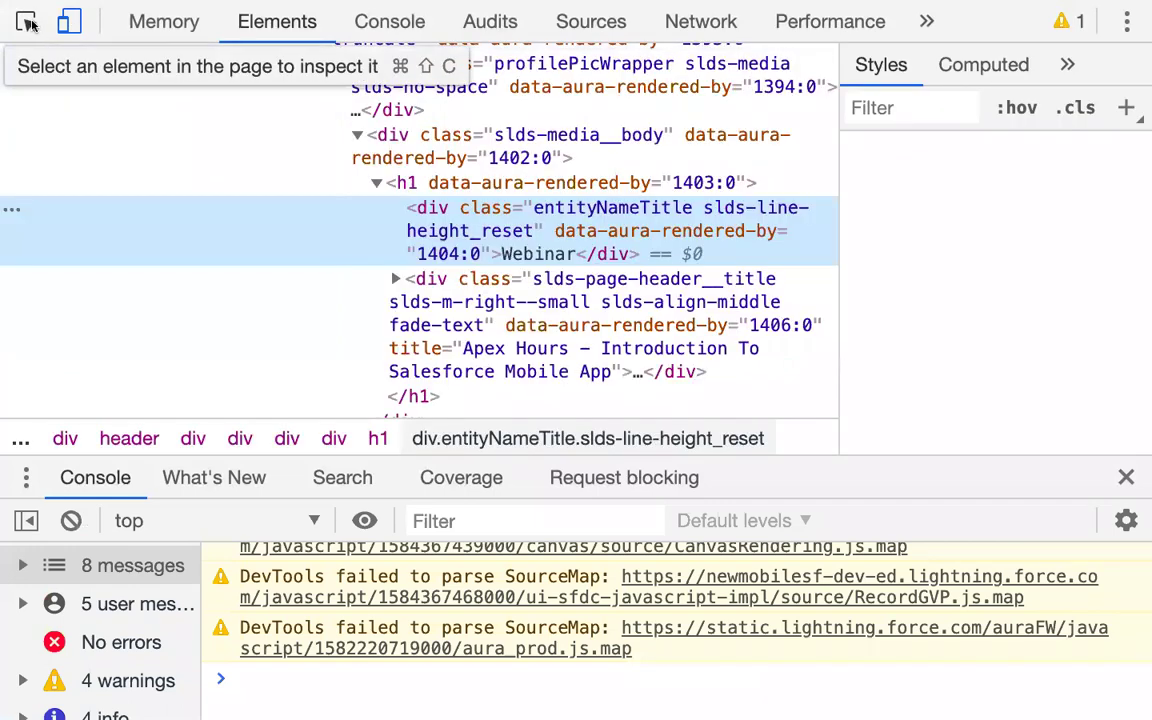
pyautogui.click(927, 21)
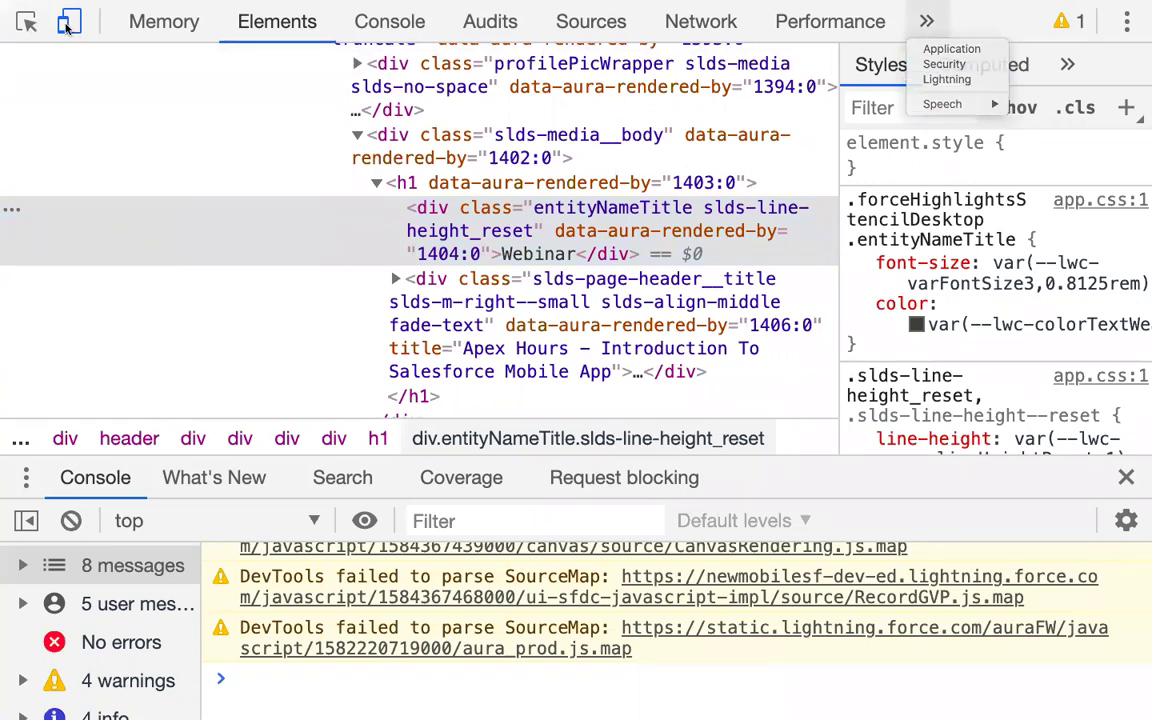
pyautogui.click(71, 27)
pyautogui.click(72, 28)
pyautogui.click(73, 28)
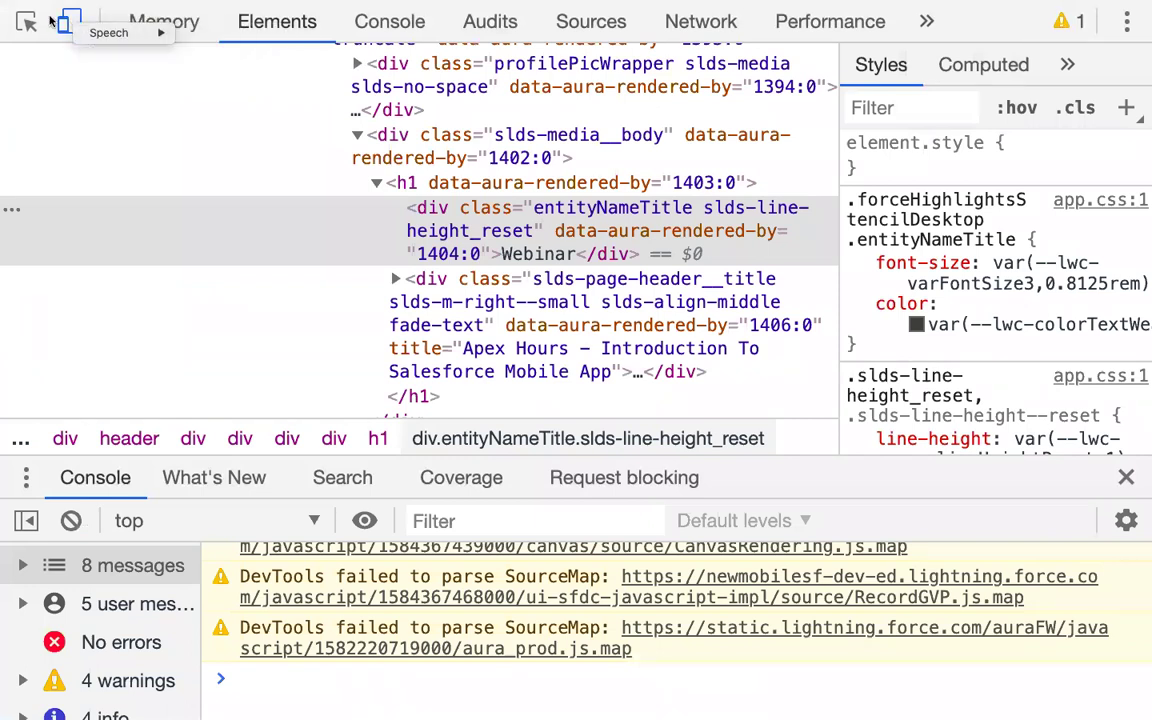
pyautogui.click(21, 17)
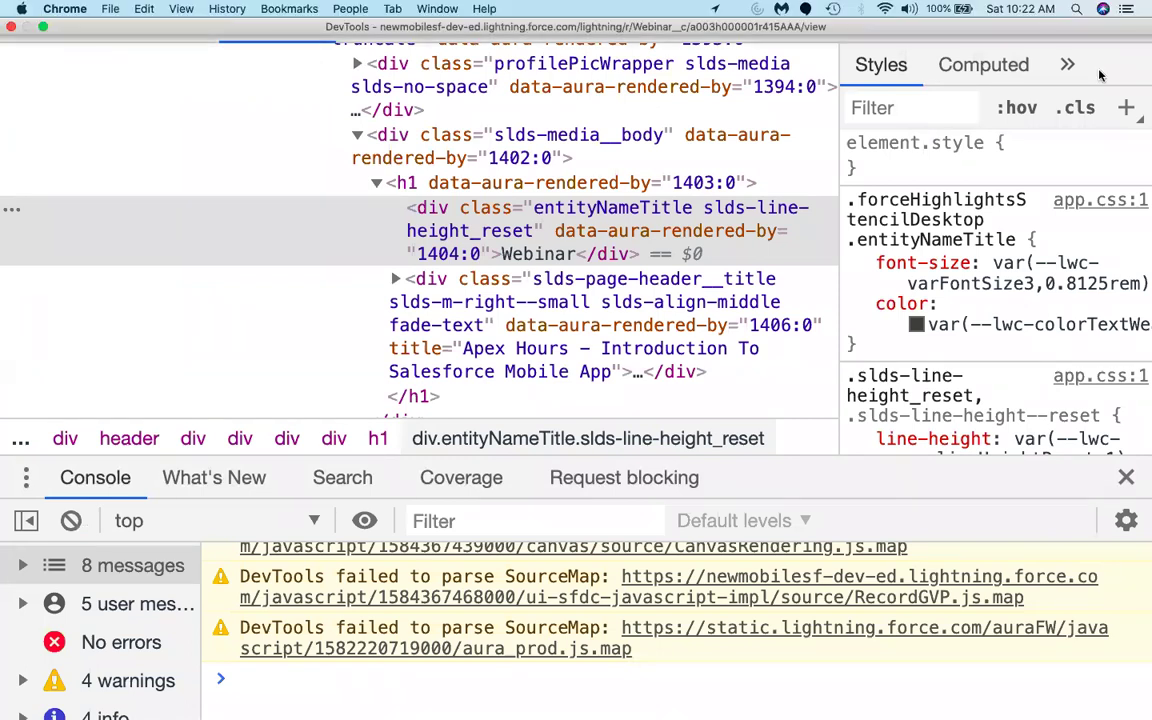
pyautogui.click(10, 28)
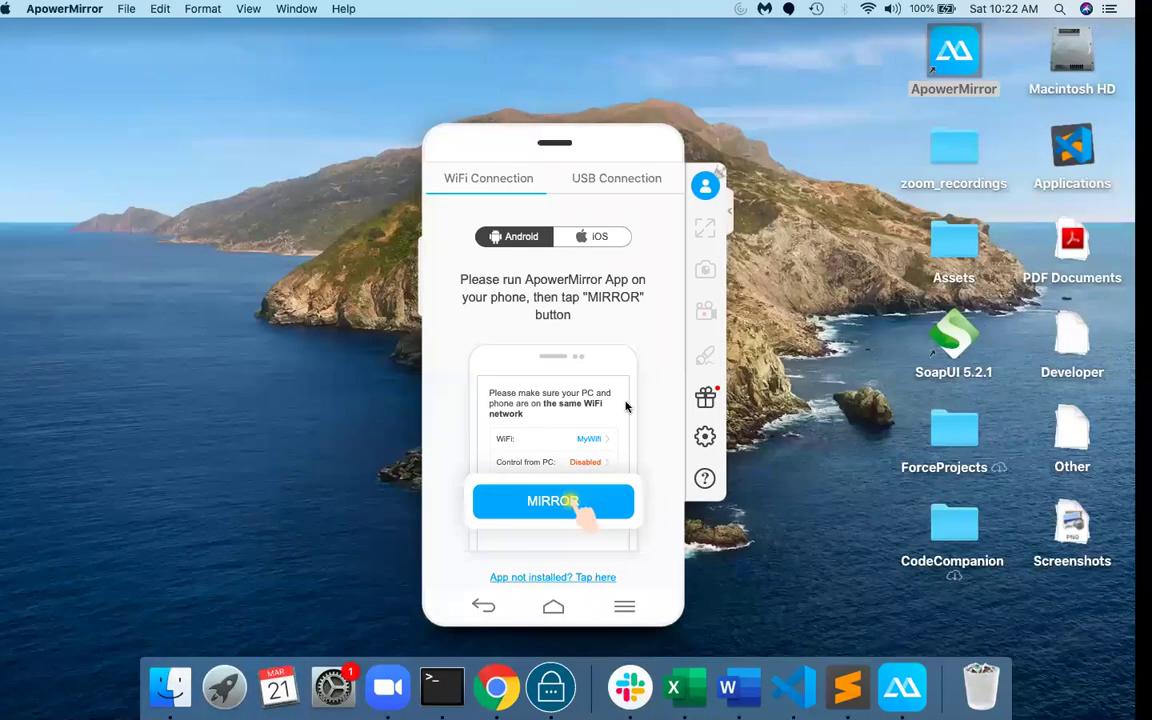
# Exit ApowerMirror completely and relaunch it from its desktop icon
pyautogui.click(679, 145)
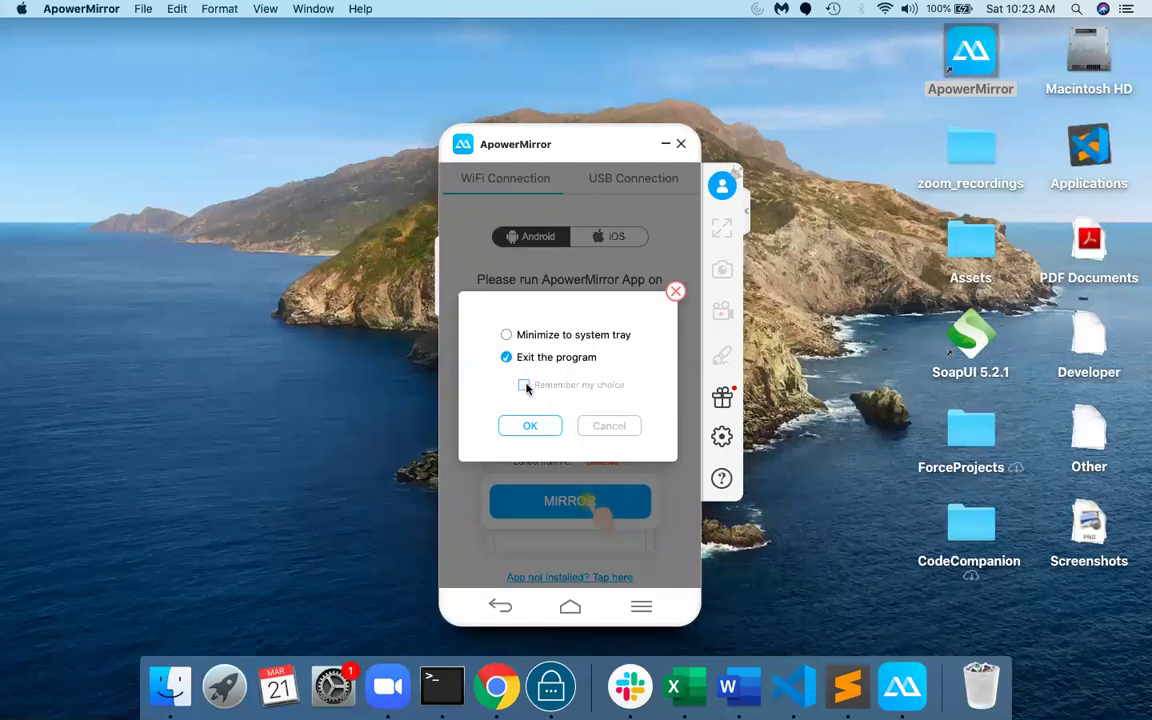
pyautogui.click(530, 426)
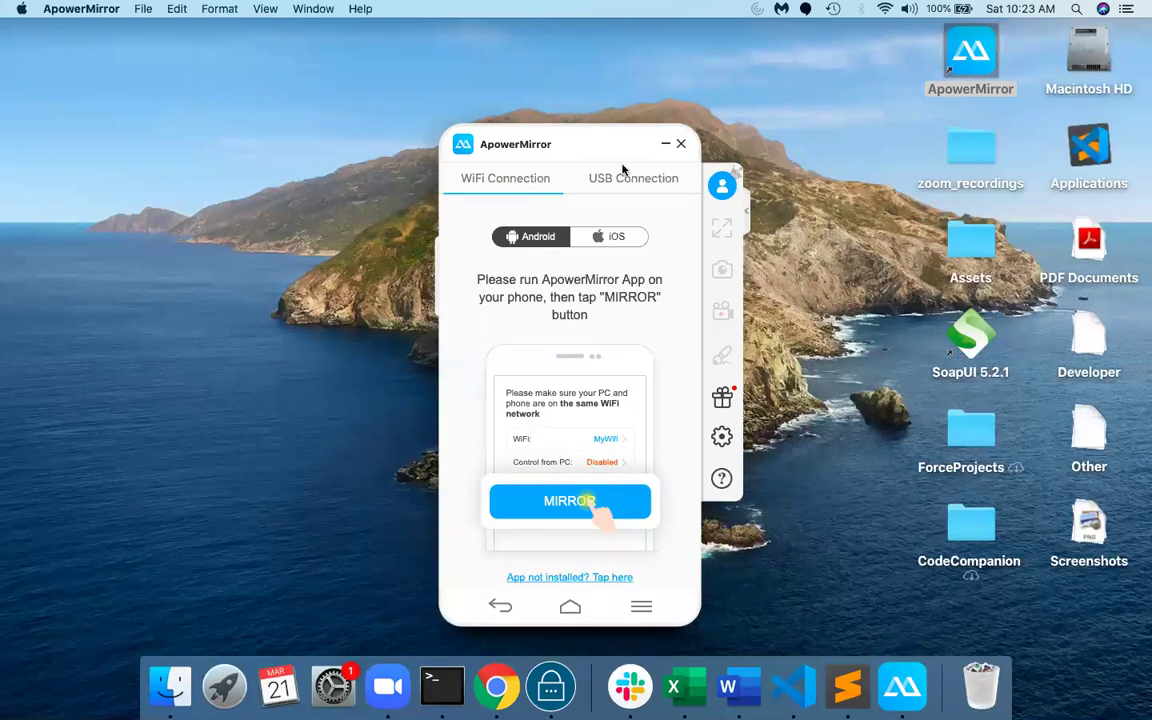
pyautogui.click(680, 143)
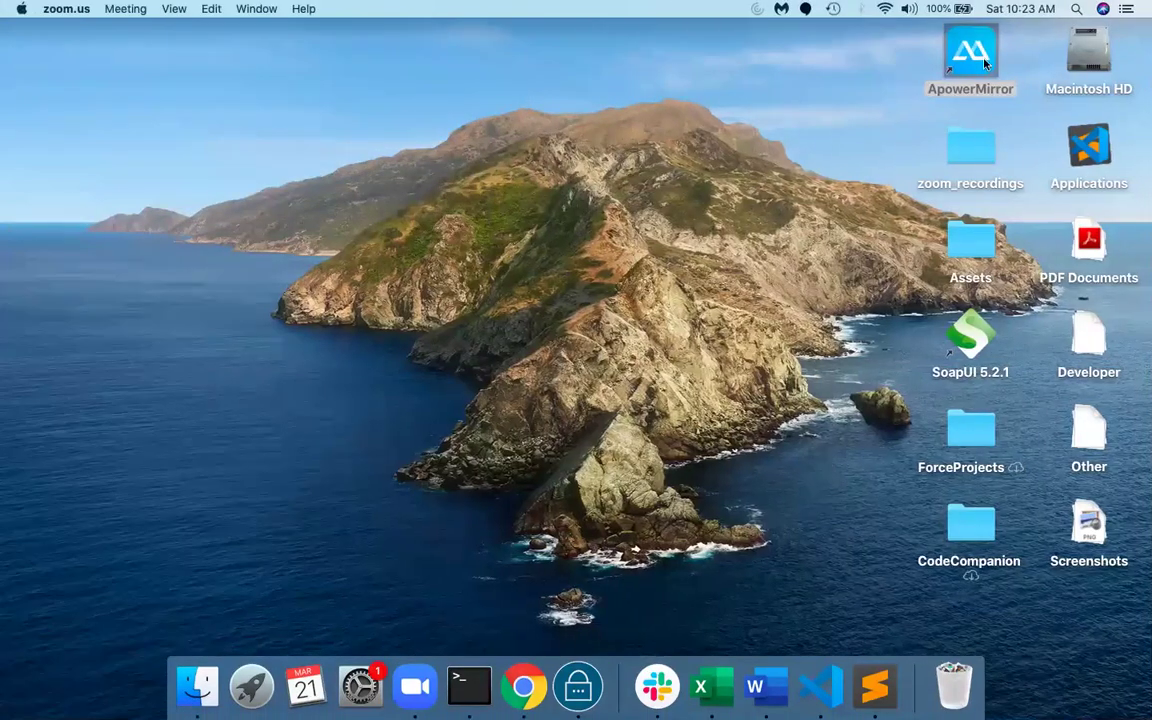
pyautogui.click(887, 138)
pyautogui.doubleClick(965, 63)
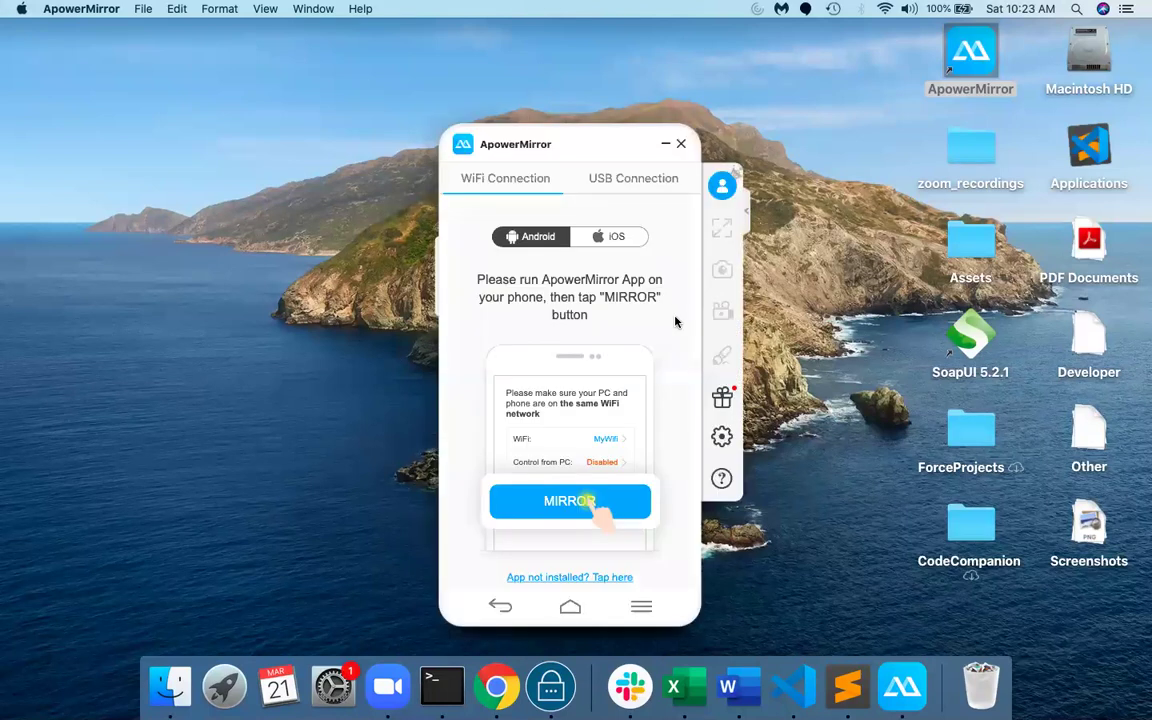
# Launch Salesforce1 Simulator via Spotlight and log in with the account username and password
pyautogui.click(1077, 8)
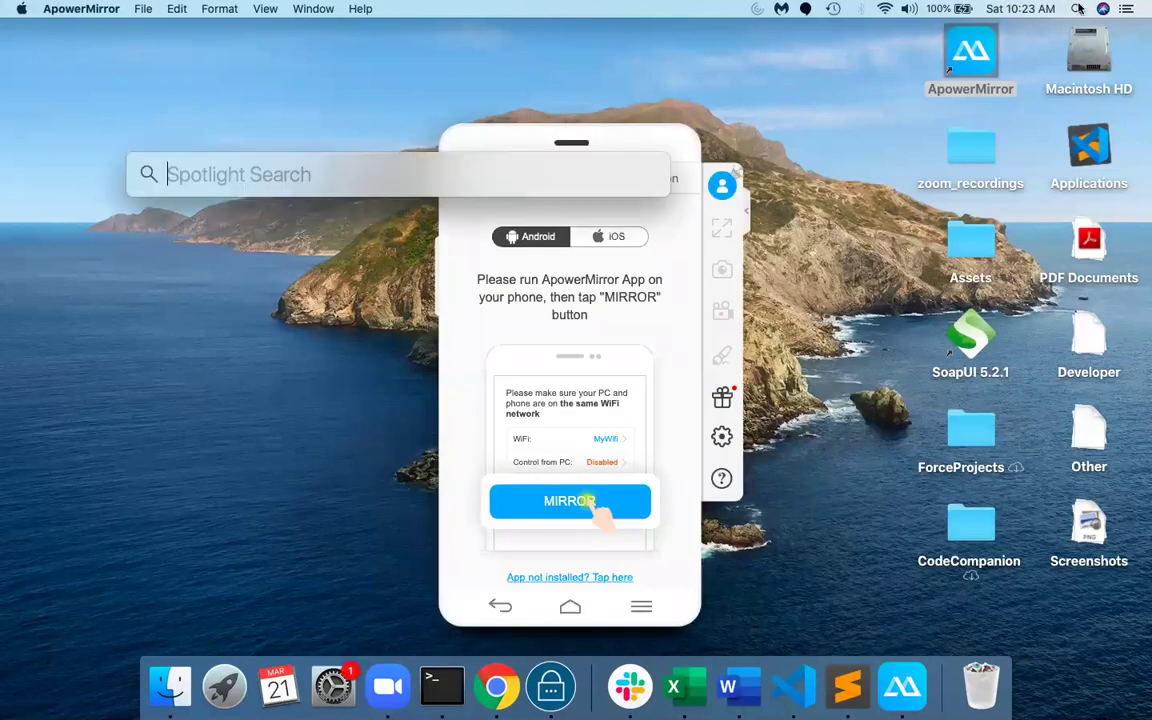
pyautogui.write('Salesforc')
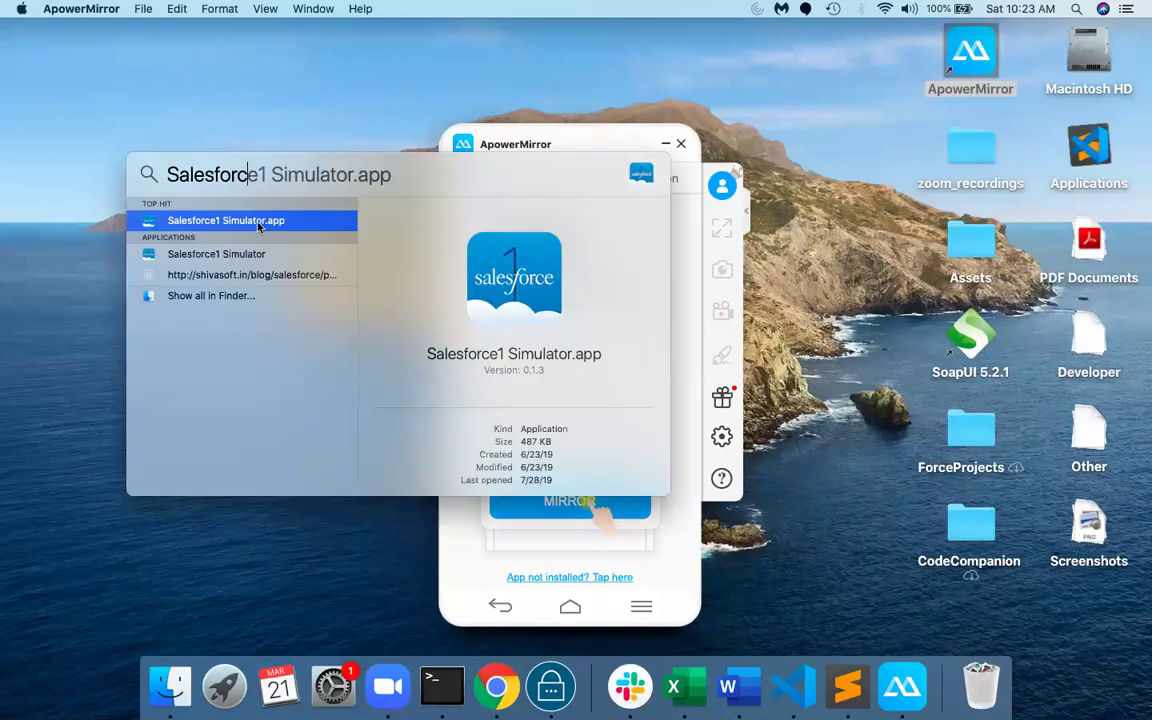
pyautogui.click(258, 226)
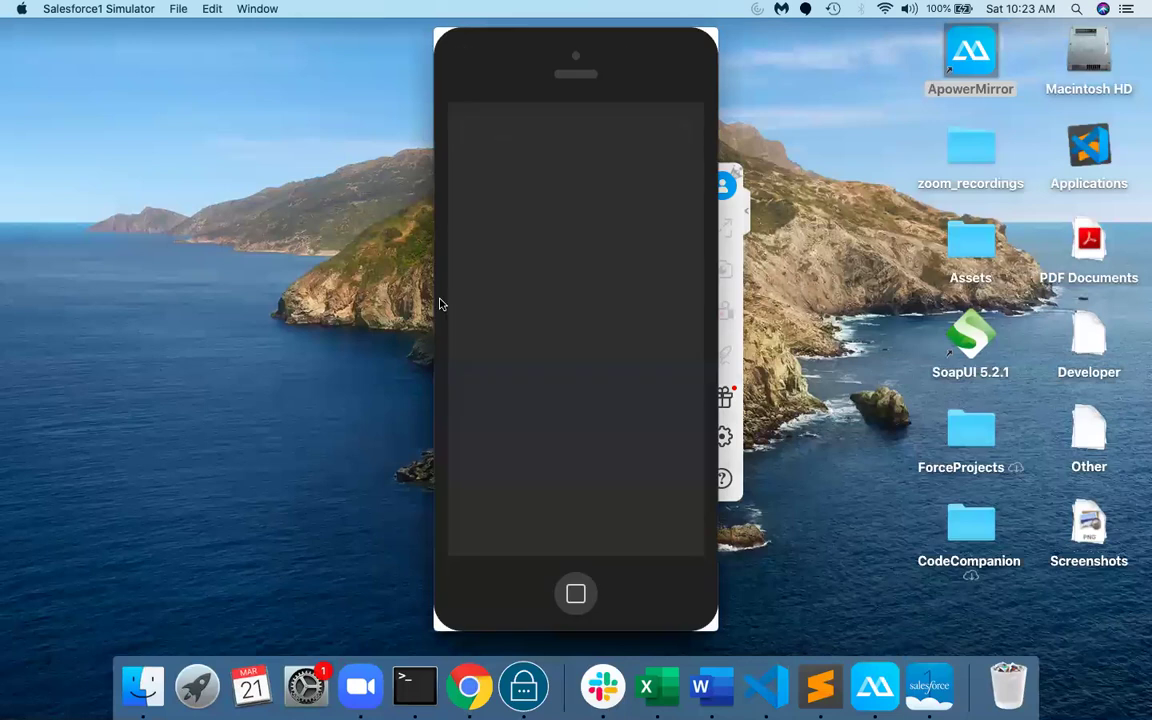
pyautogui.click(524, 330)
pyautogui.write('mo')
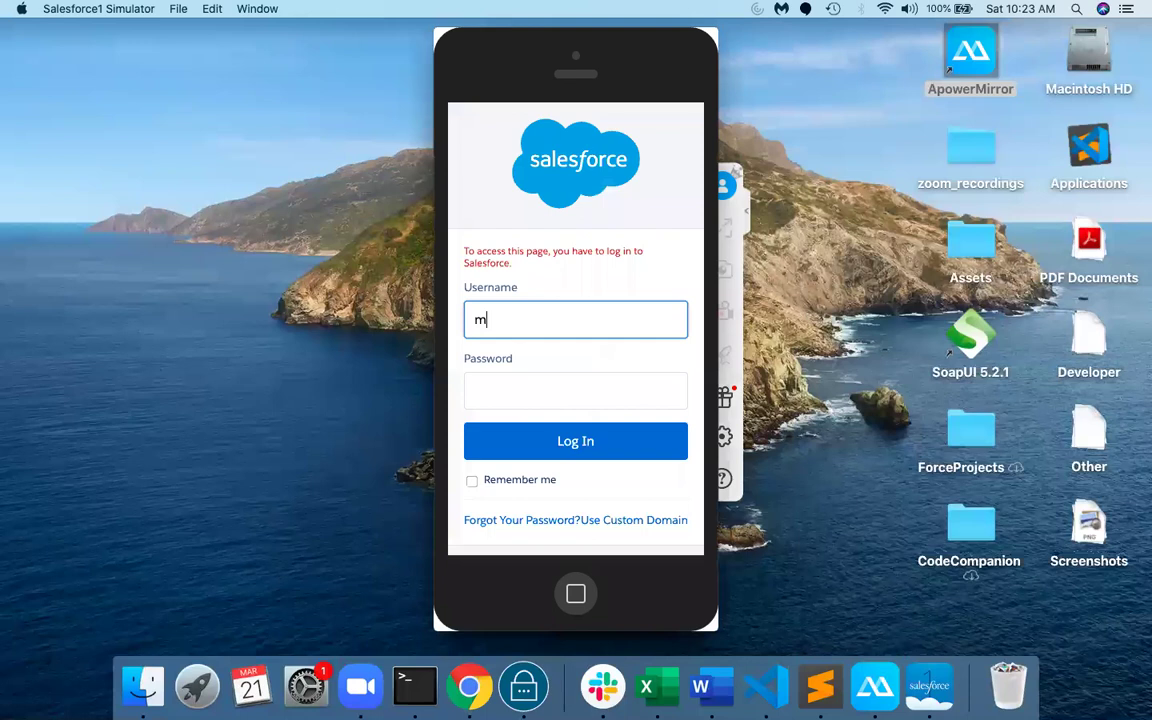
pyautogui.press('BackSpace')
pyautogui.press('BackSpace')
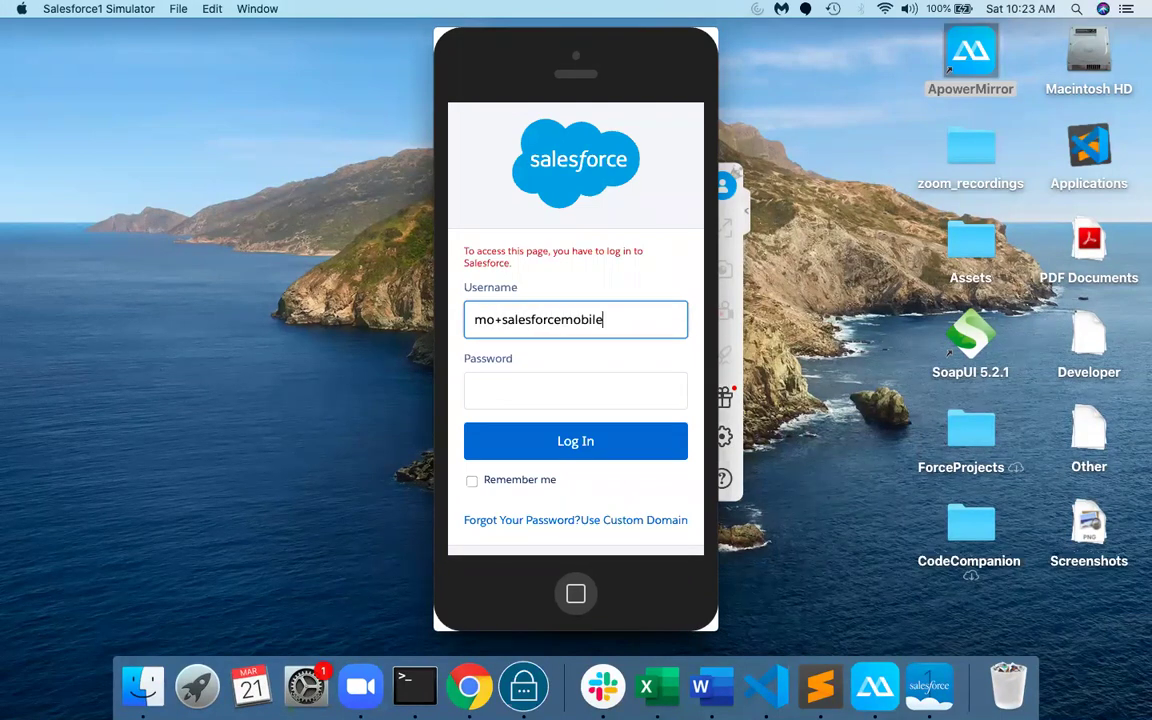
pyautogui.click(530, 391)
pyautogui.write('p•••••')
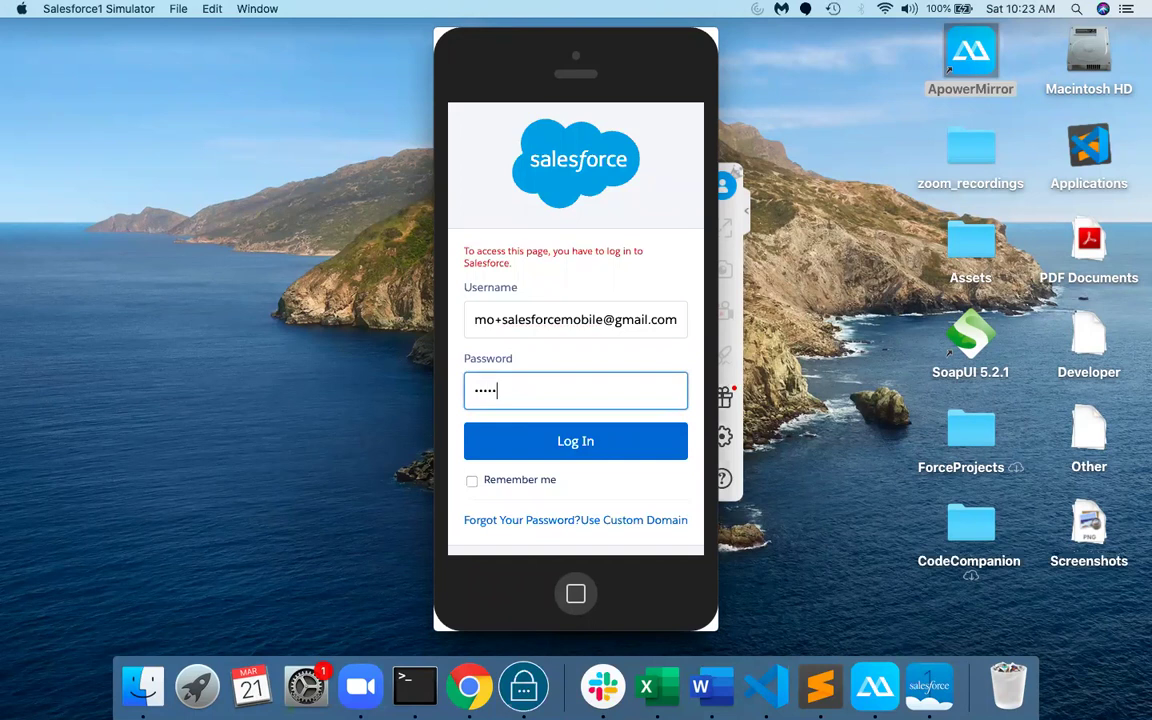
pyautogui.write('•••')
pyautogui.click(560, 450)
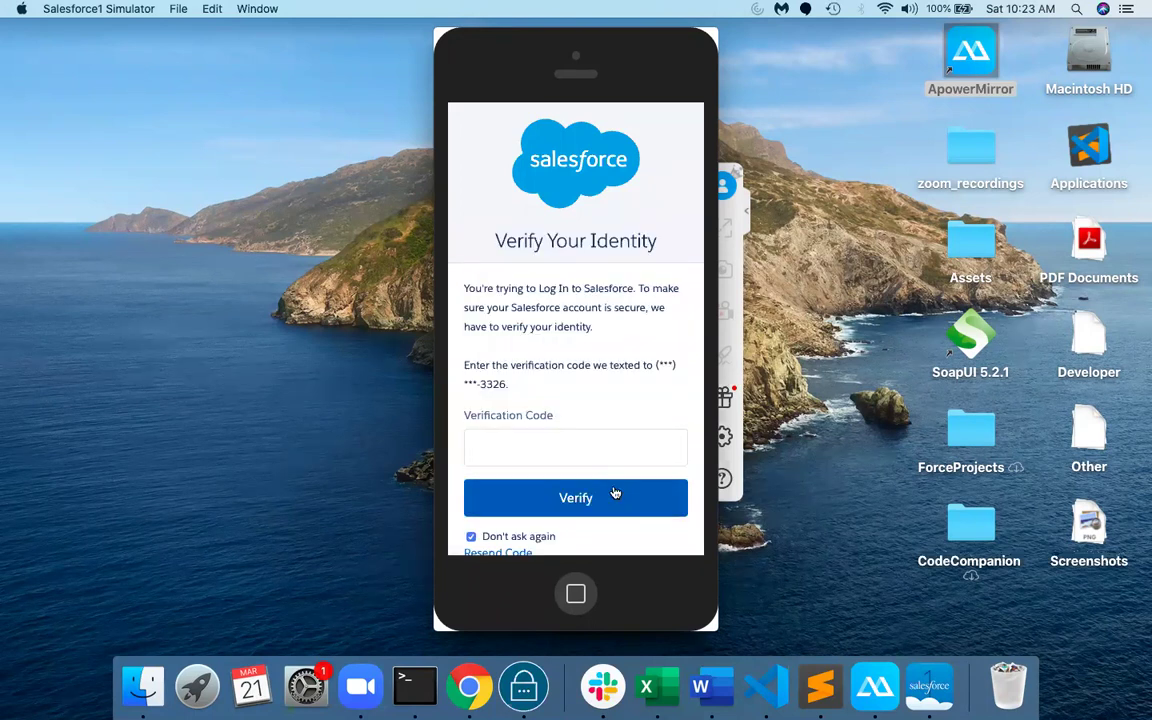
# Enter the emailed verification code and verify the login
pyautogui.click(542, 436)
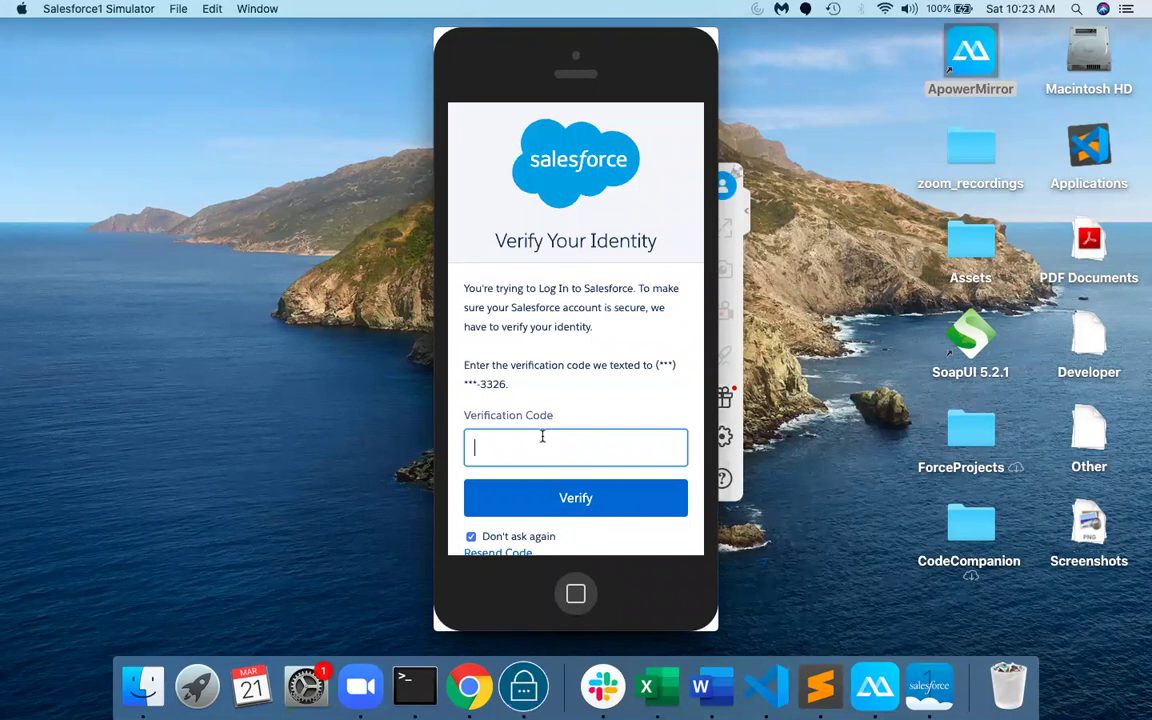
pyautogui.click(575, 509)
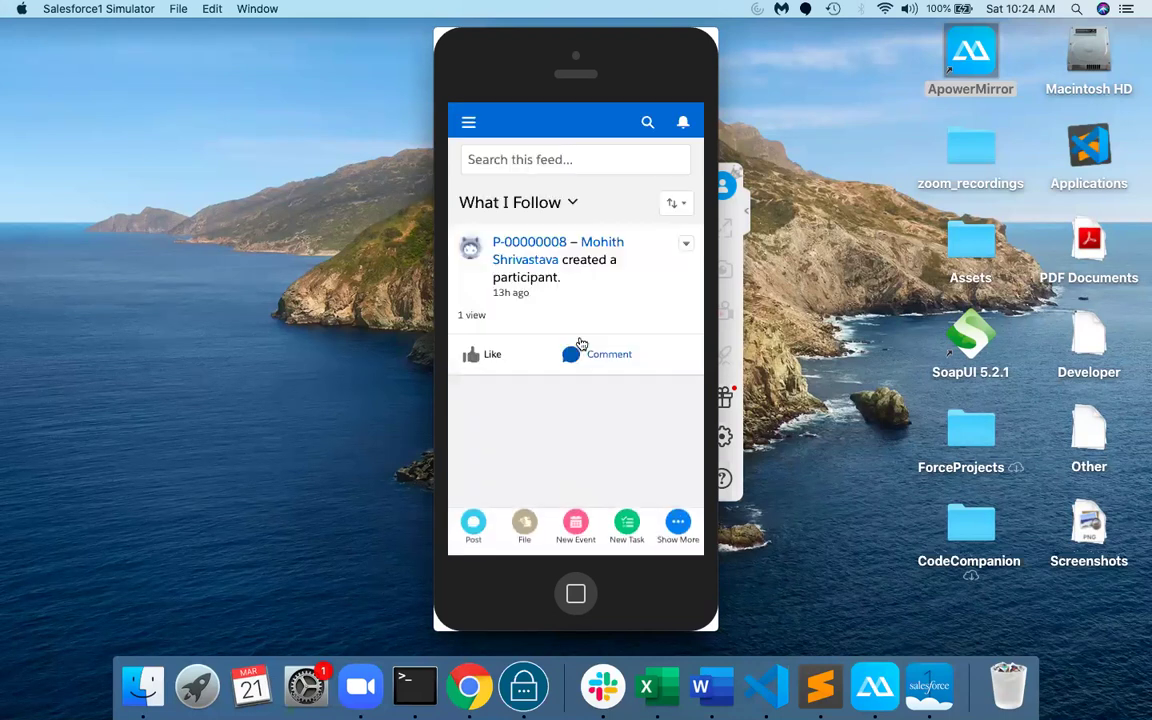
# Browse the simulator's navigation menu, then close it and scroll through the feed
pyautogui.click(470, 123)
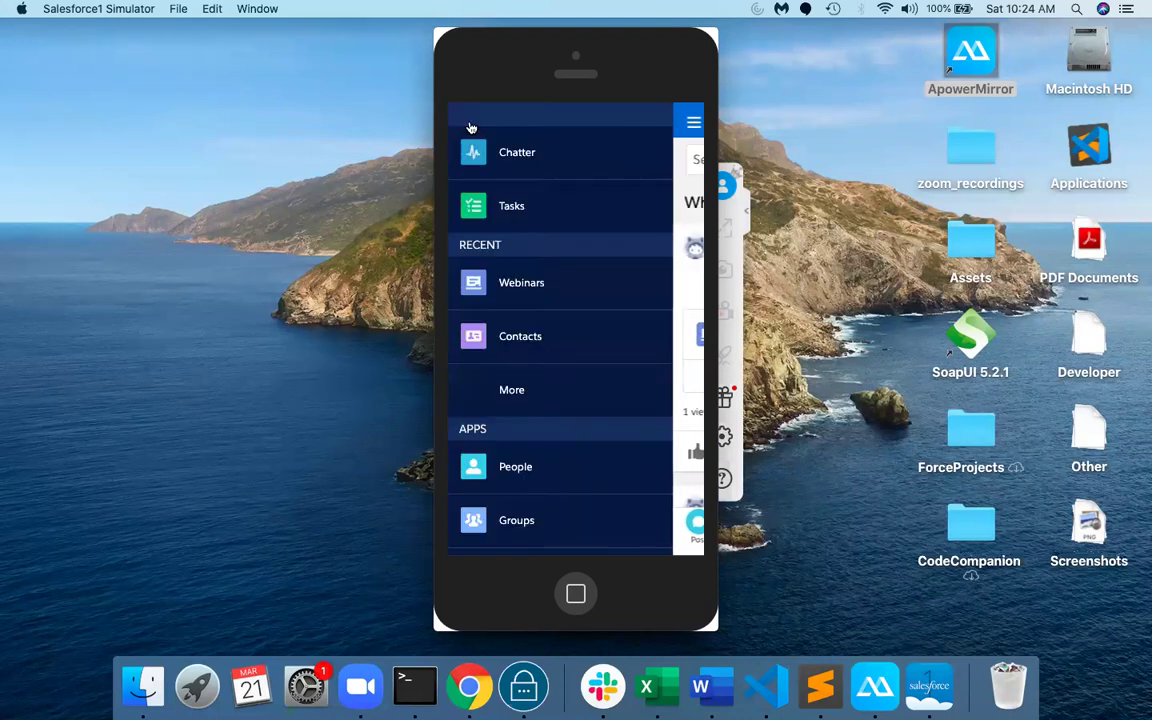
pyautogui.scroll(-5, 577, 362)
pyautogui.scroll(5, 573, 363)
pyautogui.click(616, 120)
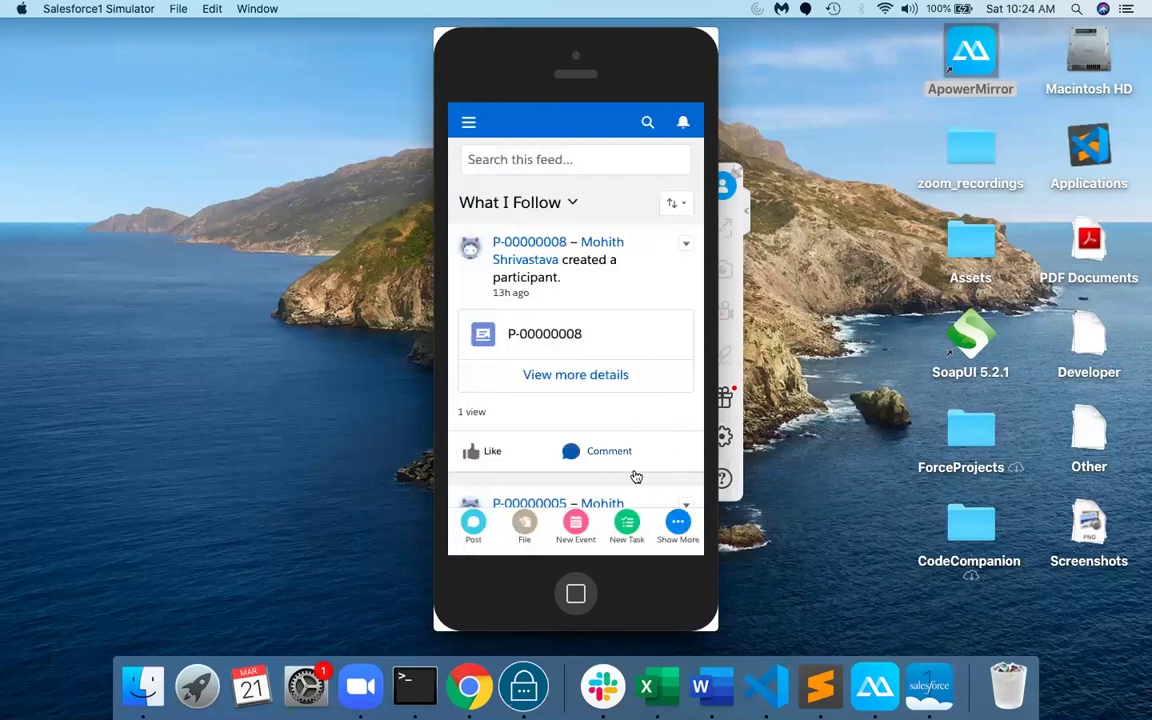
pyautogui.scroll(-10, 656, 450)
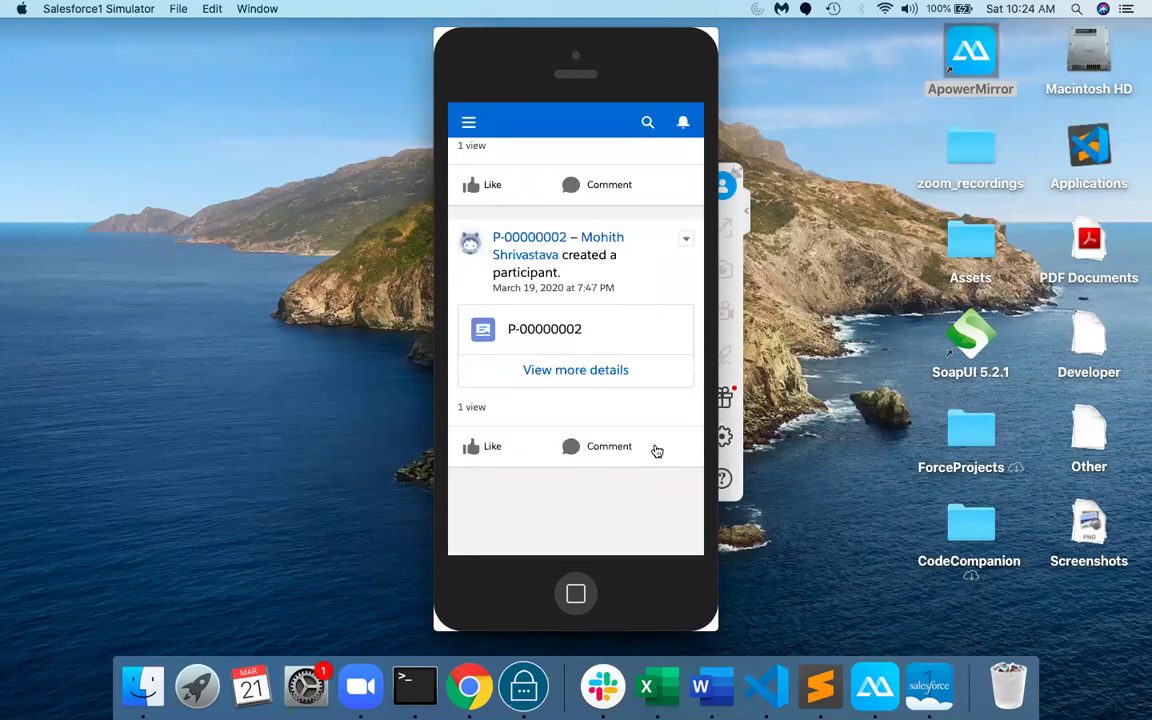
pyautogui.scroll(10, 660, 470)
# Review the simulator's feed actions list and the recent Webinars in search, then return to the feed
pyautogui.click(678, 528)
pyautogui.scroll(-5, 630, 442)
pyautogui.scroll(5, 630, 442)
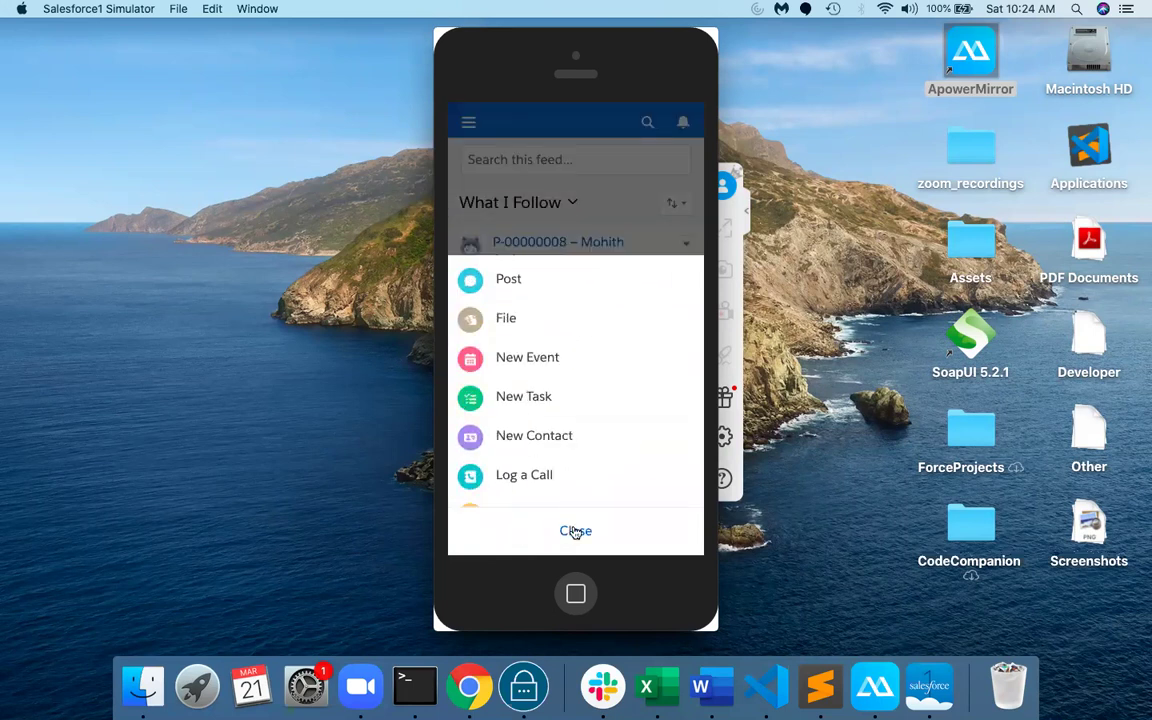
pyautogui.click(576, 532)
pyautogui.click(648, 125)
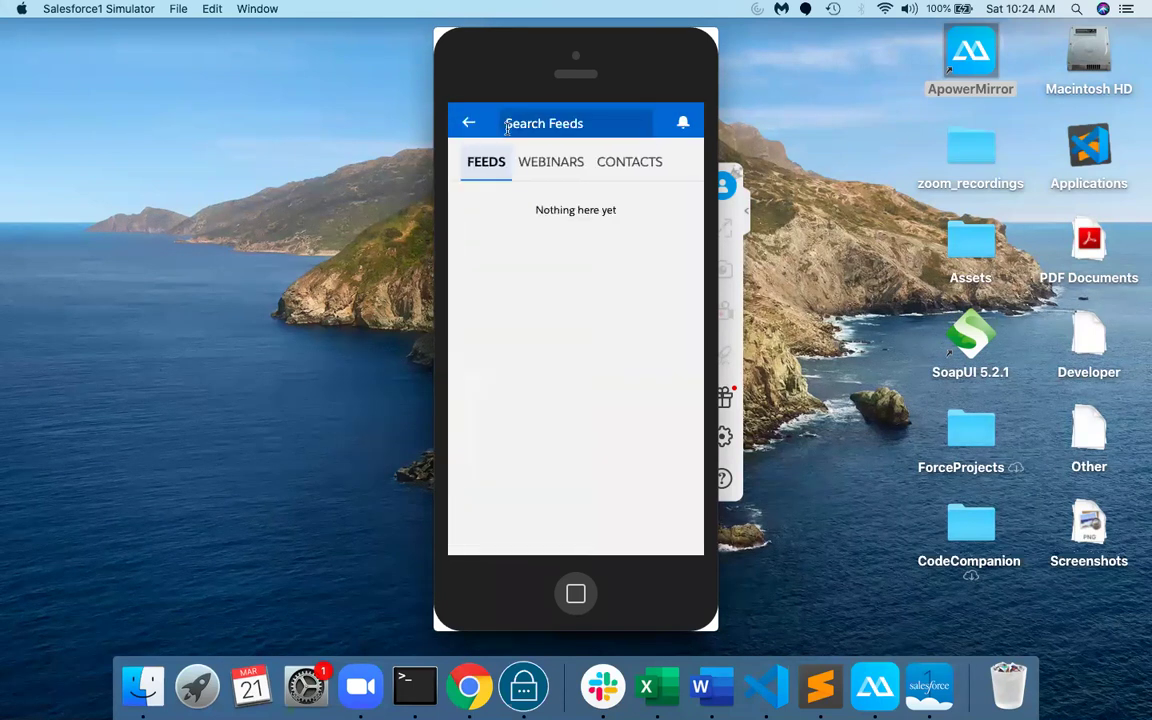
pyautogui.click(566, 164)
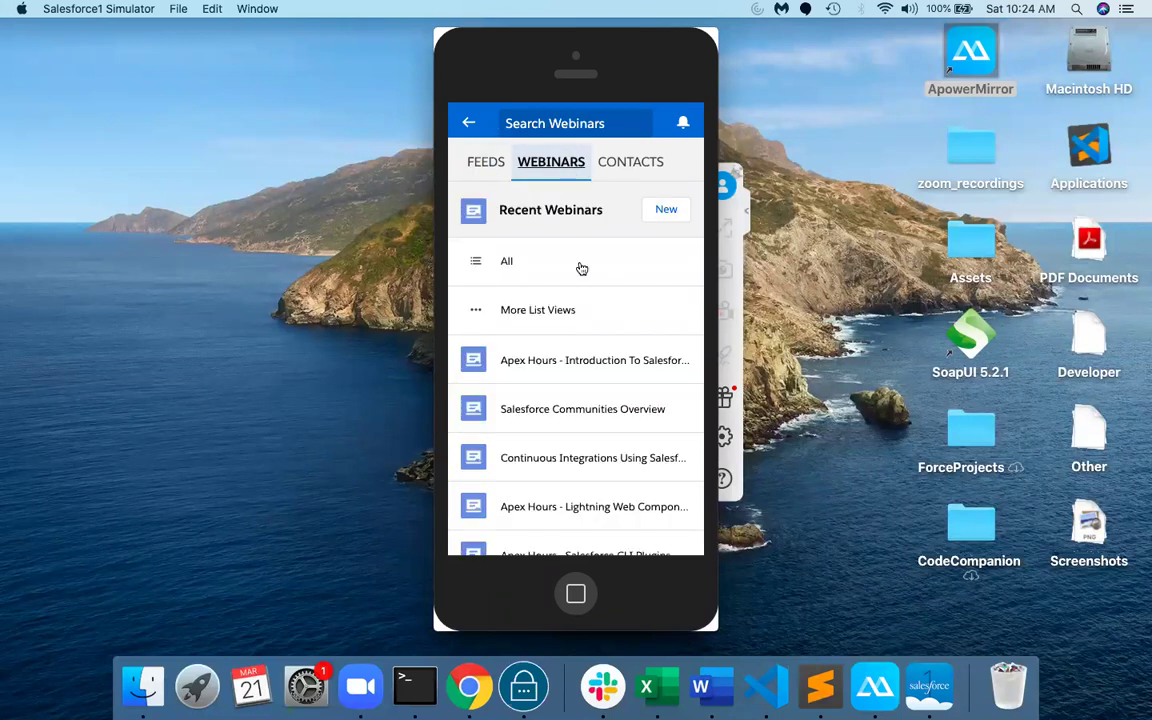
pyautogui.click(468, 123)
# Reopen the navigation menu, expand the full object list, and choose Full Site
pyautogui.click(468, 123)
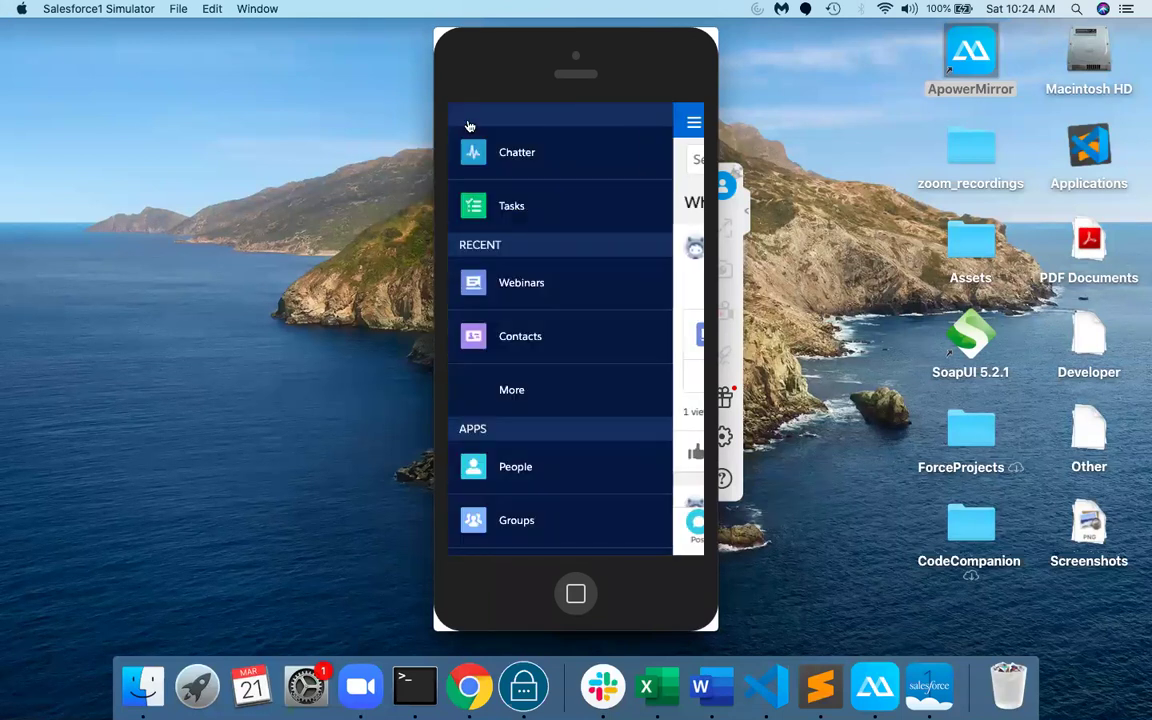
pyautogui.scroll(-3, 512, 280)
pyautogui.click(511, 236)
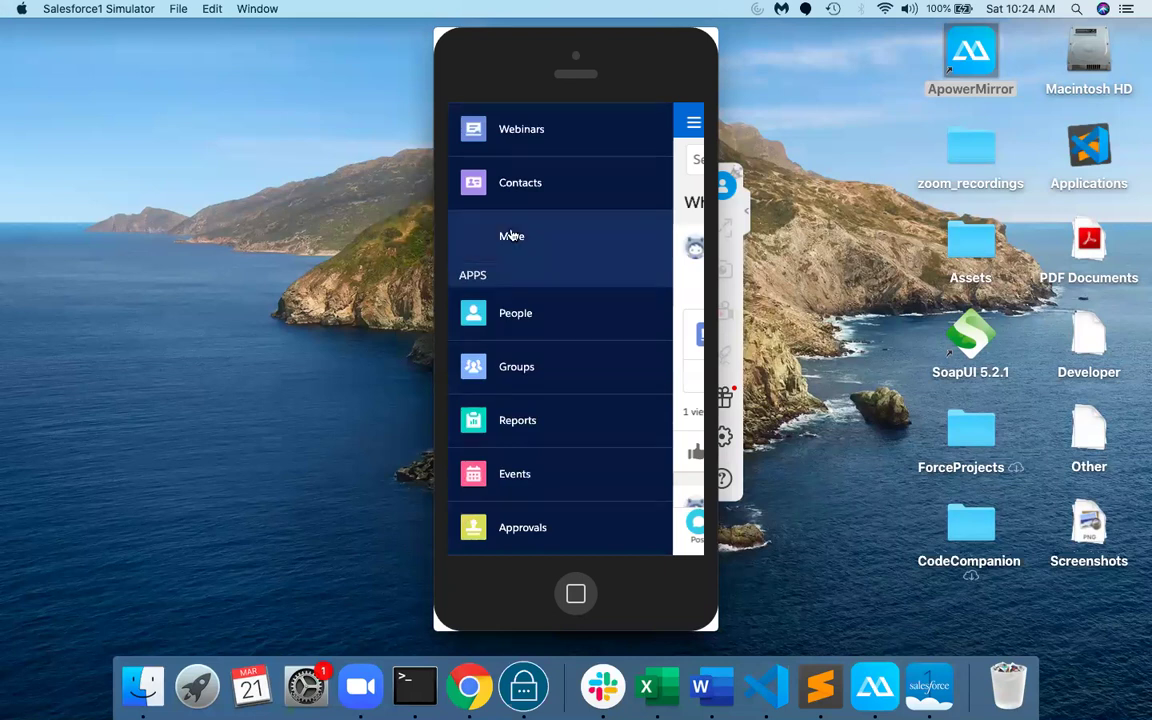
pyautogui.scroll(-10, 572, 329)
pyautogui.scroll(-3, 572, 329)
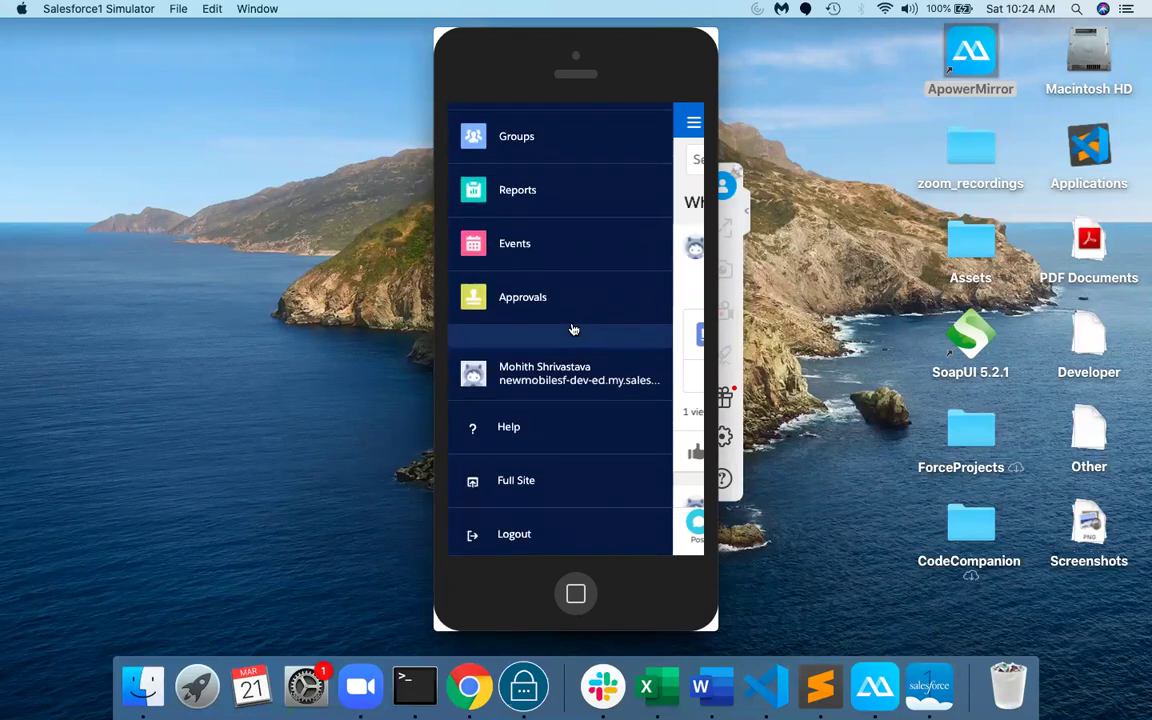
pyautogui.scroll(15, 572, 329)
pyautogui.scroll(-4, 572, 329)
pyautogui.scroll(-5, 572, 329)
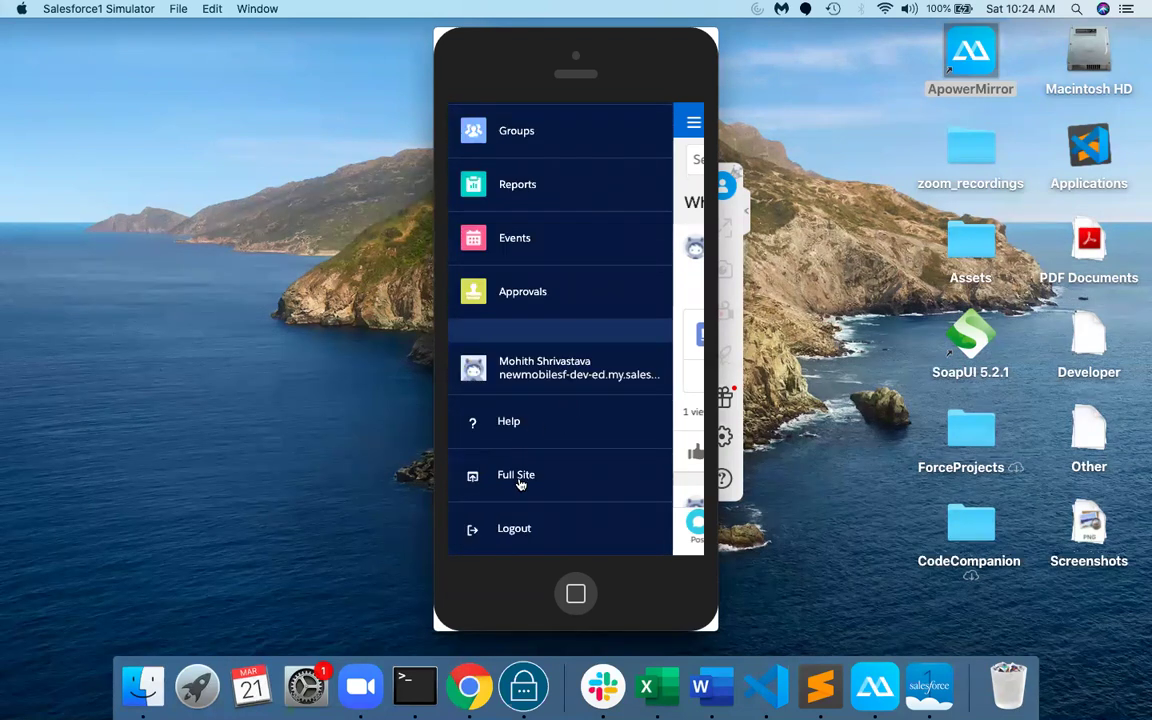
pyautogui.click(577, 469)
pyautogui.click(529, 480)
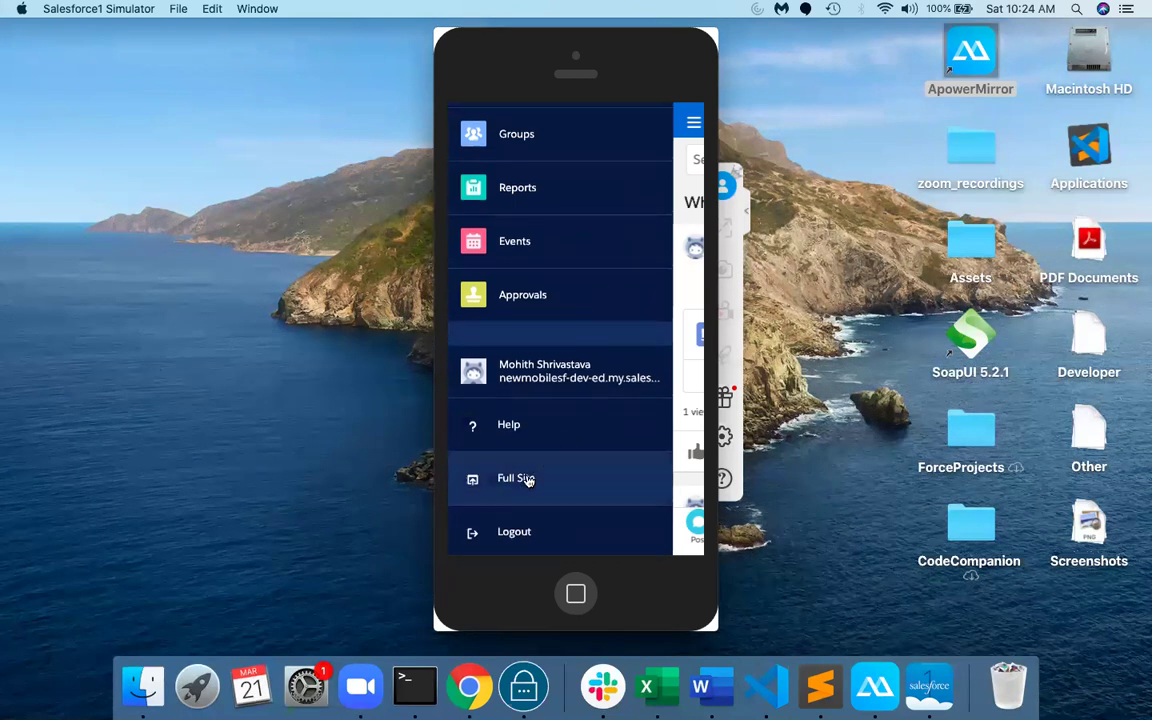
pyautogui.click(471, 485)
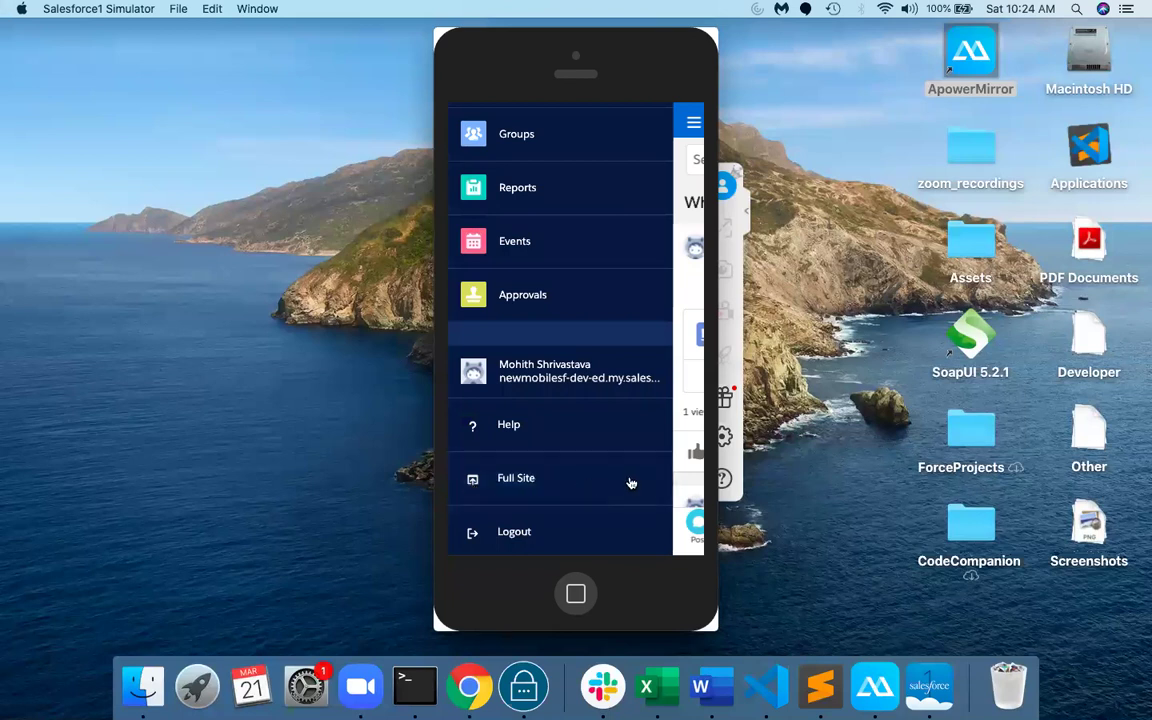
pyautogui.scroll(15, 631, 484)
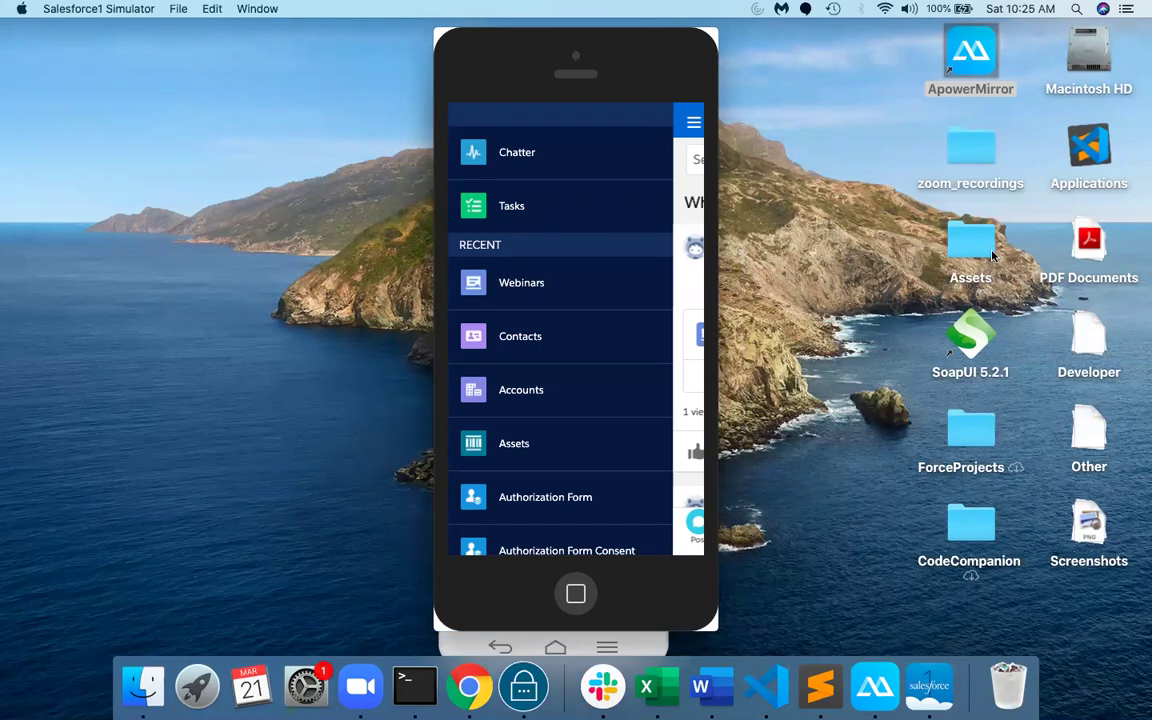
# Dismiss the ApowerMirror pop-up and push the simulator phone almost off screen
pyautogui.moveTo(491, 34); pyautogui.dragTo(869, 248)
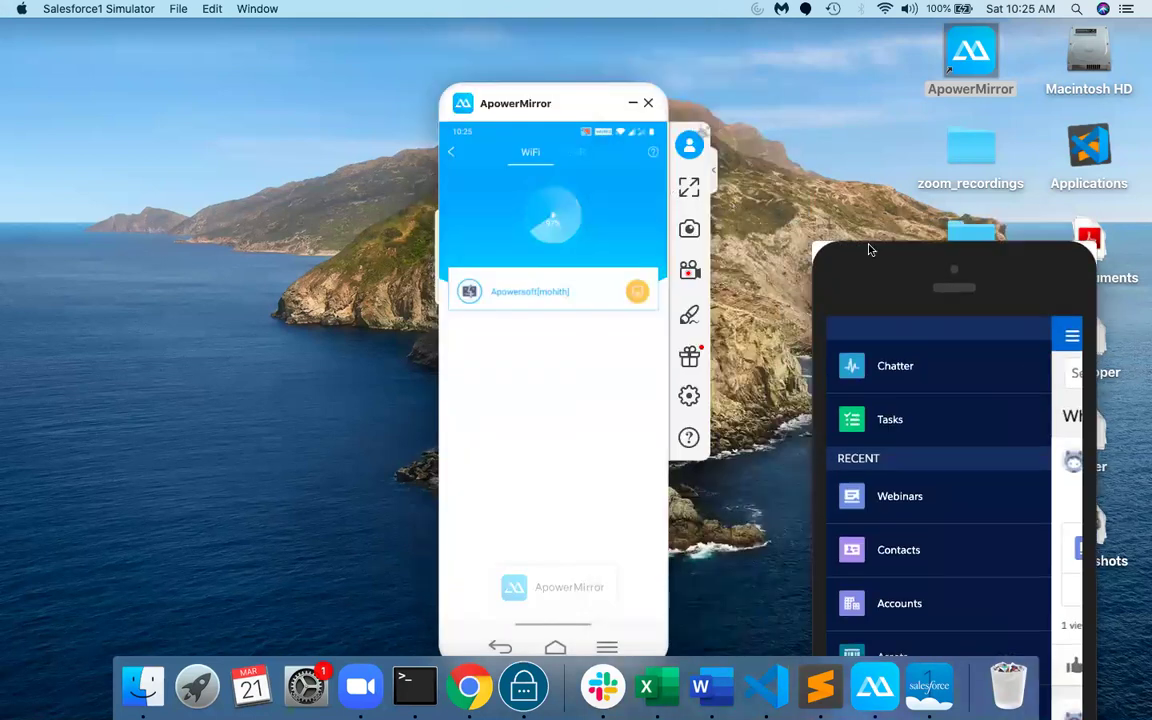
pyautogui.click(675, 190)
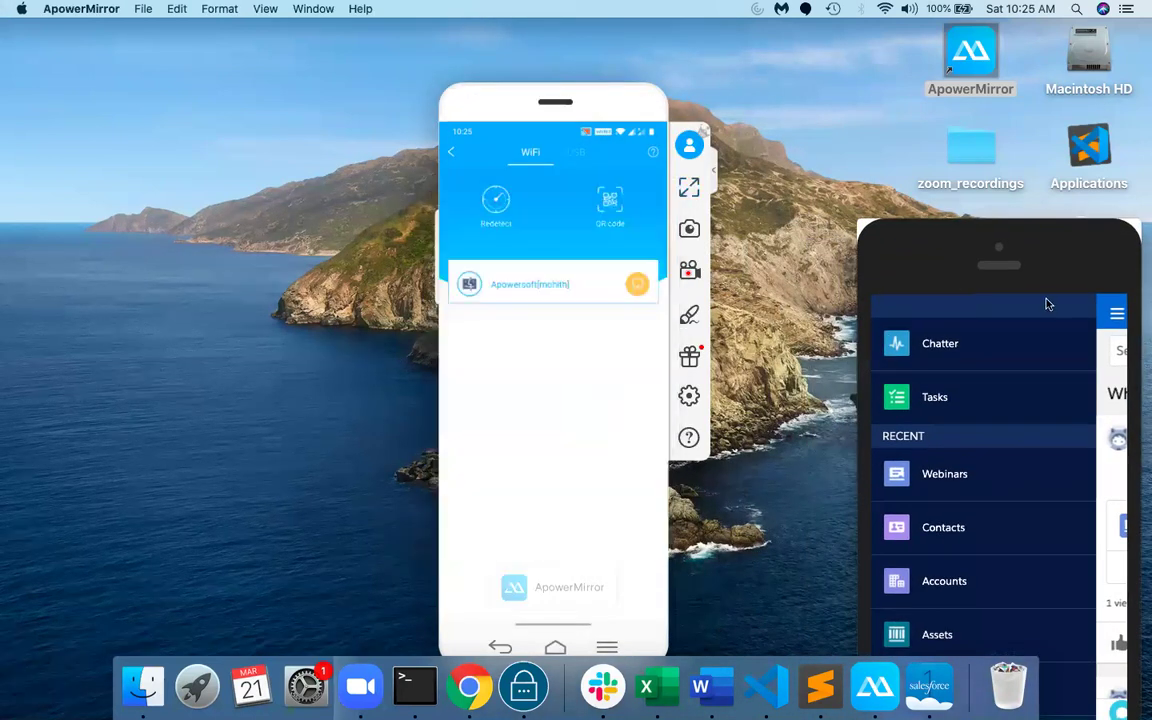
pyautogui.moveTo(1032, 271); pyautogui.dragTo(972, 104)
pyautogui.moveTo(1032, 246); pyautogui.dragTo(1135, 718)
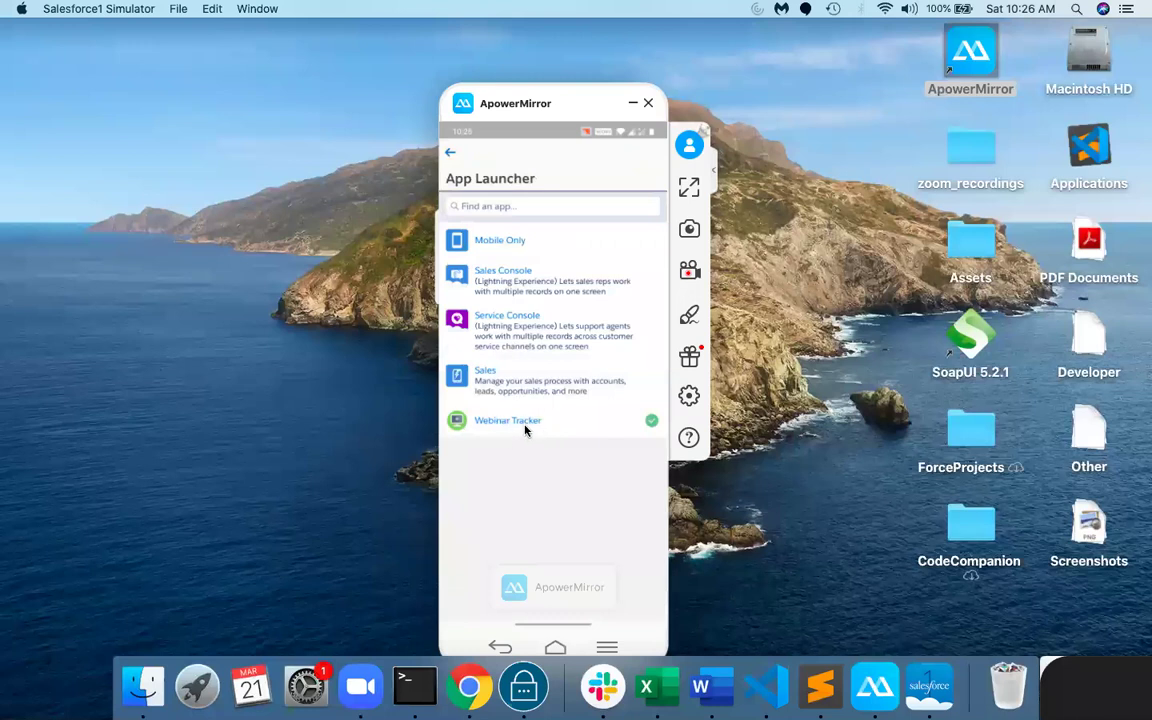
# Launch Webinar Tracker from the mirrored phone's App Launcher
pyautogui.scroll(2, 525, 430)
pyautogui.click(525, 428)
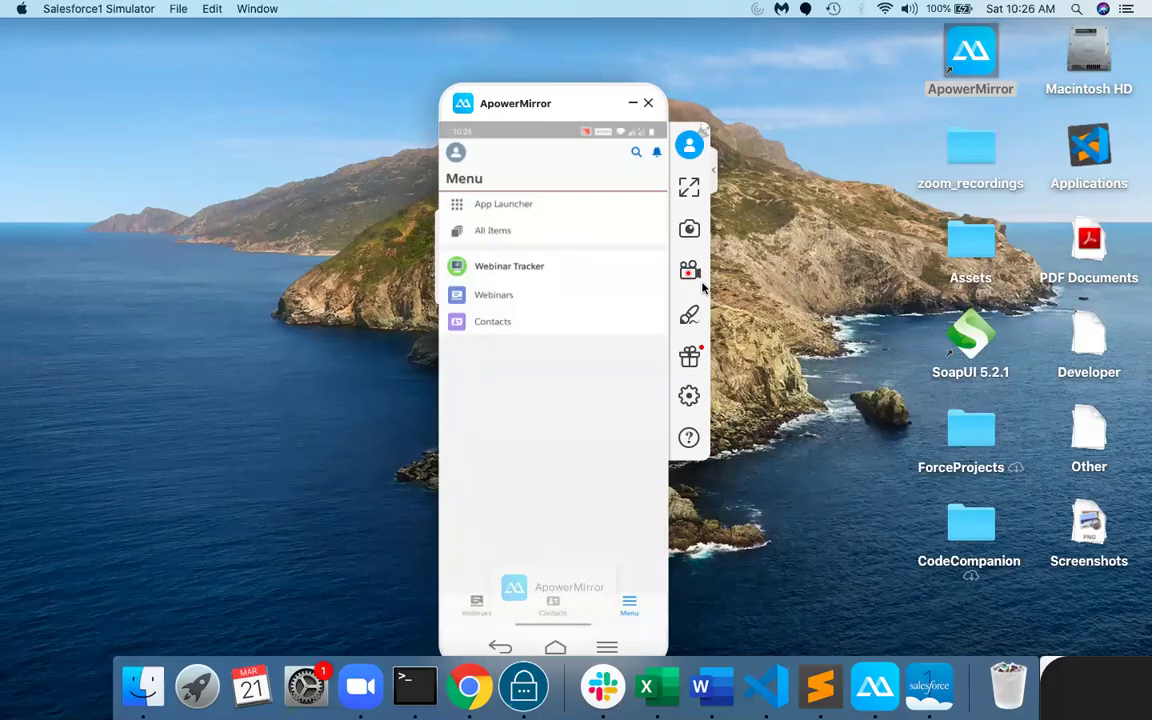
# Switch to the browser and open Setup in a new tab
pyautogui.hotkey('ctrl', 'Right')
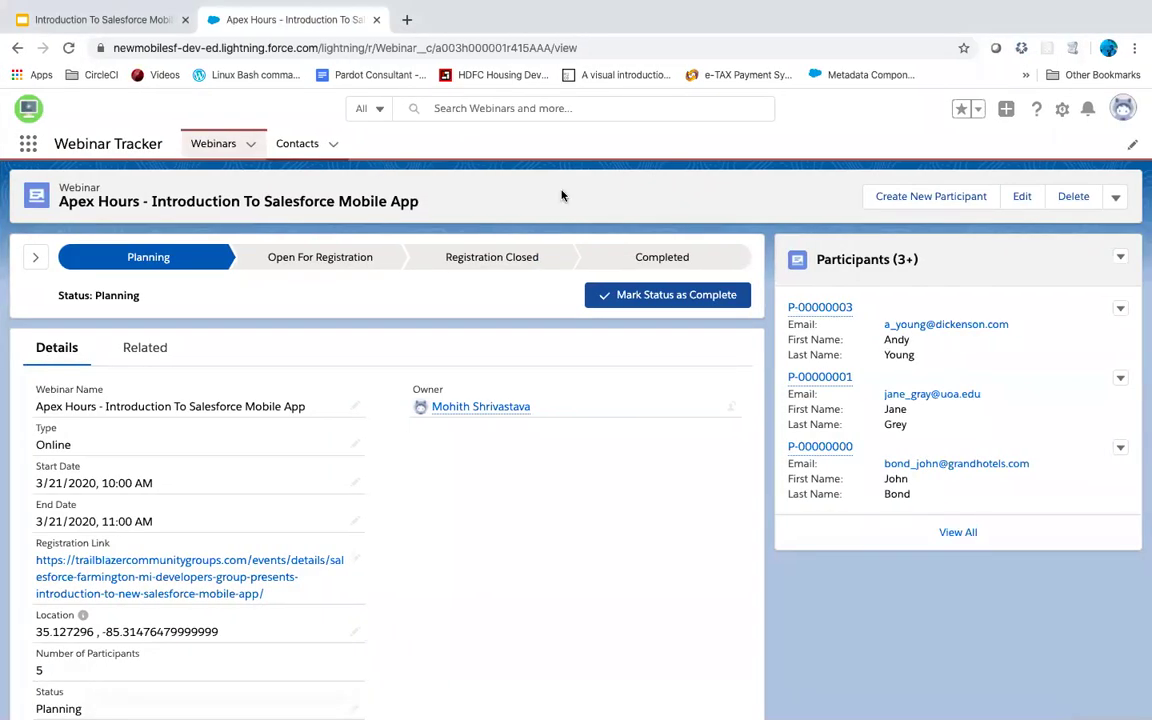
pyautogui.click(1062, 108)
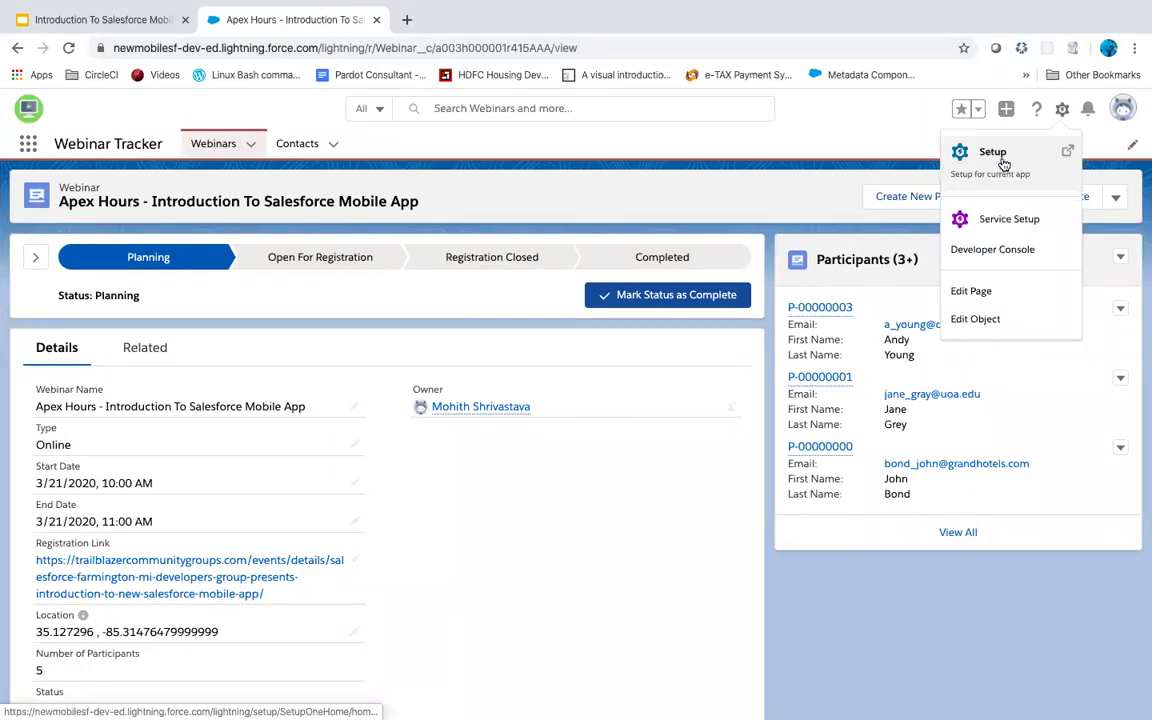
pyautogui.click(998, 160)
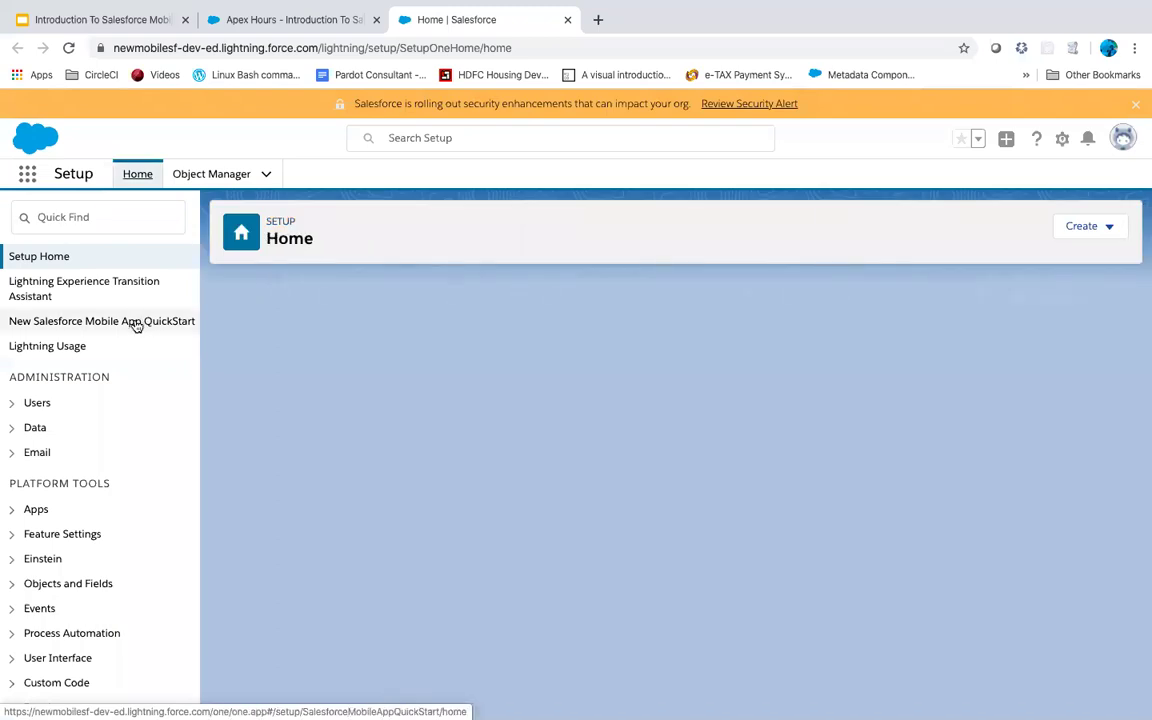
# Open the New Salesforce Mobile App QuickStart page and go to its Branding settings under Mobile Tools
pyautogui.scroll(-3, 493, 403)
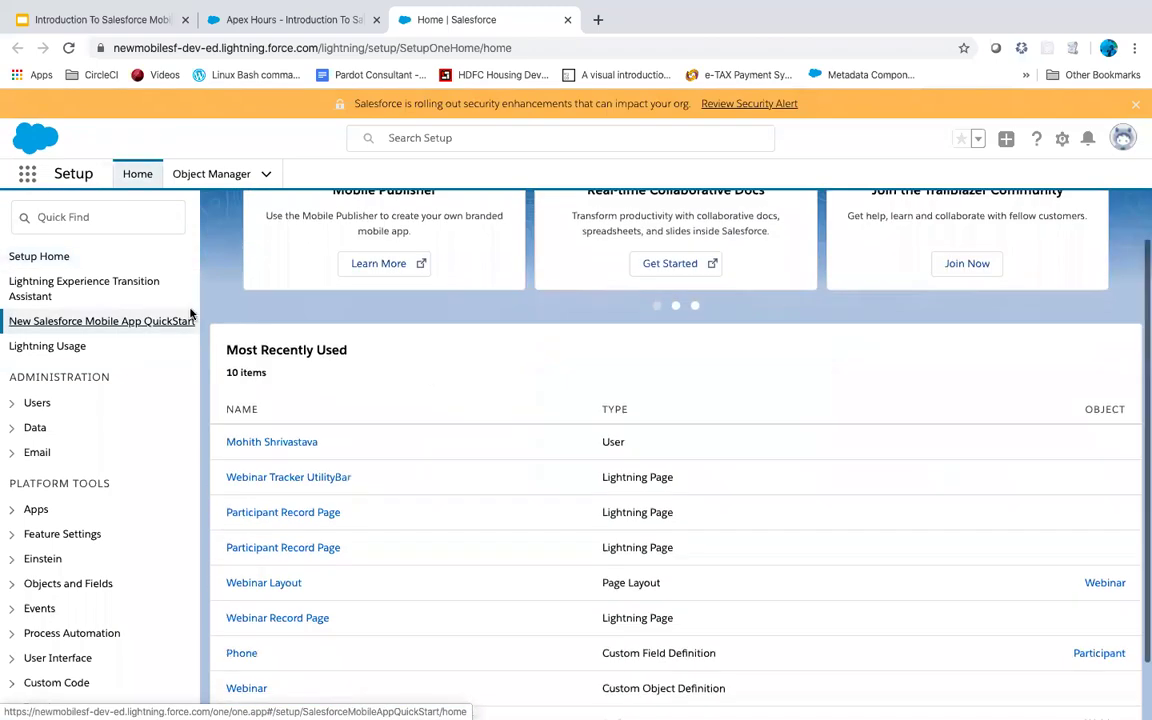
pyautogui.click(150, 325)
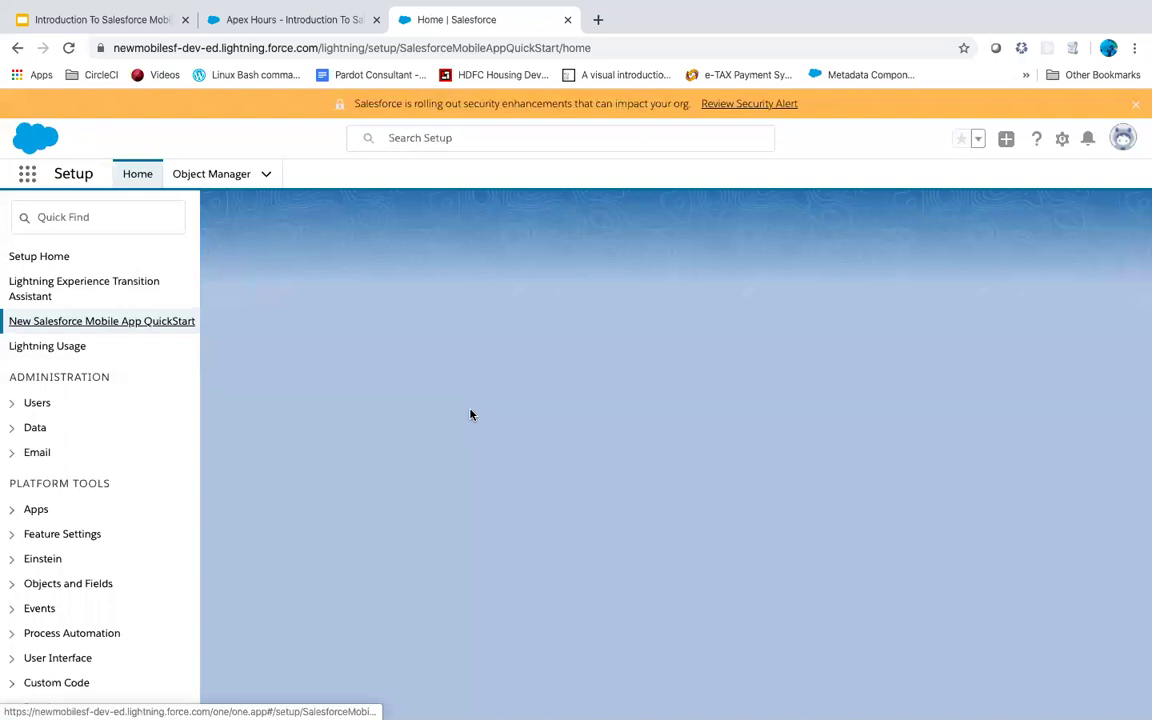
pyautogui.scroll(-10, 470, 412)
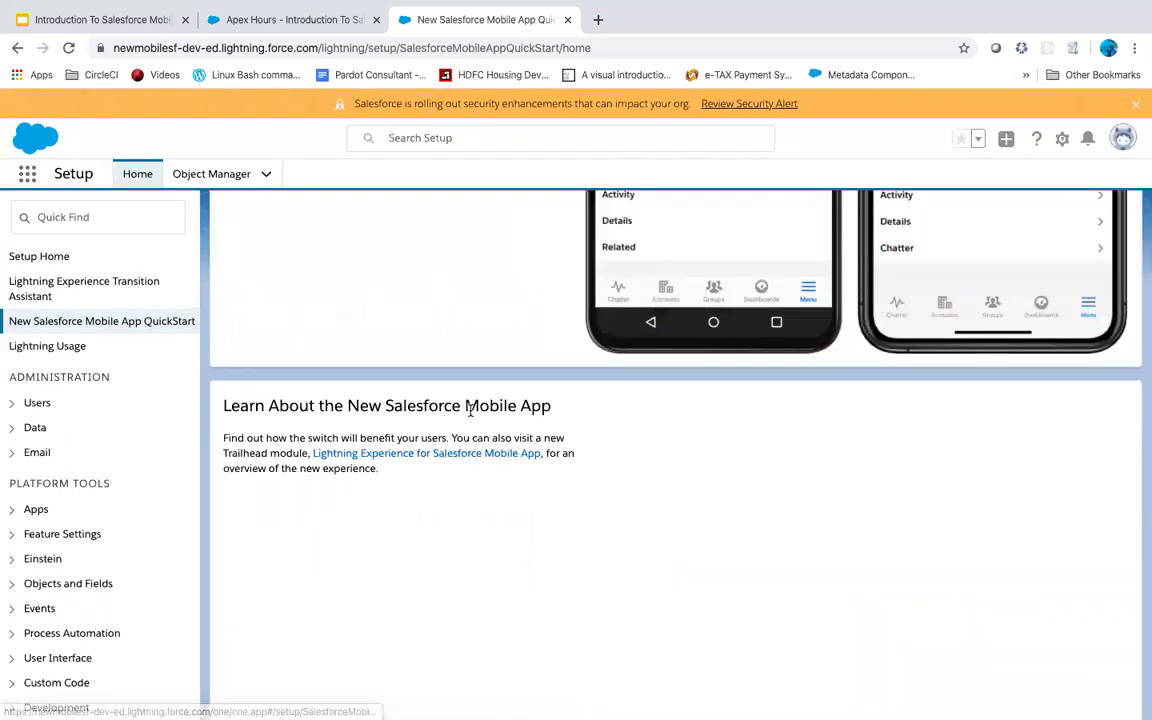
pyautogui.scroll(-5, 470, 410)
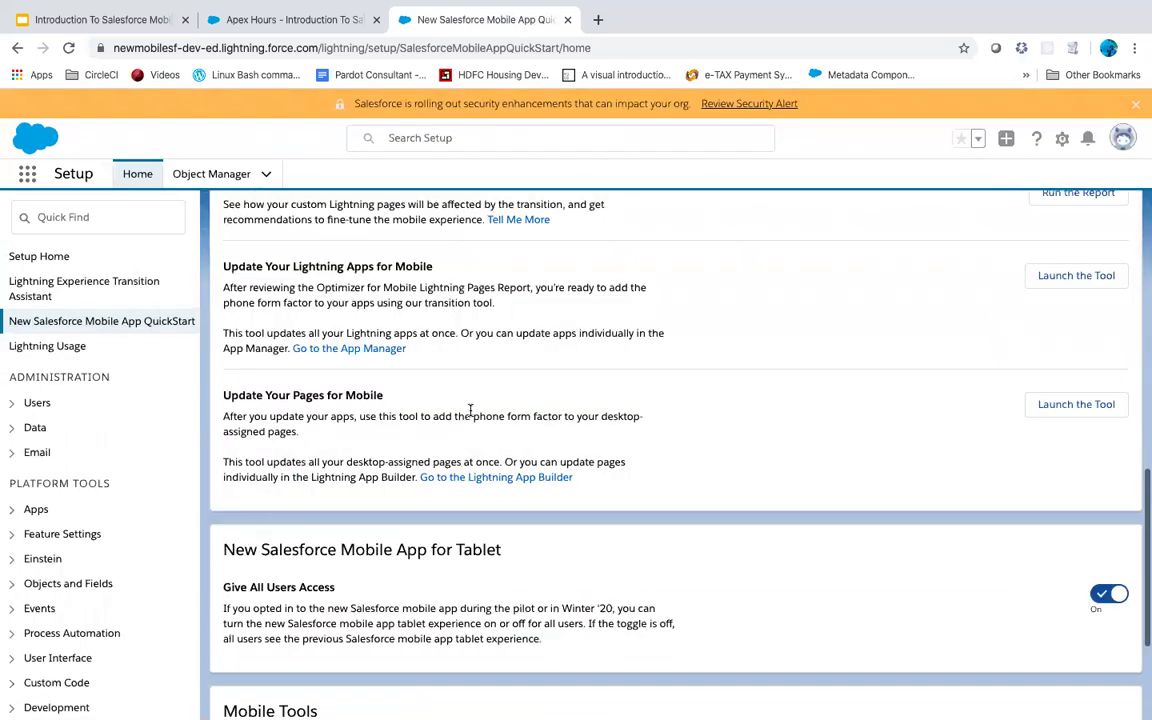
pyautogui.scroll(-5, 470, 410)
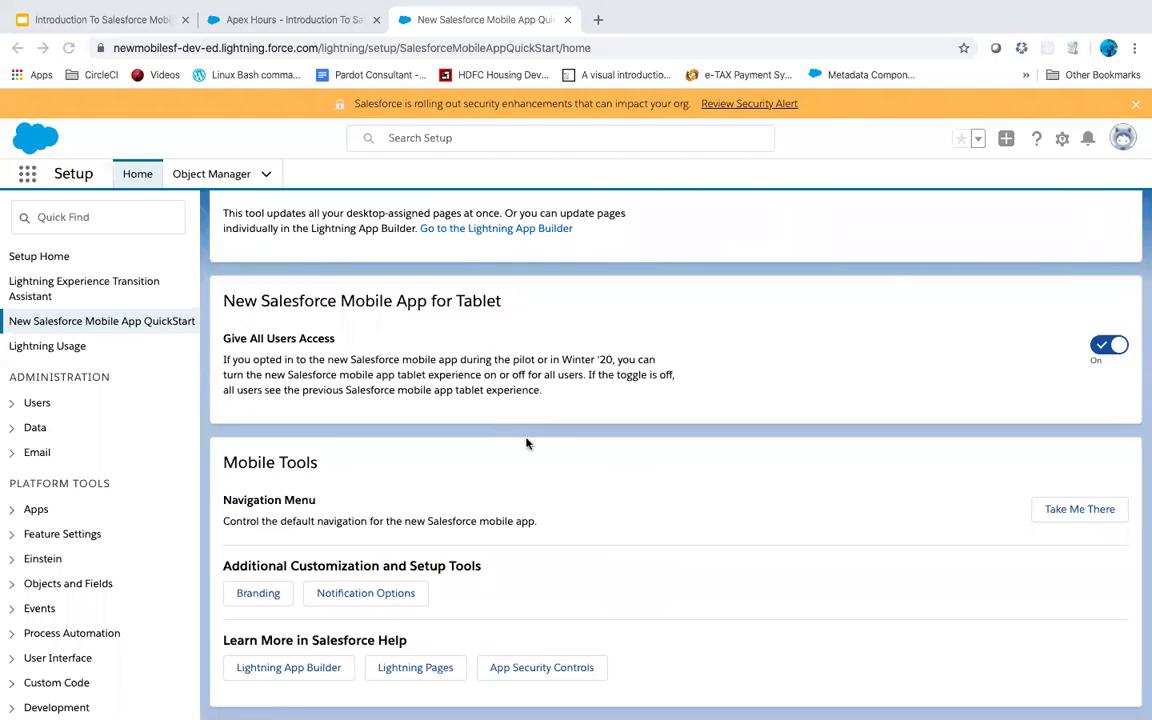
pyautogui.click(258, 595)
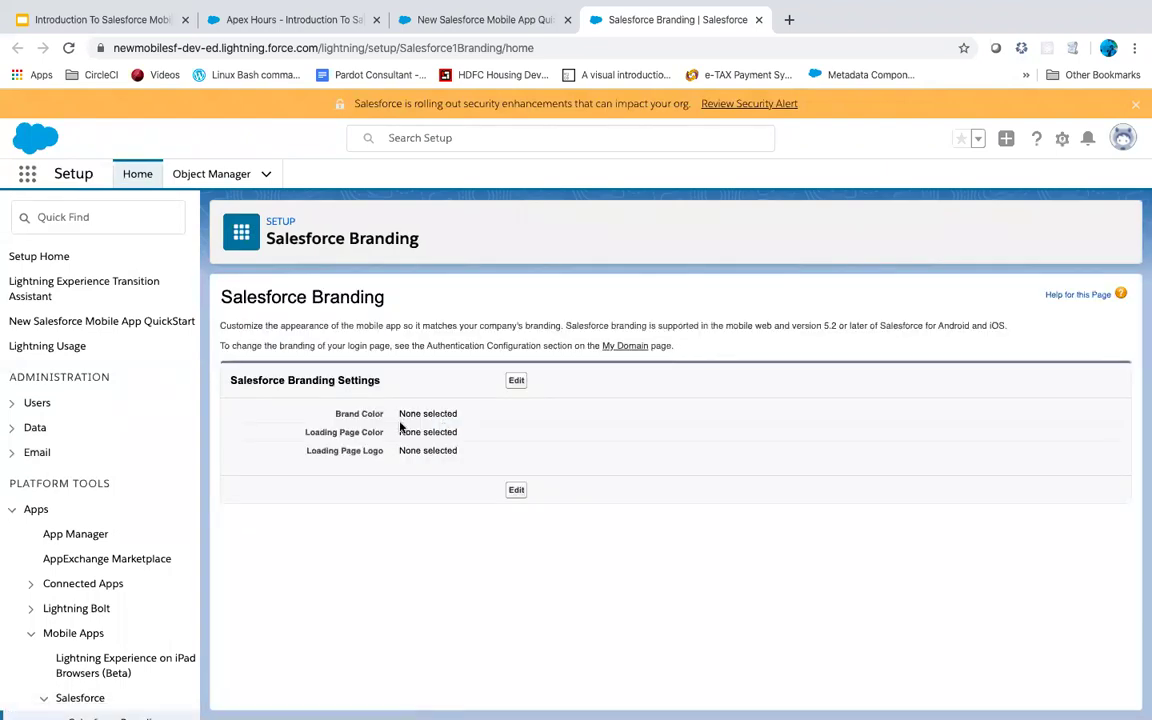
# Highlight the unset brand color, loading page color and loading page logo, then return to the QuickStart tab
pyautogui.moveTo(399, 432); pyautogui.dragTo(467, 441)
pyautogui.click(475, 426)
pyautogui.moveTo(410, 414); pyautogui.dragTo(476, 456)
pyautogui.click(484, 439)
pyautogui.moveTo(304, 451); pyautogui.dragTo(451, 460)
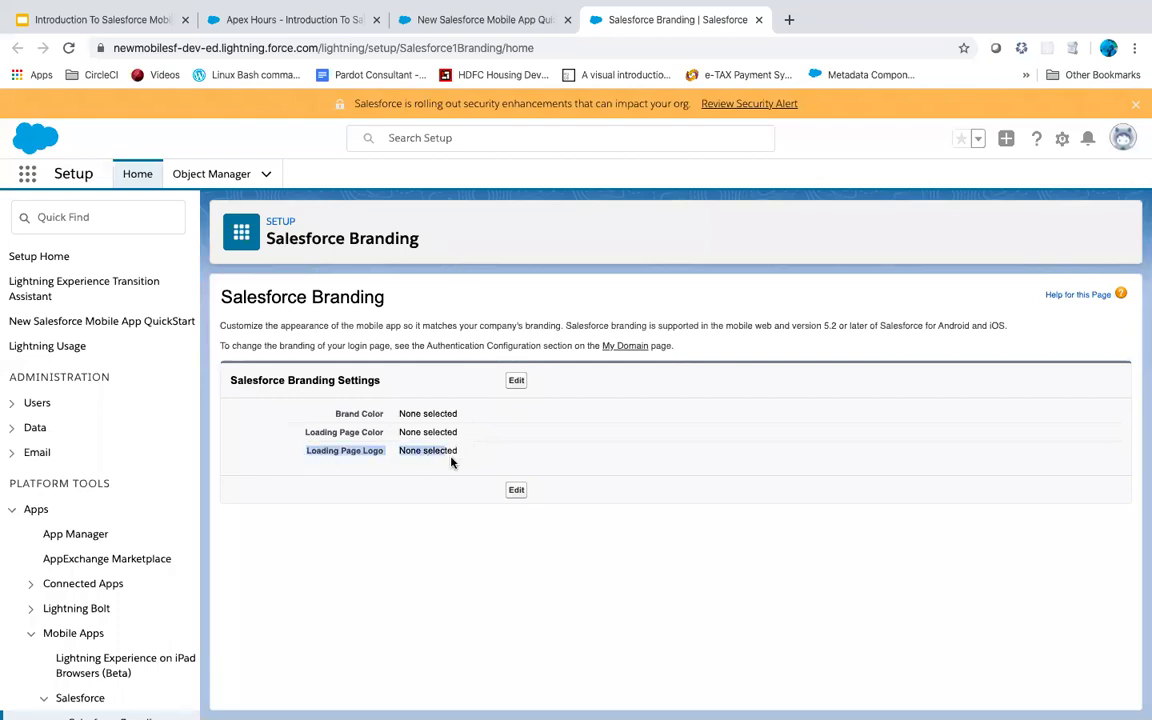
pyautogui.click(470, 457)
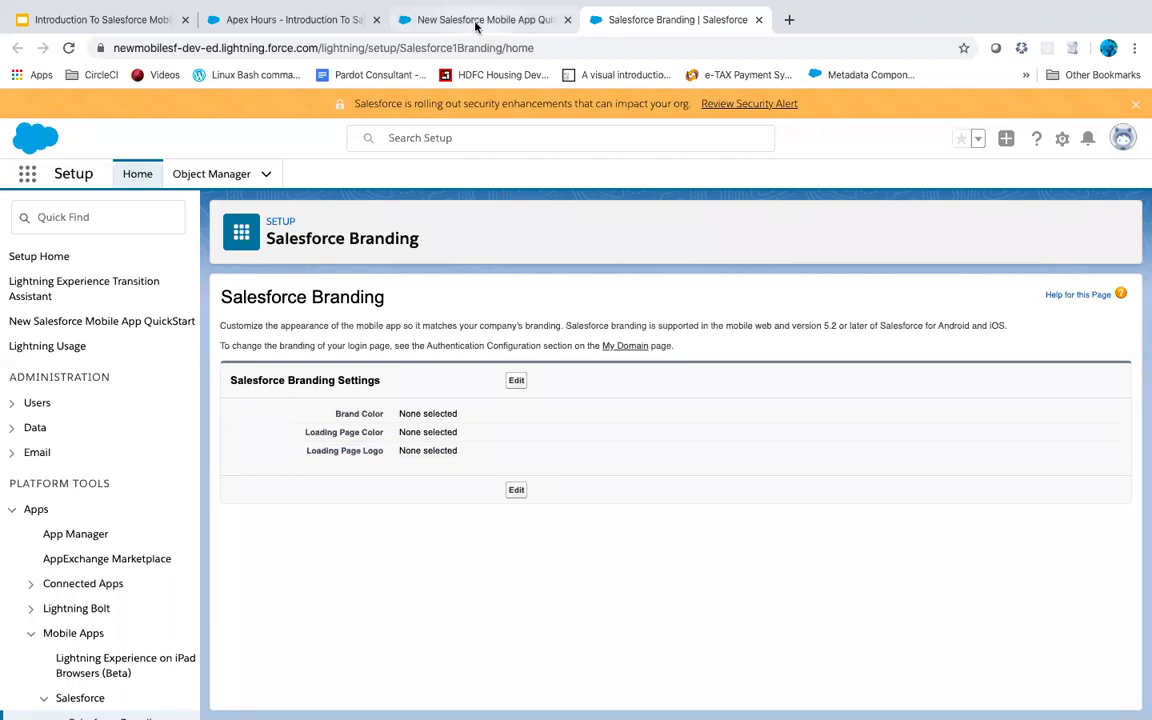
pyautogui.click(430, 21)
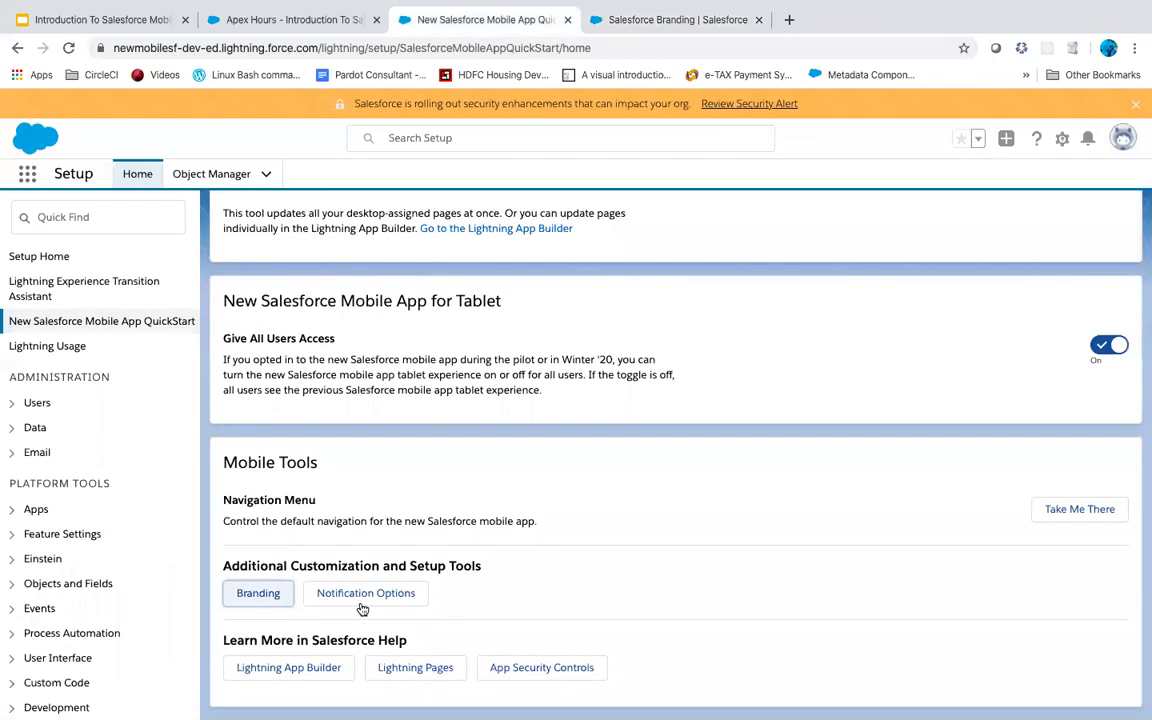
# Open Notification Options to review in-app and push settings, then filter Quick Find with 'Noti'
pyautogui.click(357, 594)
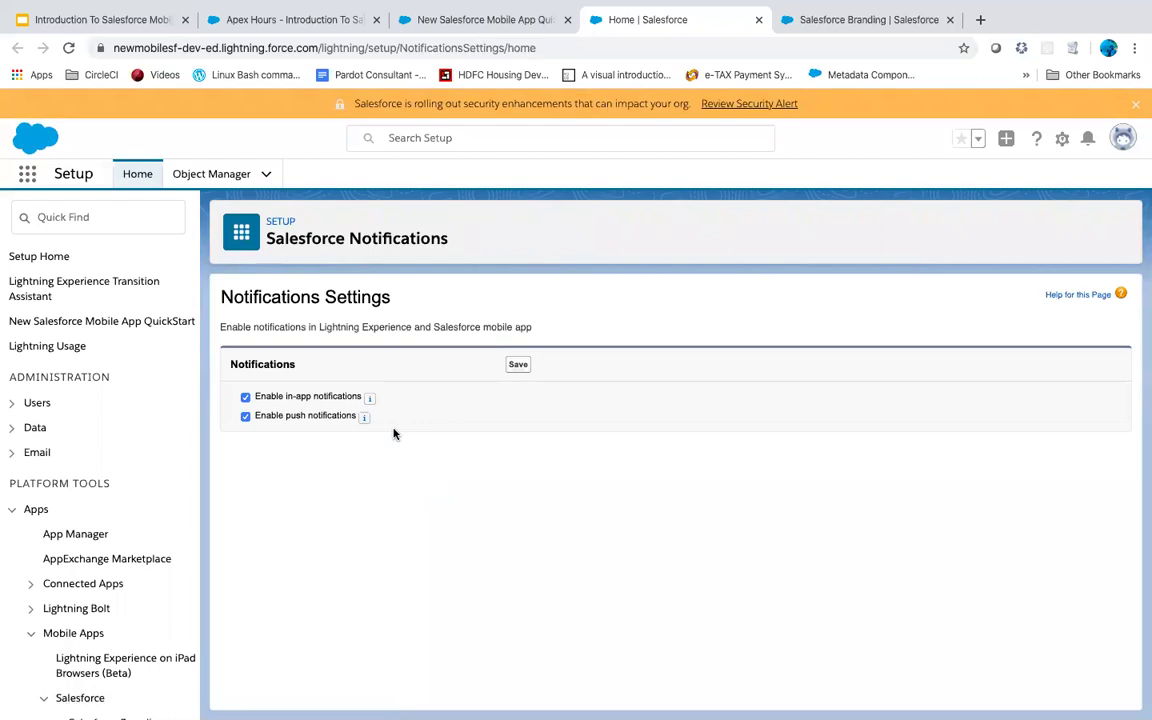
pyautogui.moveTo(371, 404)
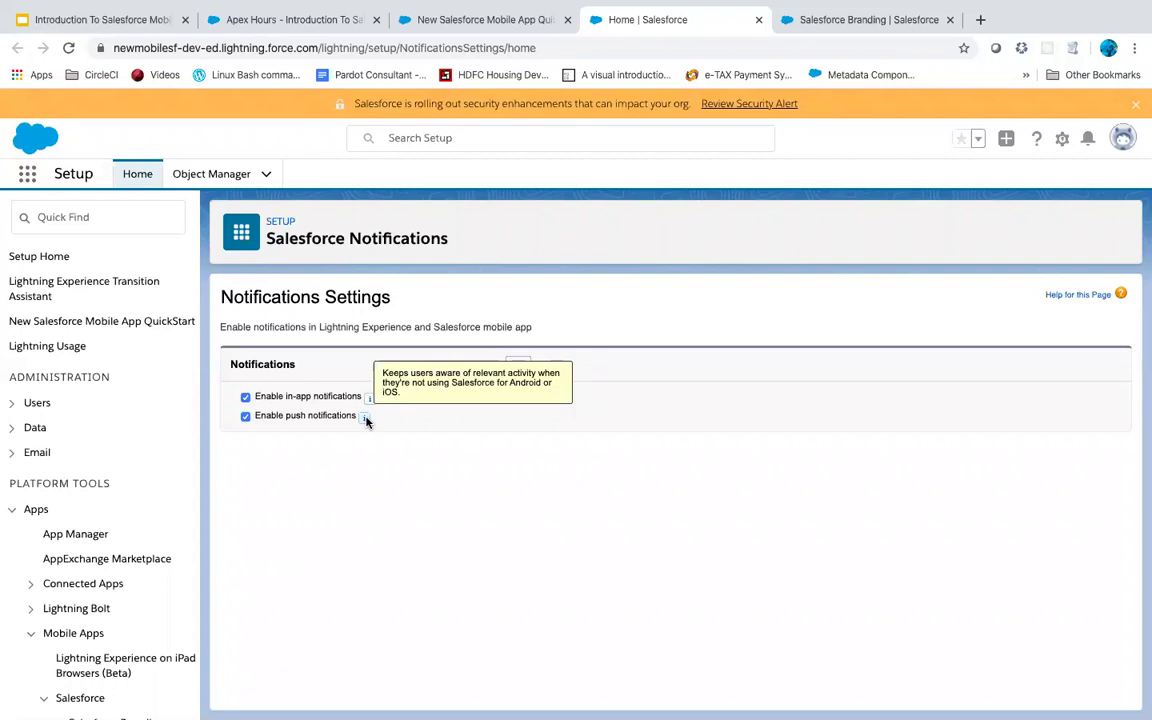
pyautogui.click(113, 219)
pyautogui.write('No')
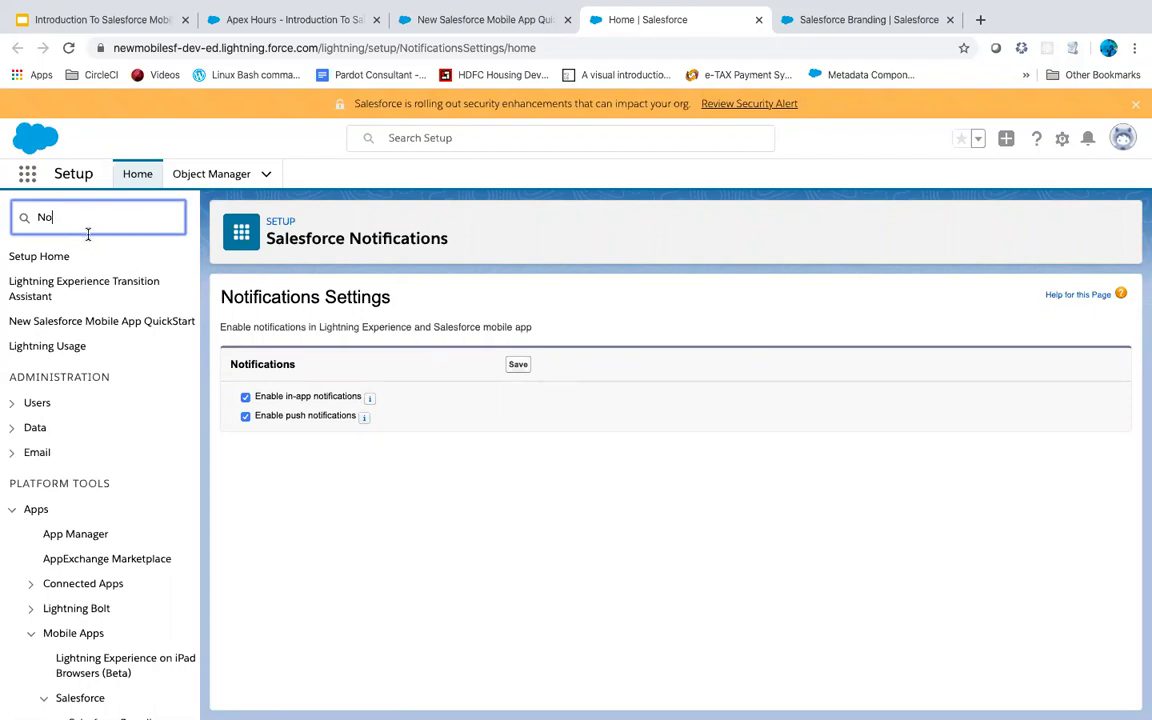
pyautogui.write('ti')
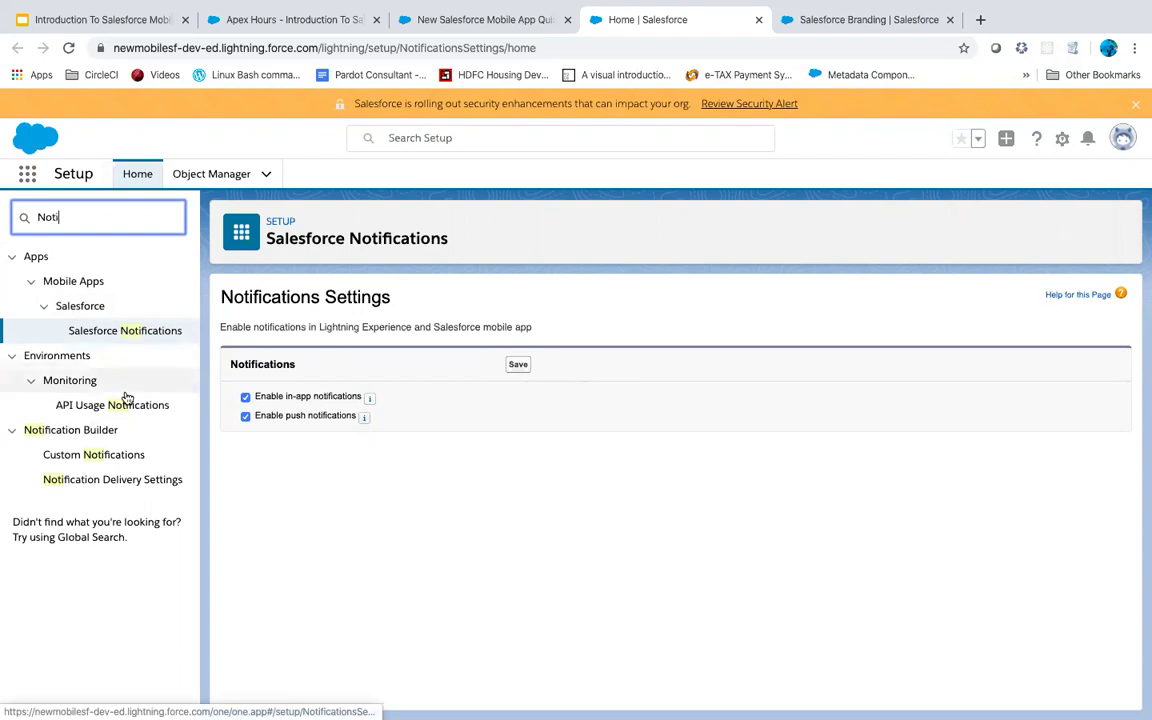
# Inspect the Webinar Registration Notification in Custom Notifications without saving any changes
pyautogui.click(108, 455)
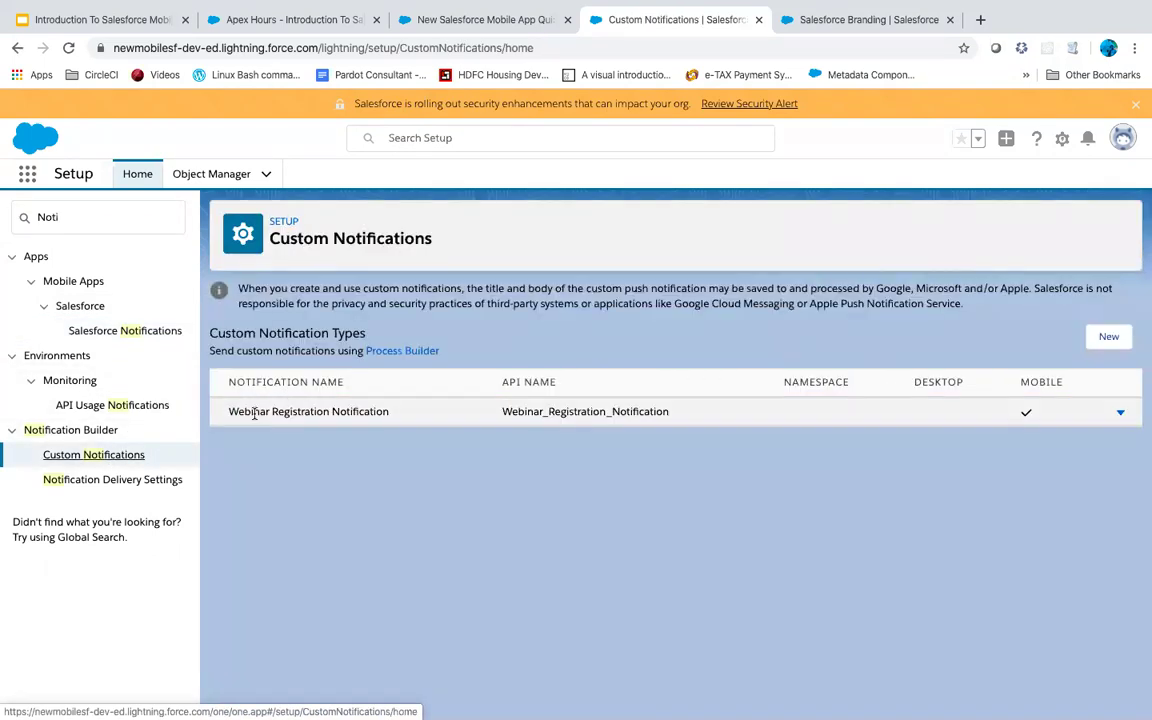
pyautogui.click(1122, 413)
pyautogui.click(1090, 444)
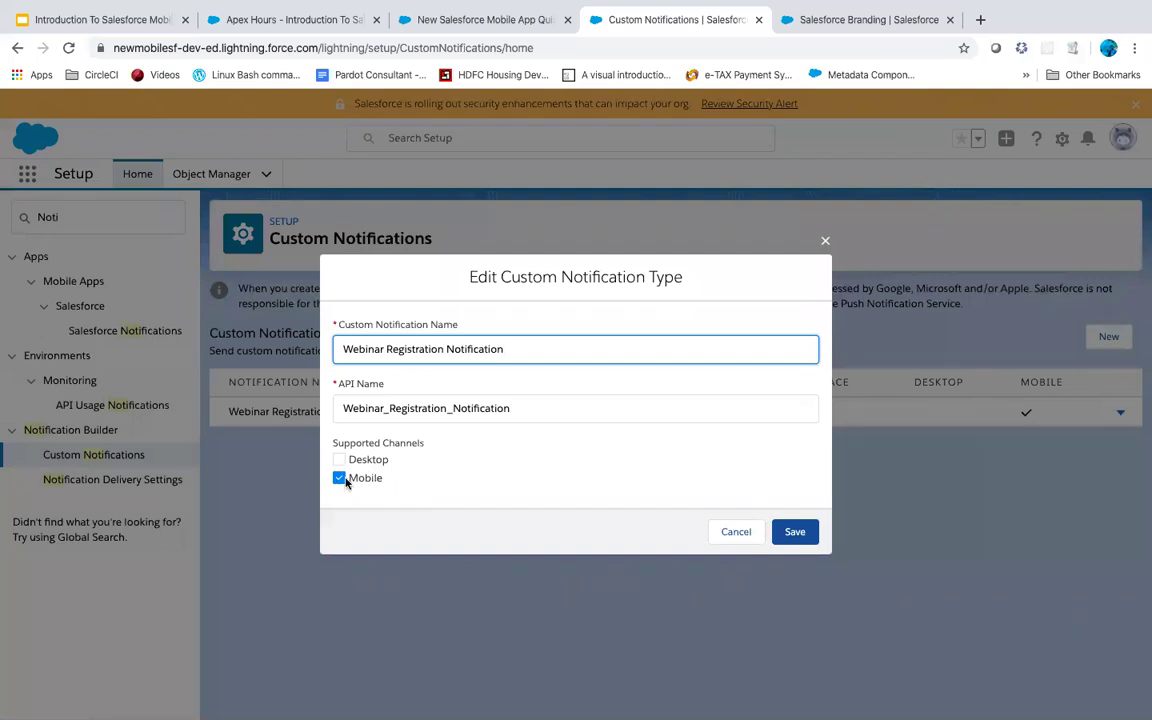
pyautogui.click(738, 533)
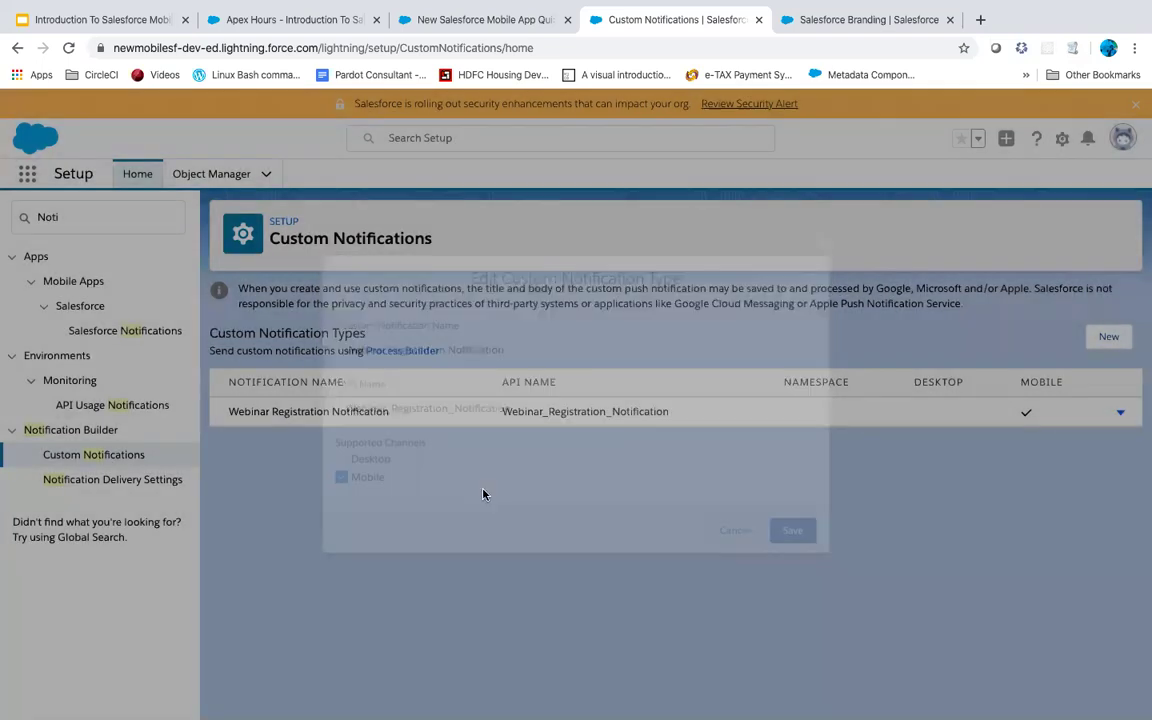
pyautogui.click(147, 336)
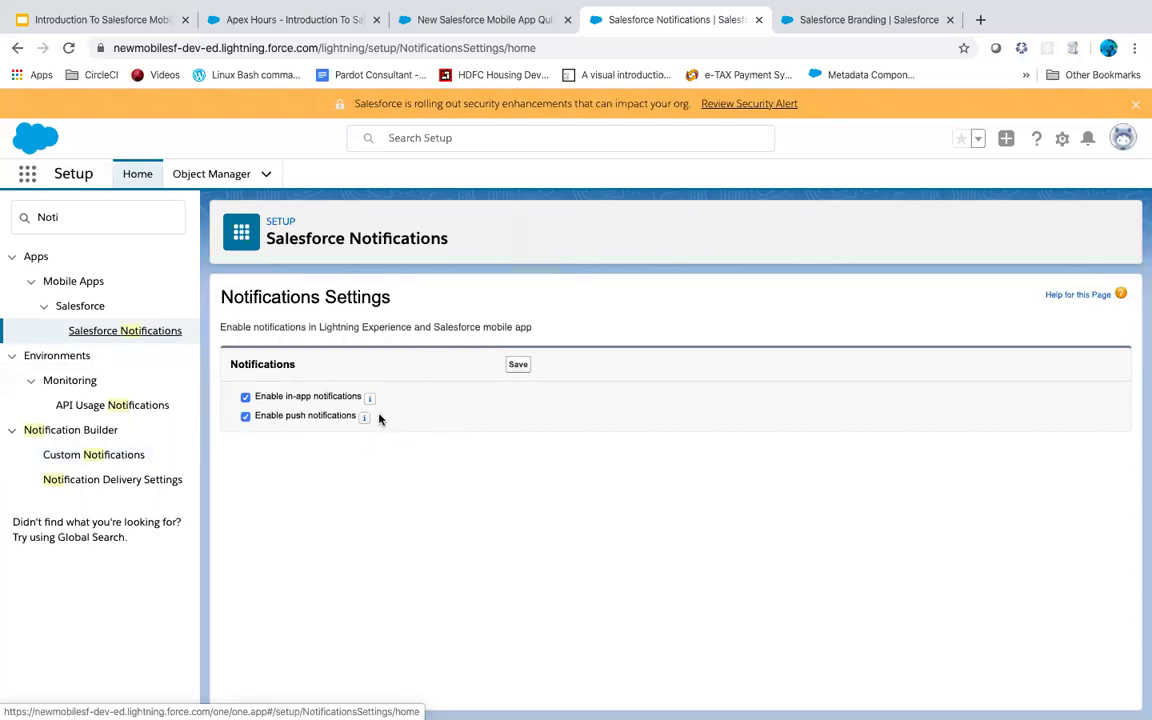
# Review Notification Delivery Settings, expanding and collapsing the Activities and Other notification types
pyautogui.click(132, 480)
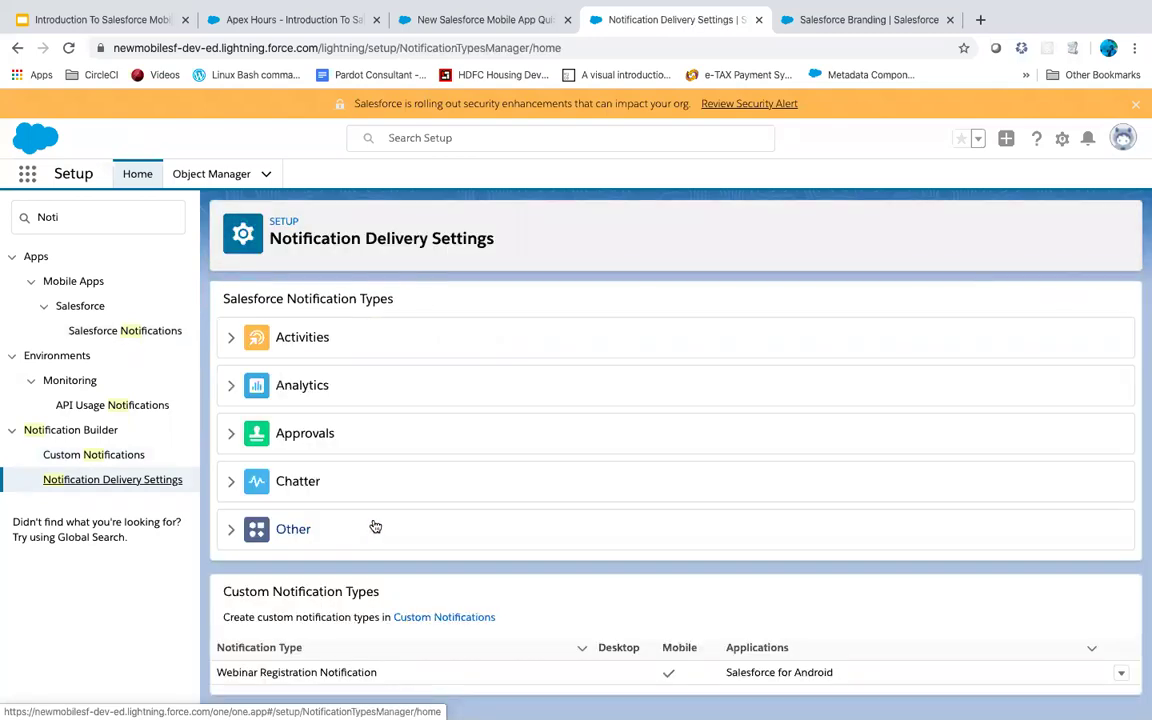
pyautogui.click(228, 338)
pyautogui.click(228, 338)
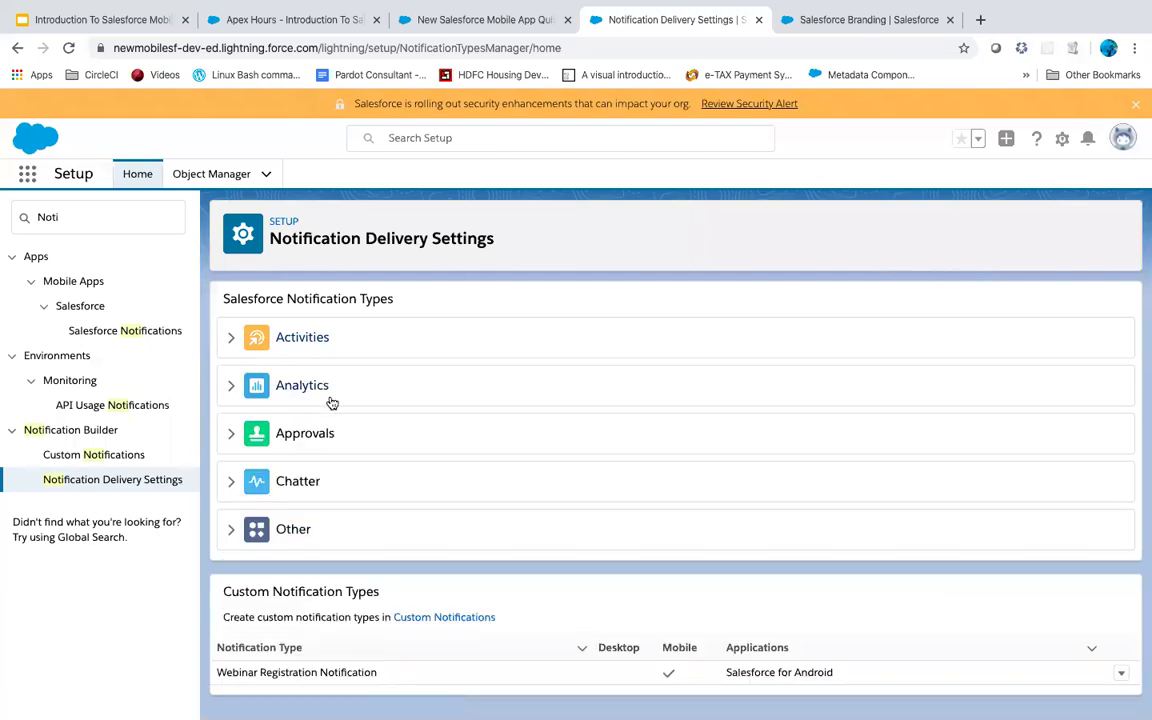
pyautogui.click(233, 533)
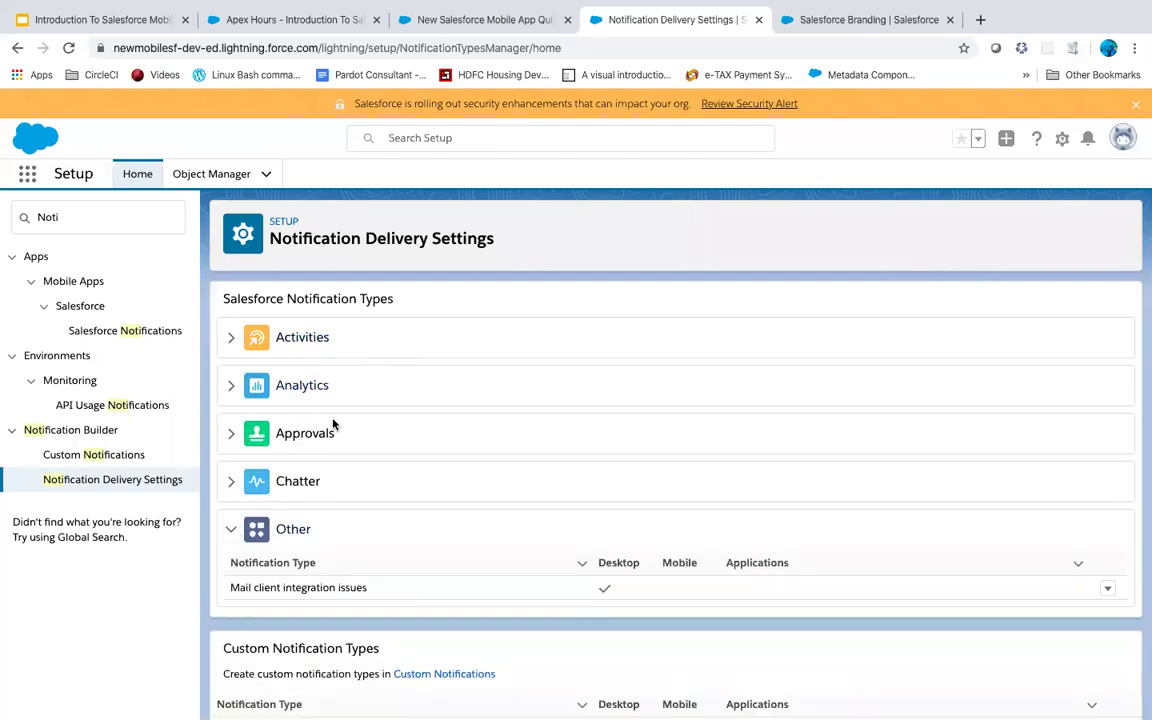
pyautogui.click(229, 532)
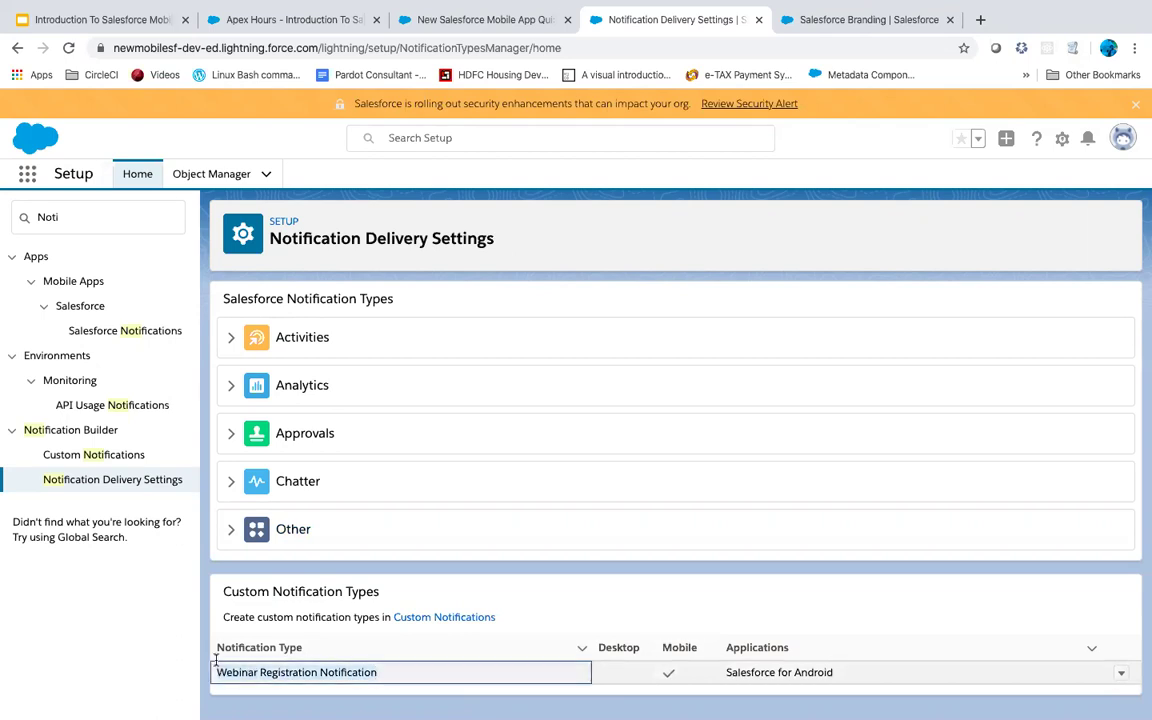
# Replace the Quick Find search with 'Process bu'
pyautogui.click(77, 217)
pyautogui.press('BackSpace')
pyautogui.press('BackSpace')
pyautogui.press('BackSpace')
pyautogui.press('BackSpace')
pyautogui.write('Process')
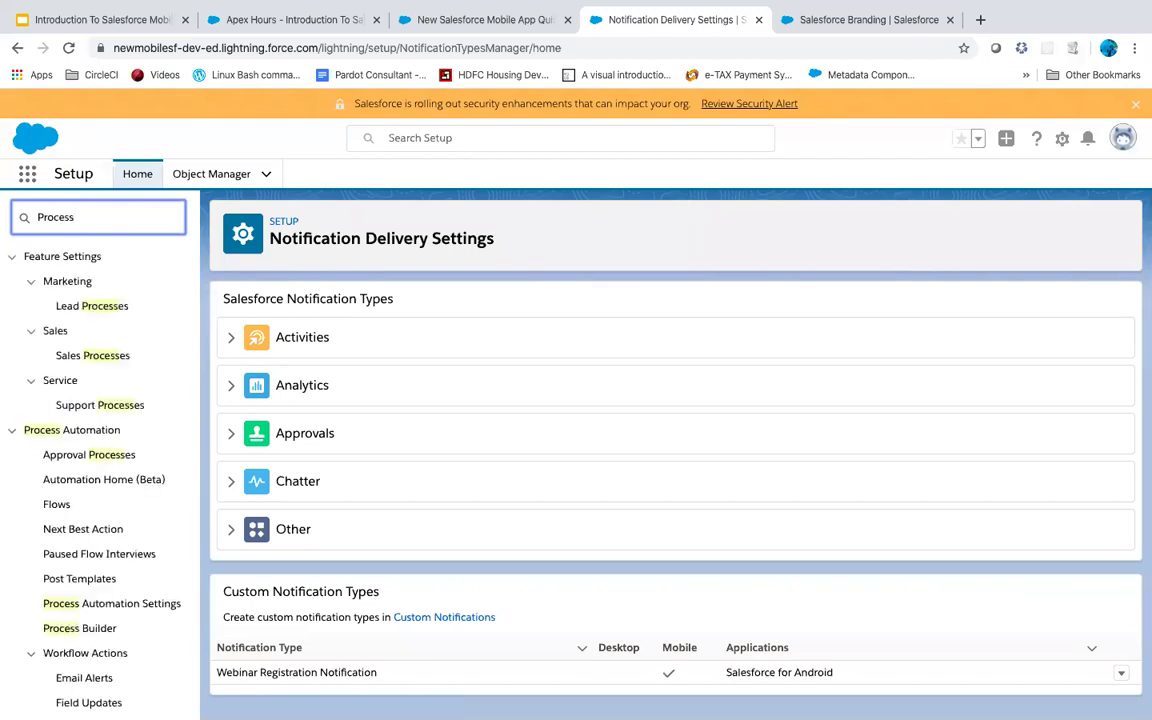
pyautogui.write(' bui')
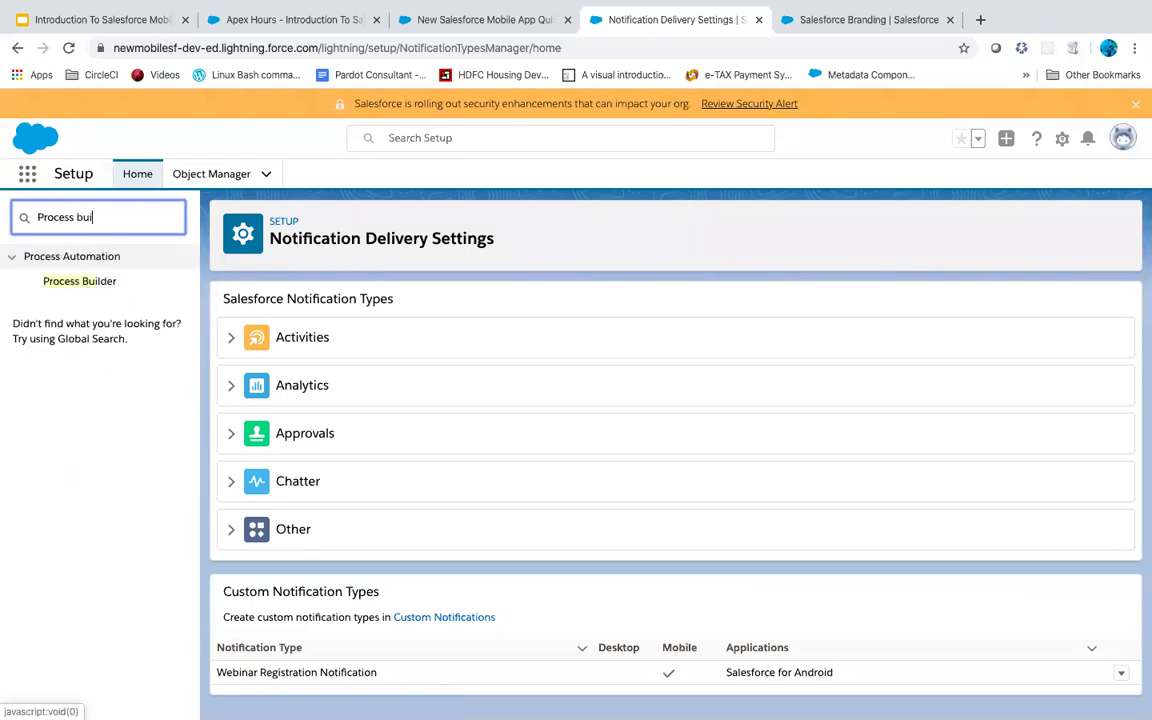
# Open version 1 of the Webinar Registration Notification process in Process Builder
pyautogui.click(80, 284)
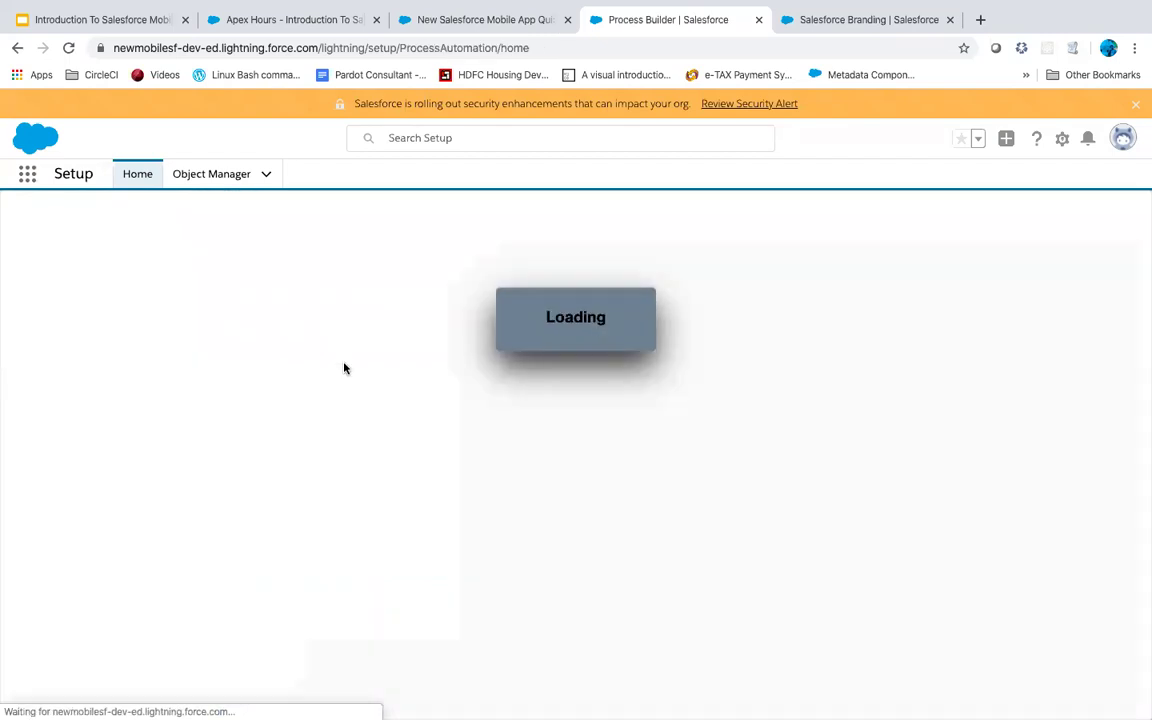
pyautogui.click(45, 375)
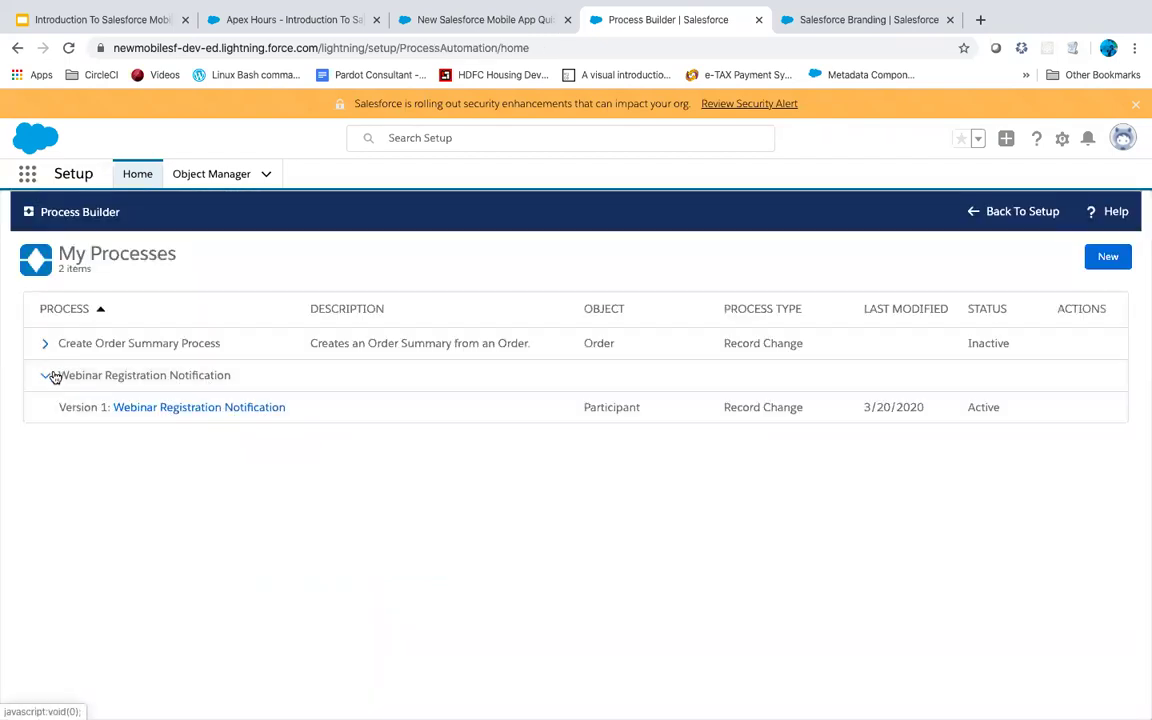
pyautogui.click(203, 408)
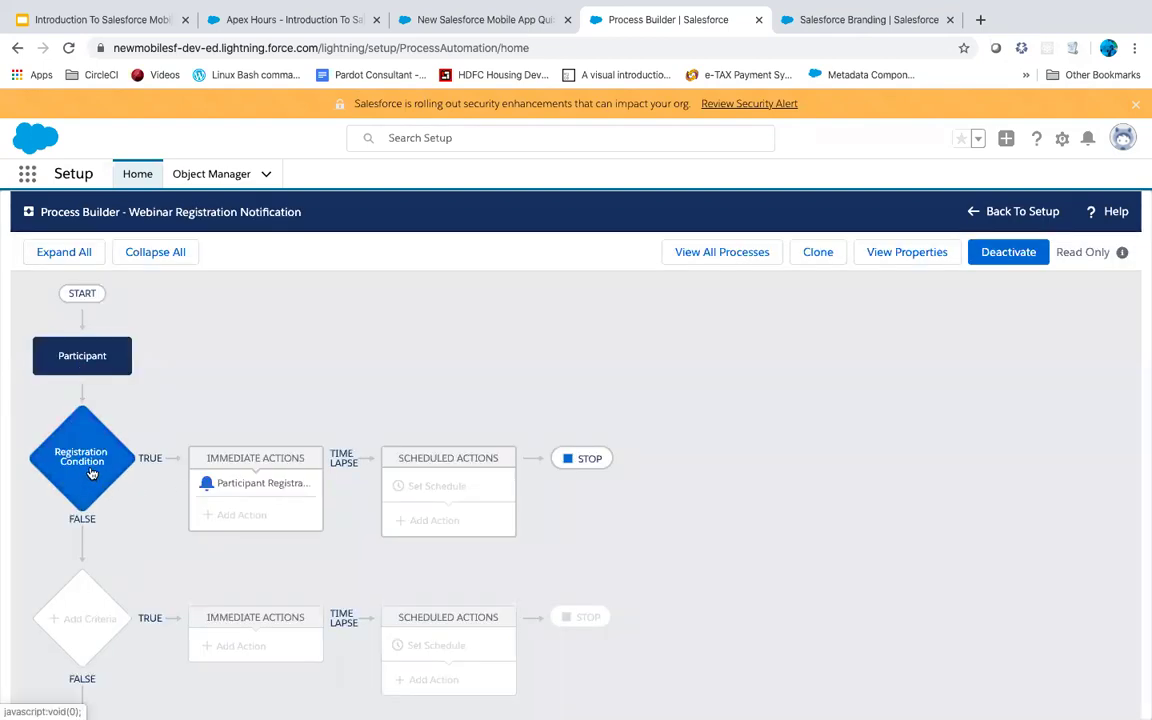
# Review the Participant Registration notification action, then switch to the Apex Hours webinar record tab
pyautogui.click(257, 485)
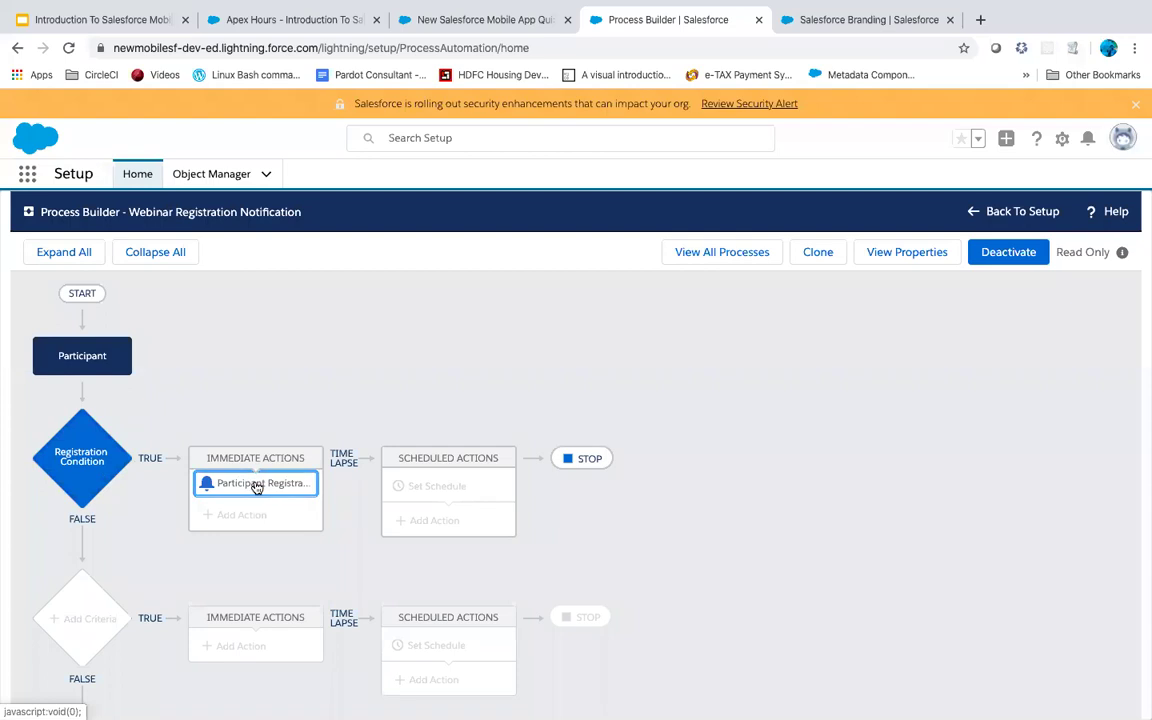
pyautogui.scroll(-1, 768, 512)
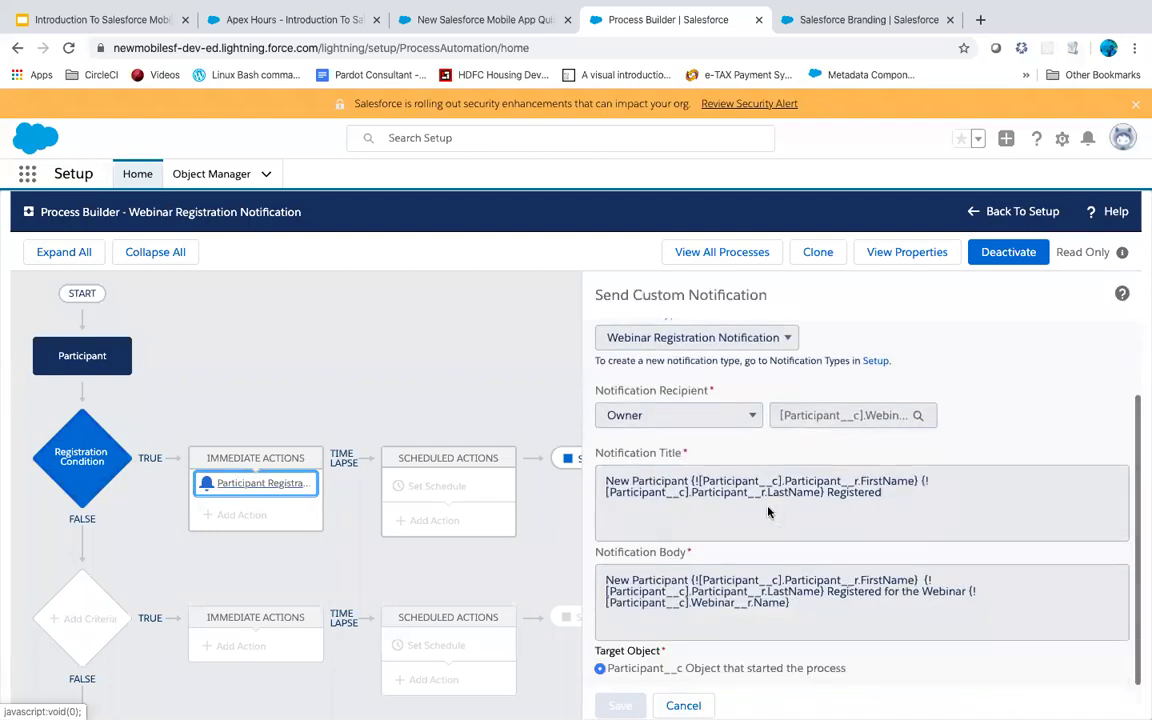
pyautogui.scroll(2, 768, 512)
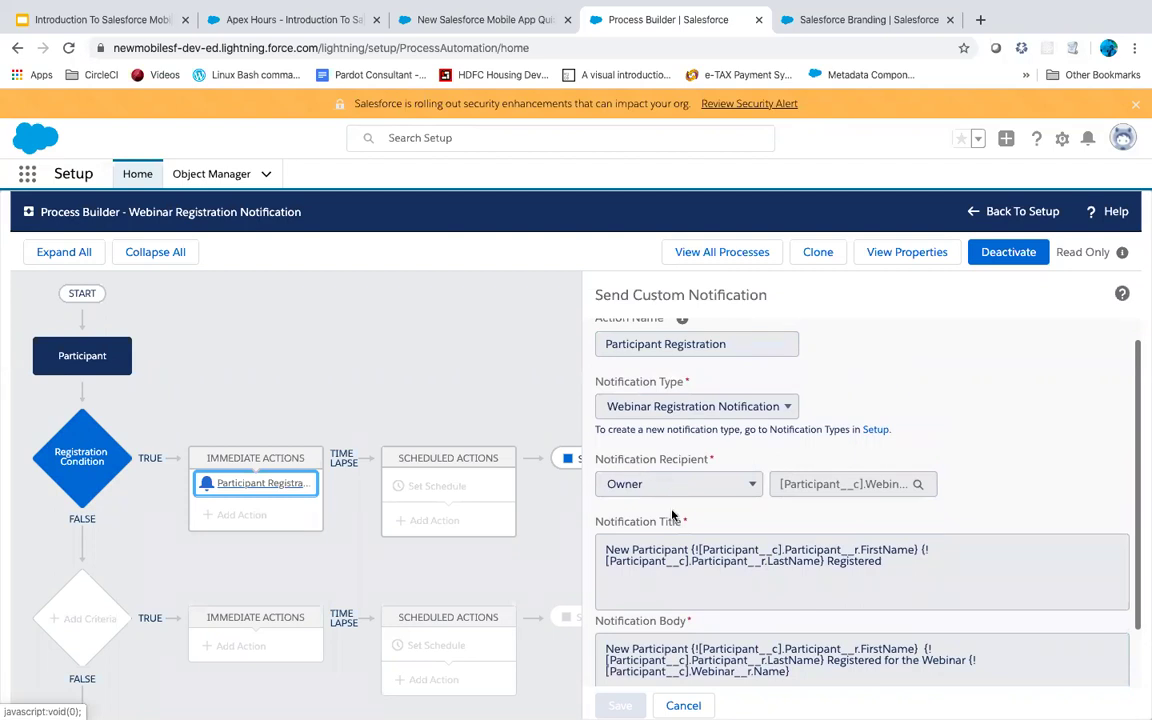
pyautogui.scroll(-1, 672, 514)
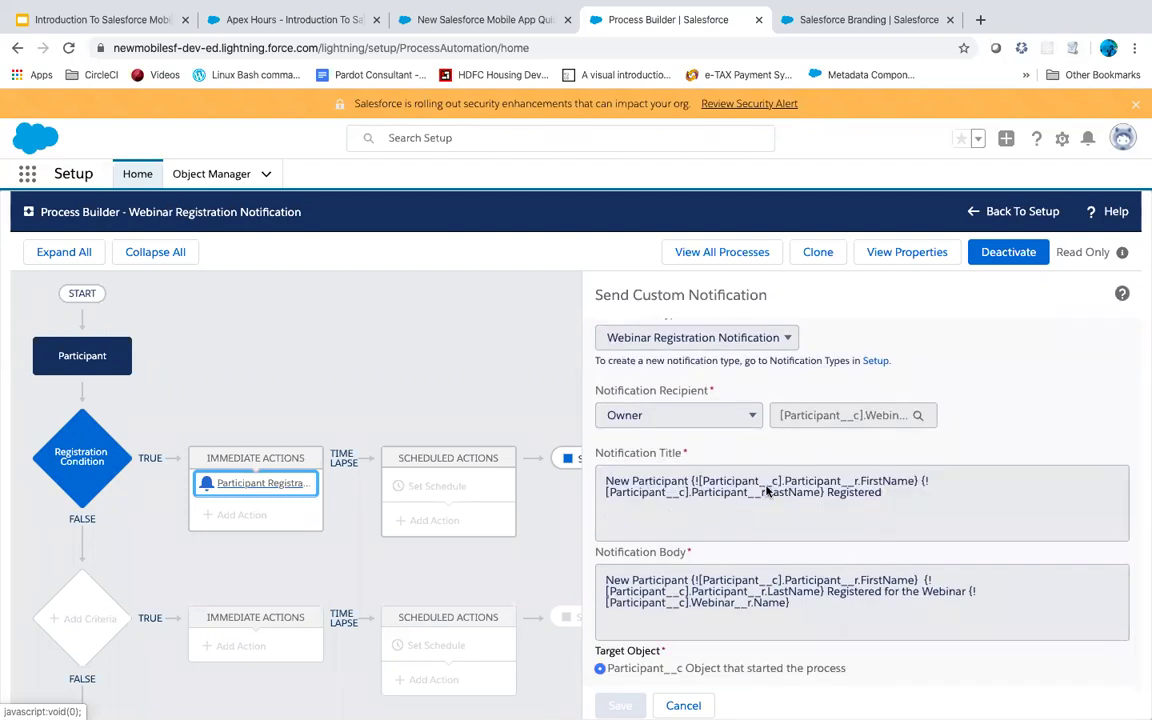
pyautogui.scroll(-1, 694, 641)
pyautogui.moveTo(622, 668); pyautogui.dragTo(701, 670)
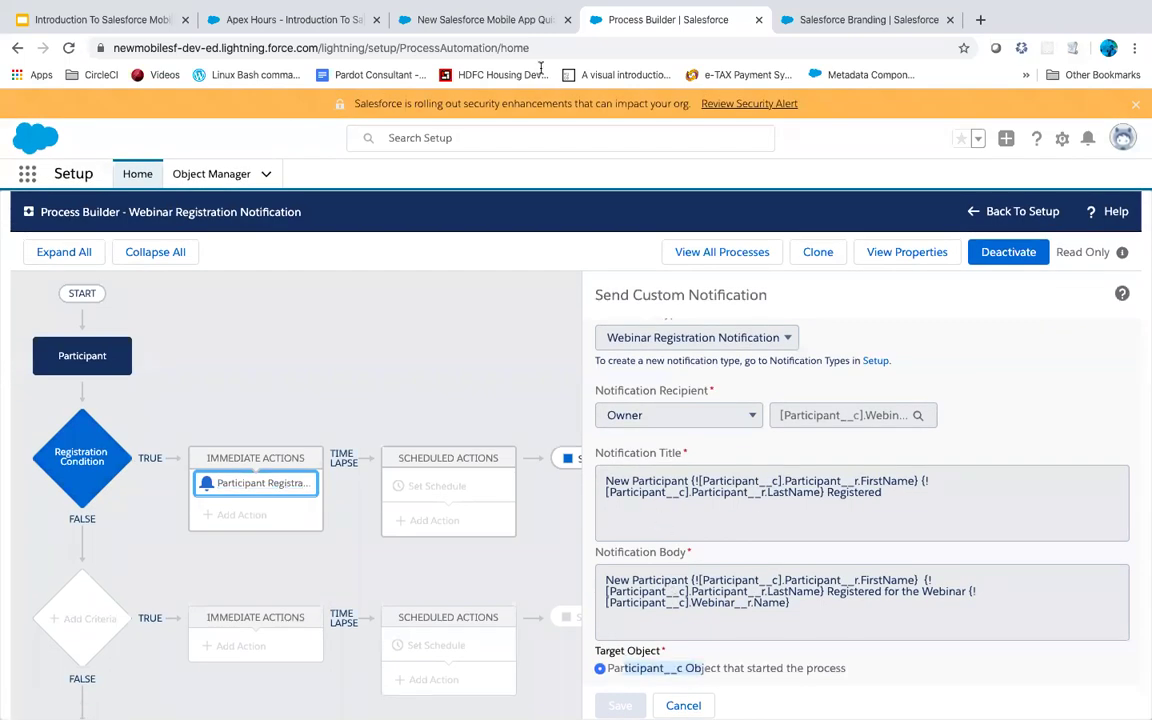
pyautogui.click(510, 22)
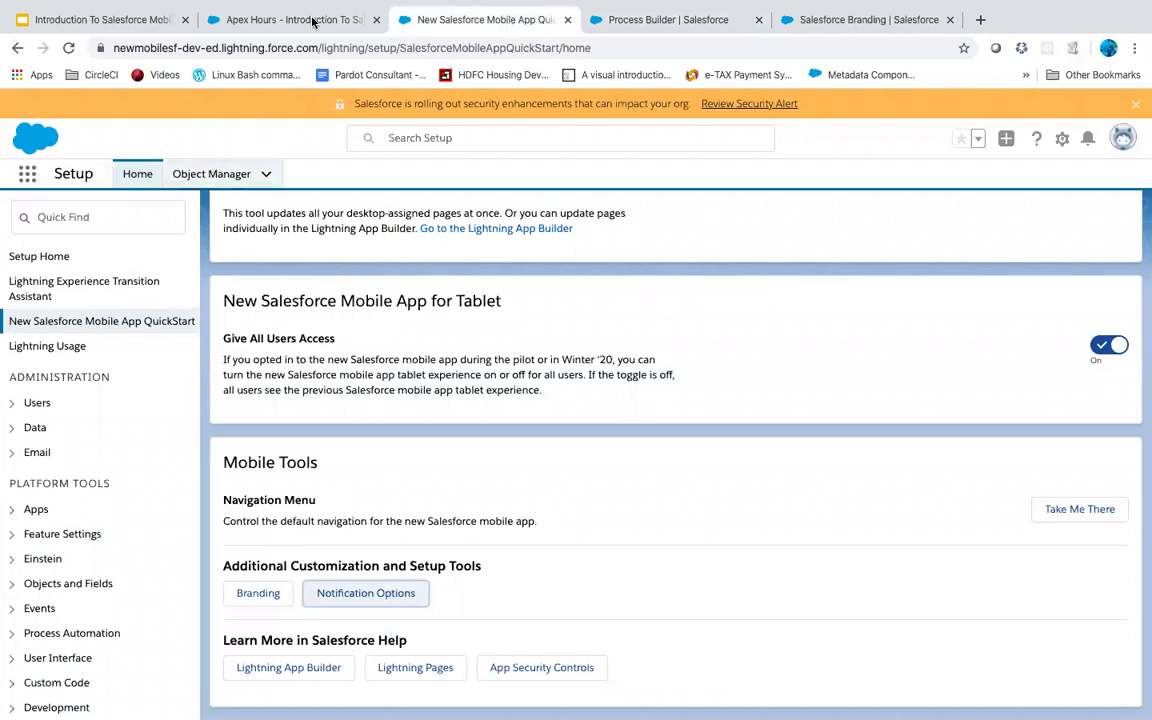
pyautogui.click(302, 20)
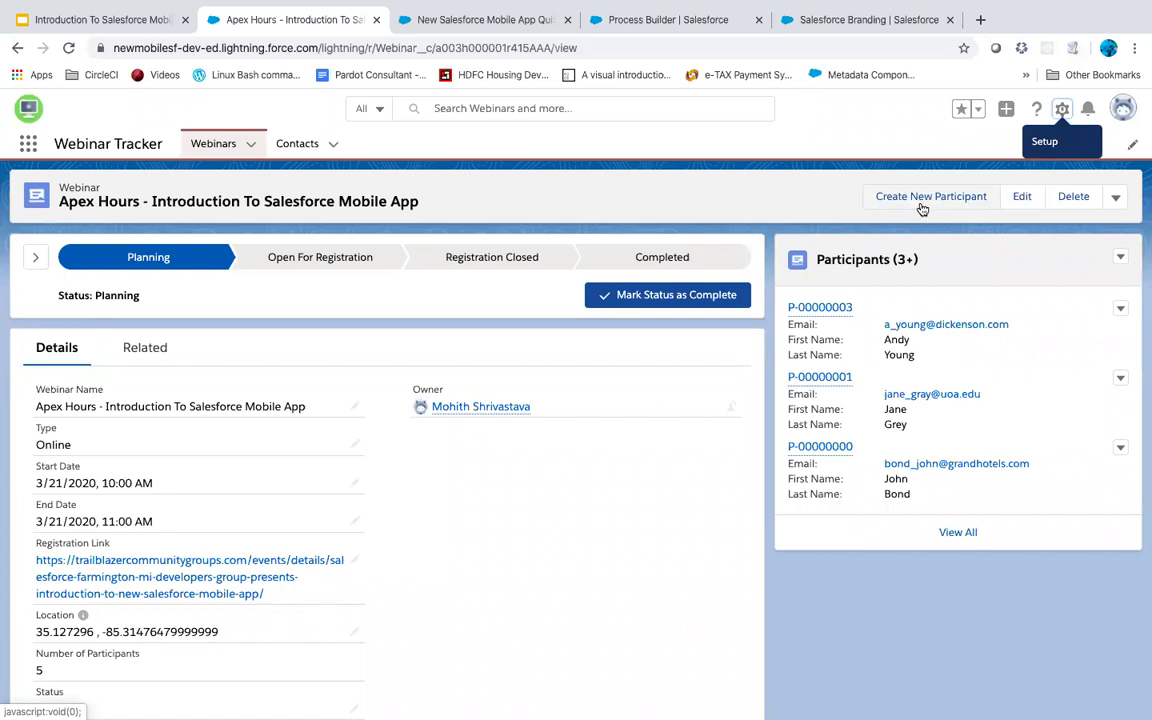
# Open the Participants related list options, then move to the desktop with the mirrored phone
pyautogui.click(1121, 258)
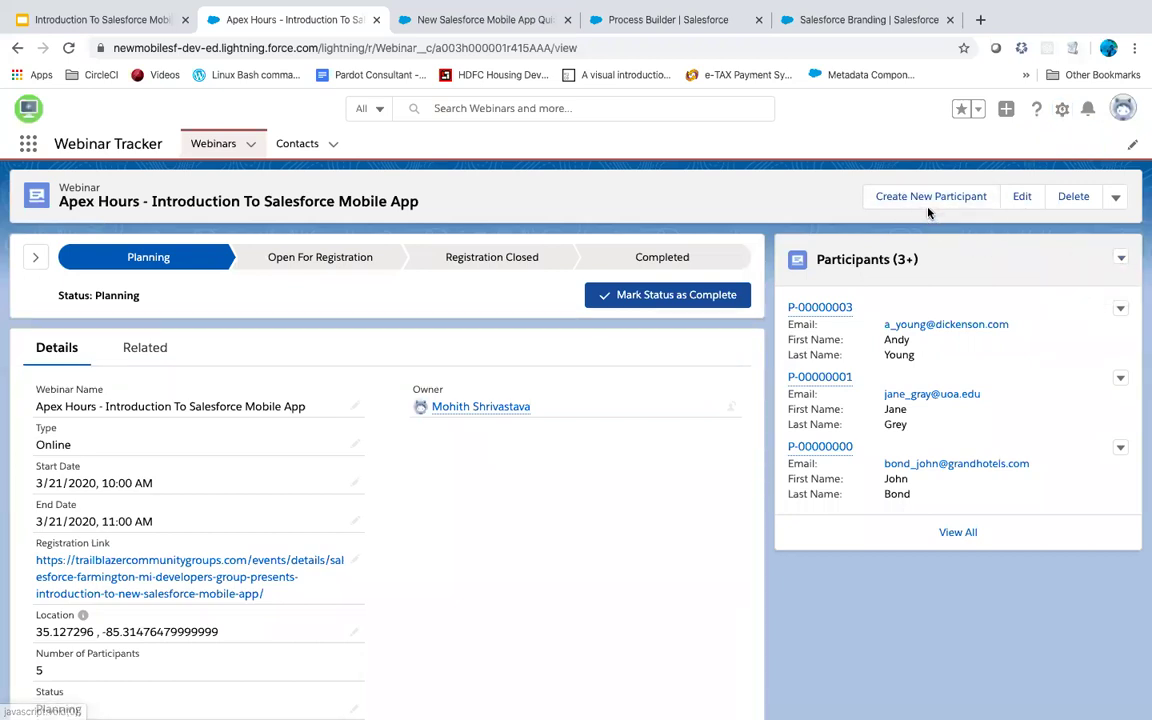
pyautogui.hotkey('ctrl', 'Left')
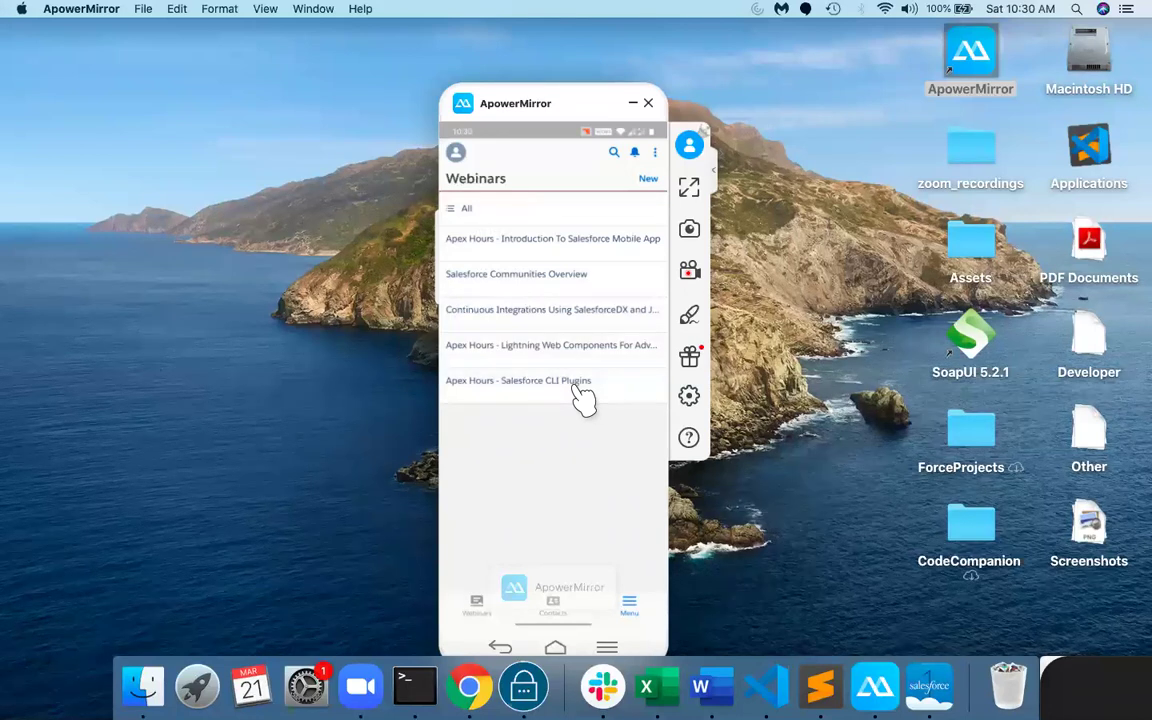
# Open a webinar from the mirrored phone's Webinars list, then return to the browser
pyautogui.click(578, 388)
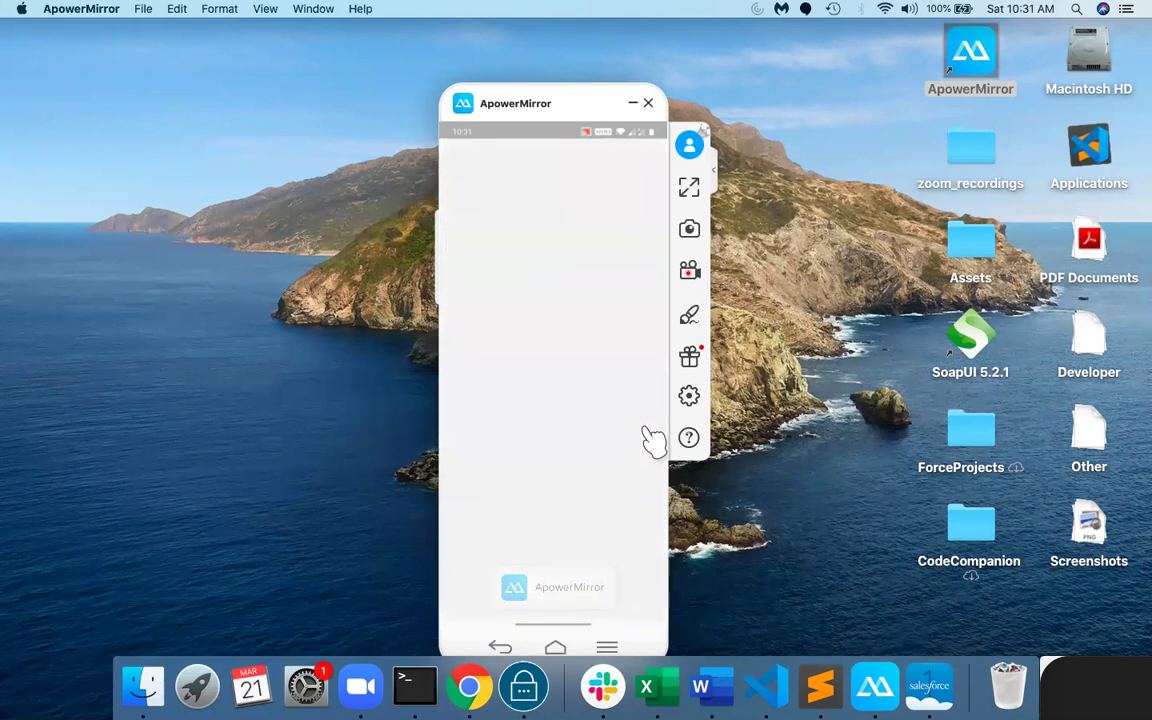
pyautogui.hotkey('ctrl', 'Right')
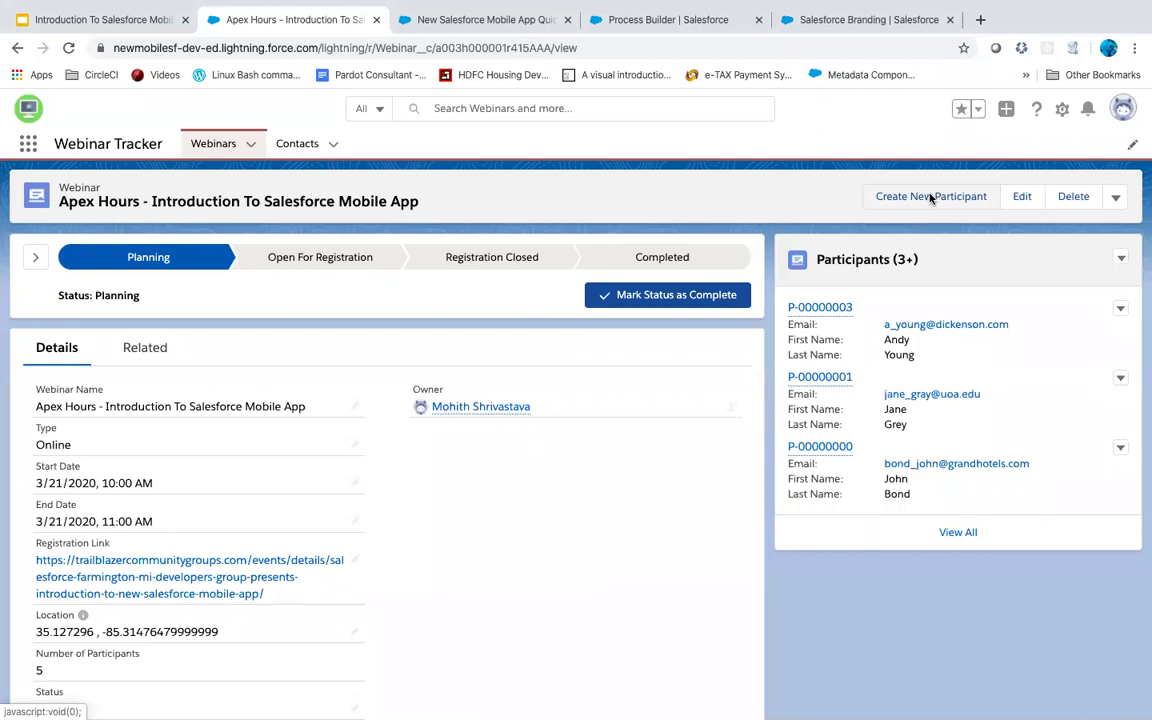
# Add a searched contact as a new Apex Hours participant, save, then go to the phone-mirror desktop
pyautogui.click(925, 196)
pyautogui.click(600, 425)
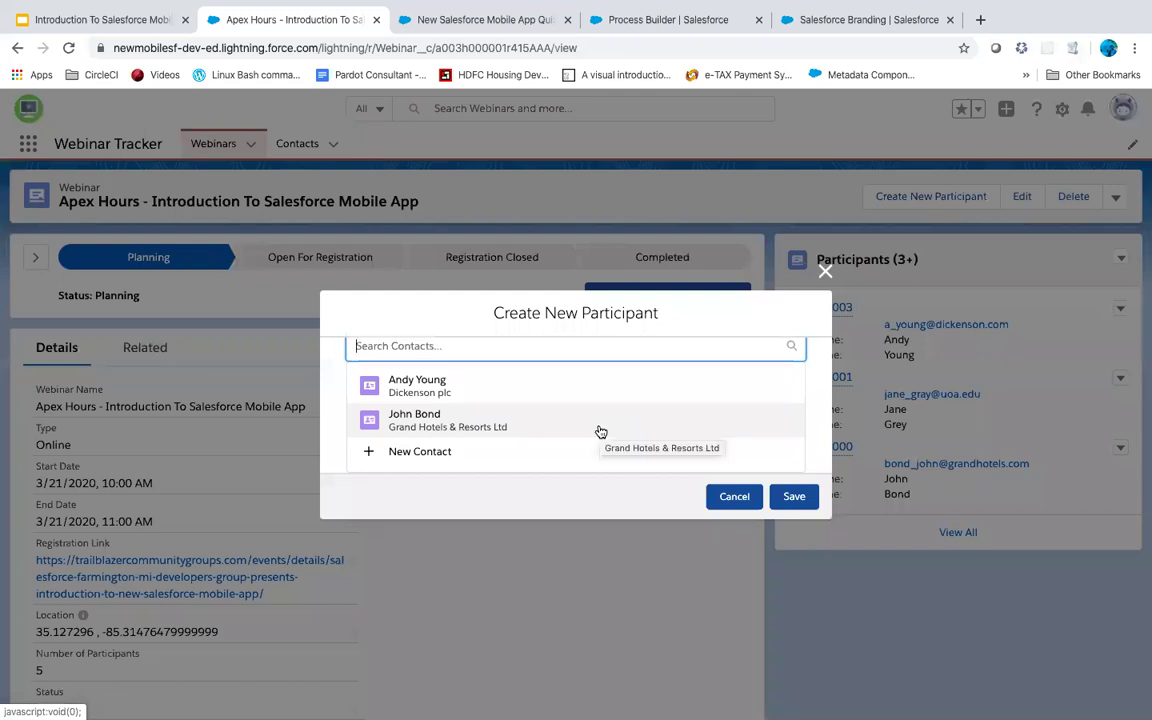
pyautogui.scroll(1, 512, 352)
pyautogui.write('TOm')
pyautogui.press('Return')
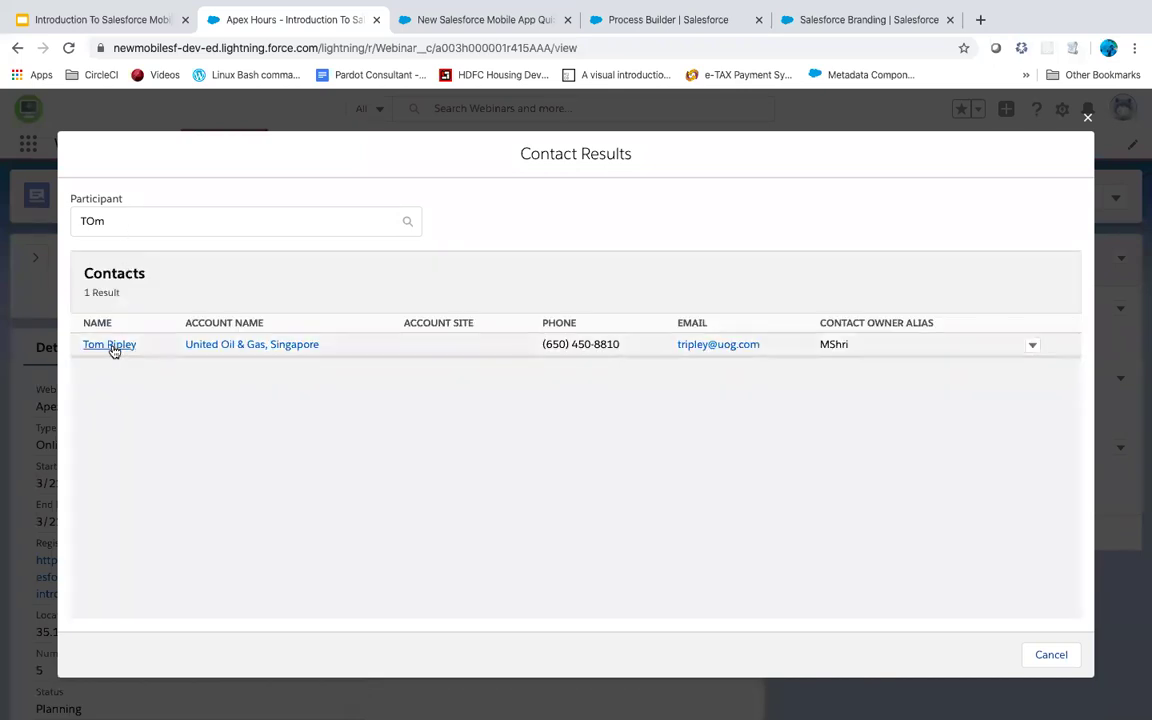
pyautogui.click(112, 346)
pyautogui.click(791, 501)
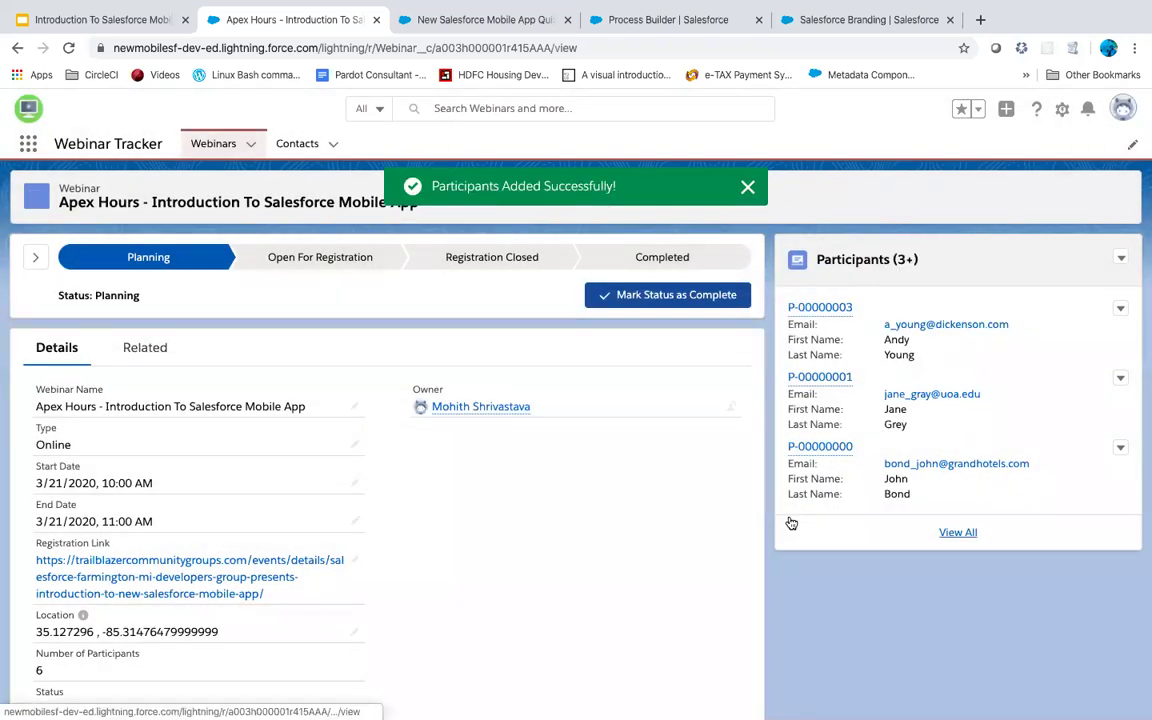
pyautogui.hotkey('ctrl', 'Left')
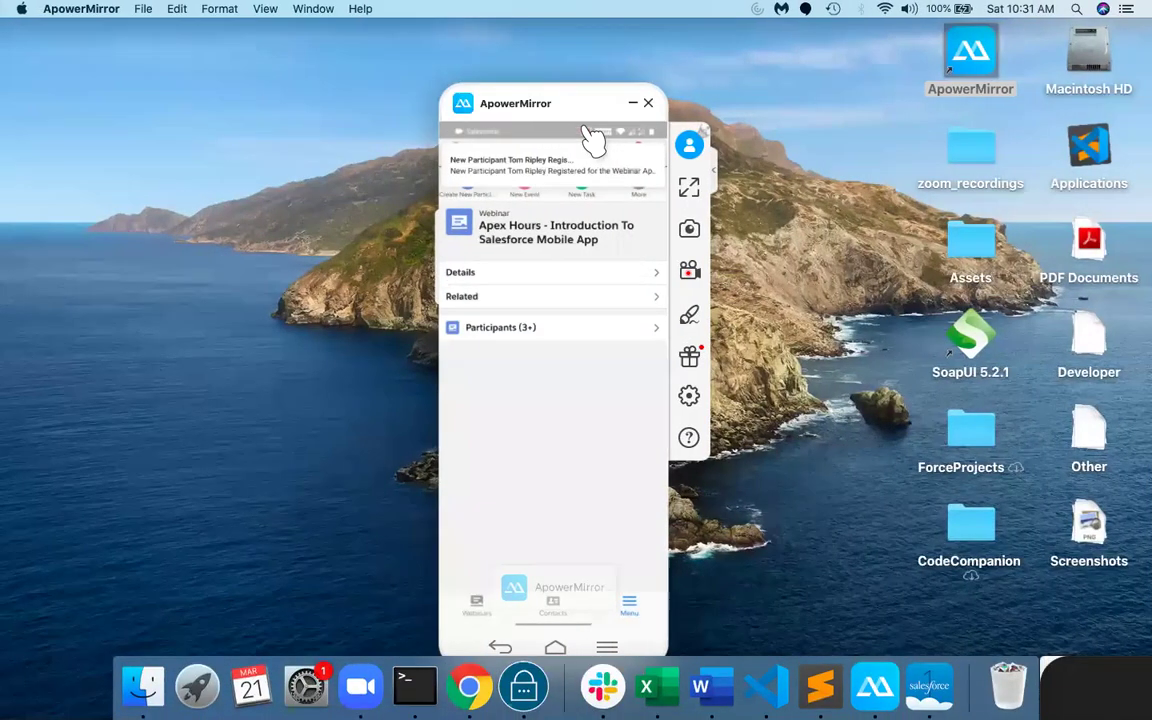
# Check the mirrored phone's notifications for the new Apex Hours participant registration, then return to the browser
pyautogui.moveTo(562, 106); pyautogui.dragTo(375, 103)
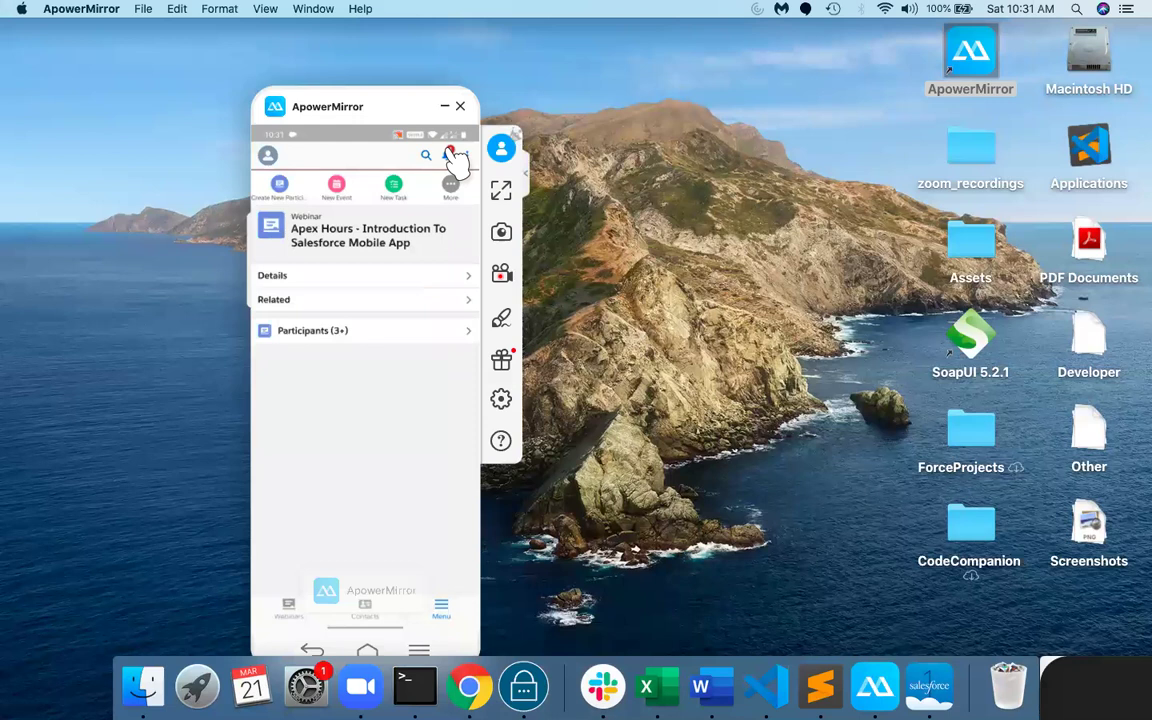
pyautogui.click(449, 153)
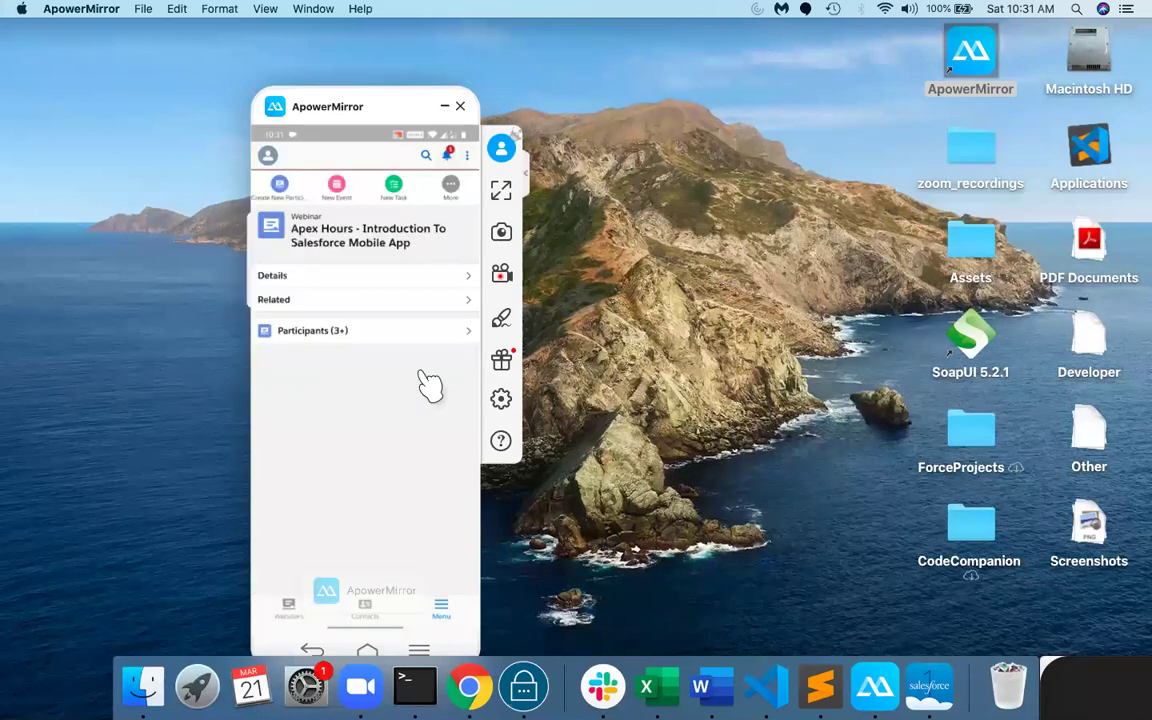
pyautogui.scroll(-2, 421, 373)
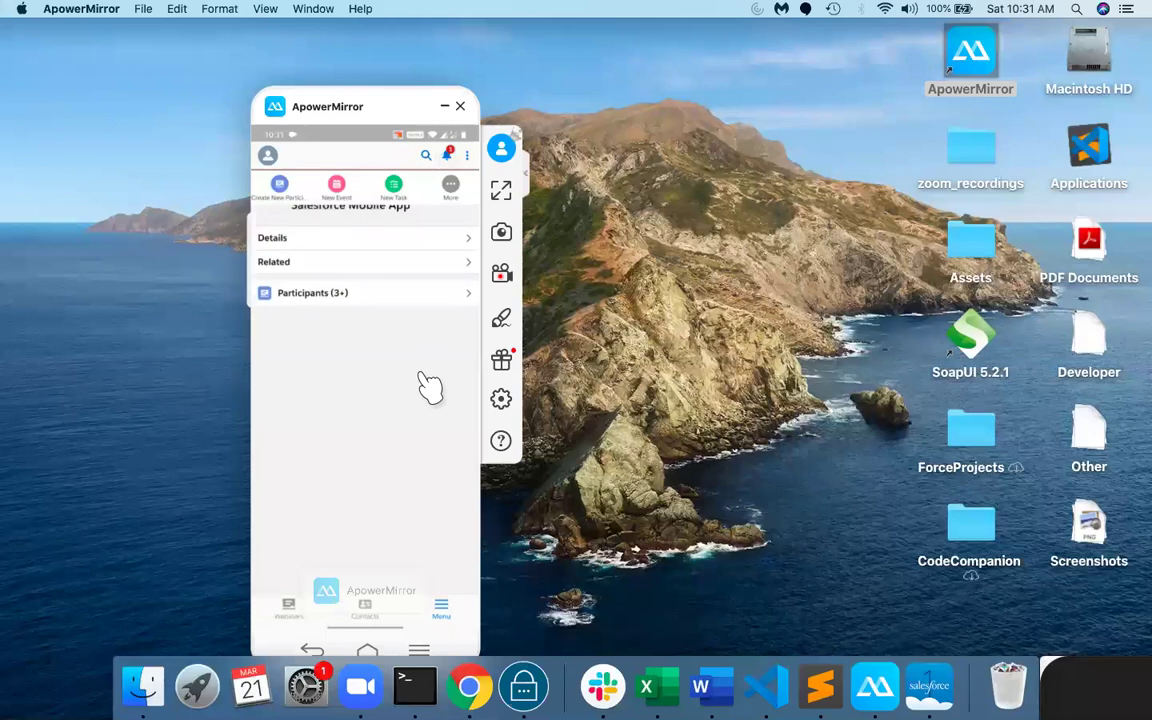
pyautogui.click(450, 158)
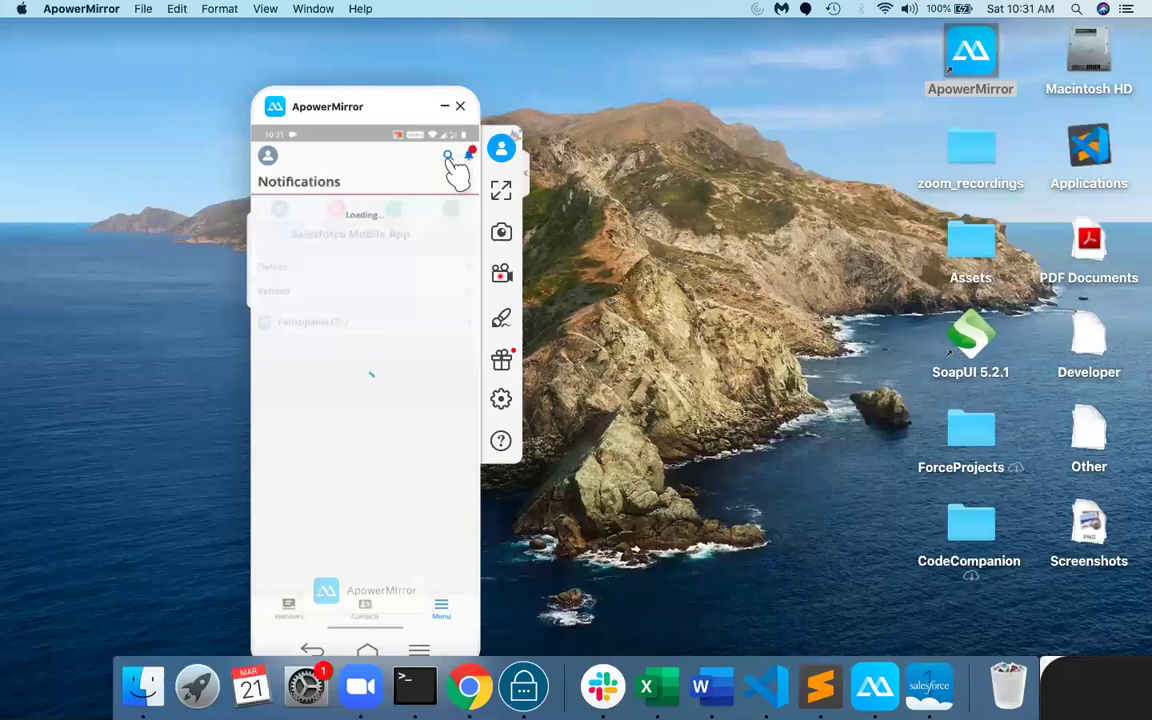
pyautogui.click(450, 160)
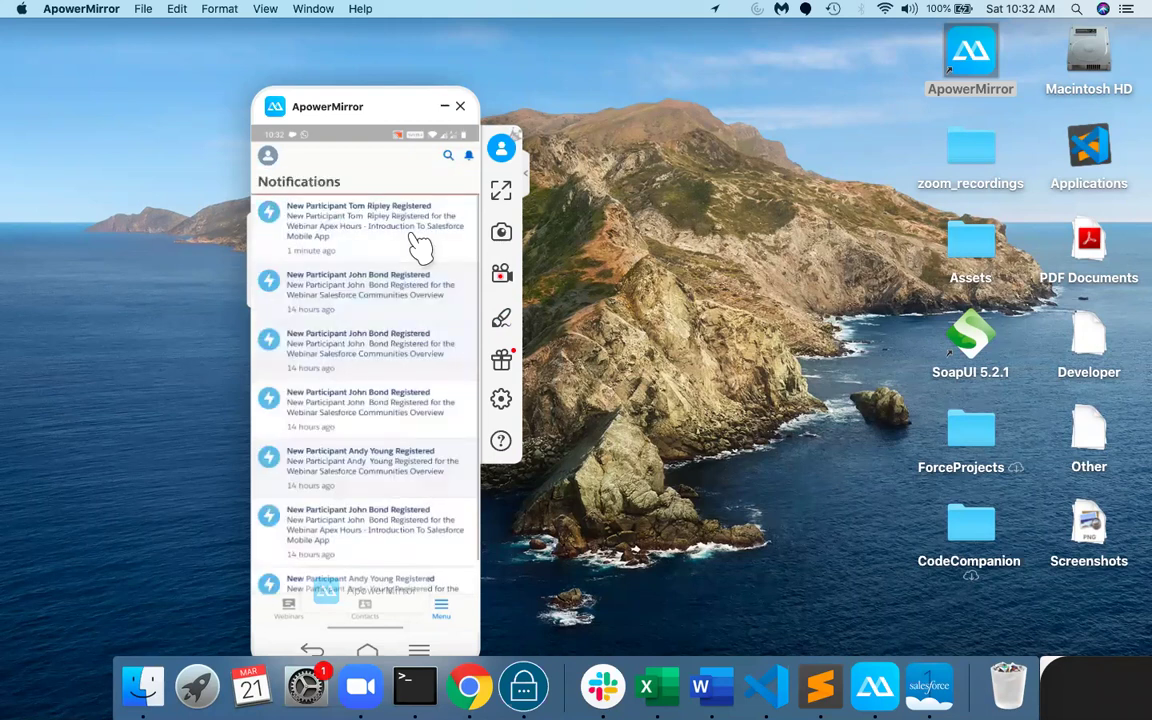
pyautogui.click(420, 245)
pyautogui.hotkey('ctrl', 'Right')
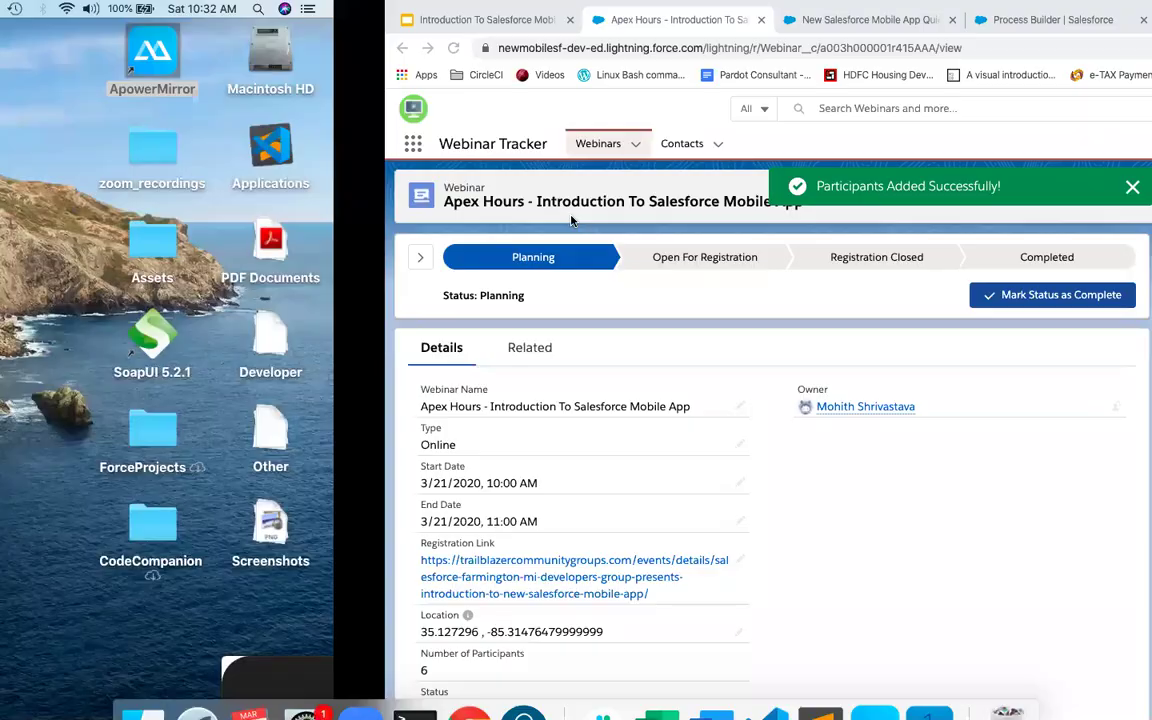
# Start the Google Slides slideshow and advance two slides
pyautogui.click(130, 19)
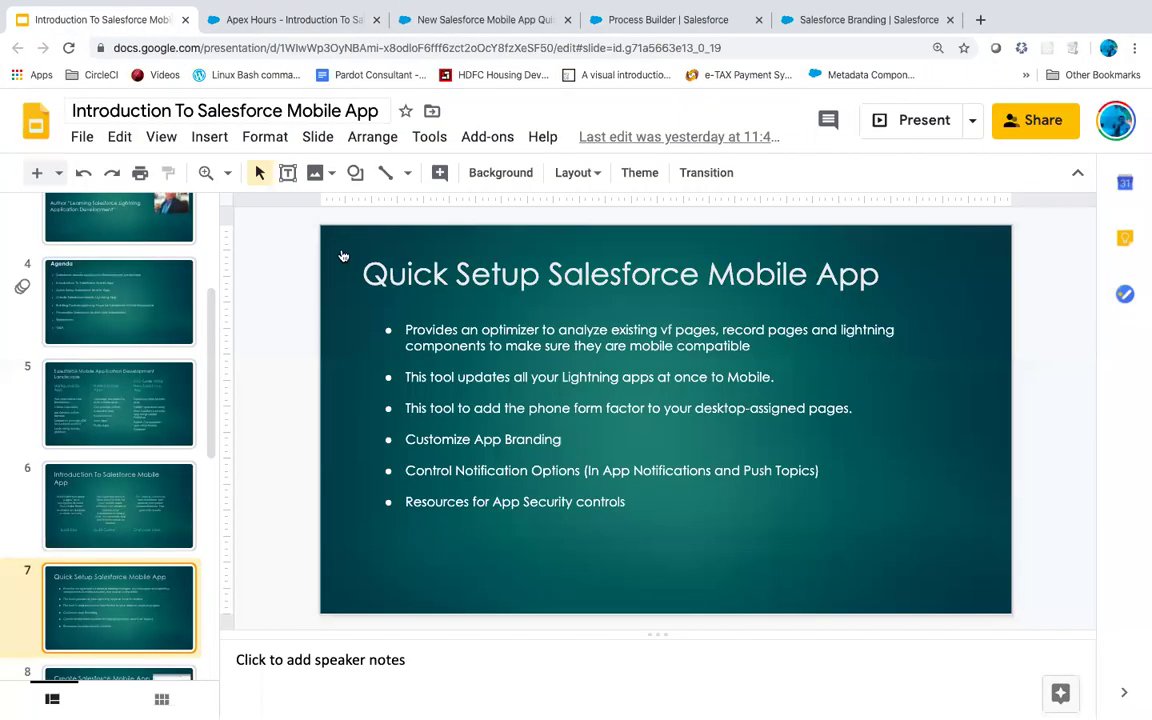
pyautogui.click(921, 119)
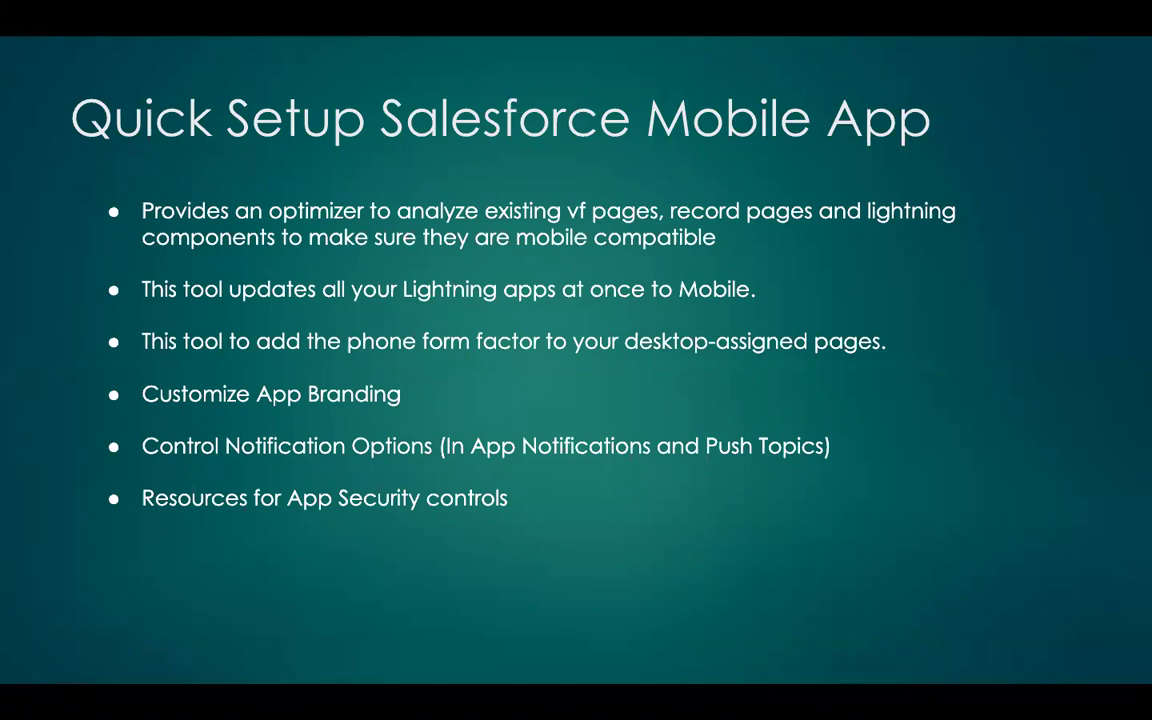
pyautogui.press('Right')
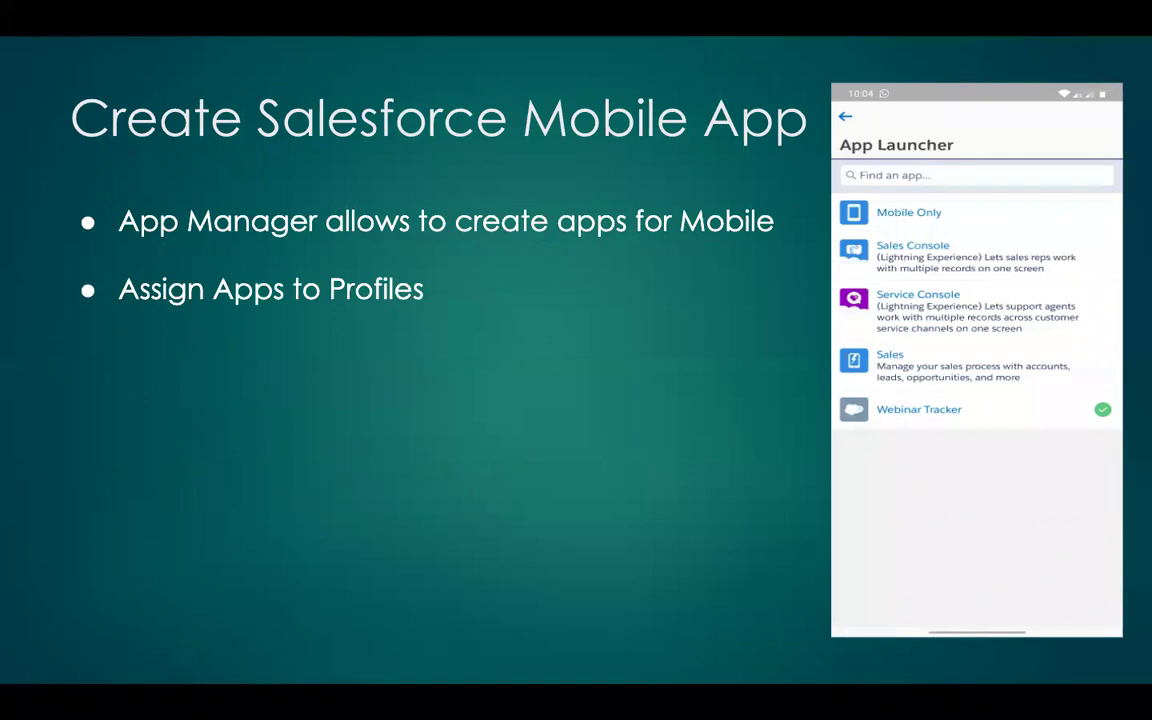
pyautogui.press('Right')
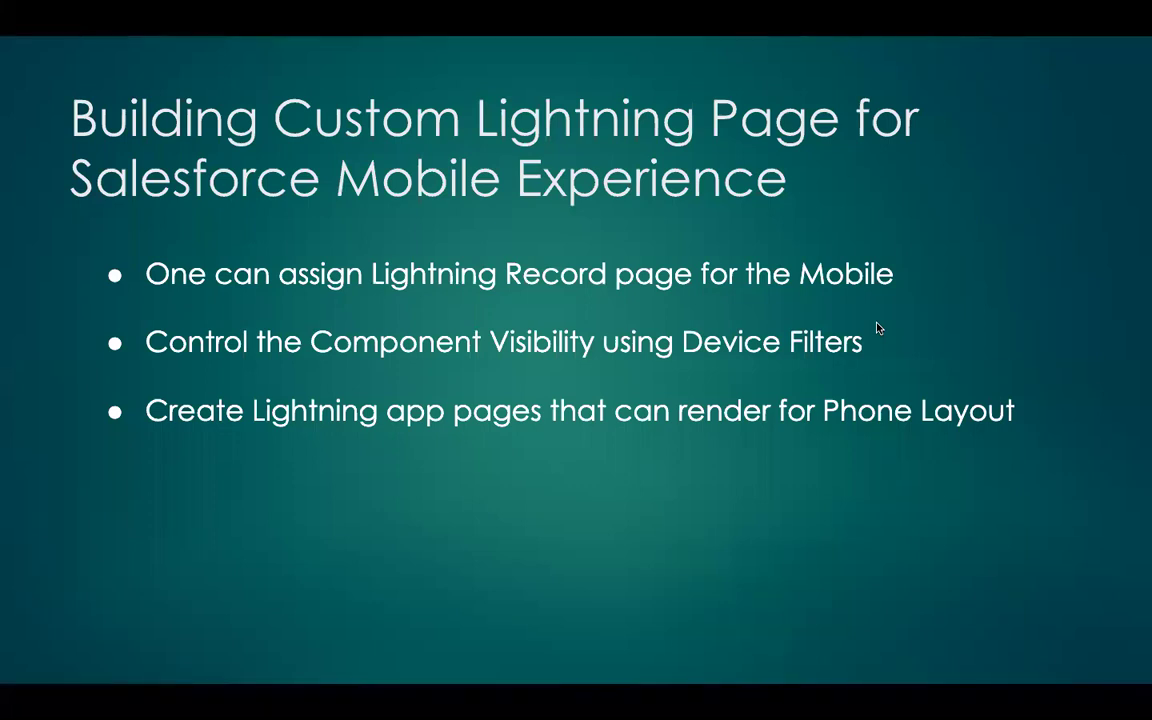
# Cycle through the full-screen spaces to get back to the presentation slide
pyautogui.hotkey('ctrl', 'Right')
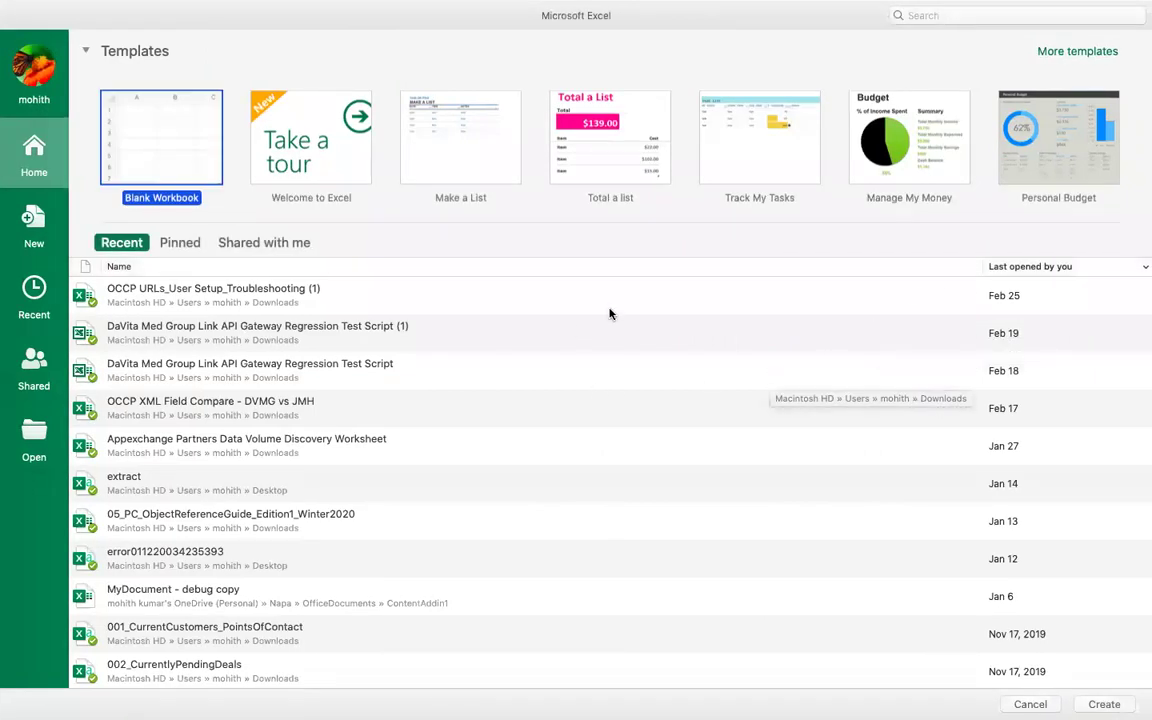
pyautogui.hotkey('ctrl', 'Left')
pyautogui.hotkey('ctrl', 'Right')
pyautogui.hotkey('ctrl', 'Left')
pyautogui.hotkey('ctrl', 'Left')
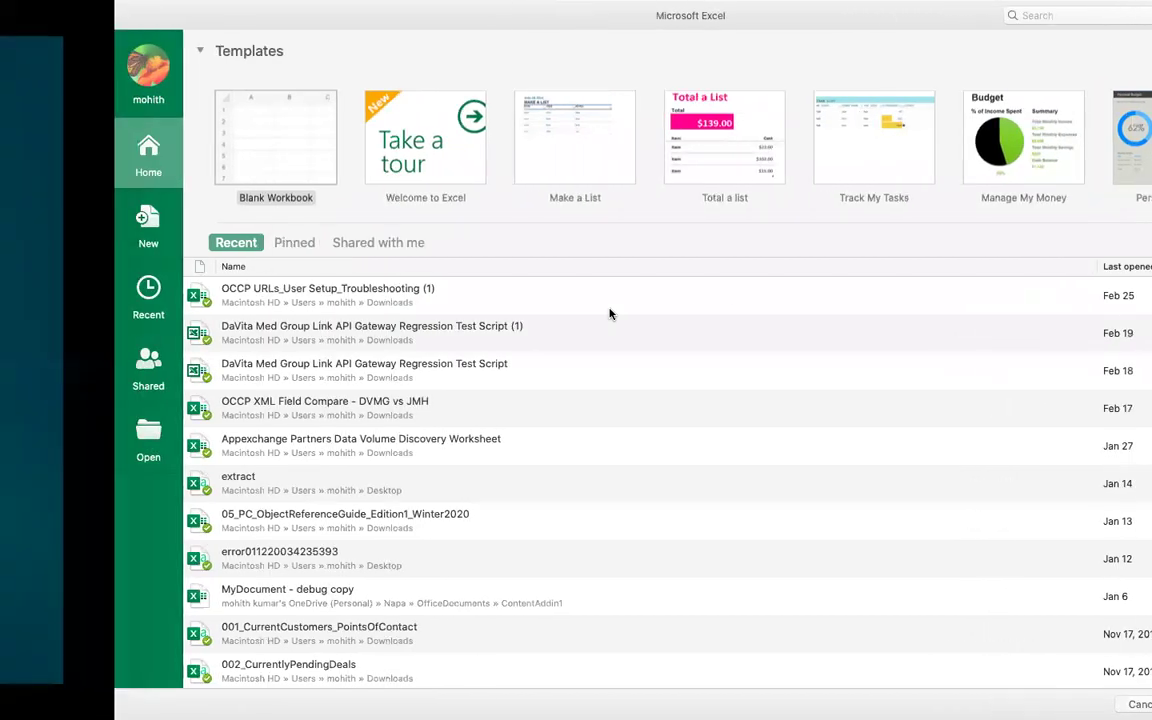
pyautogui.hotkey('ctrl', 'Right')
pyautogui.hotkey('ctrl', 'Right')
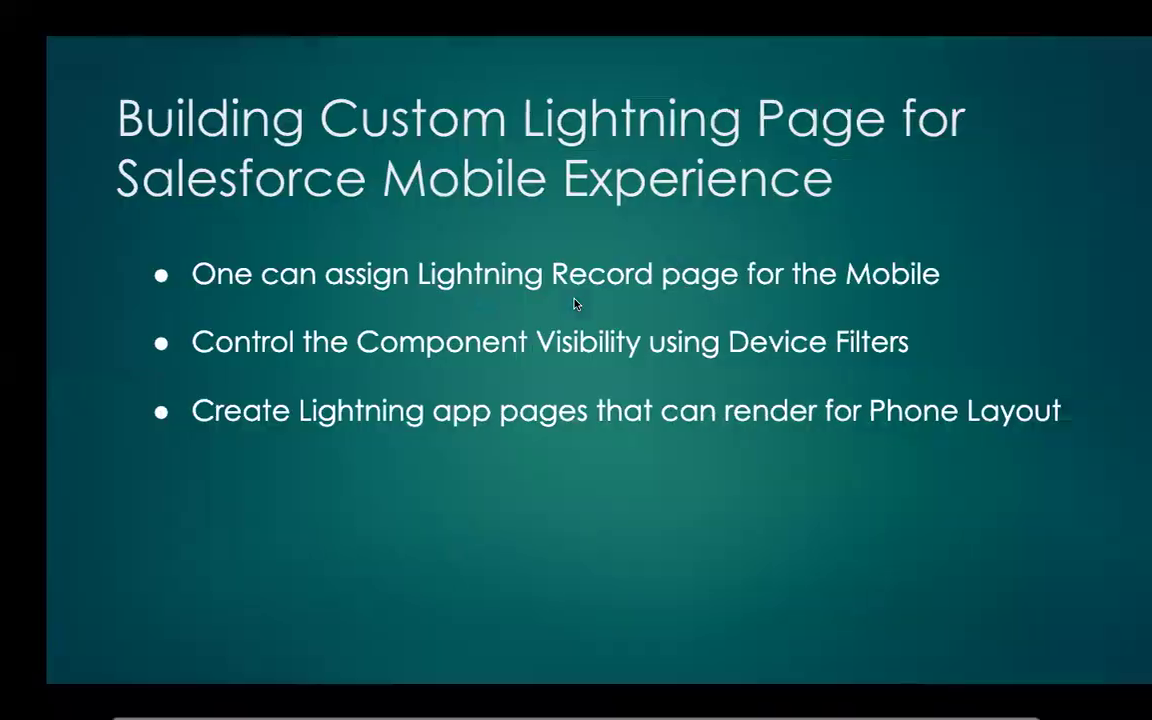
pyautogui.press('super+f')
pyautogui.hotkey('ctrl', 'Left')
pyautogui.press('Escape')
# From the Apex Hours webinar record, choose Edit Page to open the Webinar Record Page in Lightning App Builder
pyautogui.click(453, 22)
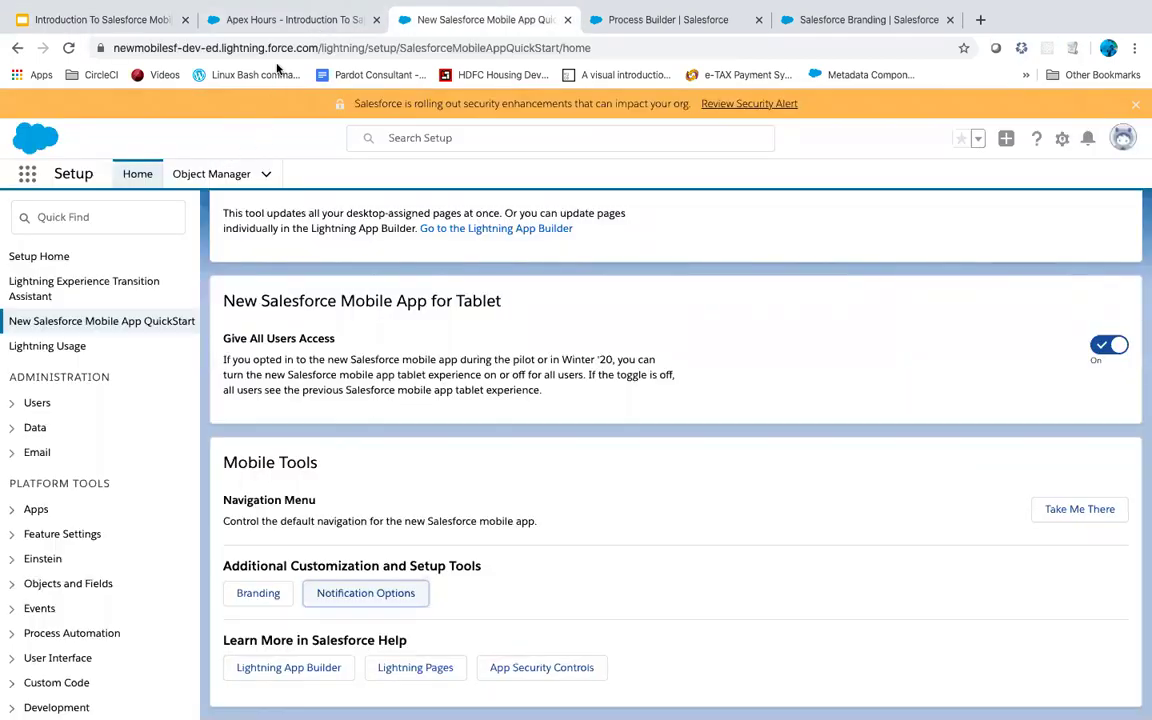
pyautogui.click(247, 22)
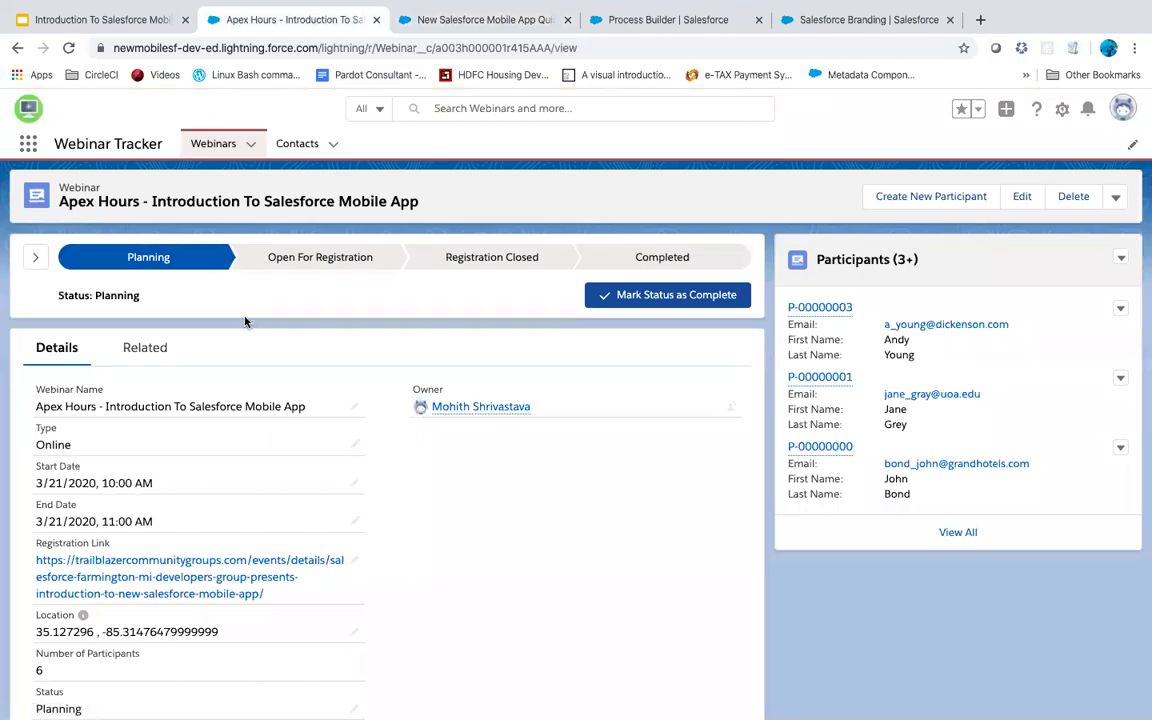
pyautogui.click(1063, 110)
pyautogui.click(984, 292)
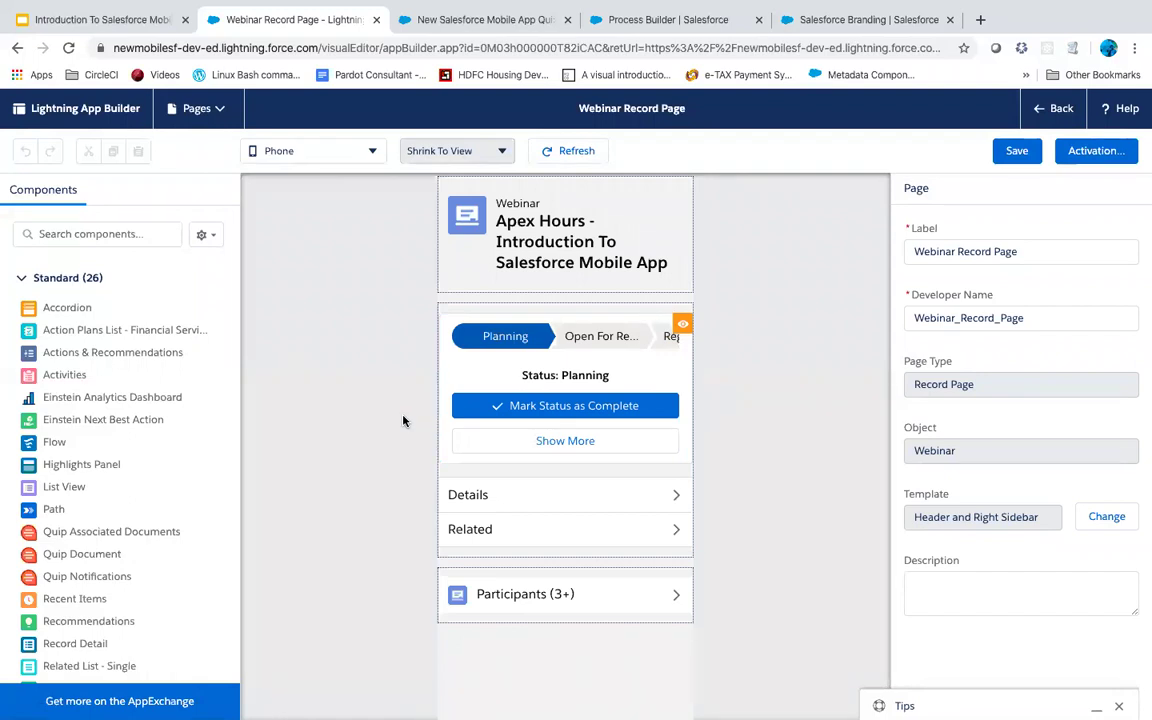
# Switch the Webinar Record Page preview from Phone to Desktop and bring up the Pages menu
pyautogui.click(315, 151)
pyautogui.click(304, 189)
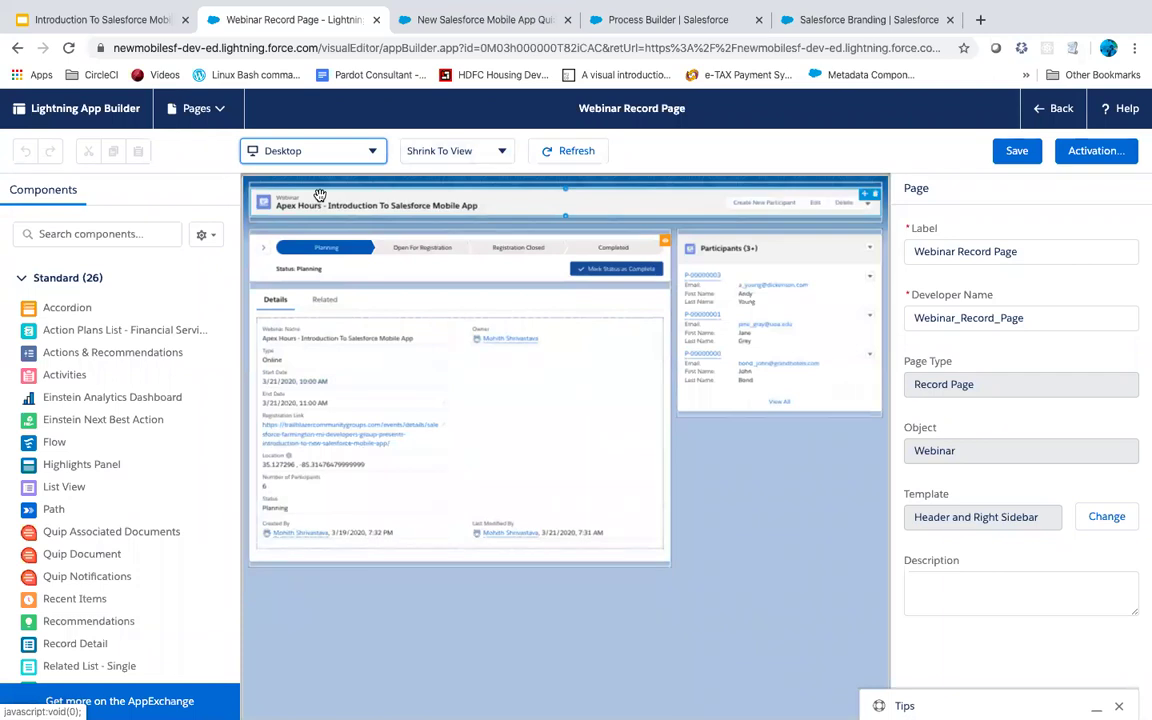
pyautogui.click(195, 108)
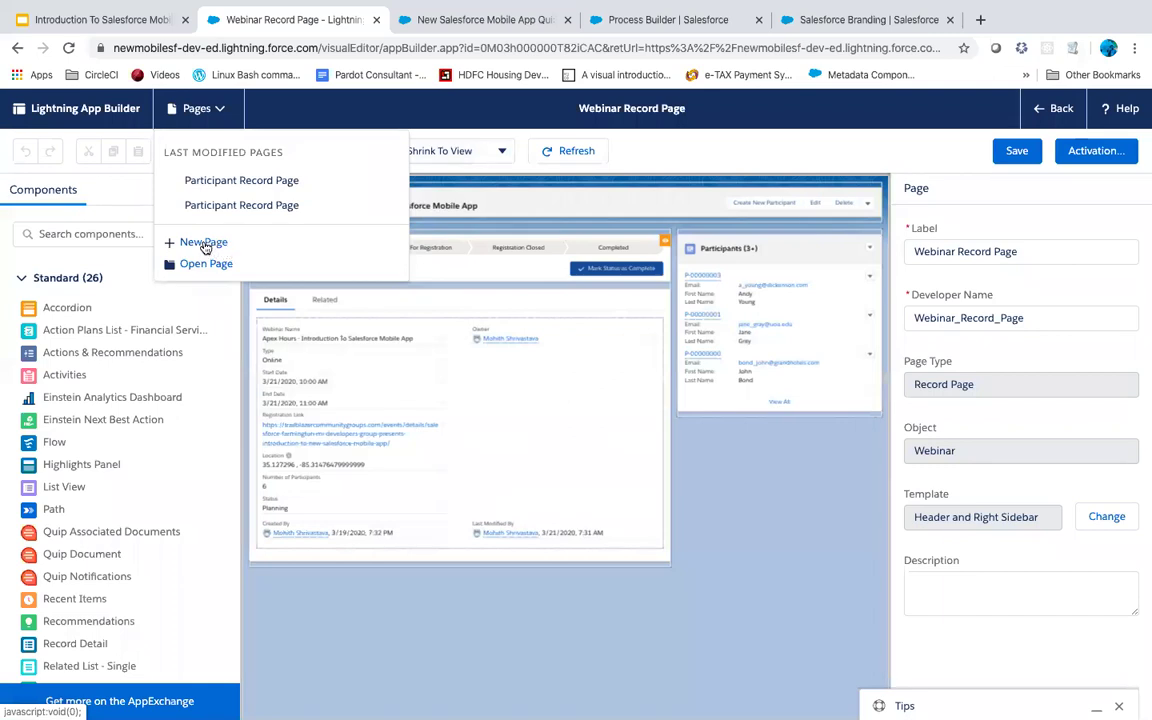
pyautogui.click(204, 243)
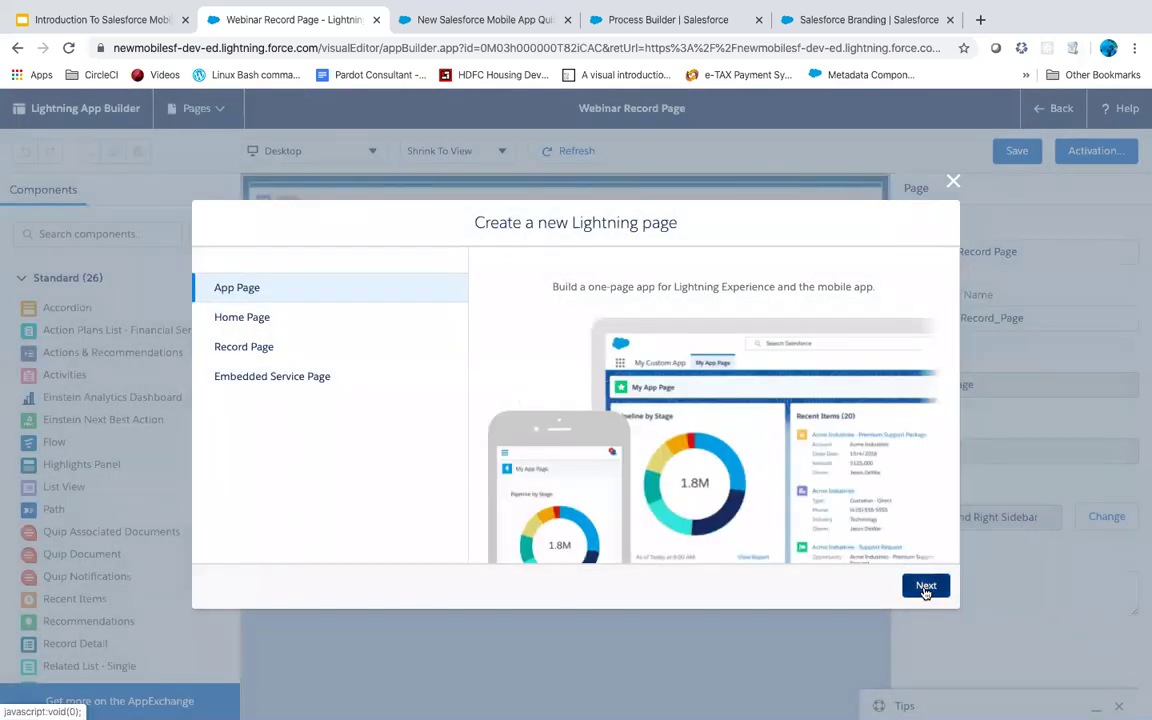
pyautogui.click(926, 587)
pyautogui.write('test')
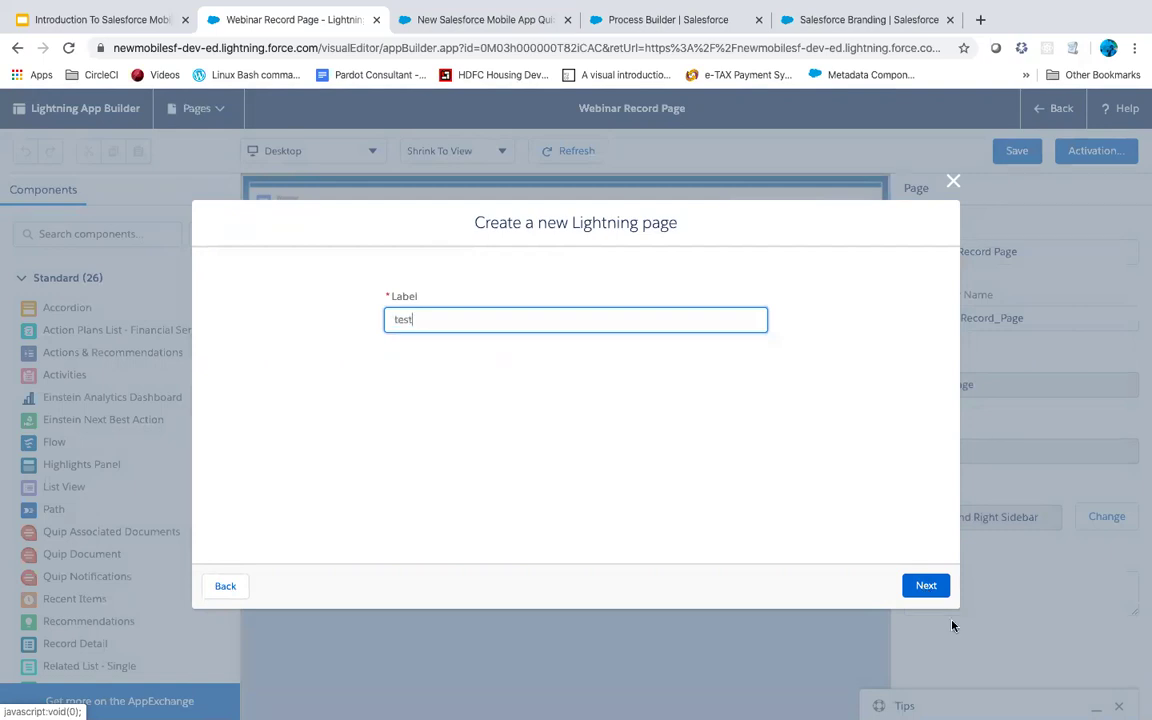
pyautogui.click(941, 593)
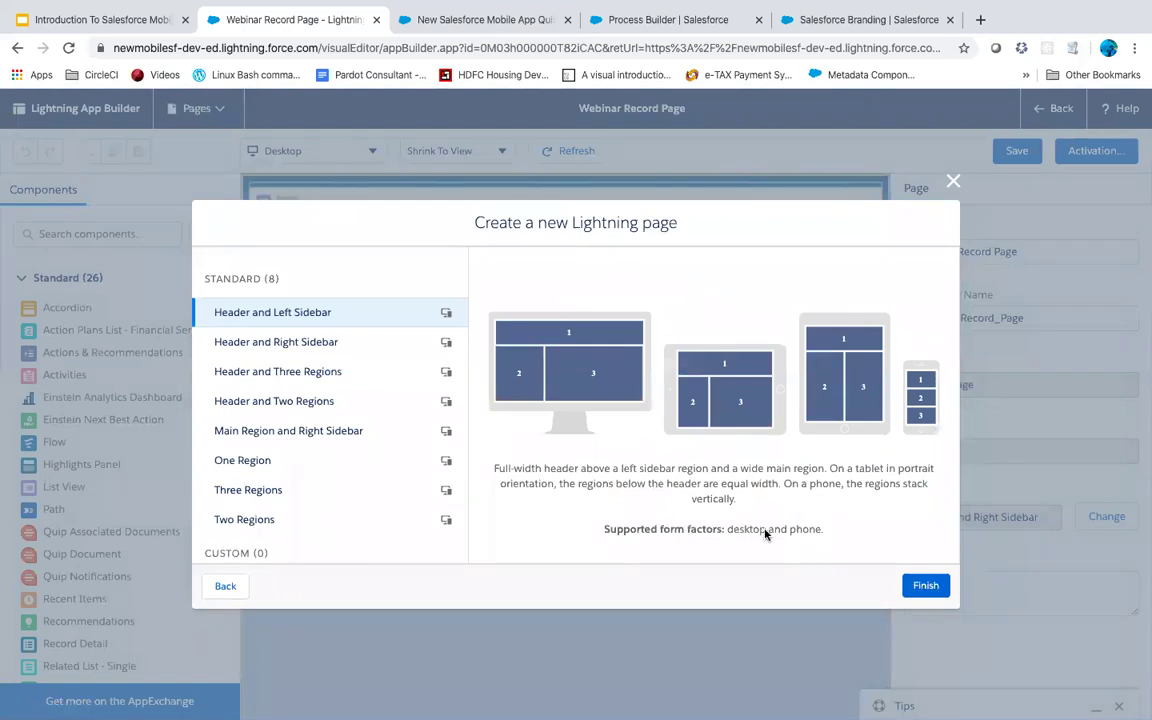
pyautogui.click(305, 342)
pyautogui.scroll(-1, 320, 385)
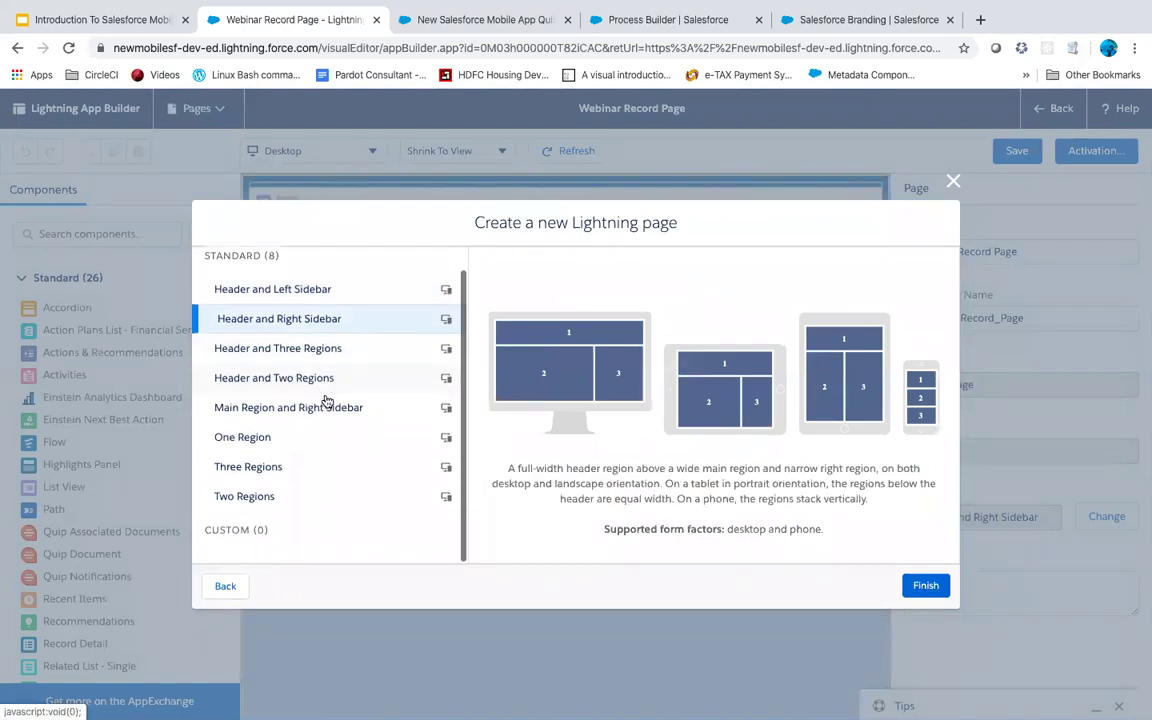
pyautogui.click(288, 496)
pyautogui.click(284, 467)
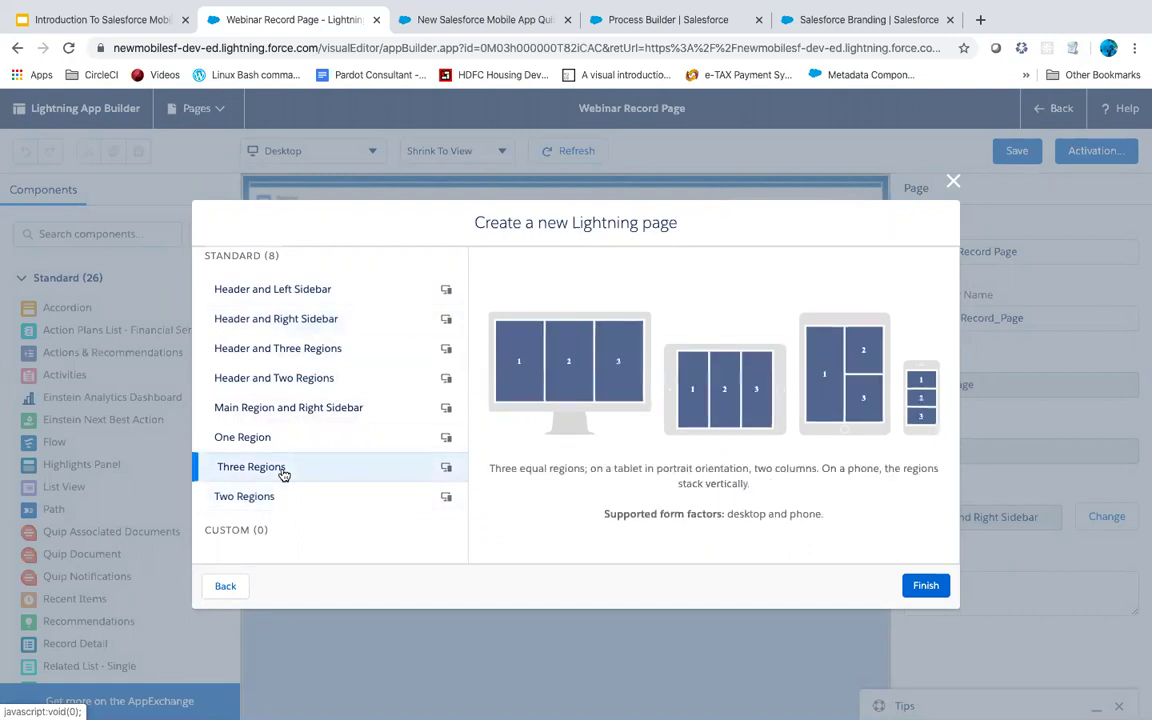
pyautogui.click(283, 437)
pyautogui.click(283, 405)
pyautogui.click(278, 378)
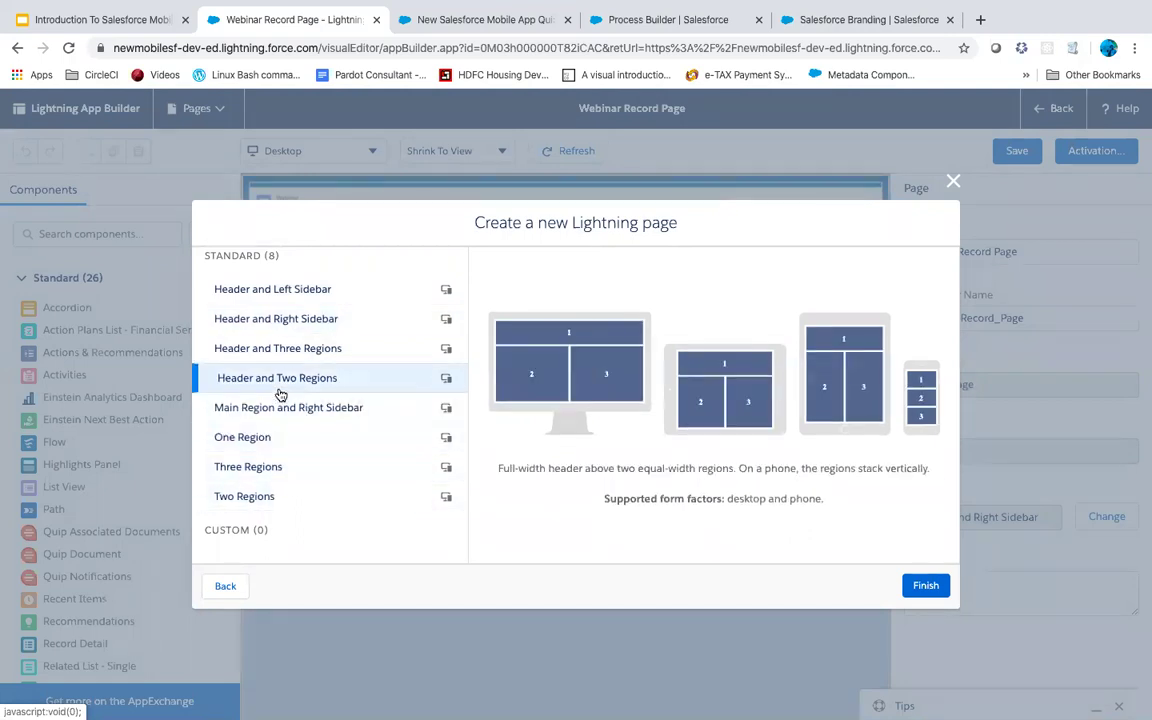
pyautogui.click(277, 349)
pyautogui.click(279, 318)
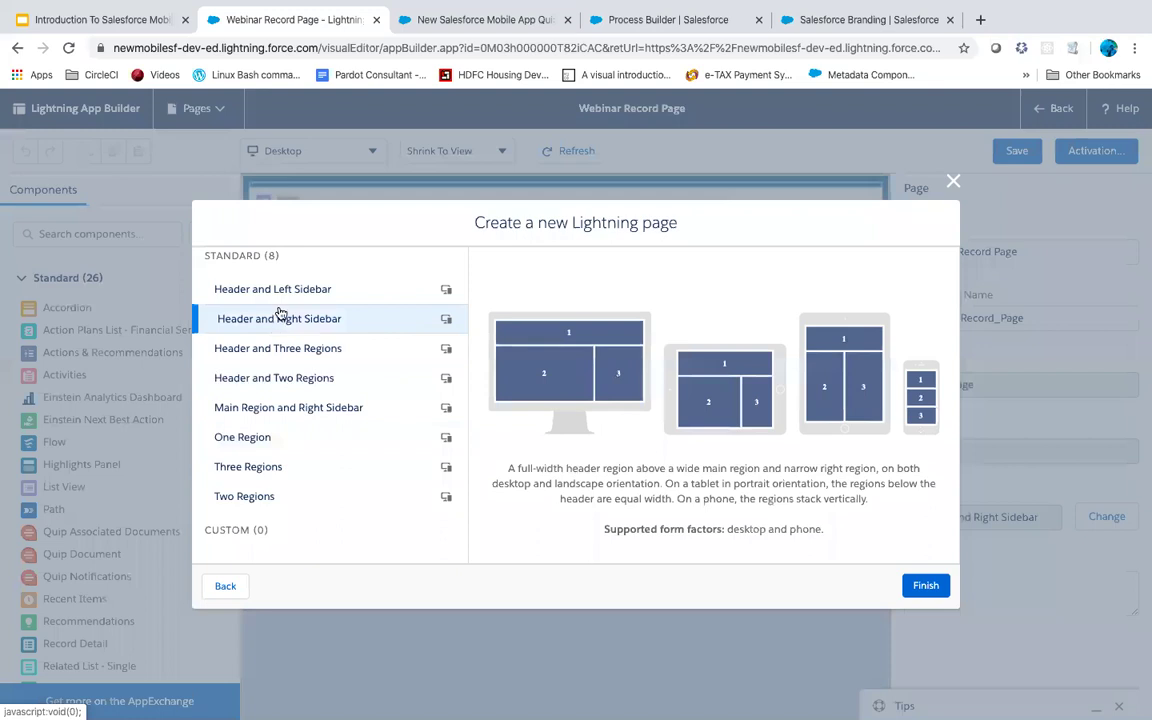
pyautogui.click(280, 290)
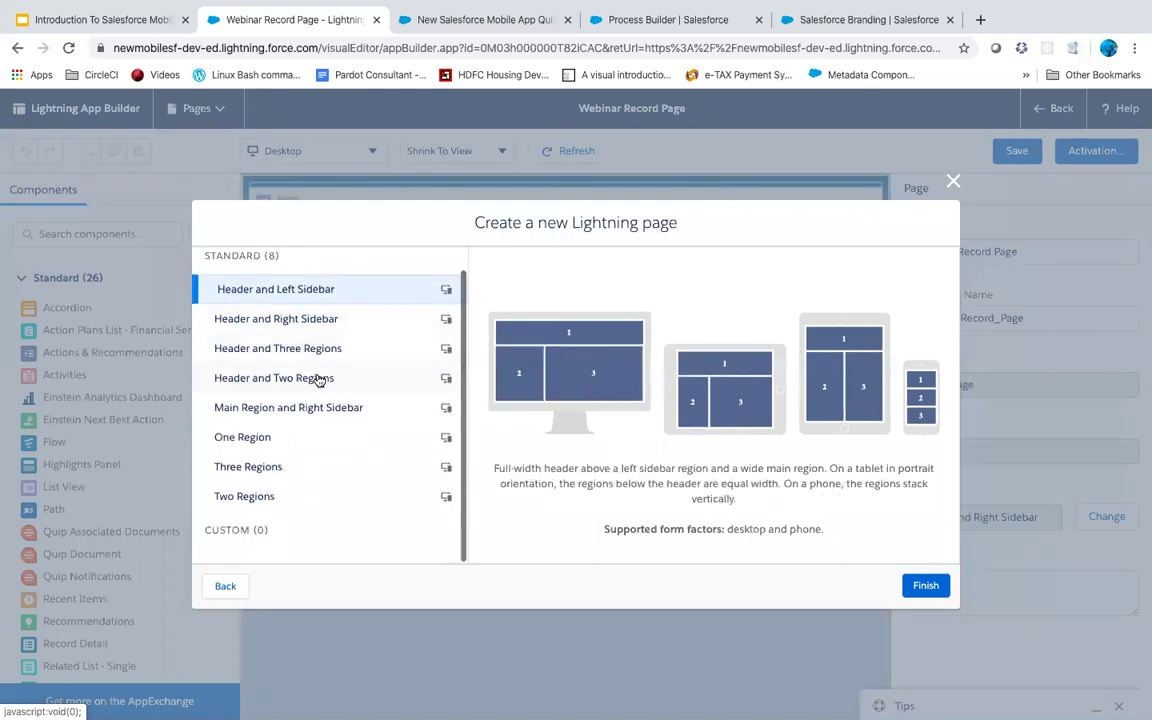
pyautogui.scroll(1, 318, 378)
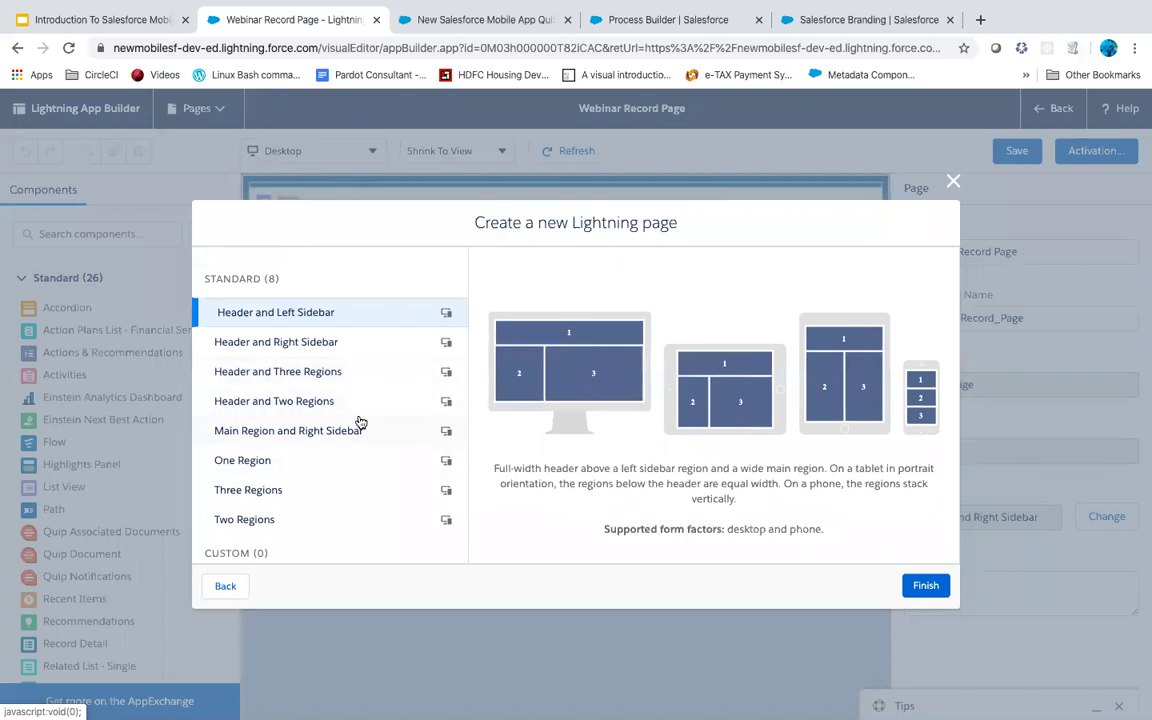
pyautogui.scroll(-1, 358, 420)
pyautogui.scroll(1, 358, 420)
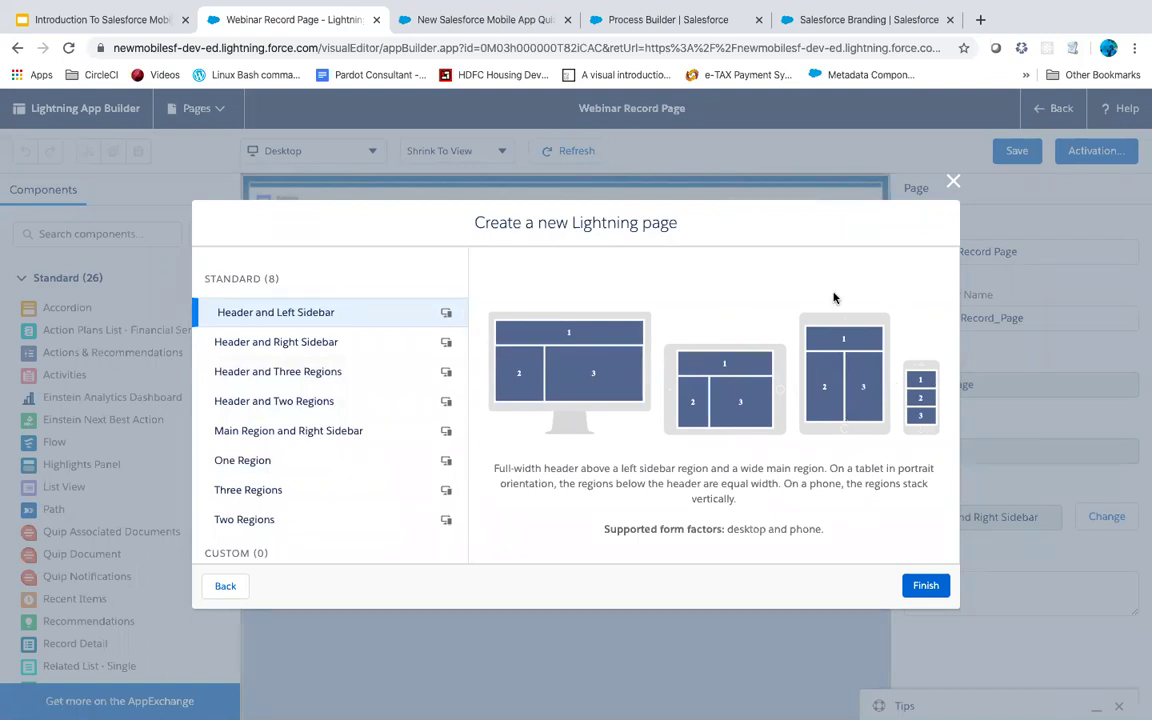
pyautogui.click(953, 181)
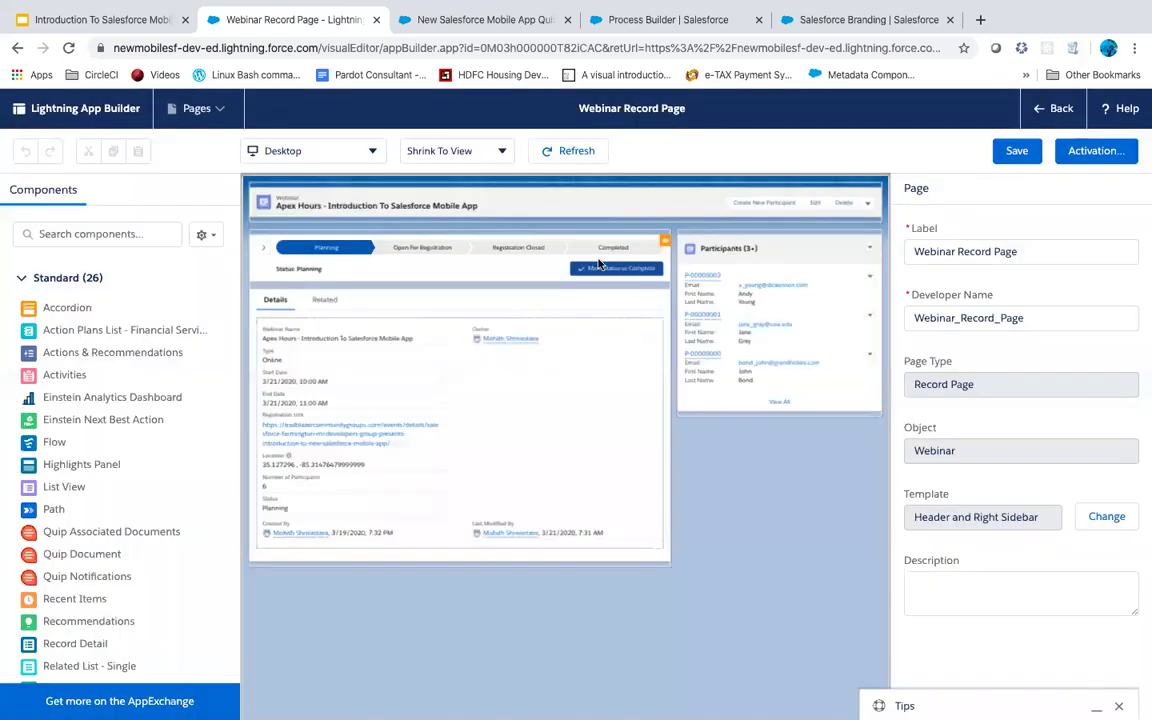
# Inspect the Path component's visibility settings, then exit the builder back to the Apex Hours record
pyautogui.click(487, 251)
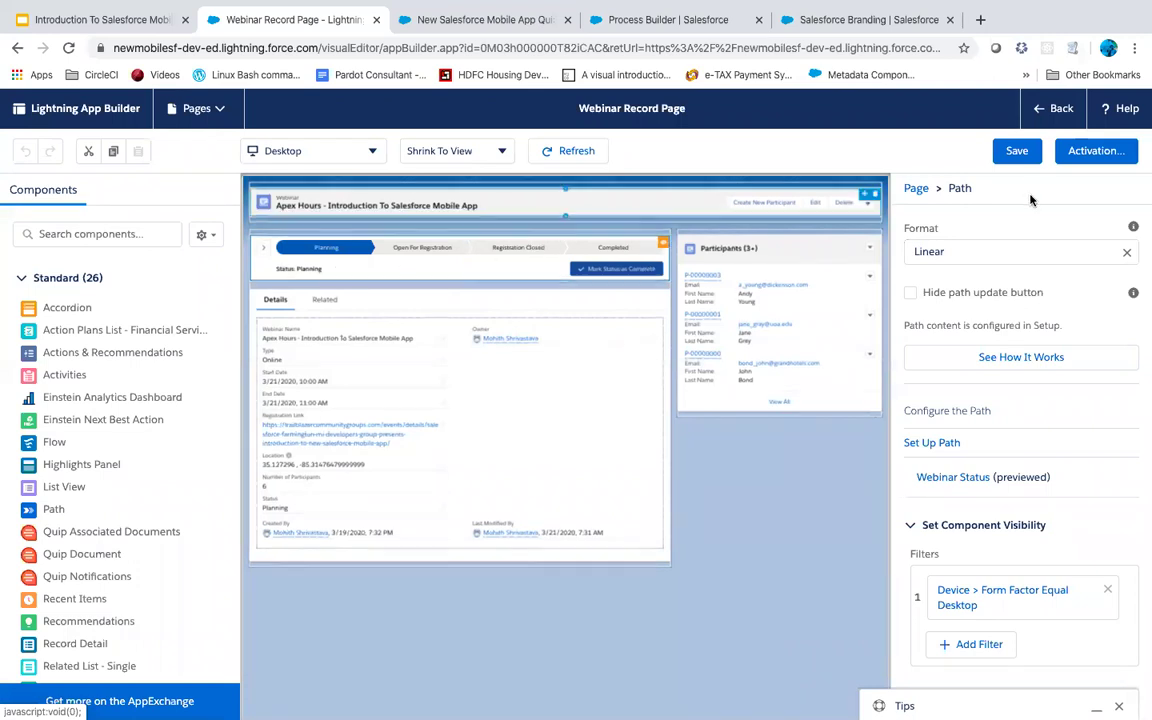
pyautogui.click(1052, 110)
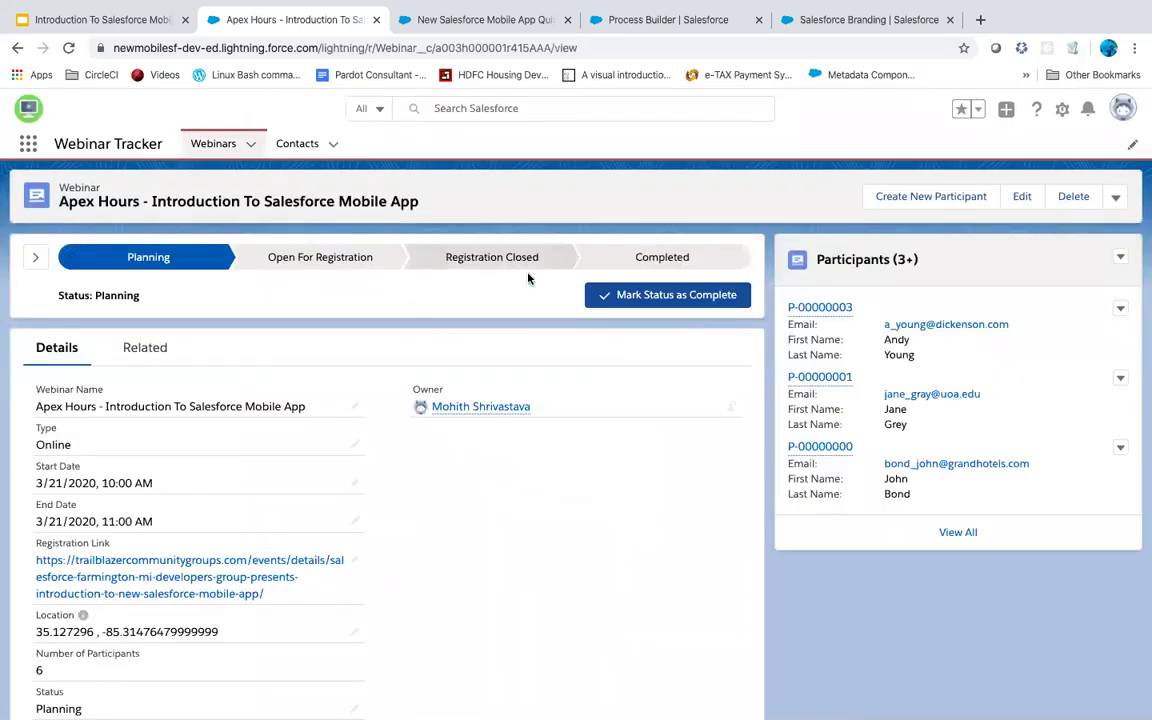
# Reopen the Apex Hours webinar page in Lightning App Builder via the Setup gear's Edit Page
pyautogui.click(1062, 109)
pyautogui.click(985, 292)
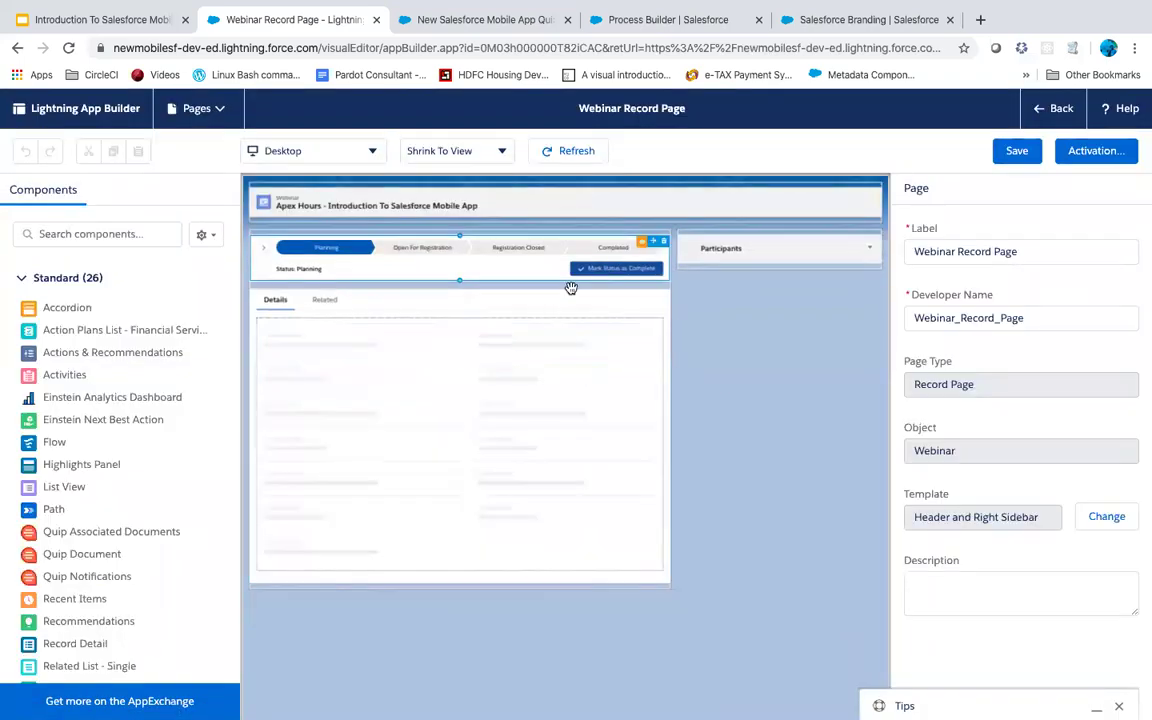
# Give the Path component a Device > Form Factor Equal Desktop visibility filter
pyautogui.click(511, 262)
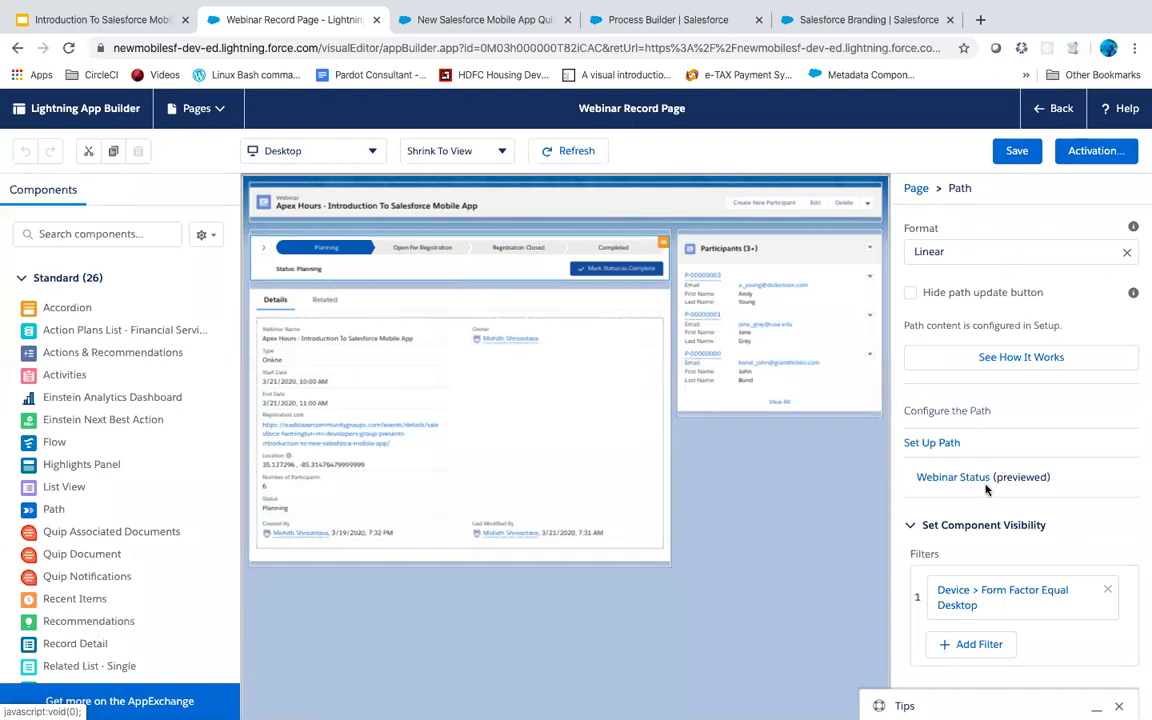
pyautogui.click(965, 593)
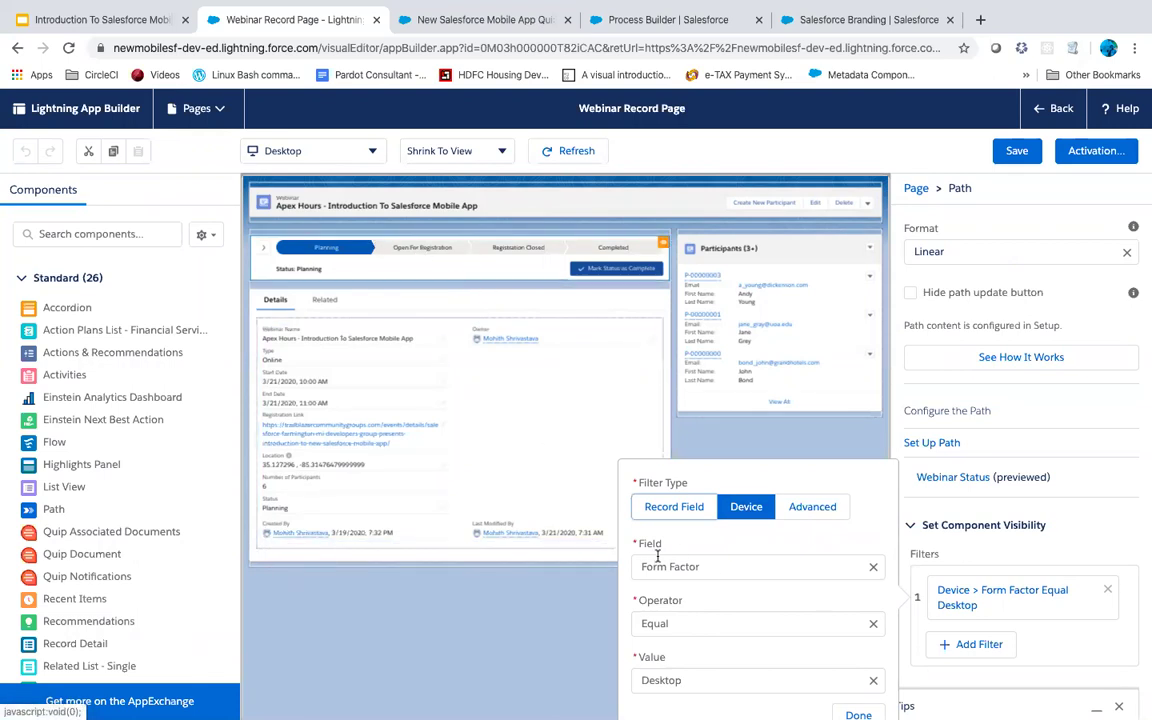
pyautogui.click(858, 714)
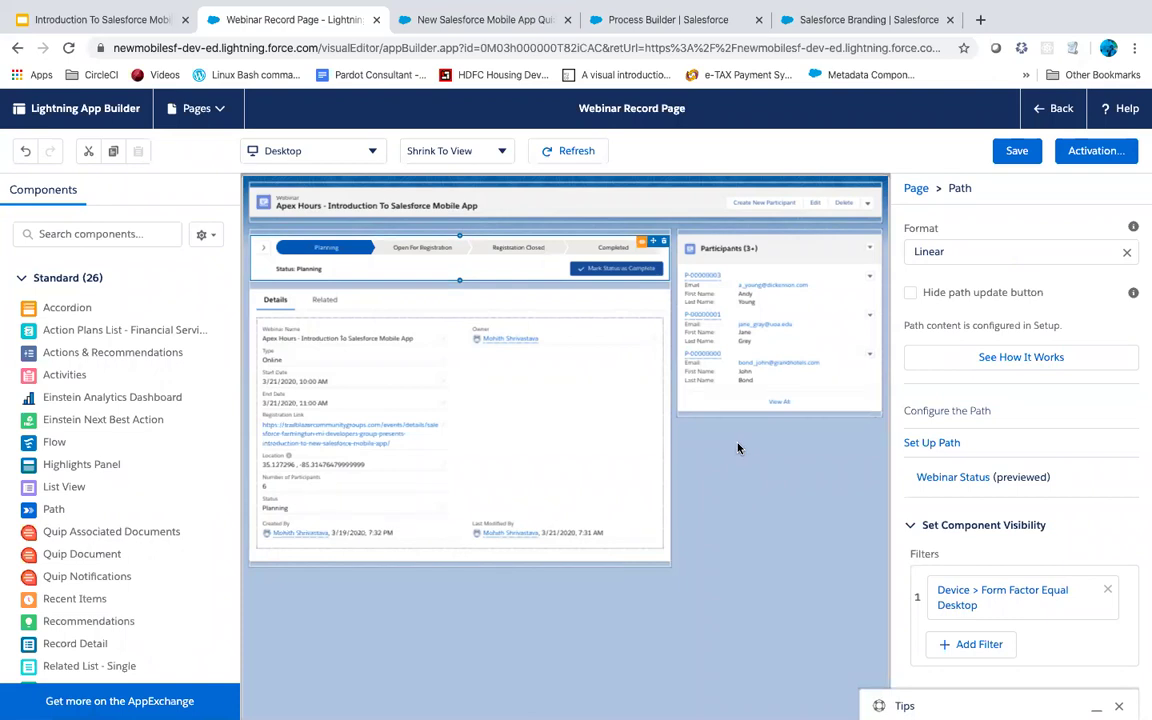
pyautogui.hotkey('ctrl', 'Left')
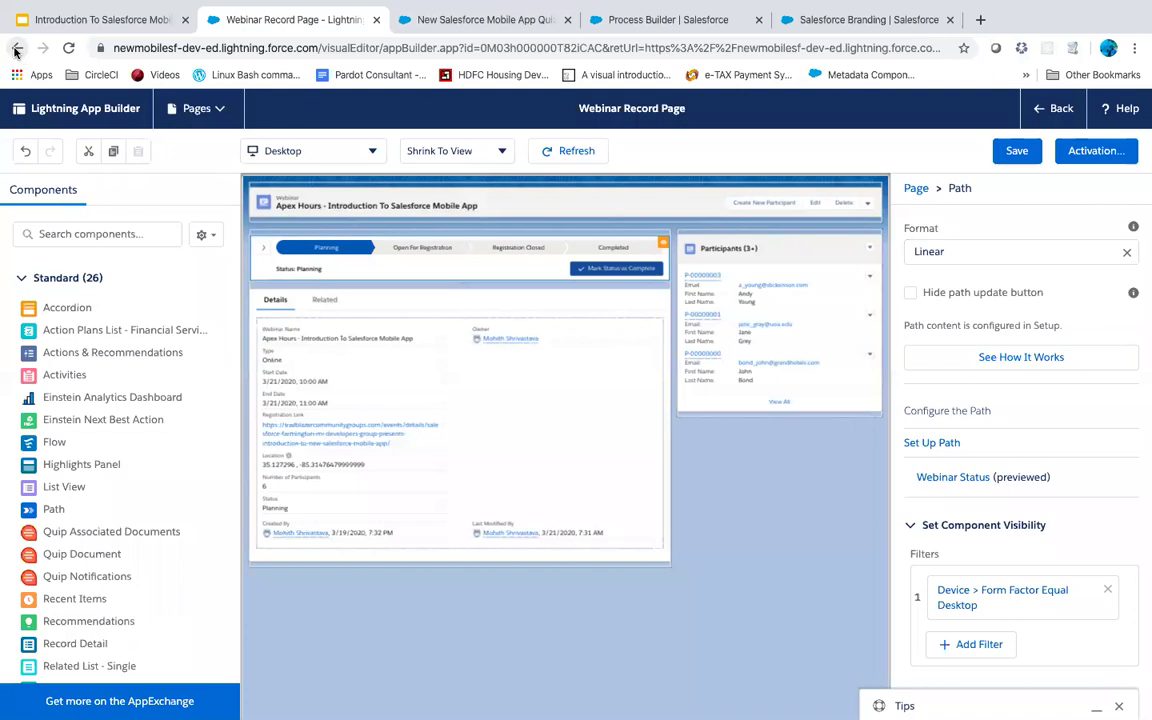
pyautogui.click(17, 47)
# Leave the builder and open the first participant's record from the Apex Hours Participants list
pyautogui.click(695, 248)
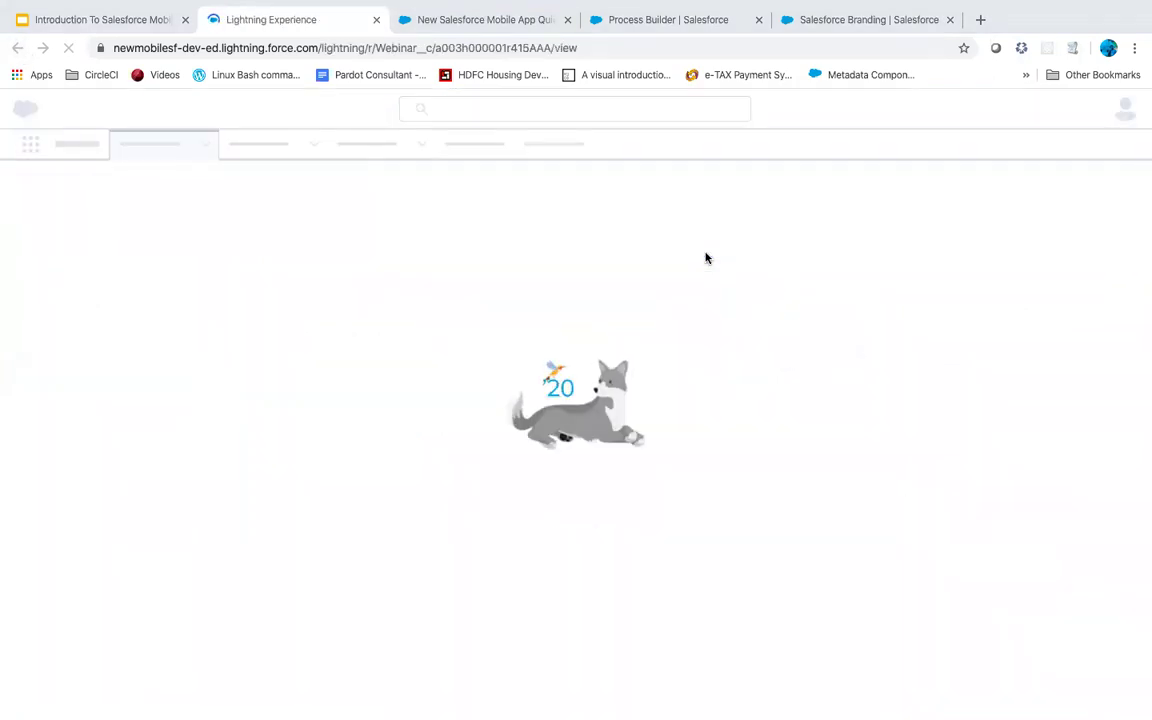
pyautogui.hotkey('ctrl', 'Left')
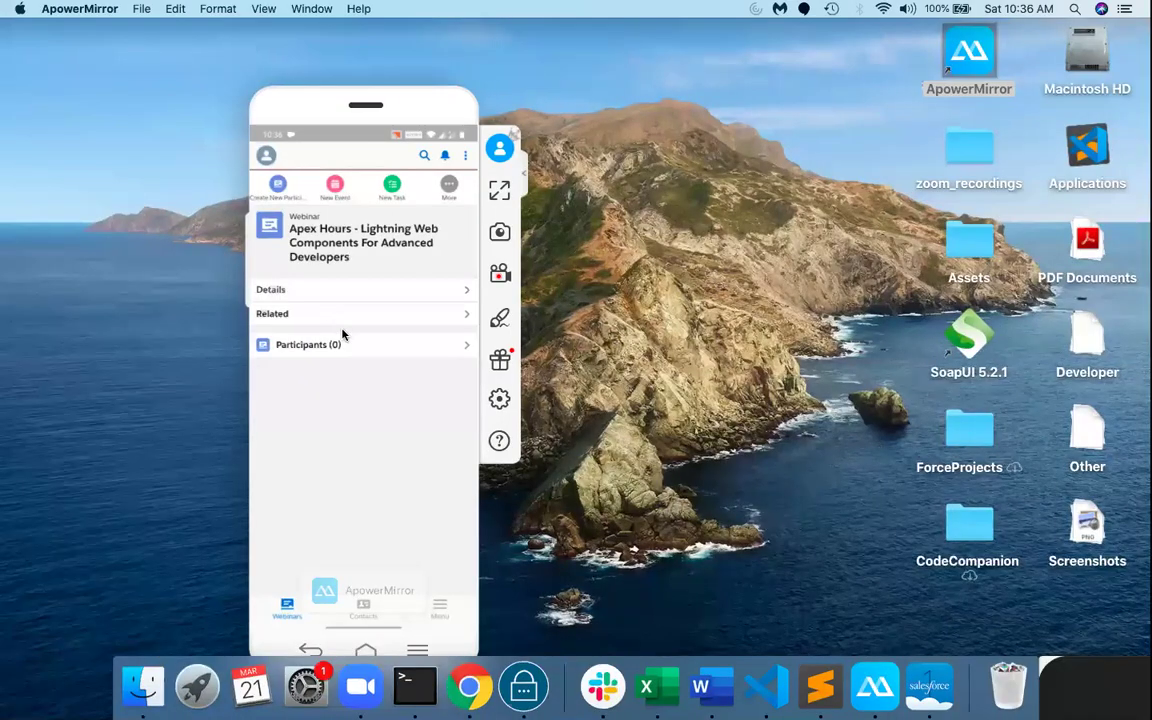
pyautogui.hotkey('ctrl', 'Right')
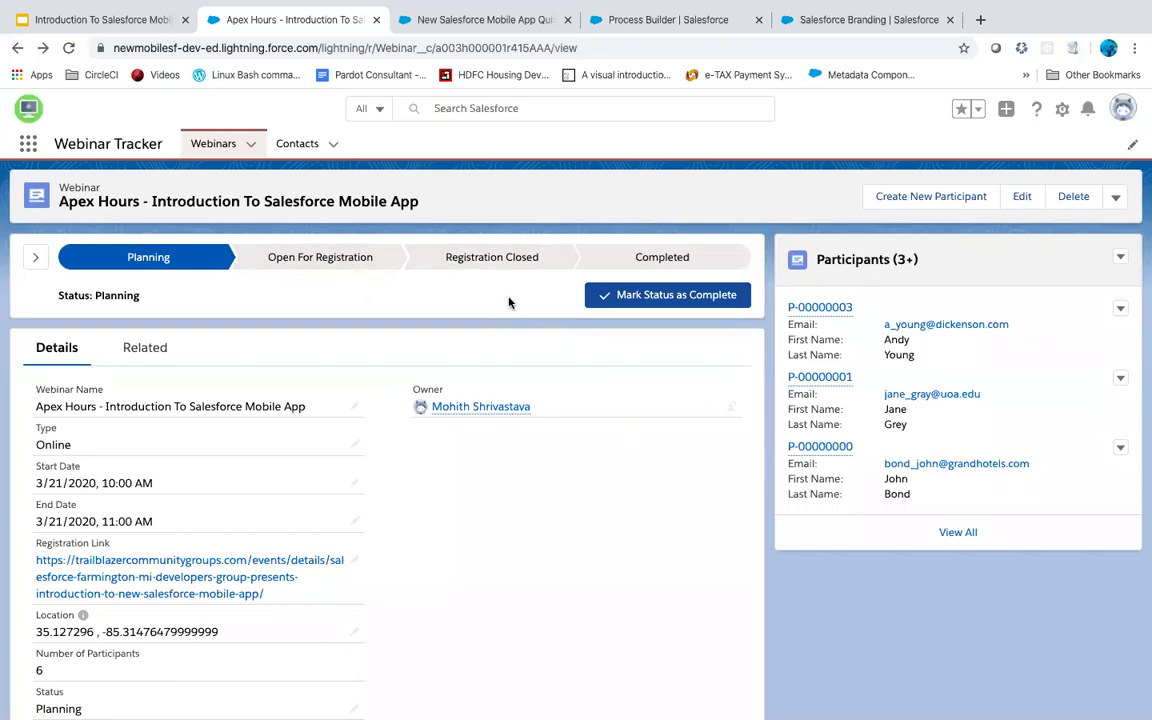
pyautogui.click(819, 307)
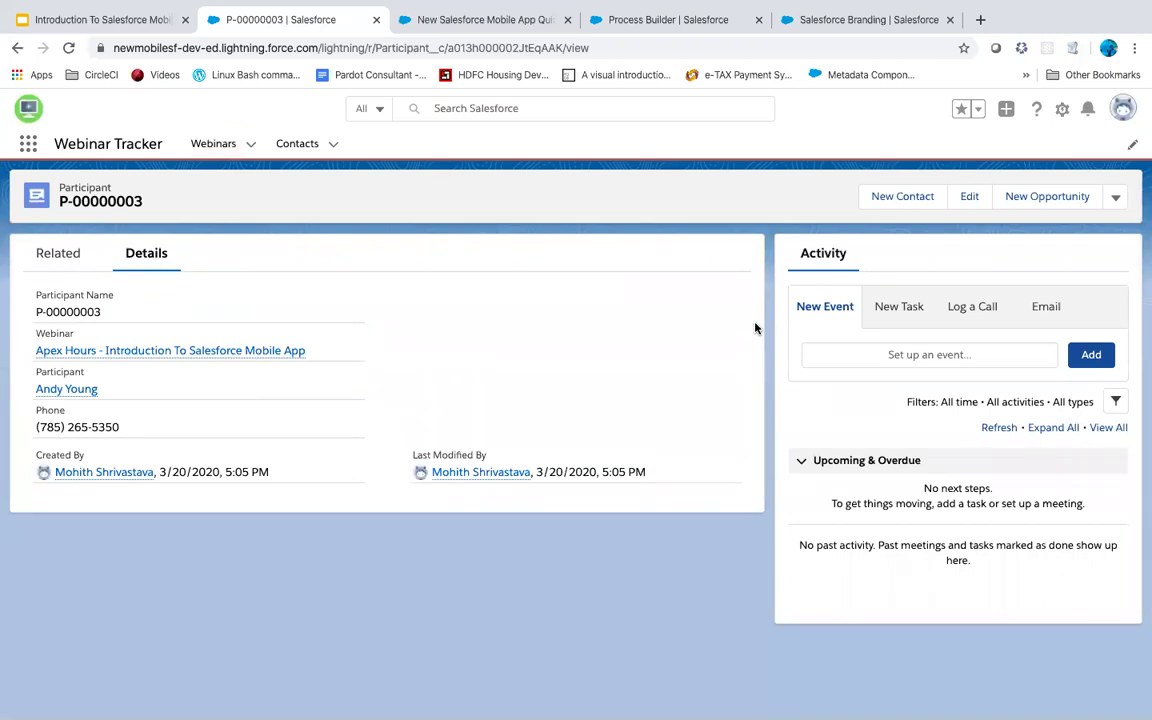
# Open the Participant Record Page in Lightning App Builder using the Setup gear's Edit Page
pyautogui.click(73, 258)
pyautogui.click(156, 259)
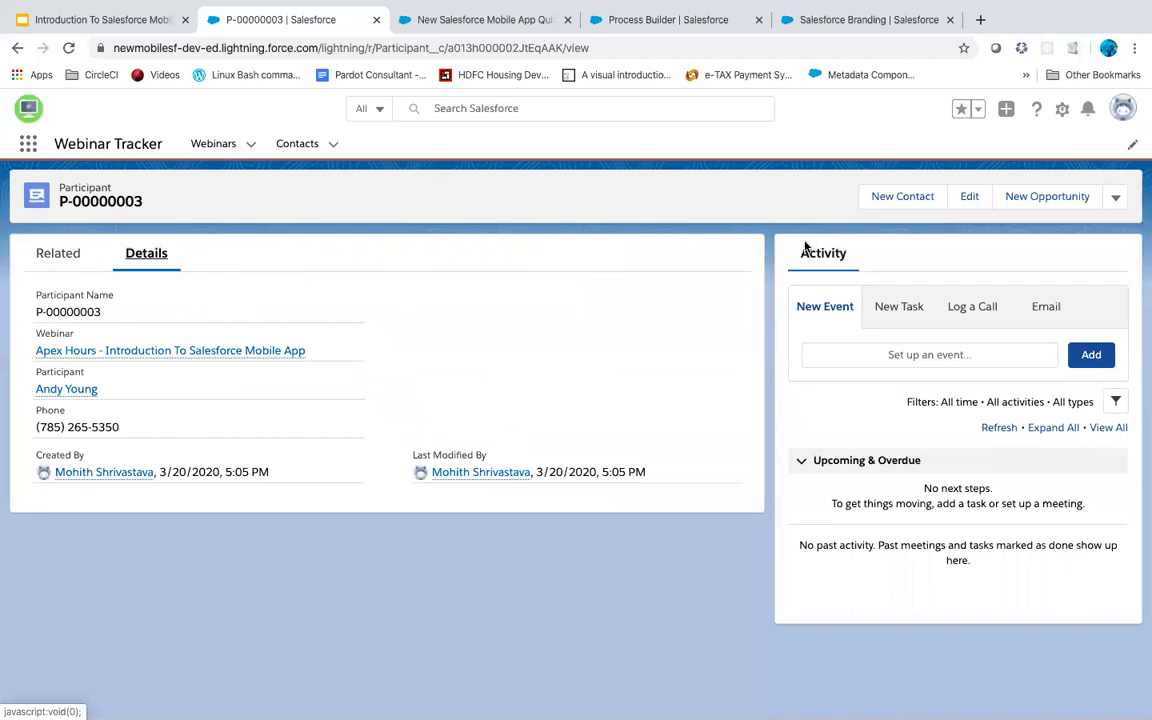
pyautogui.click(1062, 109)
pyautogui.click(975, 291)
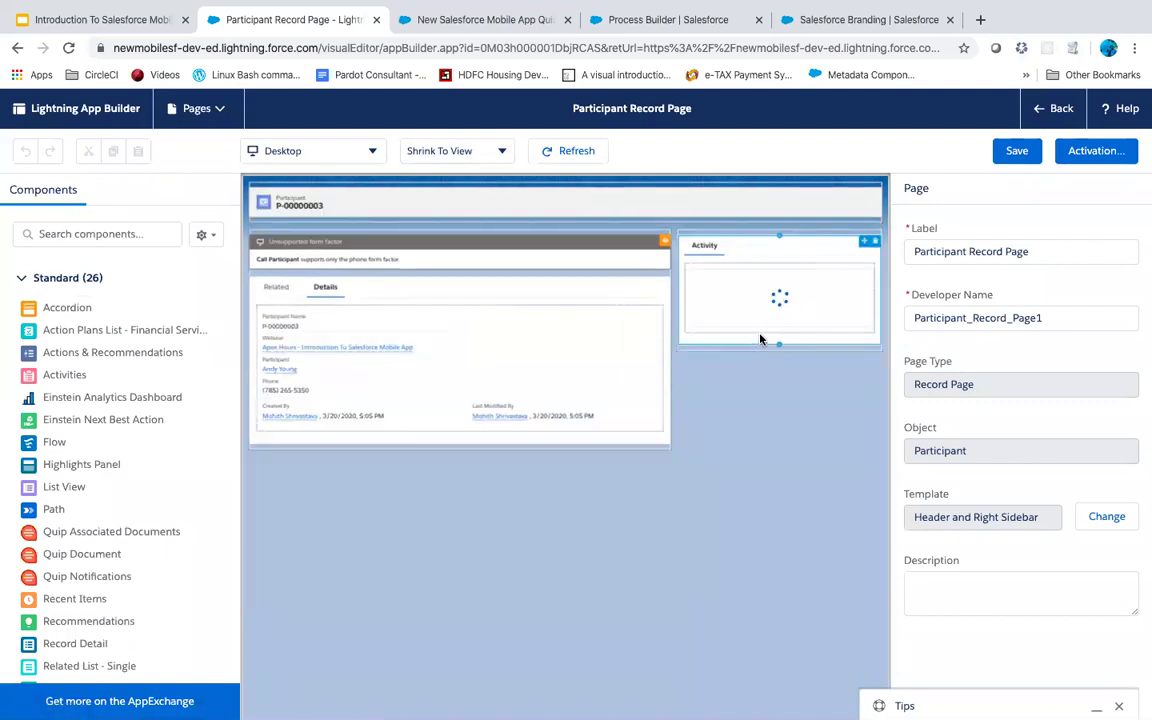
# Inspect the Call Participant component's phone-only visibility filter, then switch to the desktop phone mirror
pyautogui.click(600, 262)
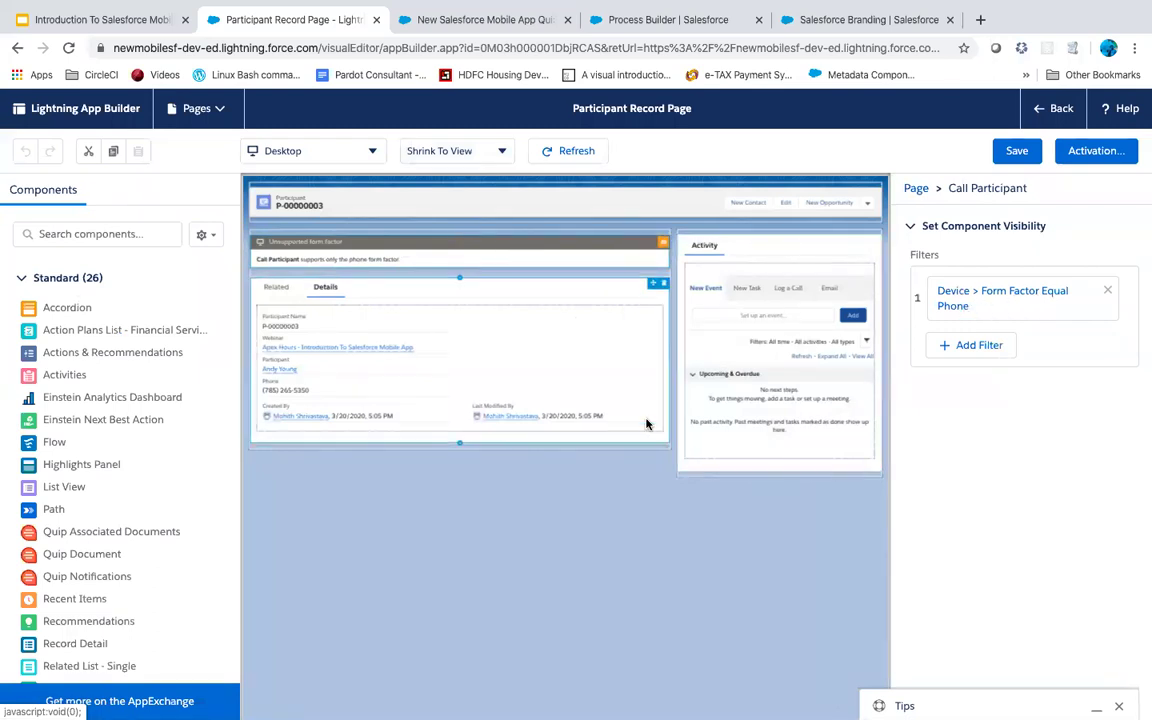
pyautogui.hotkey('ctrl', 'Left')
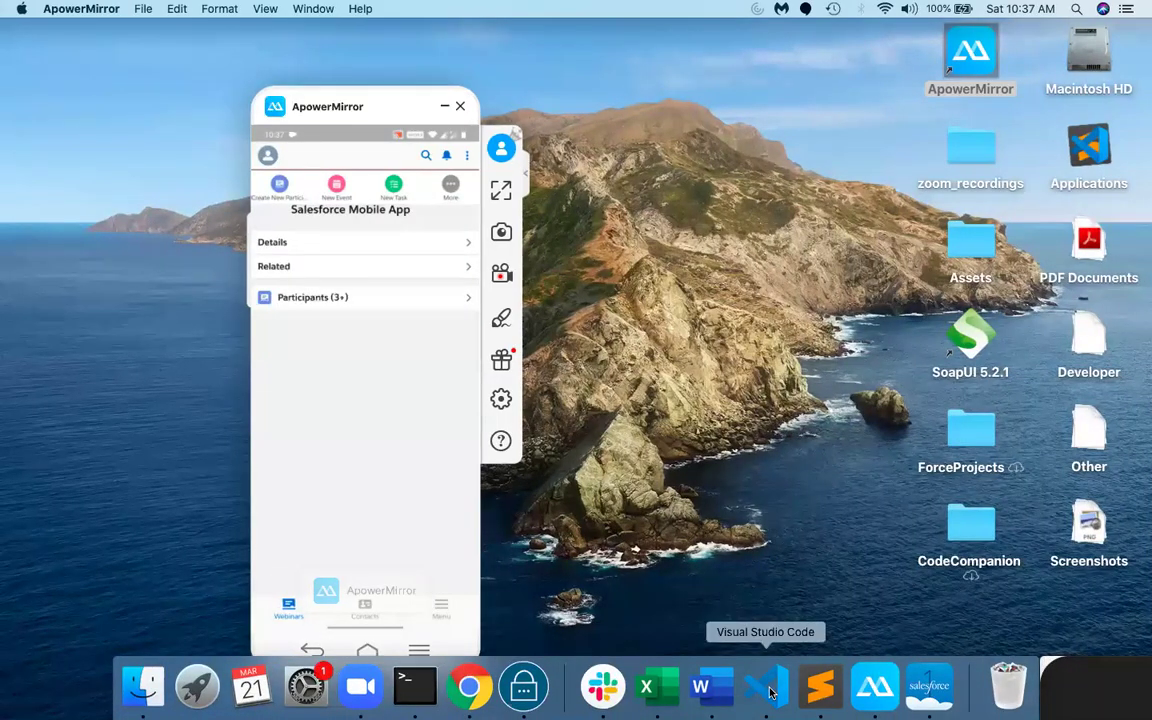
# Bring VS Code full screen and open the recent sfmobileapexhour project
pyautogui.click(770, 692)
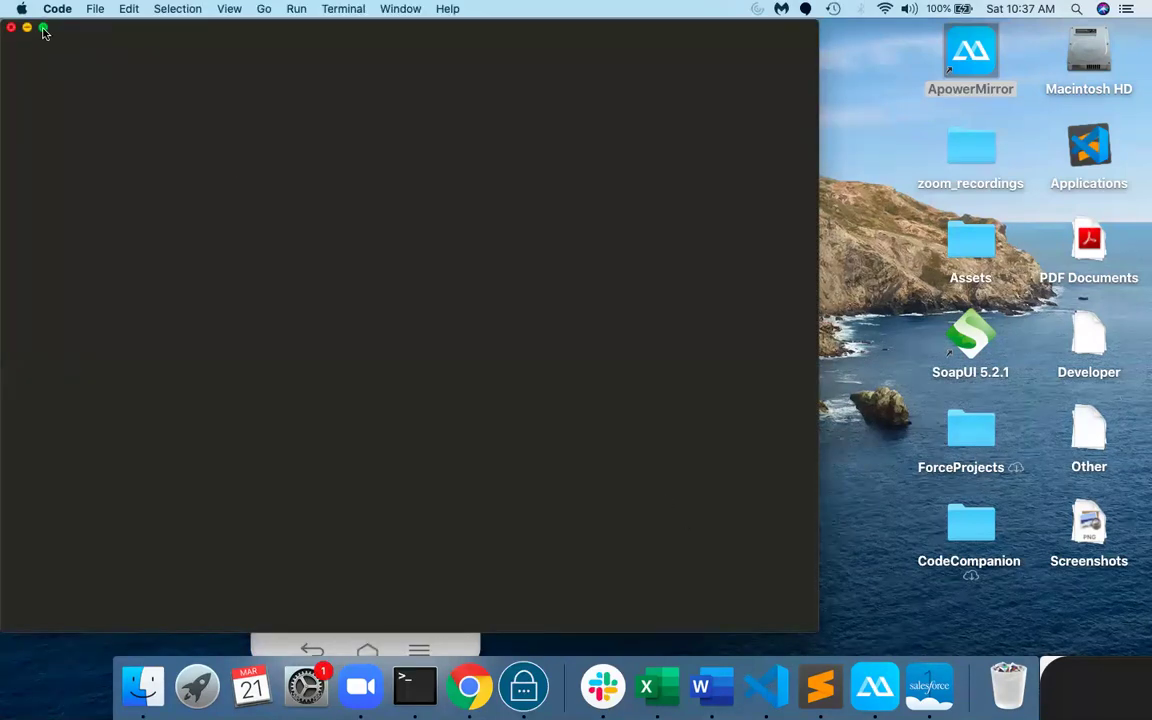
pyautogui.click(43, 28)
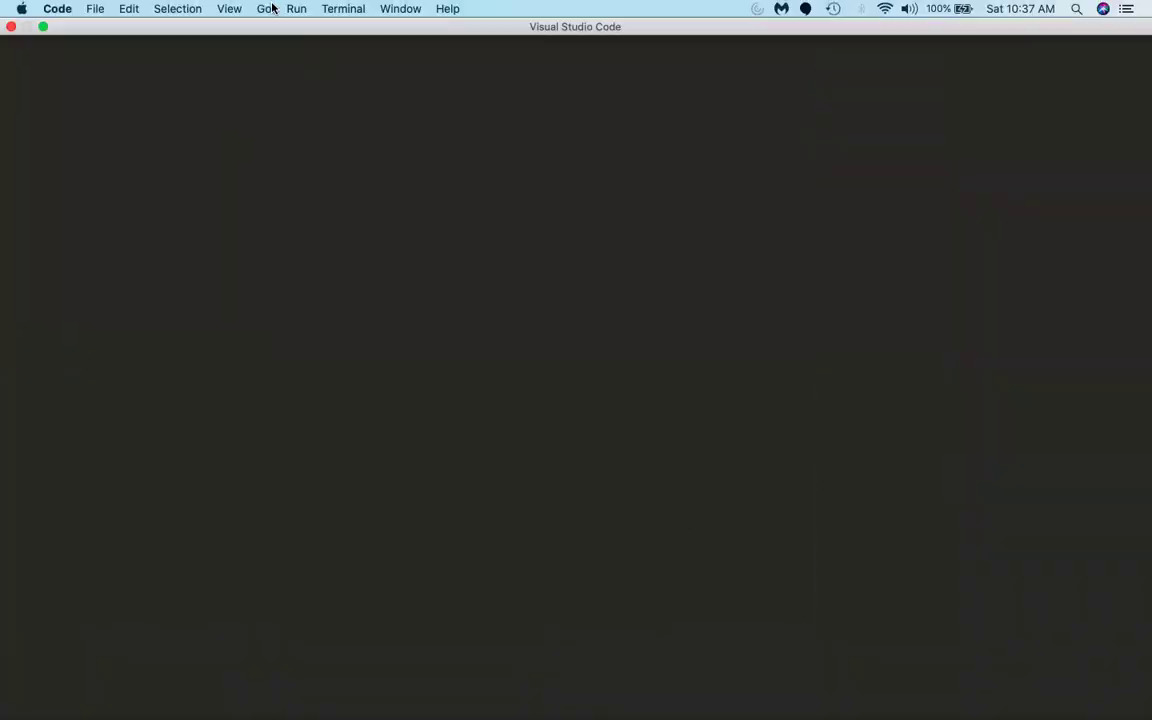
pyautogui.click(96, 10)
pyautogui.moveTo(173, 96)
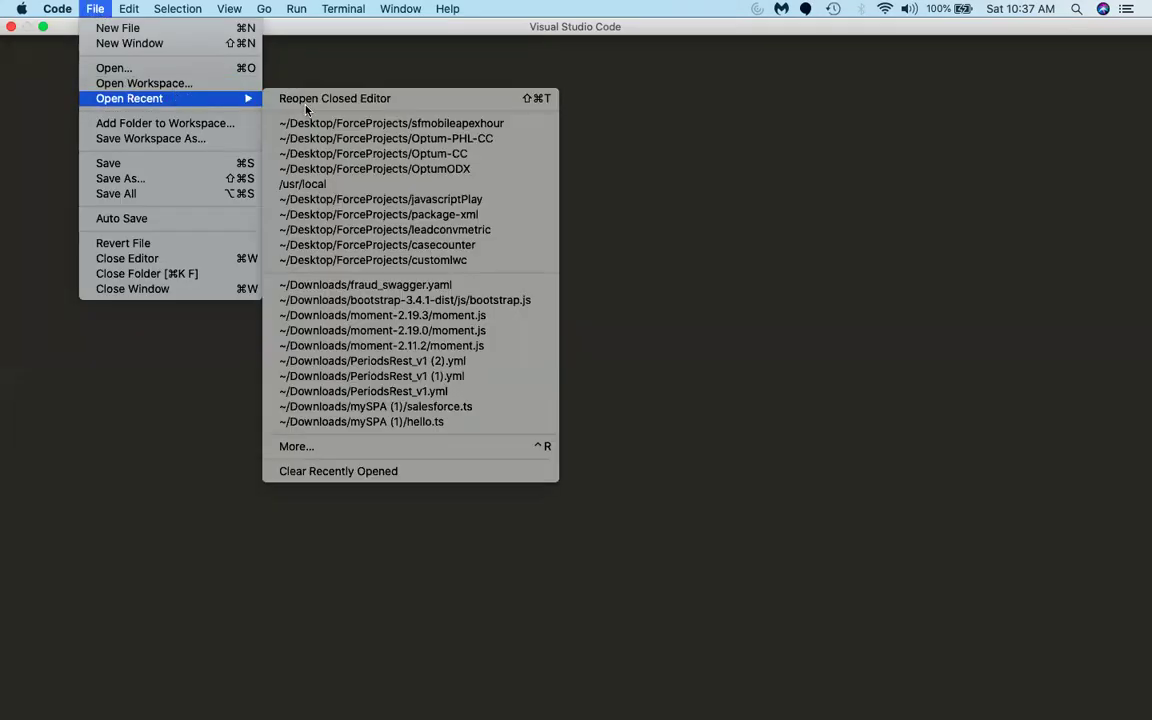
pyautogui.click(375, 123)
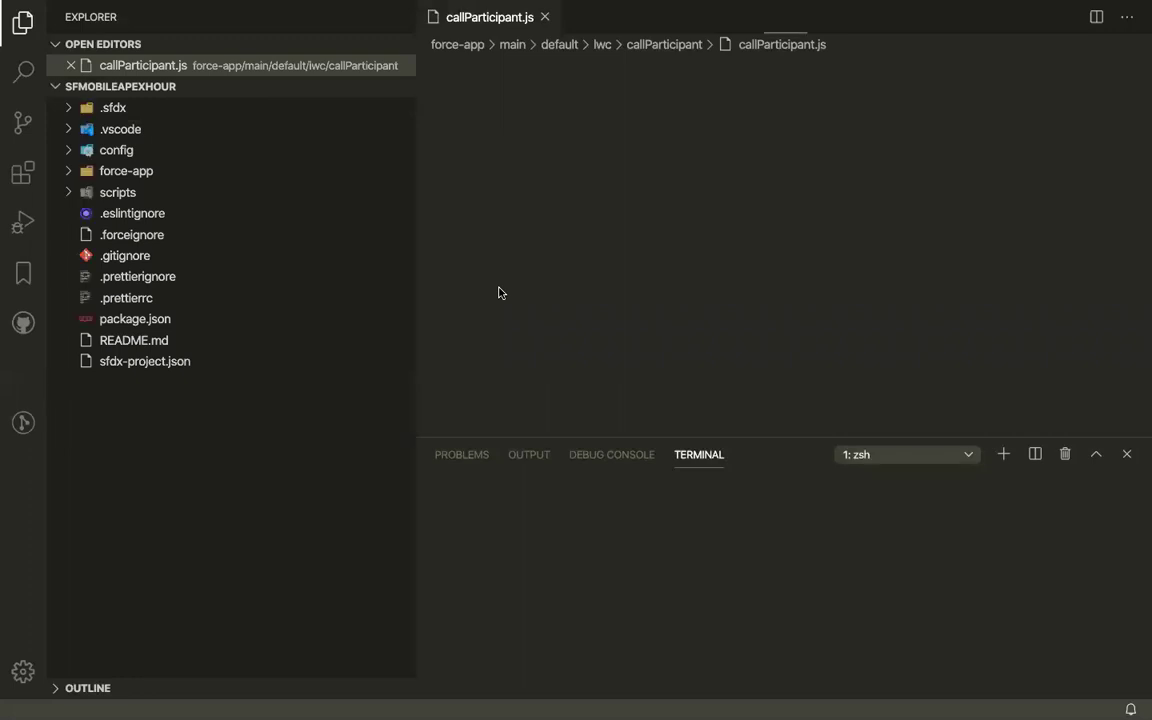
# Review callParticipant.js, which wires getRecord to the Participant__c.Phone__c field
pyautogui.hotkey('ctrl', 'Right')
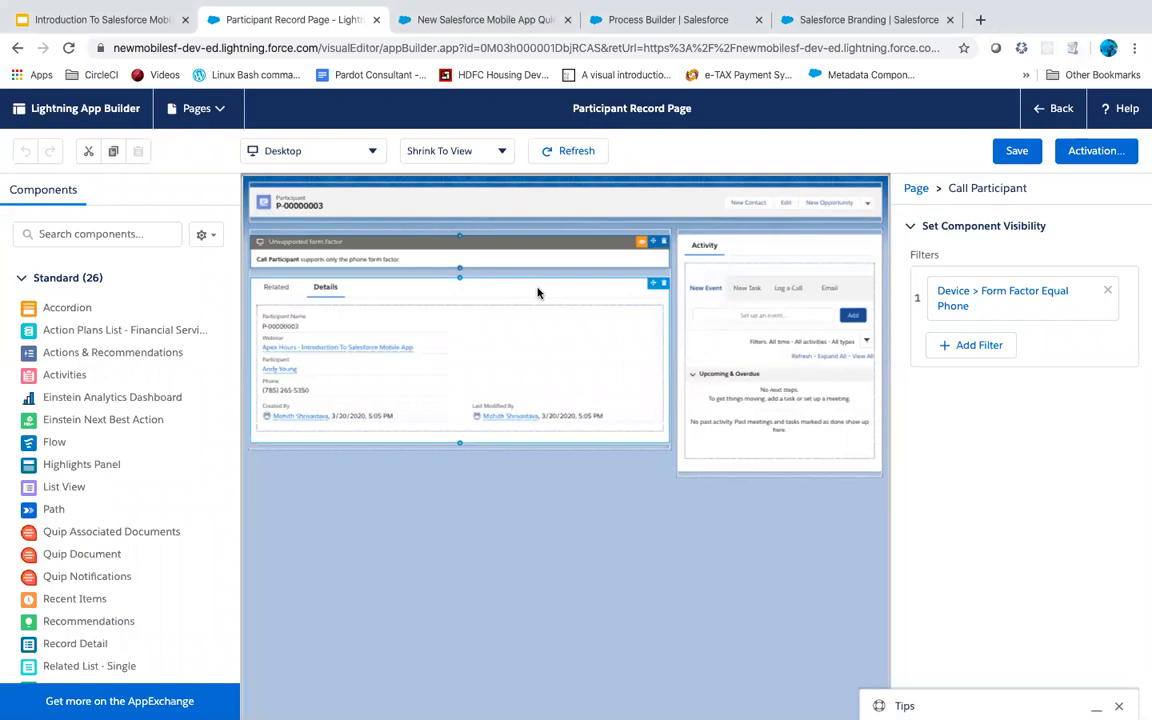
pyautogui.hotkey('ctrl', 'Left')
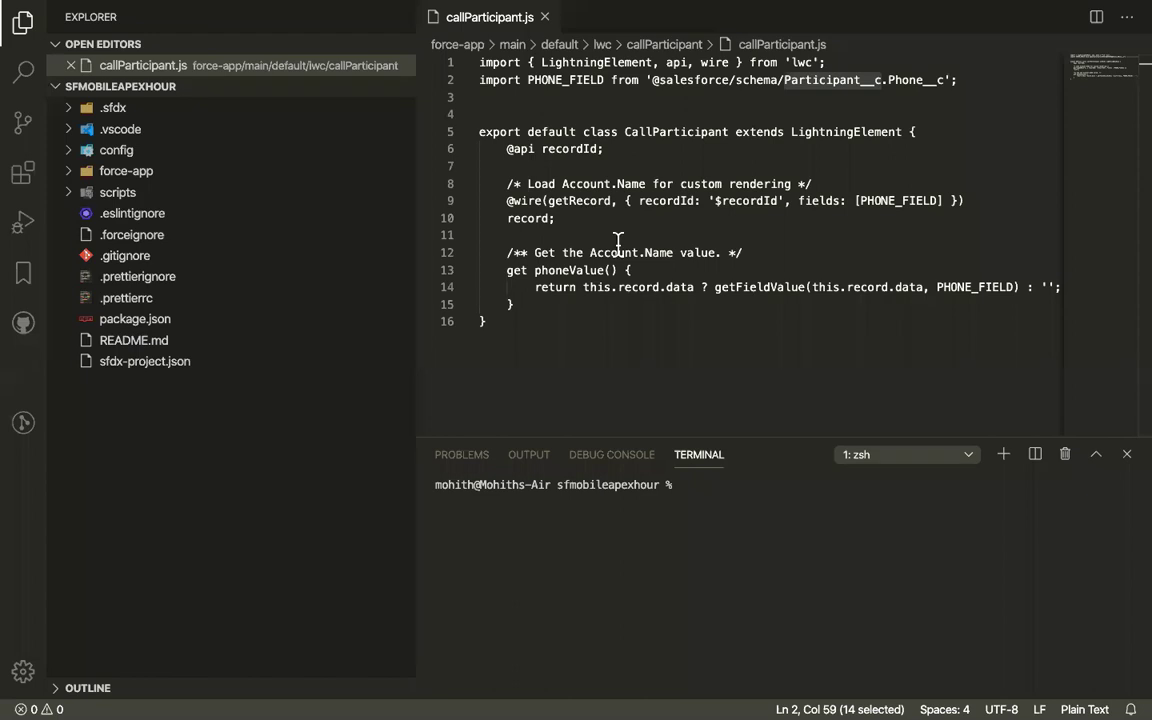
pyautogui.click(617, 243)
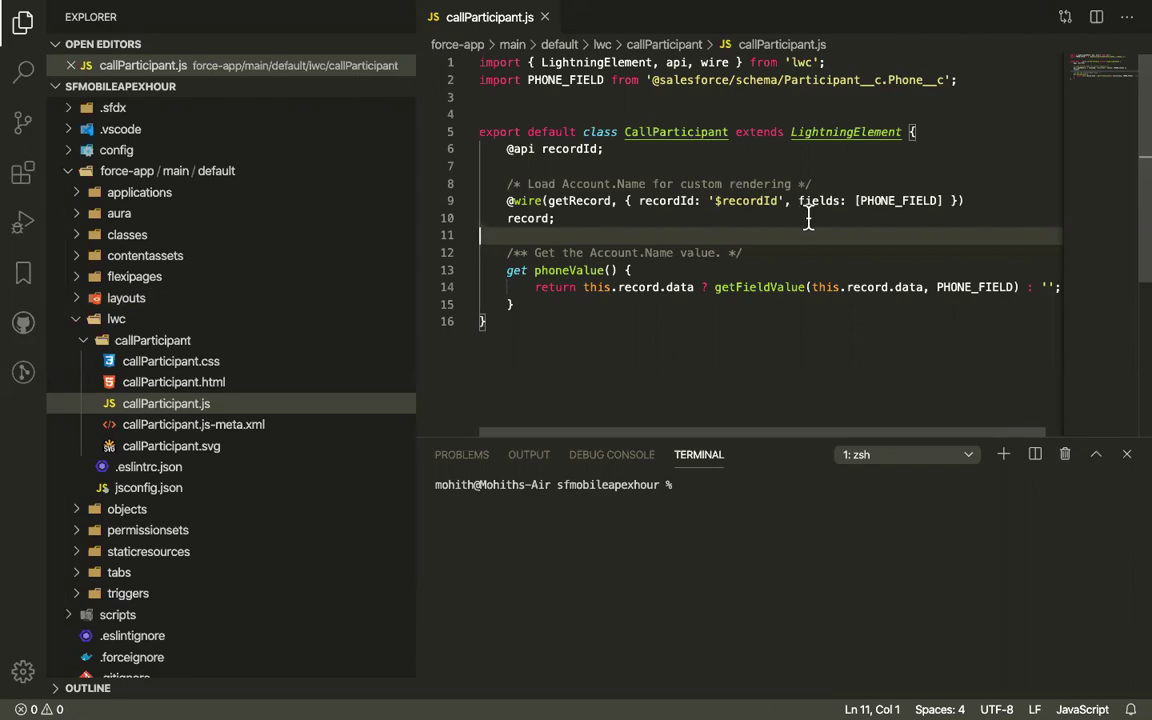
pyautogui.hotkey('ctrl', 'Right')
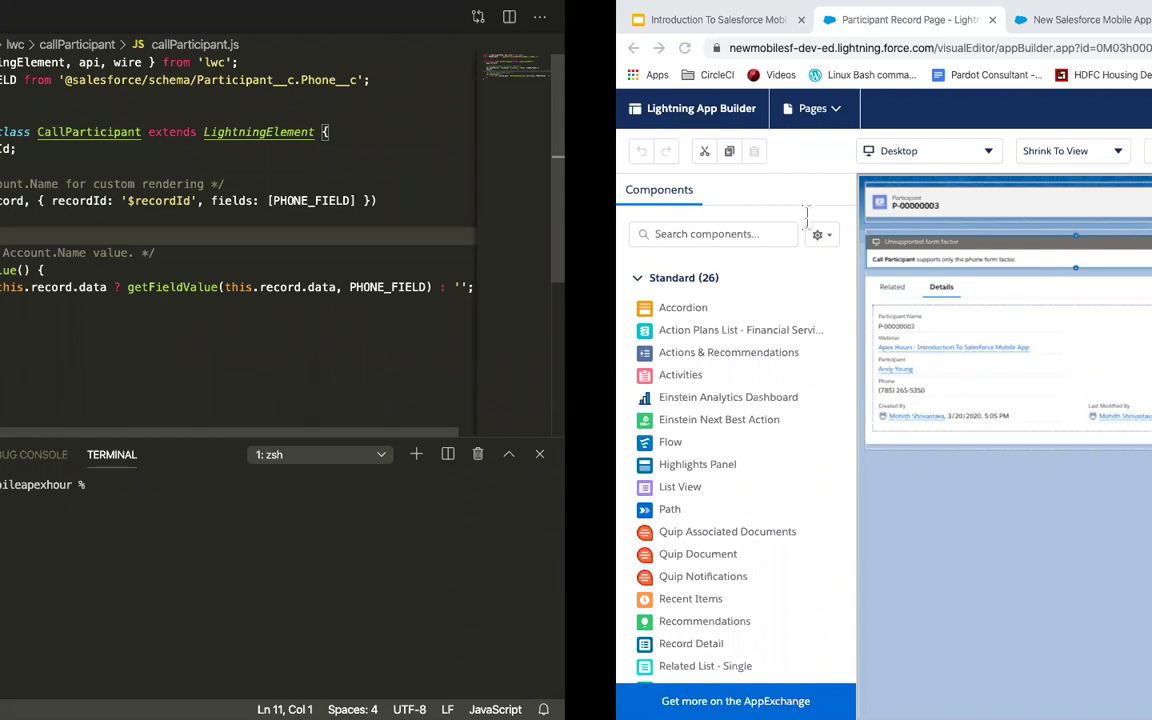
# Review callParticipant.html, then the lightning__RecordPage target in callParticipant.js-meta.xml
pyautogui.click(205, 383)
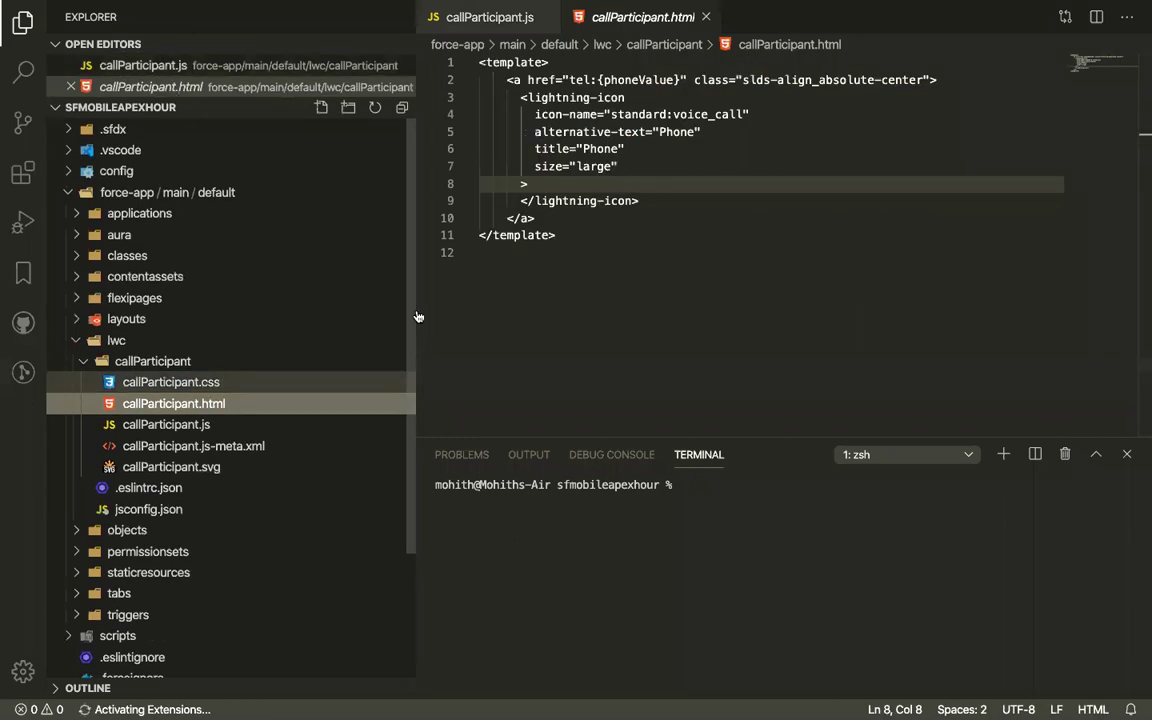
pyautogui.moveTo(165, 382); pyautogui.dragTo(592, 158)
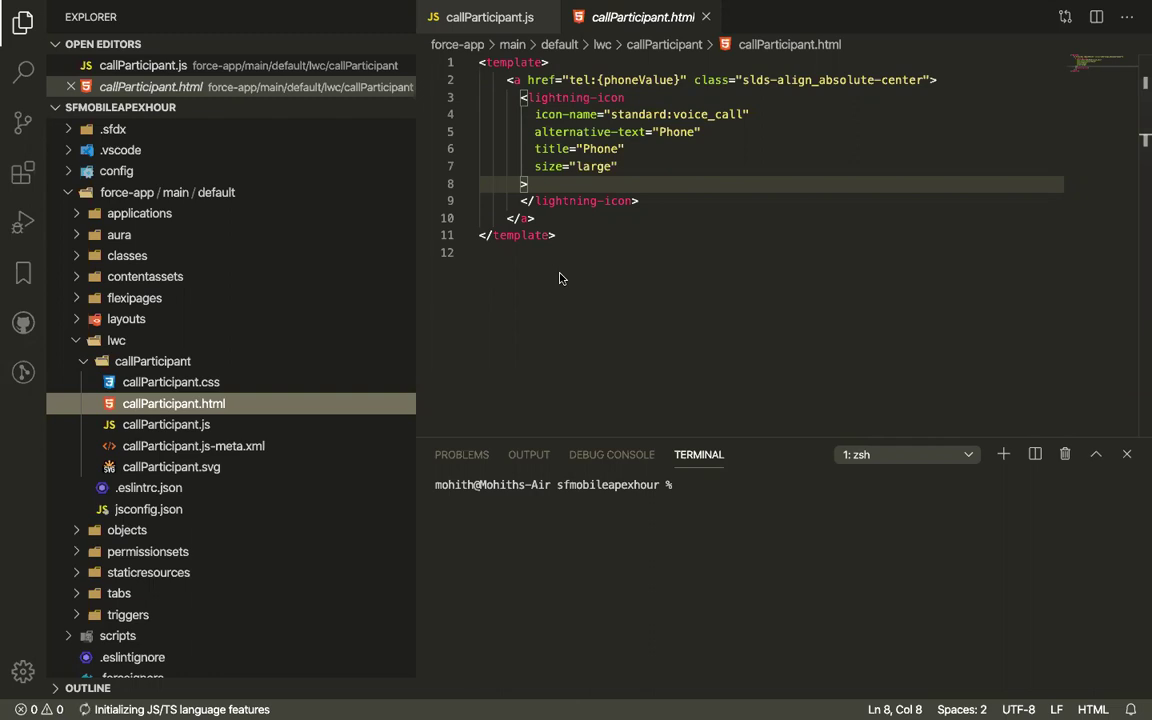
pyautogui.click(194, 449)
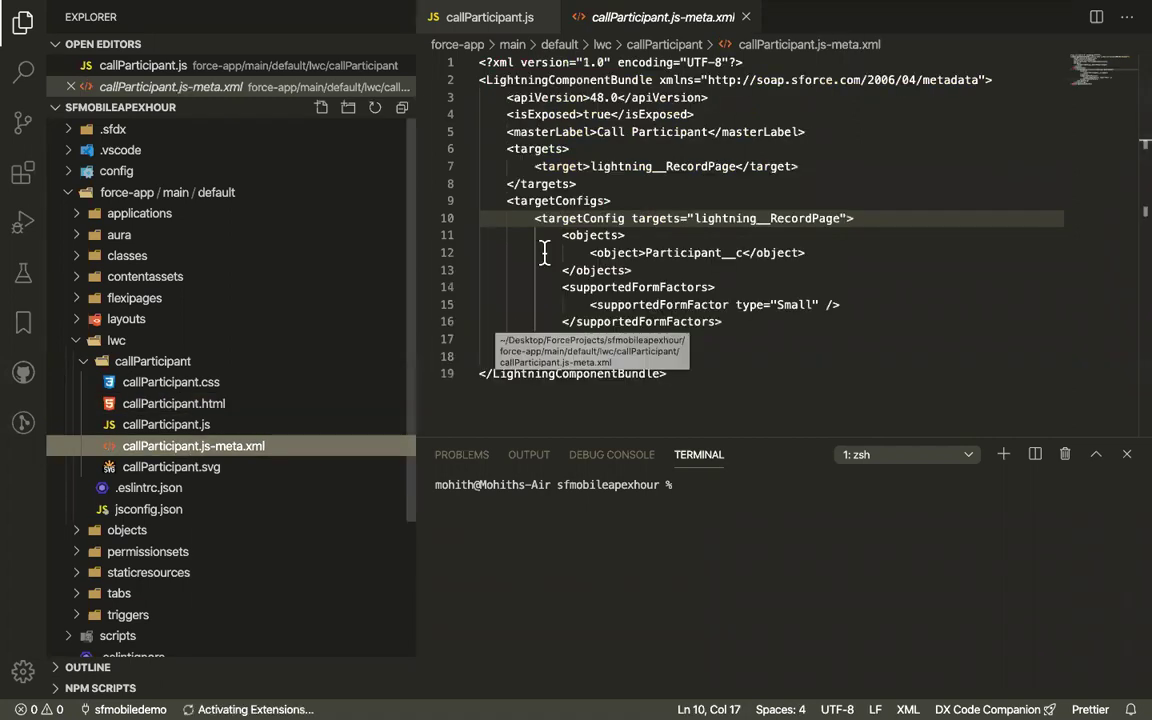
pyautogui.click(619, 166)
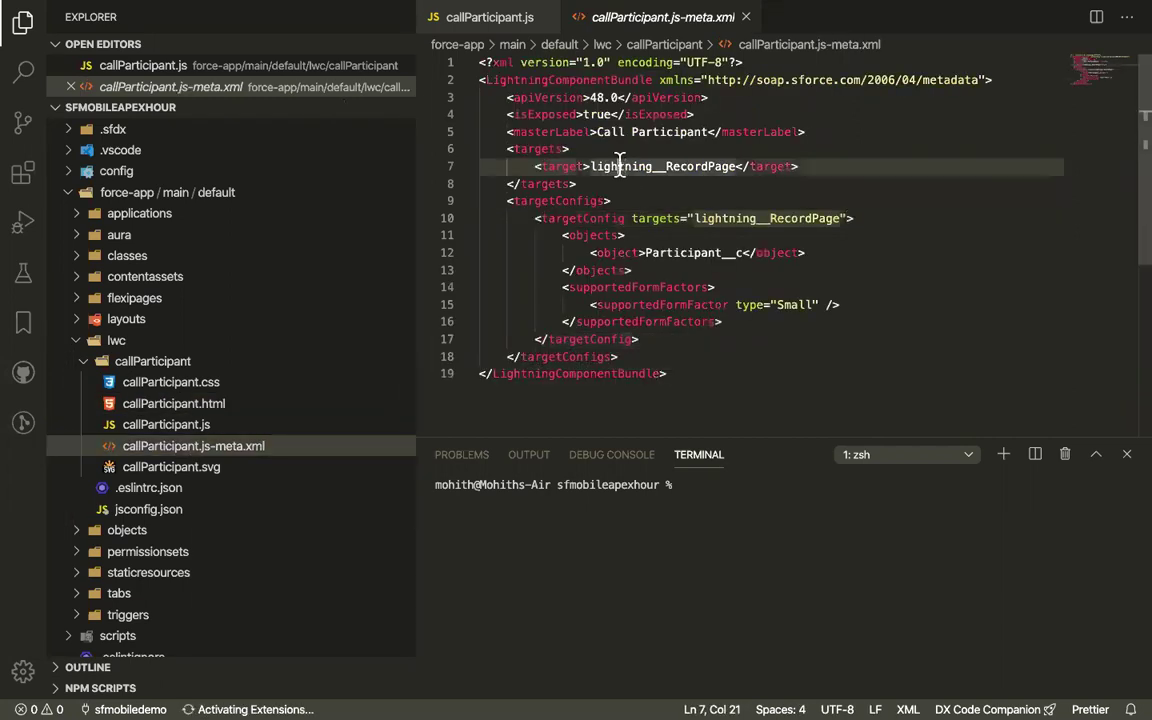
pyautogui.tripleClick(619, 166)
pyautogui.click(619, 168)
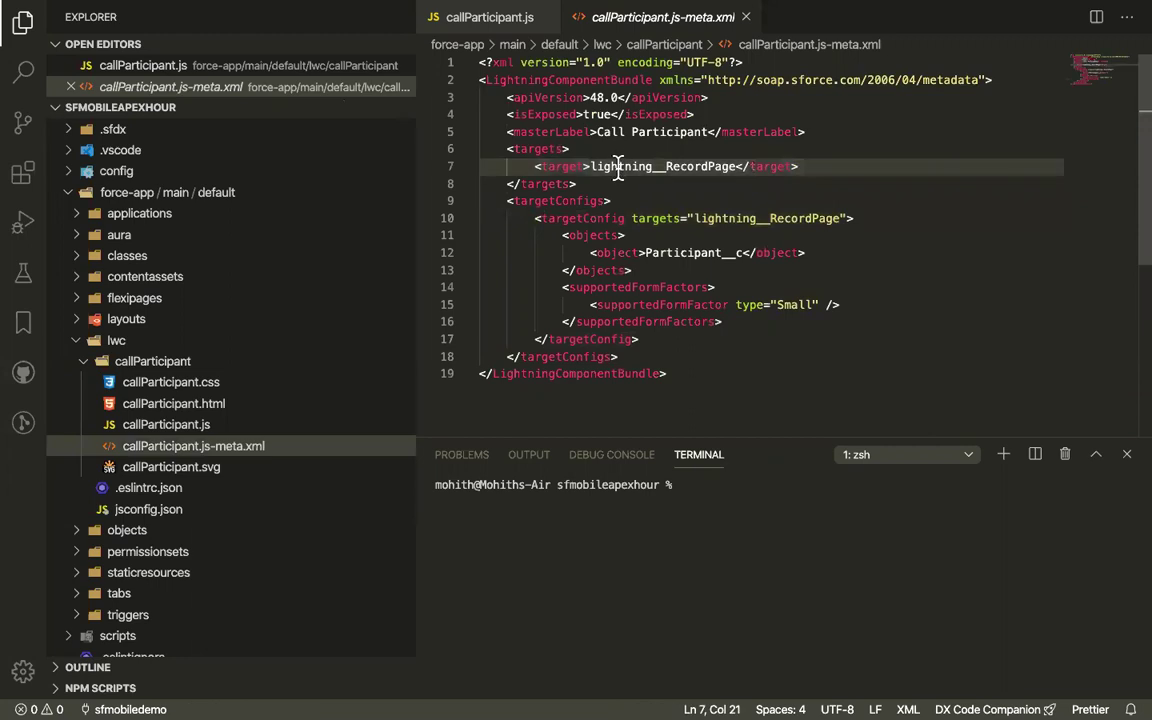
# Highlight the Participant__c objects block and Small supportedFormFactors within targetConfigs
pyautogui.doubleClick(572, 218)
pyautogui.moveTo(640, 270); pyautogui.dragTo(548, 238)
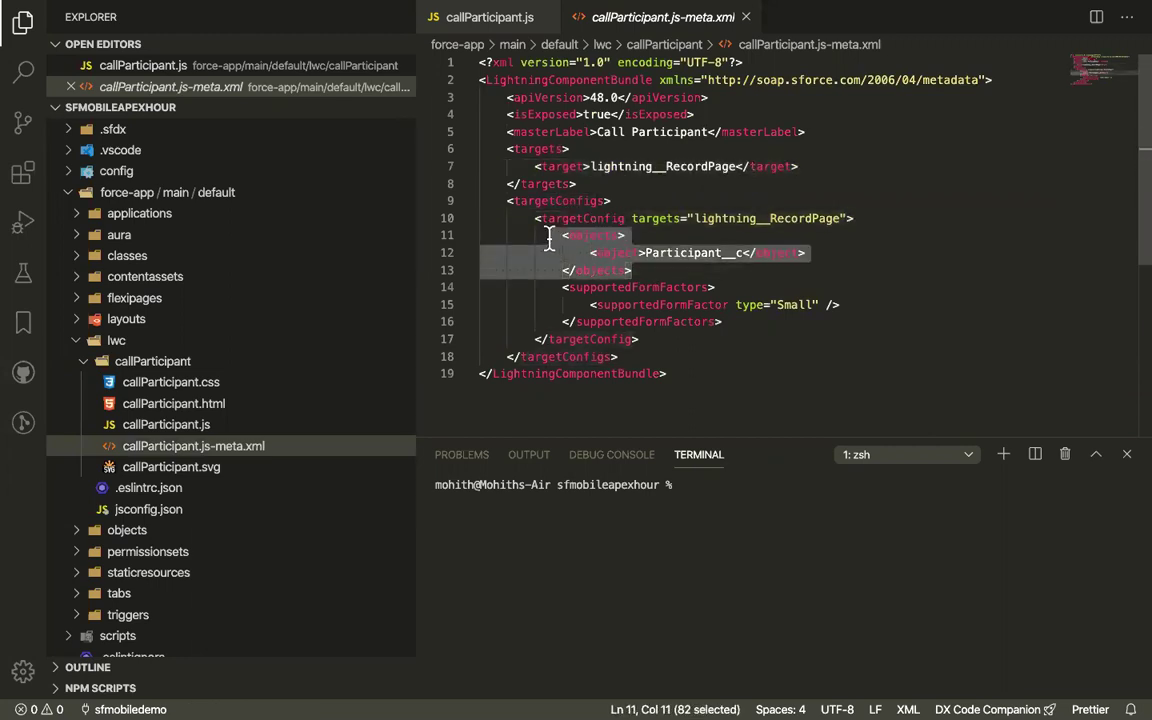
pyautogui.click(553, 287)
pyautogui.moveTo(553, 287); pyautogui.dragTo(736, 320)
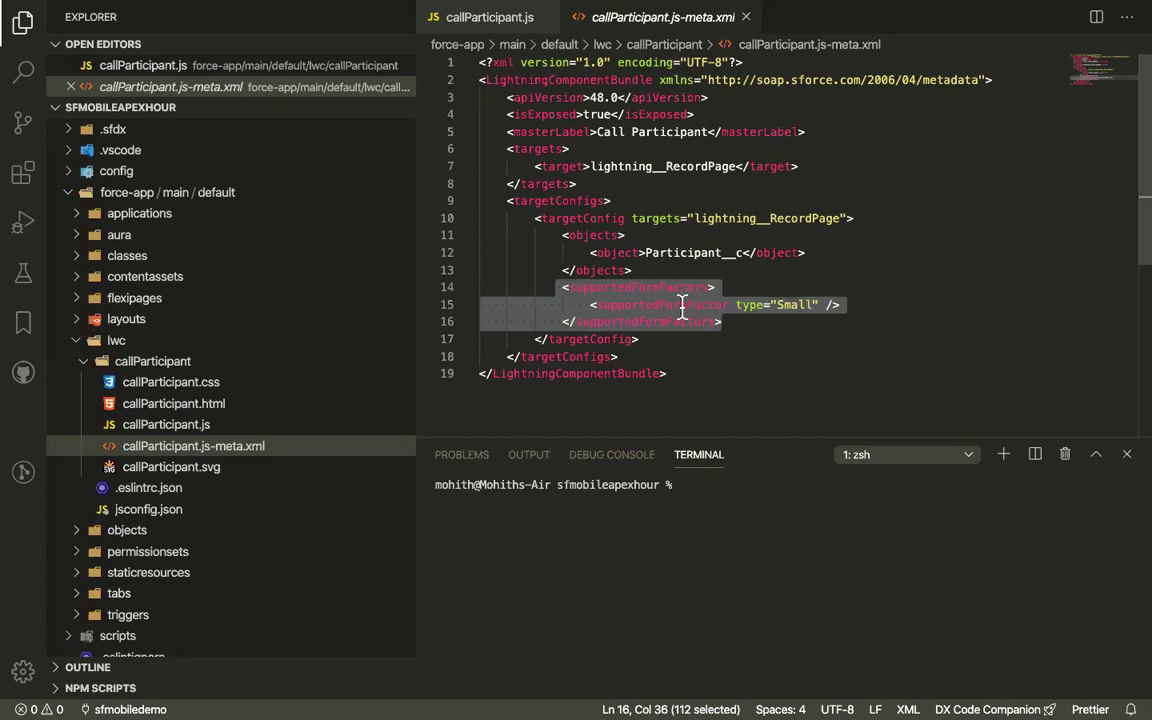
pyautogui.doubleClick(795, 304)
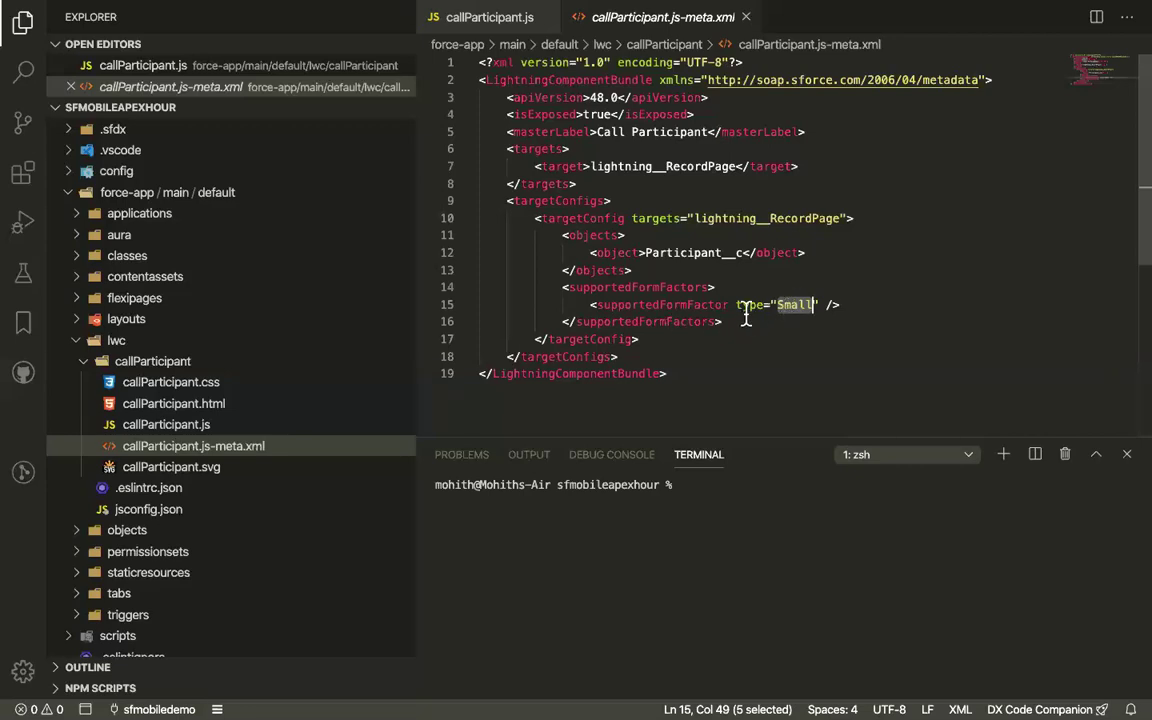
pyautogui.moveTo(745, 315); pyautogui.dragTo(506, 283)
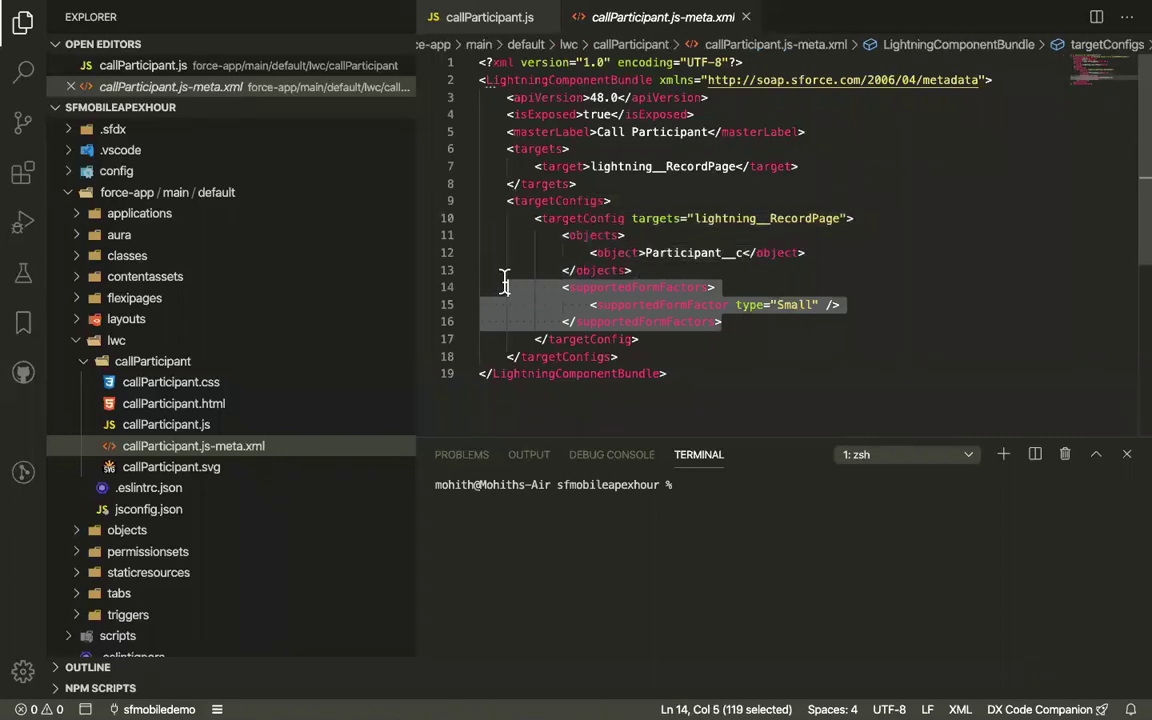
pyautogui.hotkey('ctrl', 'Right')
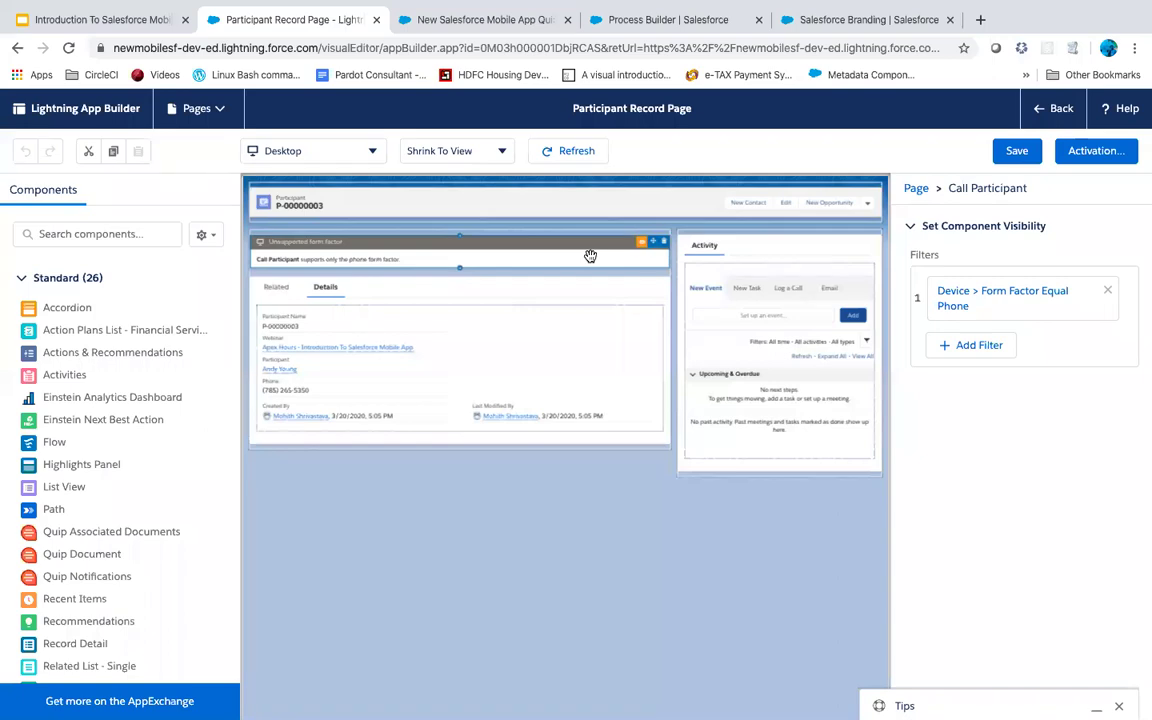
# Review Call Participant's Device Form Factor Equal Phone filter and close it
pyautogui.hotkey('ctrl', 'Left')
pyautogui.hotkey('ctrl', 'Right')
pyautogui.click(1008, 302)
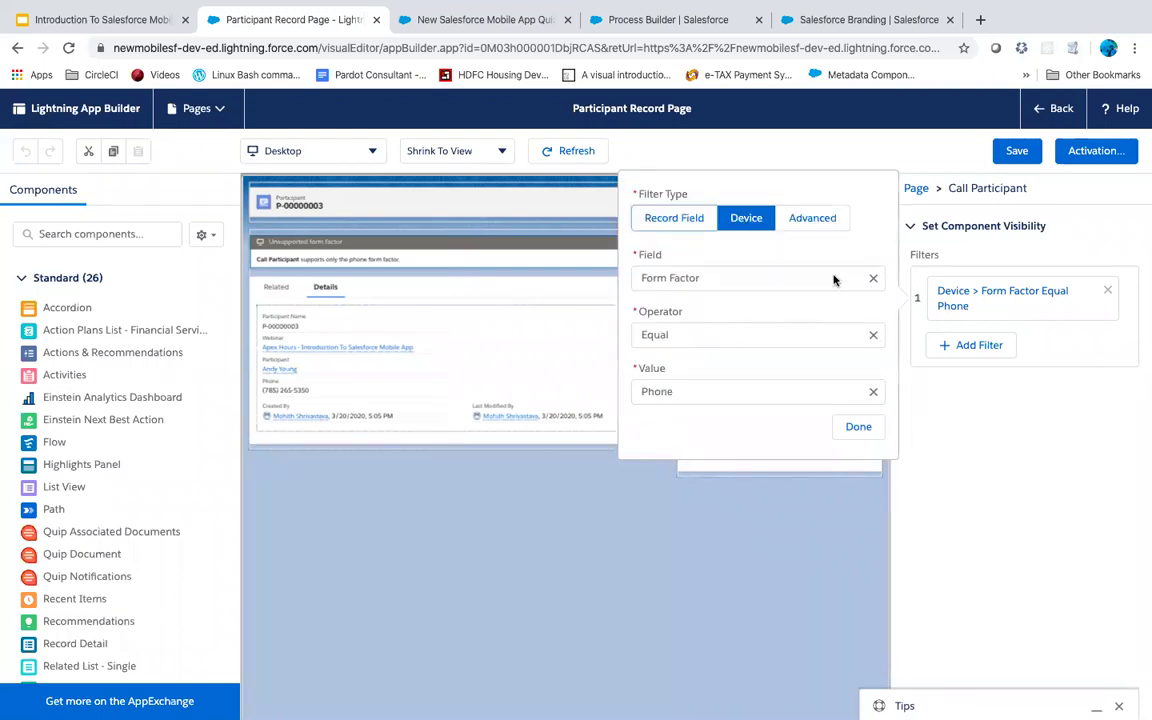
pyautogui.click(858, 426)
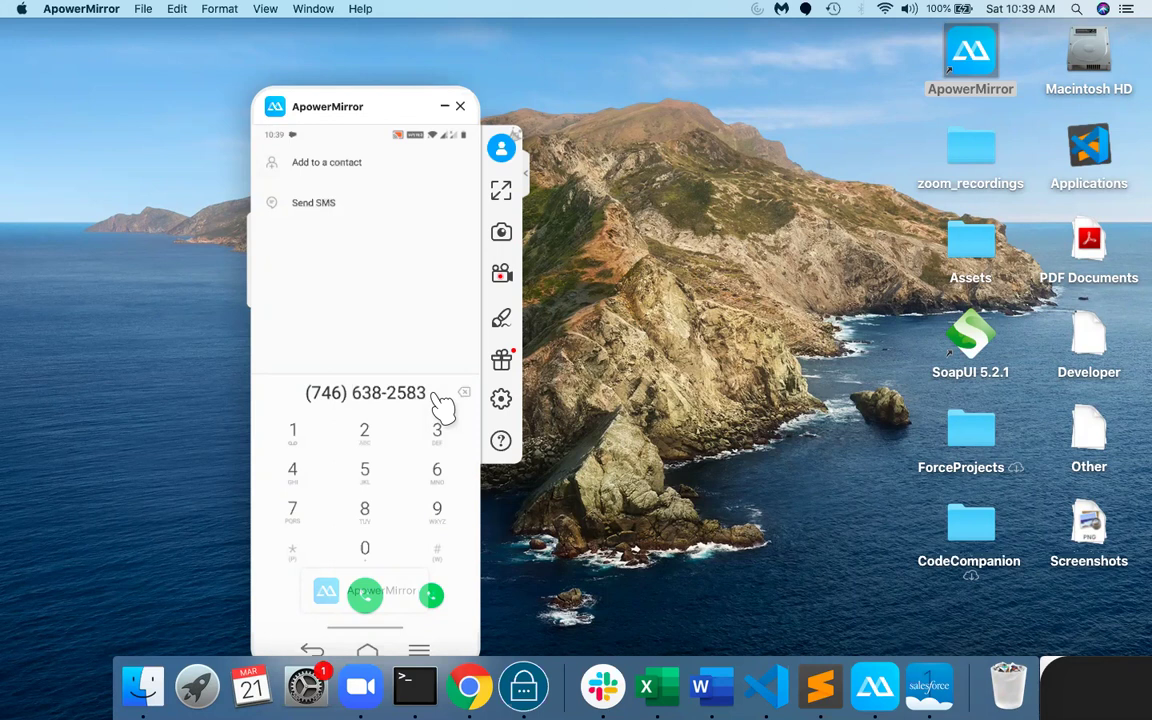
# Delete the last dialed digit on the mirrored phone and return to Lightning App Builder
pyautogui.click(438, 398)
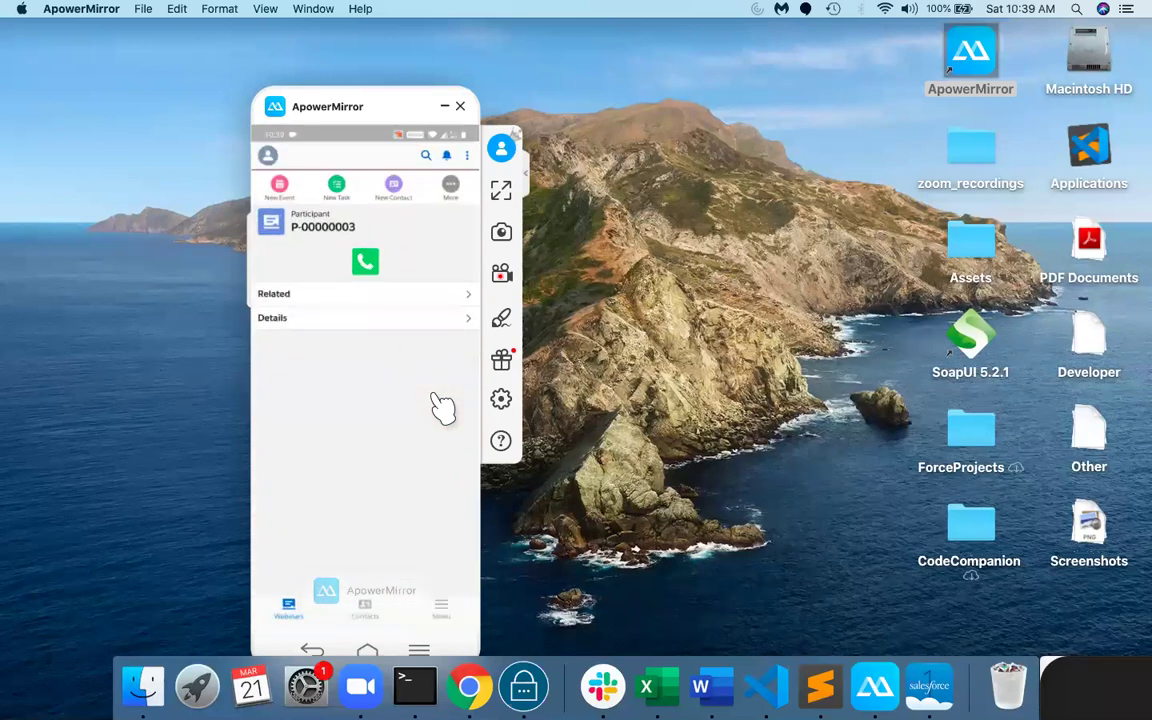
pyautogui.hotkey('ctrl', 'Right')
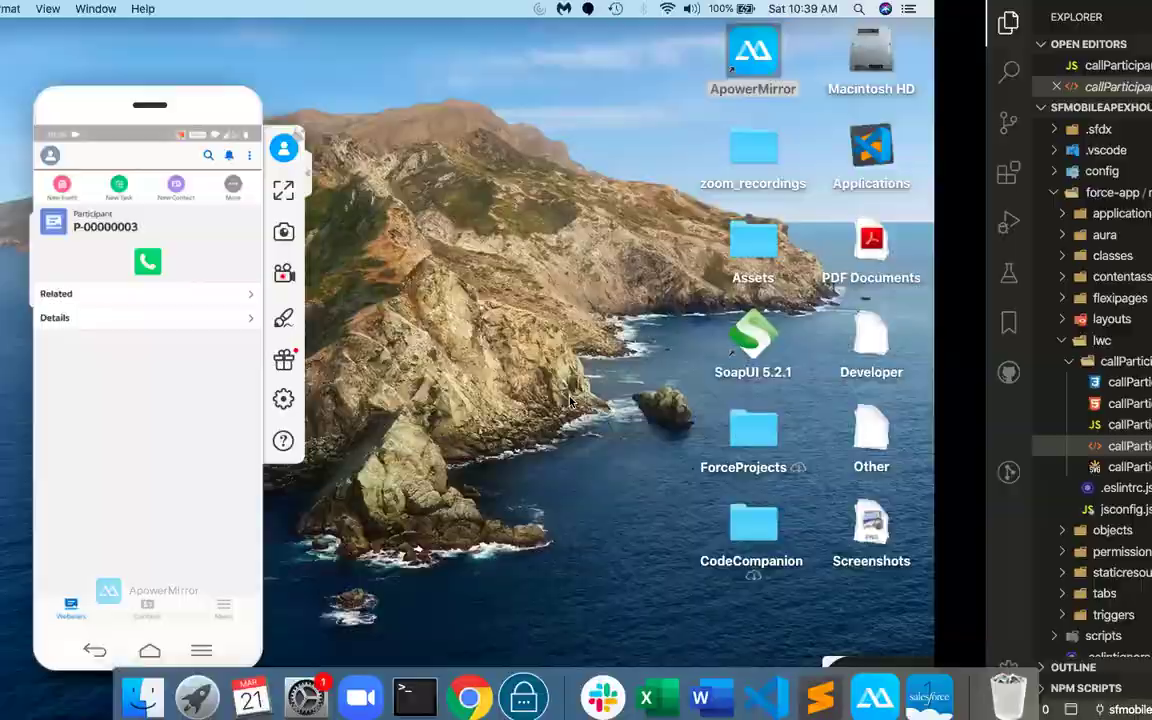
pyautogui.hotkey('ctrl', 'Right')
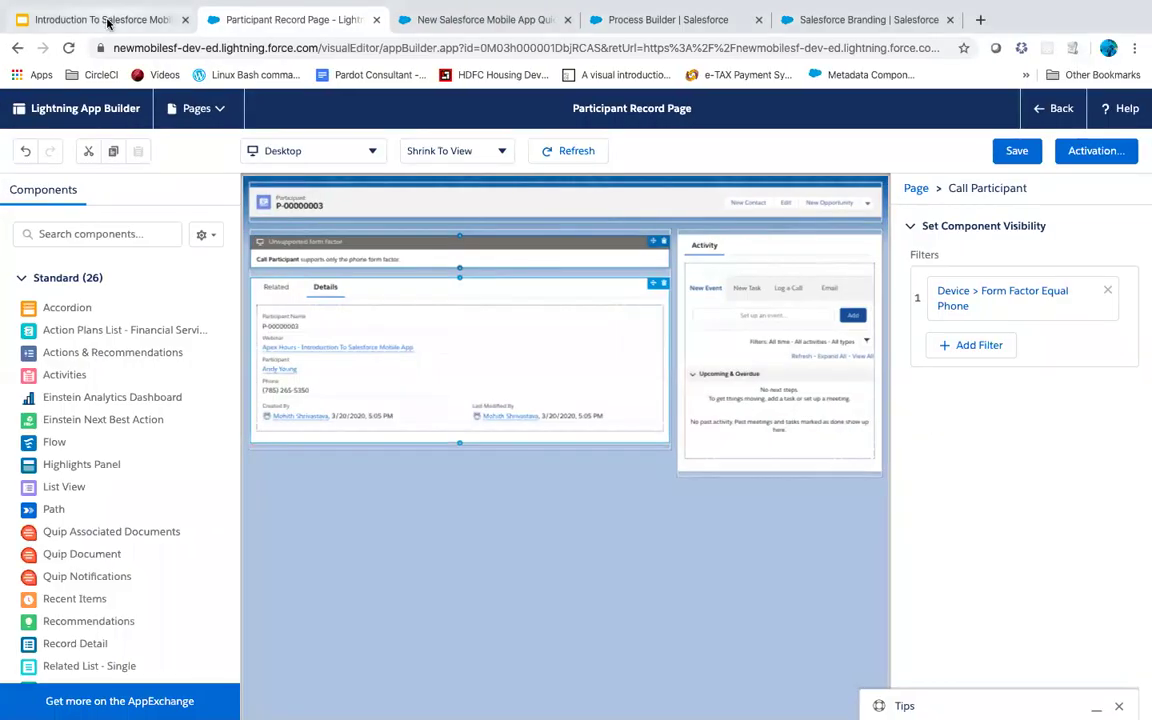
# Run the slide deck full screen, exit it, and return to the Participant Record Page builder
pyautogui.click(107, 22)
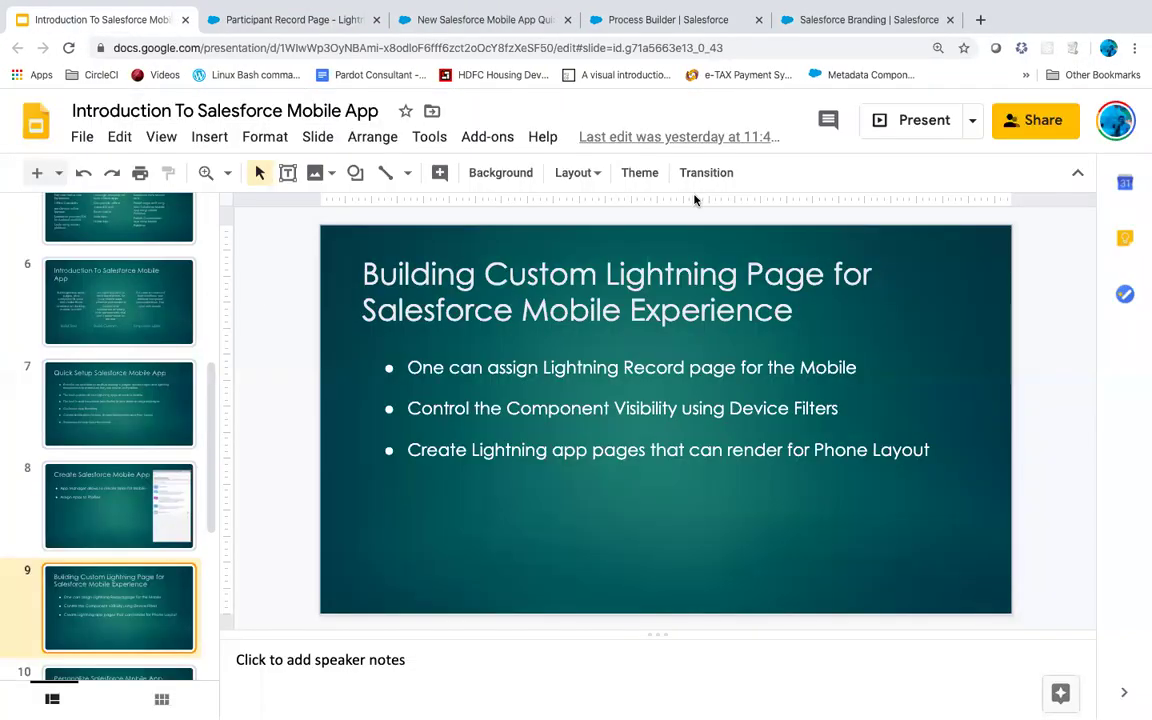
pyautogui.click(920, 122)
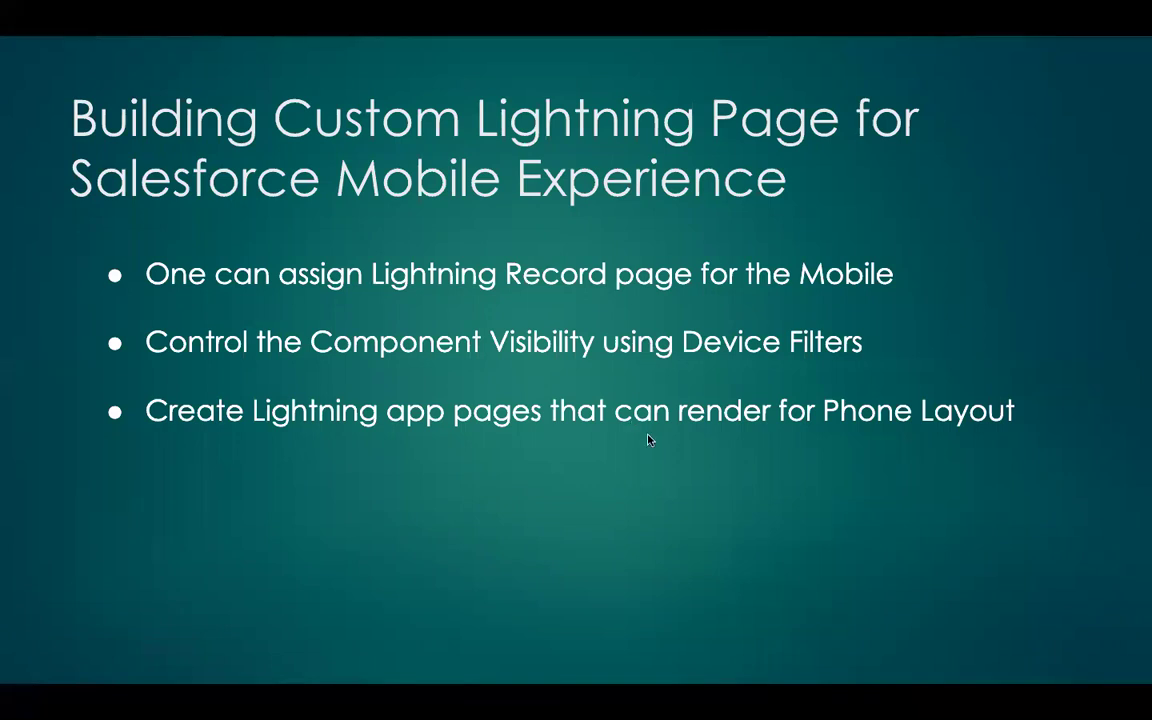
pyautogui.hotkey('ctrl', 'Left')
pyautogui.hotkey('ctrl', 'Right')
pyautogui.hotkey('ctrl', 'Right')
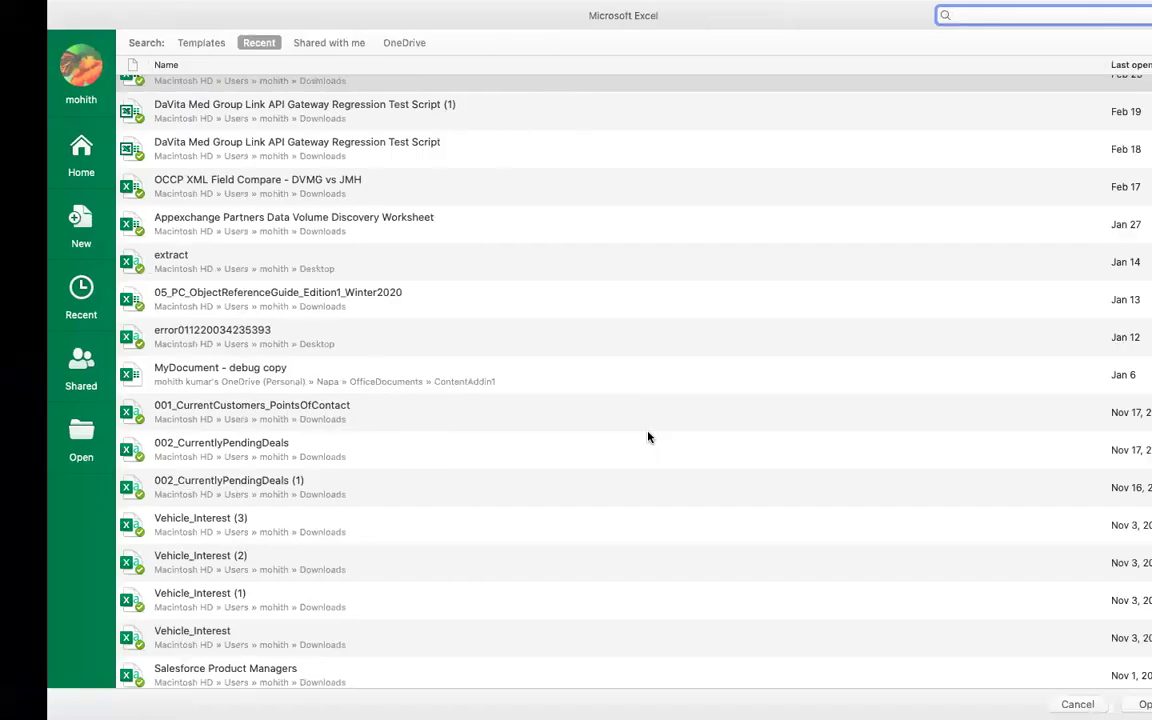
pyautogui.hotkey('ctrl', 'Left')
pyautogui.press('Escape')
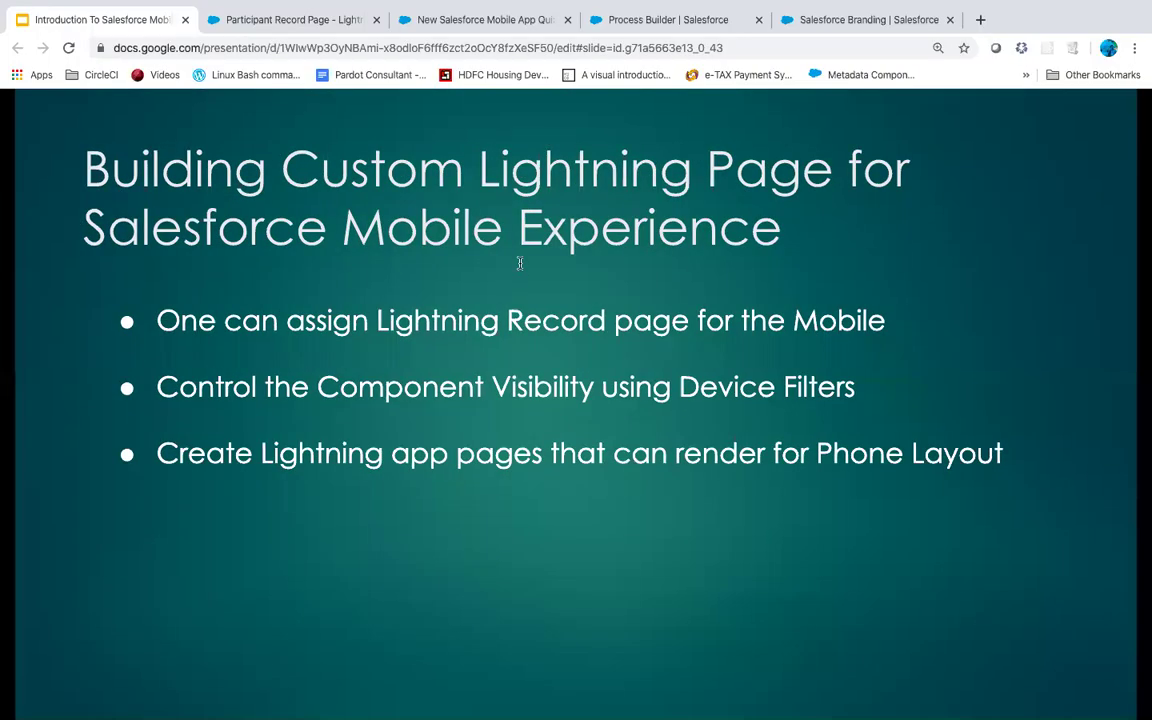
pyautogui.click(331, 22)
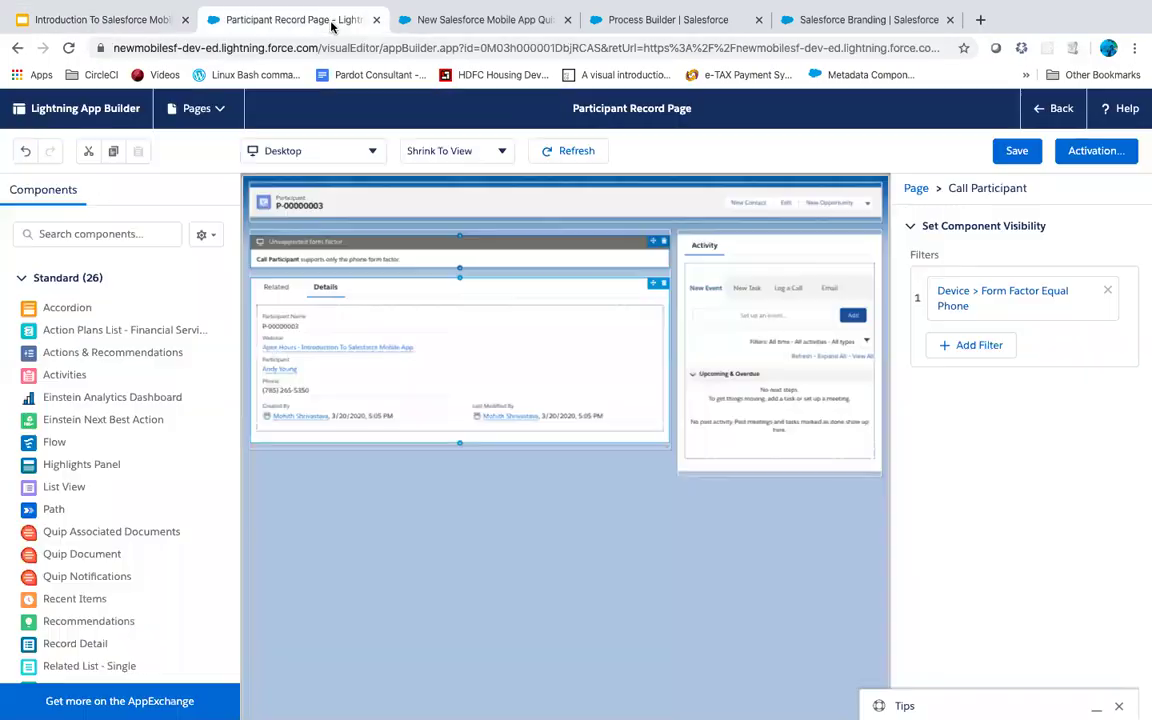
# Preview the Participant Record Page in Phone layout, then go back to the slide deck
pyautogui.click(372, 156)
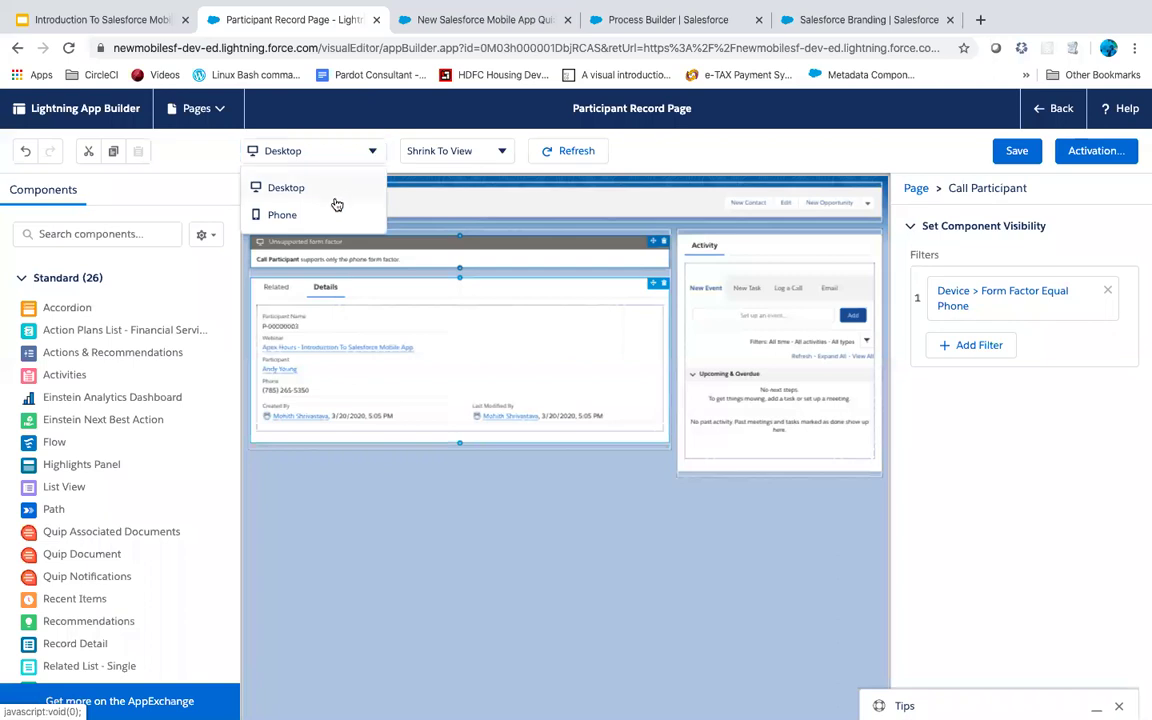
pyautogui.click(316, 218)
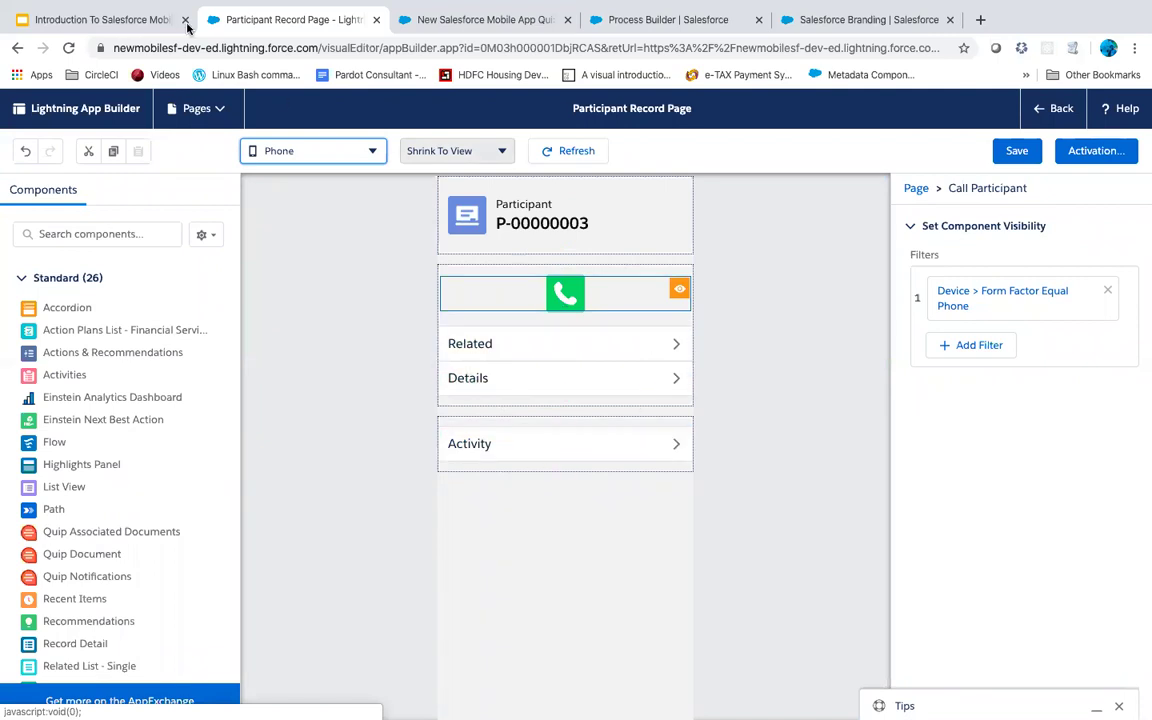
pyautogui.click(140, 20)
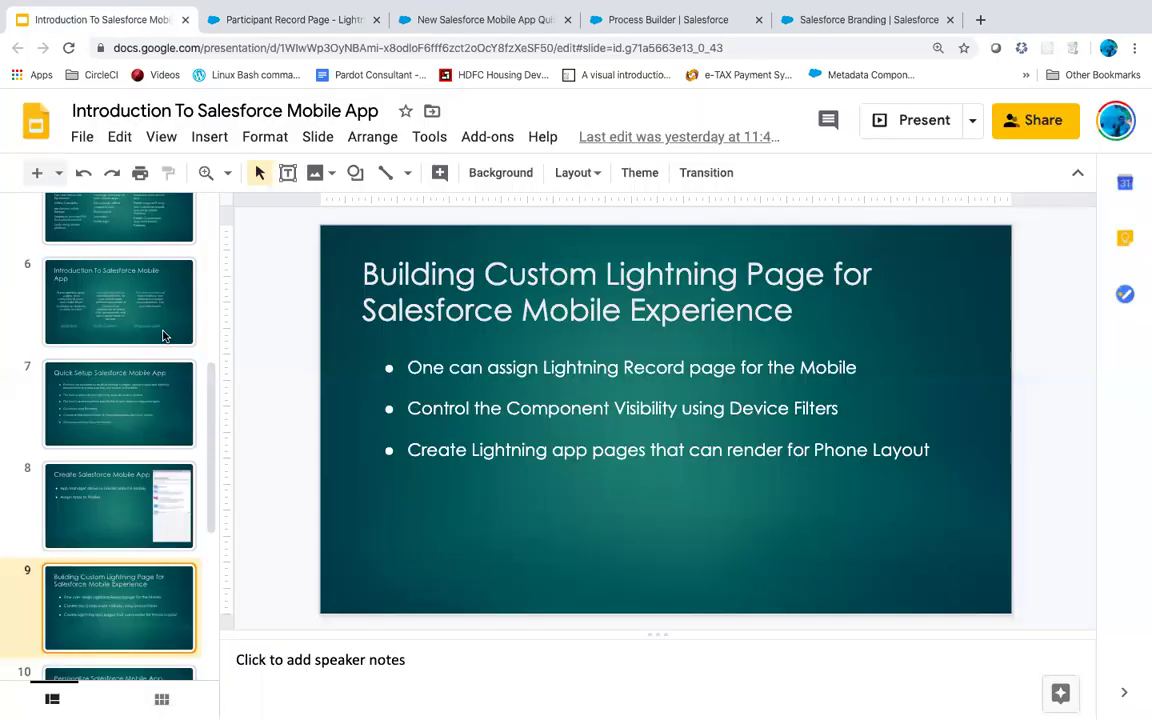
# Present slide 10, Personalize Salesforce Mobile App Experience, then return to the Participant Record Page
pyautogui.click(934, 126)
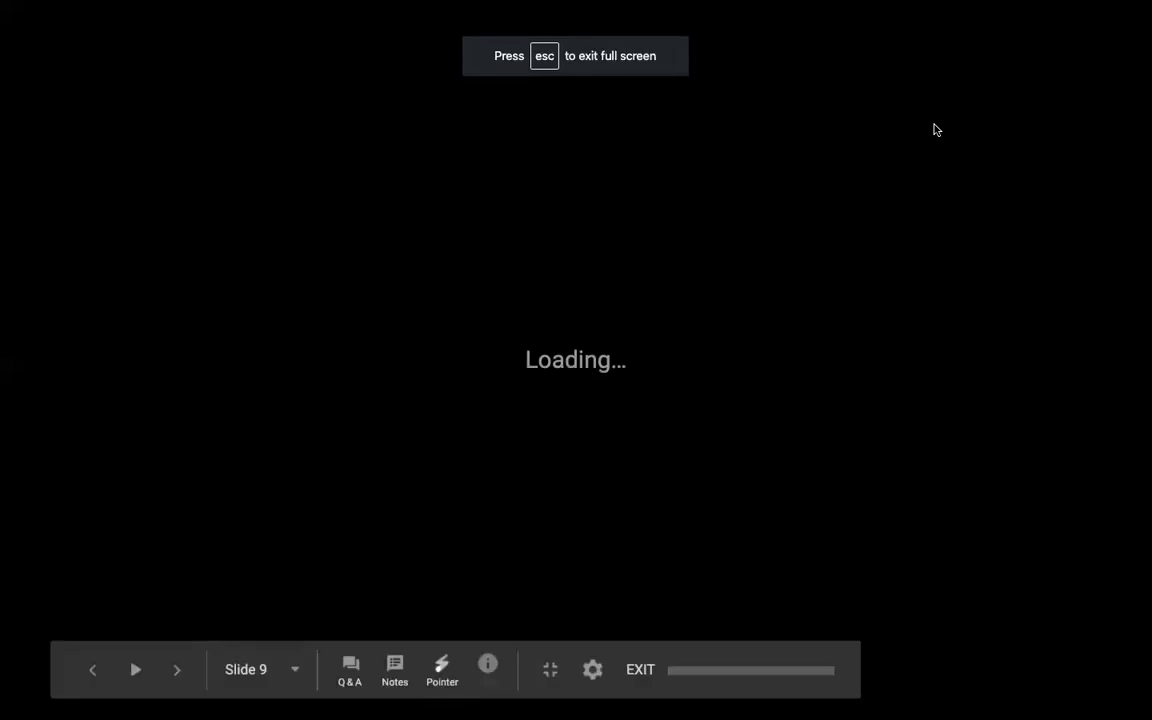
pyautogui.press('Right')
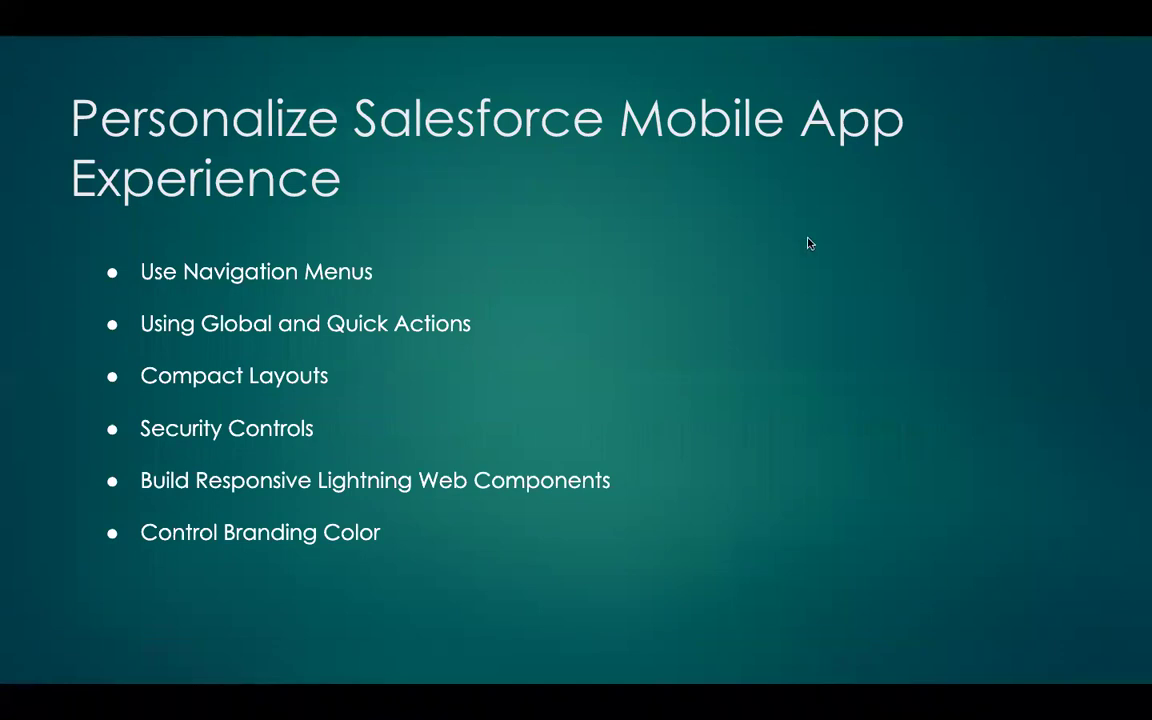
pyautogui.hotkey('ctrl', 'Right')
pyautogui.hotkey('ctrl', 'Left')
pyautogui.hotkey('ctrl', 'Left')
pyautogui.hotkey('ctrl', 'Right')
pyautogui.press('Escape')
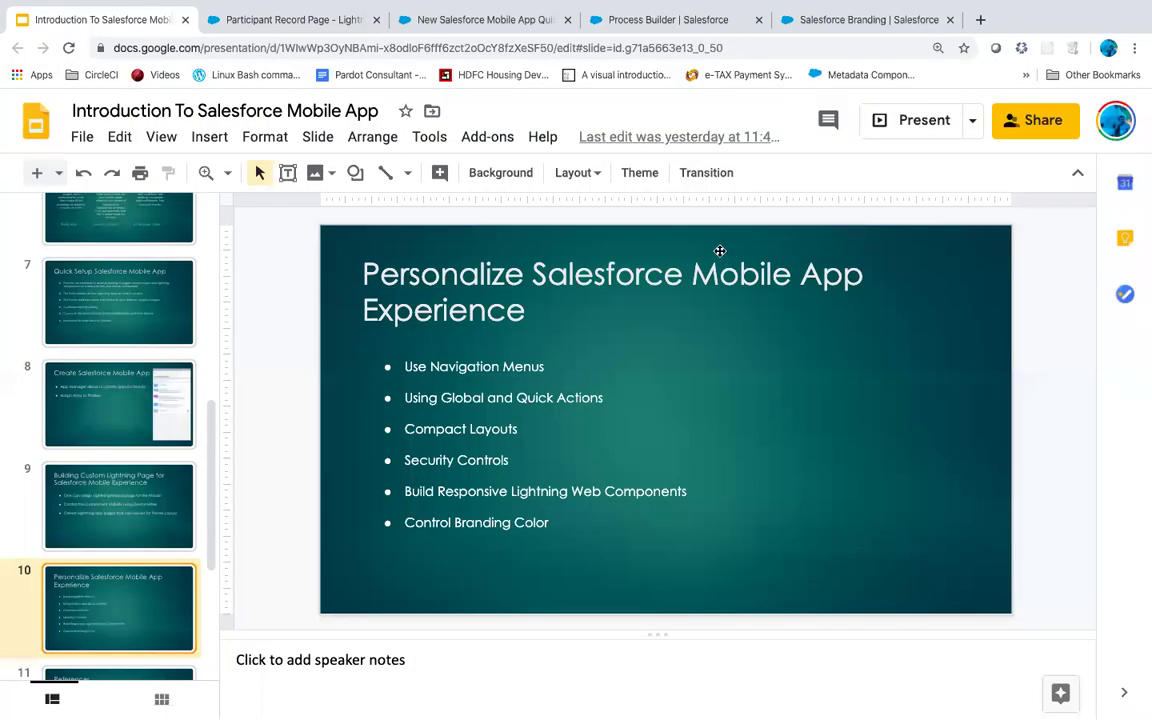
pyautogui.click(314, 22)
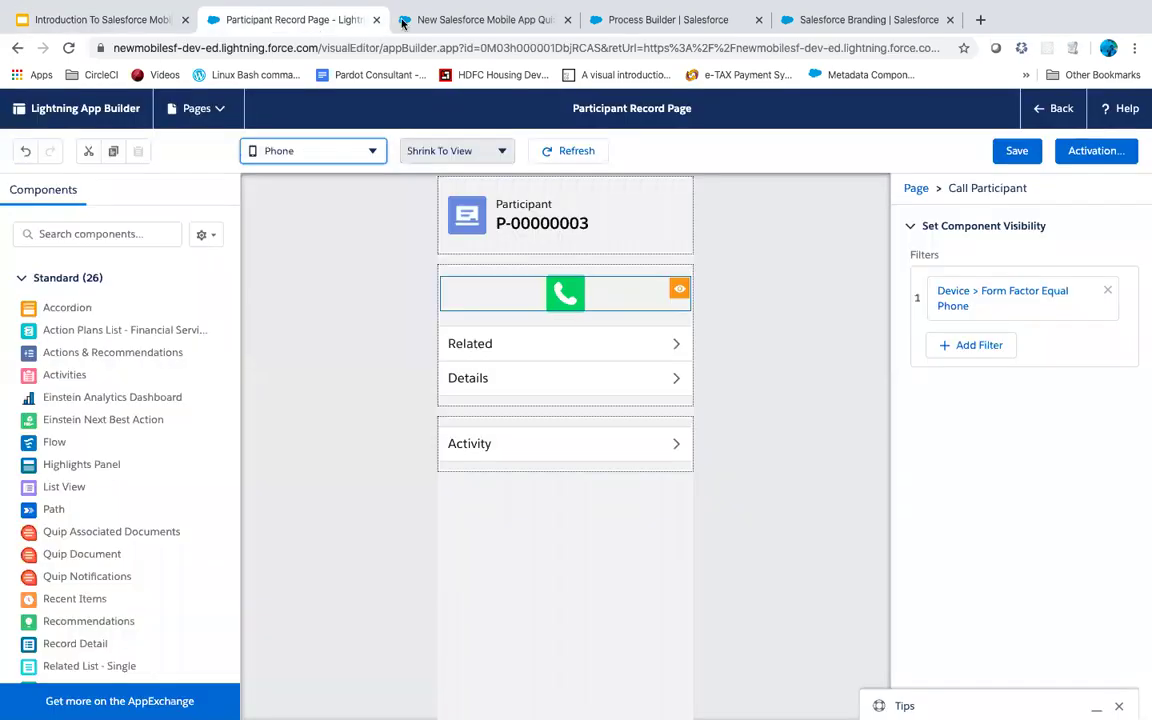
# Open Branding from the New Salesforce Mobile App QuickStart's additional customization tools
pyautogui.click(451, 14)
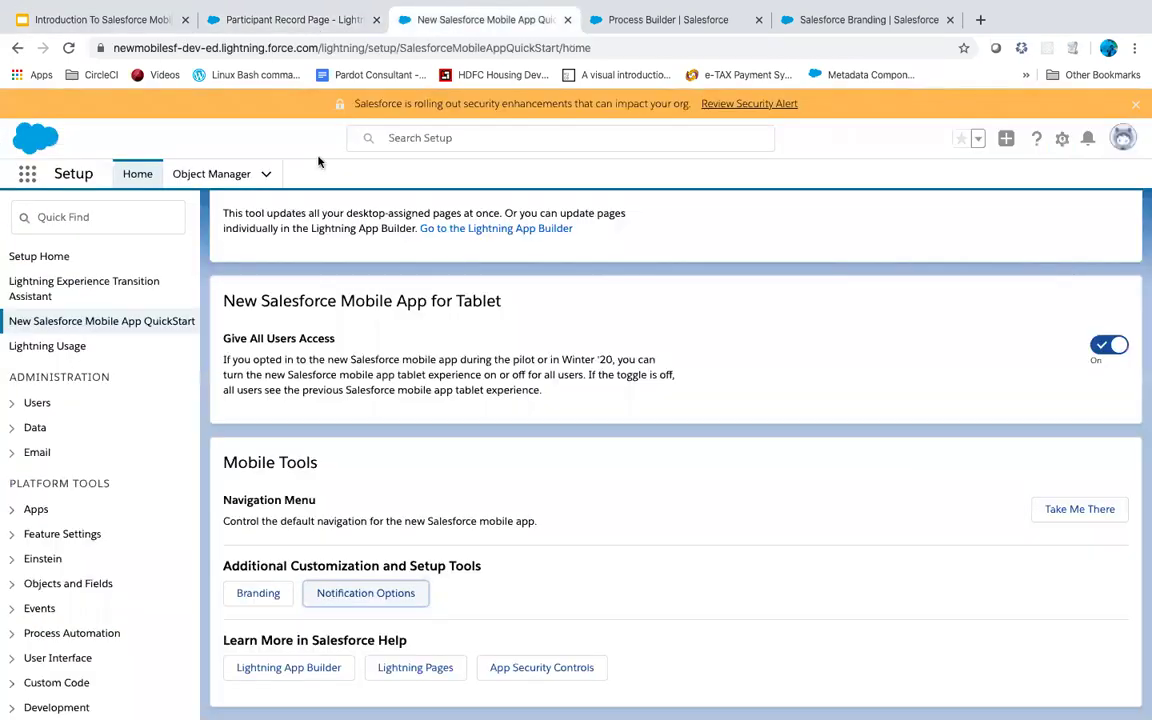
pyautogui.click(257, 594)
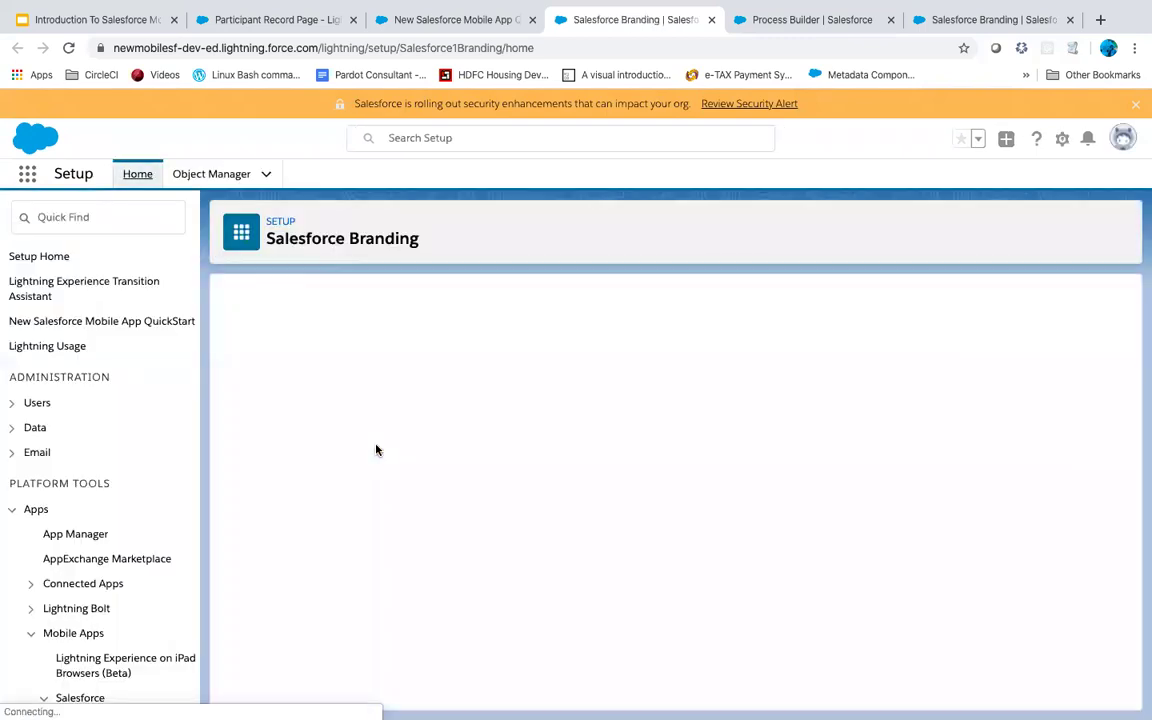
# Set Brand Color to red #F13449 (replacing blue #2A61F3) and Loading Page Color to pink #DD959C, then save
pyautogui.click(520, 385)
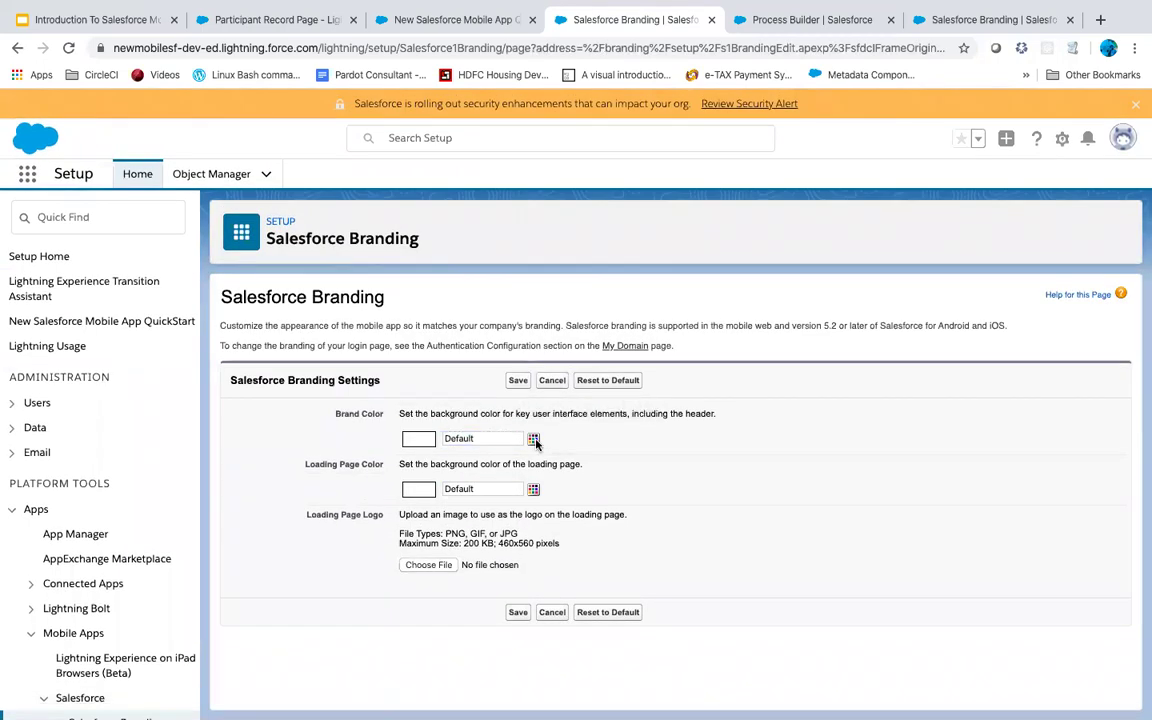
pyautogui.click(534, 439)
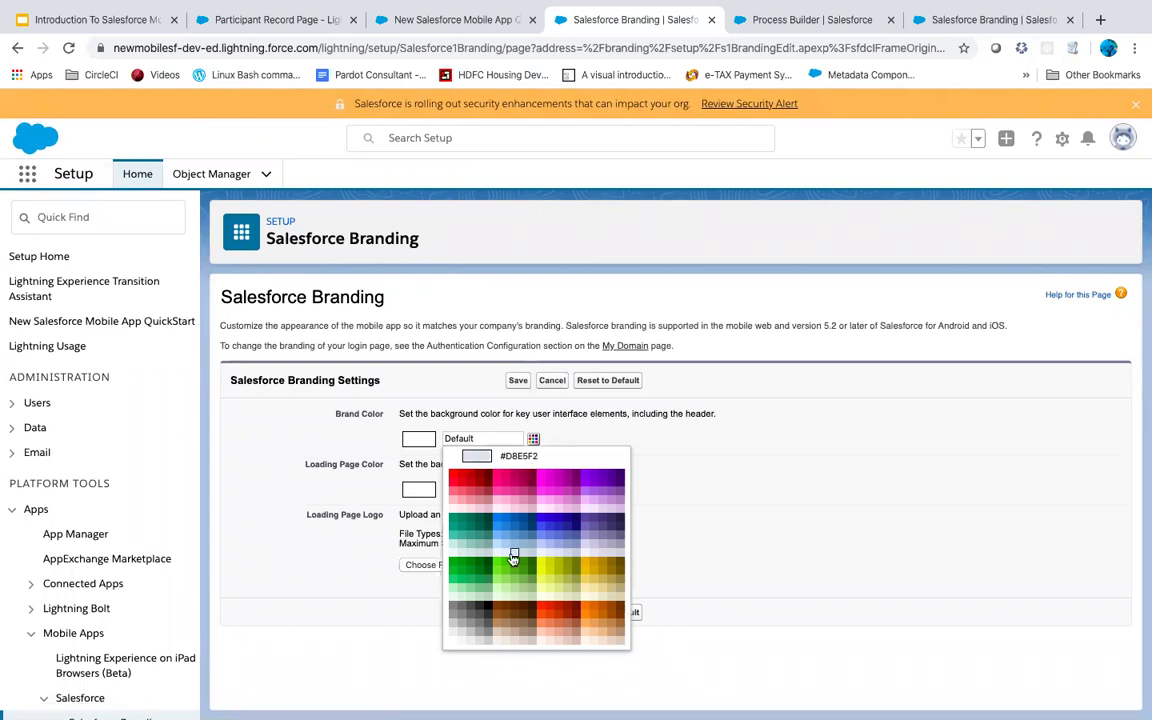
pyautogui.click(479, 517)
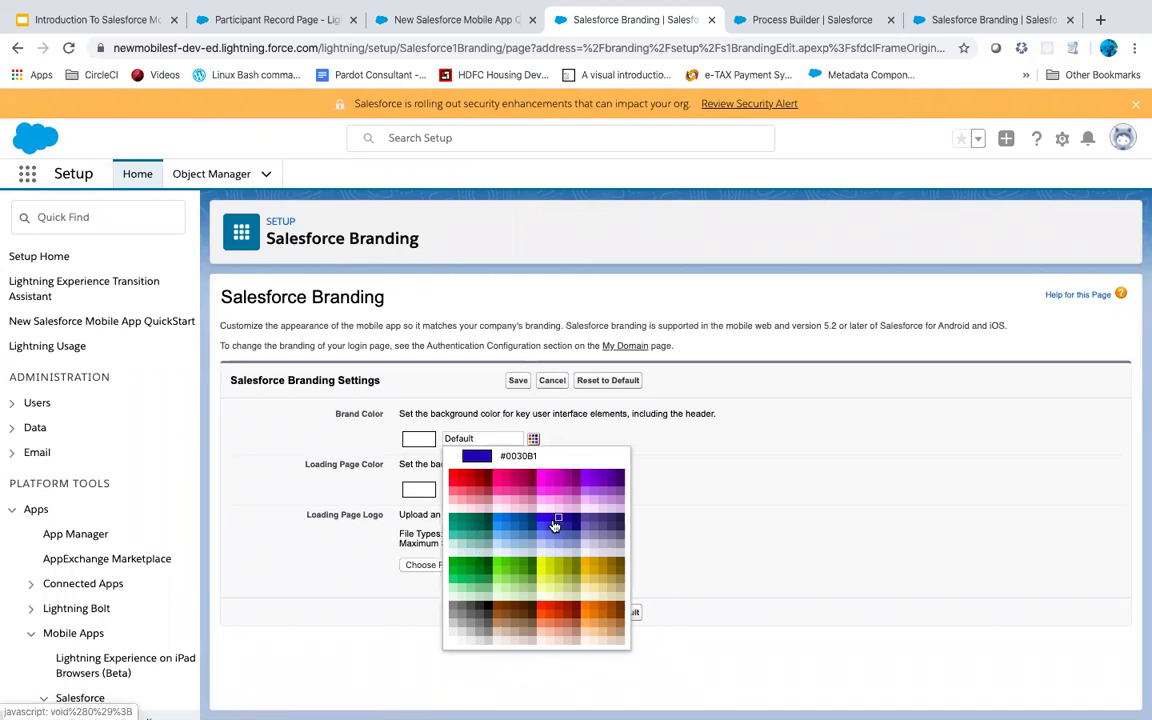
pyautogui.click(544, 528)
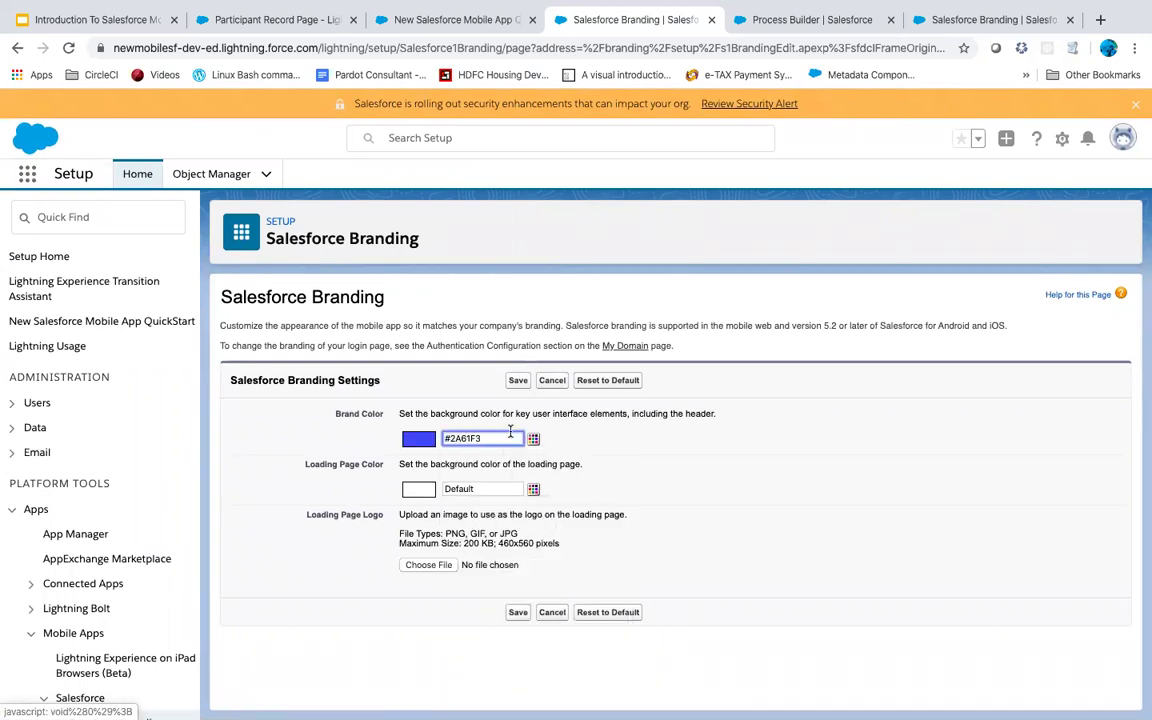
pyautogui.click(534, 439)
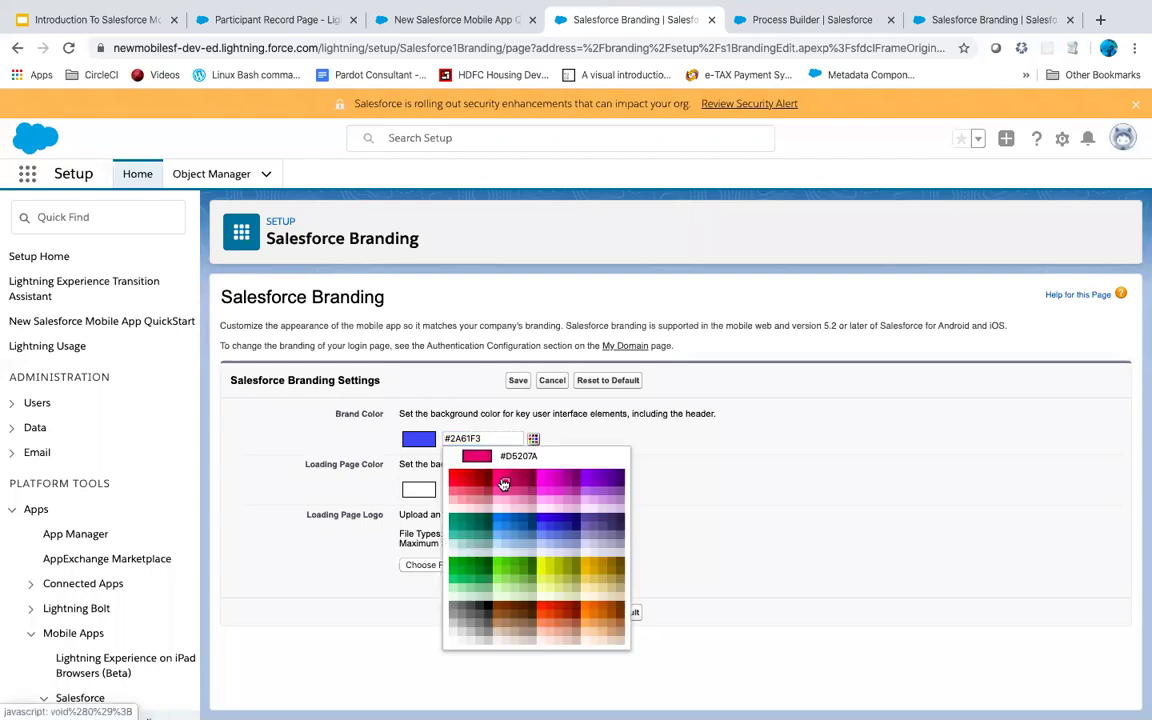
pyautogui.click(494, 482)
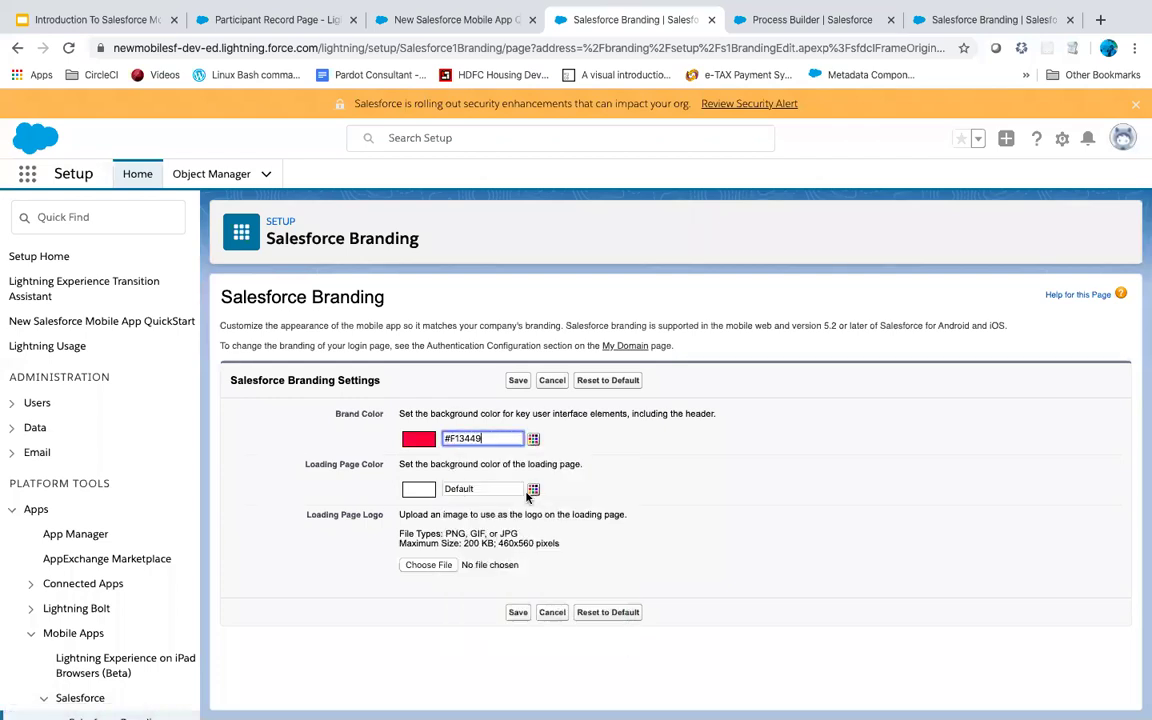
pyautogui.click(425, 494)
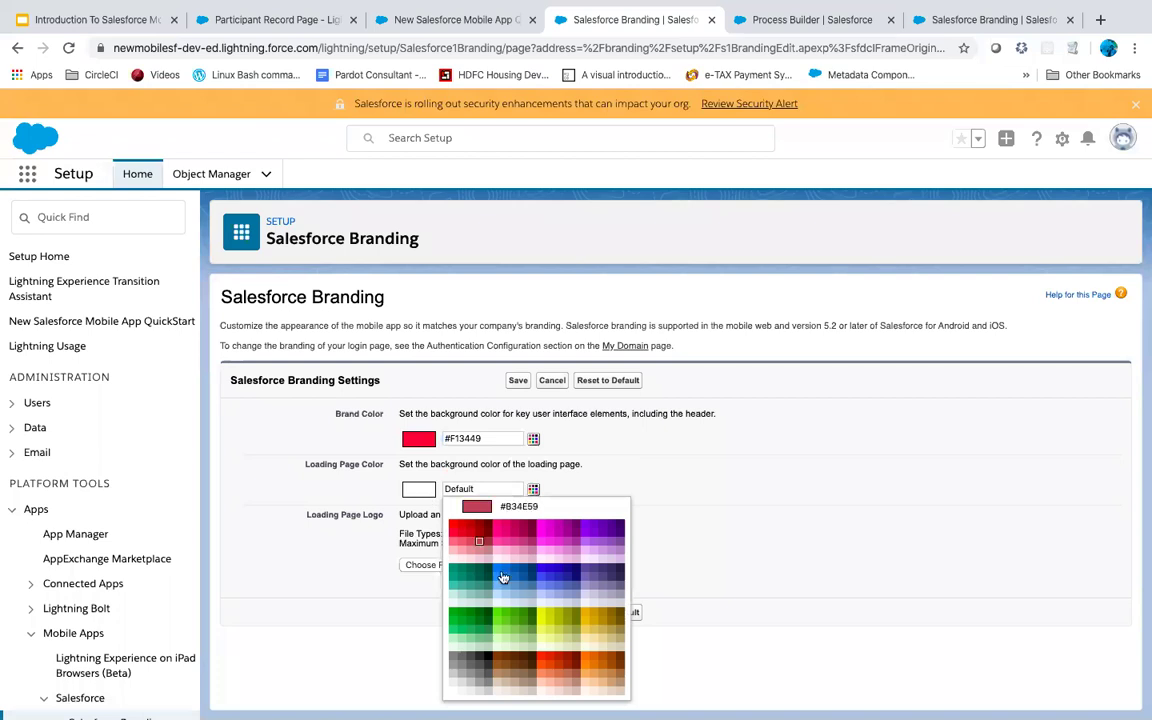
pyautogui.click(472, 553)
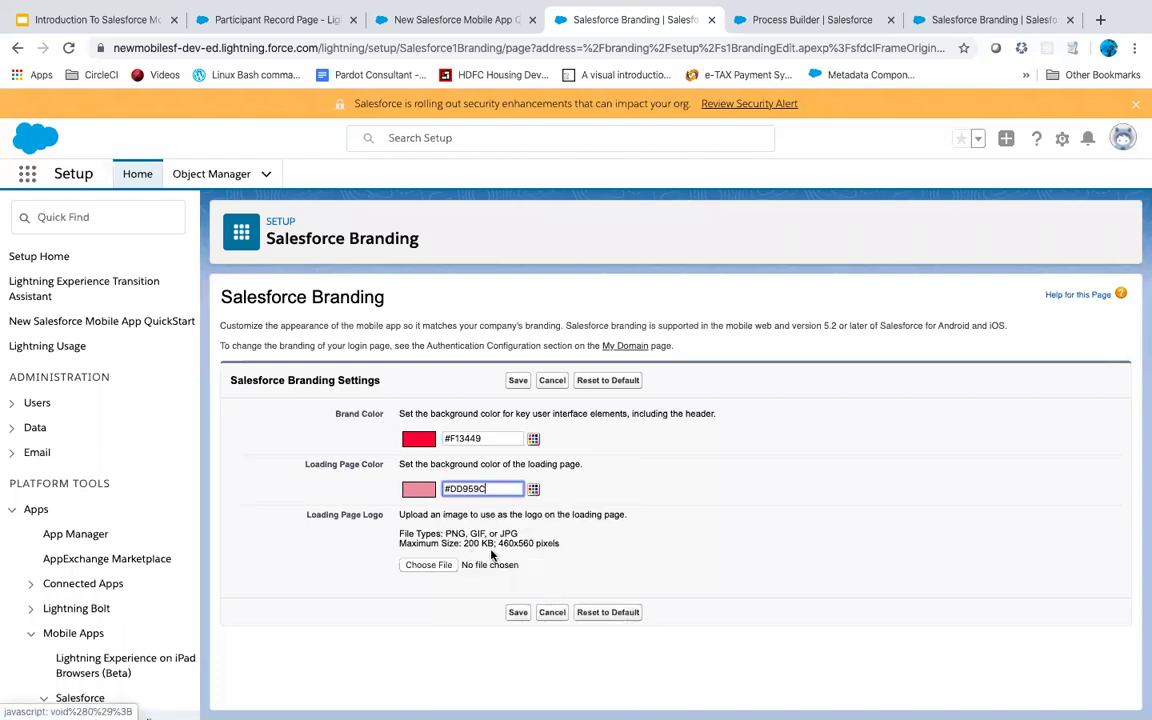
pyautogui.click(517, 381)
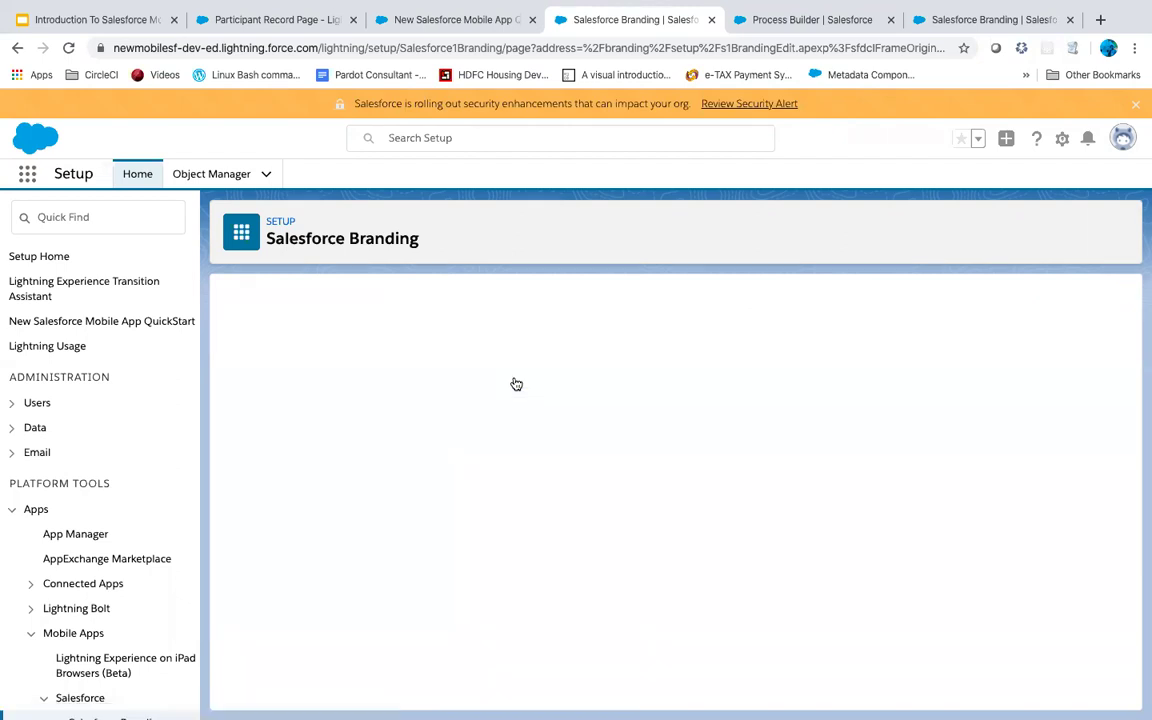
# Show the Small supportedFormFactors block in callParticipant.js-meta.xml, then return to slide 10 of the deck
pyautogui.hotkey('ctrl', 'Left')
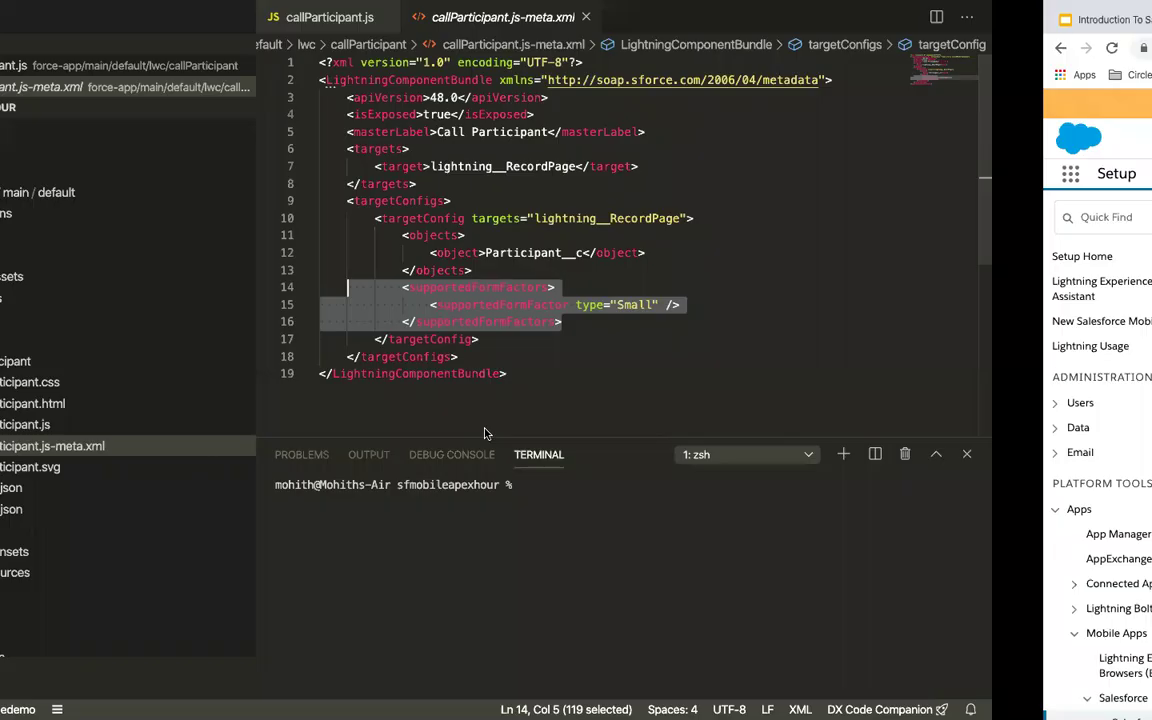
pyautogui.hotkey('ctrl', 'Left')
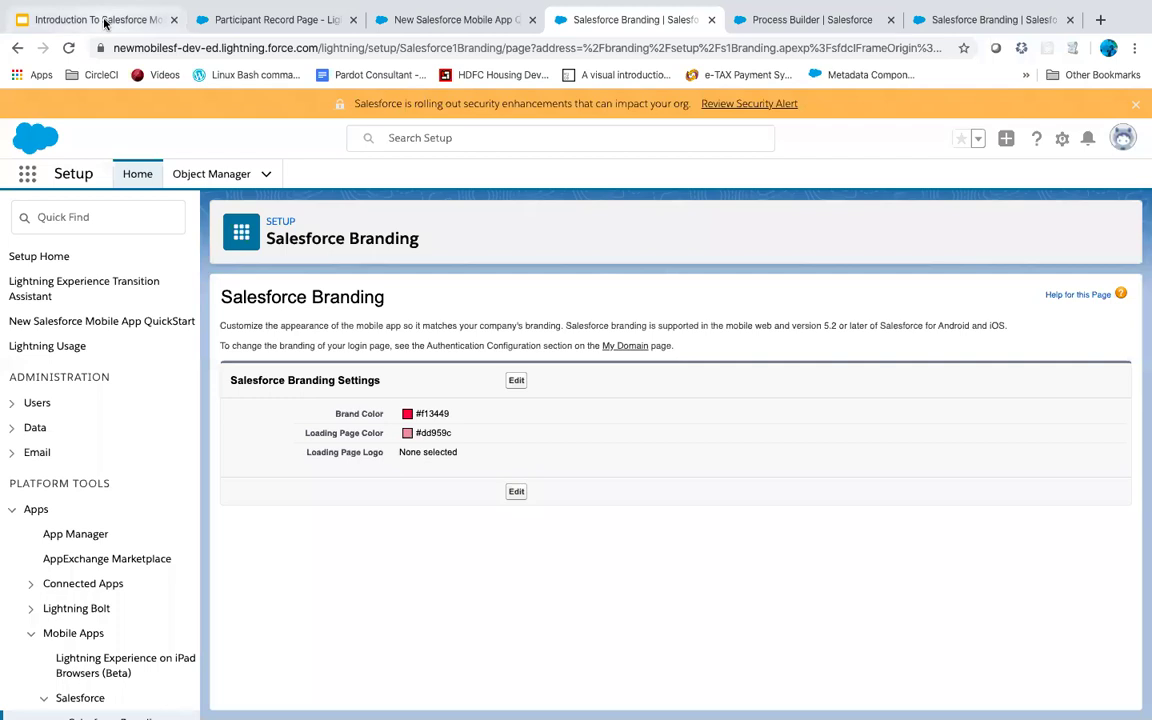
pyautogui.click(104, 22)
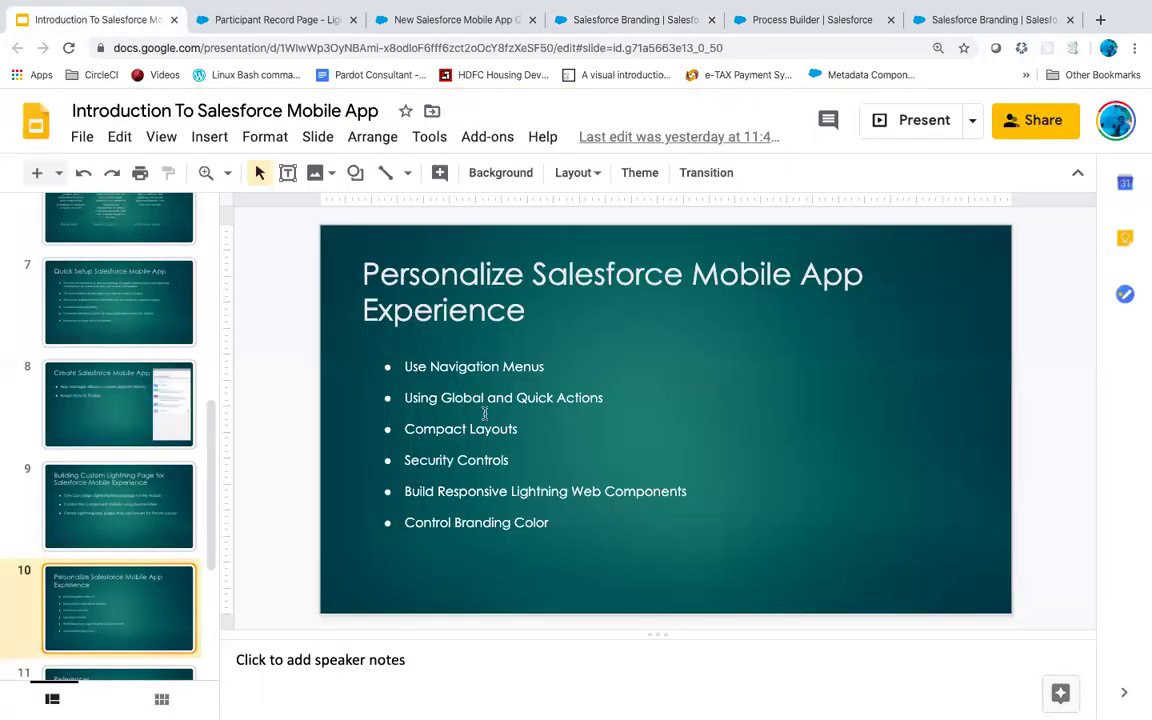
# Find the Webinar object in Object Manager and open its Buttons, Links, and Actions
pyautogui.click(282, 27)
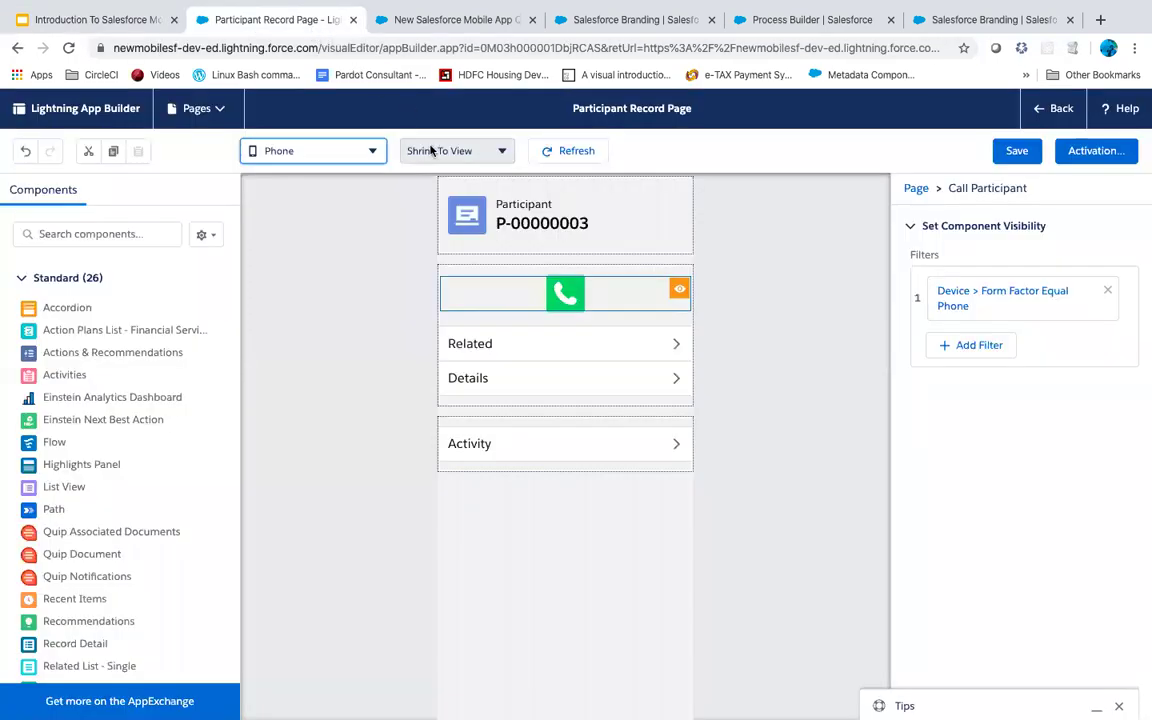
pyautogui.click(452, 21)
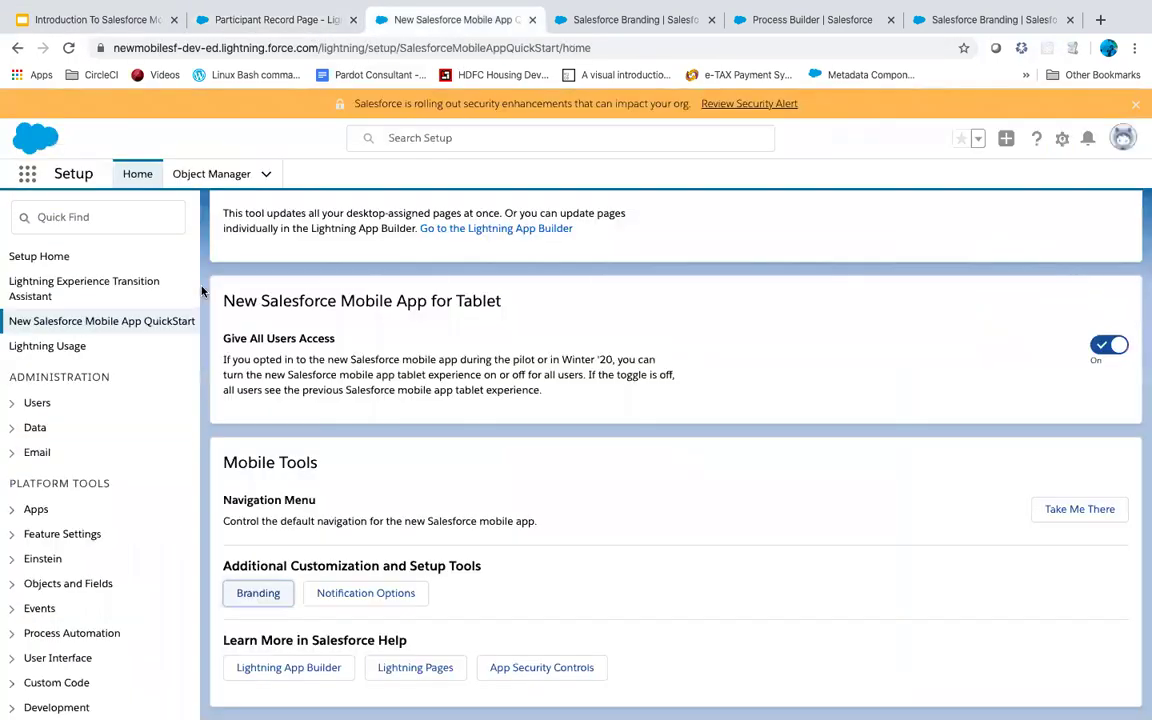
pyautogui.click(196, 176)
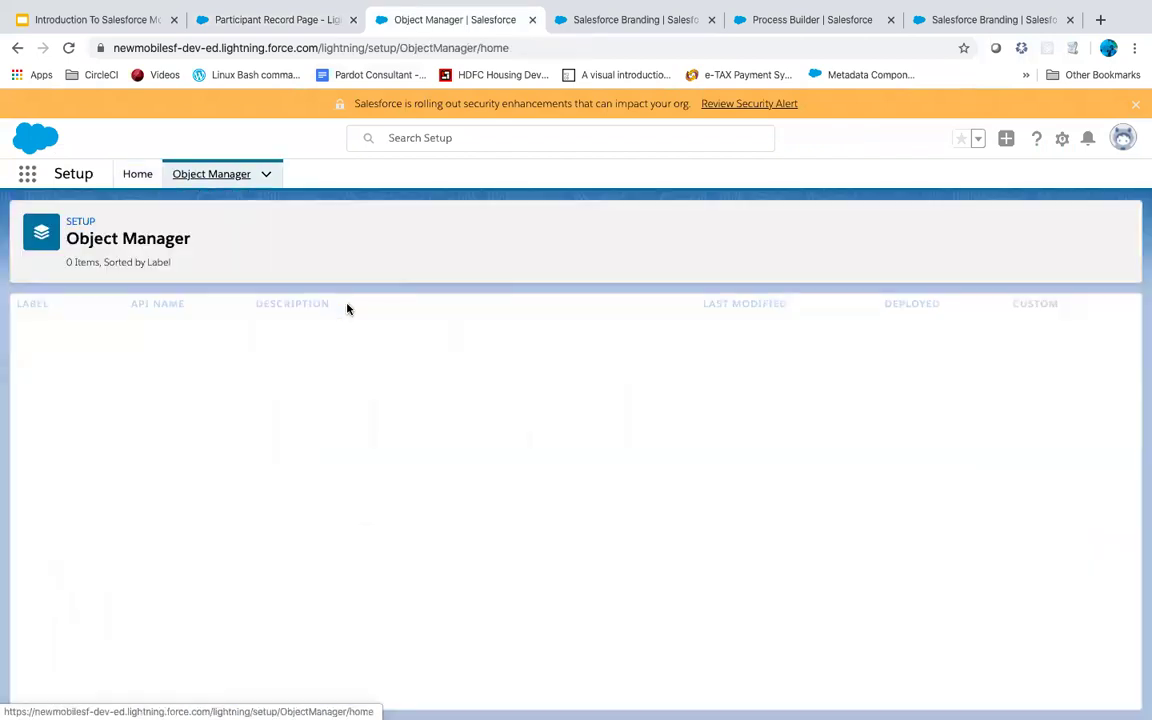
pyautogui.click(849, 224)
pyautogui.write('webi')
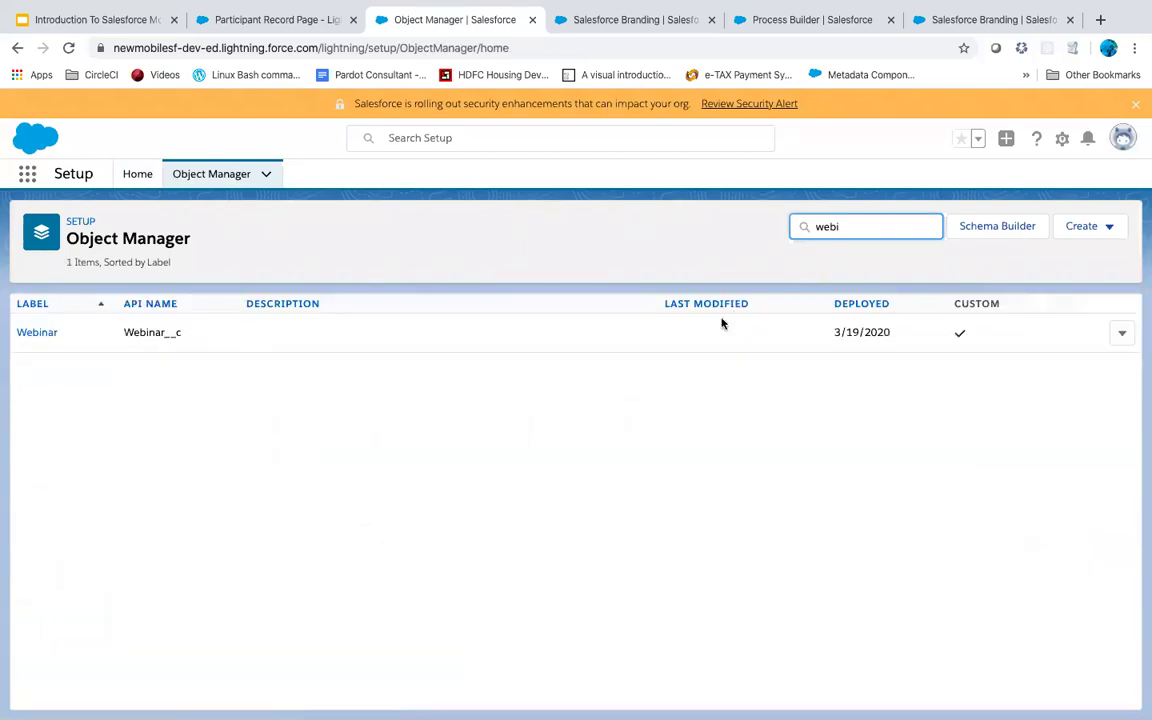
pyautogui.click(49, 333)
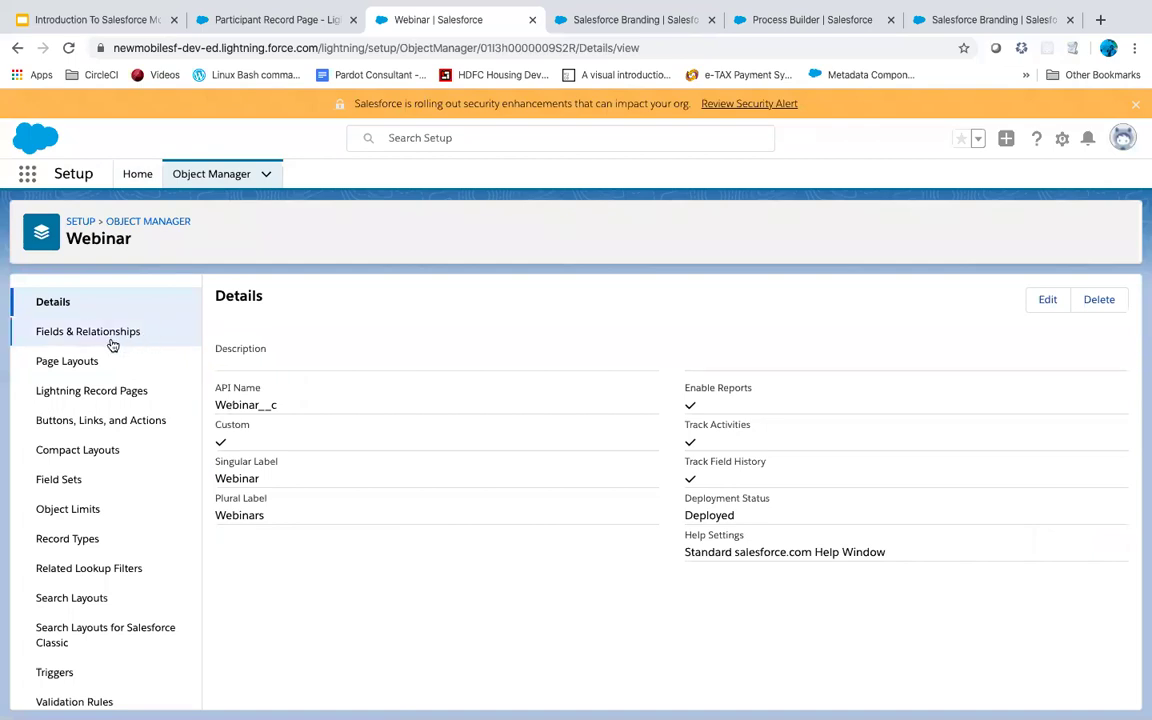
pyautogui.click(128, 421)
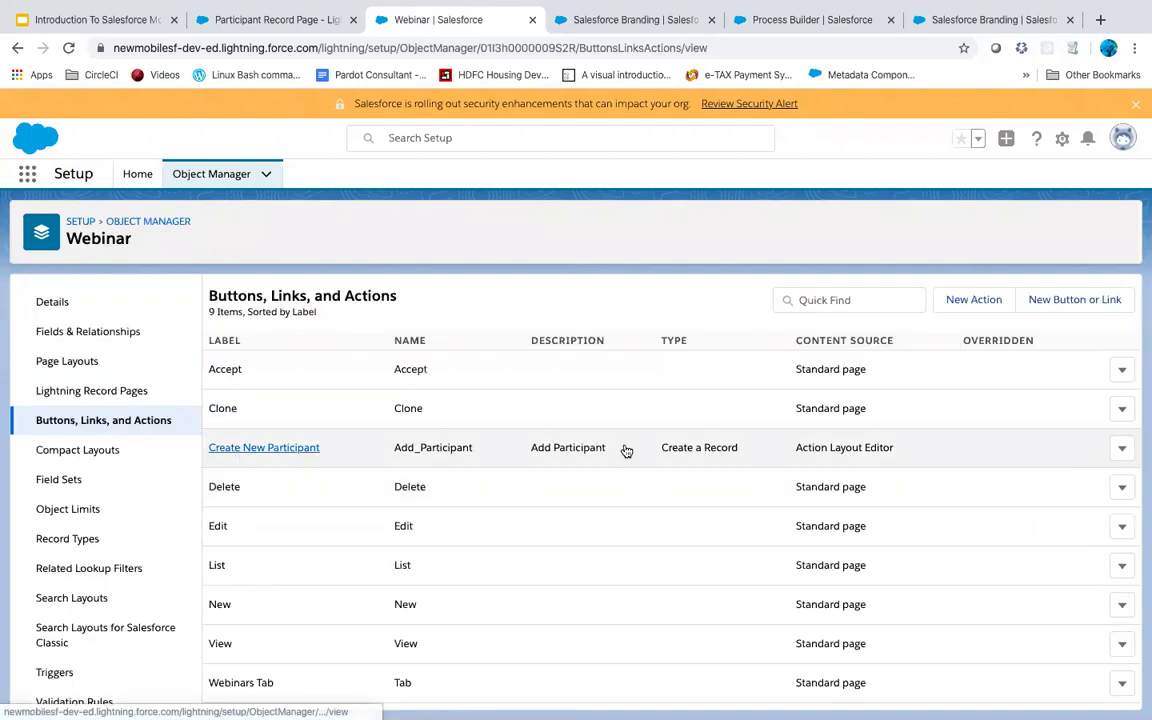
# Check the Create New Participant action's Standard Label Type without changes, then start a new Webinar action
pyautogui.click(1122, 449)
pyautogui.click(1087, 482)
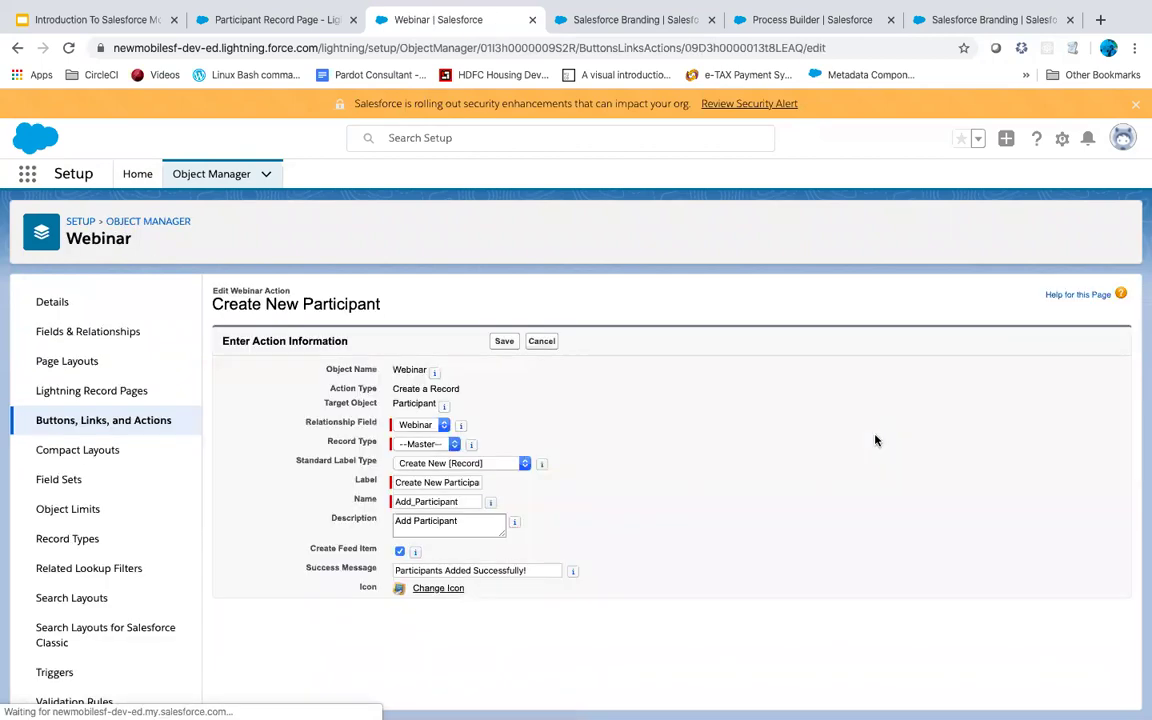
pyautogui.click(512, 424)
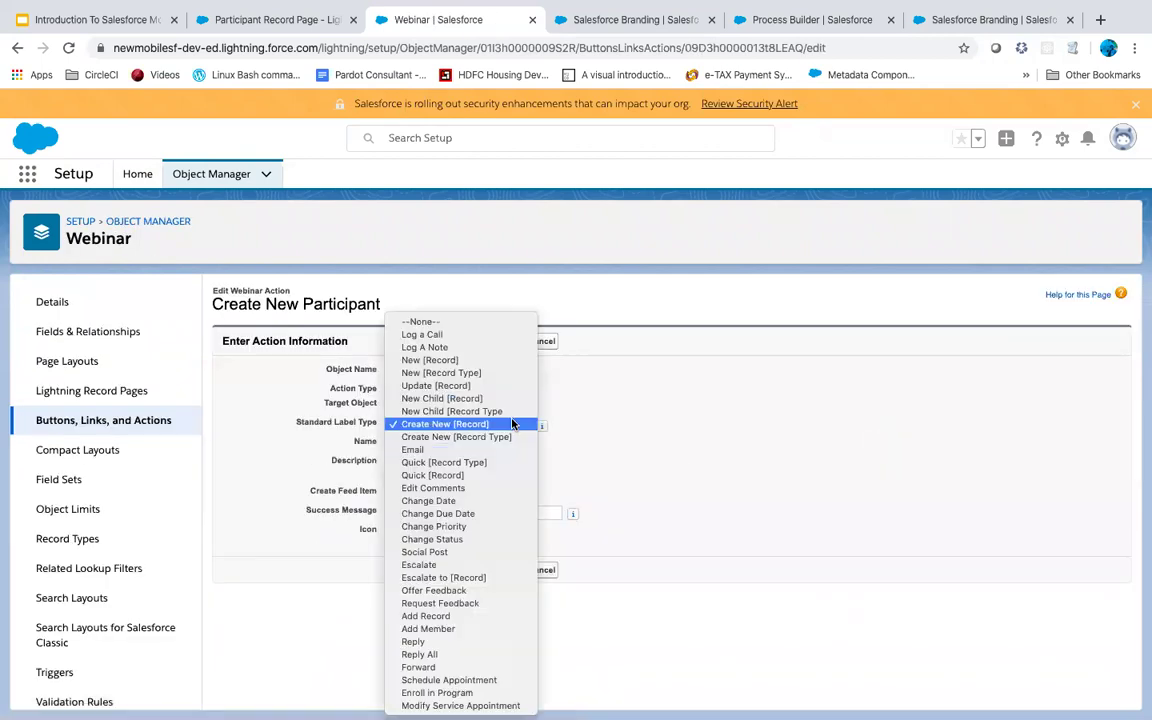
pyautogui.click(512, 424)
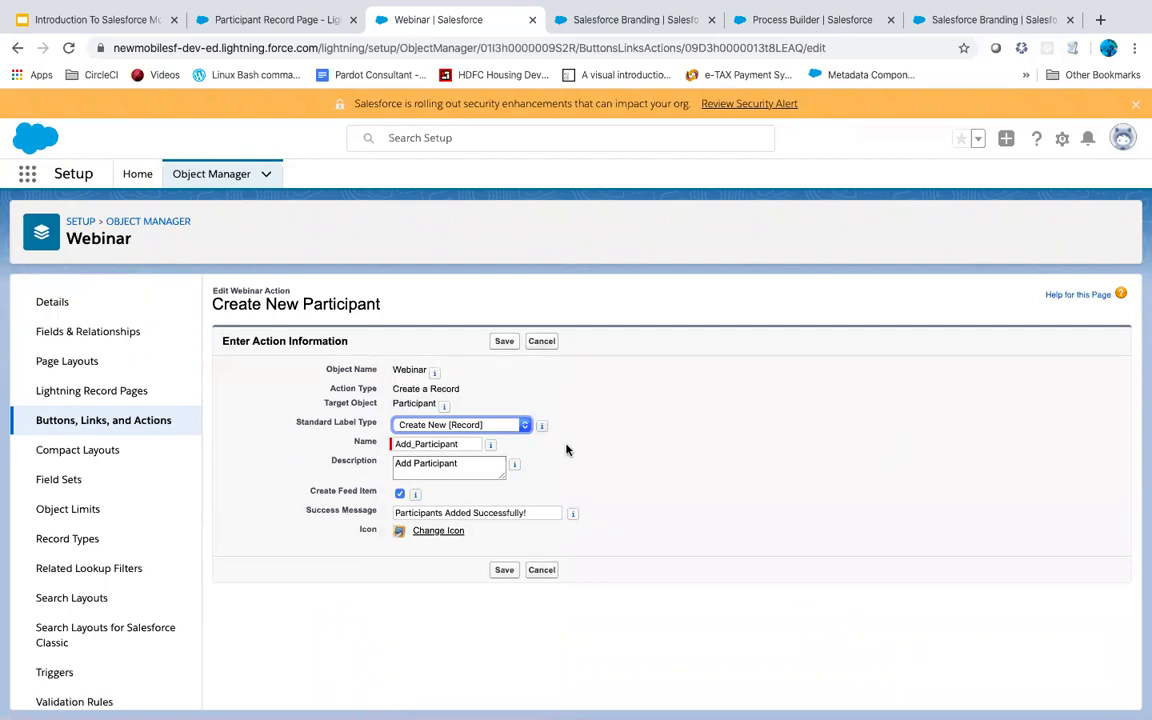
pyautogui.click(147, 421)
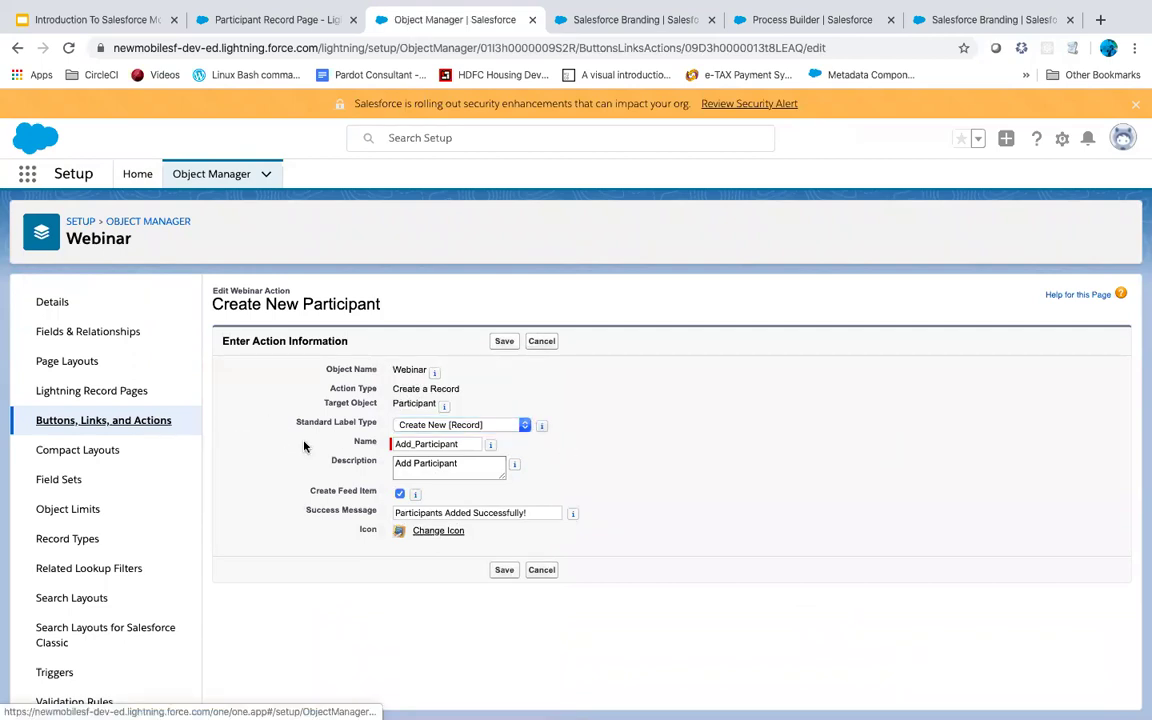
pyautogui.click(976, 302)
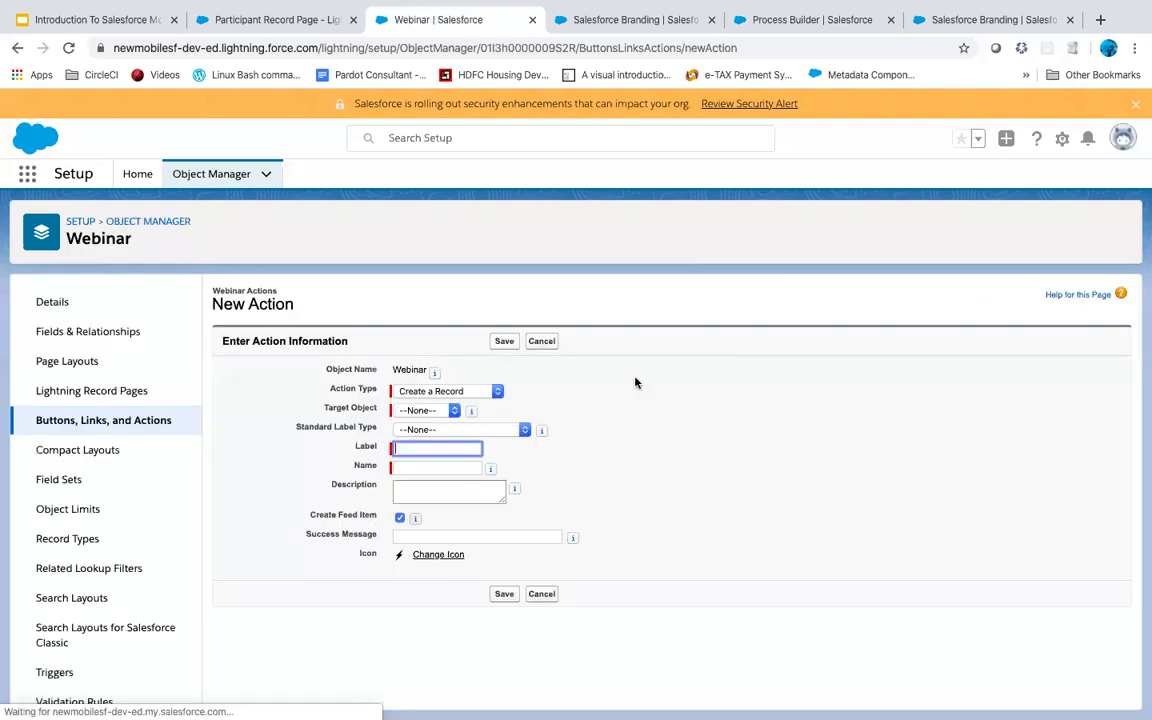
# Review the Action Type options, keep Create a Record, and return to the Salesforce Mobile App slides
pyautogui.click(490, 390)
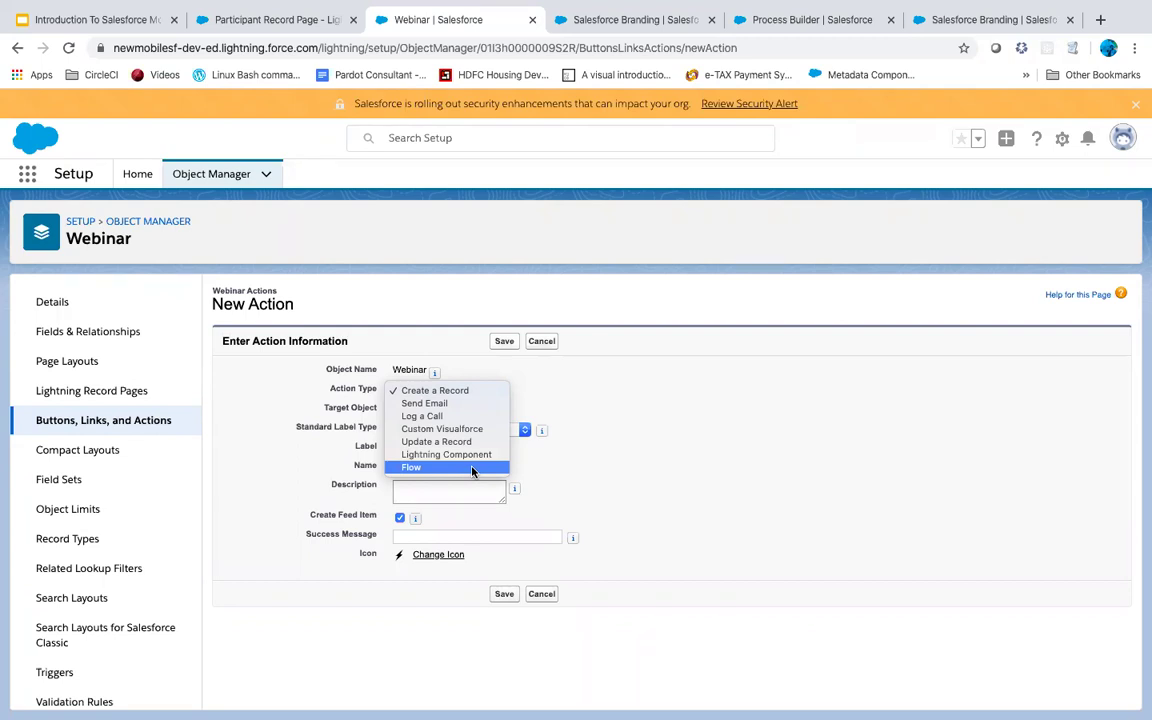
pyautogui.click(636, 464)
pyautogui.click(141, 22)
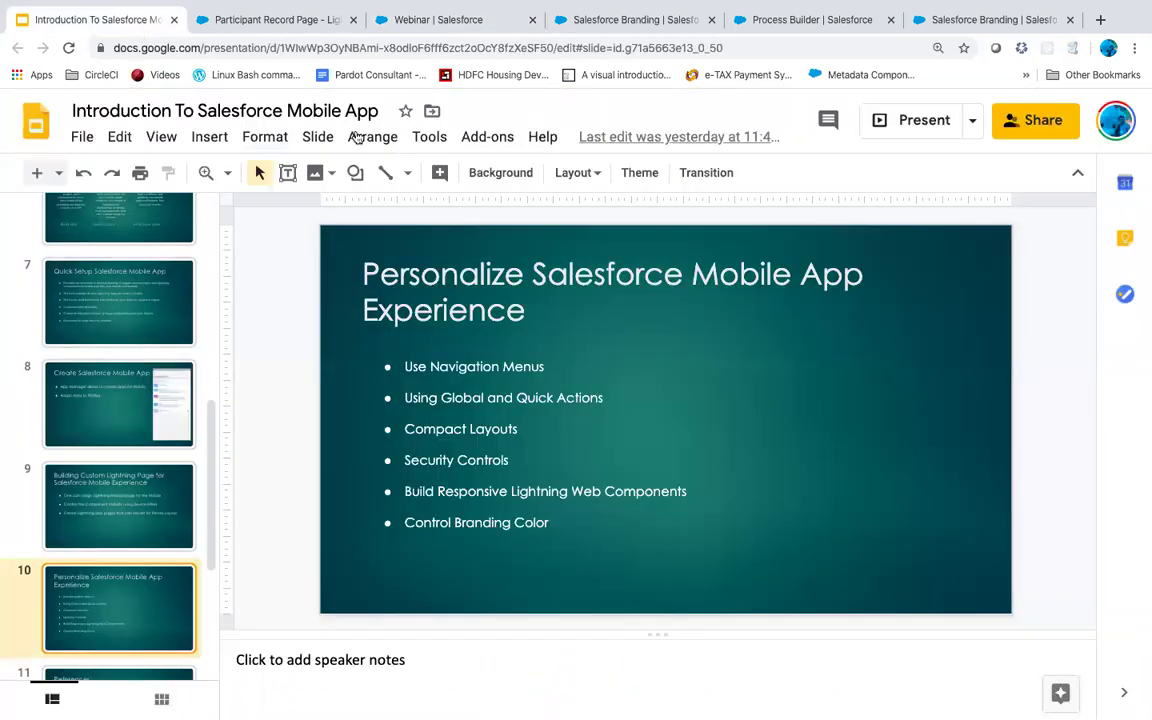
# Unlock the mirrored phone into the Salesforce Webinar record, then return to the Webinar setup tab
pyautogui.click(242, 20)
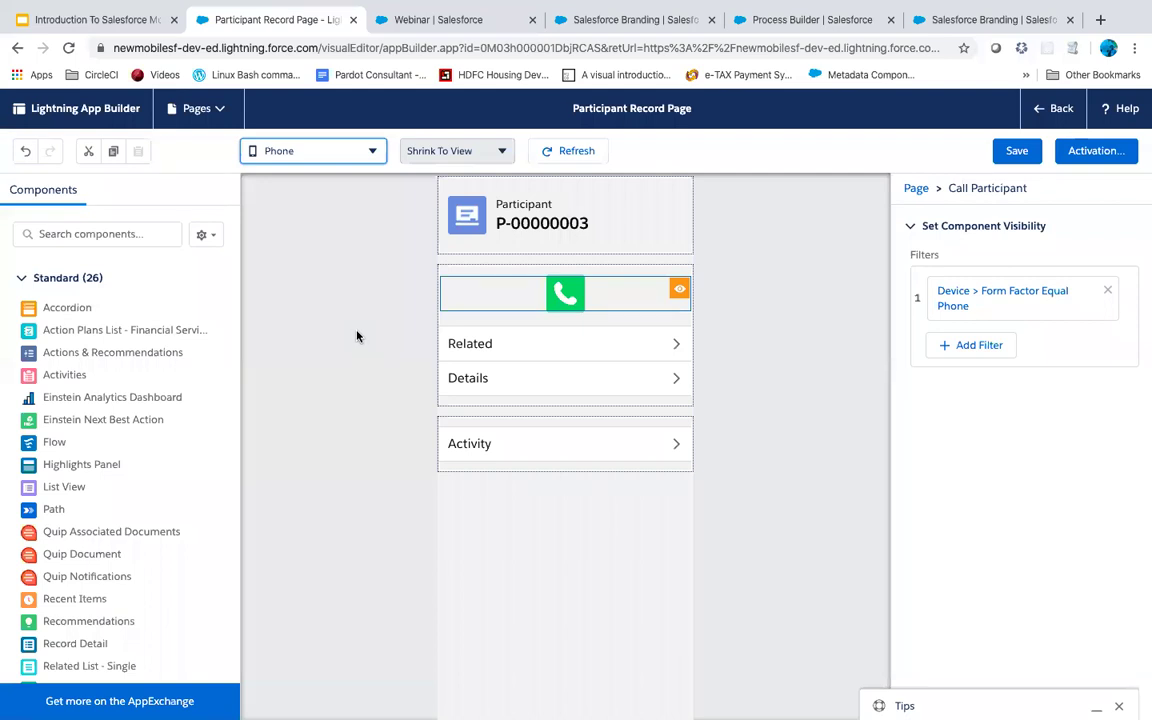
pyautogui.hotkey('ctrl', 'Left')
pyautogui.hotkey('ctrl', 'Right')
pyautogui.hotkey('ctrl', 'Left')
pyautogui.hotkey('ctrl', 'Left')
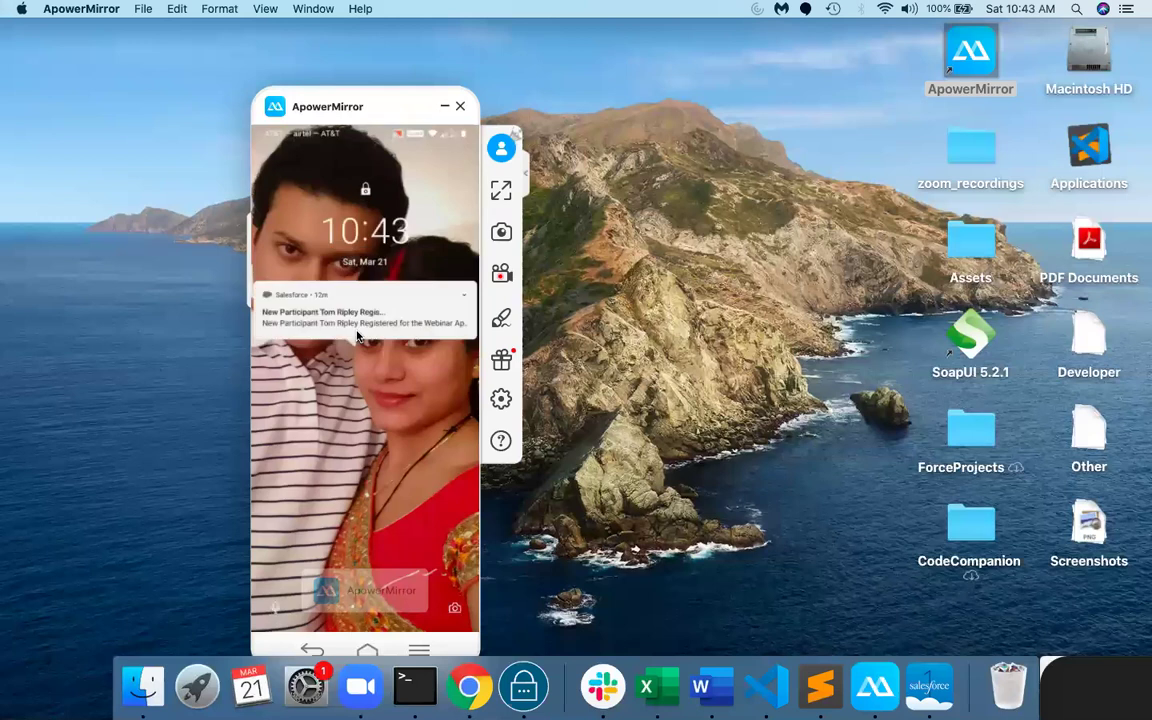
pyautogui.click(357, 337)
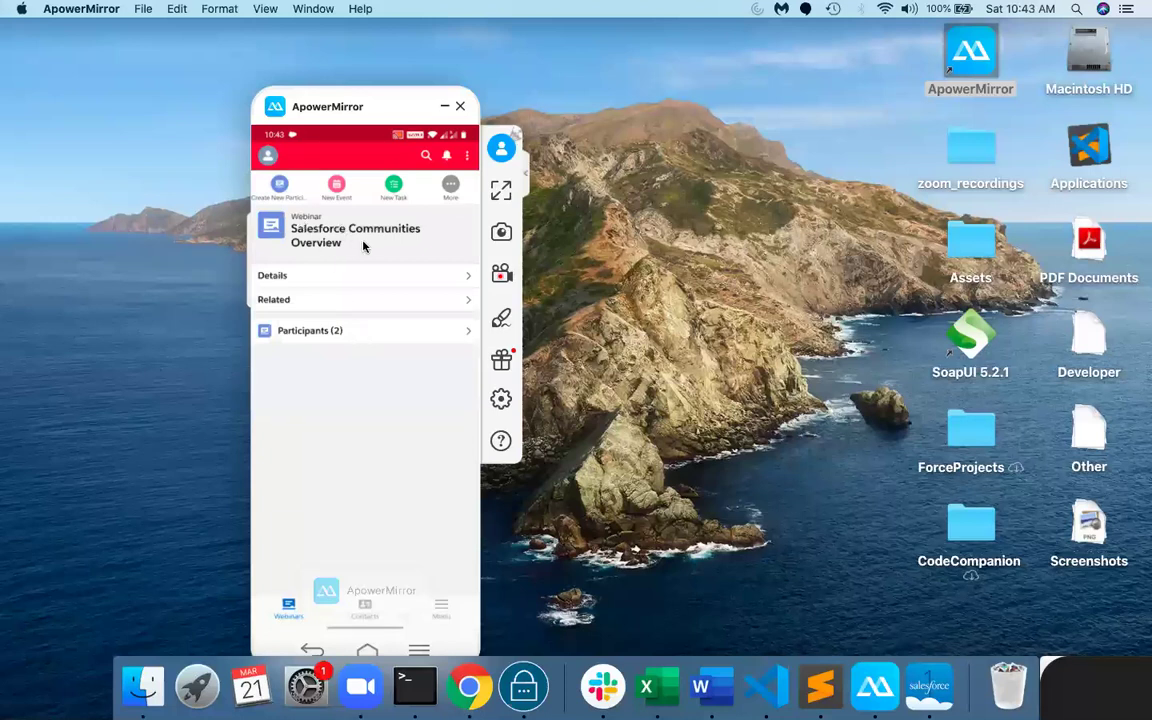
pyautogui.hotkey('ctrl', 'Right')
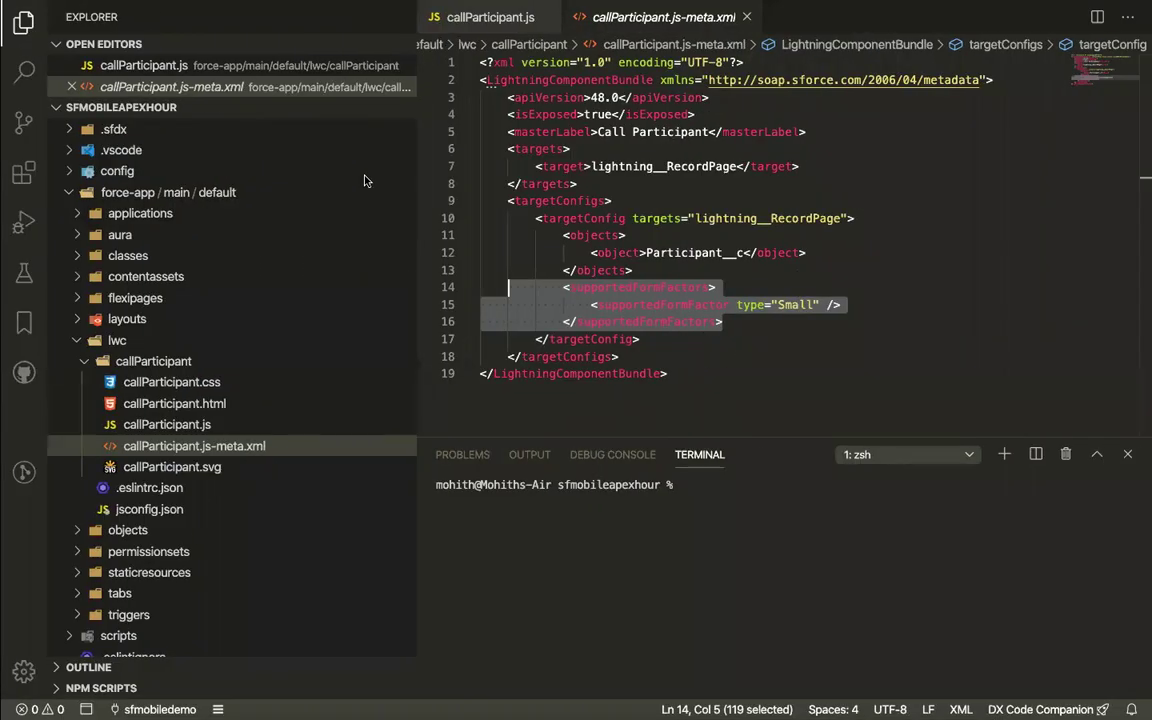
pyautogui.hotkey('ctrl', 'Right')
pyautogui.click(469, 22)
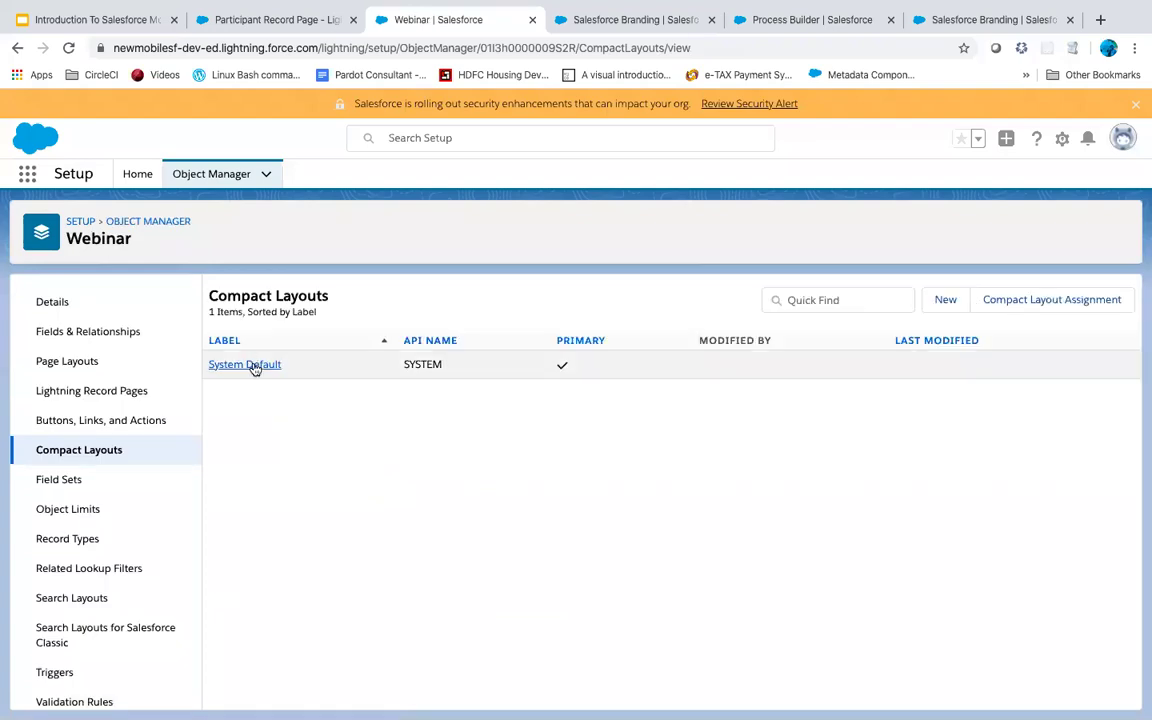
# Clone the System Default compact layout as 'Webinar New Layout'
pyautogui.click(250, 365)
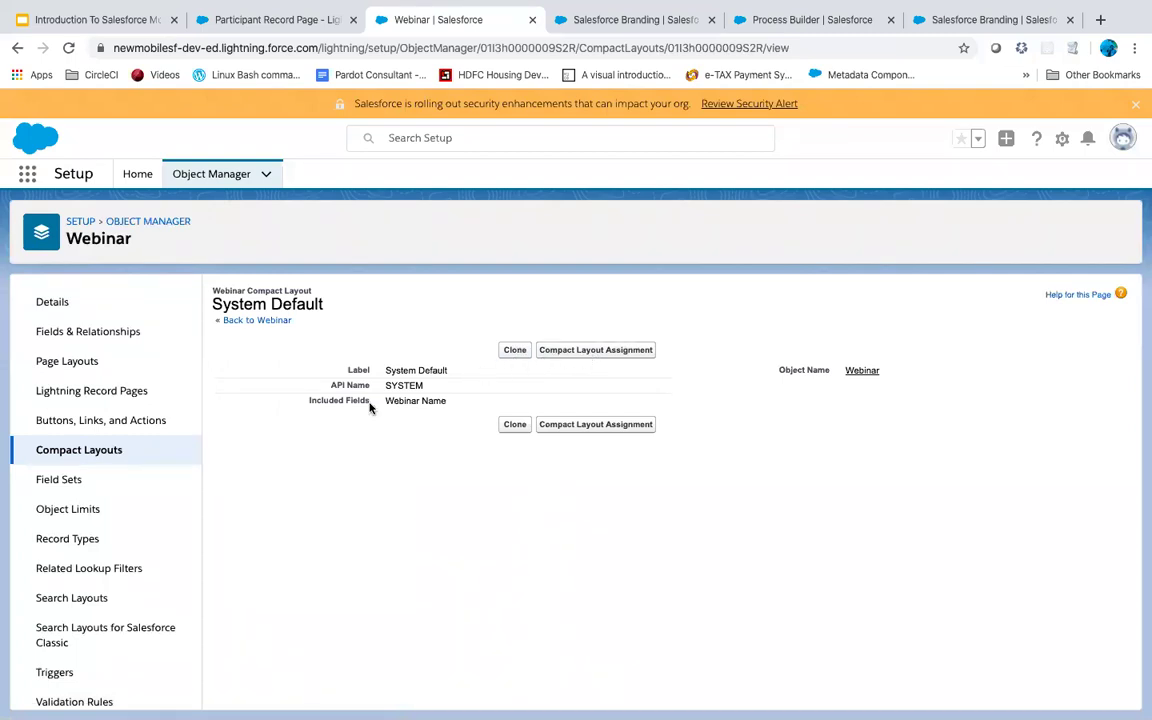
pyautogui.moveTo(379, 405); pyautogui.dragTo(451, 403)
pyautogui.click(514, 350)
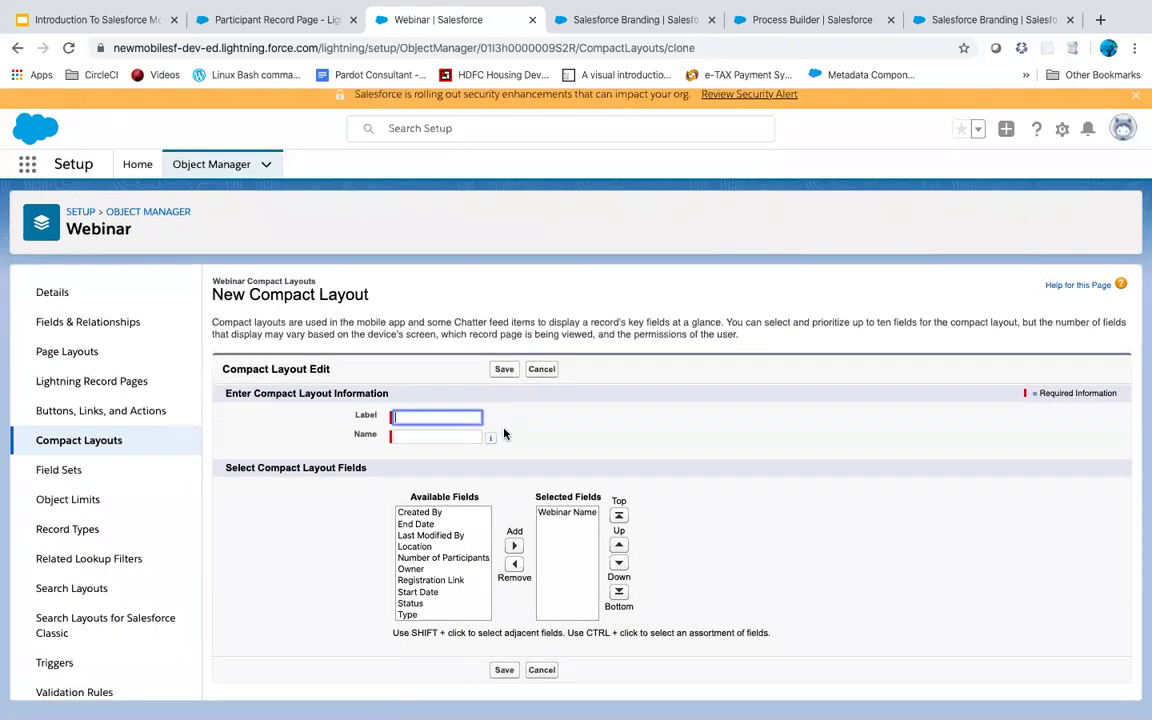
pyautogui.write('Webina')
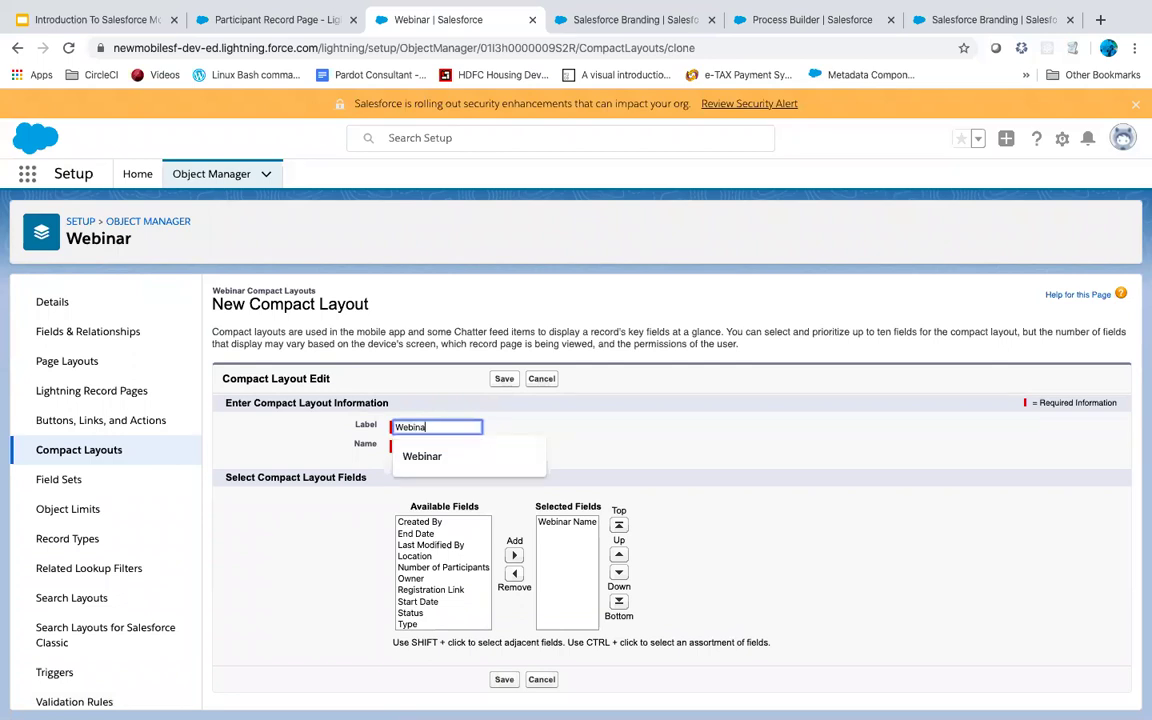
pyautogui.write('r ')
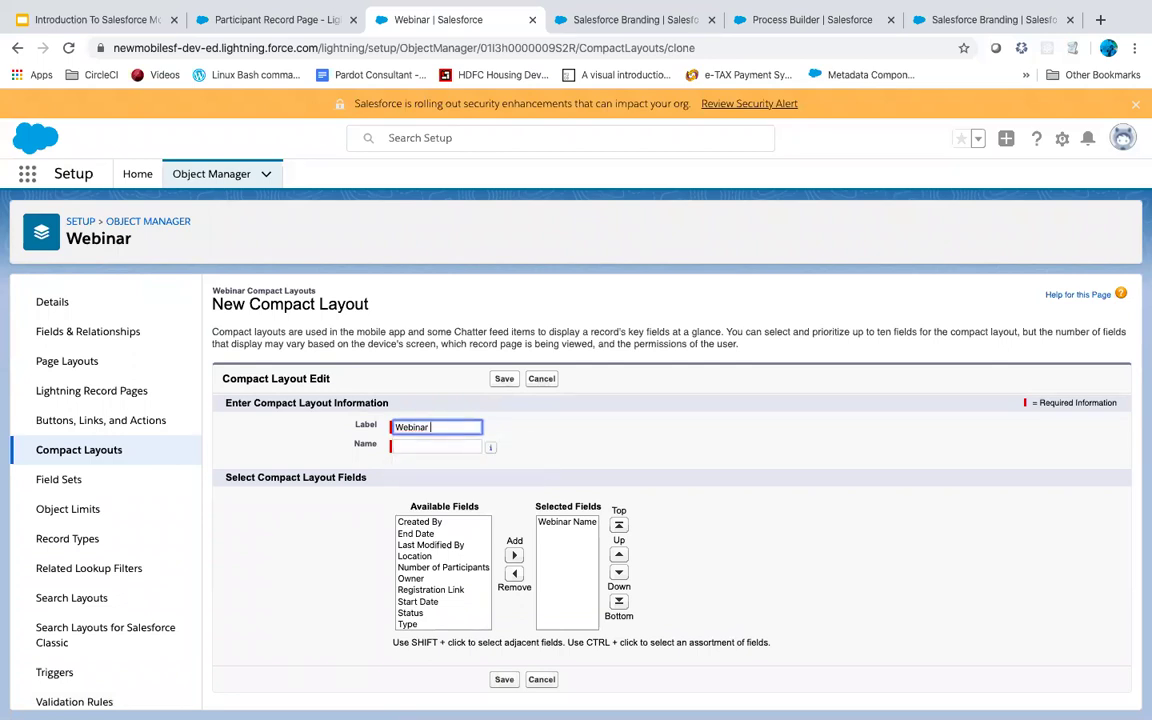
pyautogui.write('New Layout')
pyautogui.click(424, 457)
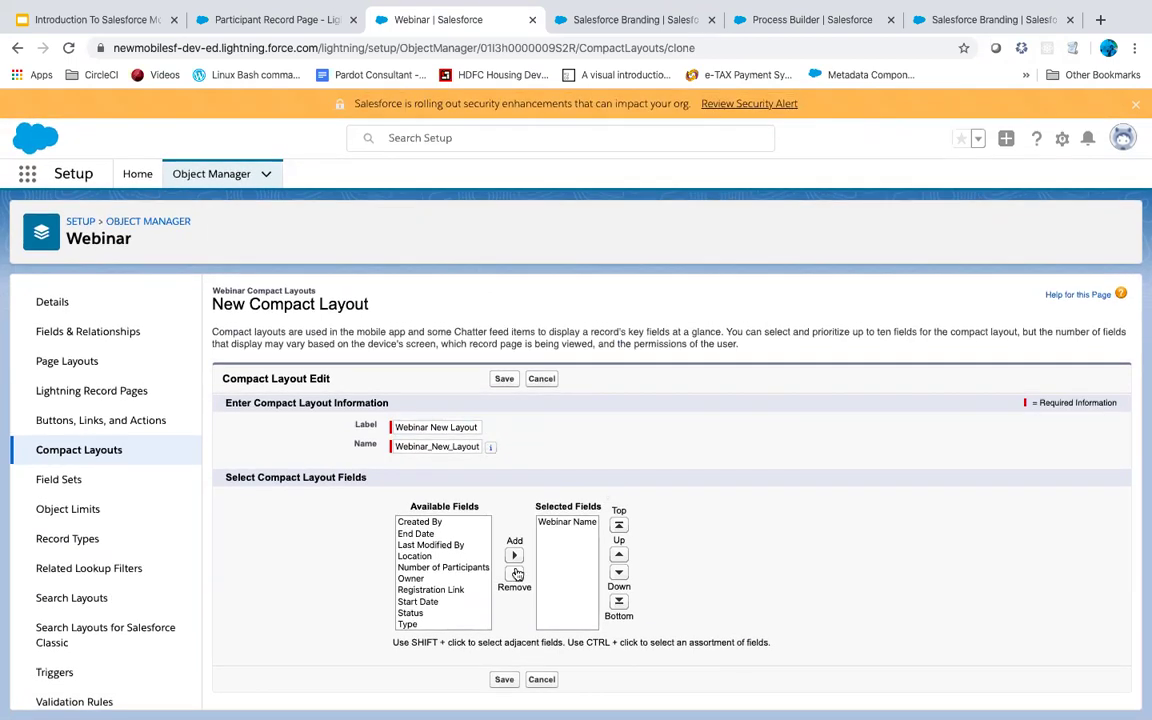
# Add Owner, Status and Start Date to the new layout's fields and save it
pyautogui.click(434, 579)
pyautogui.click(514, 555)
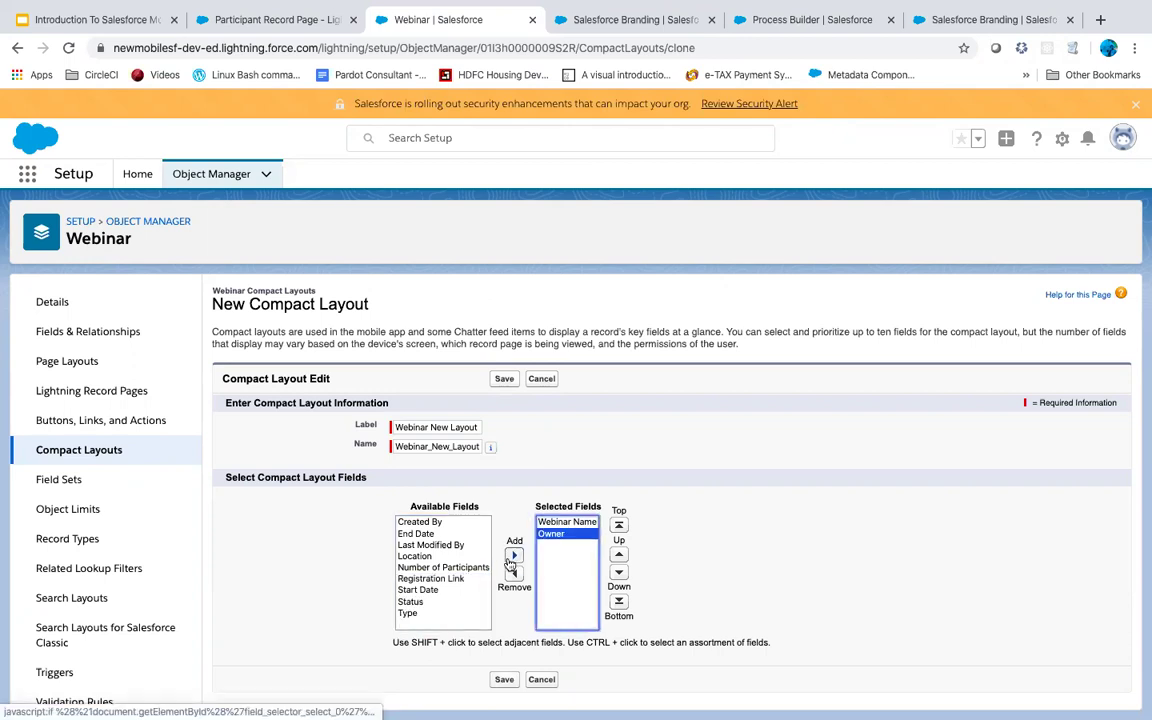
pyautogui.click(463, 580)
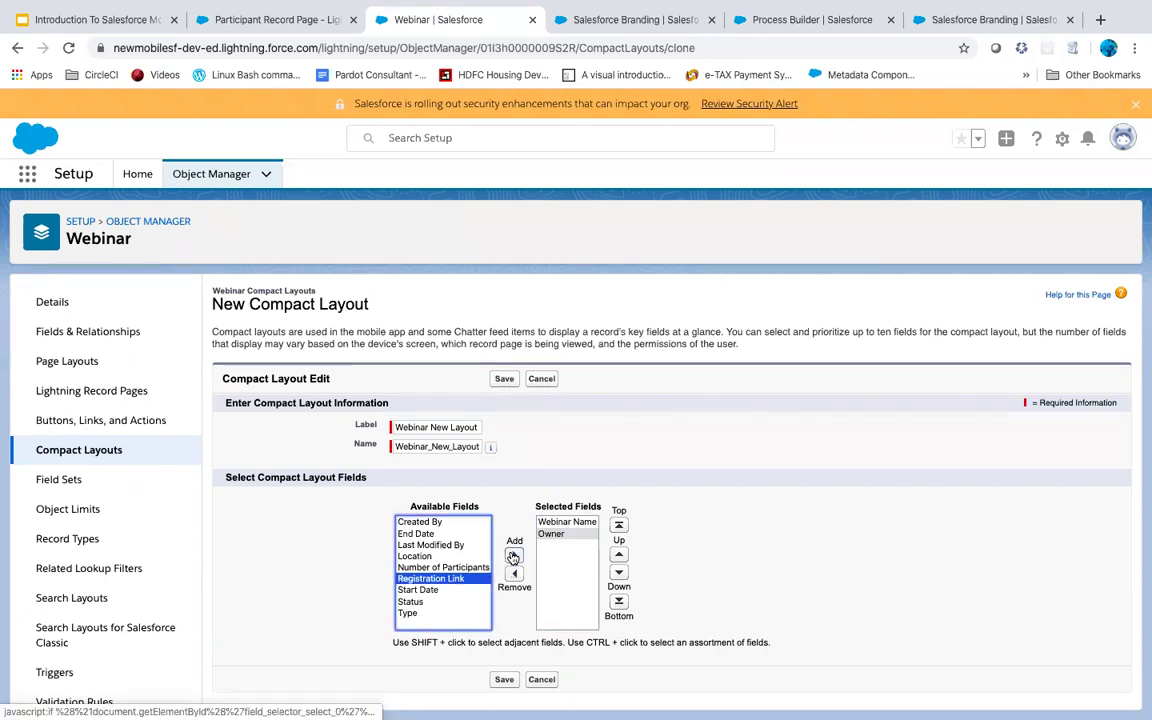
pyautogui.press('Down')
pyautogui.press('Down')
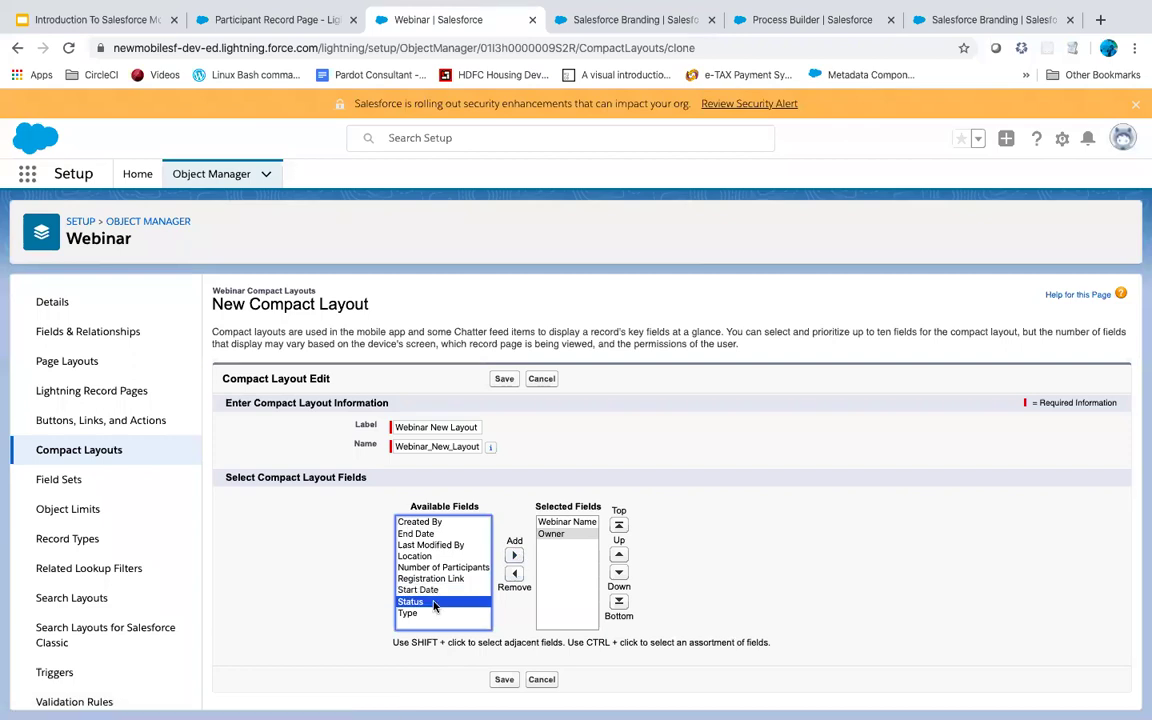
pyautogui.click(513, 556)
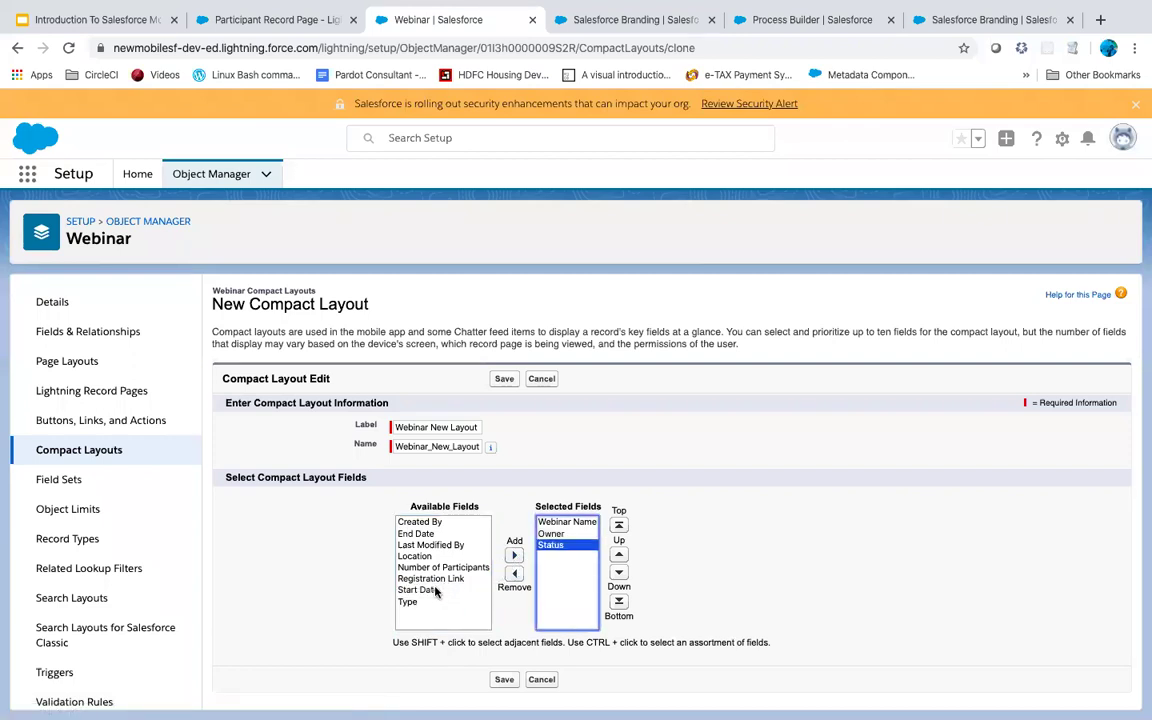
pyautogui.press('Up')
pyautogui.click(513, 556)
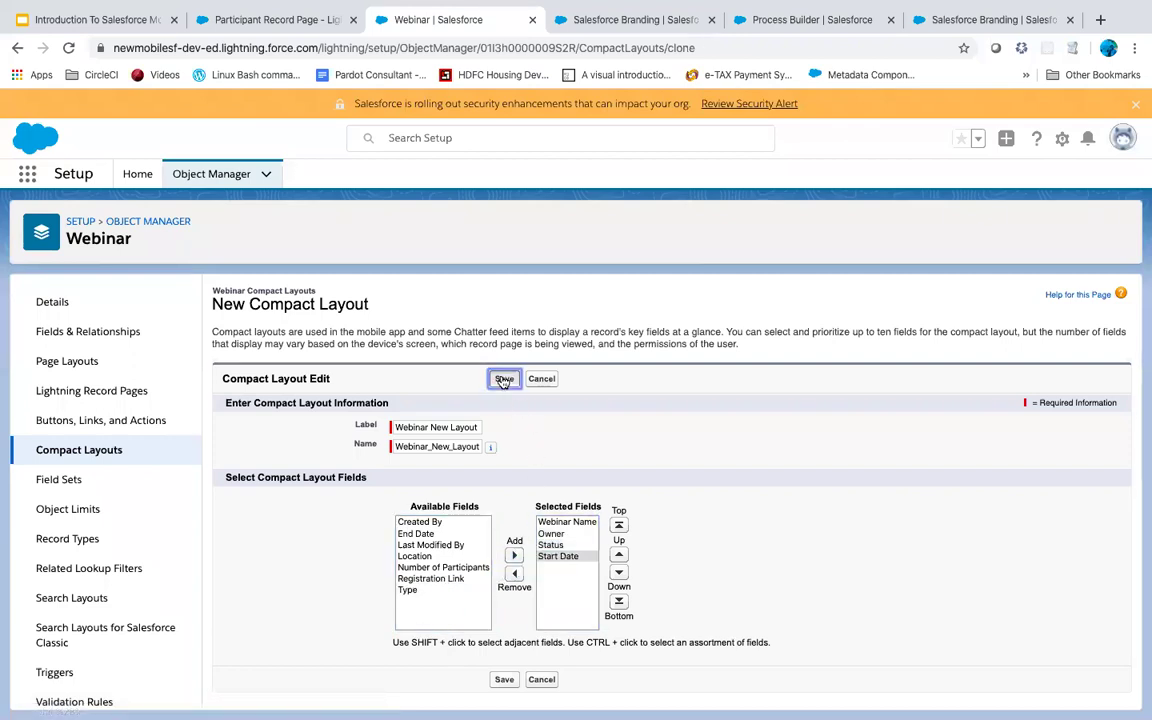
pyautogui.click(504, 379)
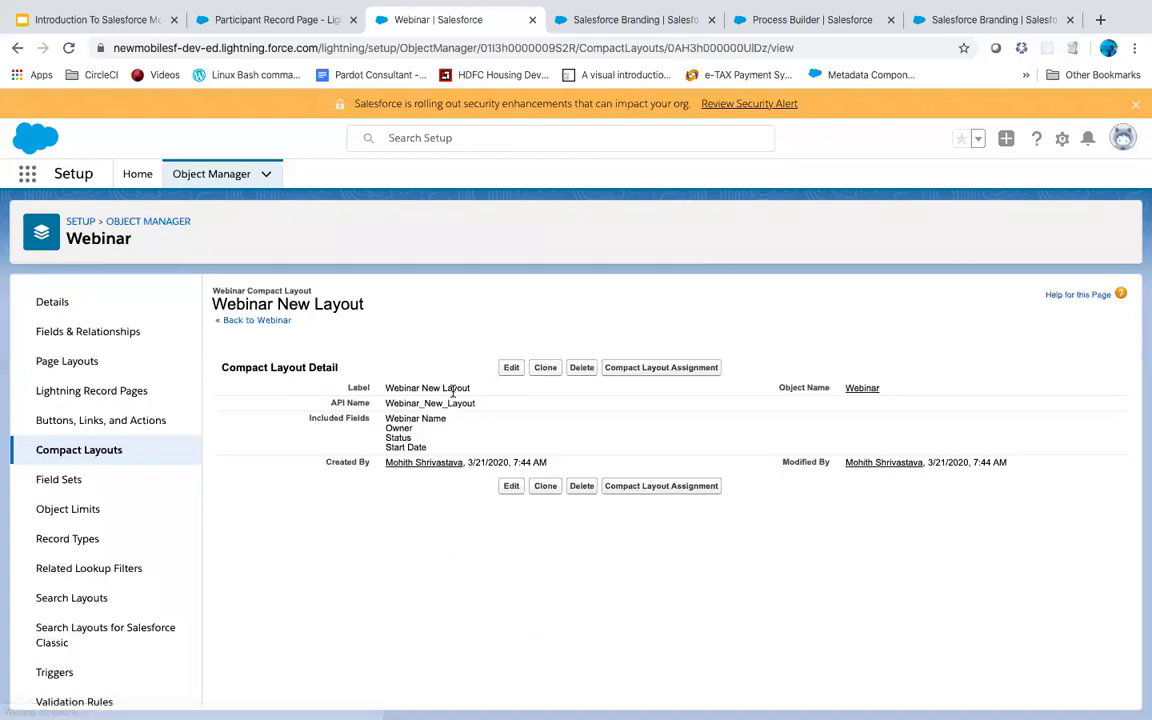
pyautogui.hotkey('ctrl', 'Left')
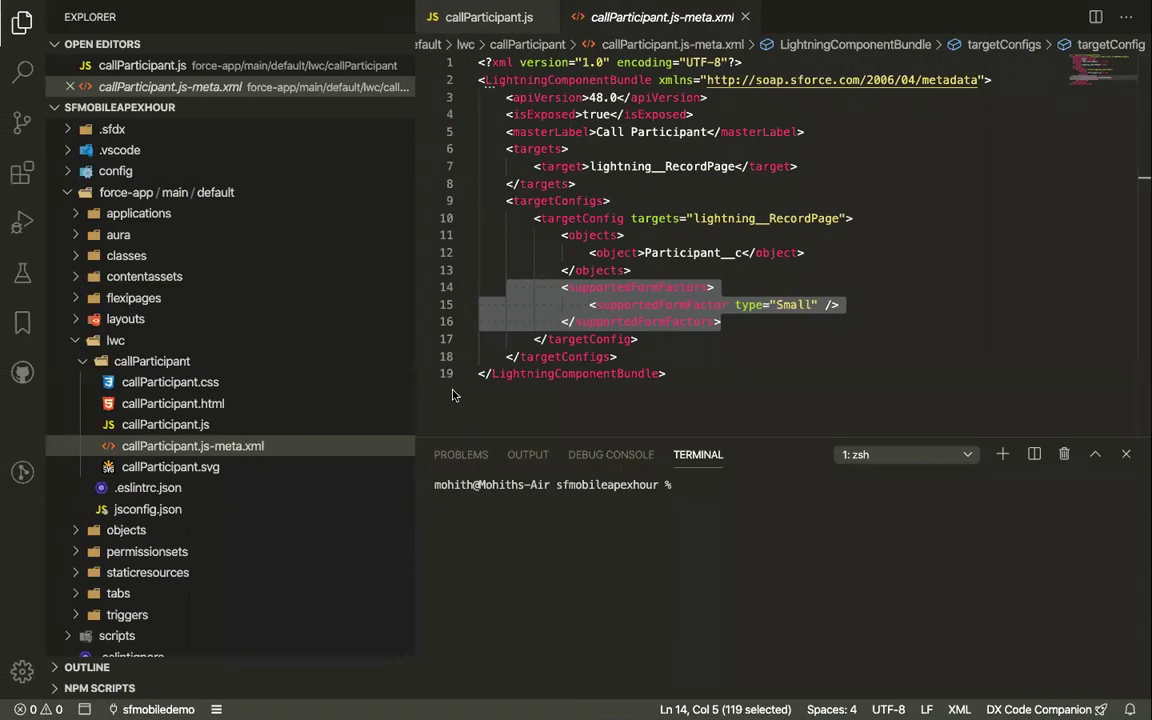
pyautogui.hotkey('ctrl', 'Left')
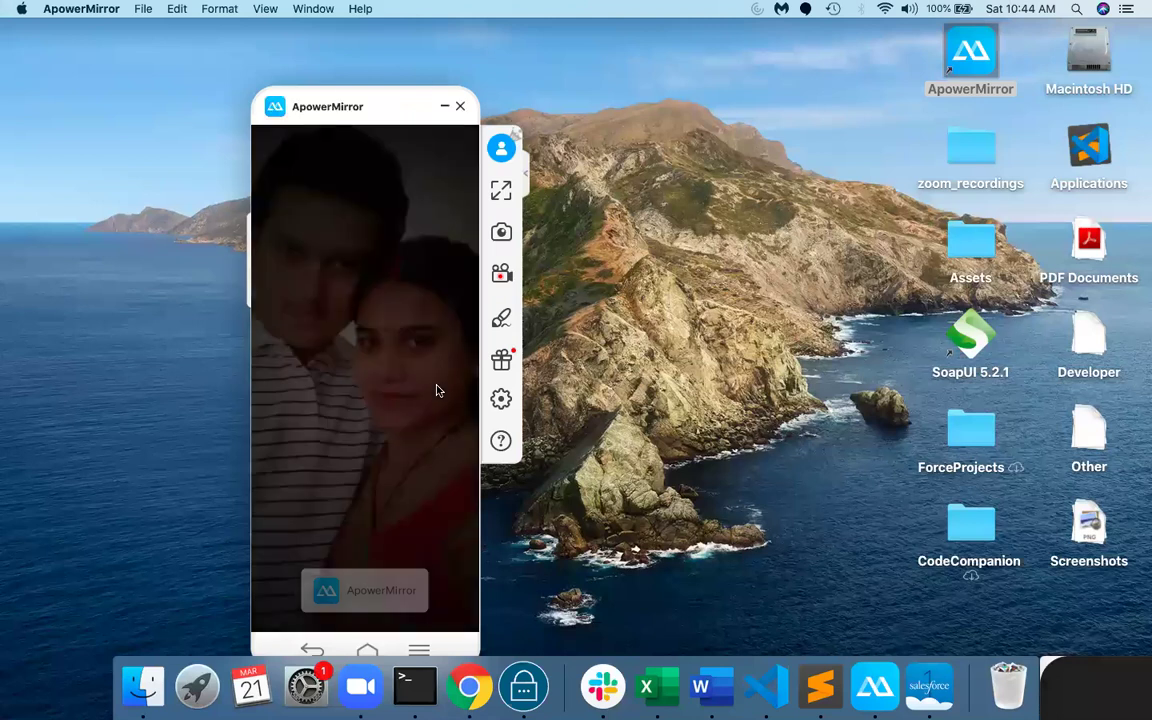
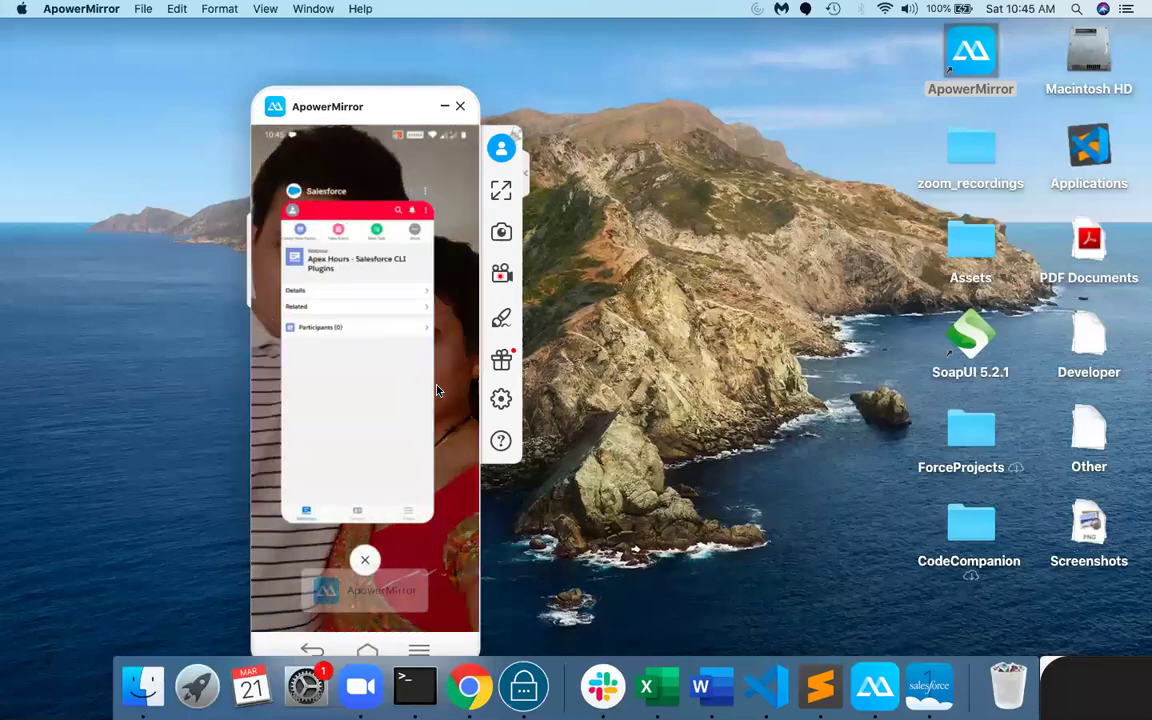
# Make Webinar New Layout the primary compact layout for the Webinar object
pyautogui.hotkey('ctrl', 'Right')
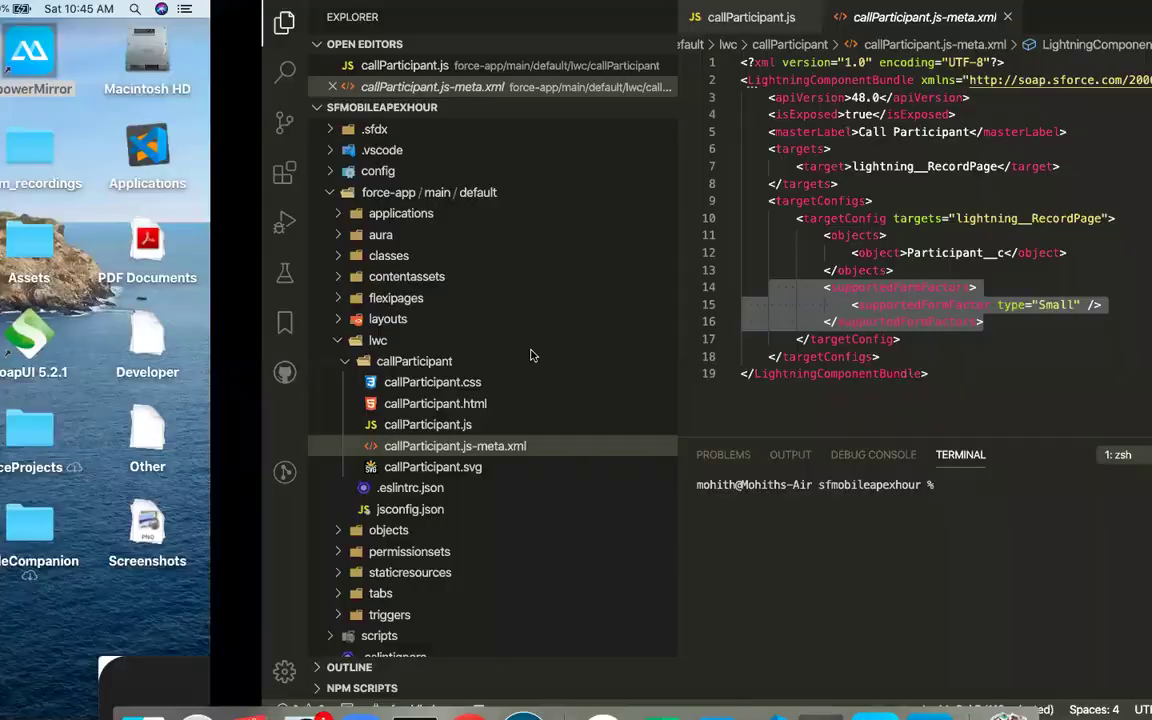
pyautogui.hotkey('ctrl', 'Right')
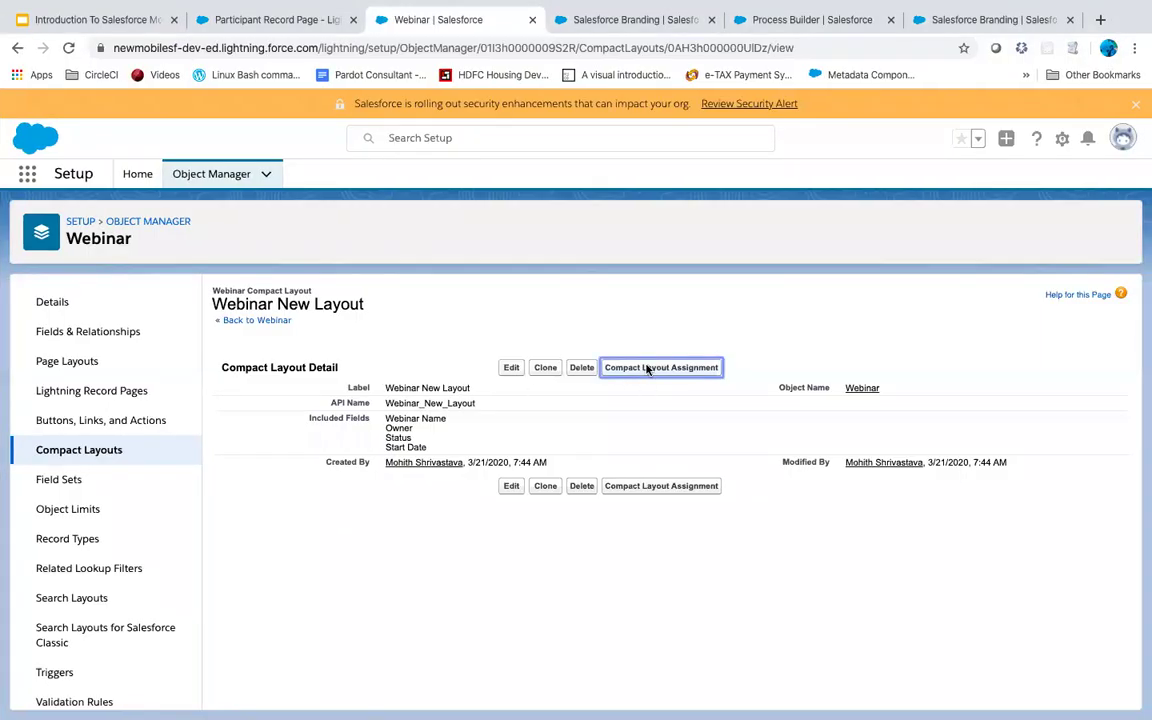
pyautogui.click(646, 370)
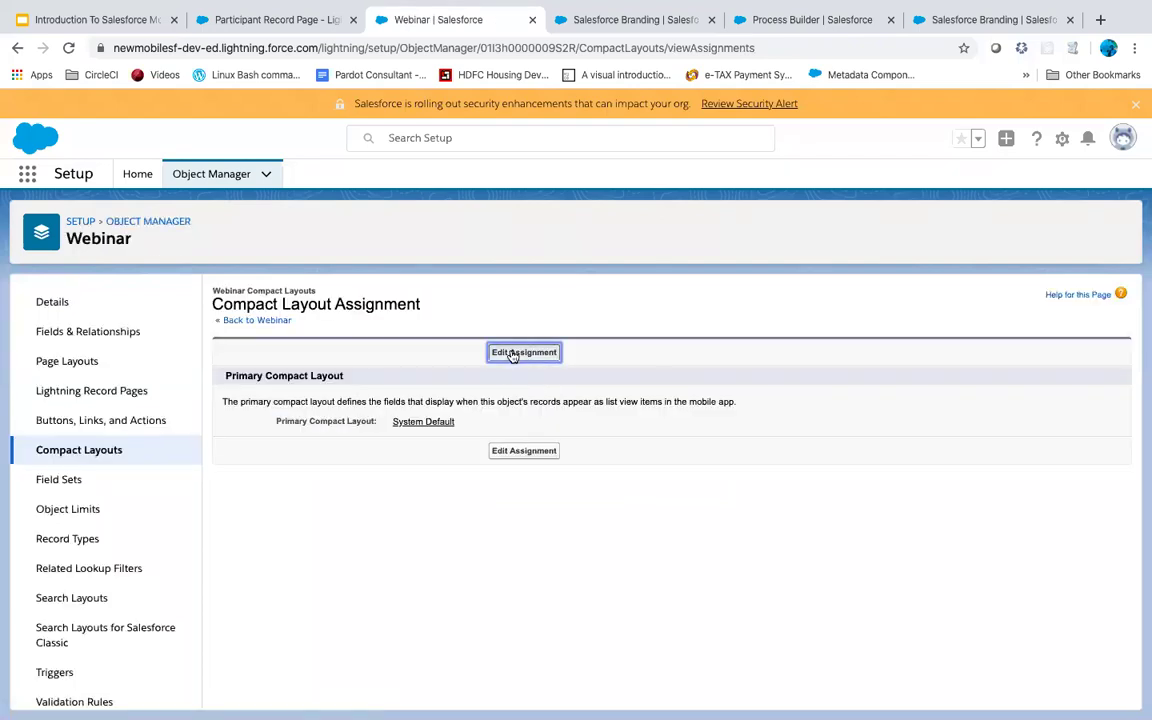
pyautogui.click(518, 352)
pyautogui.click(427, 415)
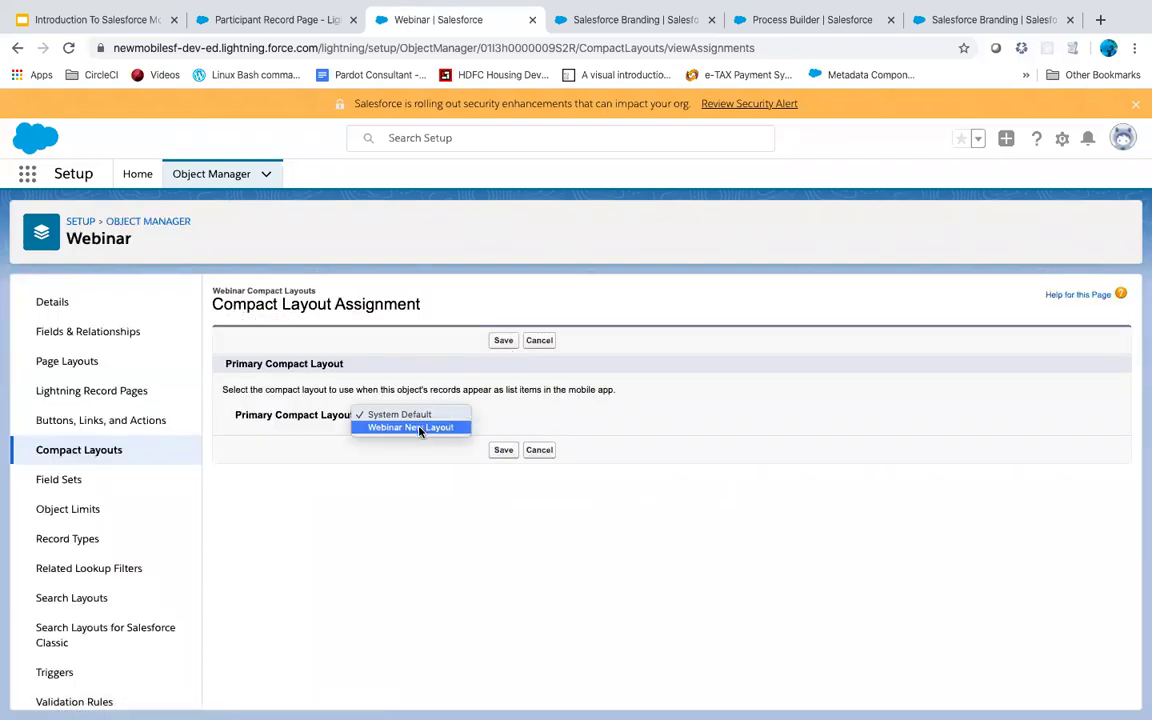
pyautogui.click(432, 427)
pyautogui.click(503, 451)
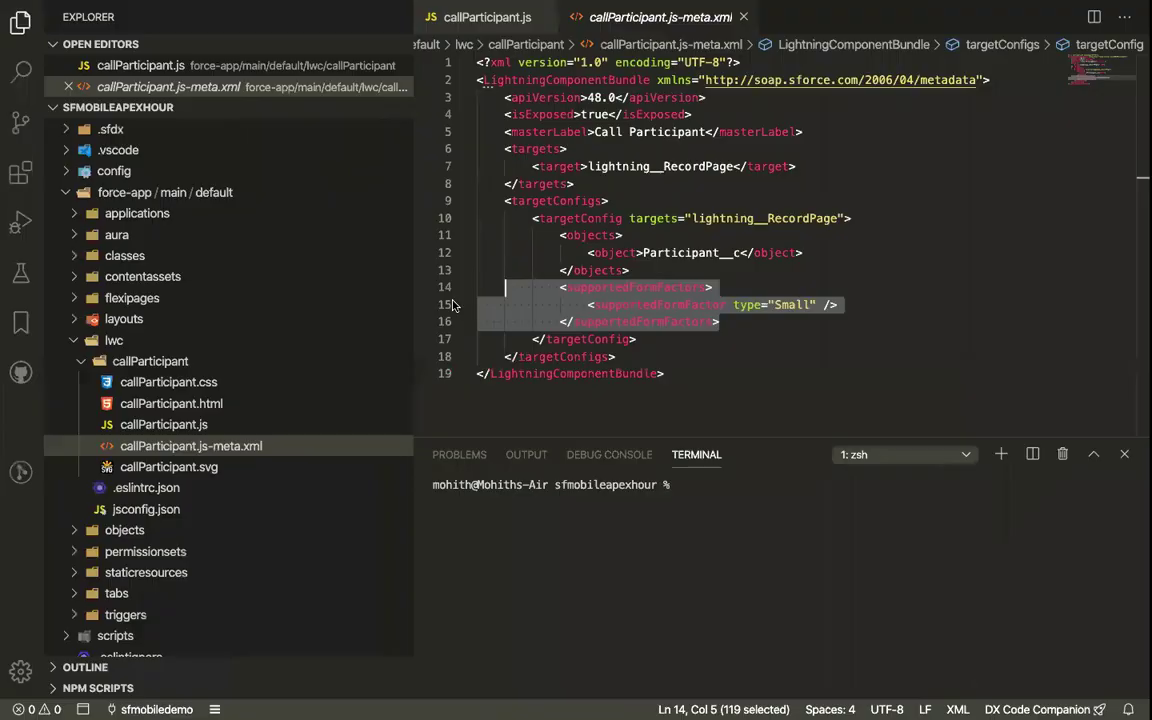
# Check the phone, review Webinar New Layout's fields, then open the Participant Record Page builder
pyautogui.hotkey('ctrl', 'Left')
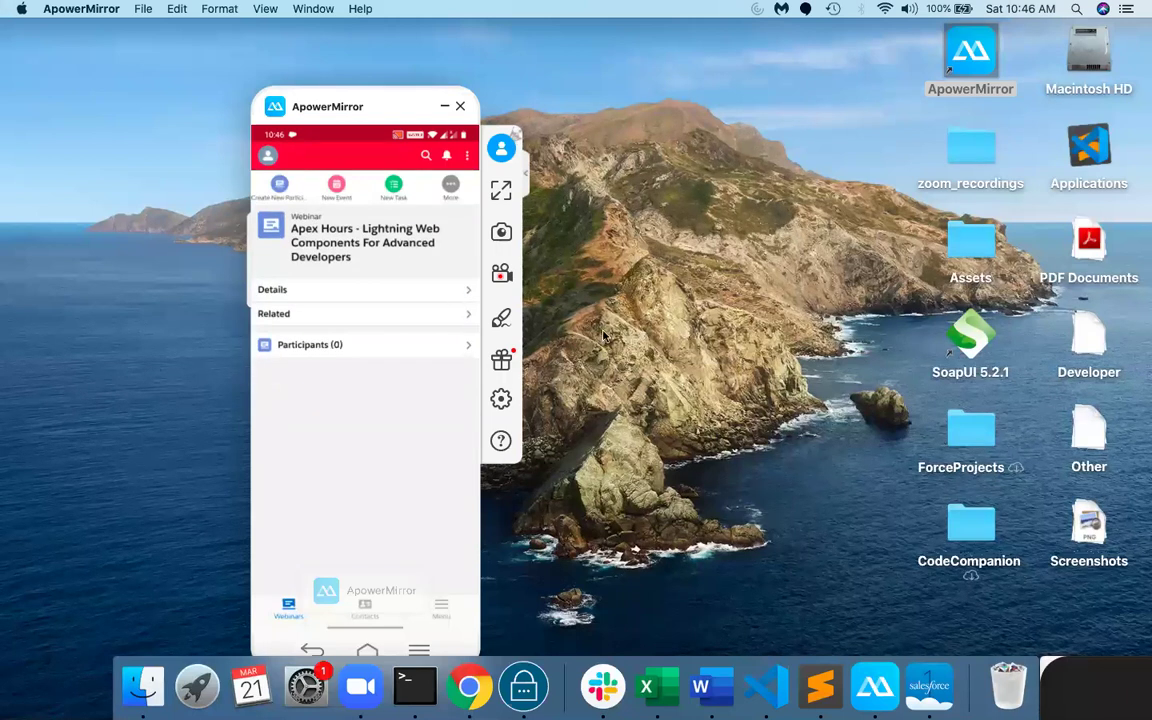
pyautogui.hotkey('ctrl', 'Right')
pyautogui.hotkey('ctrl', 'Right')
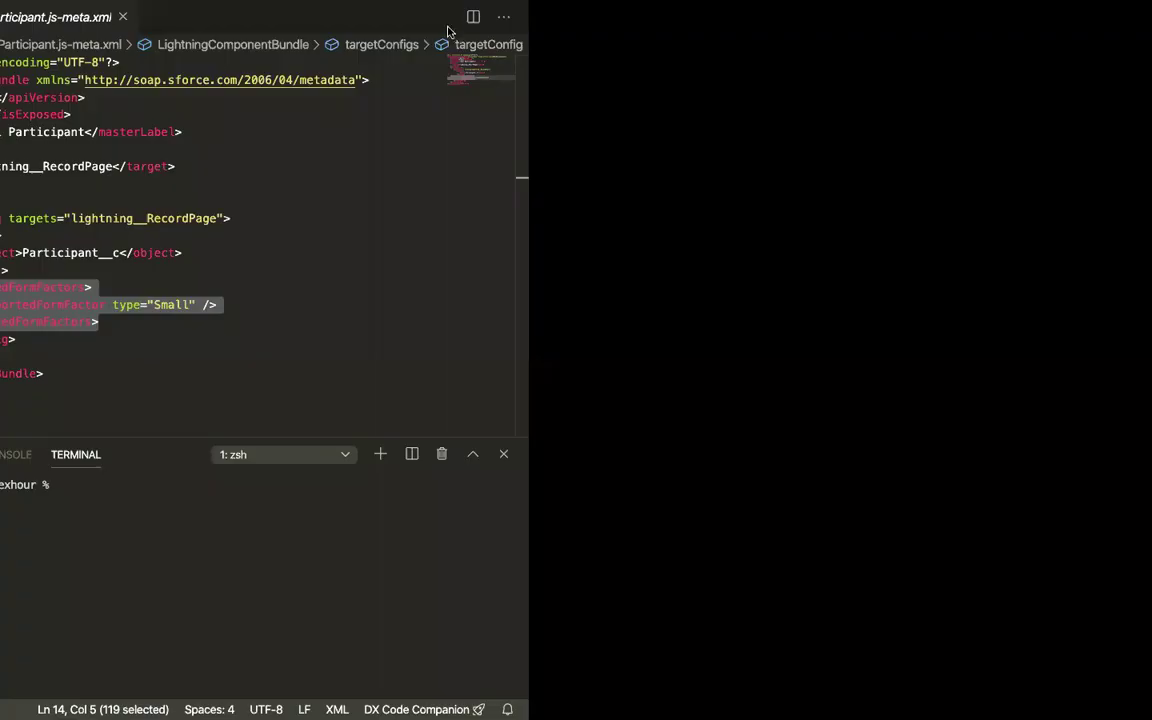
pyautogui.click(447, 24)
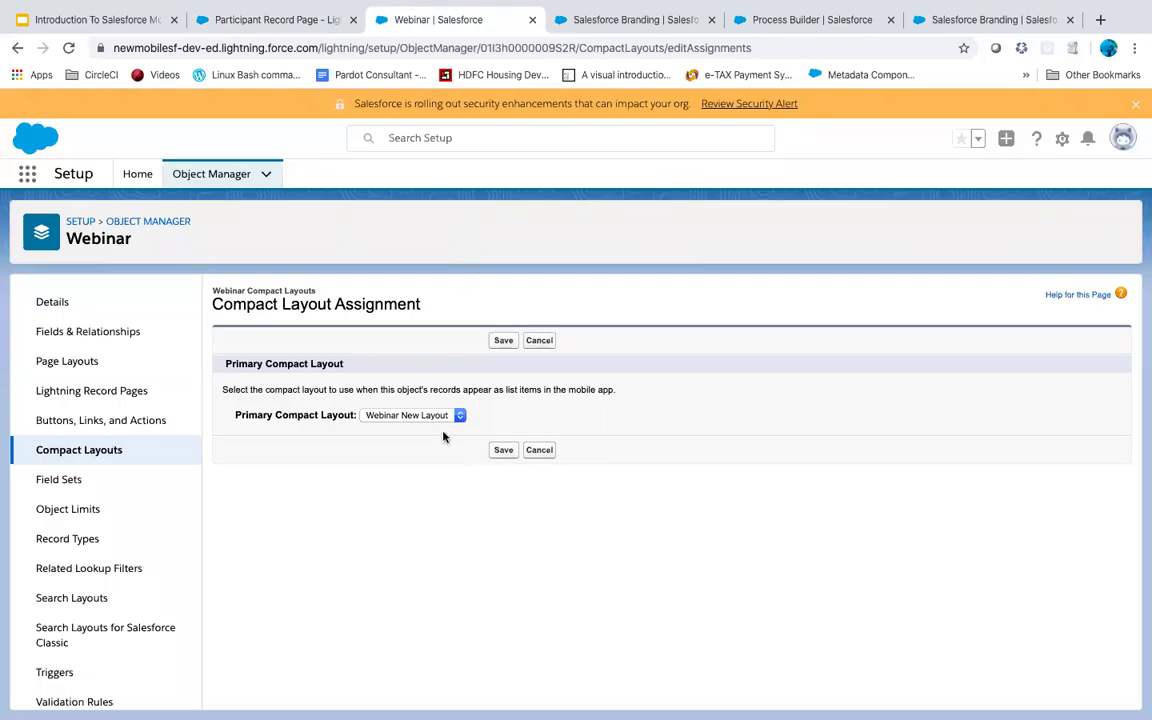
pyautogui.click(539, 340)
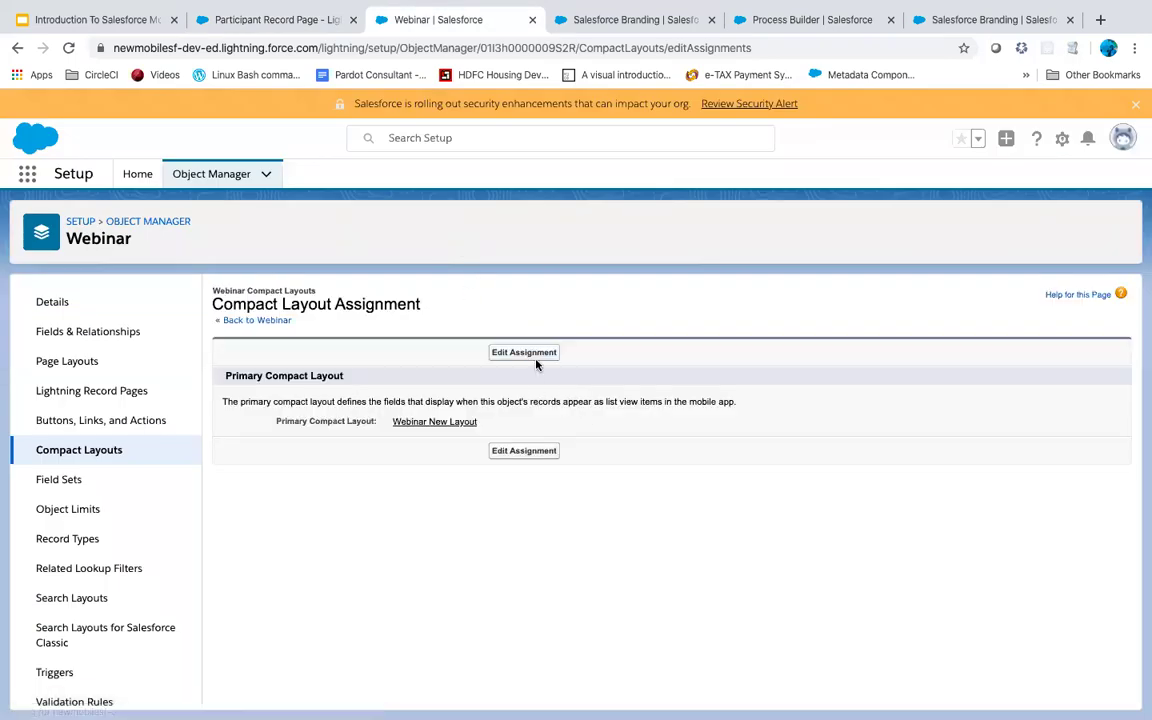
pyautogui.click(429, 424)
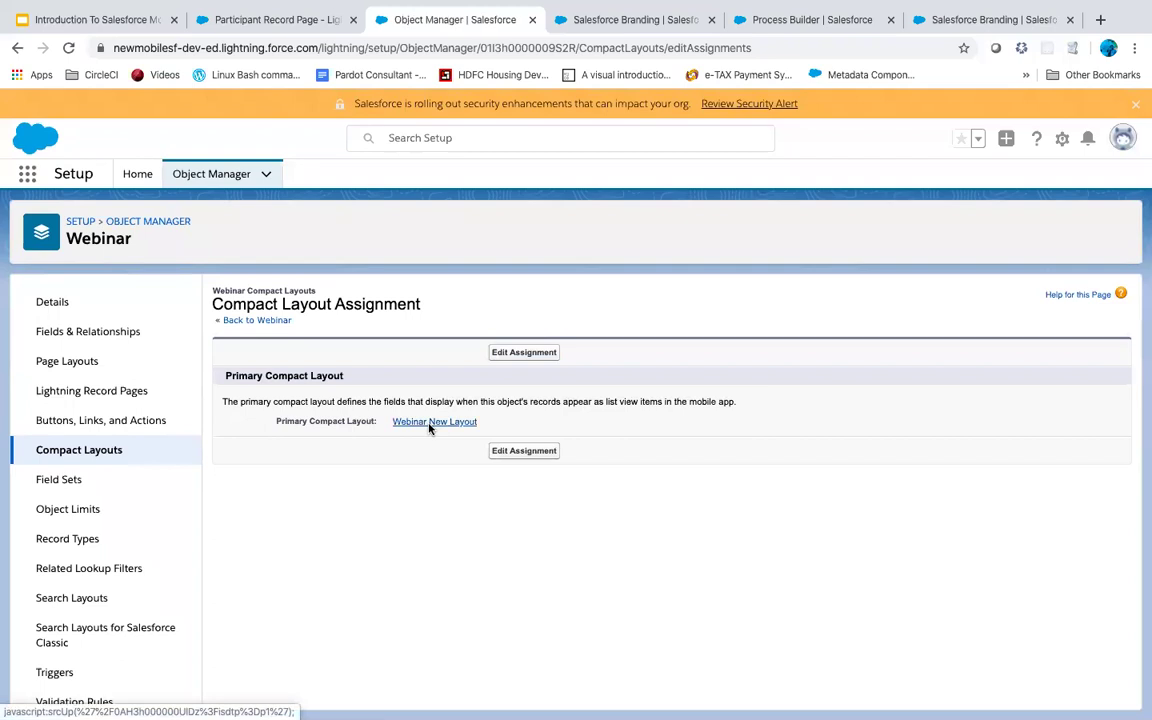
pyautogui.moveTo(228, 417); pyautogui.dragTo(285, 447)
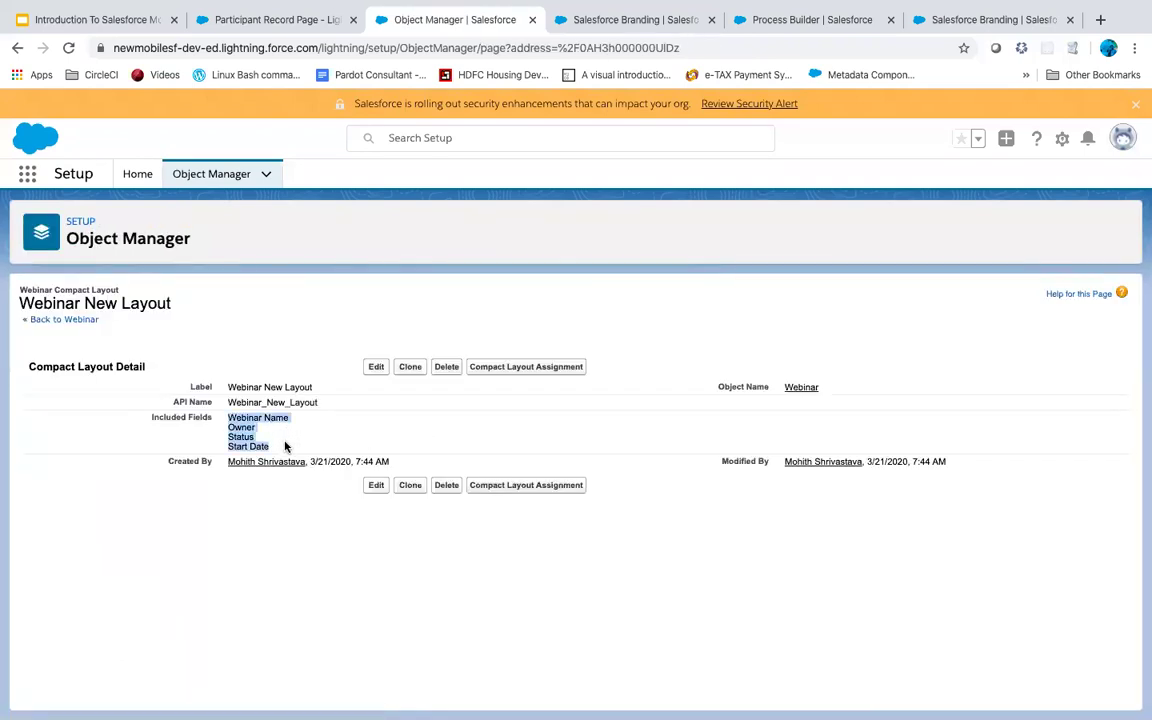
pyautogui.click(283, 22)
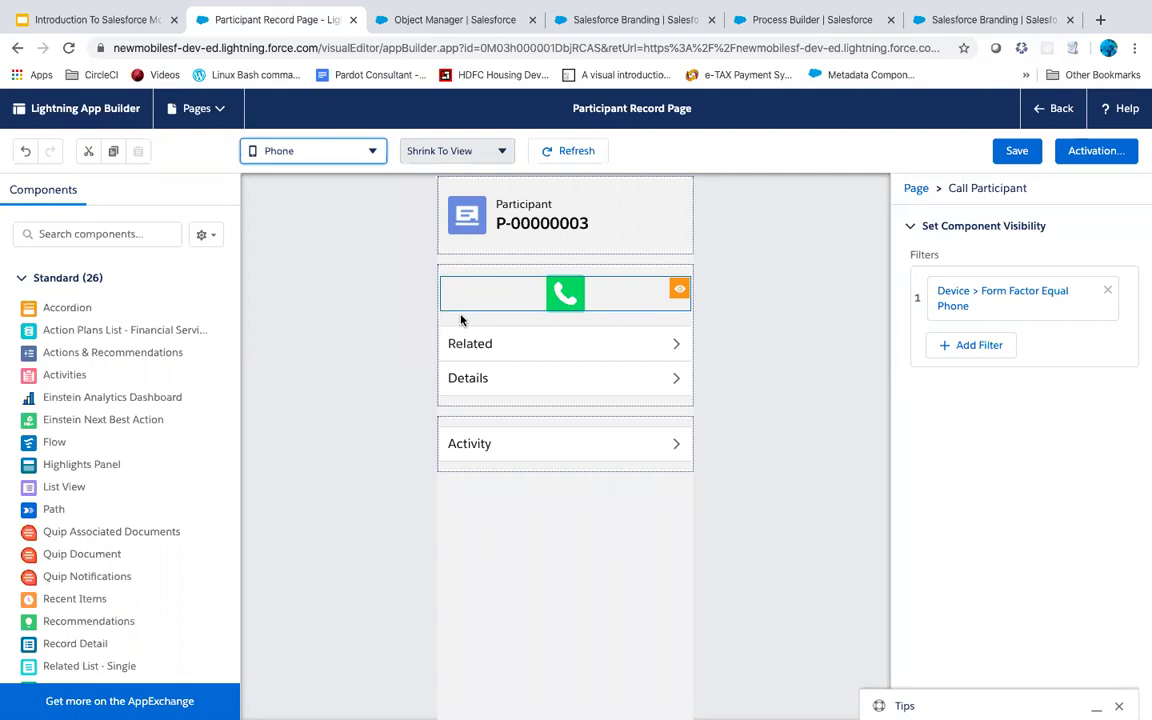
pyautogui.hotkey('ctrl', 'Left')
pyautogui.hotkey('ctrl', 'Left')
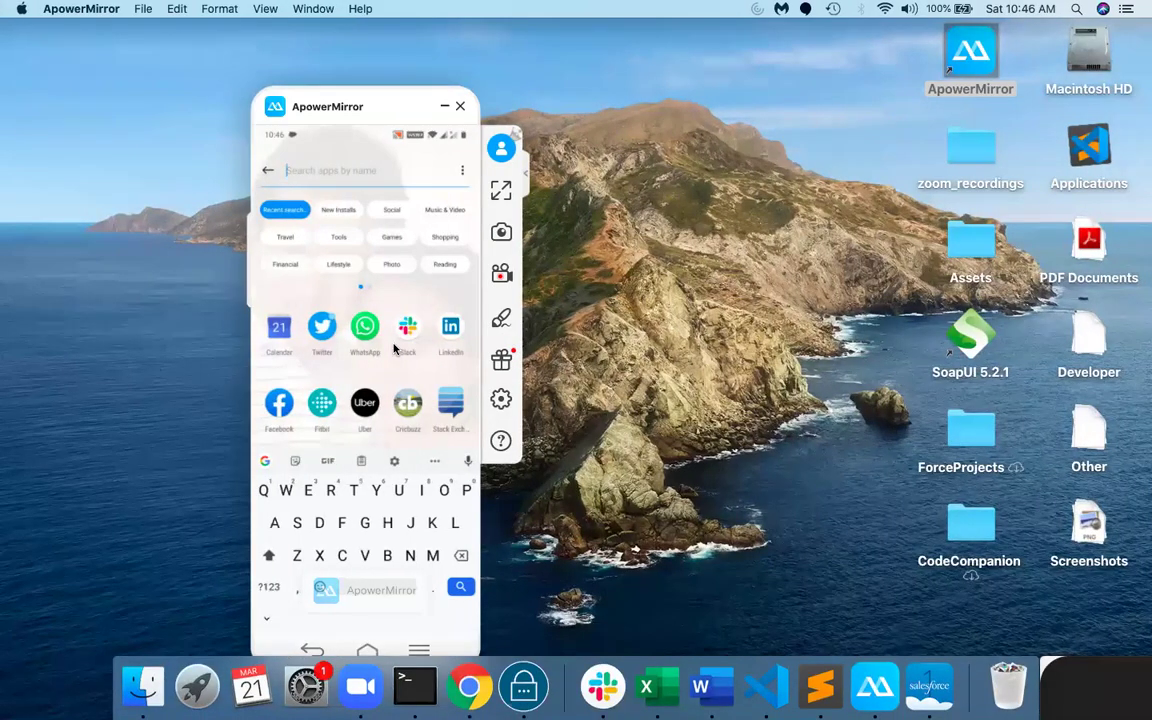
# Search the mirrored phone's apps for 'Sal' to find Salesforce
pyautogui.write('Sal')
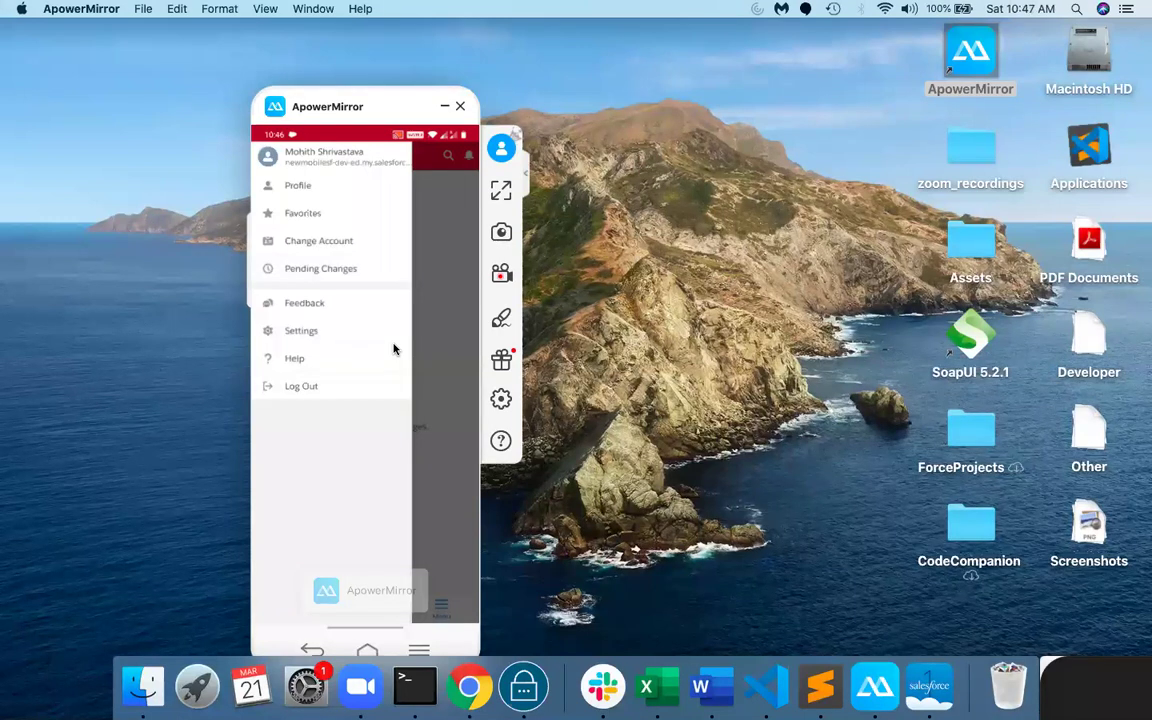
# Open Settings from the Salesforce app's side menu on the phone
pyautogui.click(393, 344)
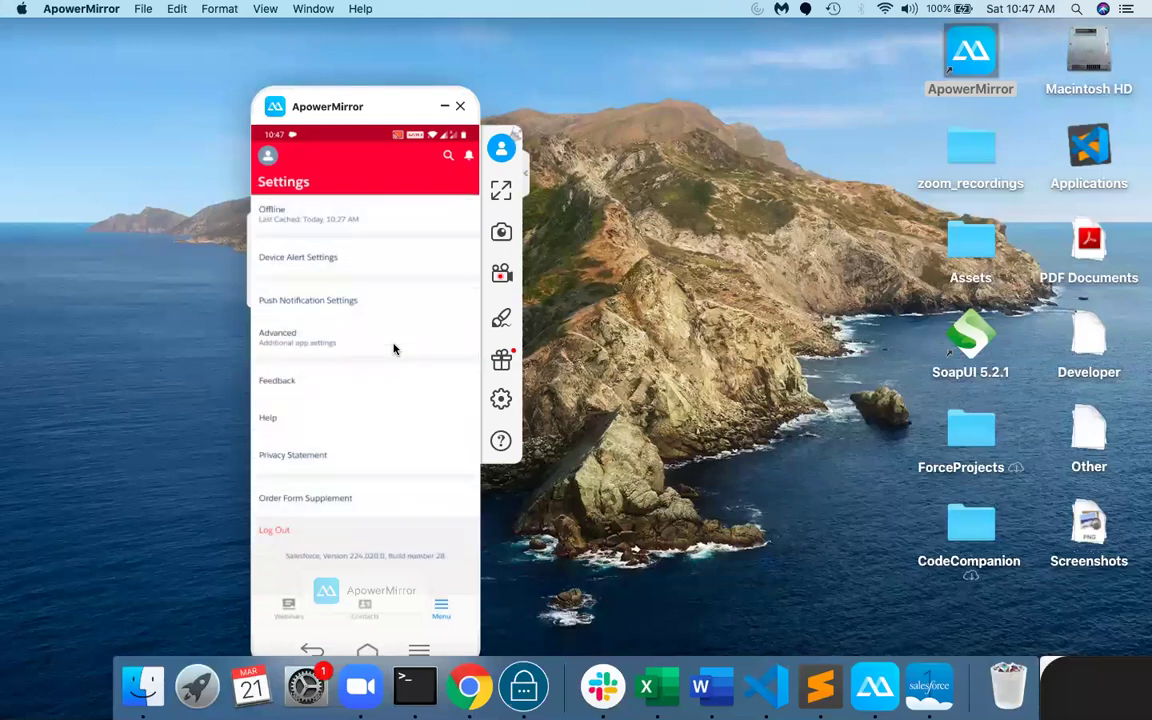
# Open the Salesforce app's Advanced settings, then move to the VS Code space
pyautogui.click(394, 349)
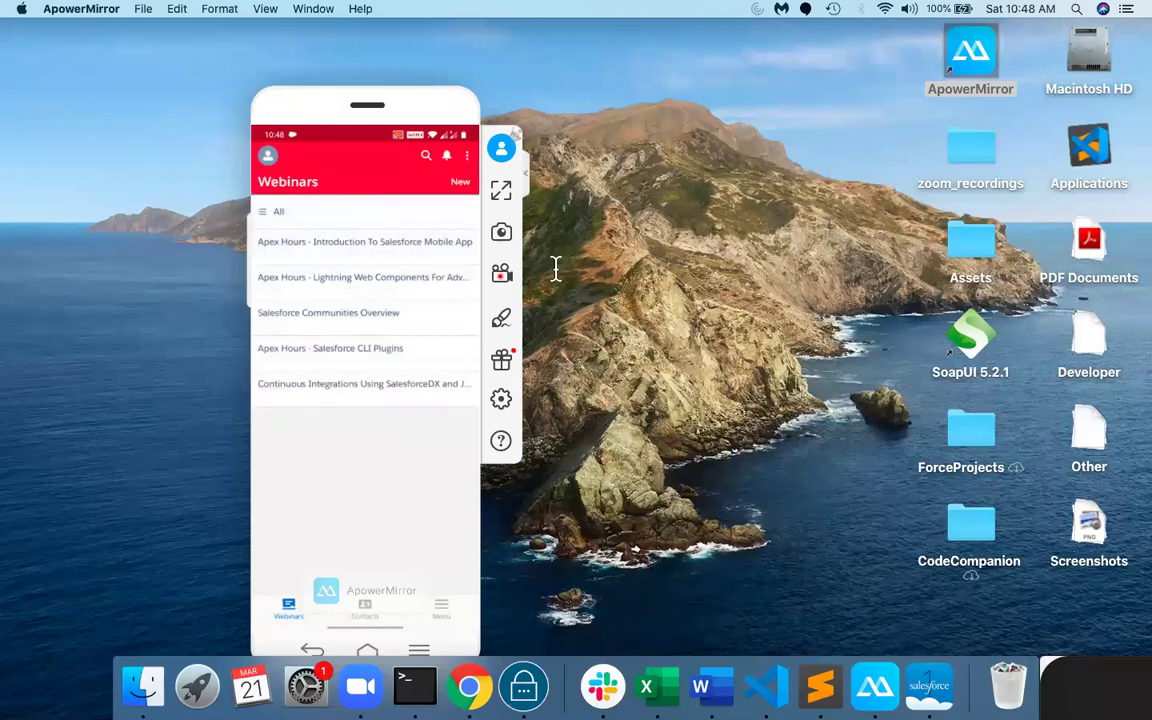
pyautogui.hotkey('ctrl', 'Right')
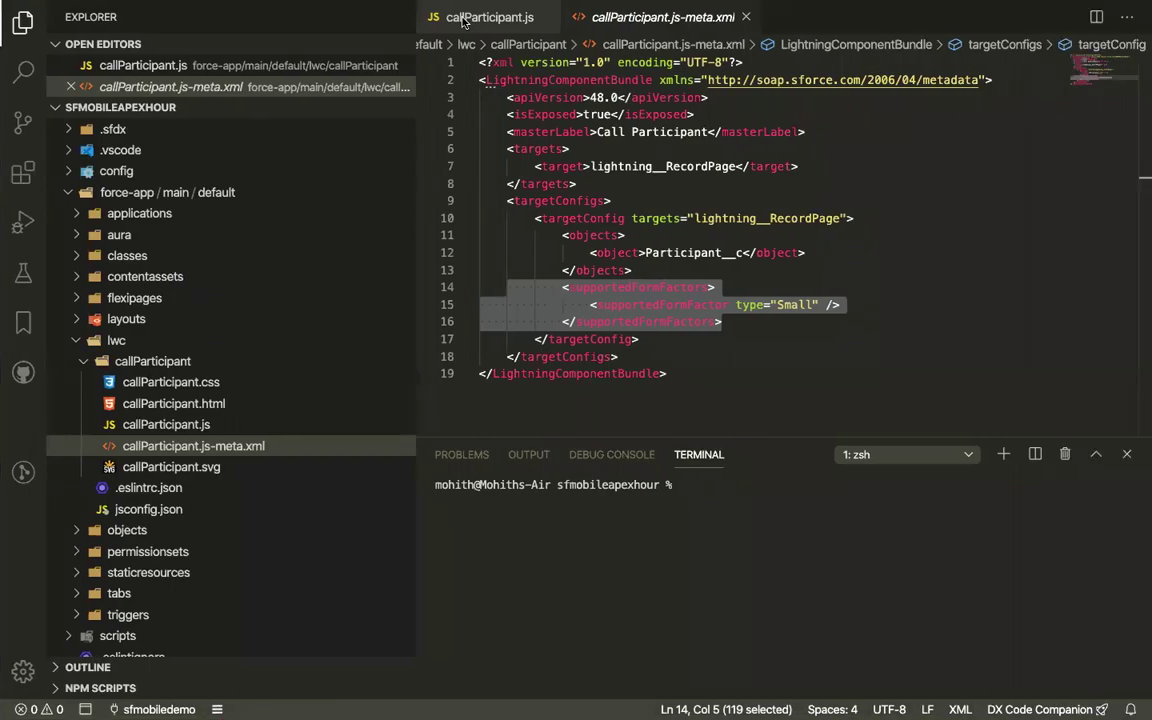
# In Setup, find Manage Connected Apps by searching Quick Find for 'Connec'
pyautogui.hotkey('ctrl', 'Right')
pyautogui.click(465, 22)
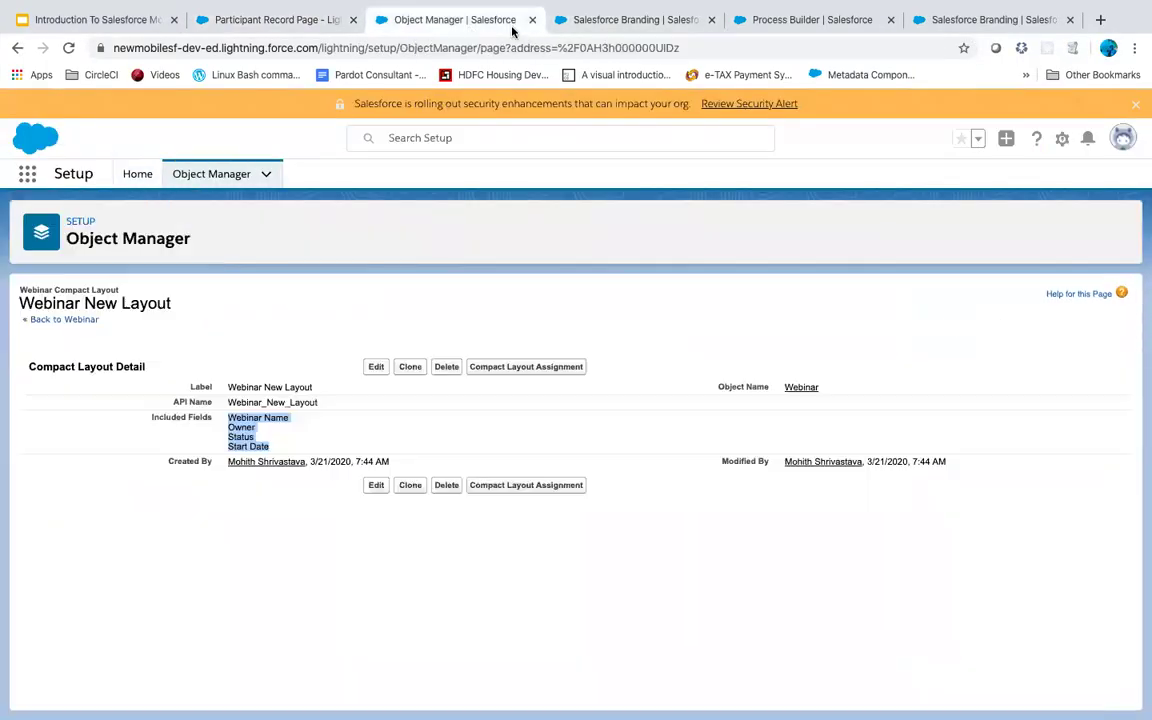
pyautogui.click(585, 24)
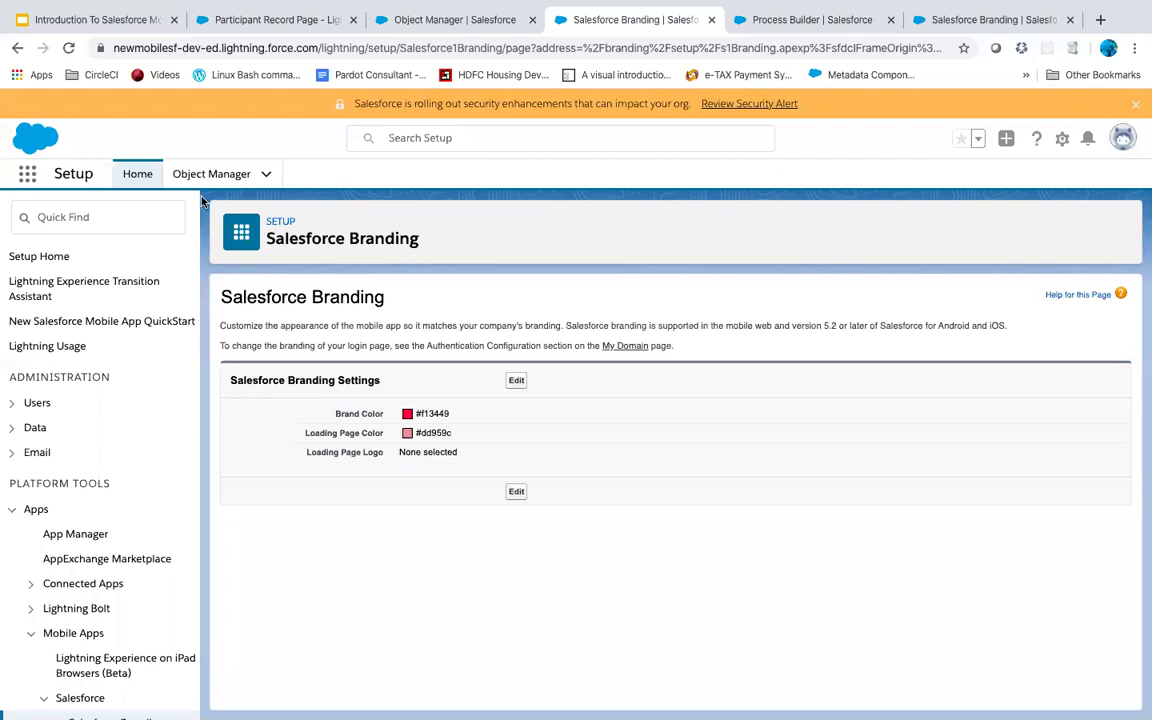
pyautogui.click(150, 214)
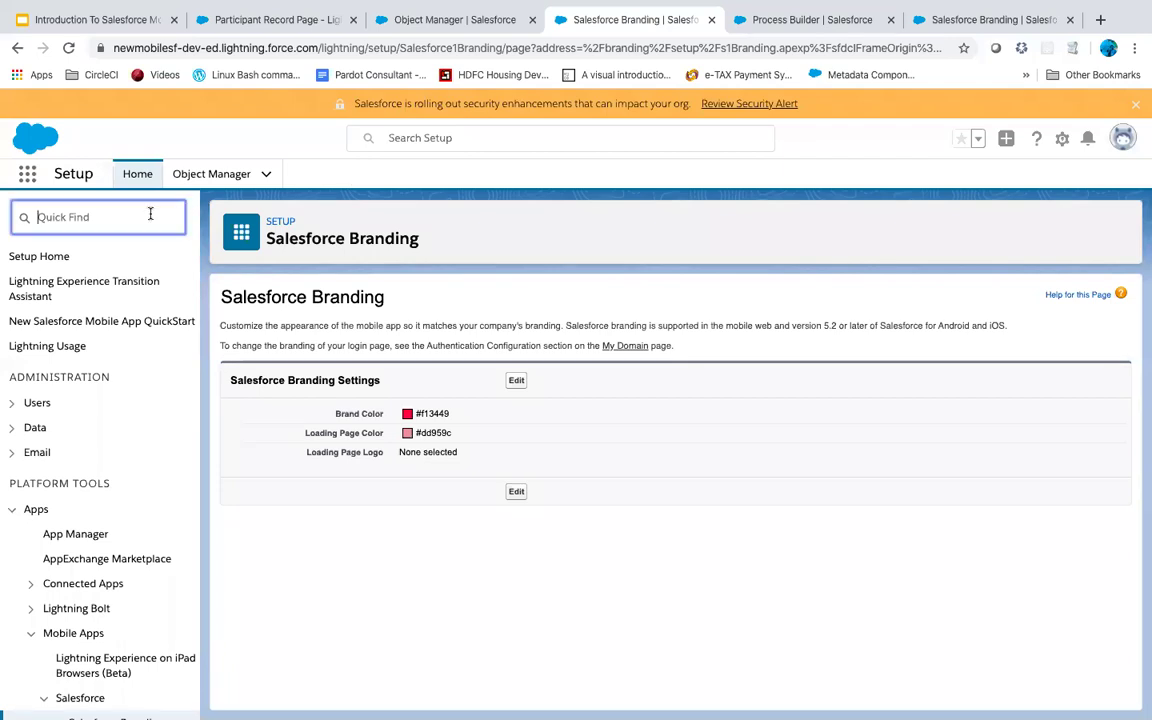
pyautogui.write('Connec')
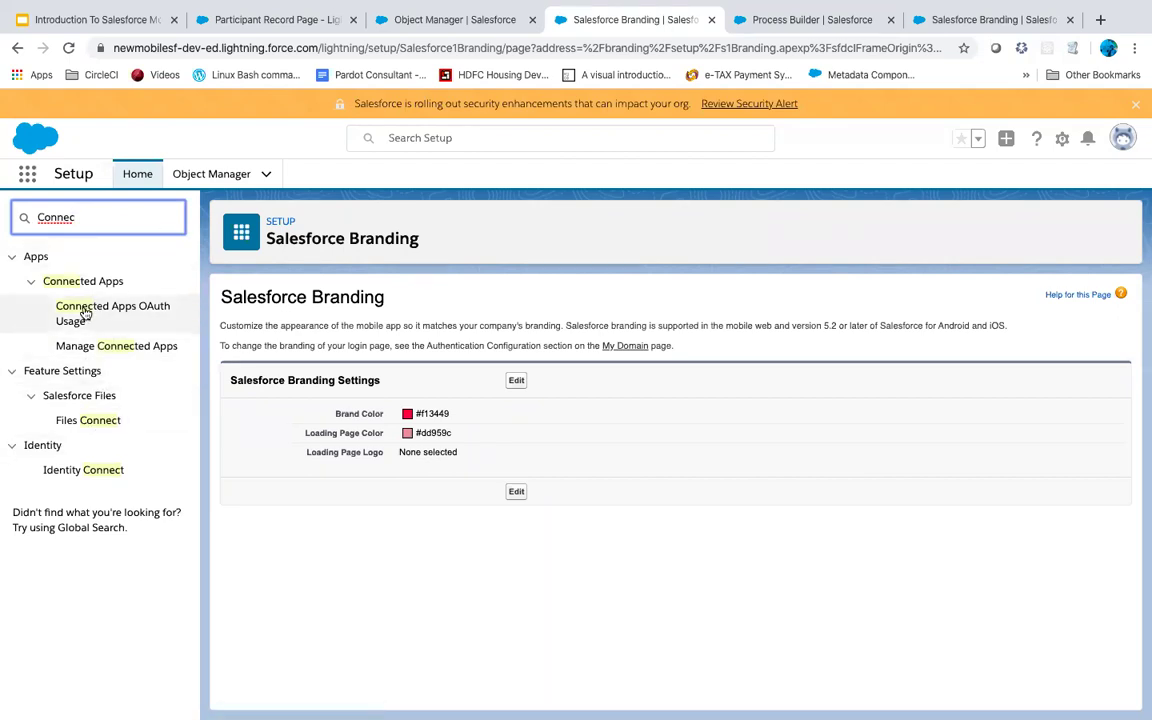
pyautogui.click(100, 345)
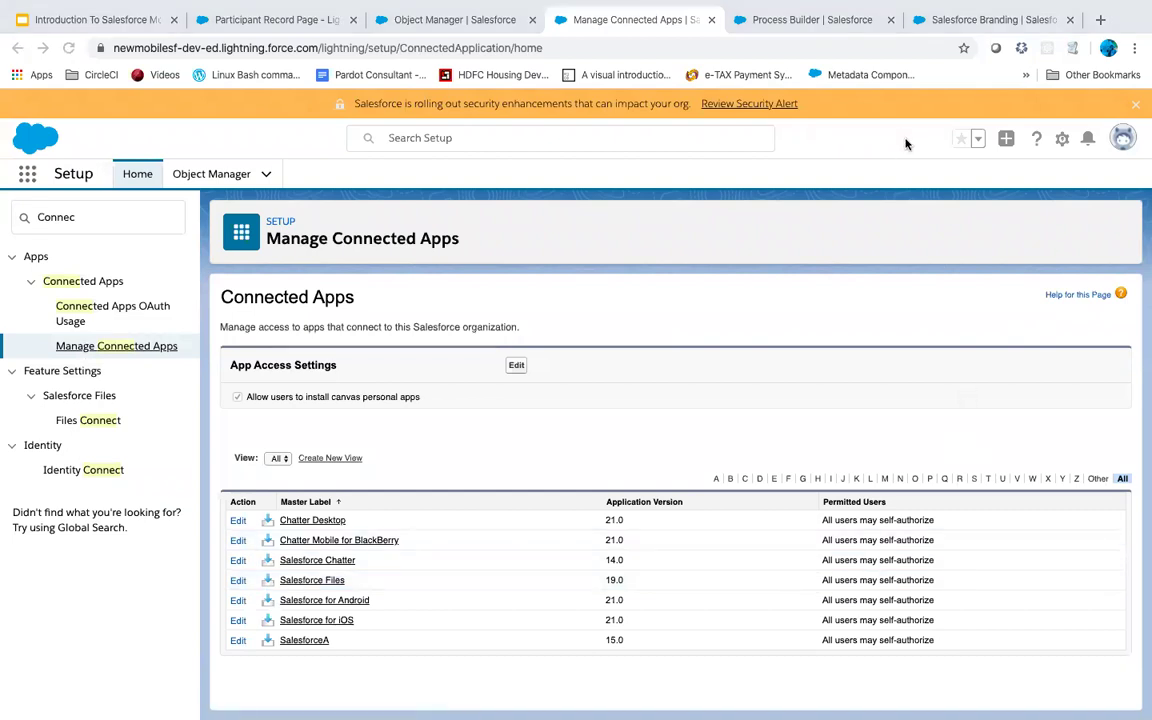
# Review the Salesforce for Android connected app details, including its OAuth policies
pyautogui.click(324, 600)
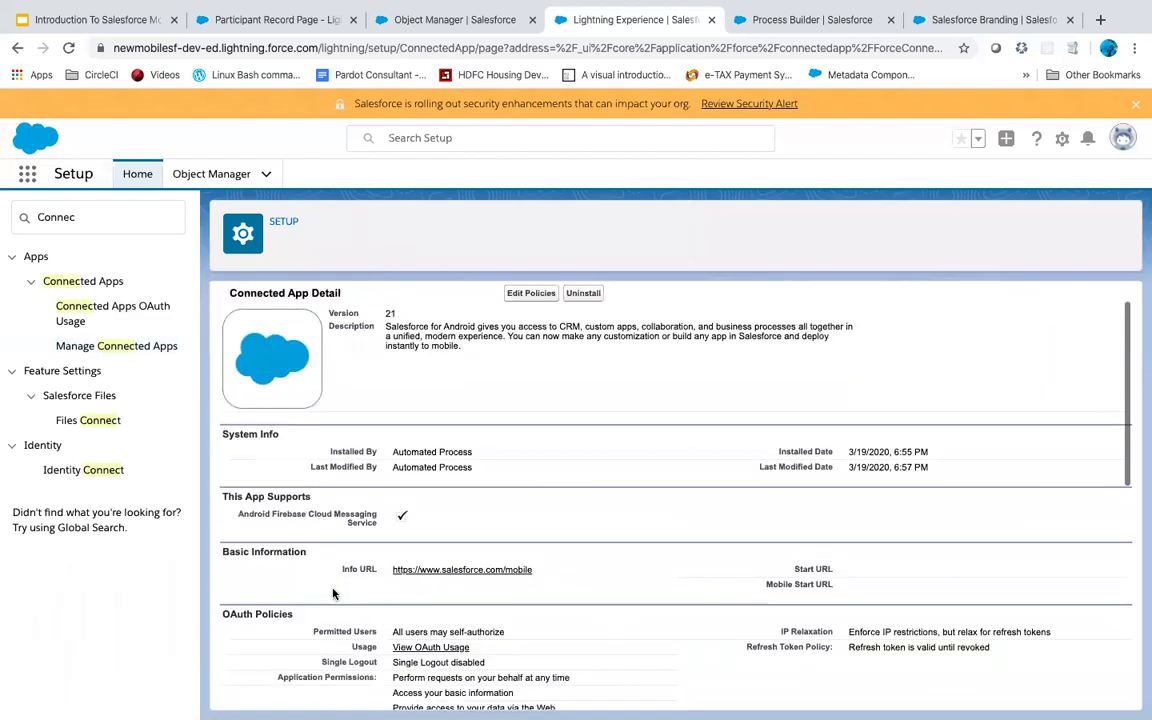
pyautogui.scroll(-3, 333, 594)
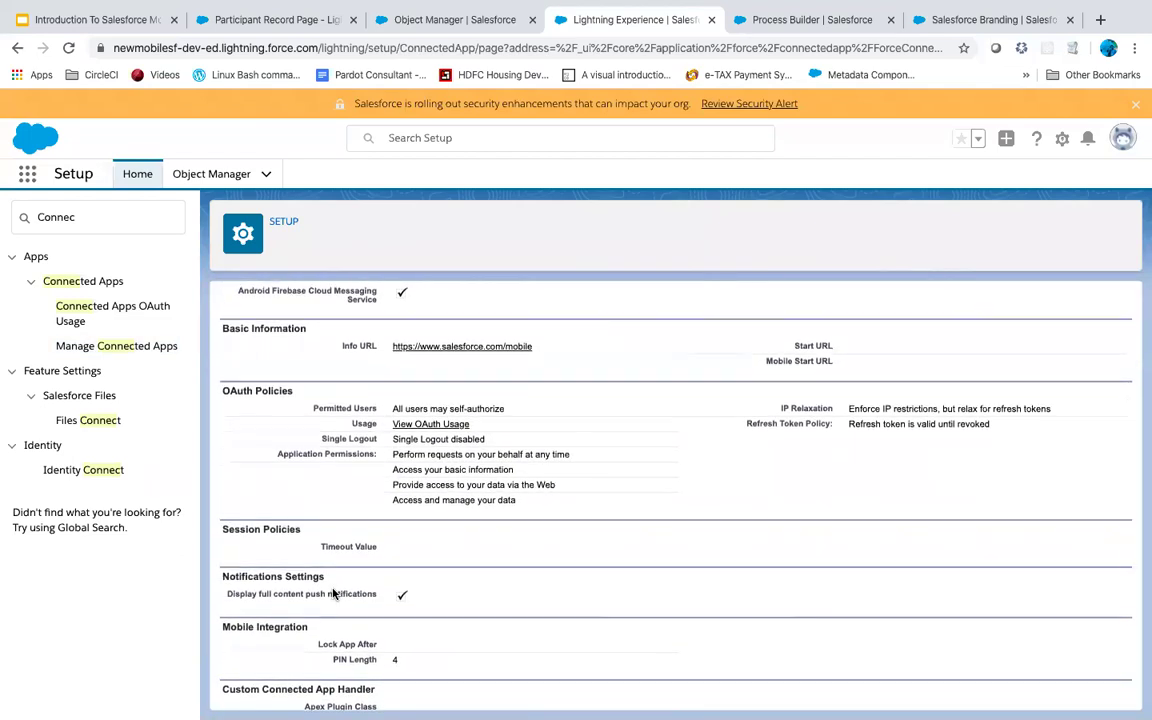
pyautogui.scroll(-3, 333, 594)
pyautogui.scroll(-1, 333, 592)
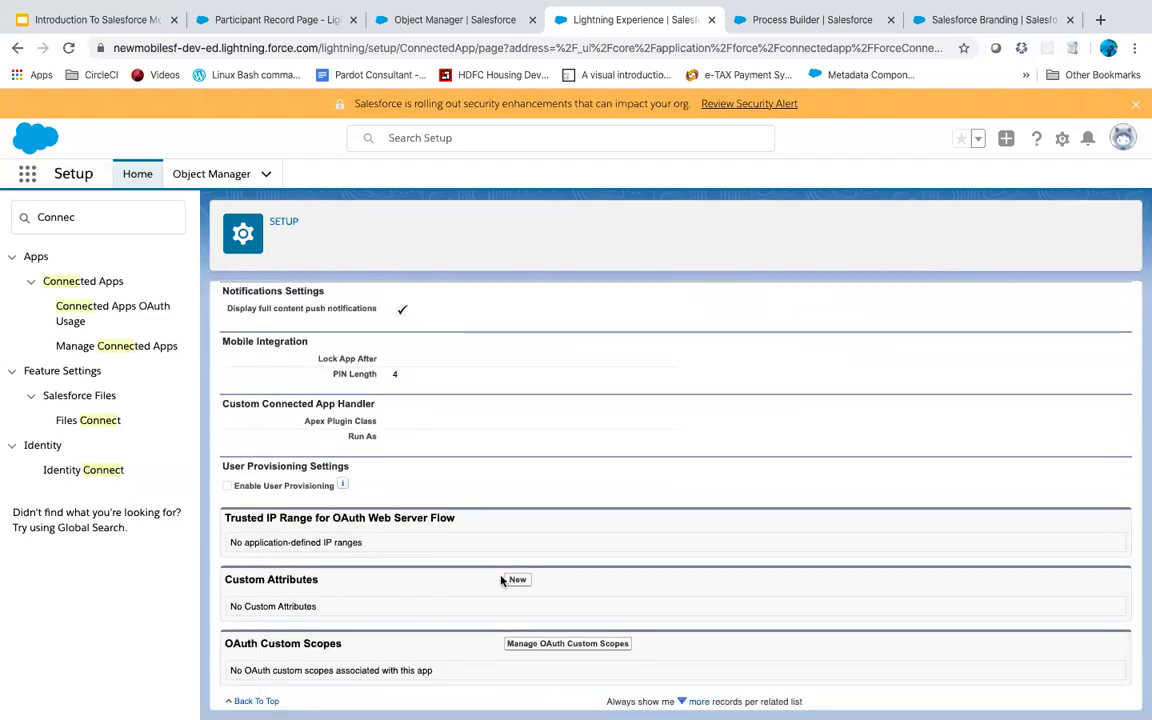
pyautogui.click(112, 20)
# Open the References slide's 'Official documentation' link in a new tab
pyautogui.scroll(-3, 198, 393)
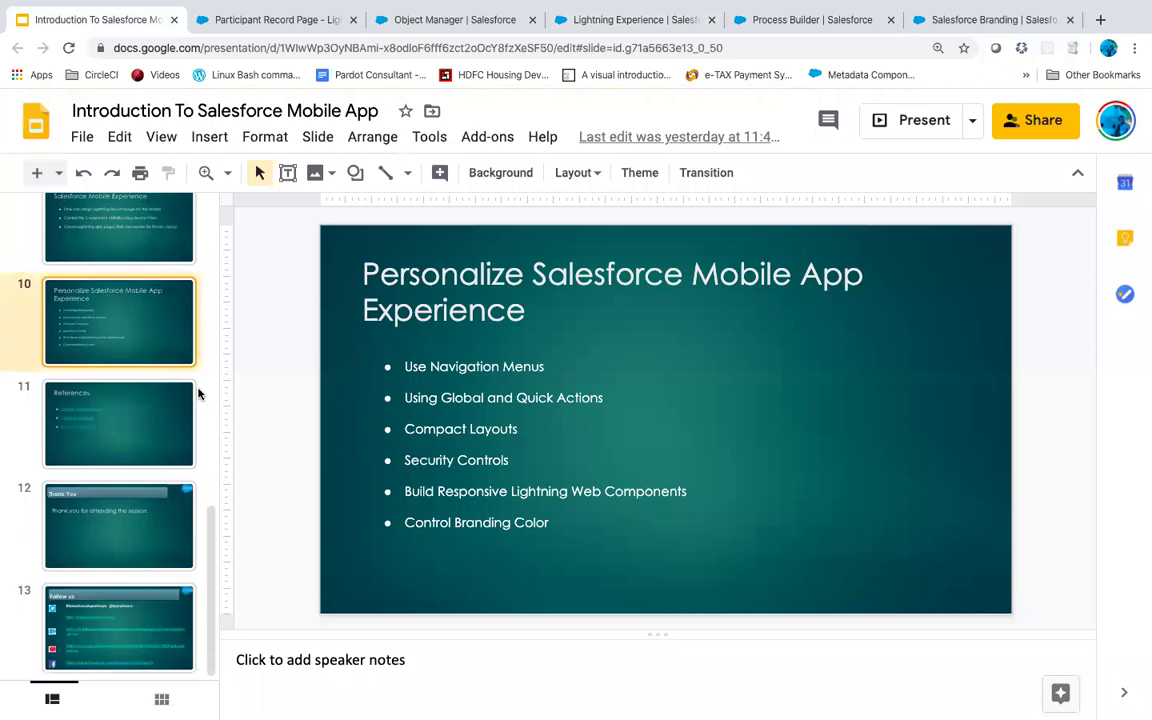
pyautogui.scroll(2, 120, 500)
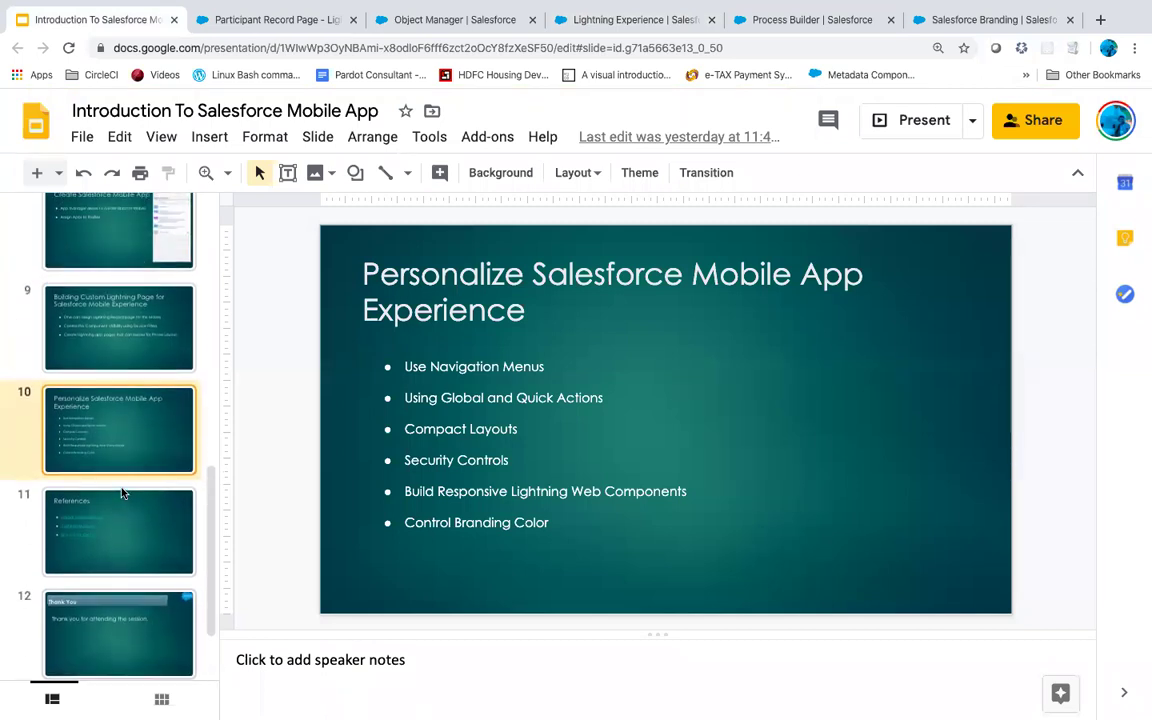
pyautogui.scroll(-1, 121, 489)
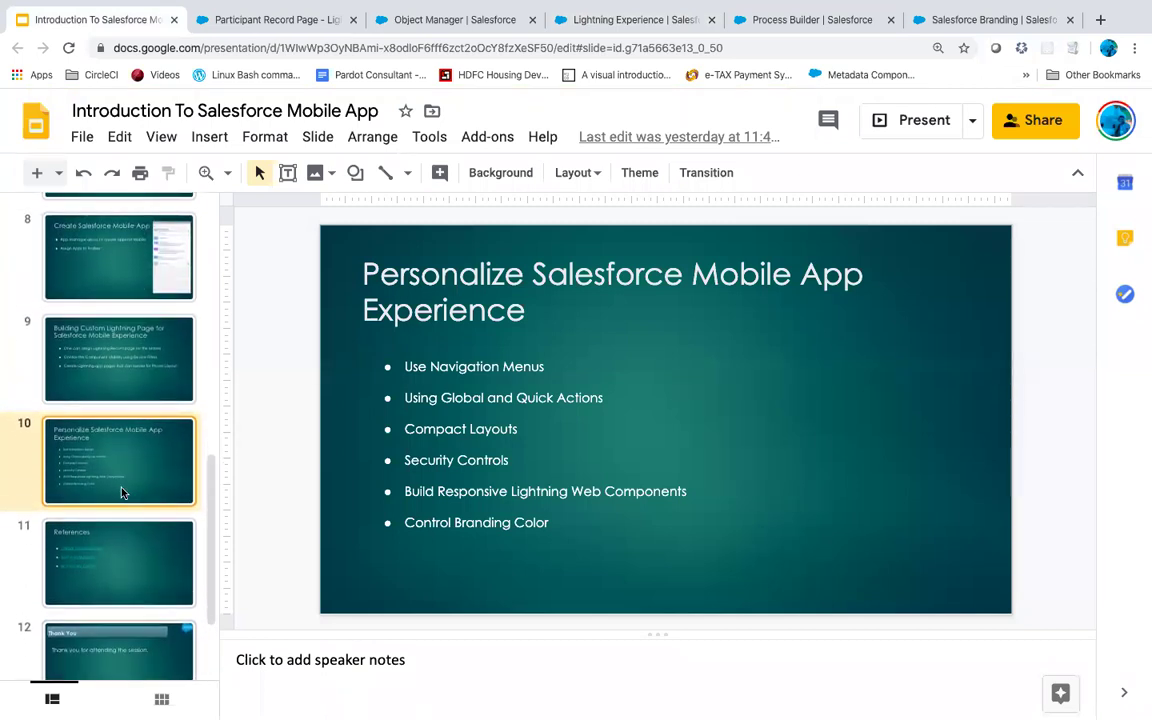
pyautogui.click(95, 543)
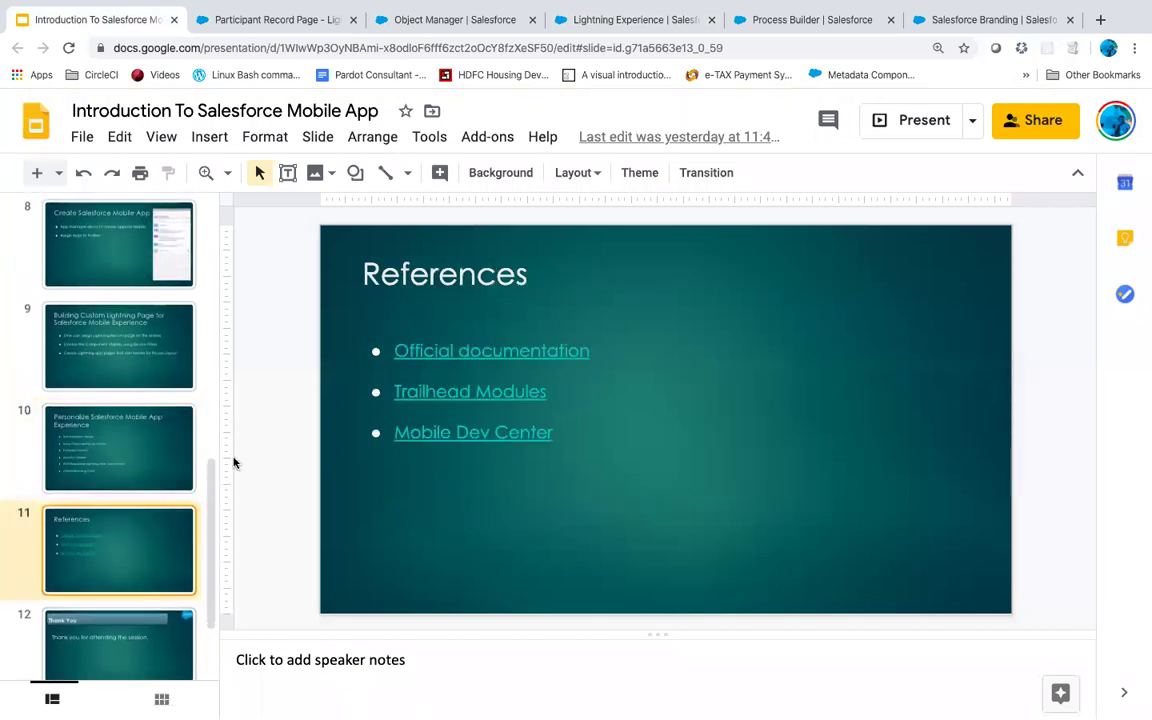
pyautogui.click(500, 352)
pyautogui.click(502, 383)
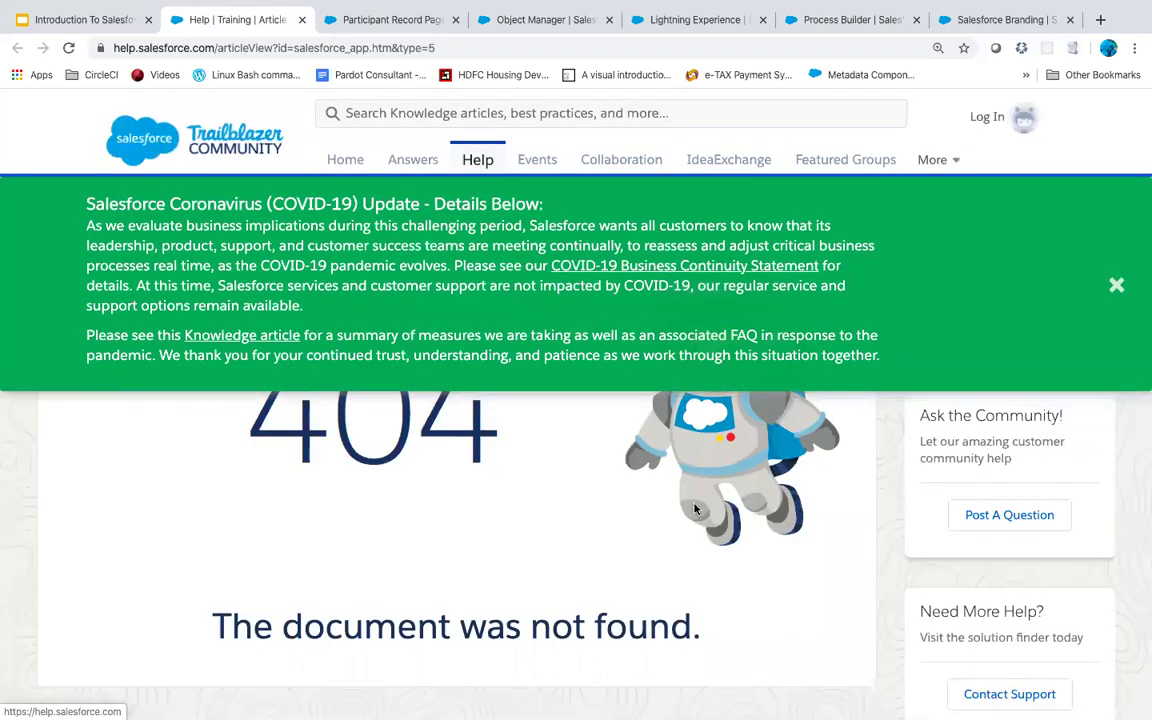
# Search Salesforce Help for 'salesforce mobile app' and dismiss the COVID-19 notice
pyautogui.scroll(-3, 694, 508)
pyautogui.scroll(4, 694, 508)
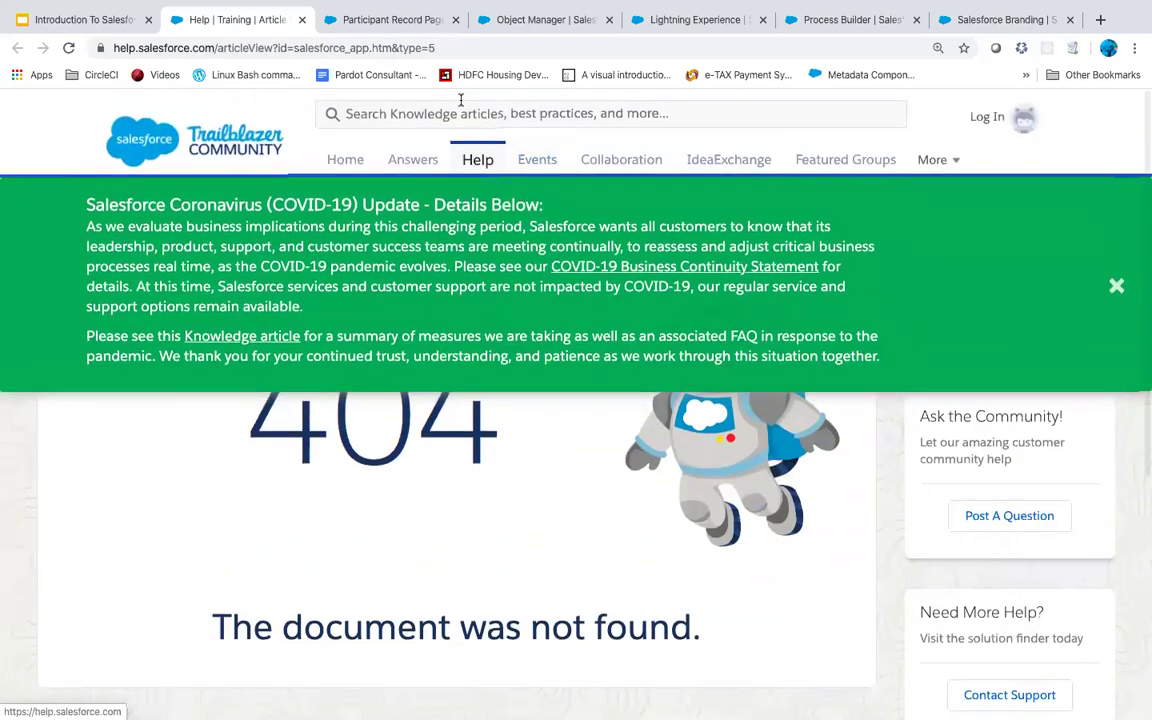
pyautogui.click(462, 112)
pyautogui.write('Sa')
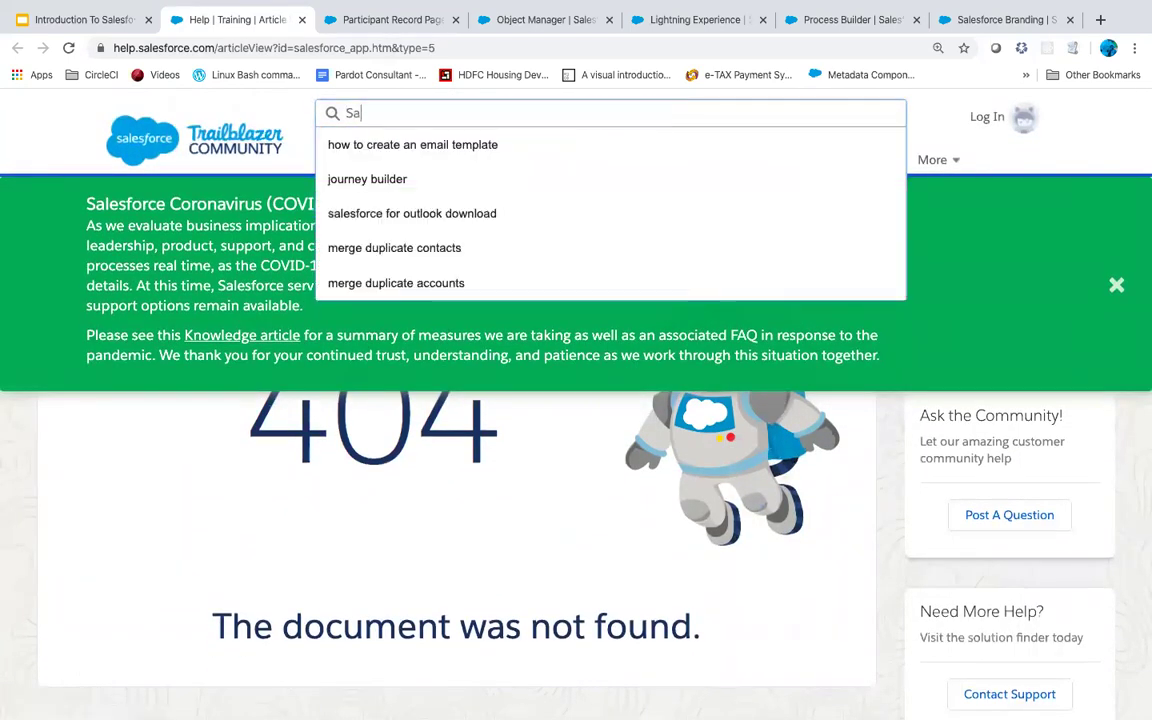
pyautogui.write('lesforce m')
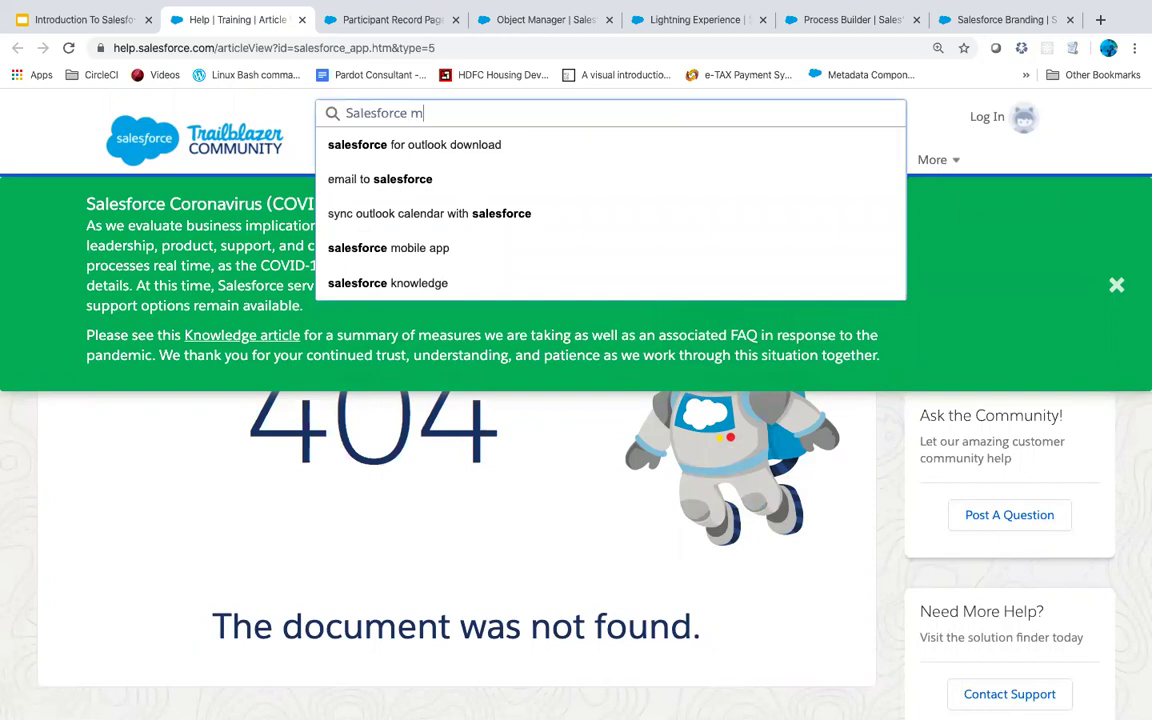
pyautogui.write('obile')
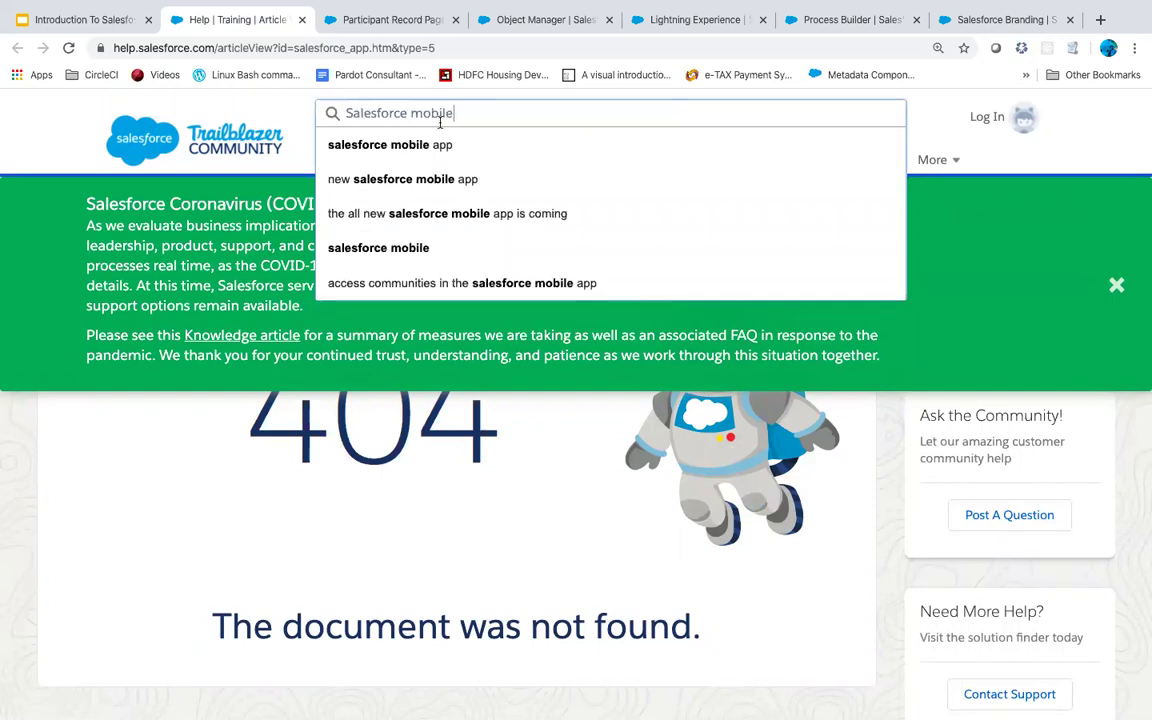
pyautogui.click(411, 148)
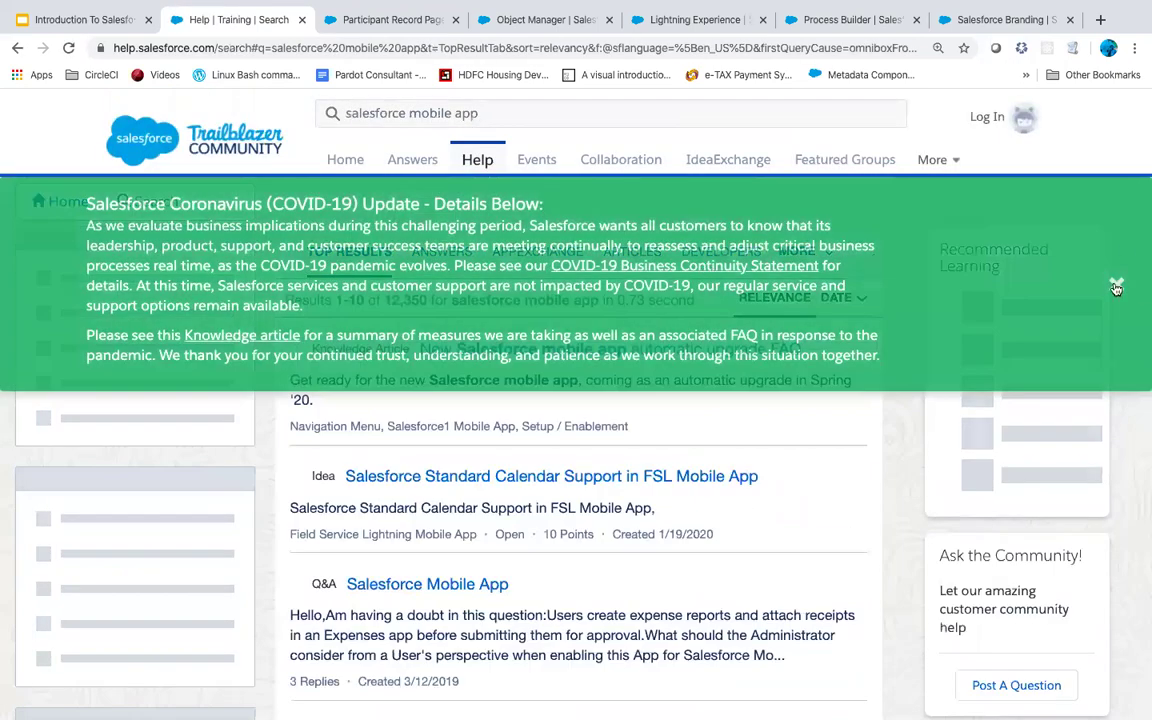
pyautogui.click(1116, 288)
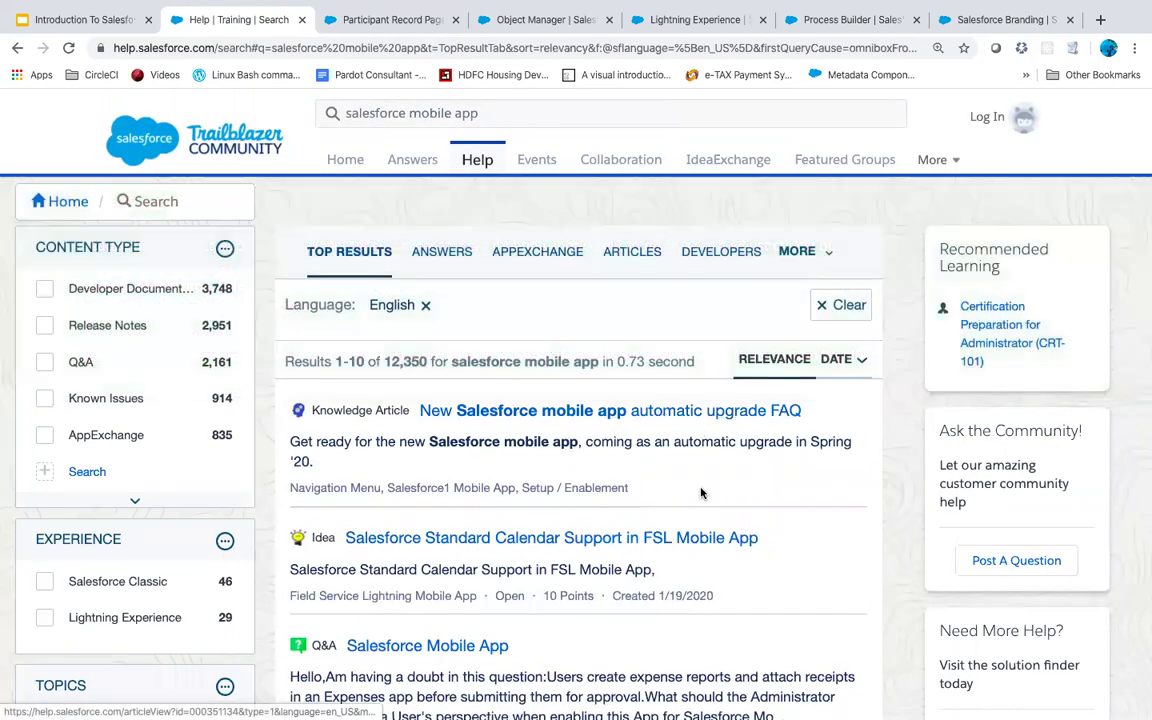
pyautogui.scroll(-3, 700, 492)
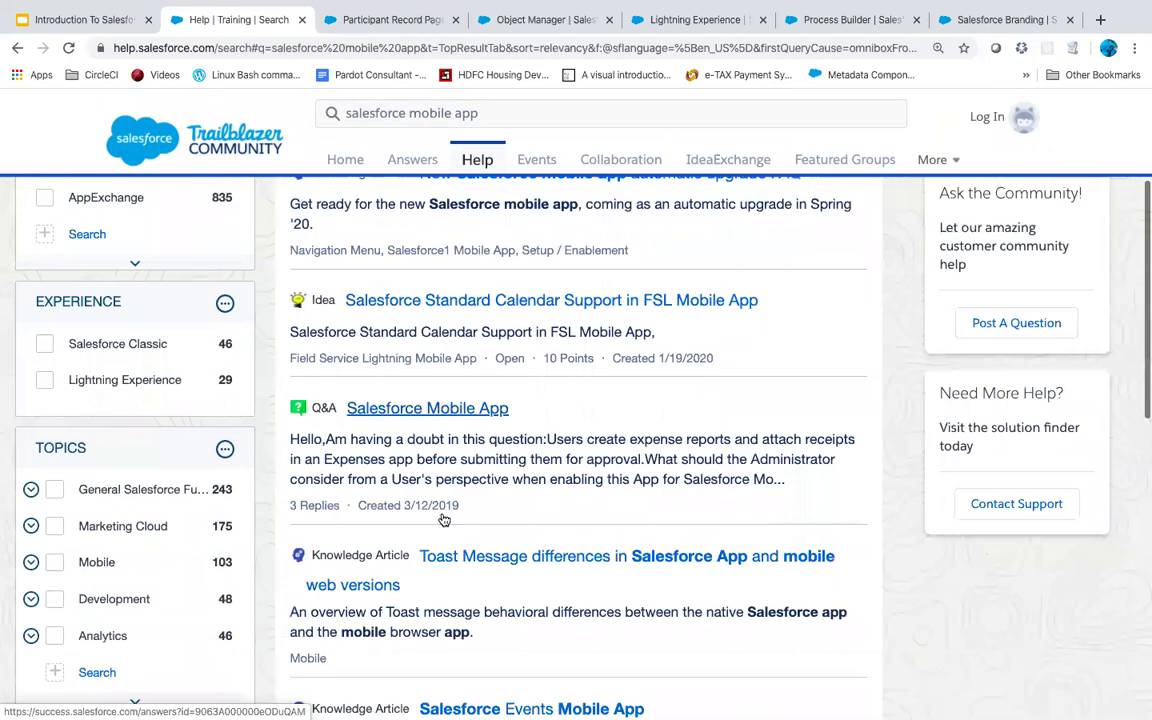
pyautogui.scroll(-2, 440, 514)
pyautogui.scroll(2, 424, 437)
pyautogui.scroll(-3, 425, 430)
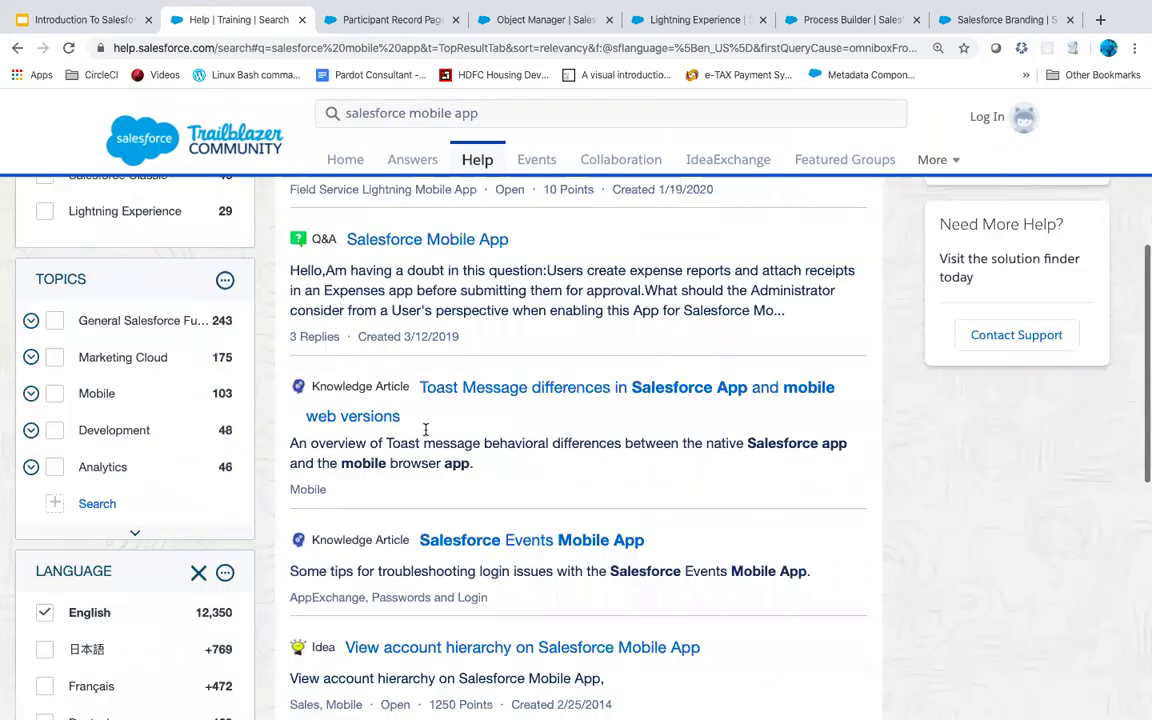
pyautogui.scroll(-5, 425, 430)
pyautogui.scroll(-1, 427, 432)
pyautogui.scroll(10, 427, 432)
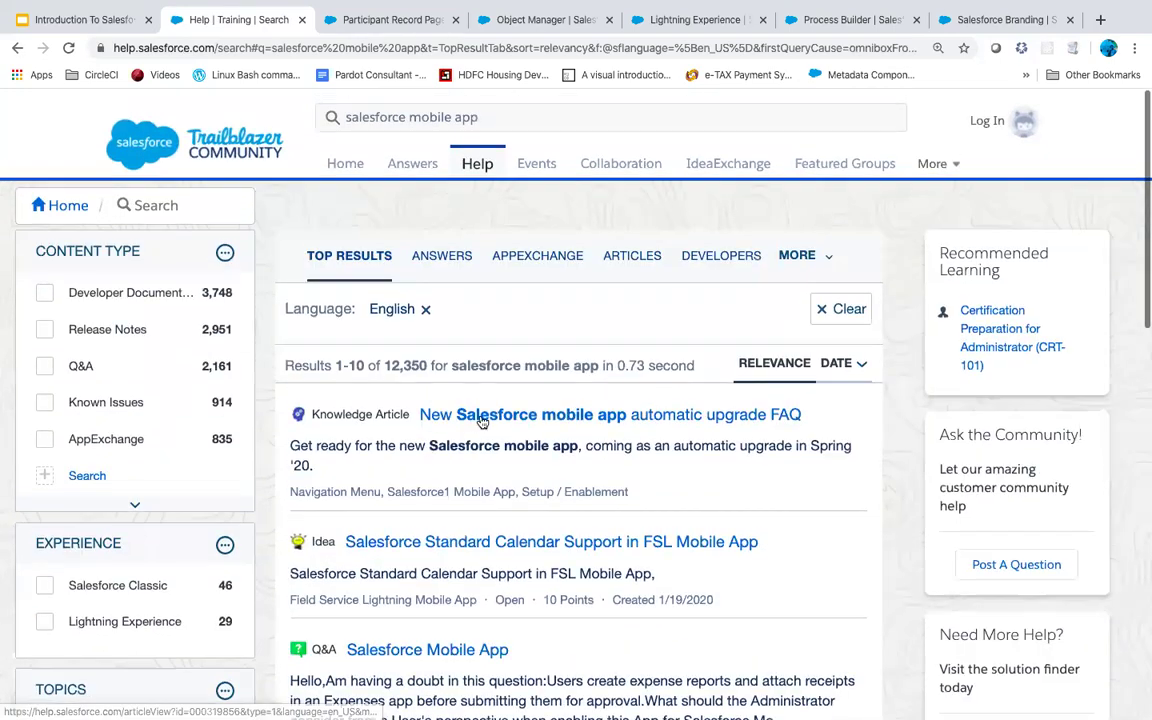
# Read the New Salesforce mobile app automatic upgrade FAQ, then browse the remaining results
pyautogui.click(482, 419)
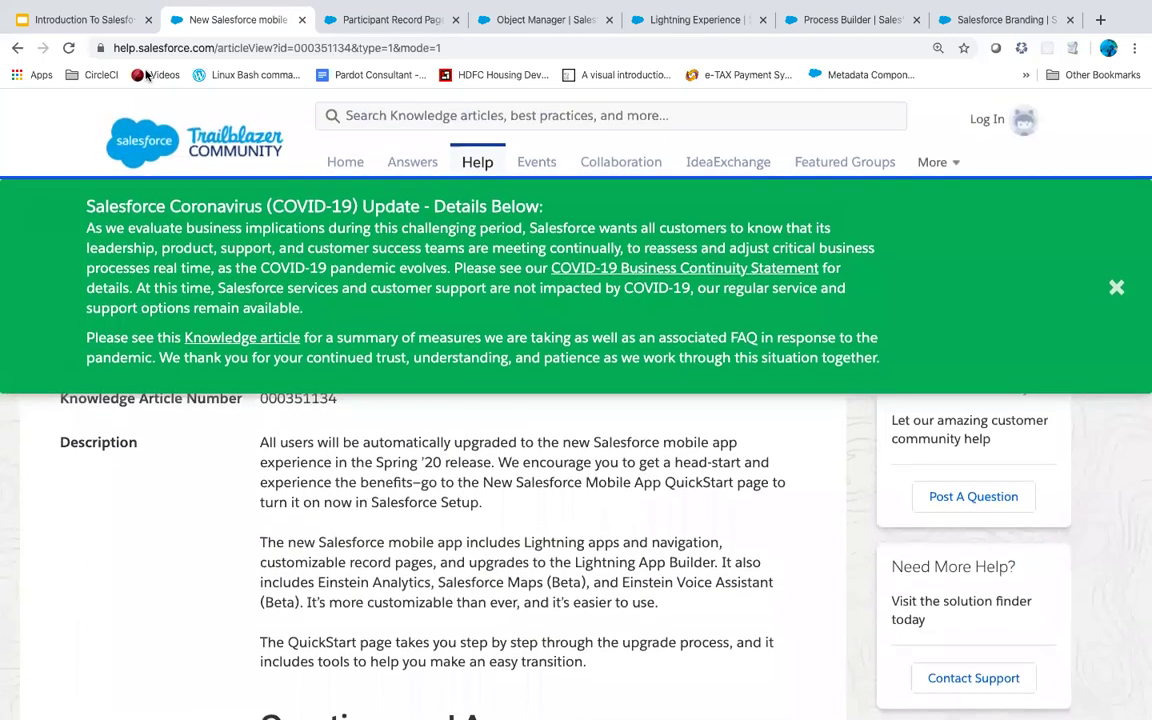
pyautogui.click(17, 47)
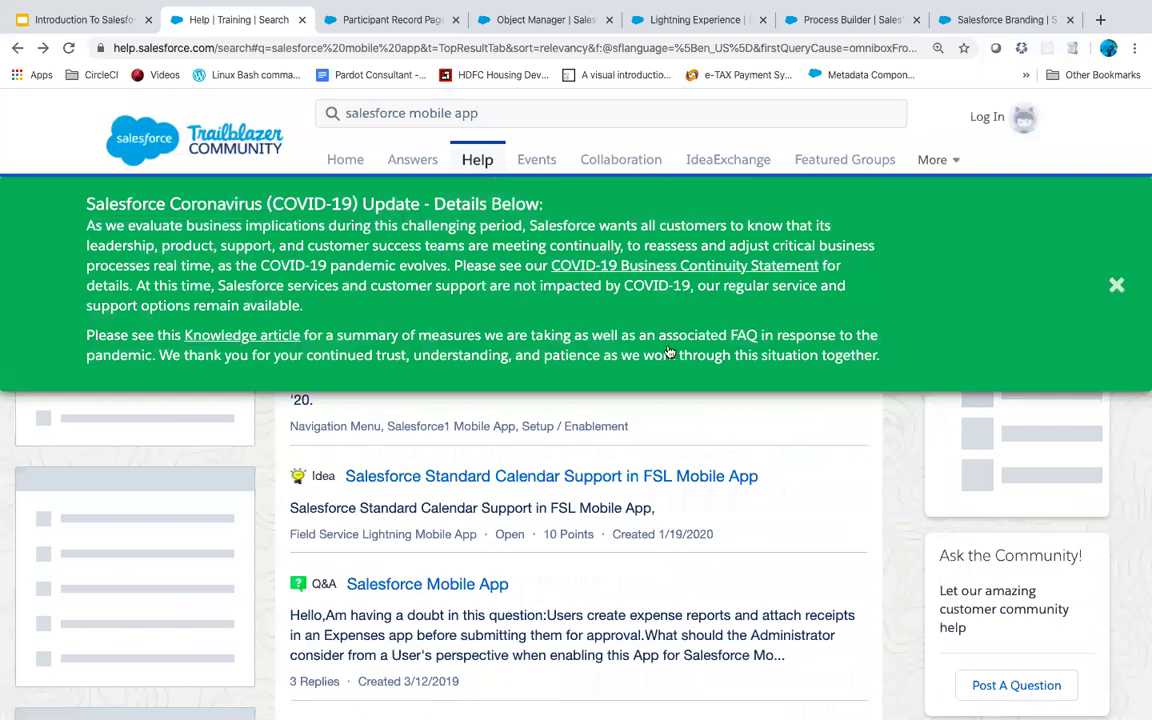
pyautogui.scroll(-3, 594, 409)
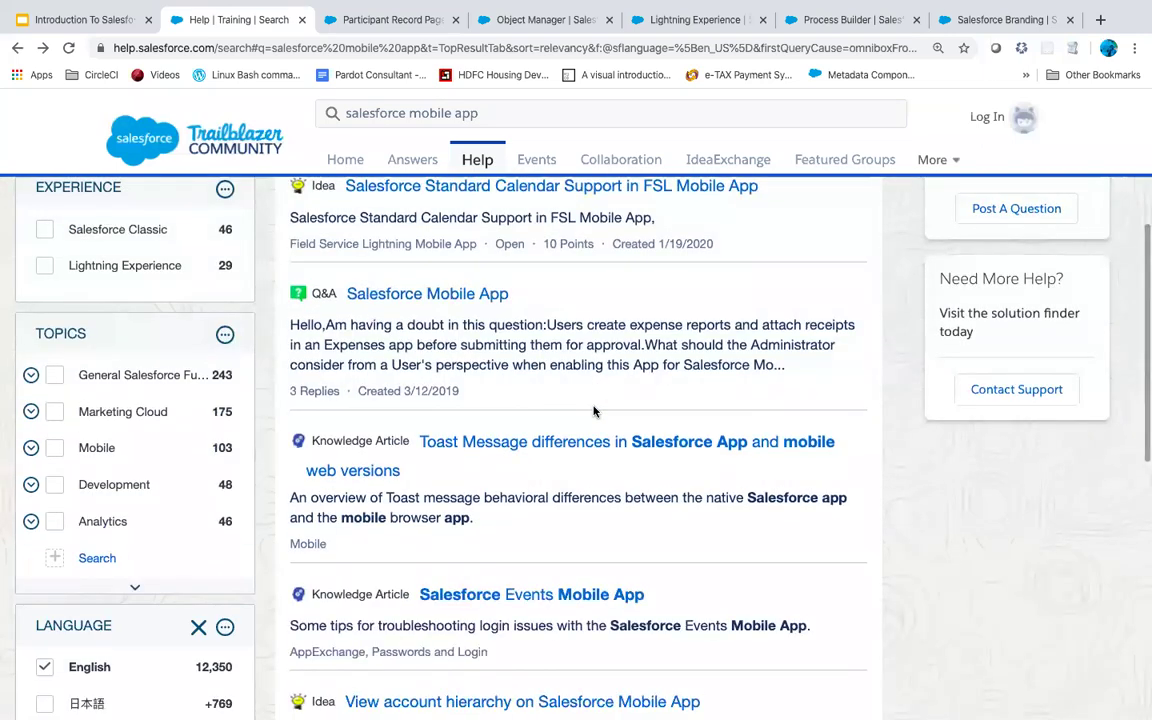
pyautogui.scroll(-3, 594, 409)
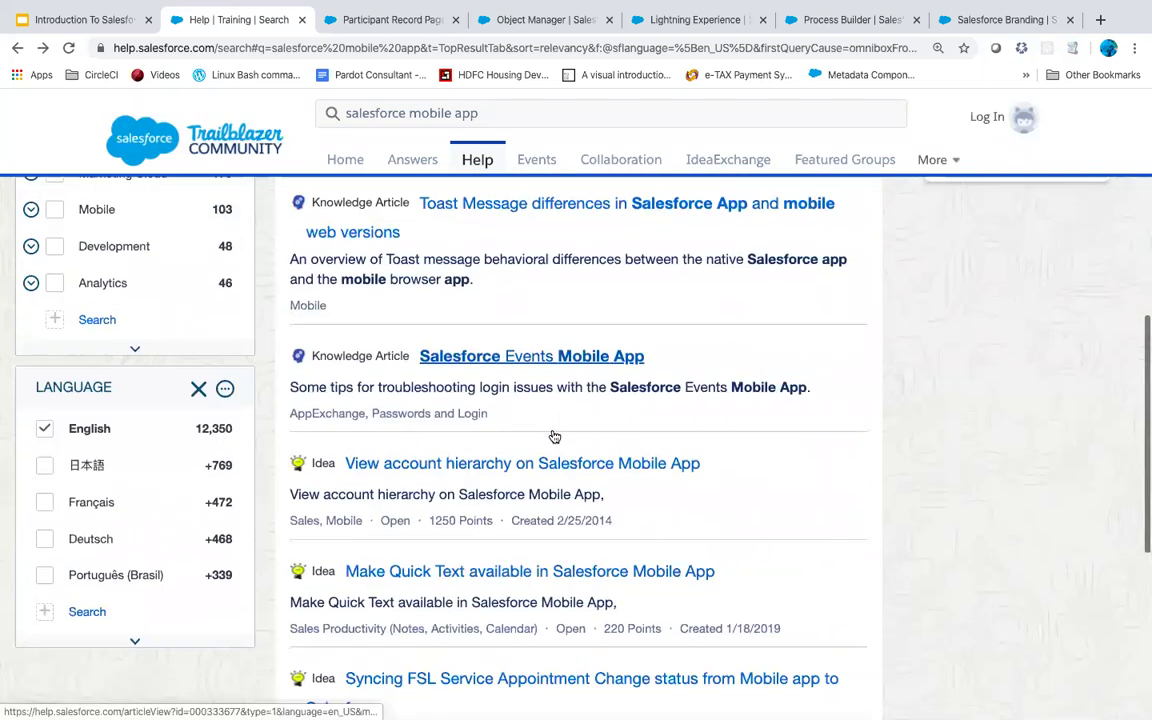
pyautogui.scroll(-3, 553, 436)
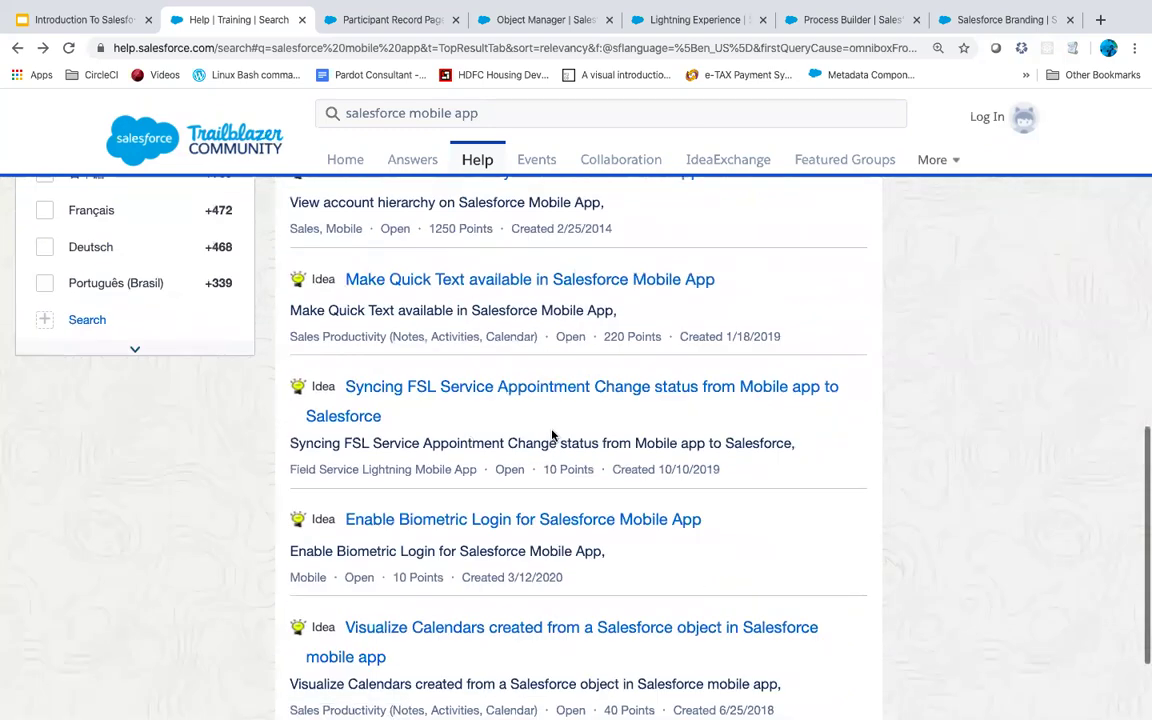
pyautogui.scroll(-2, 553, 434)
pyautogui.scroll(10, 553, 437)
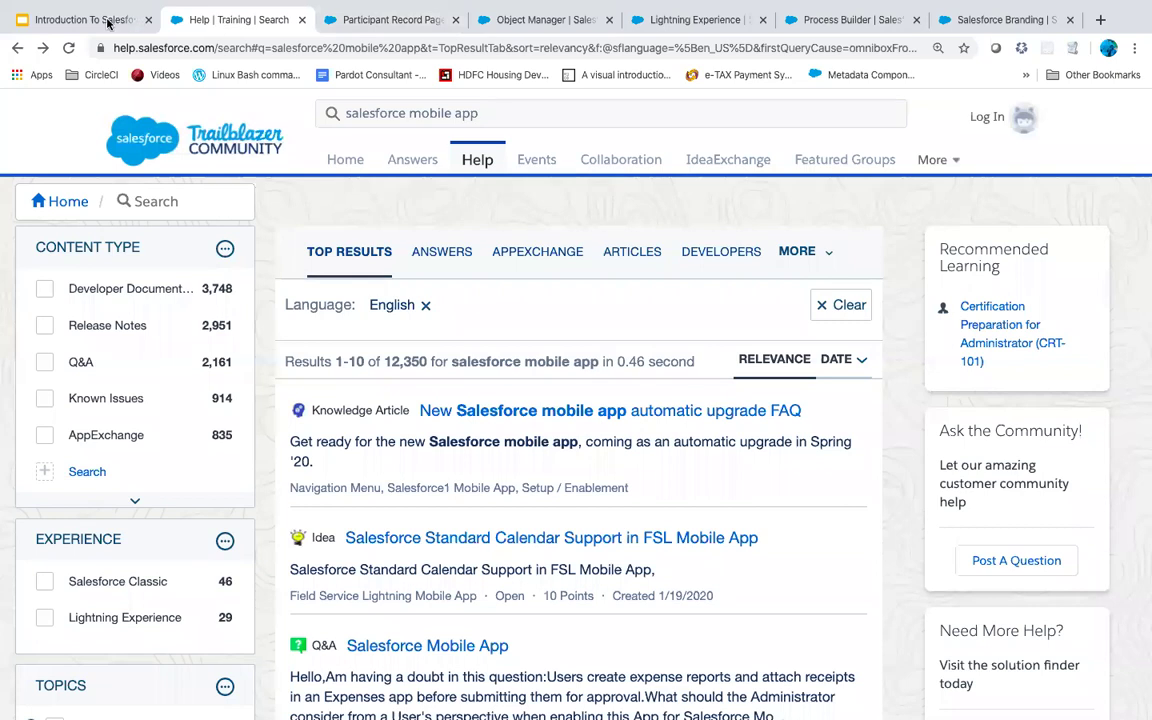
pyautogui.click(108, 22)
# Reopen the documentation link in a new tab and strip '&type=5' from its address
pyautogui.click(474, 352)
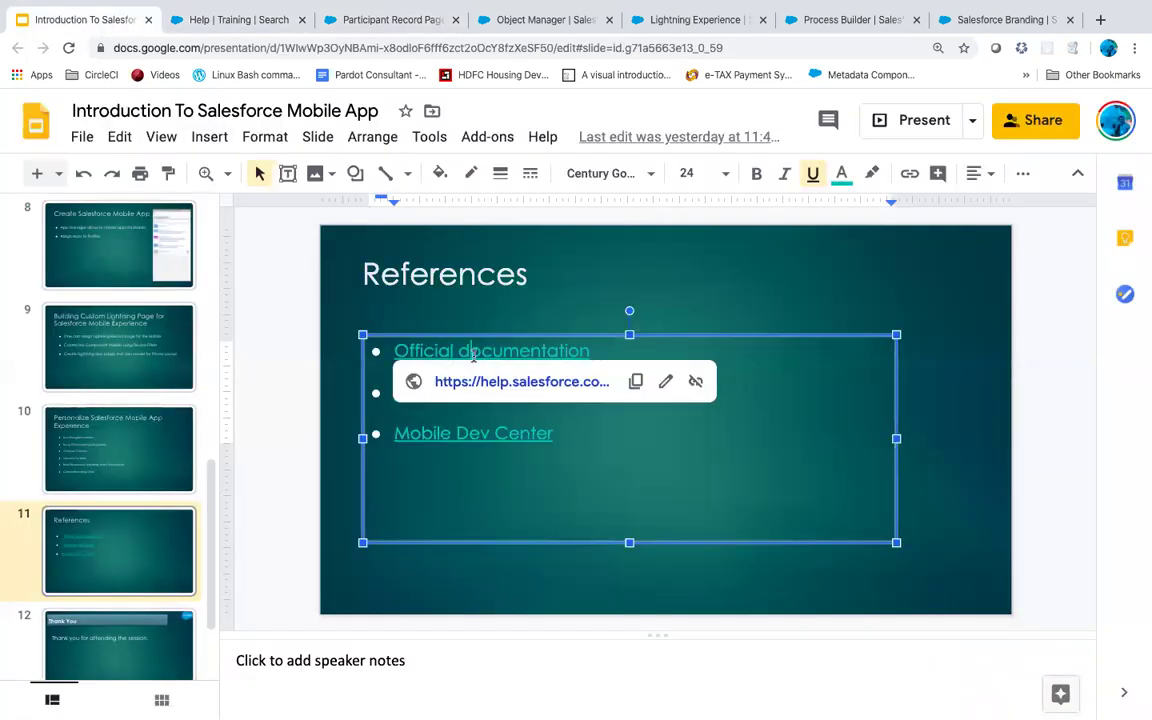
pyautogui.click(478, 381)
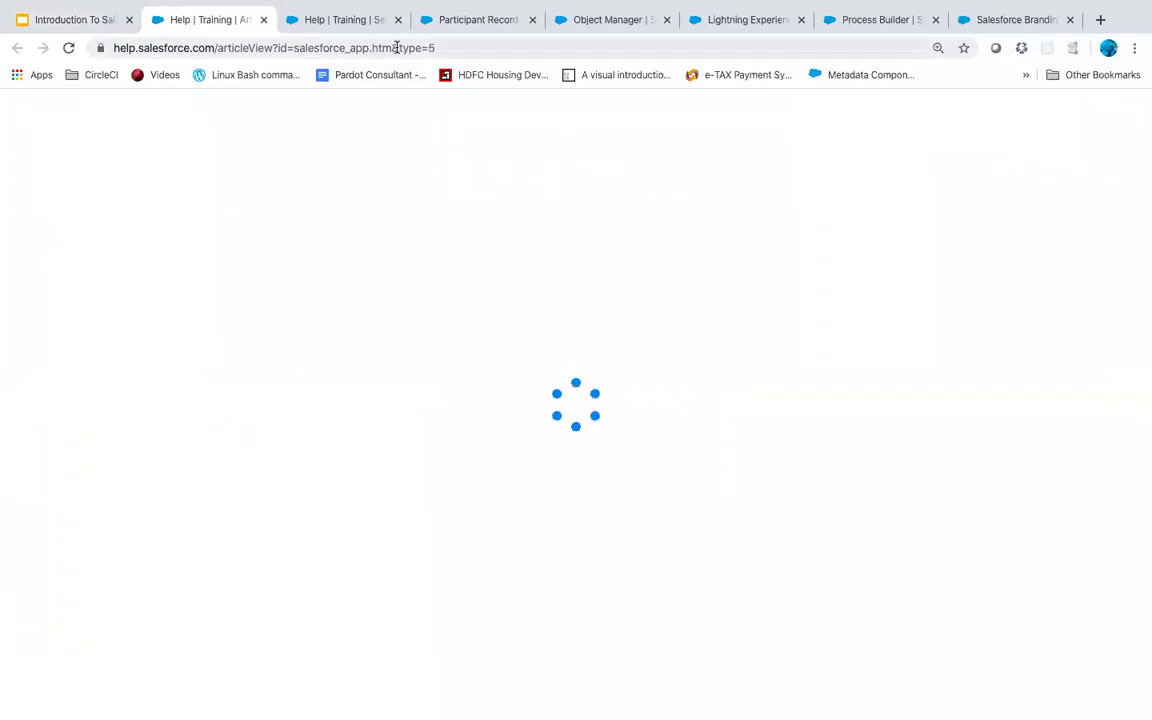
pyautogui.moveTo(397, 47); pyautogui.dragTo(506, 54)
pyautogui.press('BackSpace')
pyautogui.press('Return')
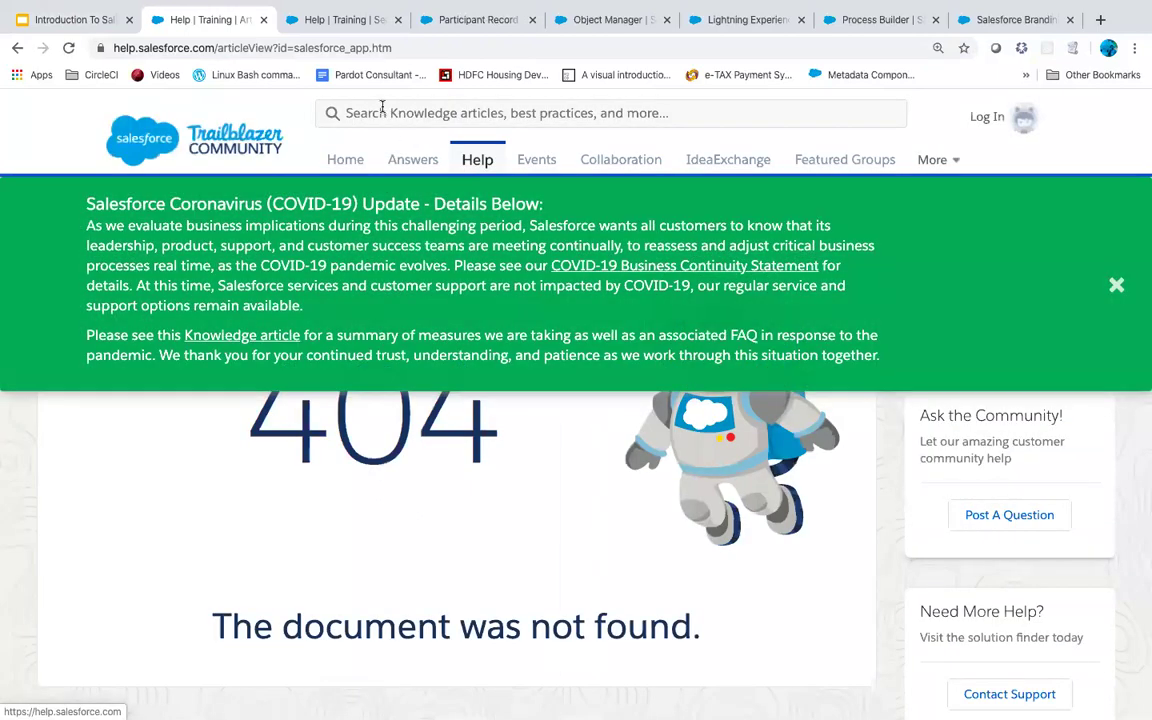
# Search the knowledge base for 'Salesforce Mobile app' and dismiss the COVID-19 banner
pyautogui.click(382, 110)
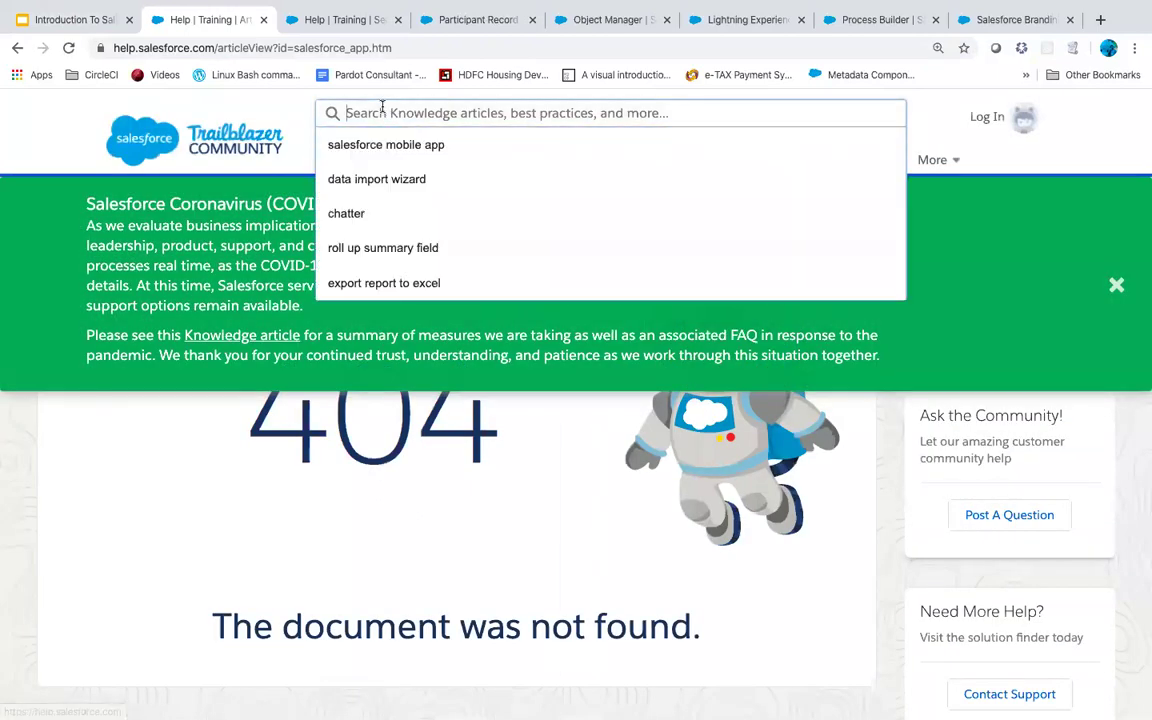
pyautogui.write('Salesforce ')
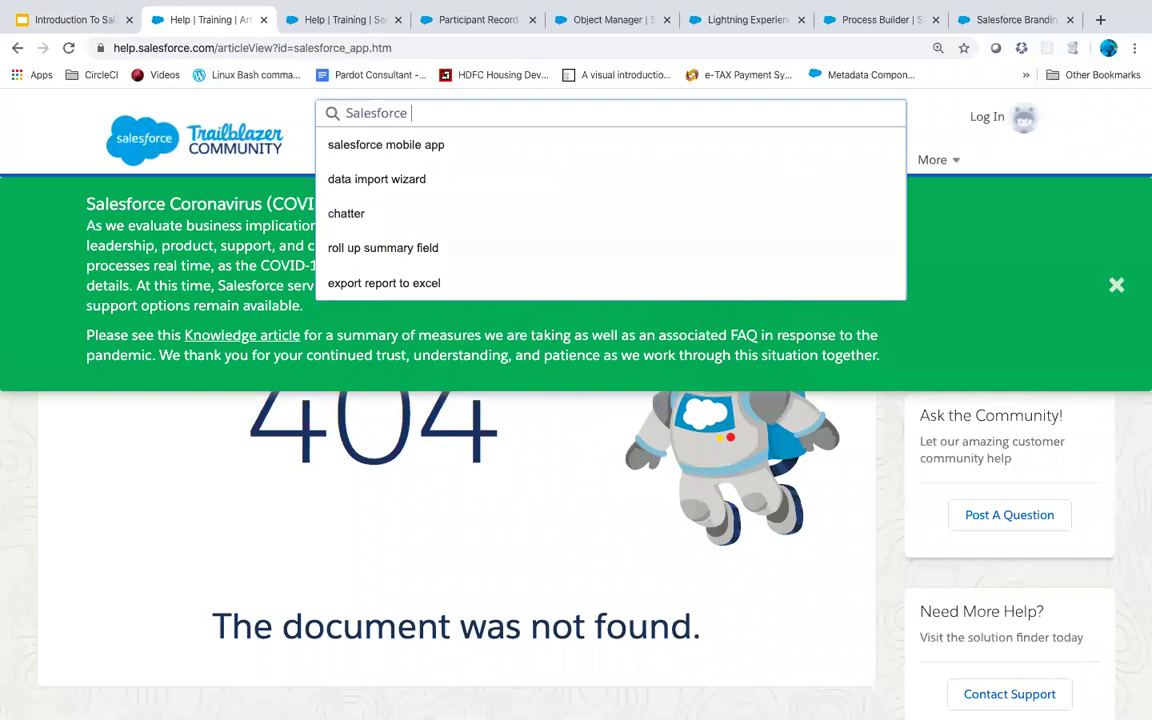
pyautogui.write('Mobile app')
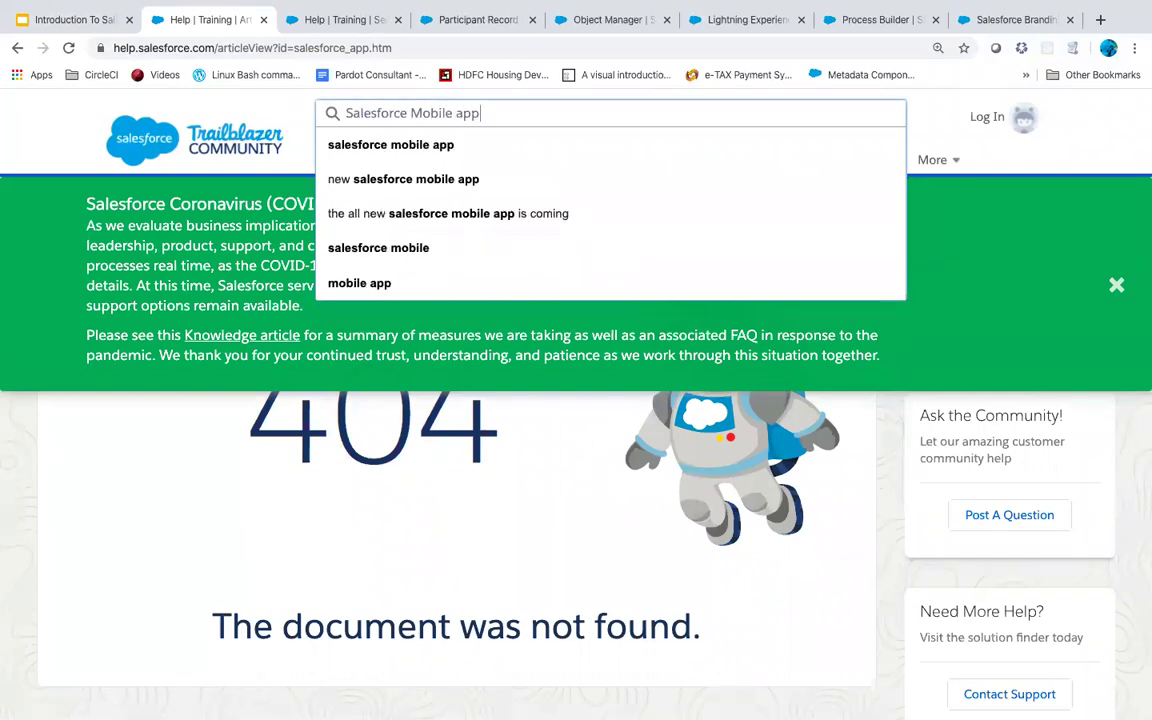
pyautogui.press('Return')
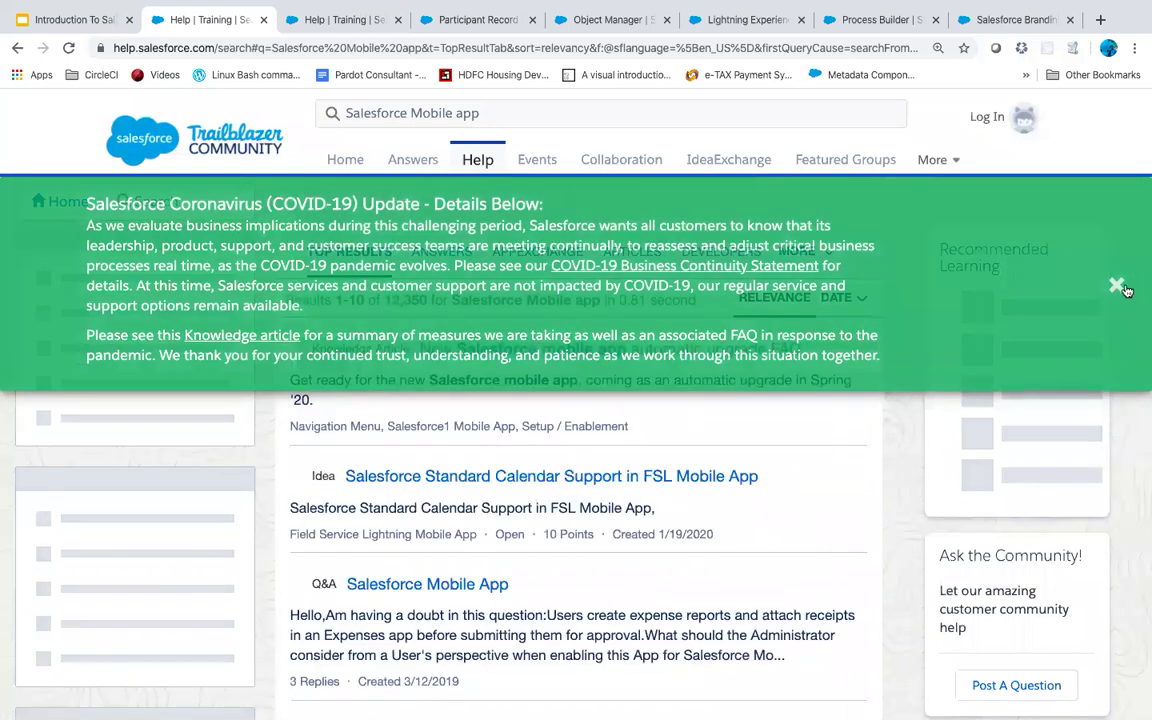
pyautogui.click(1118, 287)
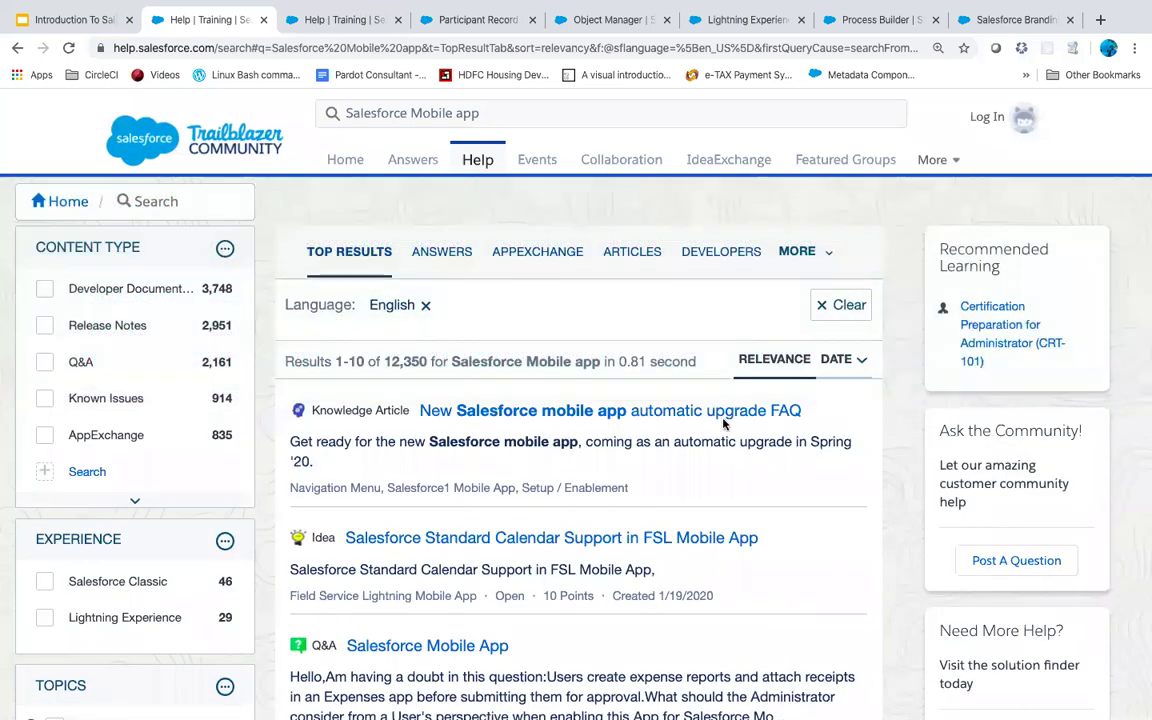
pyautogui.scroll(-7, 734, 512)
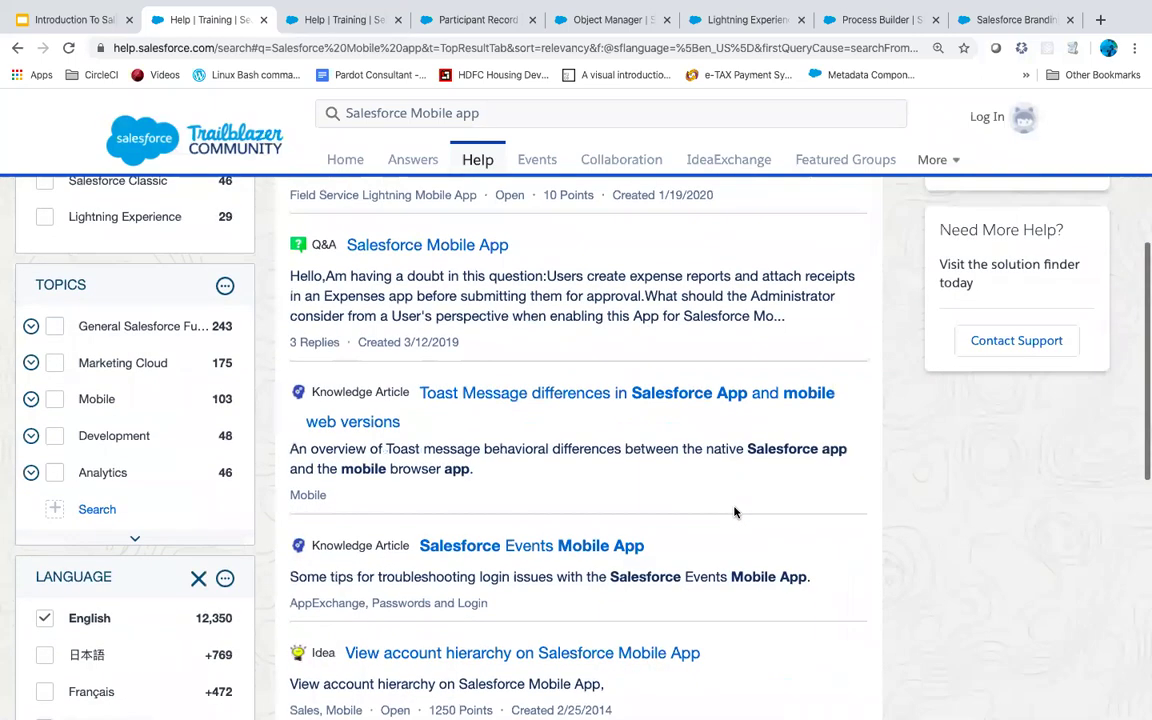
pyautogui.scroll(-5, 734, 512)
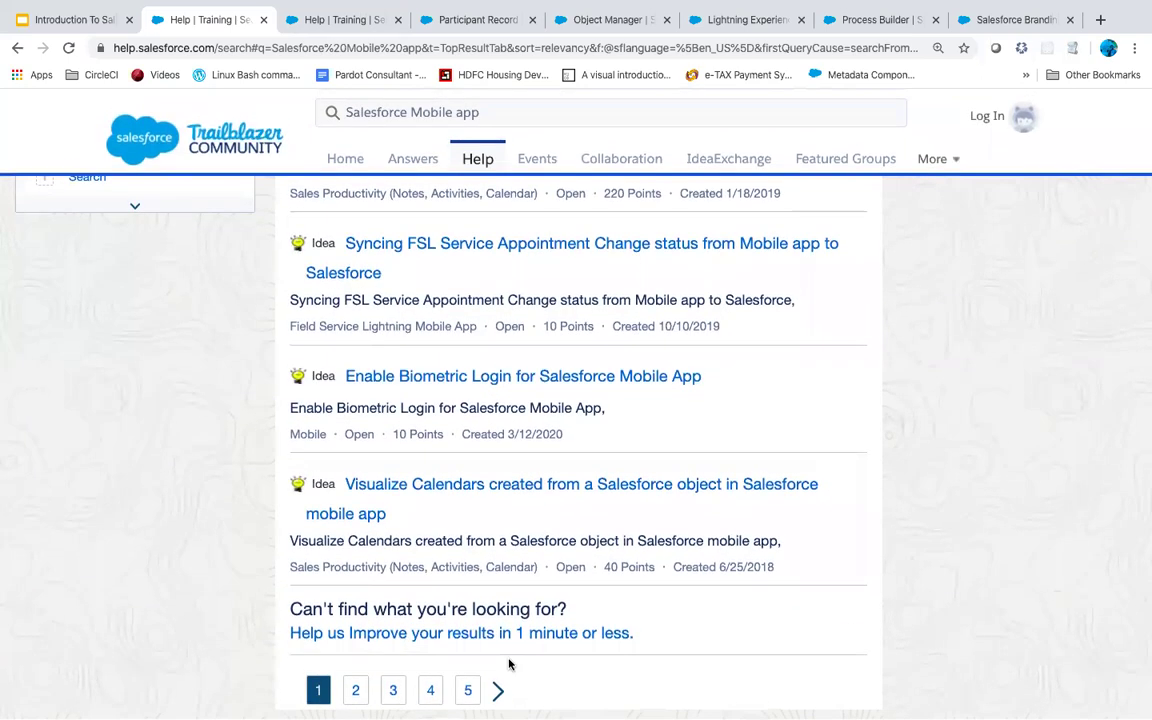
# Search Google for 'Salesforce mobile app' and scroll through the results
pyautogui.click(422, 47)
pyautogui.write('go')
pyautogui.press('Return')
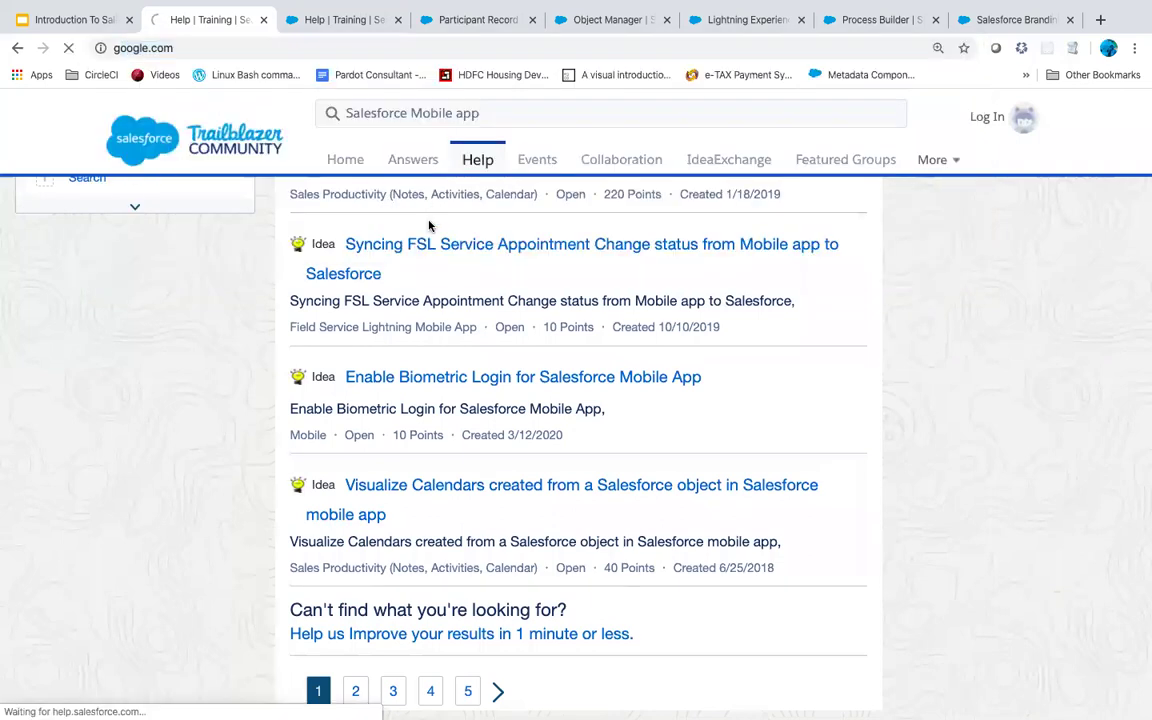
pyautogui.write('Salesforce mobile app')
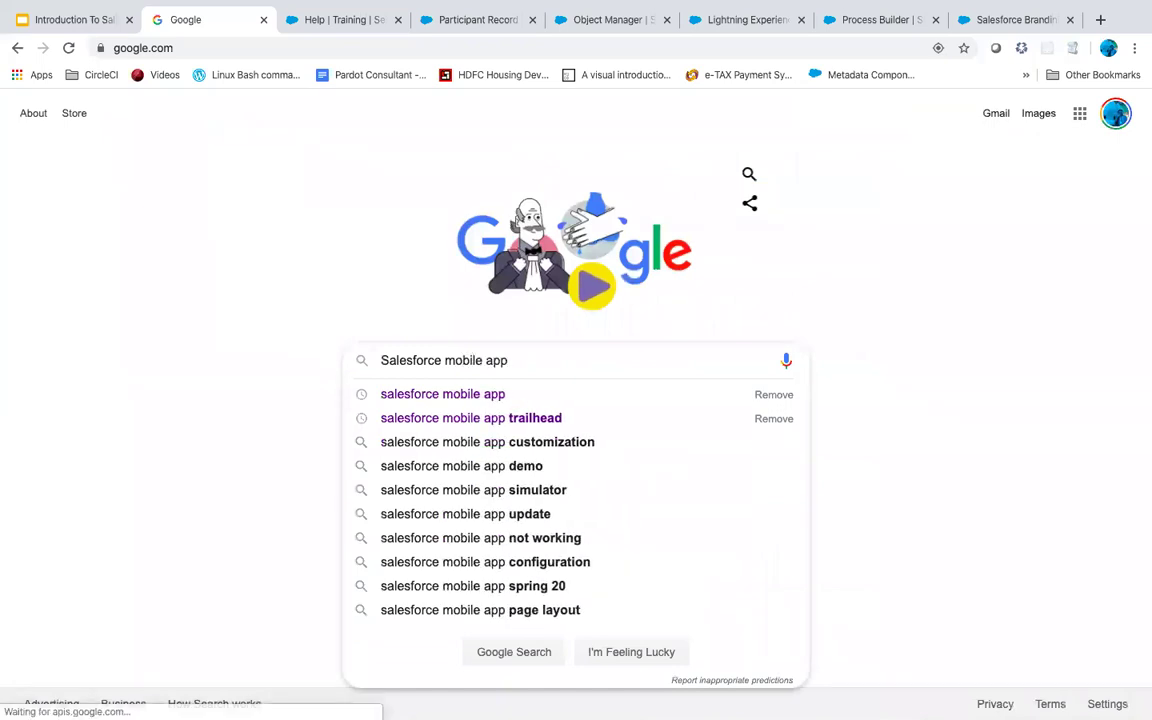
pyautogui.press('Return')
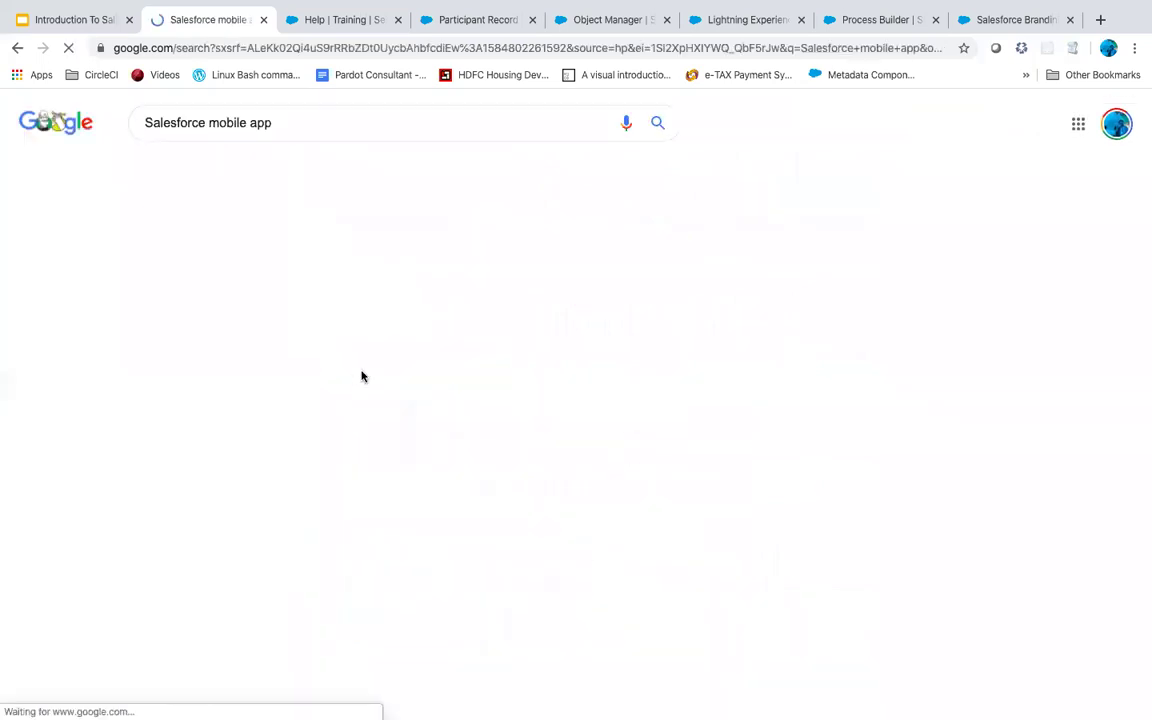
pyautogui.scroll(-2, 388, 400)
pyautogui.scroll(-4, 388, 400)
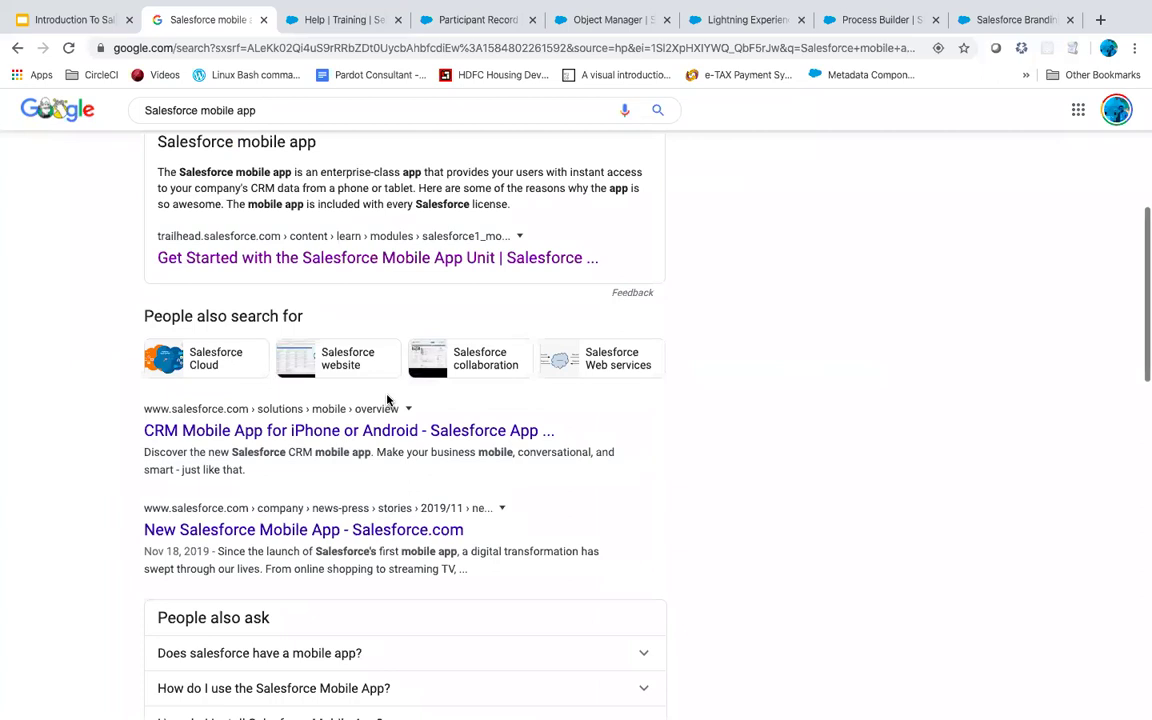
pyautogui.scroll(-1, 388, 400)
pyautogui.scroll(-3, 388, 400)
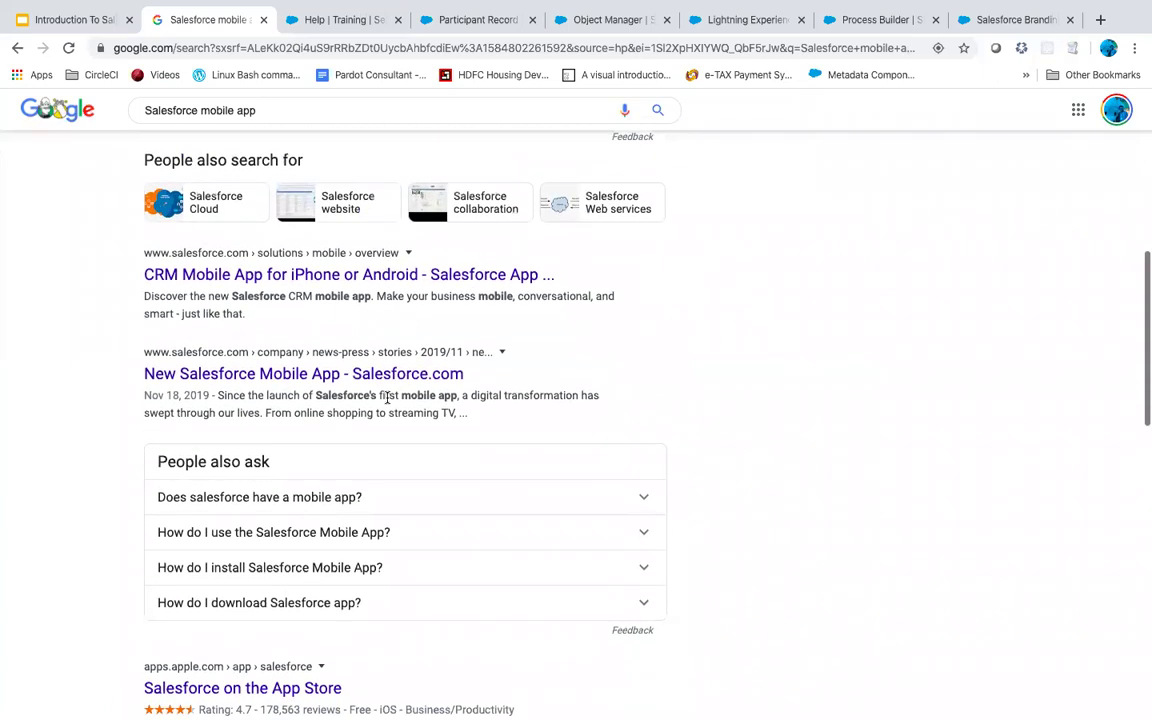
pyautogui.scroll(-7, 388, 404)
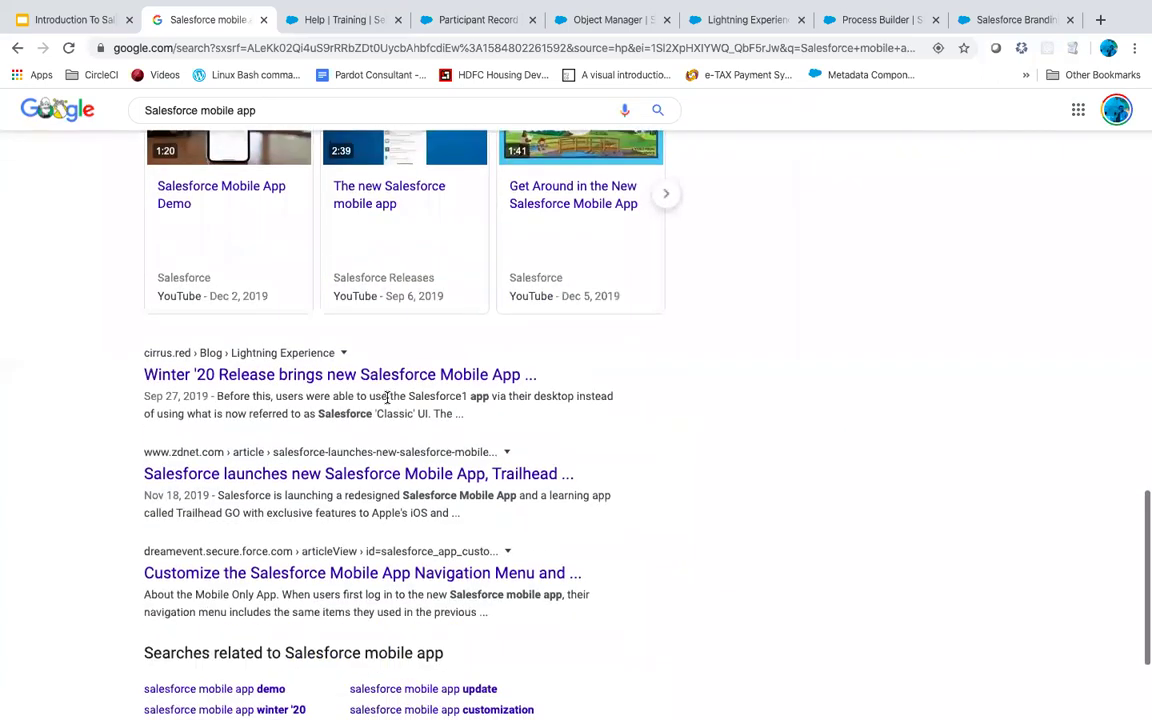
pyautogui.scroll(-2, 388, 402)
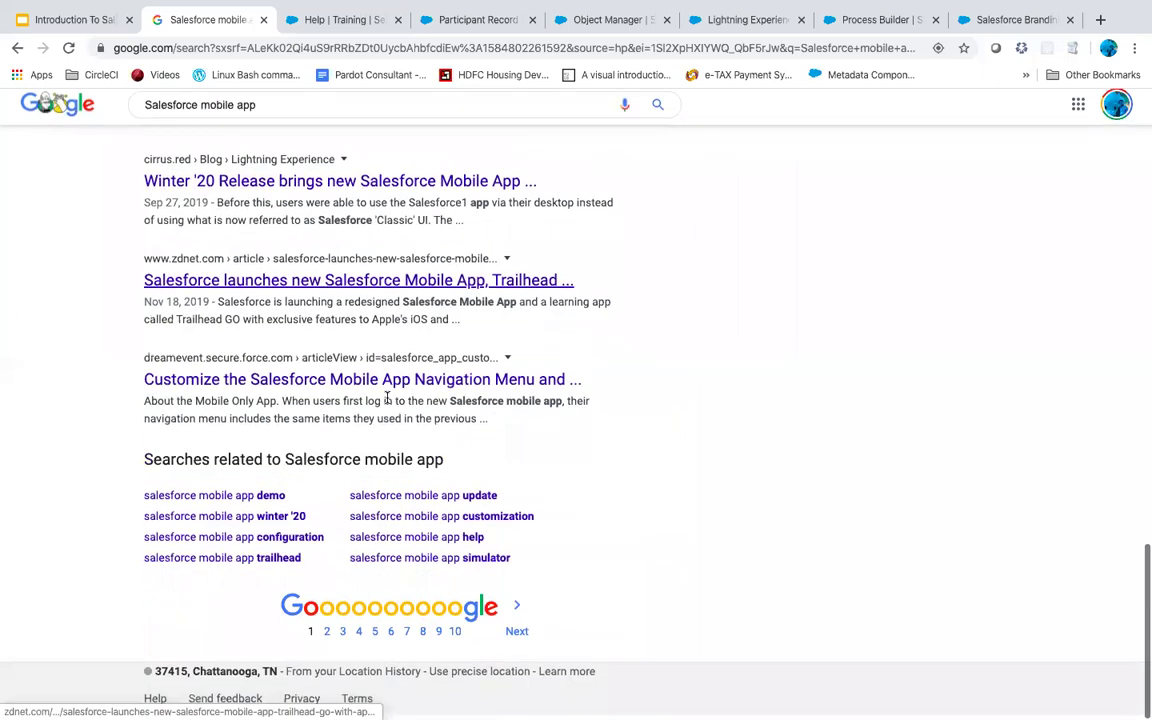
pyautogui.scroll(5, 388, 402)
pyautogui.scroll(8, 388, 402)
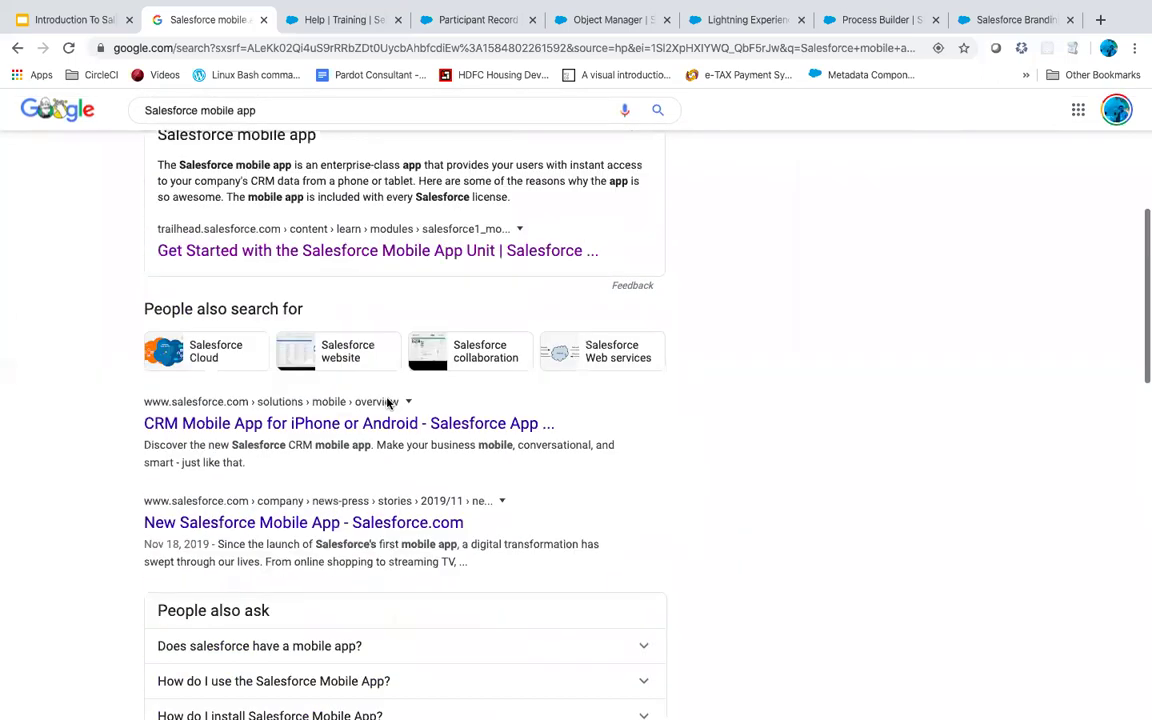
# Refine the Google query to 'Salesforce mobile app help'
pyautogui.click(301, 123)
pyautogui.write('help')
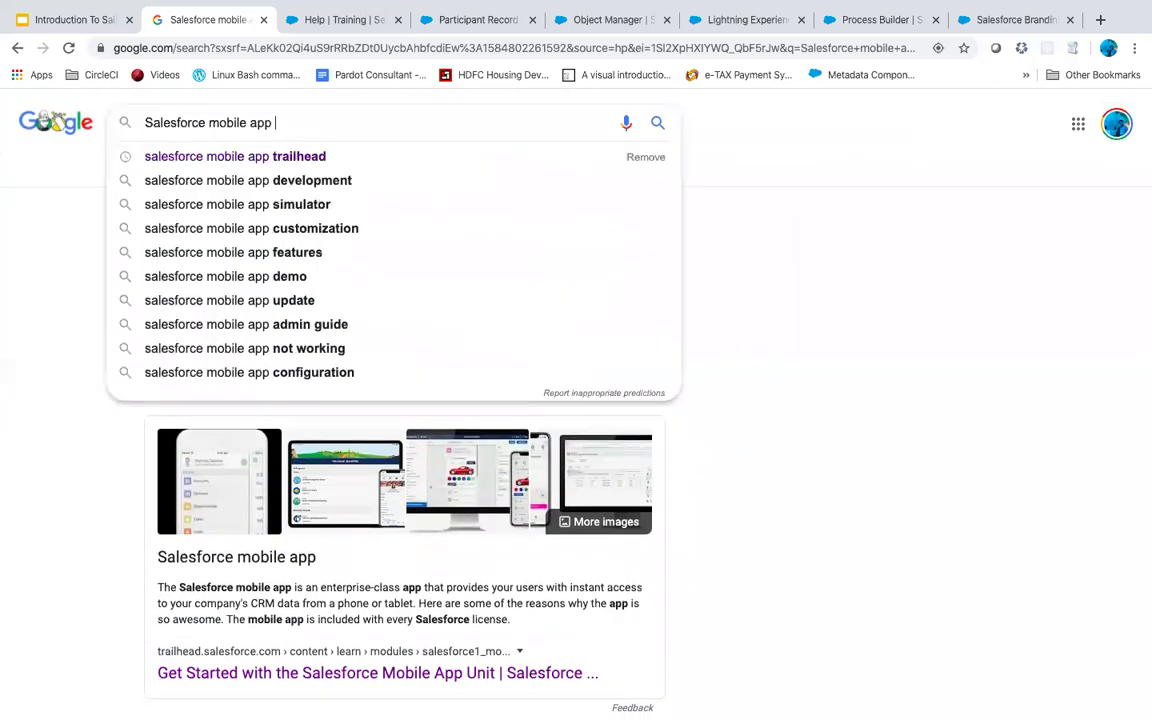
pyautogui.press('Return')
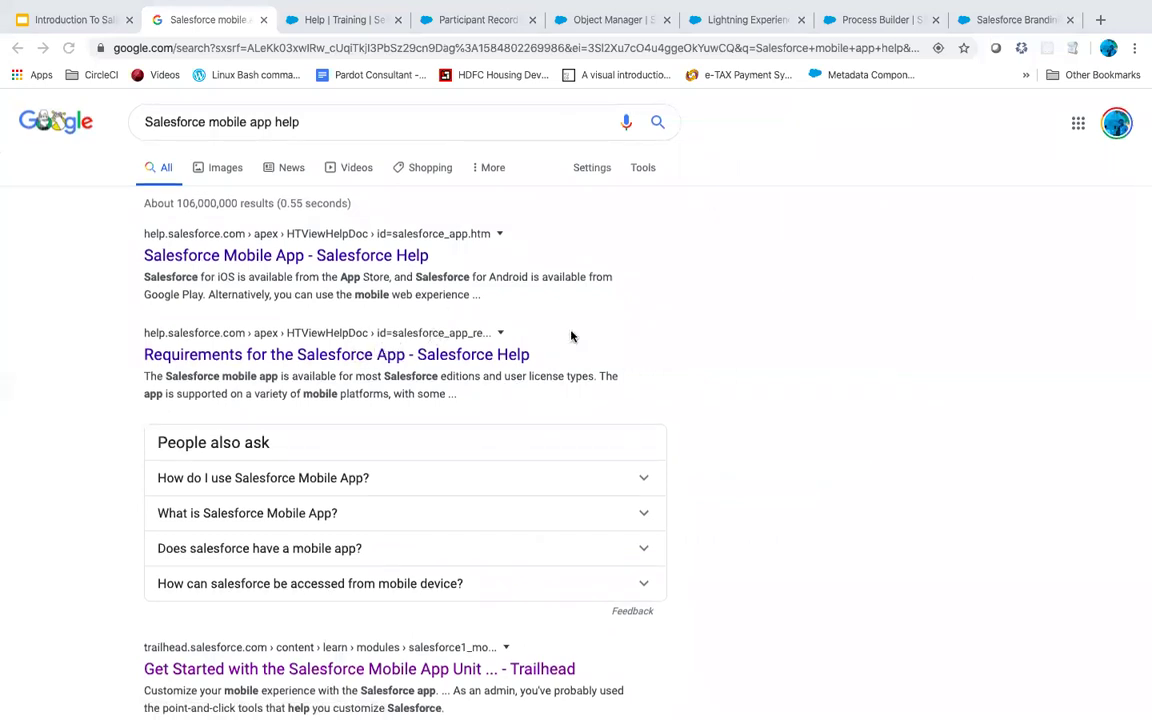
pyautogui.click(296, 254)
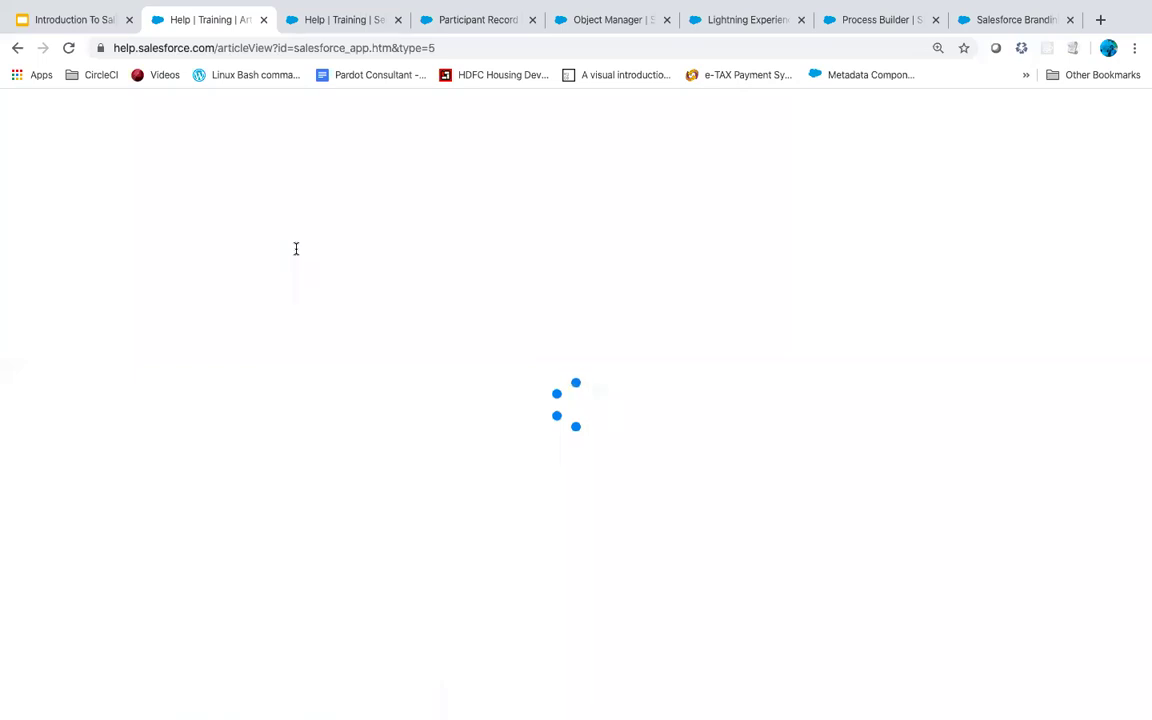
pyautogui.scroll(-5, 372, 624)
pyautogui.scroll(5, 372, 624)
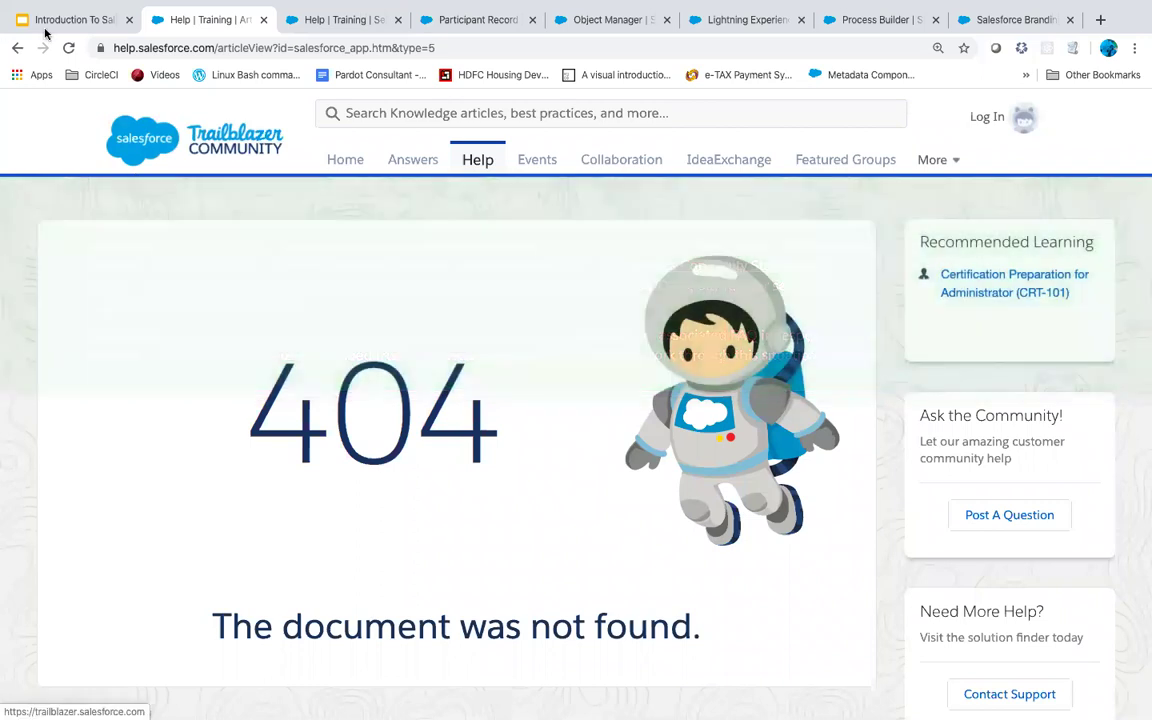
pyautogui.click(17, 47)
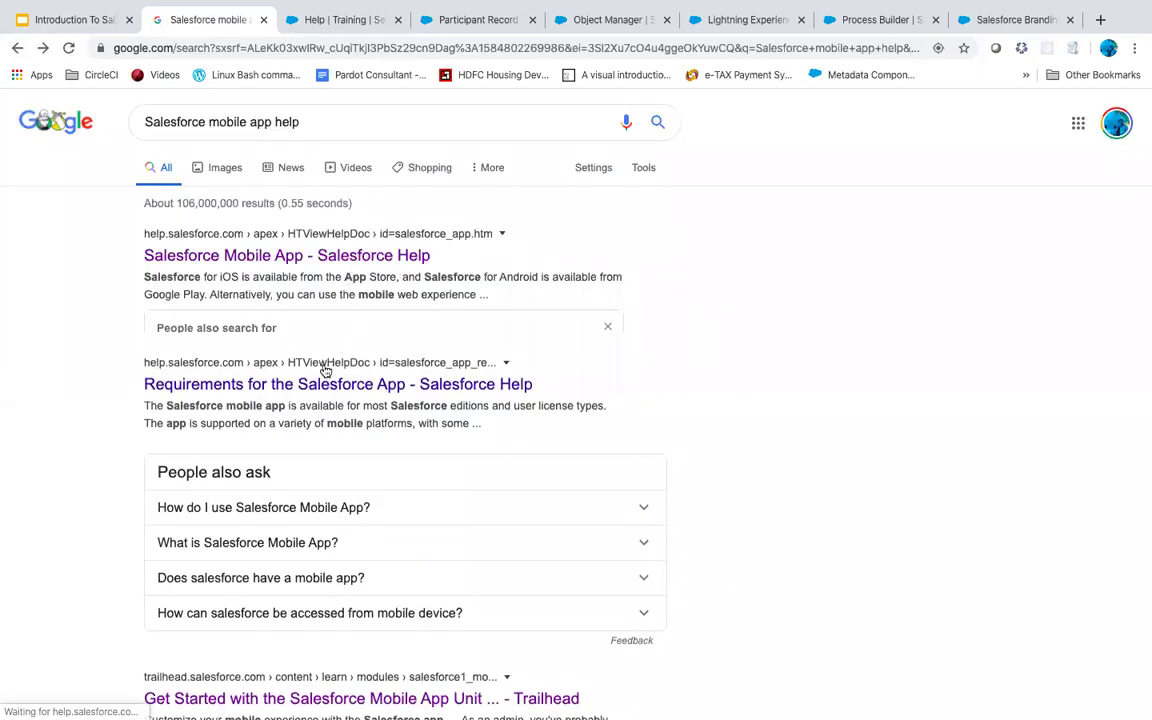
pyautogui.click(320, 453)
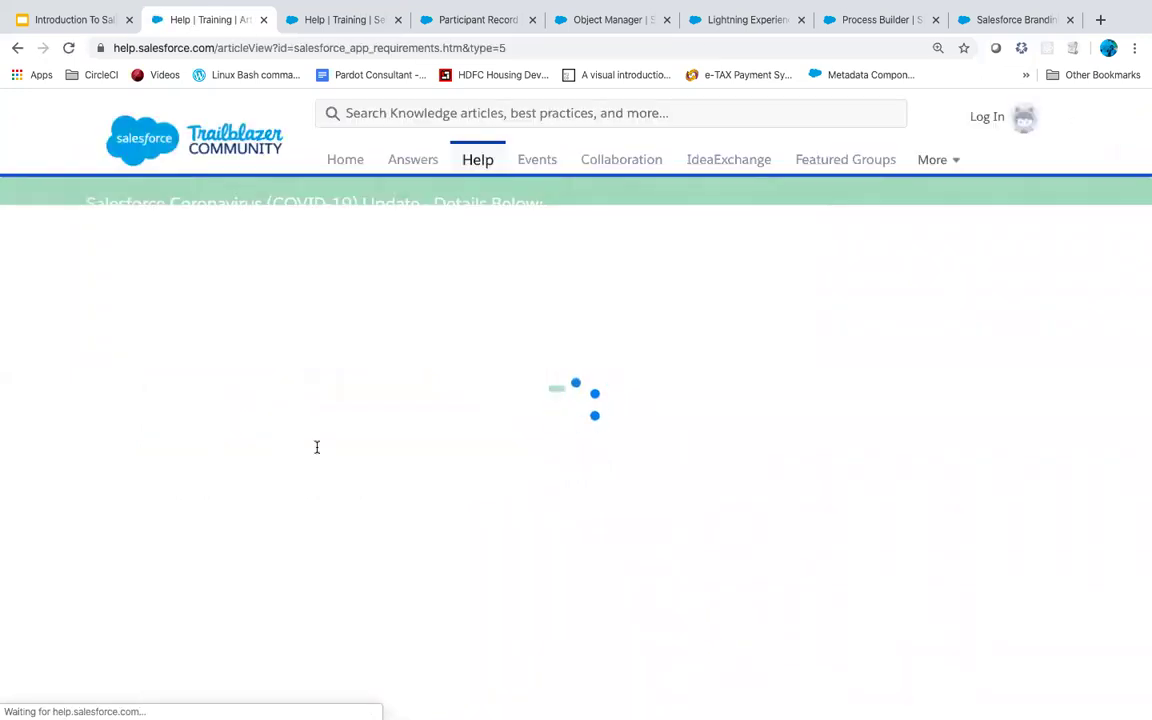
pyautogui.scroll(-3, 332, 537)
pyautogui.scroll(4, 330, 532)
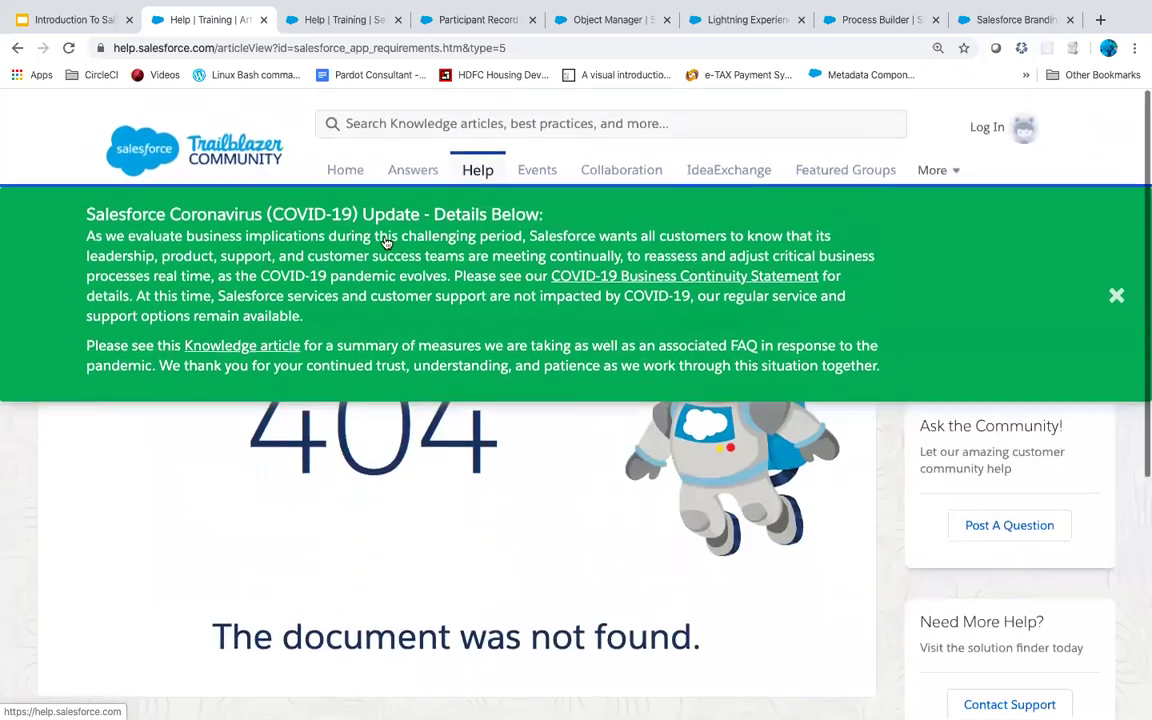
pyautogui.click(15, 52)
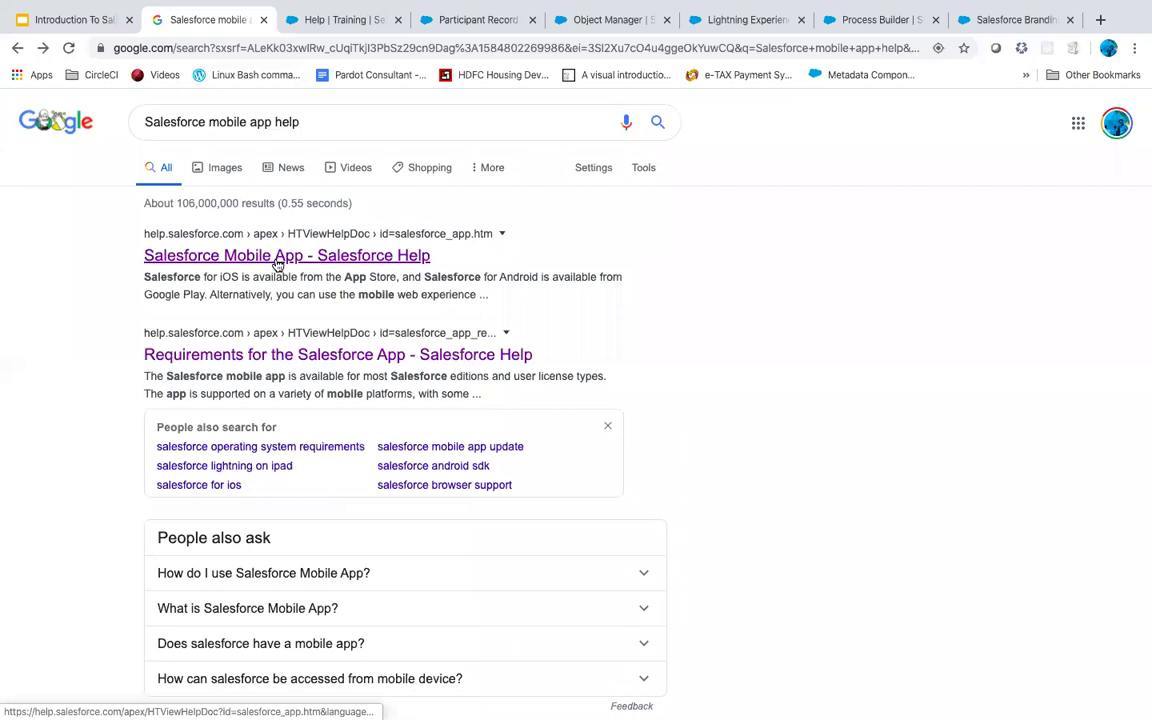
# Open the first help result in an incognito window and dismiss its COVID-19 banner
pyautogui.rightClick(277, 256)
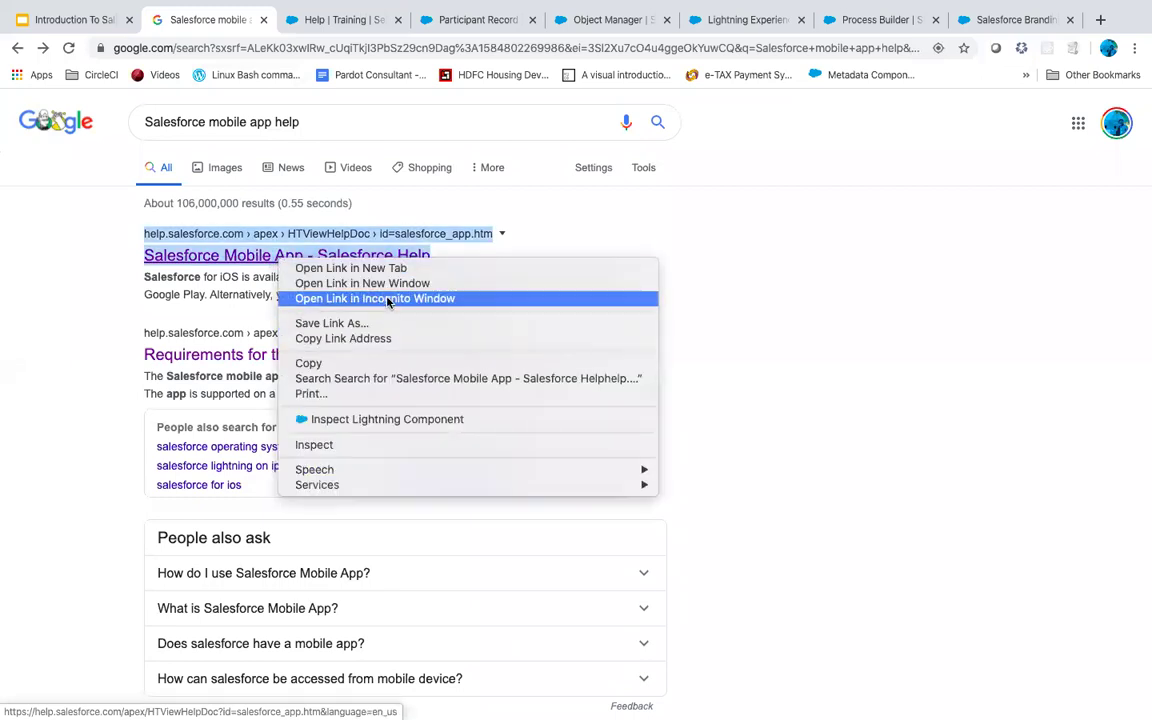
pyautogui.click(390, 299)
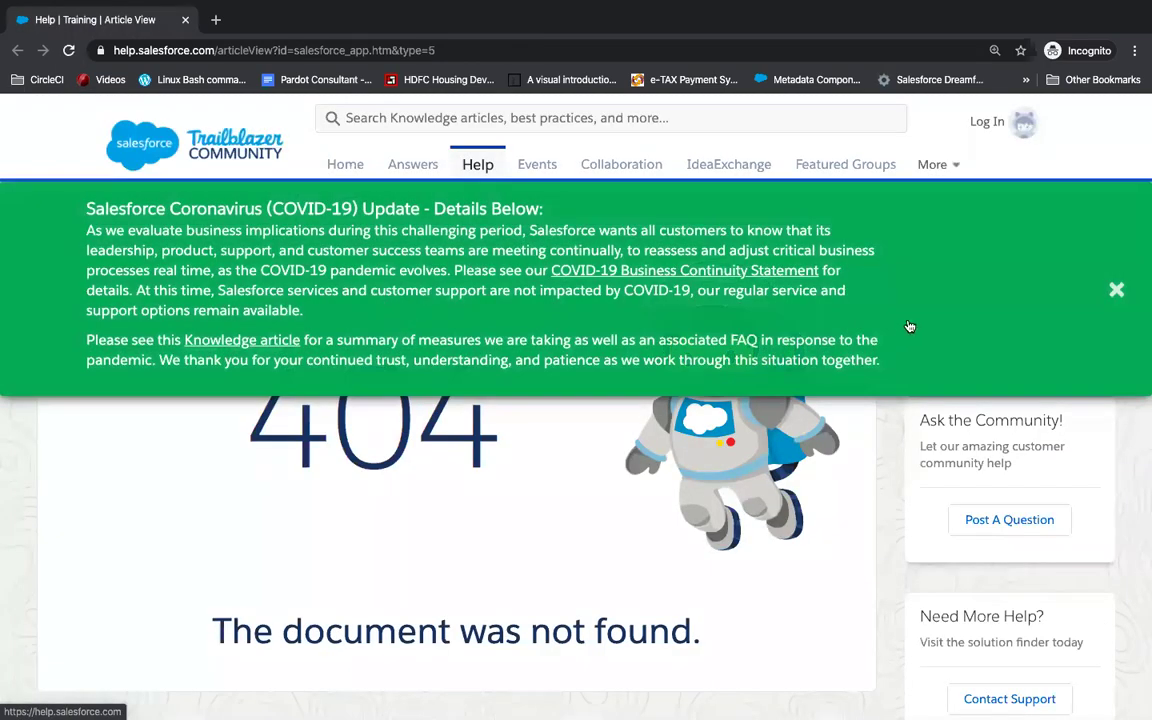
pyautogui.click(1117, 296)
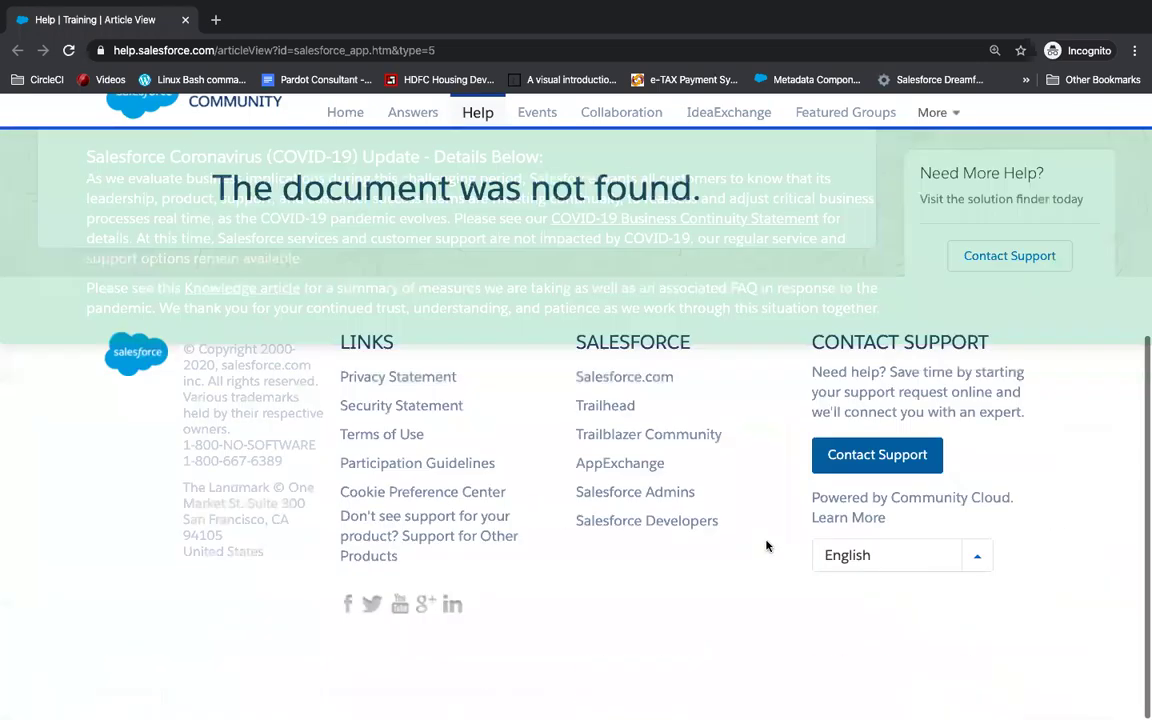
pyautogui.hotkey('ctrl', 'Left')
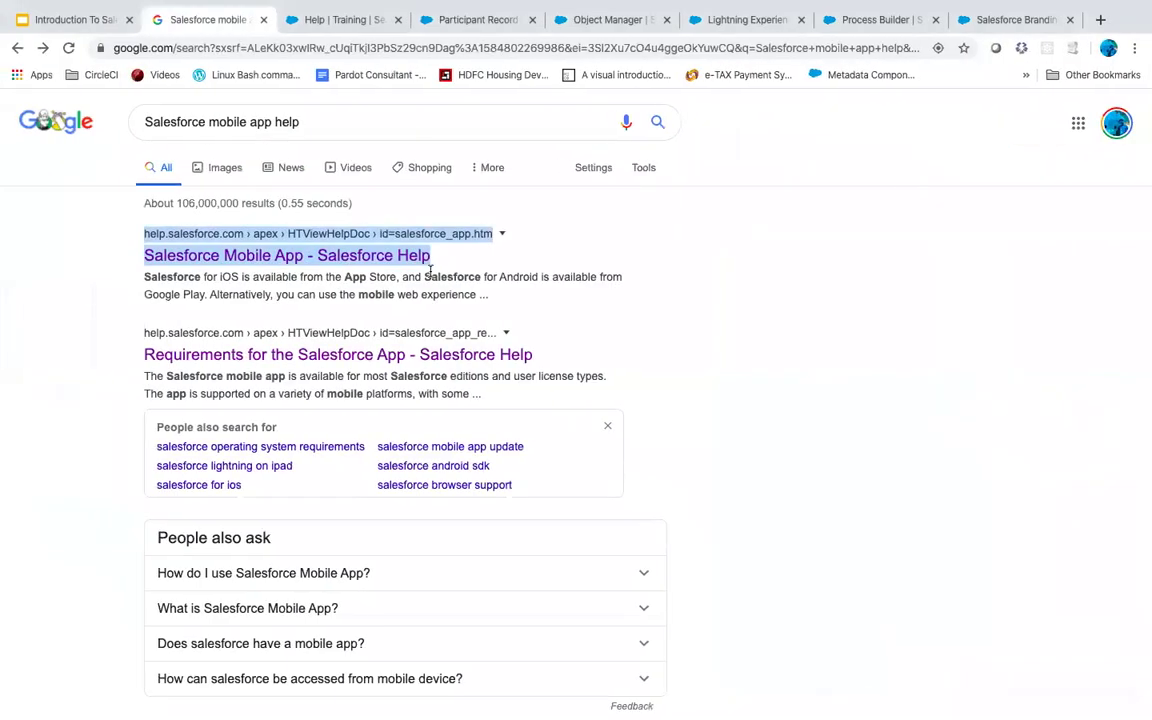
# Back in the main window, skim the Google results and return to the References slide
pyautogui.click(469, 307)
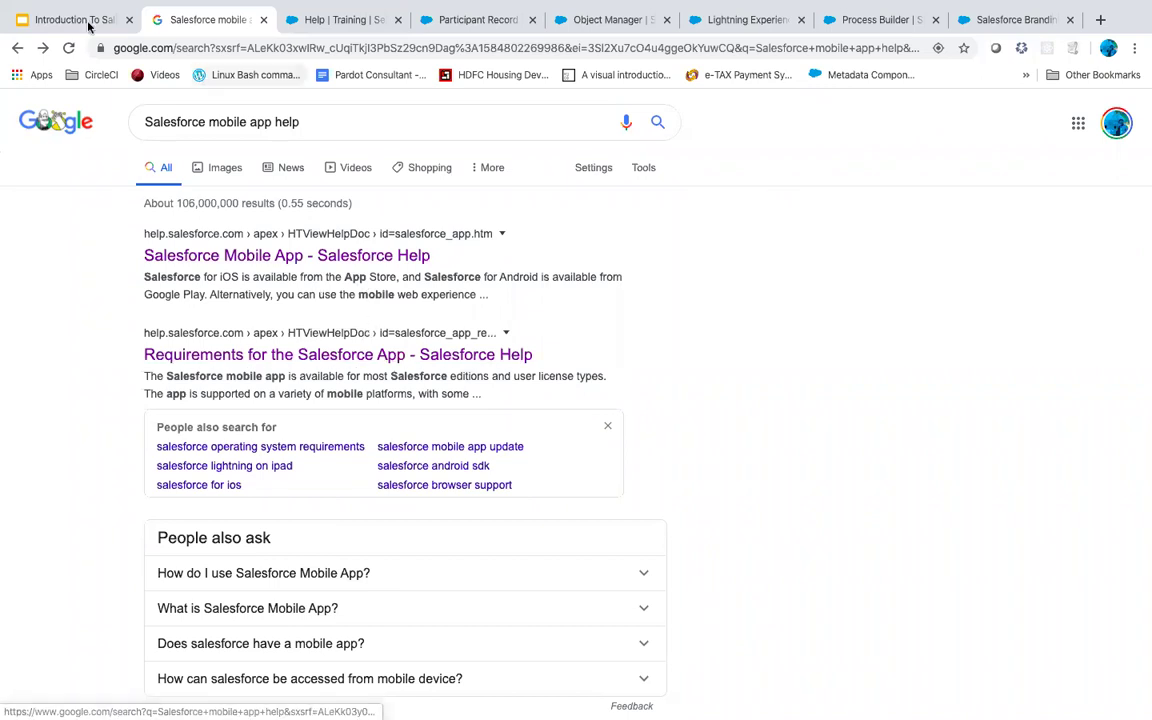
pyautogui.click(120, 28)
pyautogui.click(178, 28)
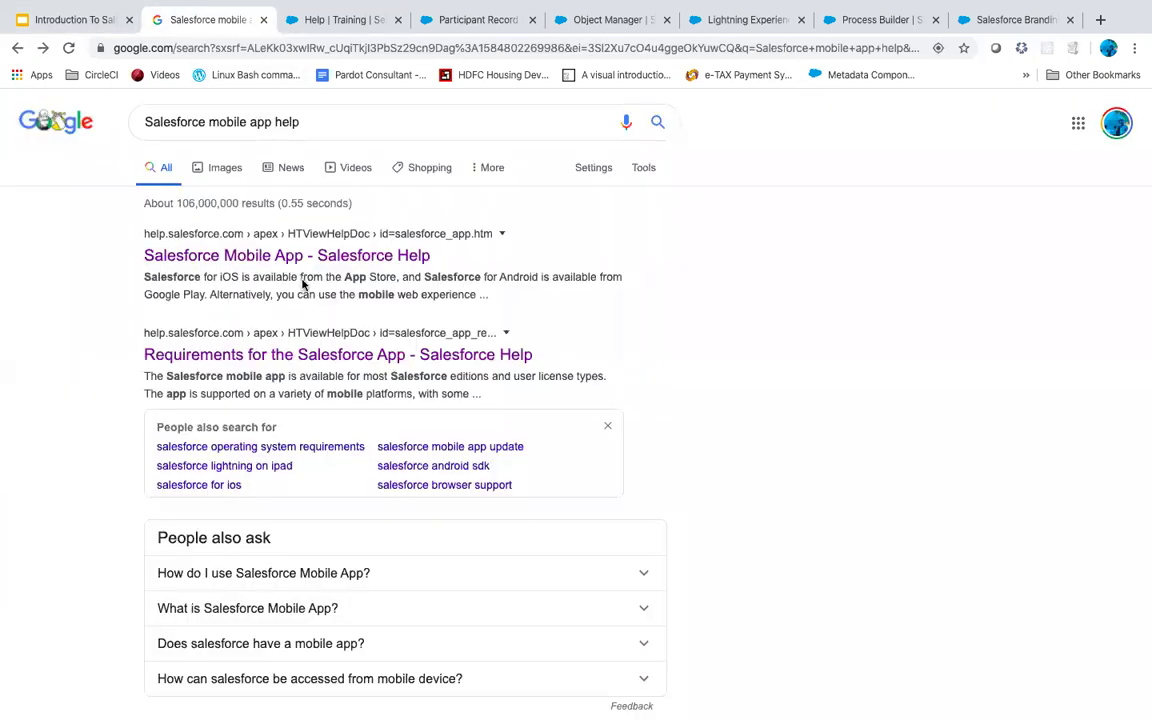
pyautogui.scroll(-3, 303, 285)
pyautogui.scroll(-3, 303, 285)
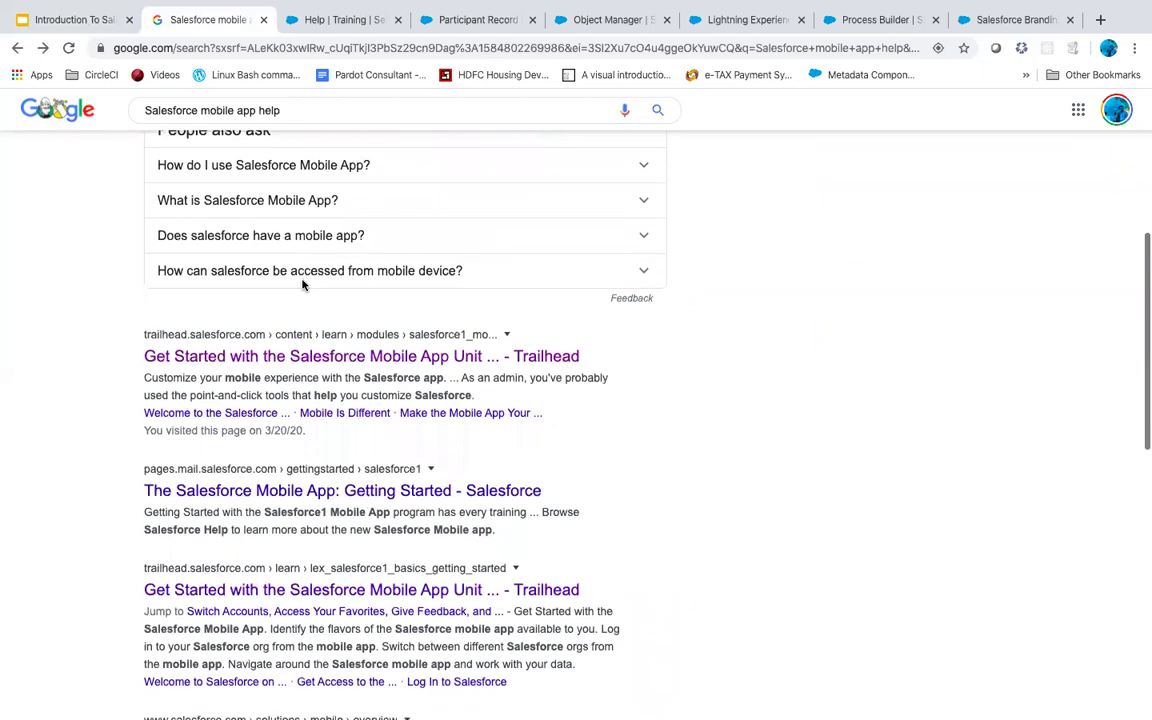
pyautogui.scroll(1, 303, 287)
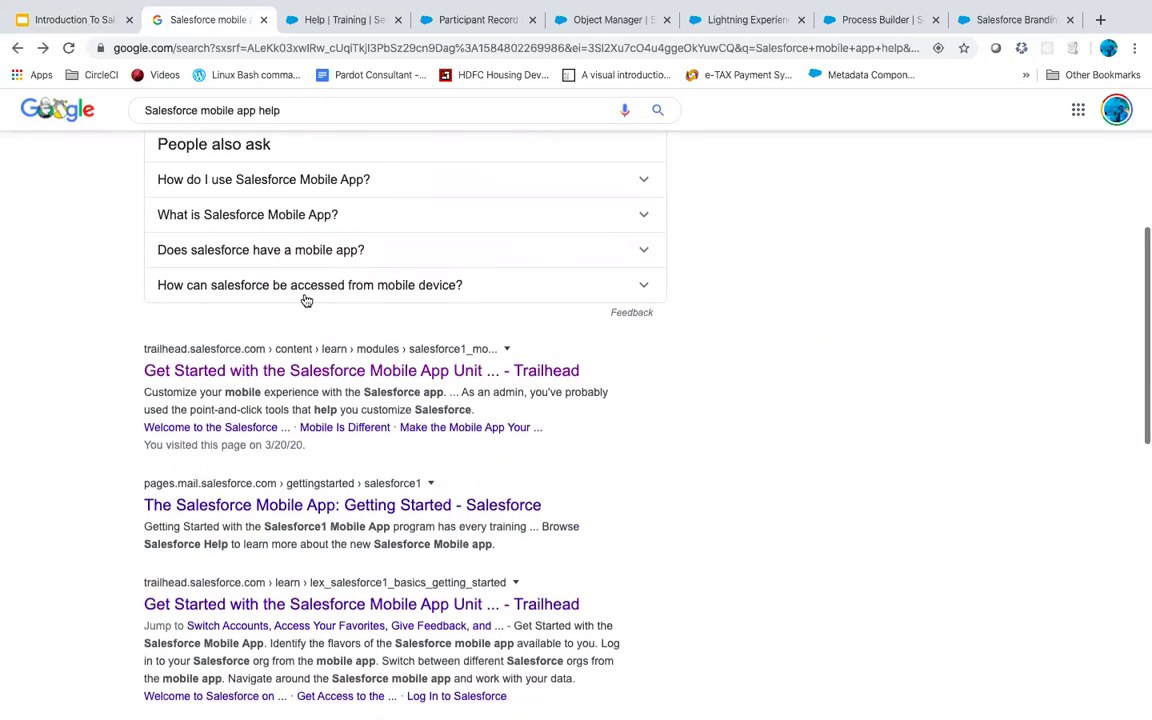
pyautogui.click(100, 21)
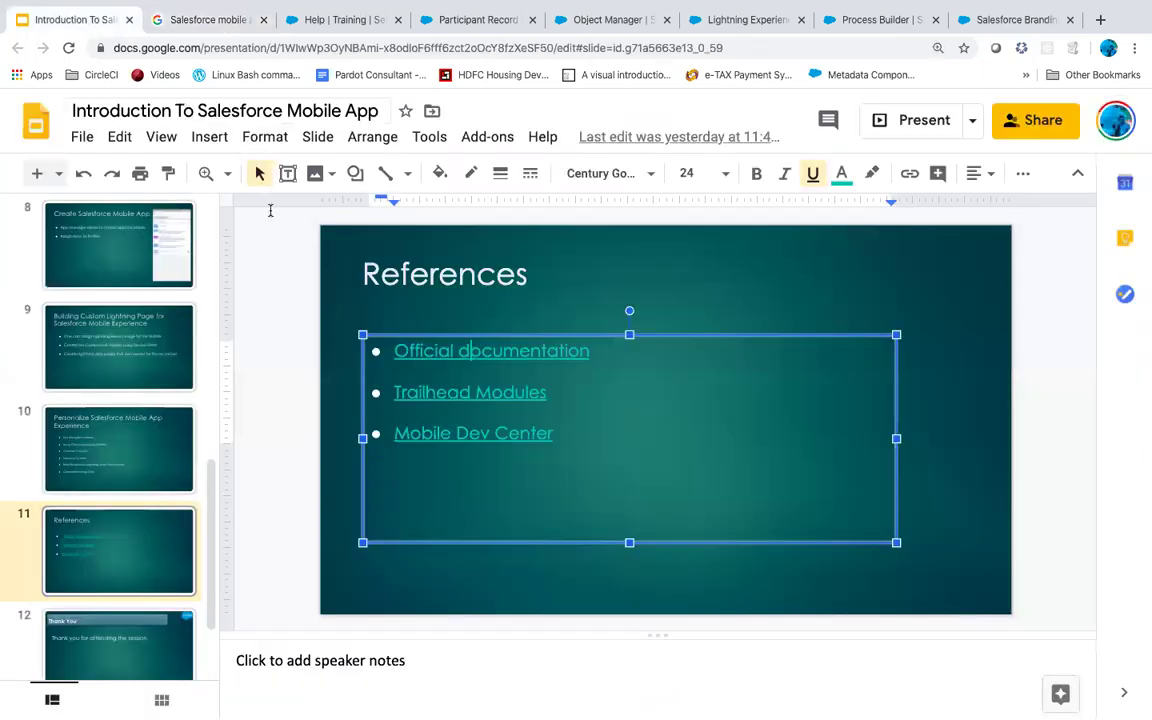
# Return to the 'Salesforce mobile app help' Google results and find the Set Up the Salesforce Mobile App article
pyautogui.click(213, 24)
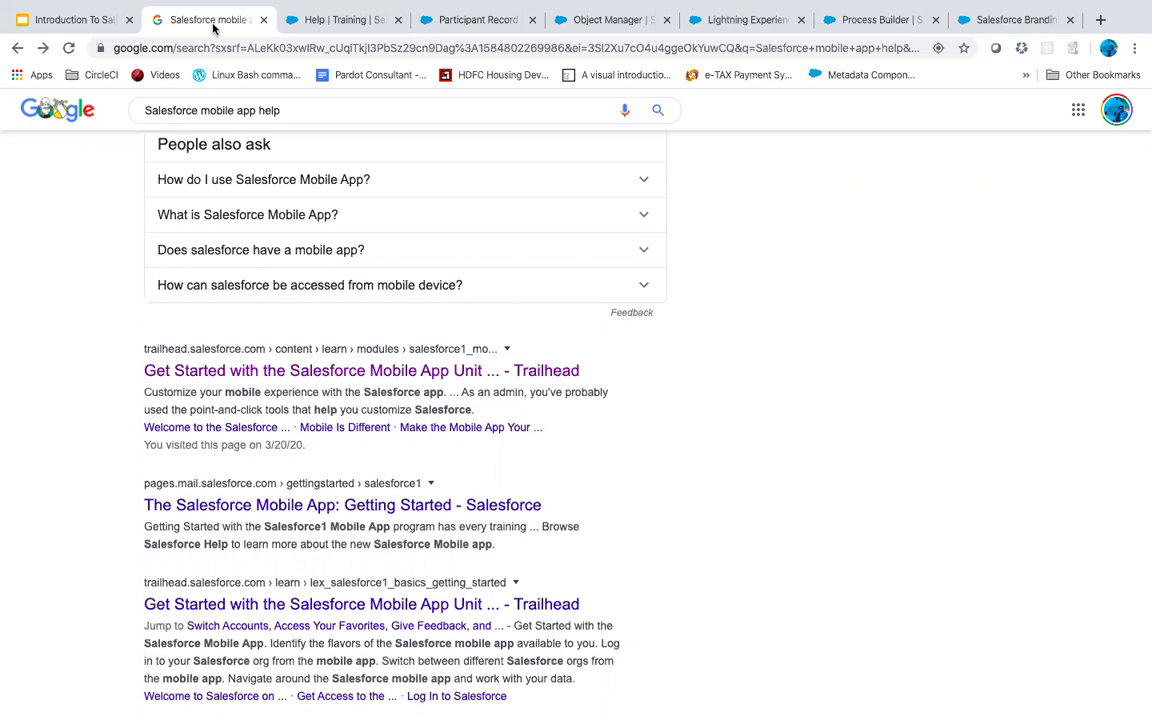
pyautogui.scroll(-5, 282, 263)
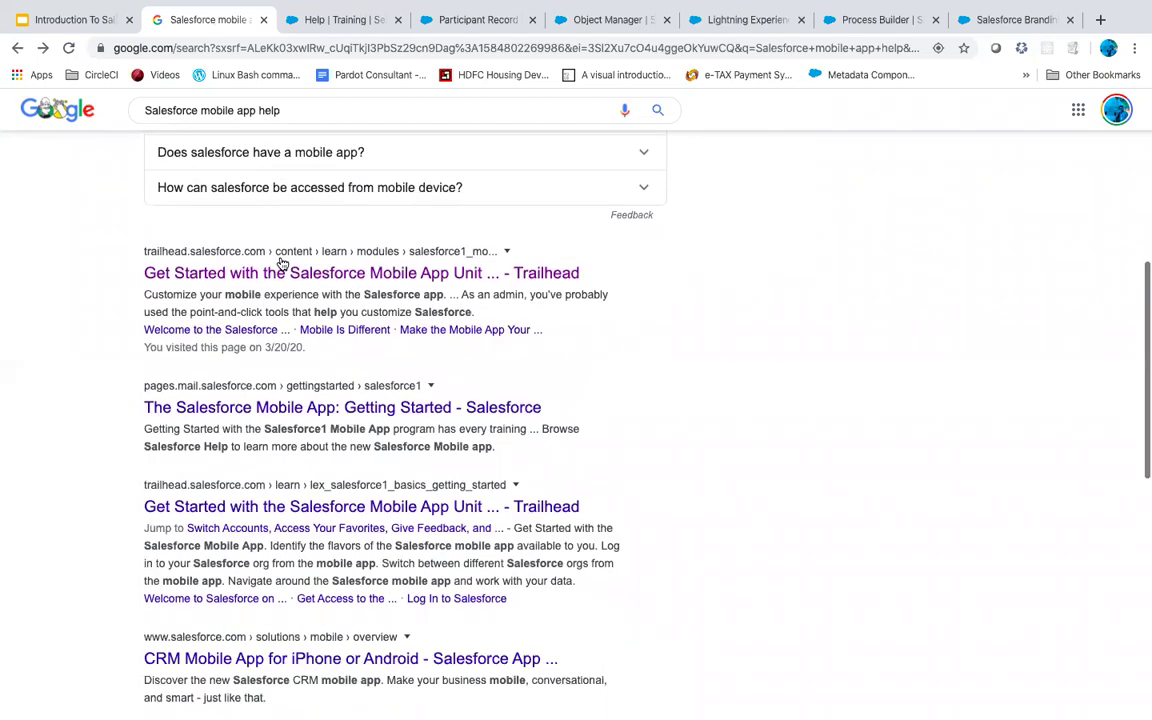
pyautogui.scroll(-4, 282, 263)
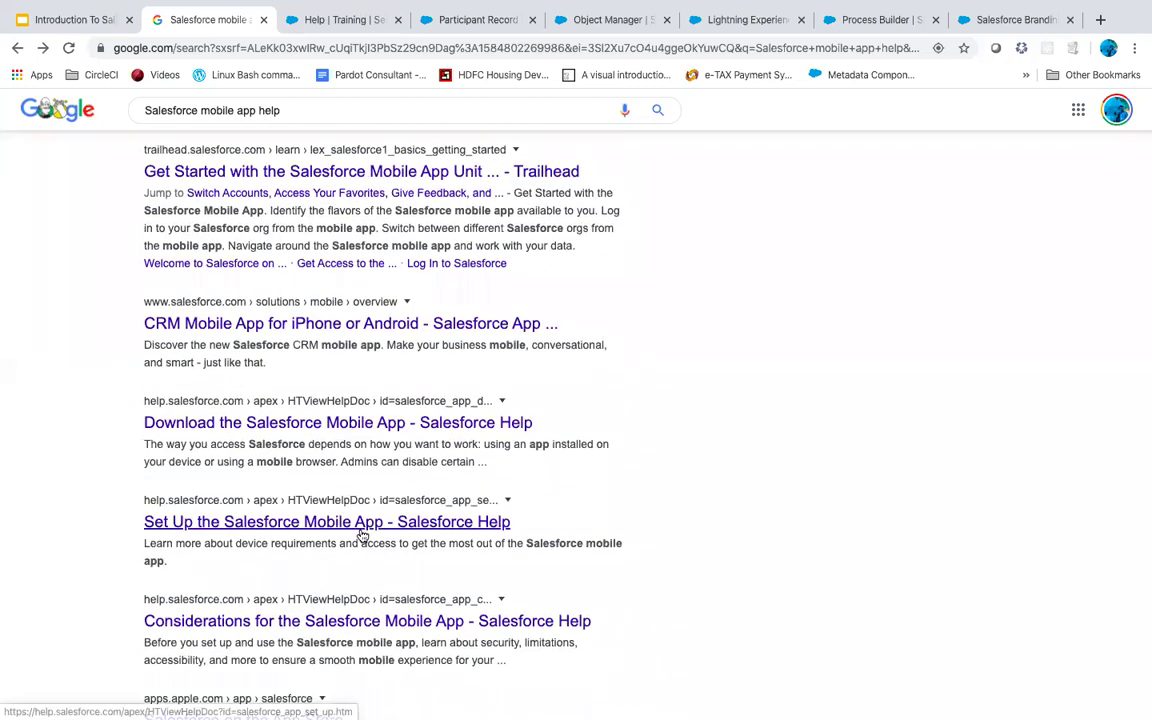
# Open the Set Up the Salesforce Mobile App result and dismiss the COVID-19 banner on its 404 page
pyautogui.click(362, 533)
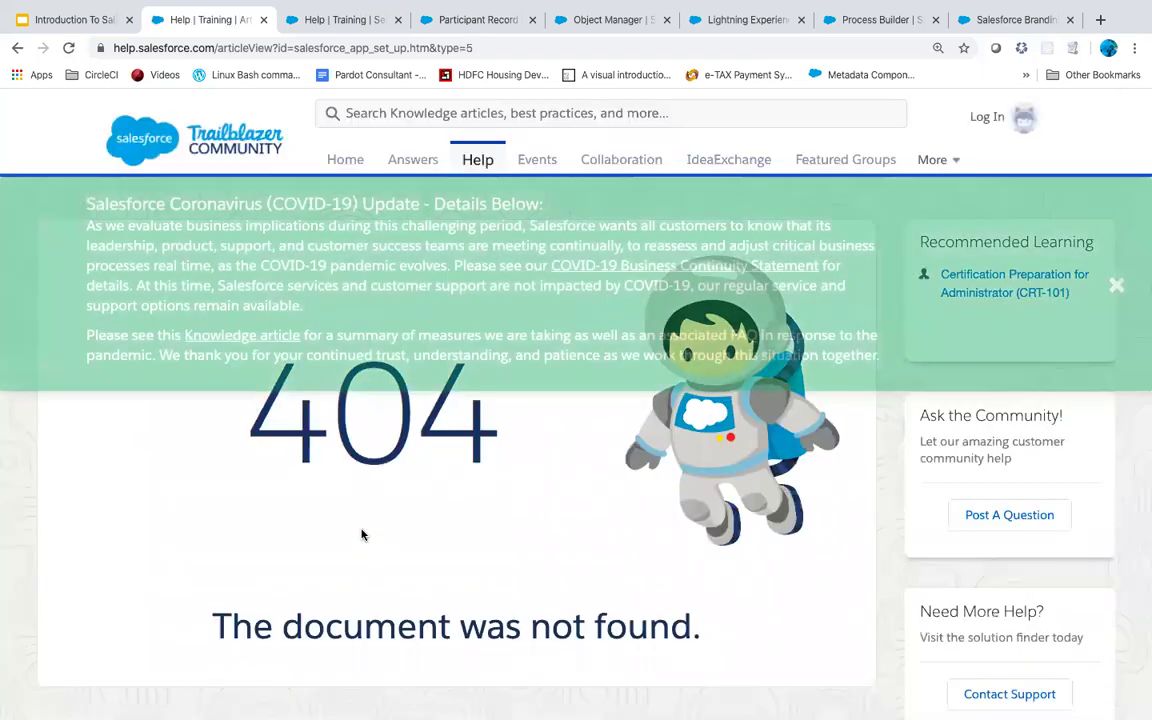
pyautogui.scroll(-1, 366, 515)
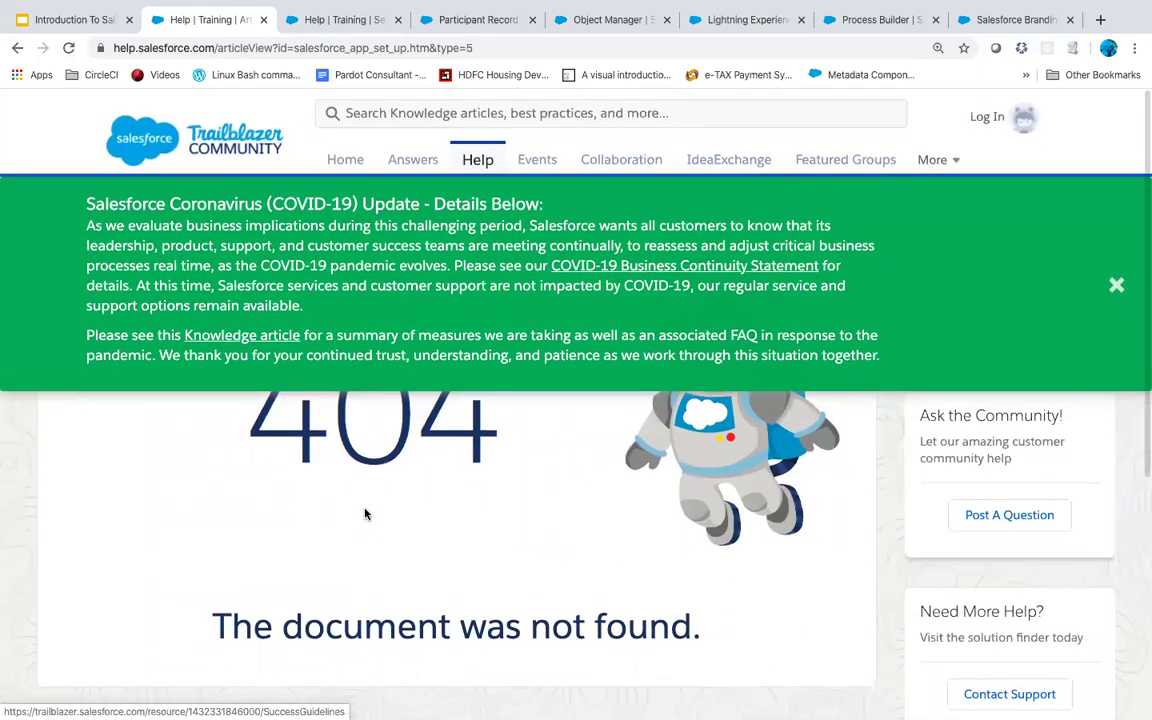
pyautogui.click(1119, 284)
pyautogui.scroll(-4, 757, 532)
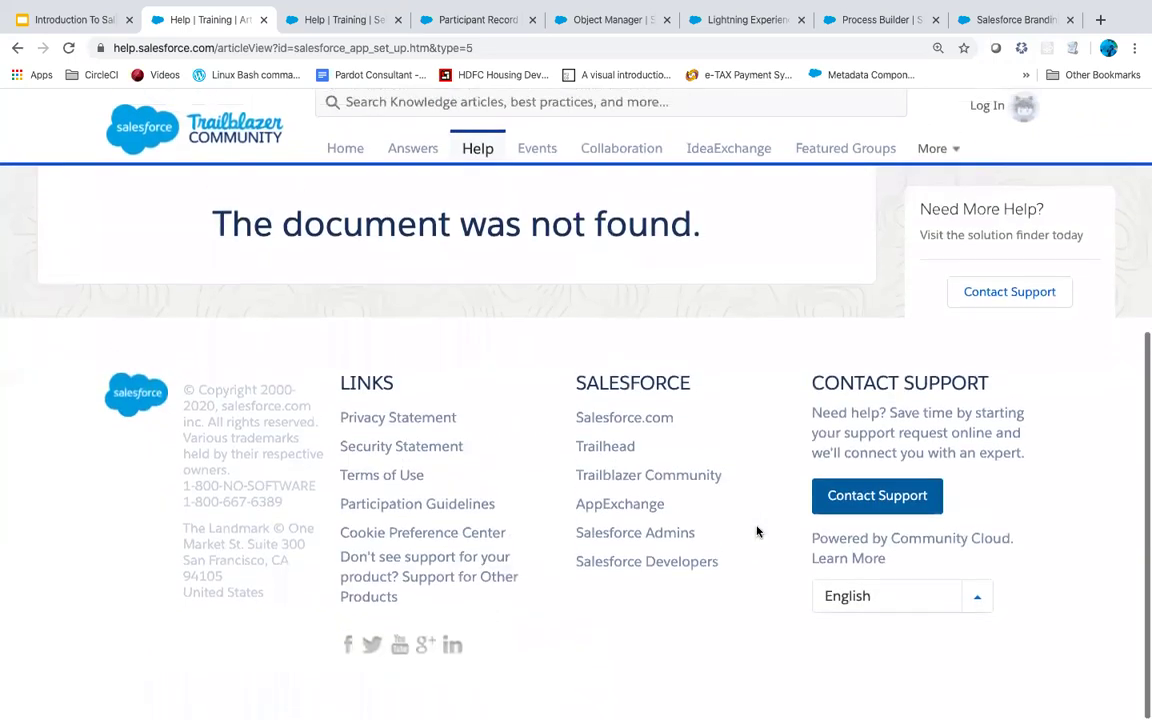
pyautogui.scroll(4, 757, 532)
pyautogui.scroll(-2, 757, 532)
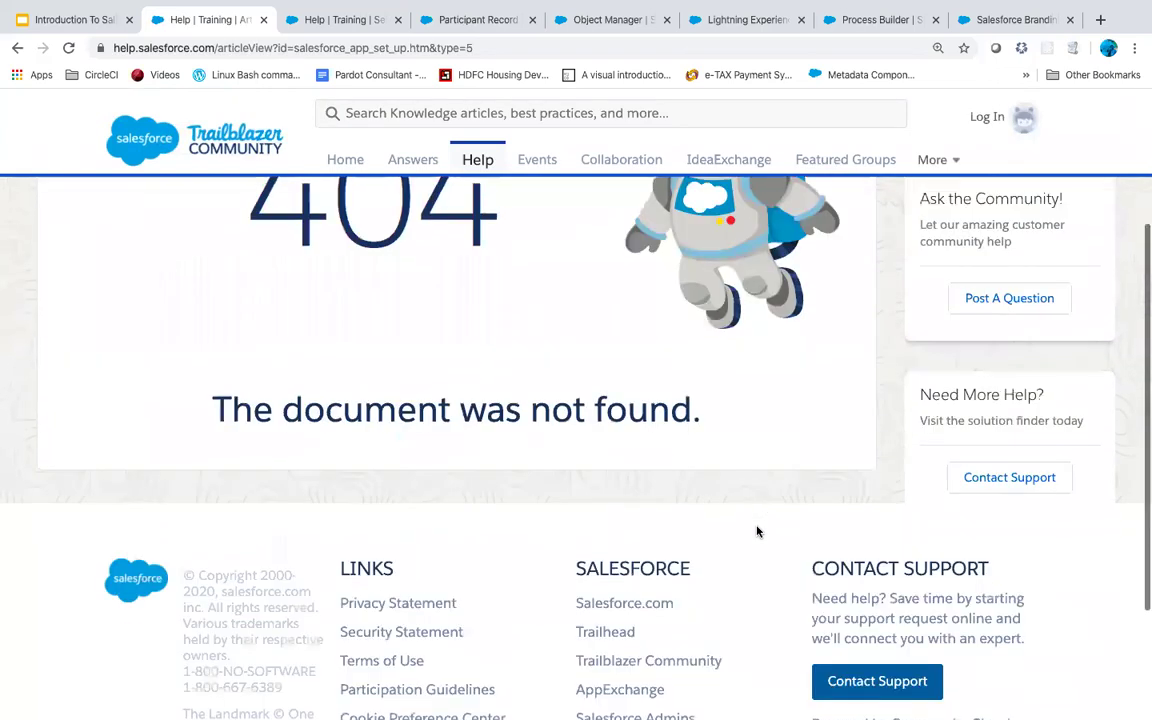
pyautogui.scroll(-2, 757, 532)
pyautogui.scroll(4, 757, 532)
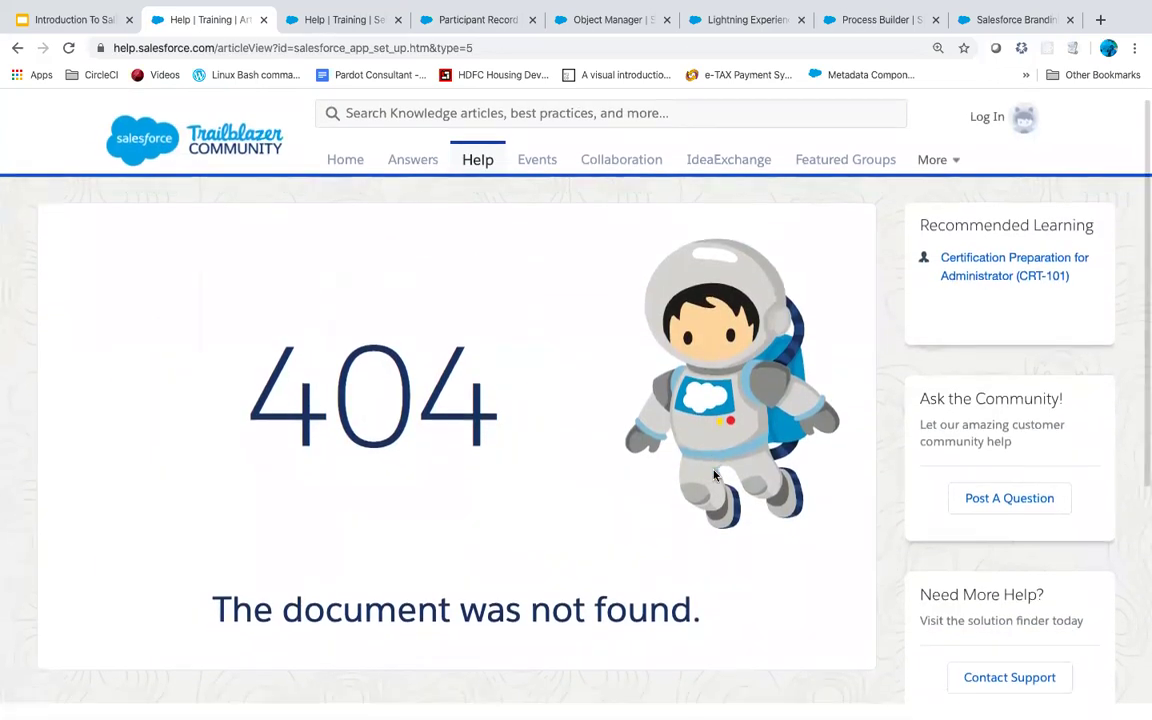
pyautogui.scroll(-2, 714, 475)
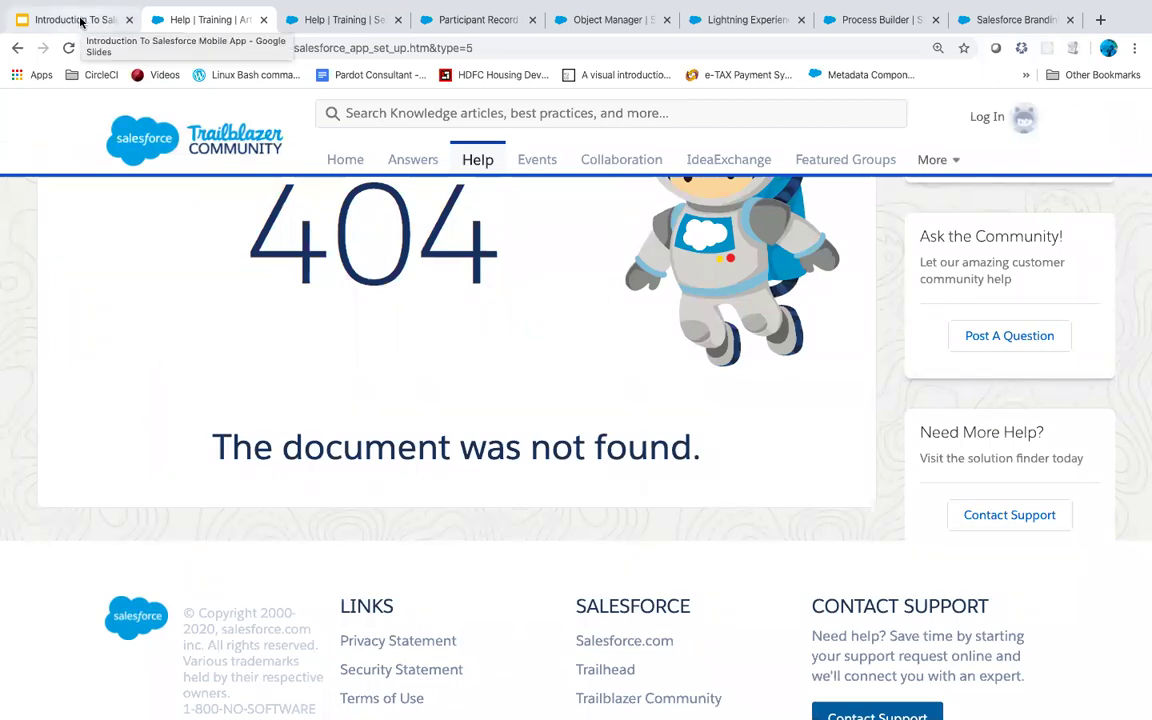
# Back in the presentation, check the Mobile Dev Center link, then view slide 10's Lightning Web Components bullet
pyautogui.click(80, 21)
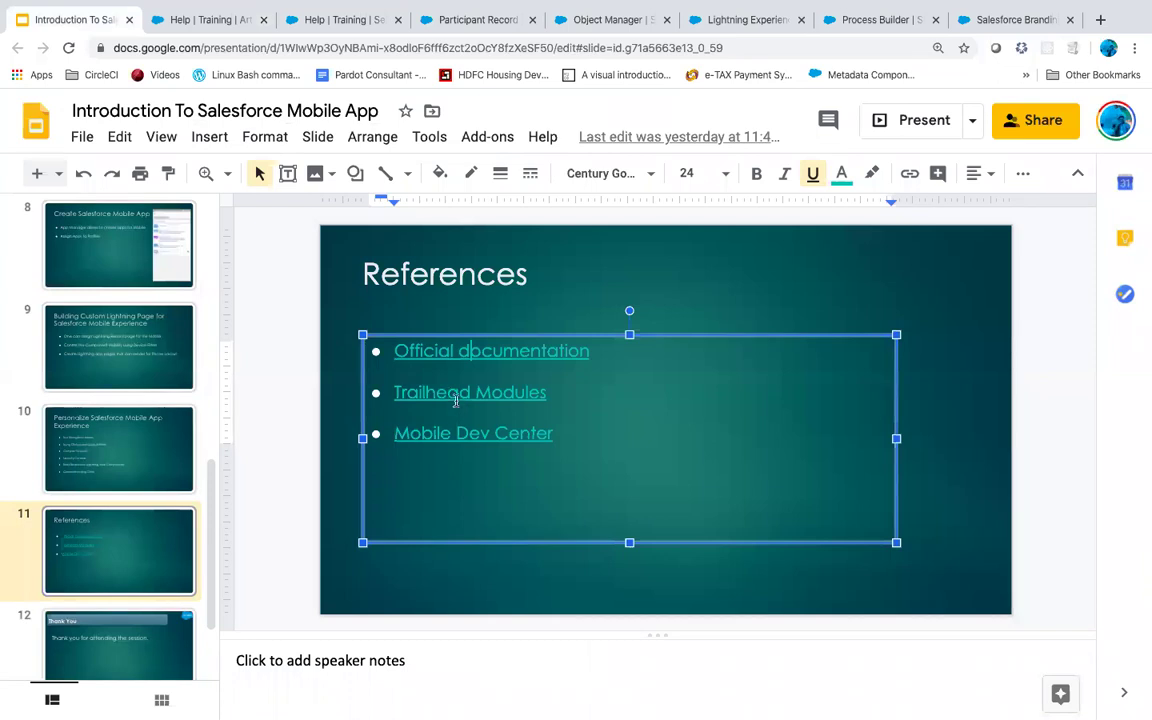
pyautogui.click(455, 432)
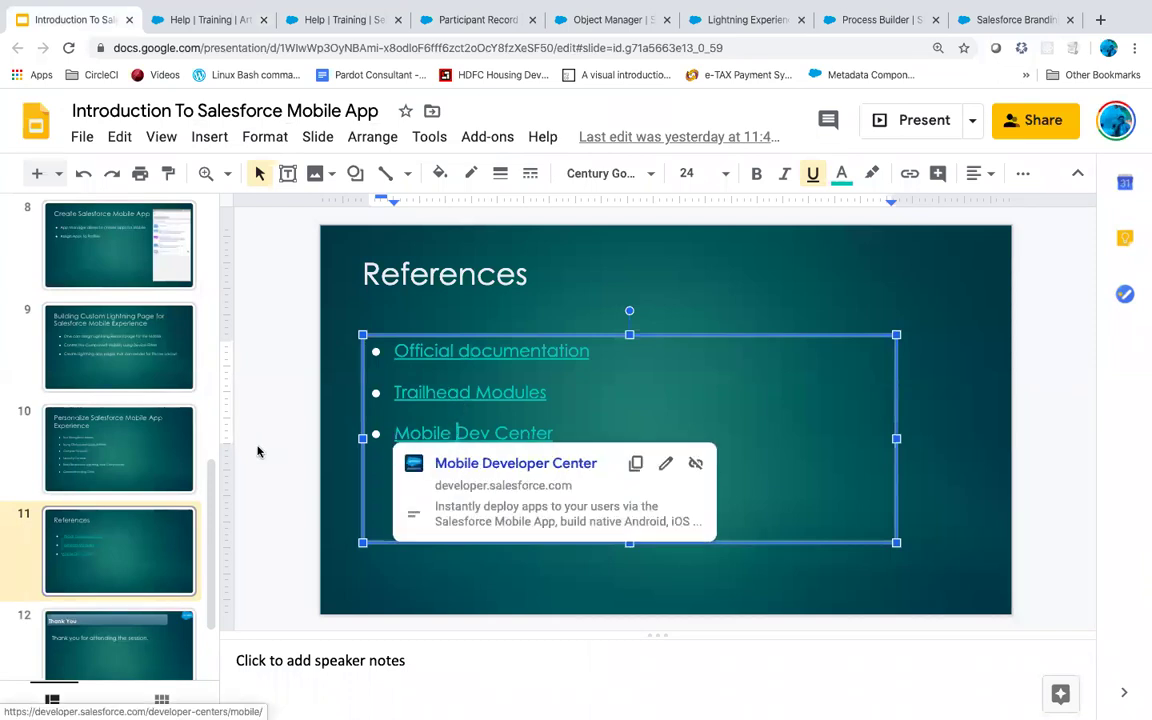
pyautogui.click(131, 450)
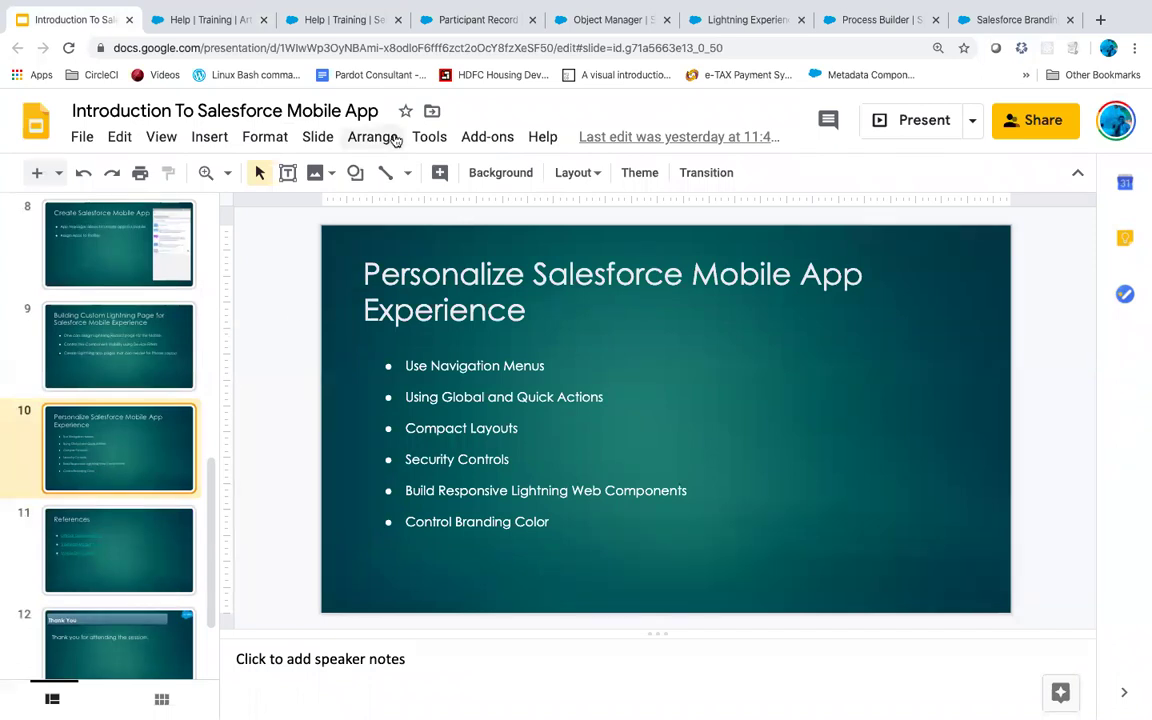
pyautogui.tripleClick(511, 490)
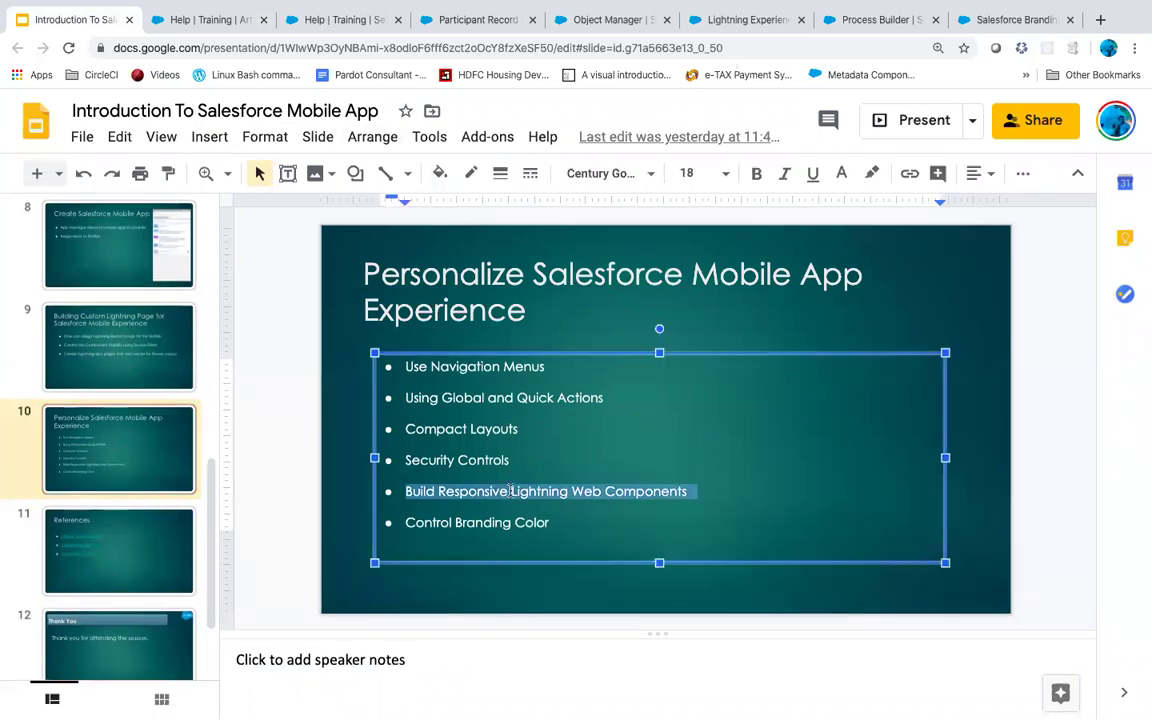
# In a new tab, Google 'lightning web components developer guide' and open the Salesforce Developers result
pyautogui.click(1099, 20)
pyautogui.write('go')
pyautogui.press('Return')
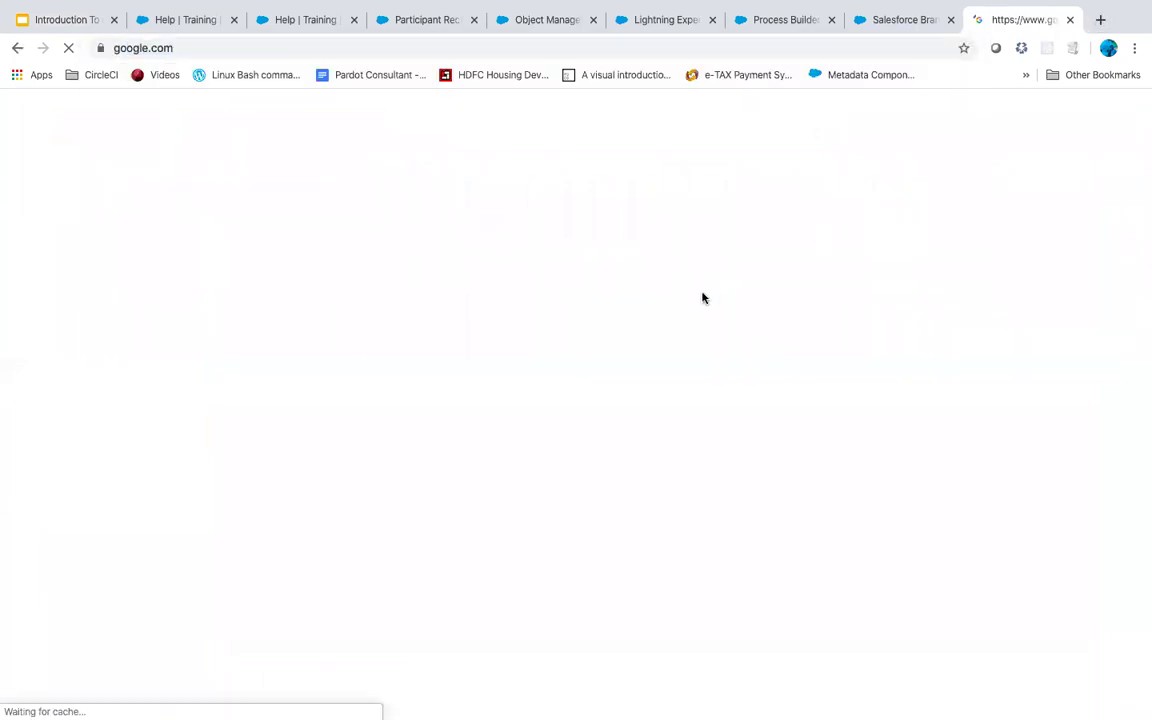
pyautogui.write('ligh')
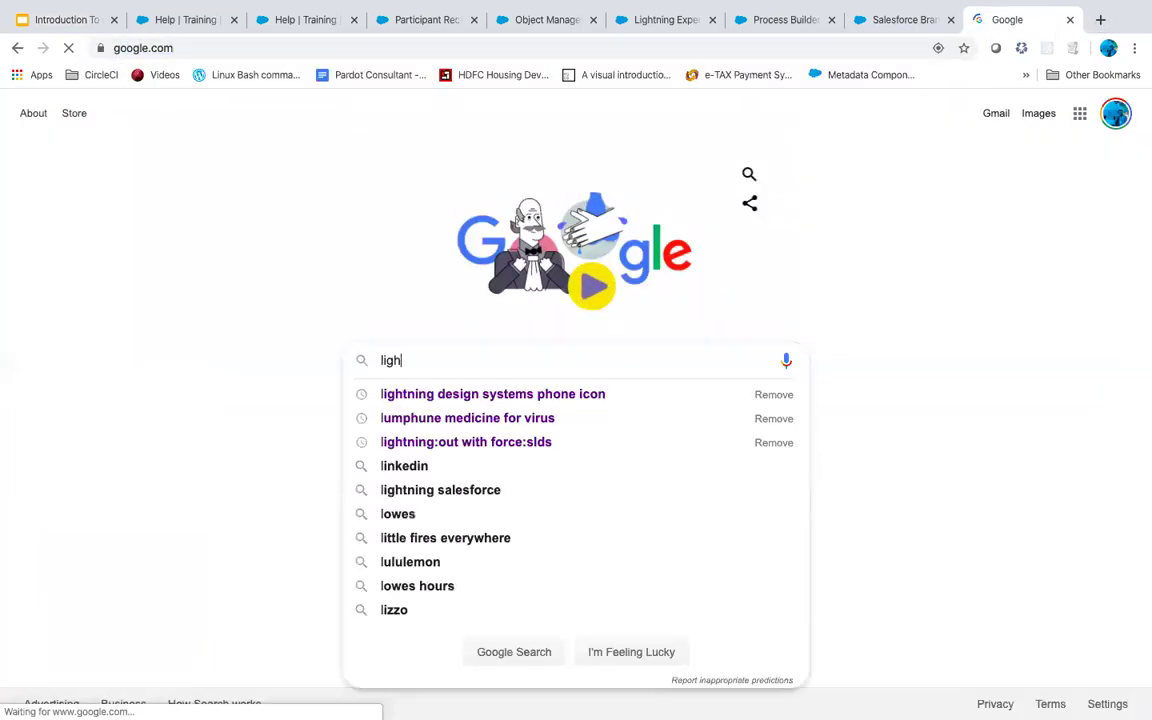
pyautogui.write('tning web compo')
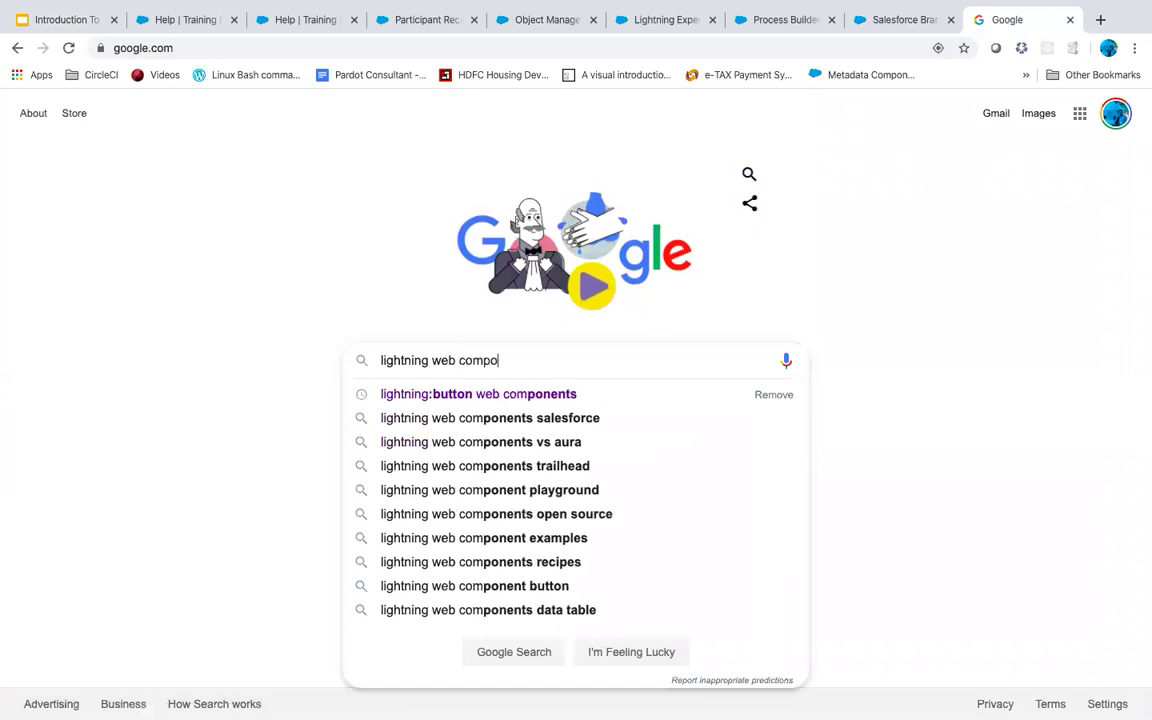
pyautogui.write('nents developer guide')
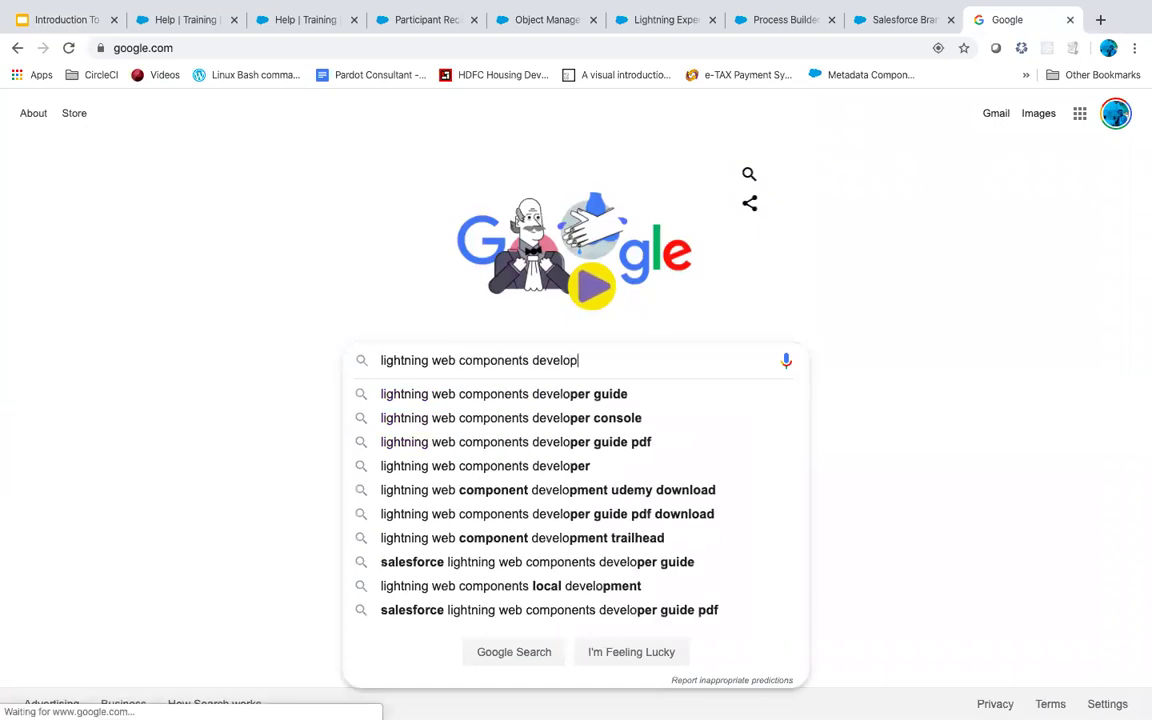
pyautogui.press('Return')
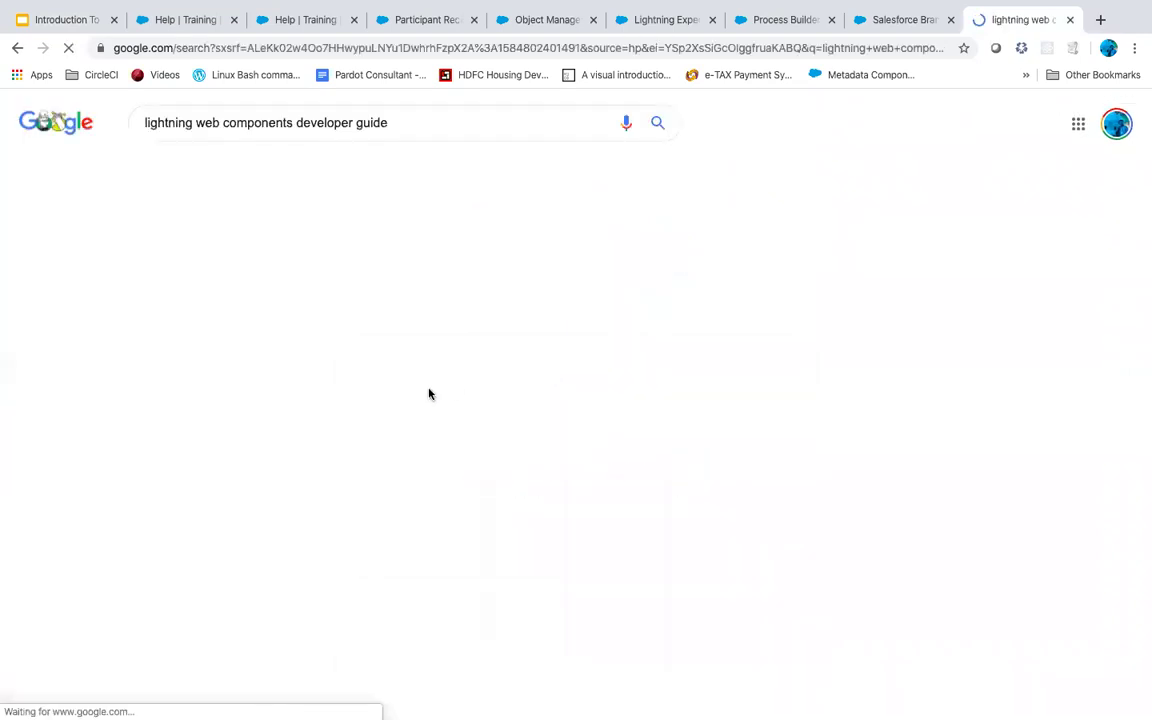
pyautogui.click(311, 391)
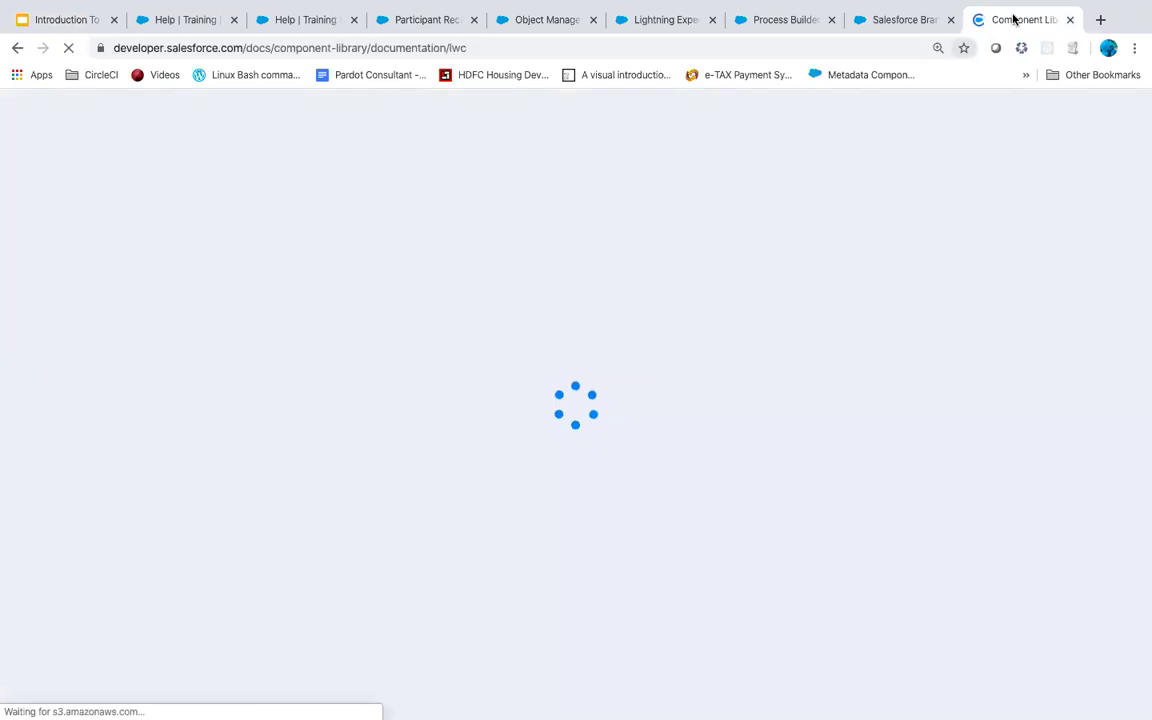
# Move the LWC tab beside Object Manager and search the guide for 'flexipage region', then 'Form factor'
pyautogui.moveTo(1013, 18); pyautogui.dragTo(540, 18)
pyautogui.click(144, 219)
pyautogui.write('flexipage')
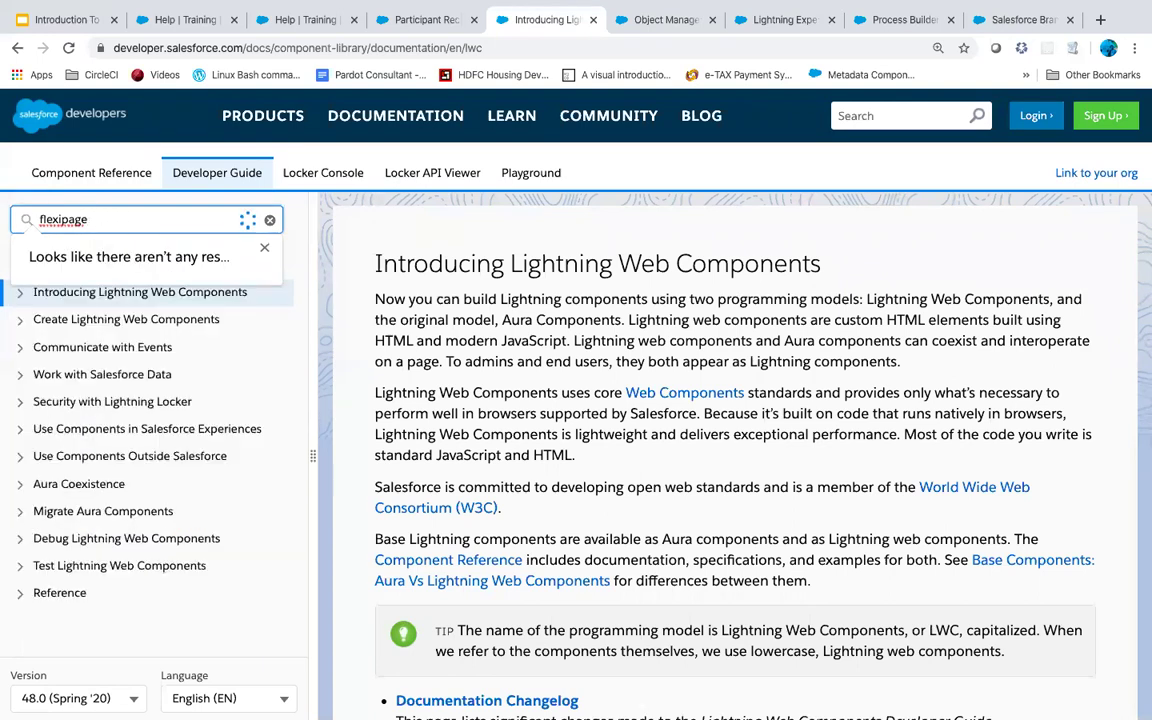
pyautogui.write('region')
pyautogui.hotkey('ctrl', 'a')
pyautogui.press('BackSpace')
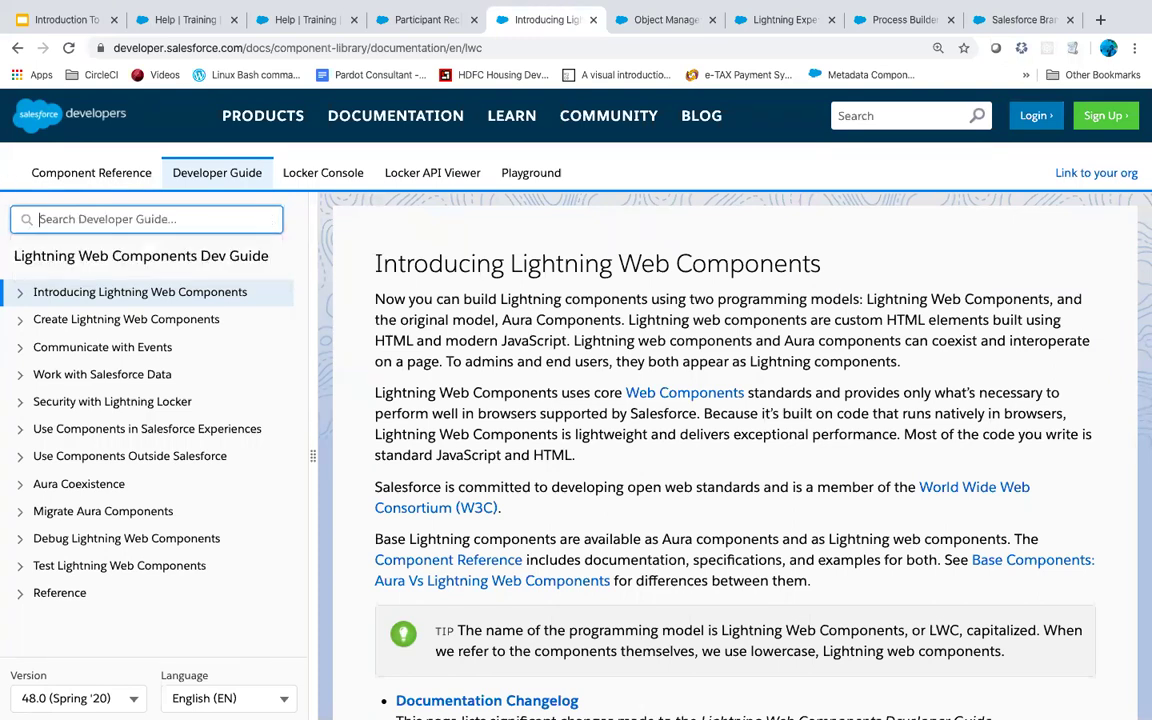
pyautogui.write('Form factor')
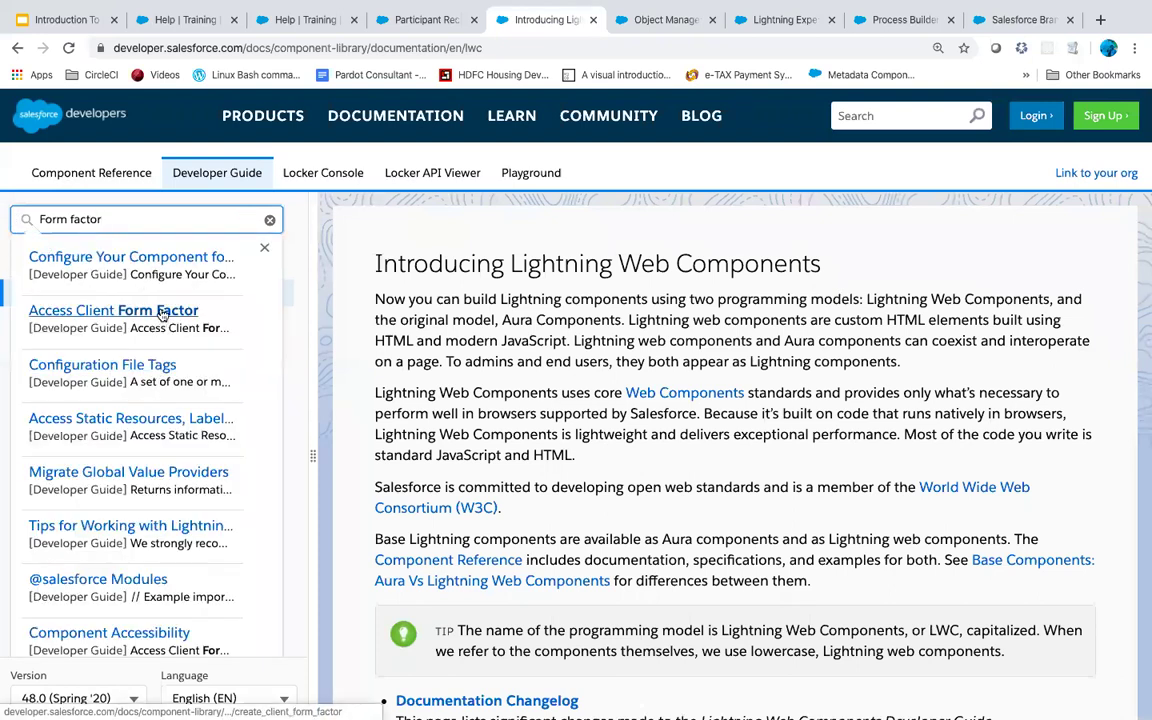
# Review the Configure Your Component for Different Form Factors XML sample, then go to Access Client Form Factor
pyautogui.click(155, 260)
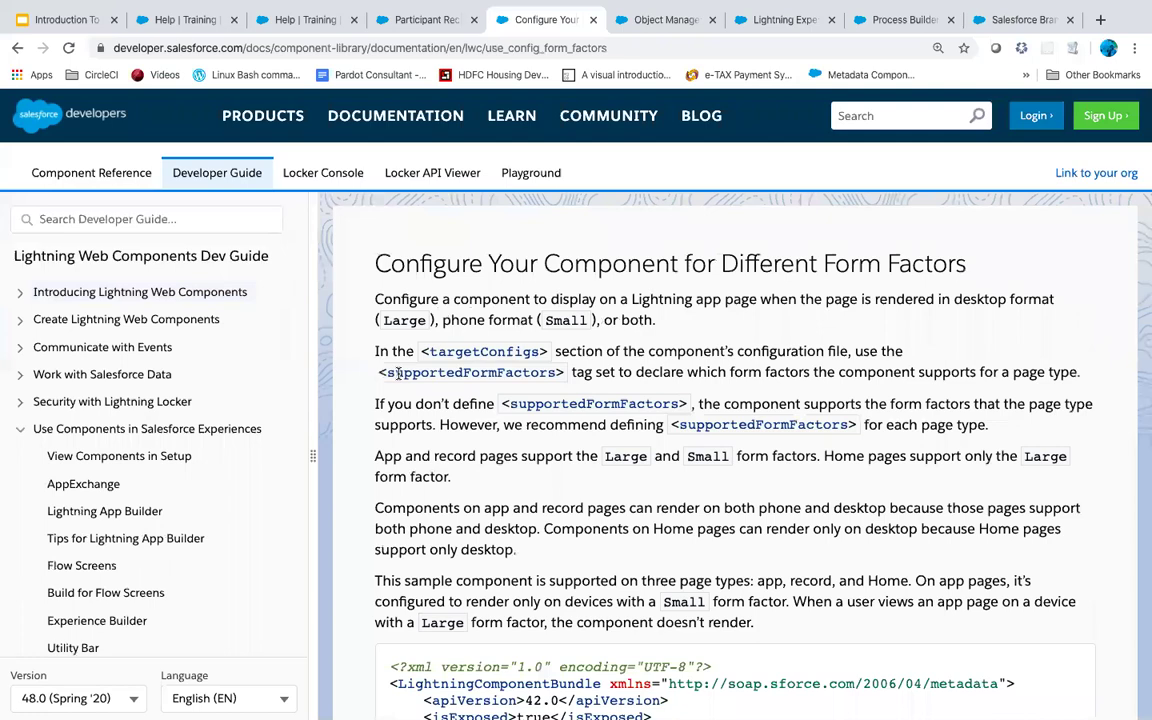
pyautogui.scroll(-7, 504, 442)
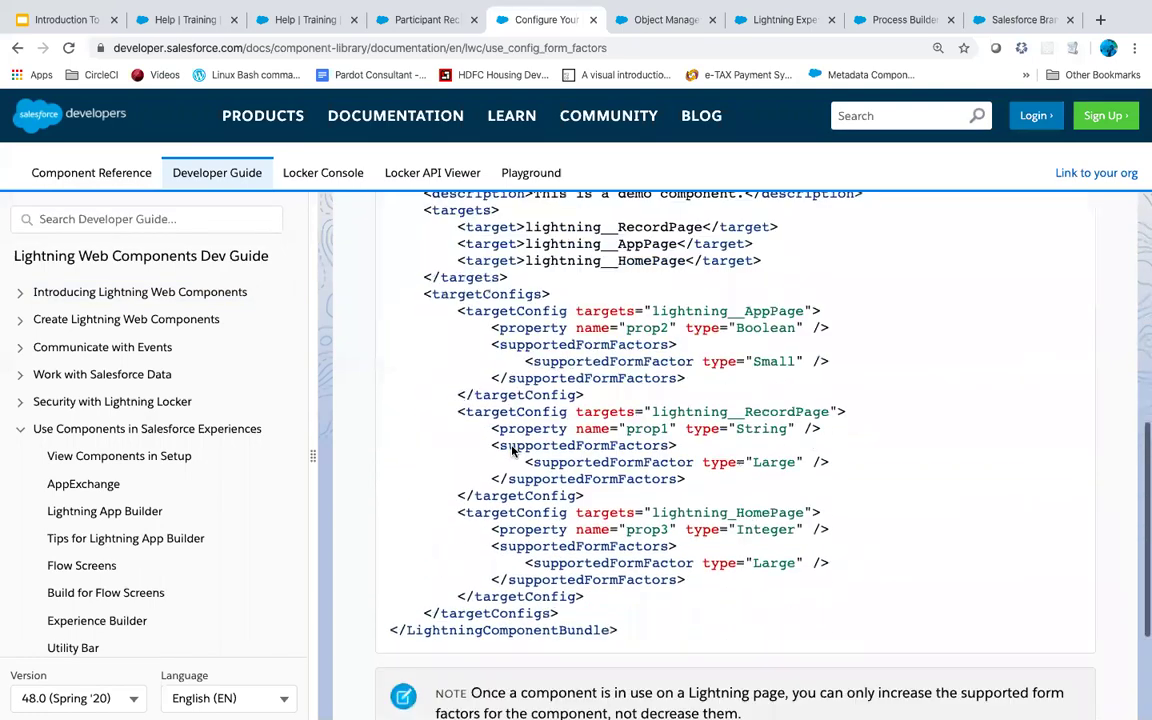
pyautogui.scroll(4, 512, 447)
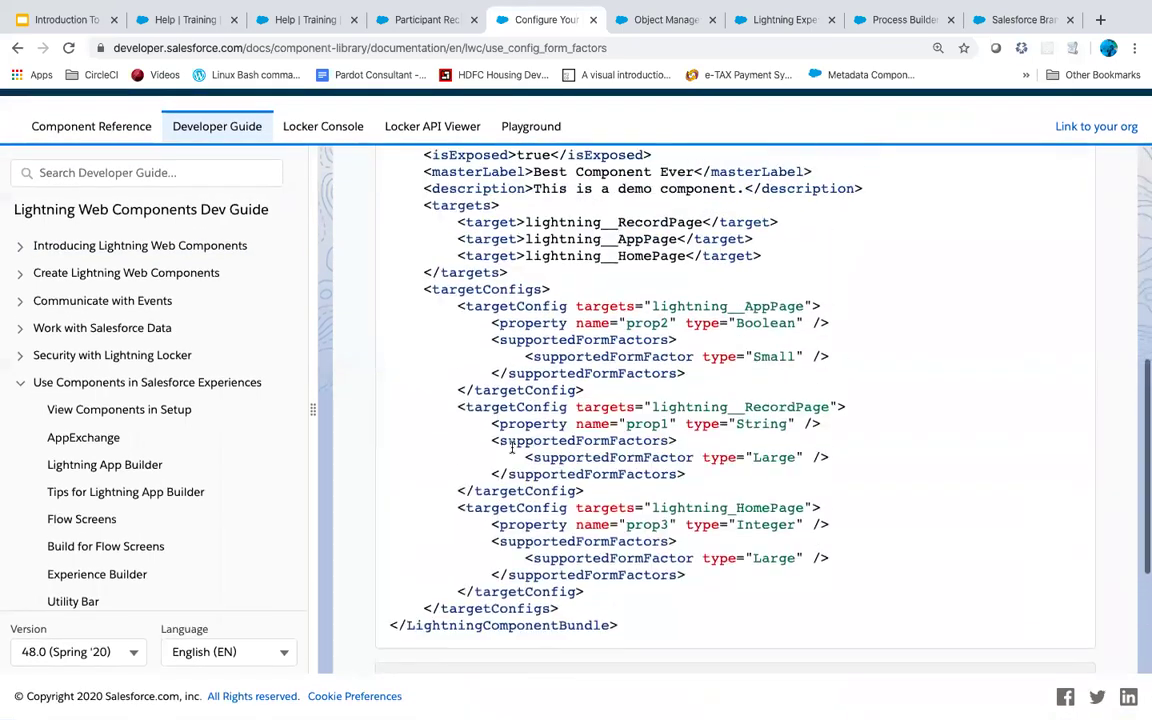
pyautogui.scroll(-2, 512, 392)
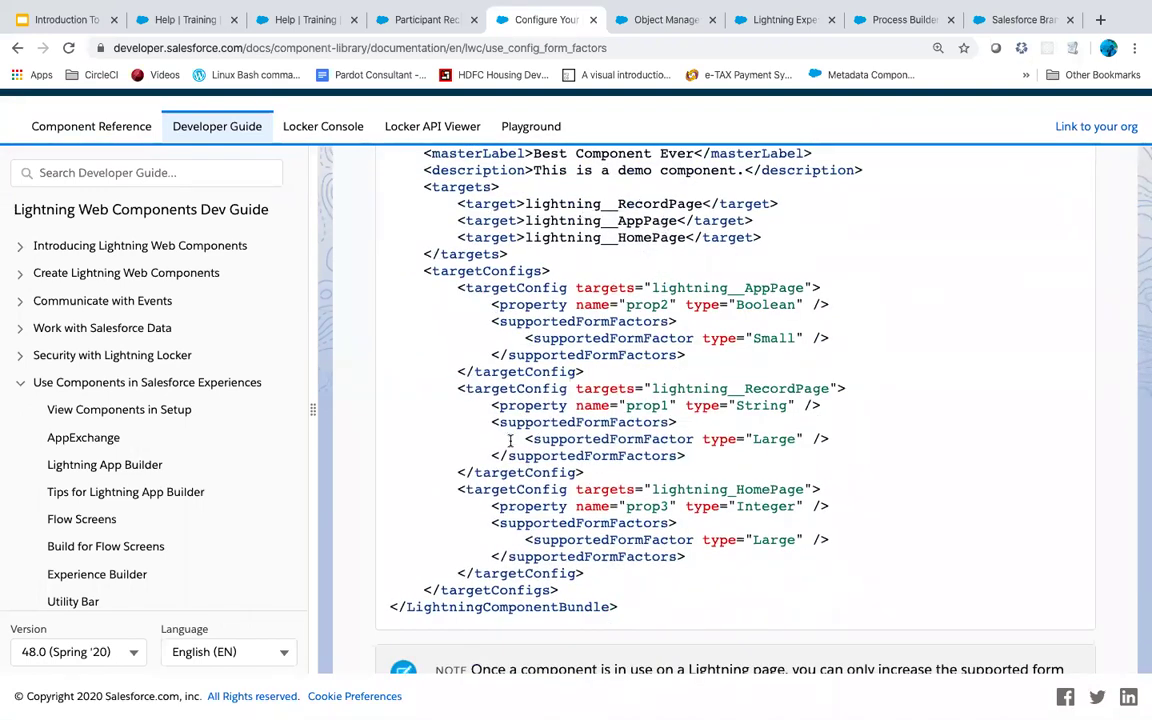
pyautogui.moveTo(490, 422); pyautogui.dragTo(703, 489)
pyautogui.scroll(-3, 702, 494)
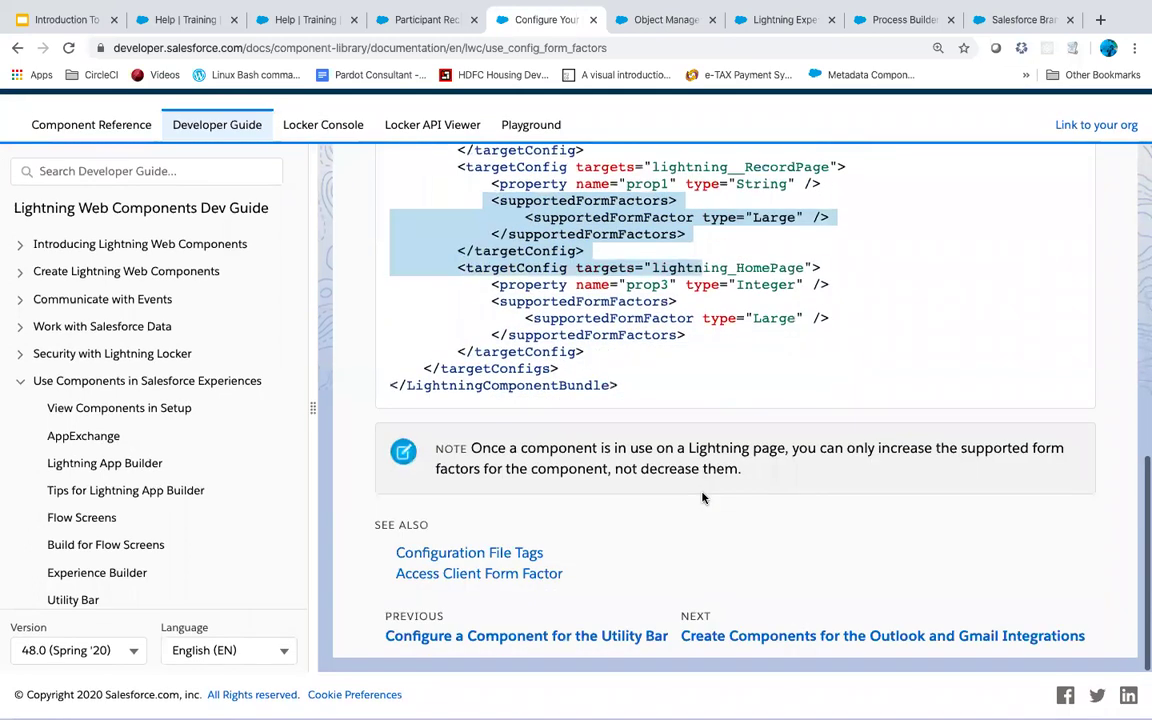
pyautogui.click(530, 576)
# Read the Access Client Form Factor article, highlighting formFactorPropertyName in its import example
pyautogui.scroll(-1, 586, 545)
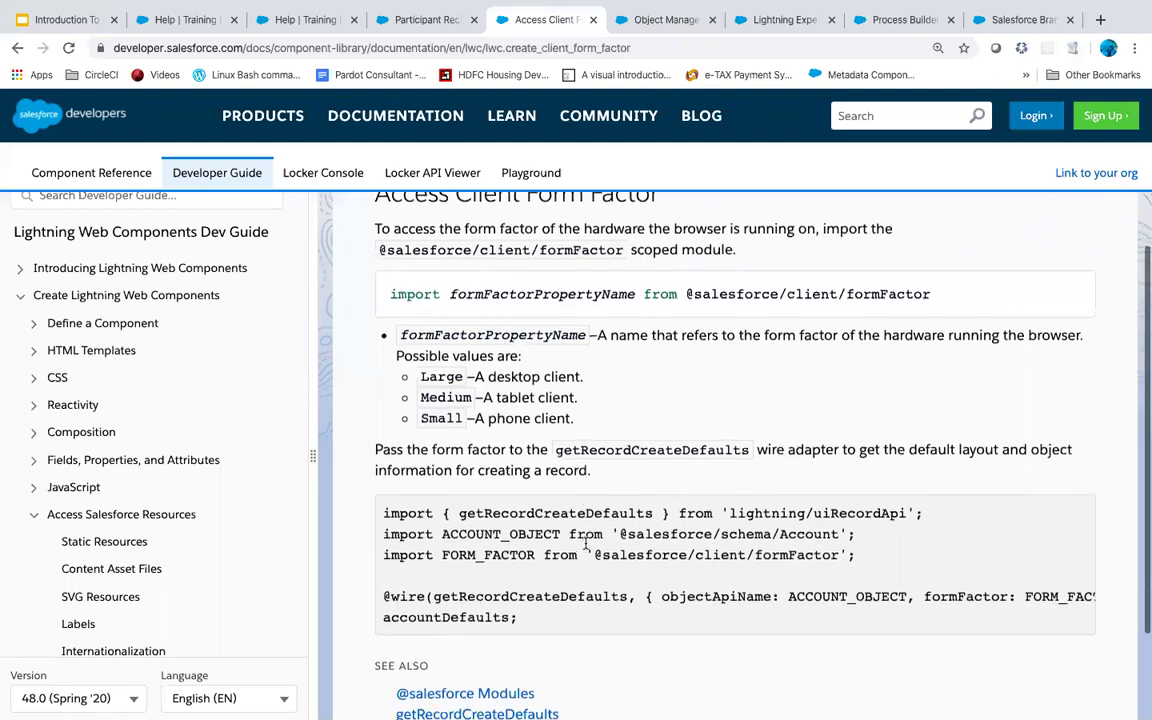
pyautogui.doubleClick(533, 290)
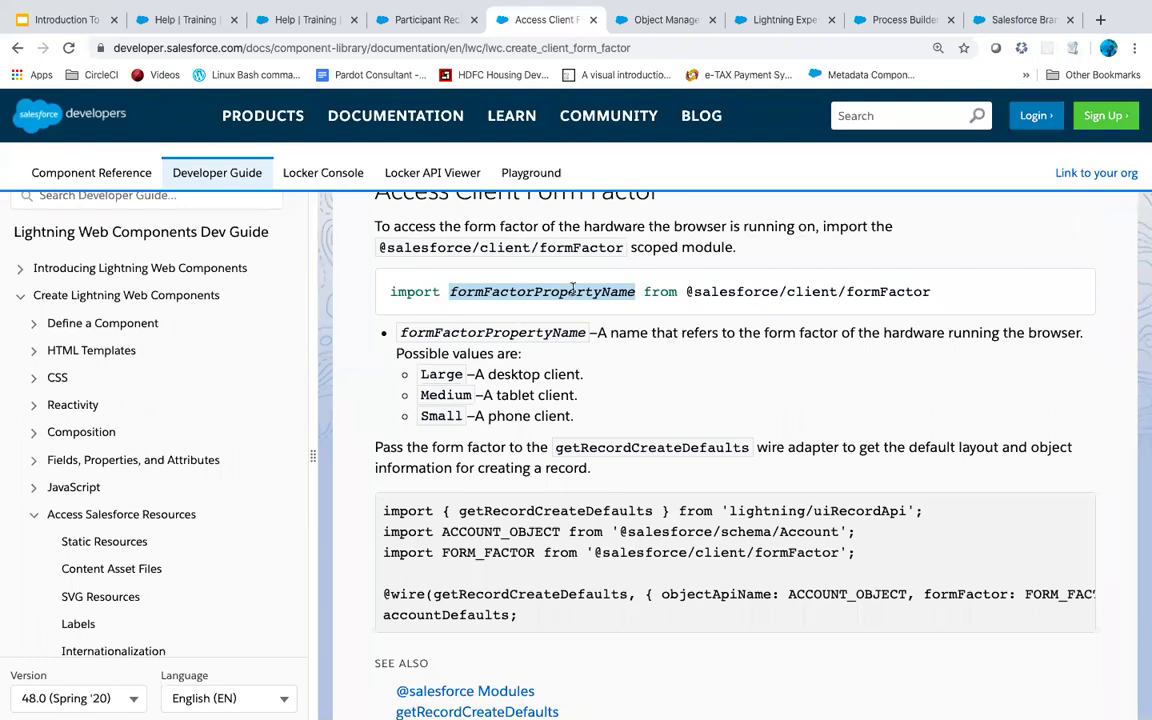
pyautogui.scroll(-2, 571, 291)
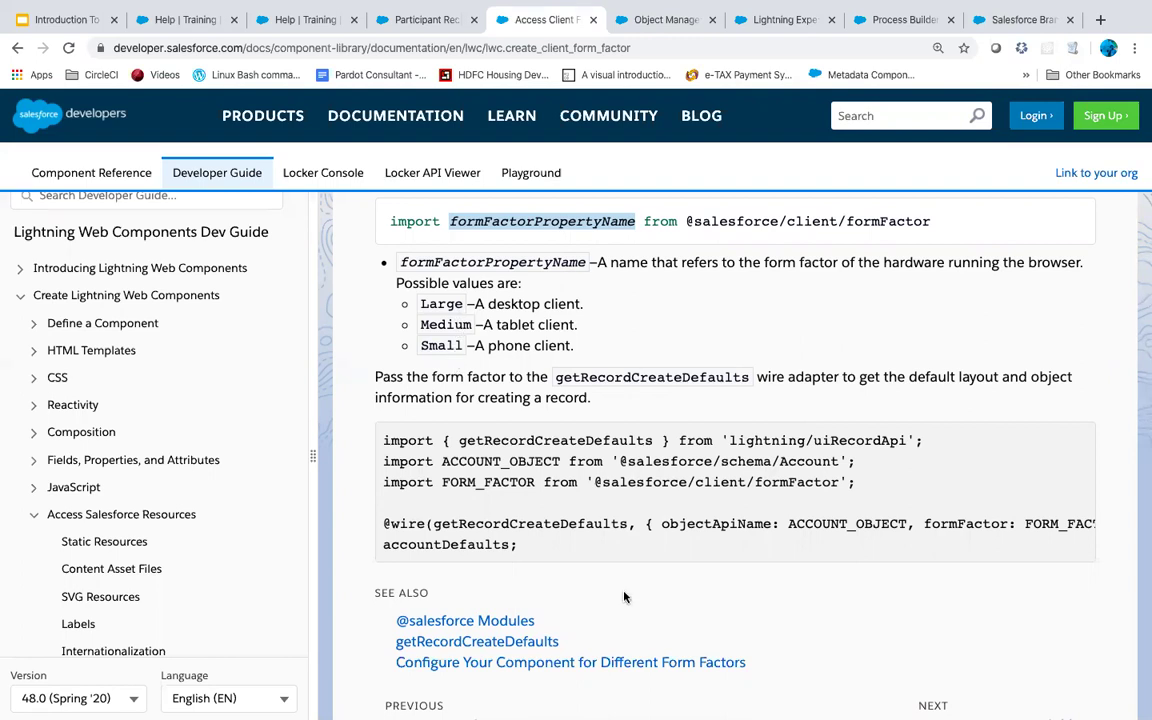
pyautogui.scroll(-1, 622, 597)
pyautogui.scroll(4, 622, 597)
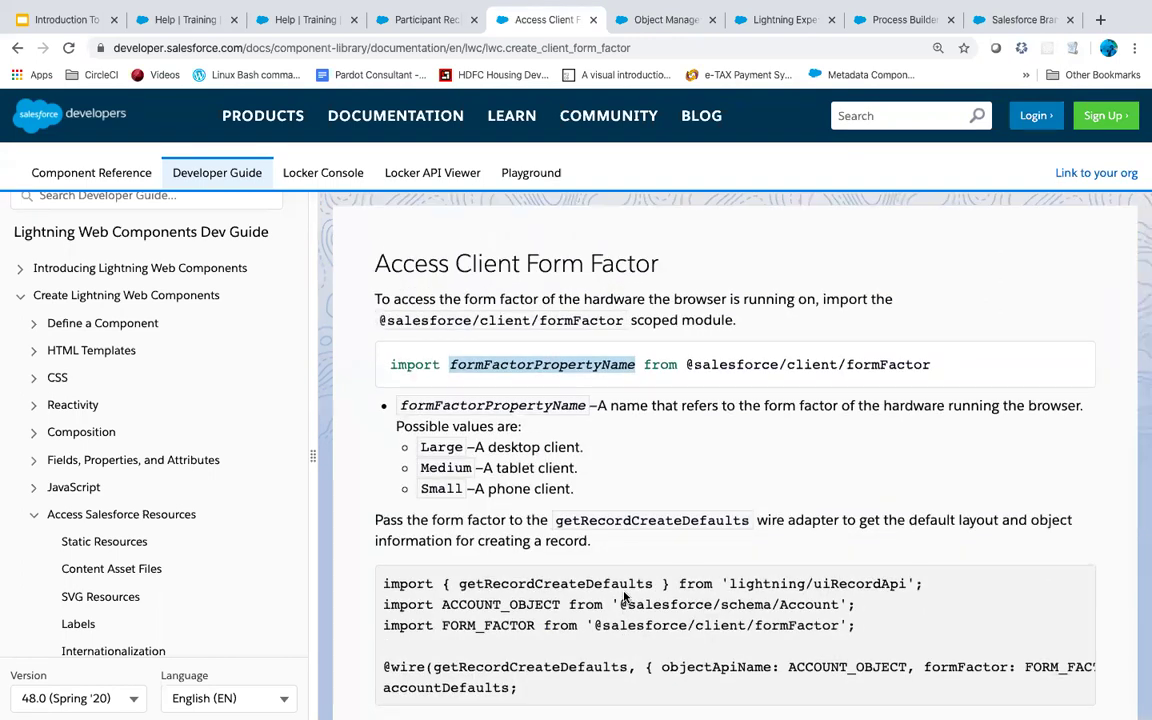
pyautogui.scroll(-2, 276, 500)
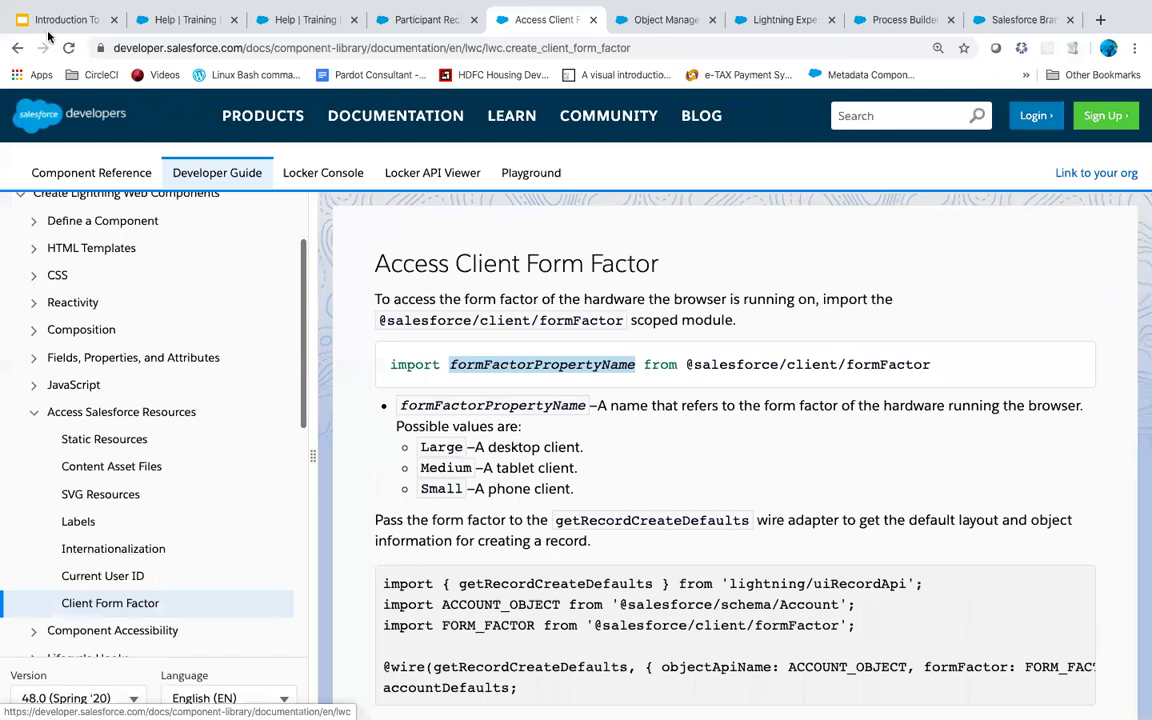
# Go back to Configure Your Component for Different Form Factors and review its XML sample
pyautogui.click(16, 50)
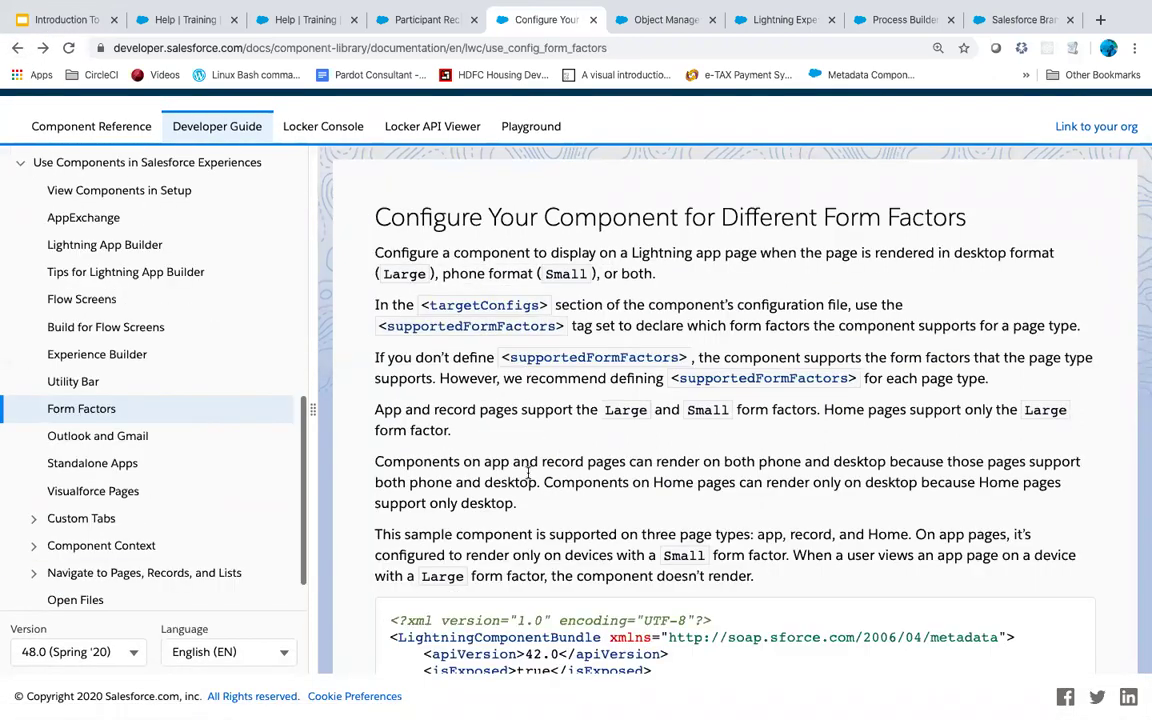
pyautogui.scroll(-3, 527, 476)
pyautogui.scroll(-7, 527, 476)
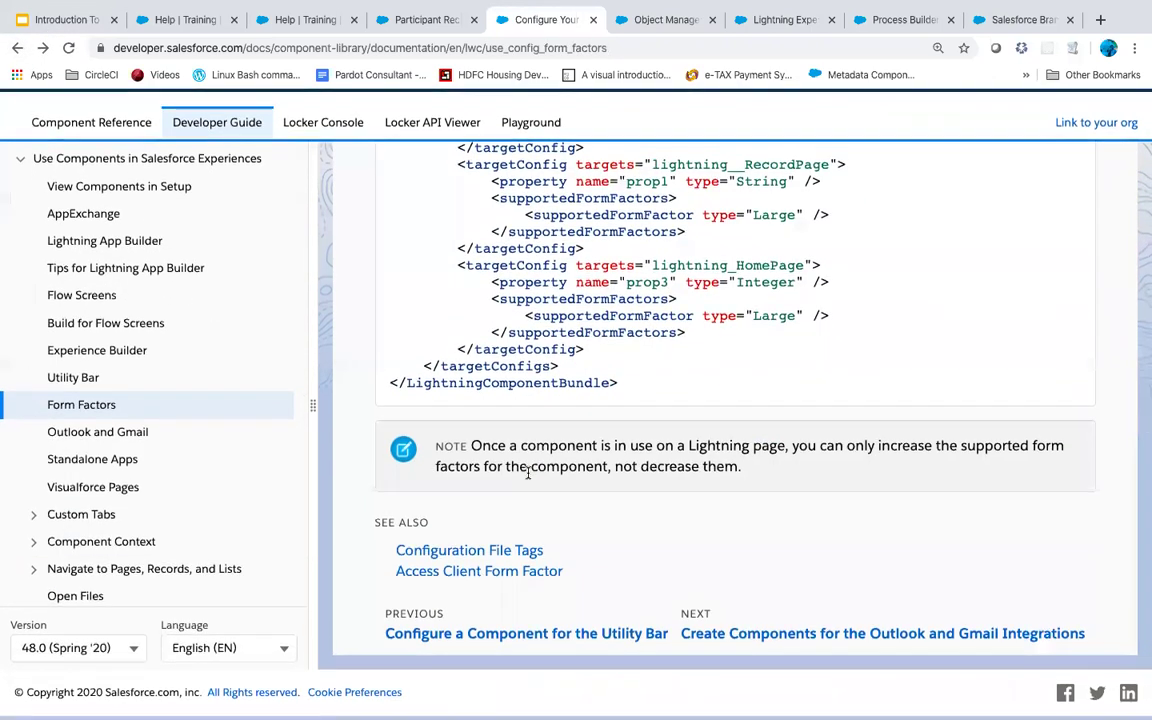
pyautogui.scroll(5, 507, 547)
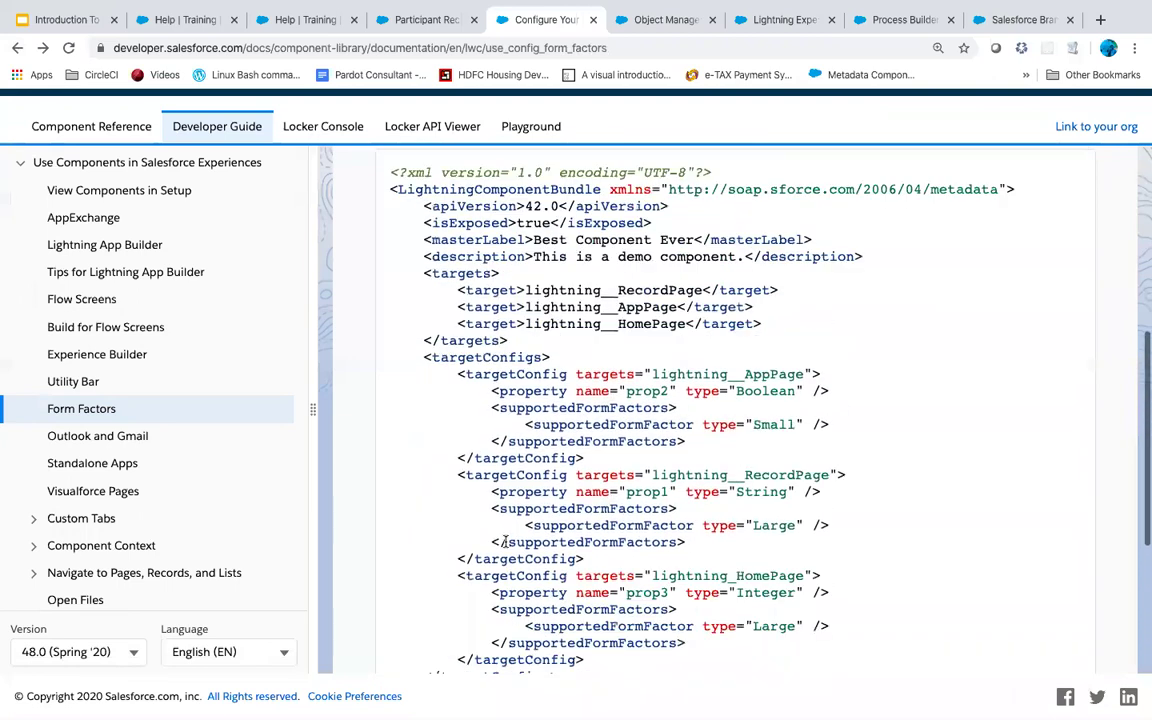
pyautogui.scroll(2, 505, 540)
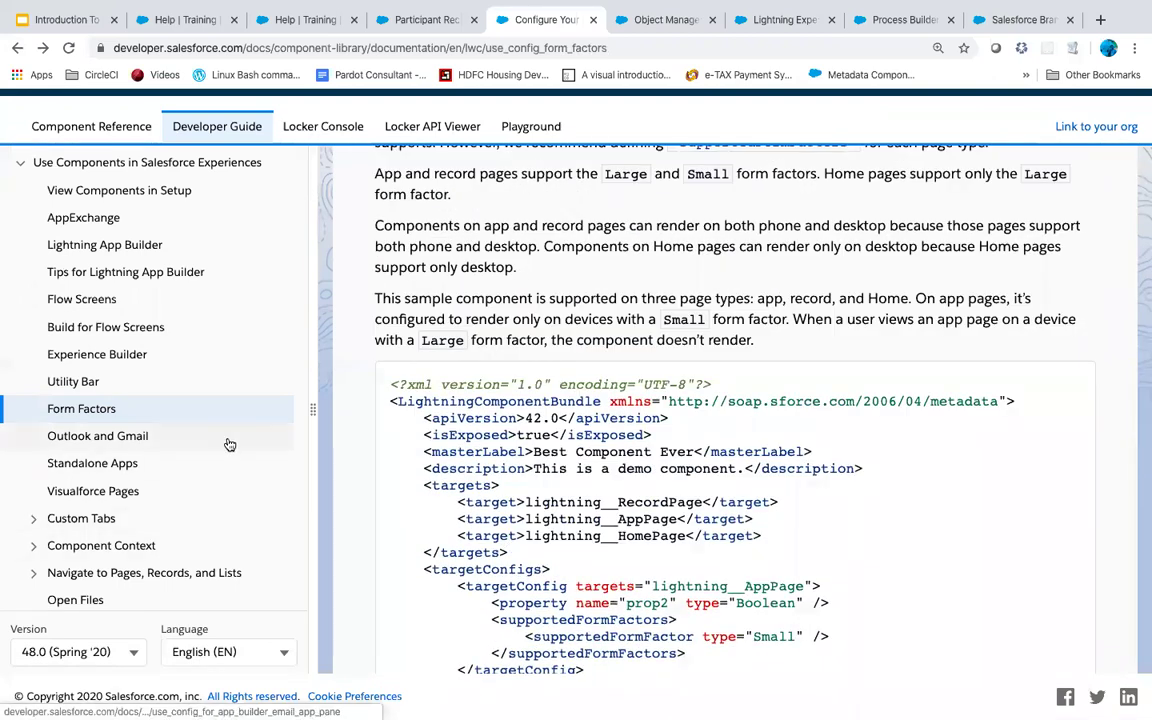
pyautogui.scroll(6, 229, 442)
pyautogui.scroll(3, 229, 444)
# Search the developer guide for 'flexpageregion', then replace the term with 'form factor' and browse results
pyautogui.click(147, 170)
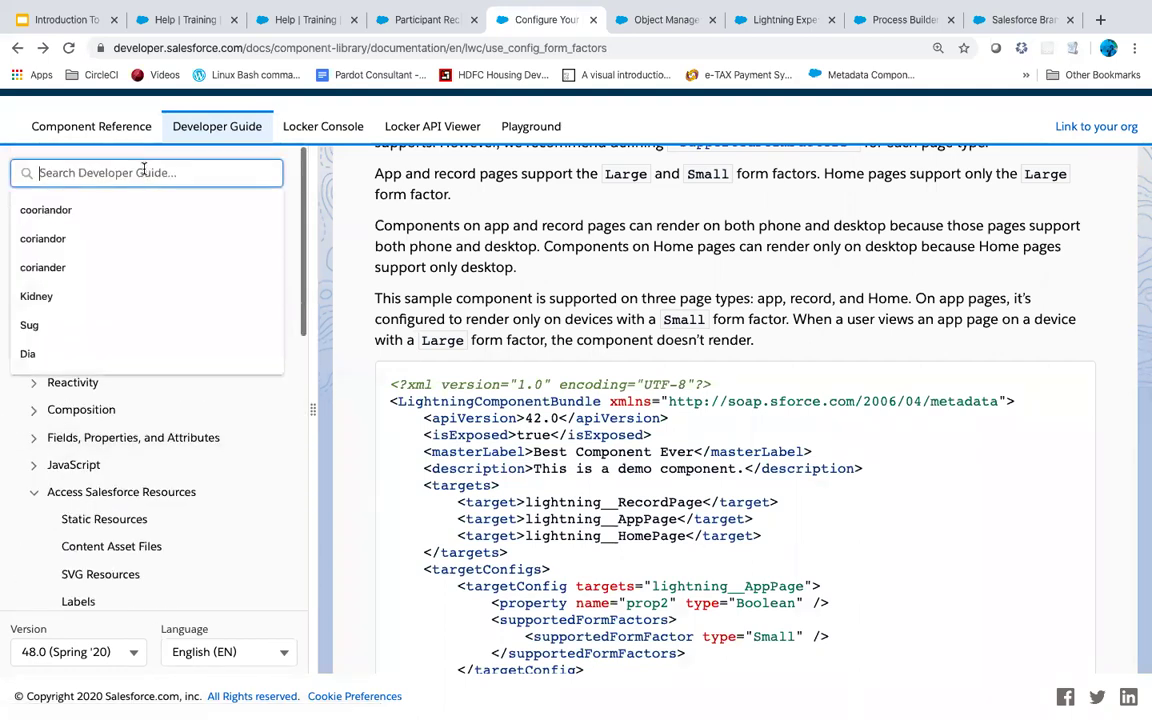
pyautogui.write('fleipa')
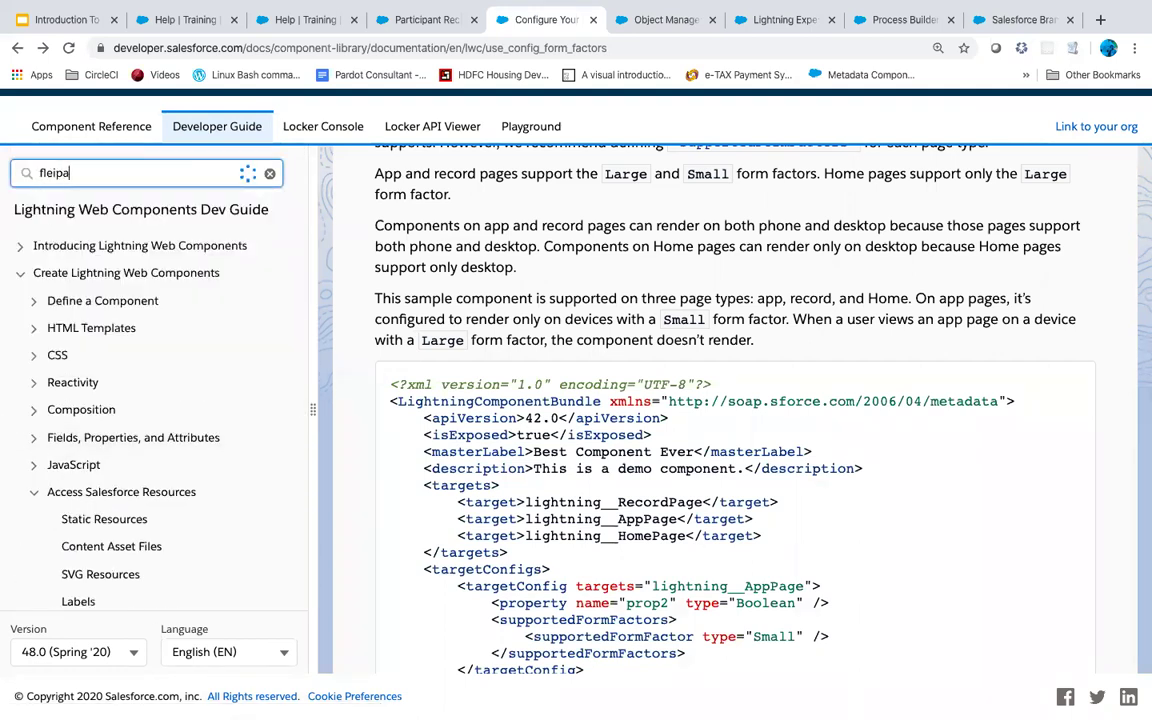
pyautogui.write('geregion')
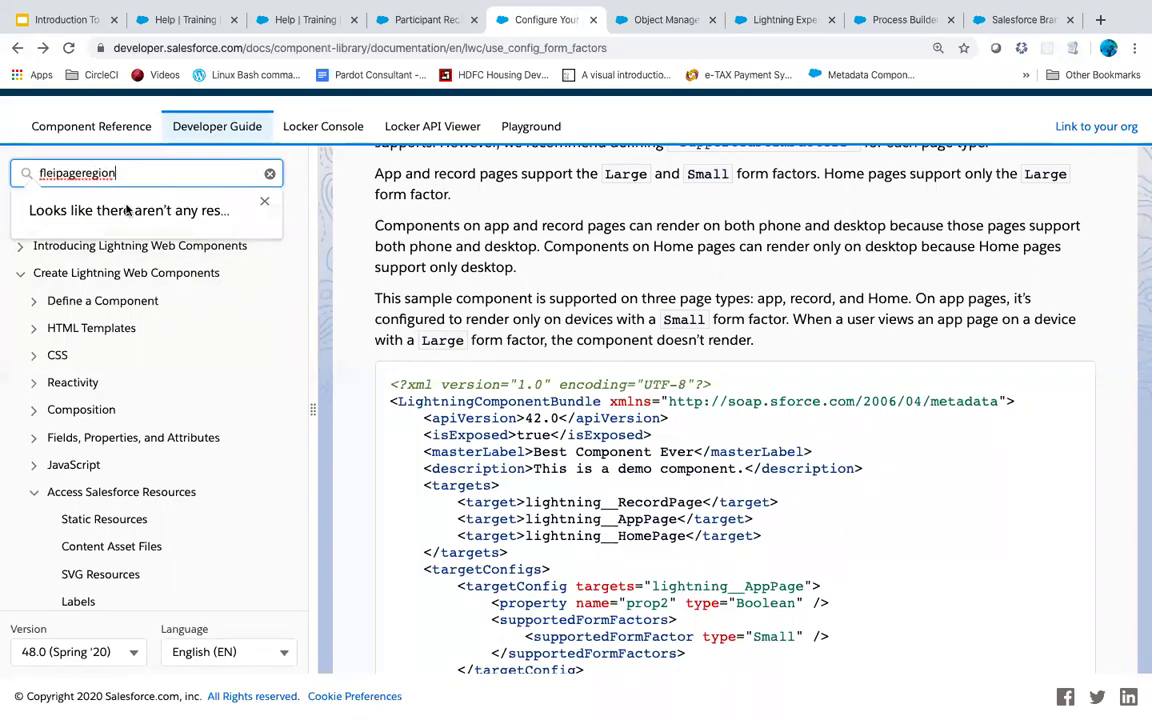
pyautogui.click(56, 173)
pyautogui.press('BackSpace')
pyautogui.write('x')
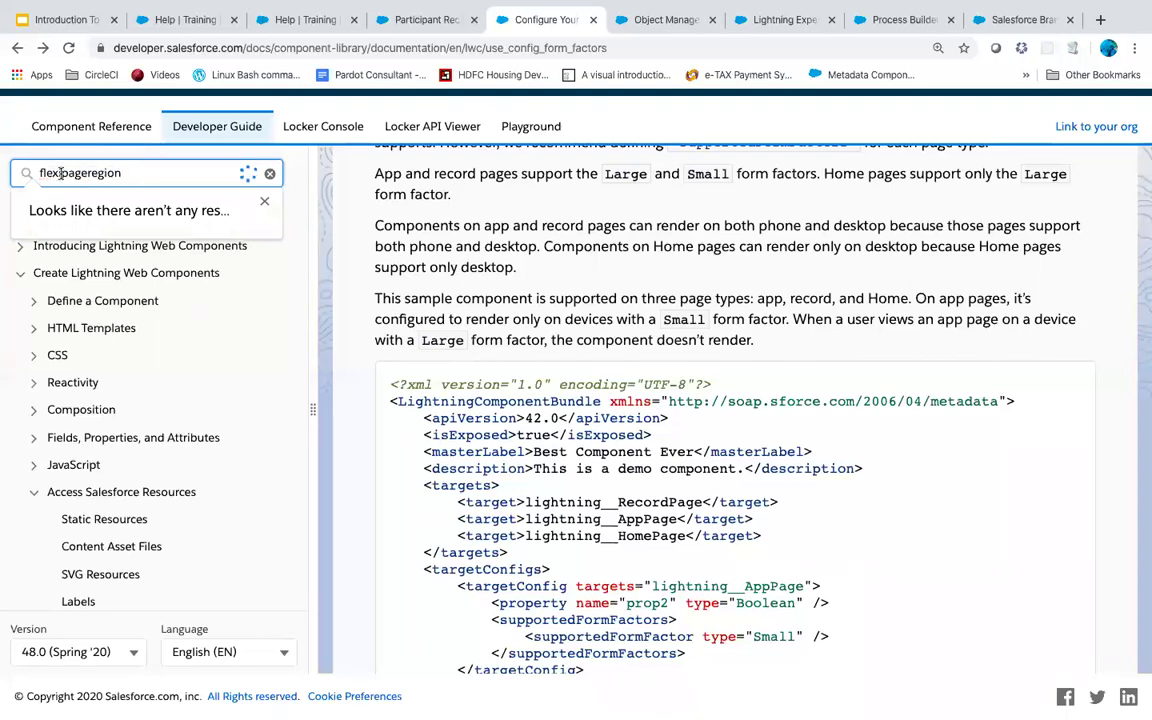
pyautogui.moveTo(121, 173); pyautogui.dragTo(5, 163)
pyautogui.write('form factor')
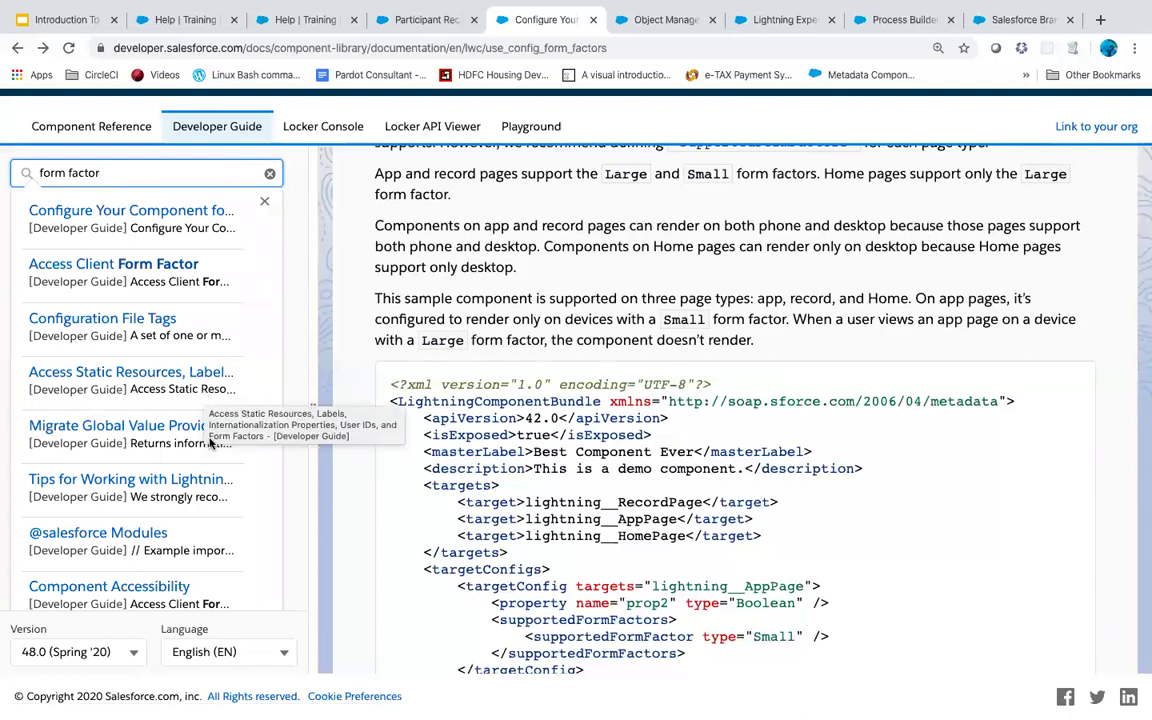
pyautogui.scroll(-3, 205, 410)
pyautogui.scroll(-5, 210, 444)
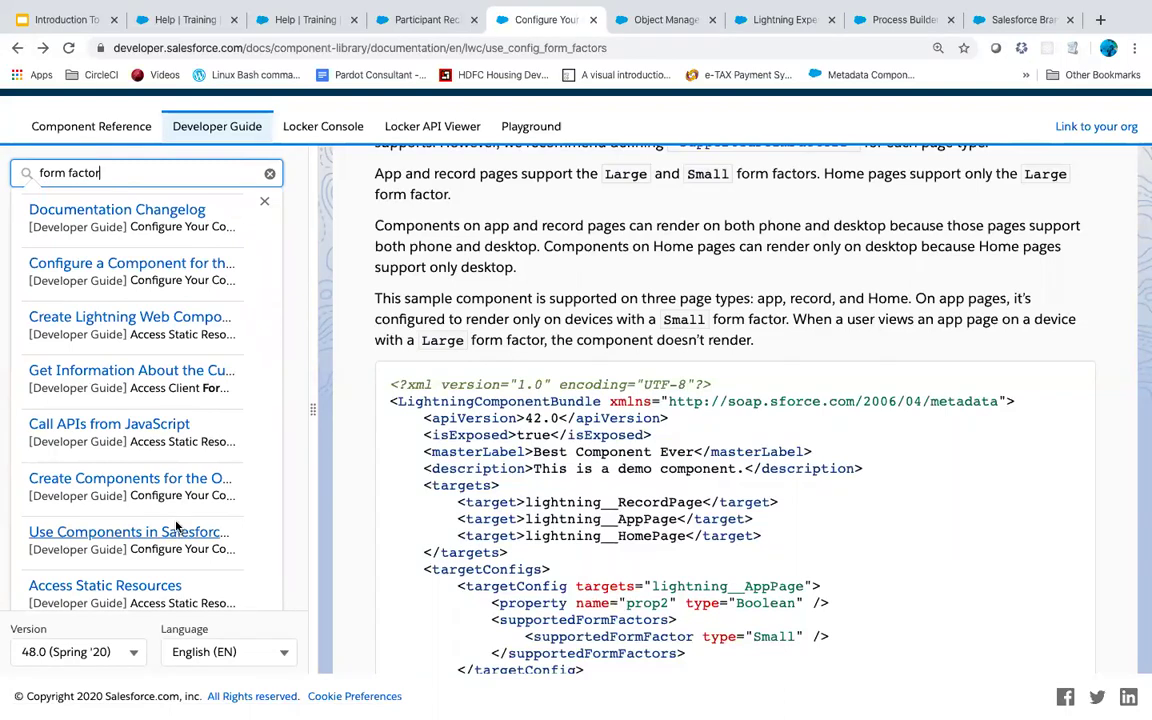
pyautogui.scroll(-10, 532, 426)
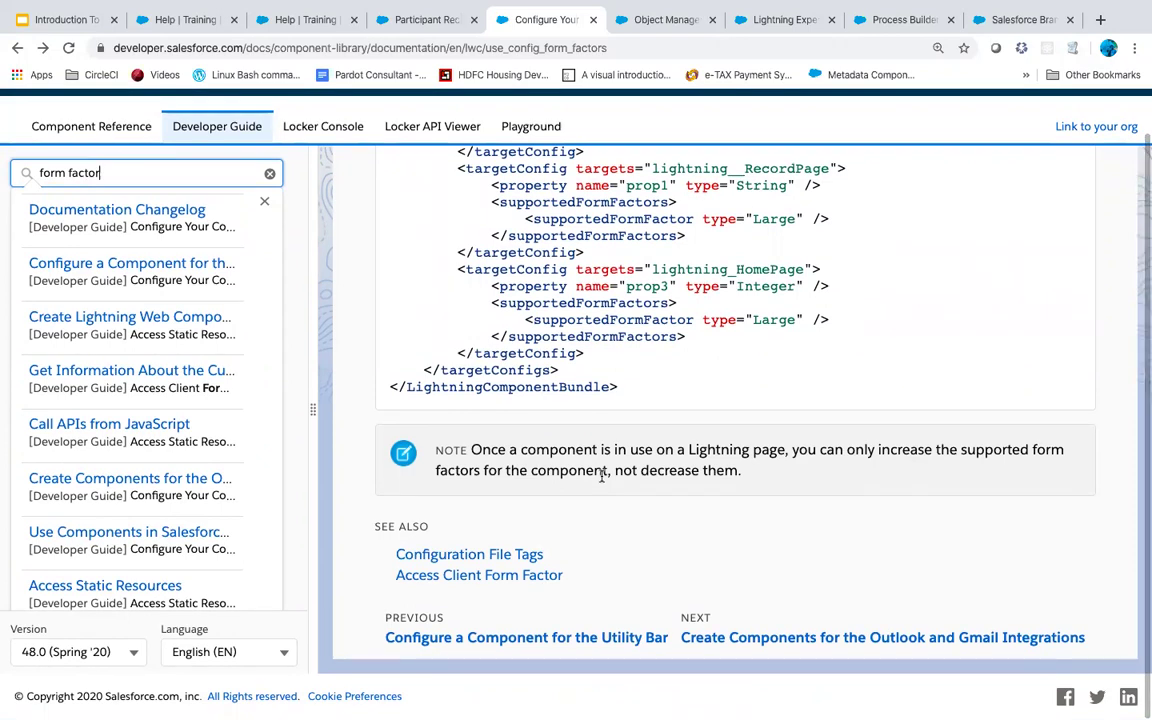
pyautogui.scroll(4, 601, 477)
pyautogui.scroll(10, 601, 477)
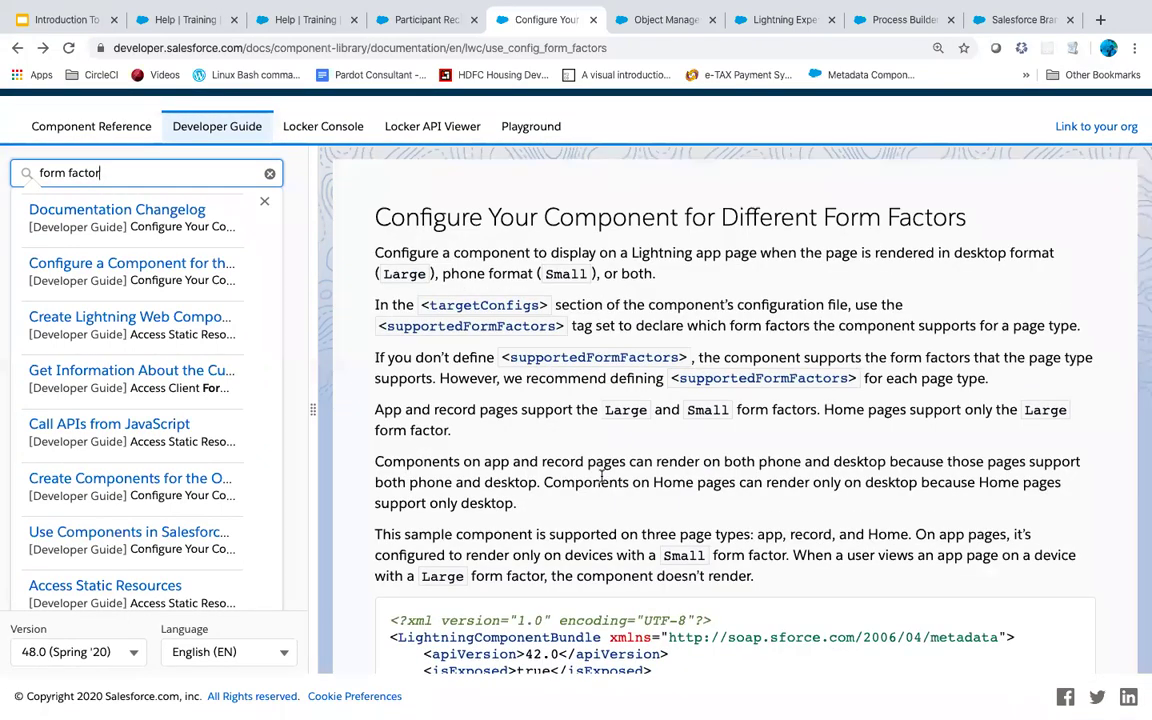
# Go to the presentation's slide 11 References and open the Trailhead Modules link in a new tab
pyautogui.click(157, 22)
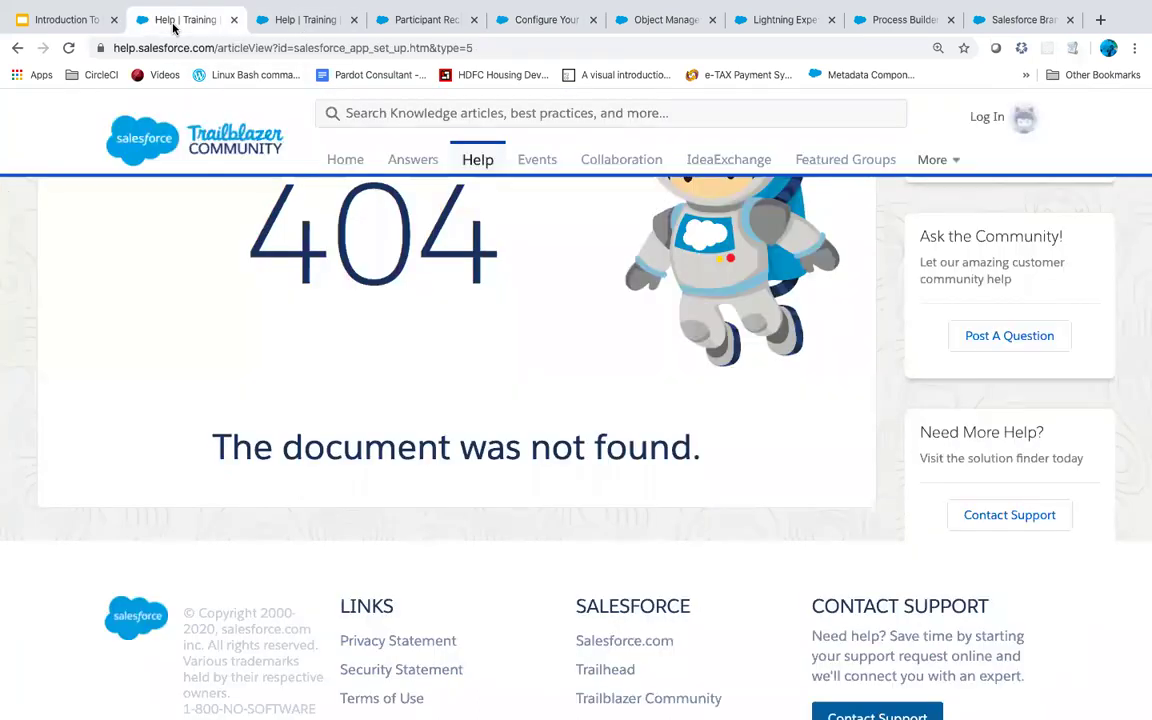
pyautogui.click(70, 20)
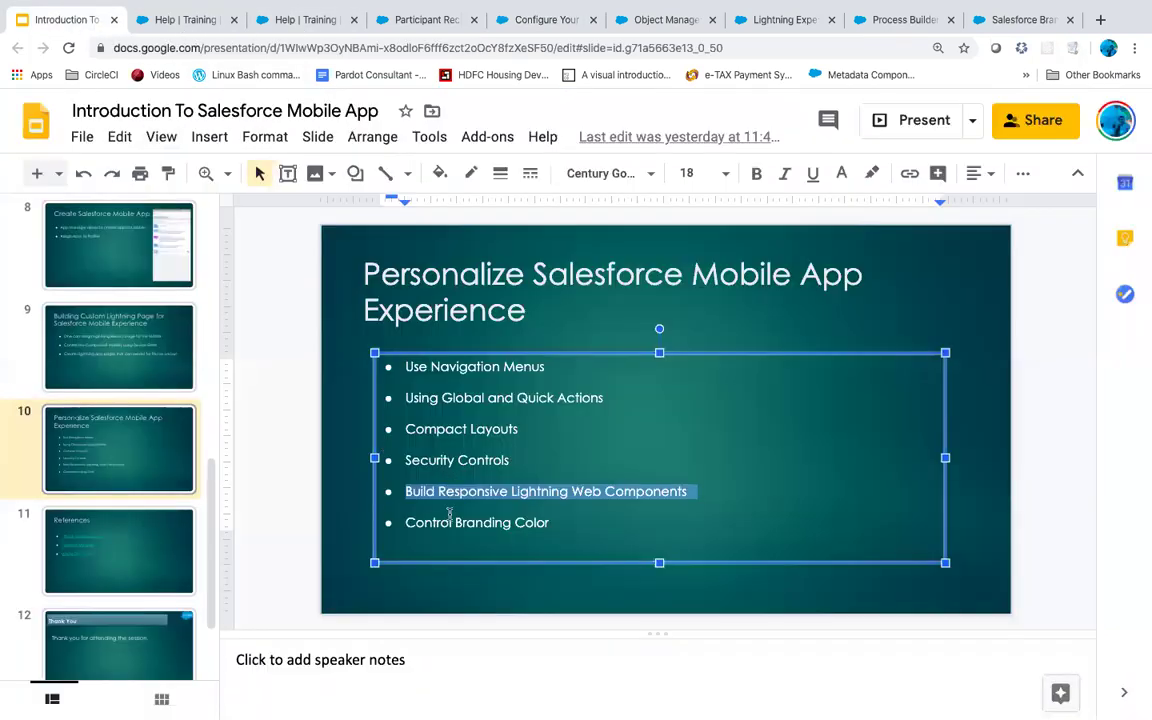
pyautogui.click(450, 520)
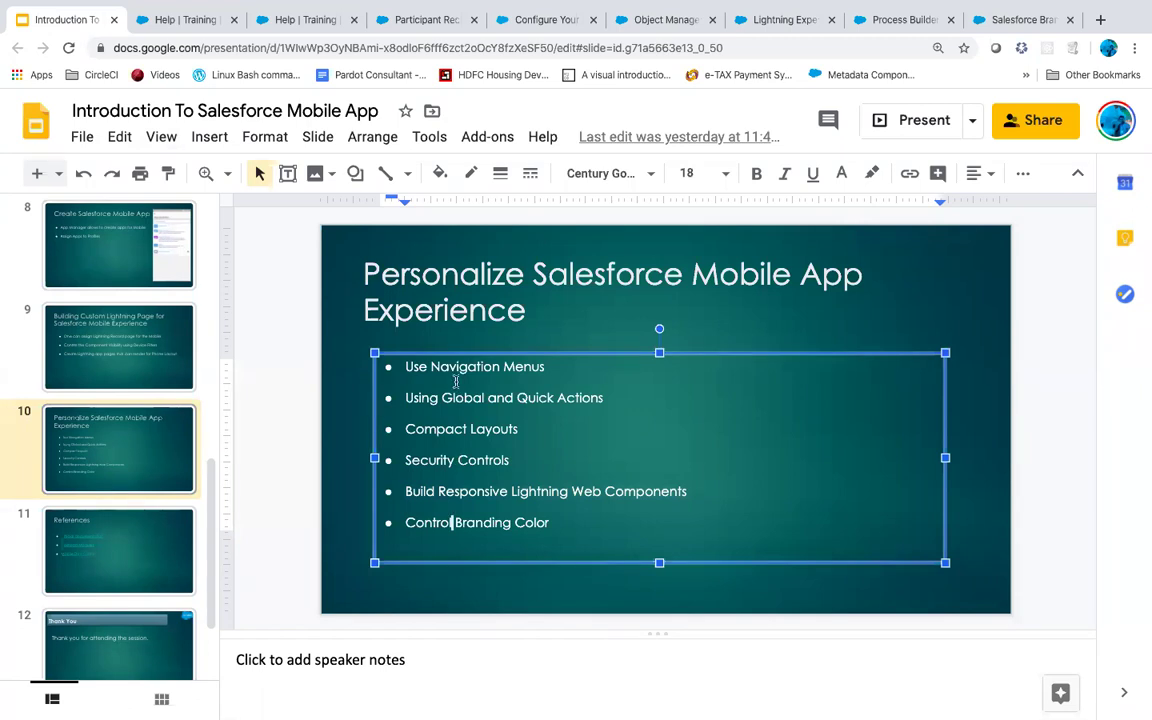
pyautogui.scroll(-1, 172, 468)
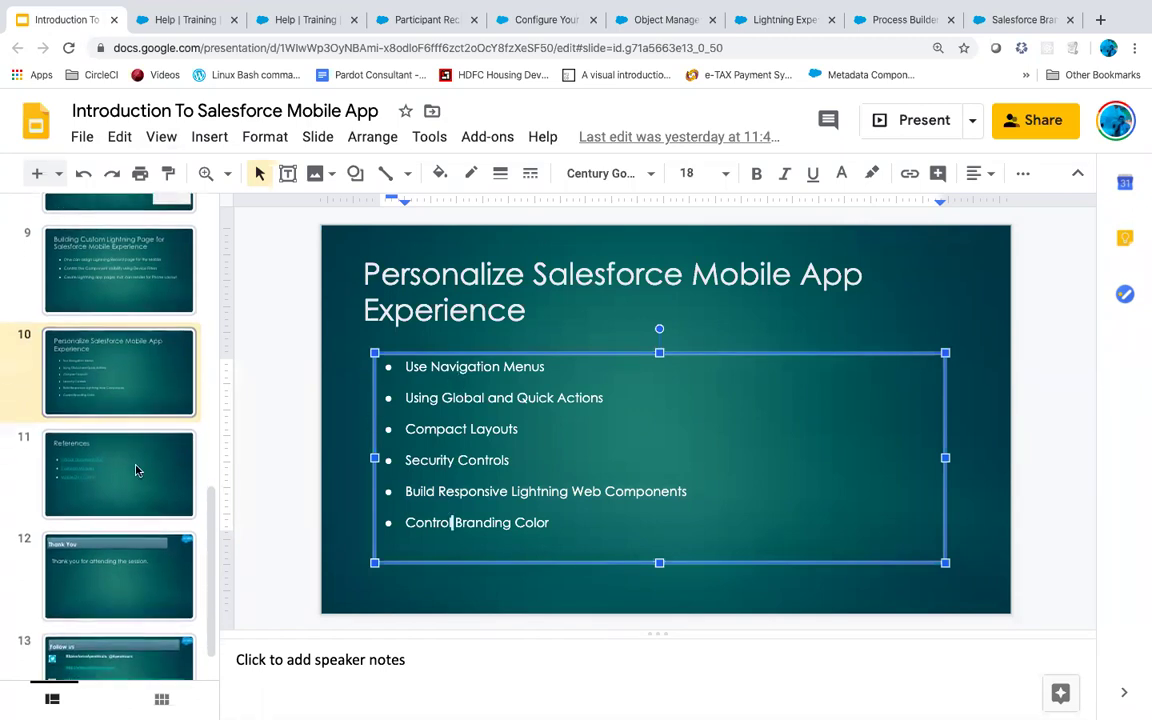
pyautogui.click(108, 470)
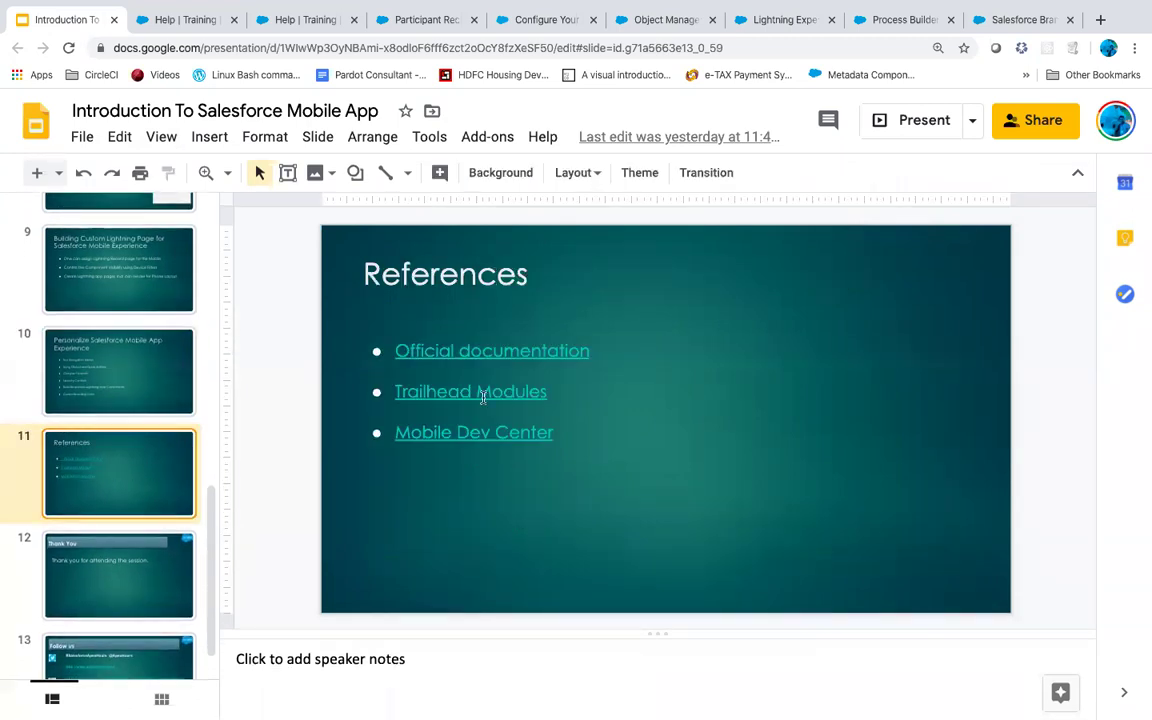
pyautogui.click(483, 397)
pyautogui.click(499, 425)
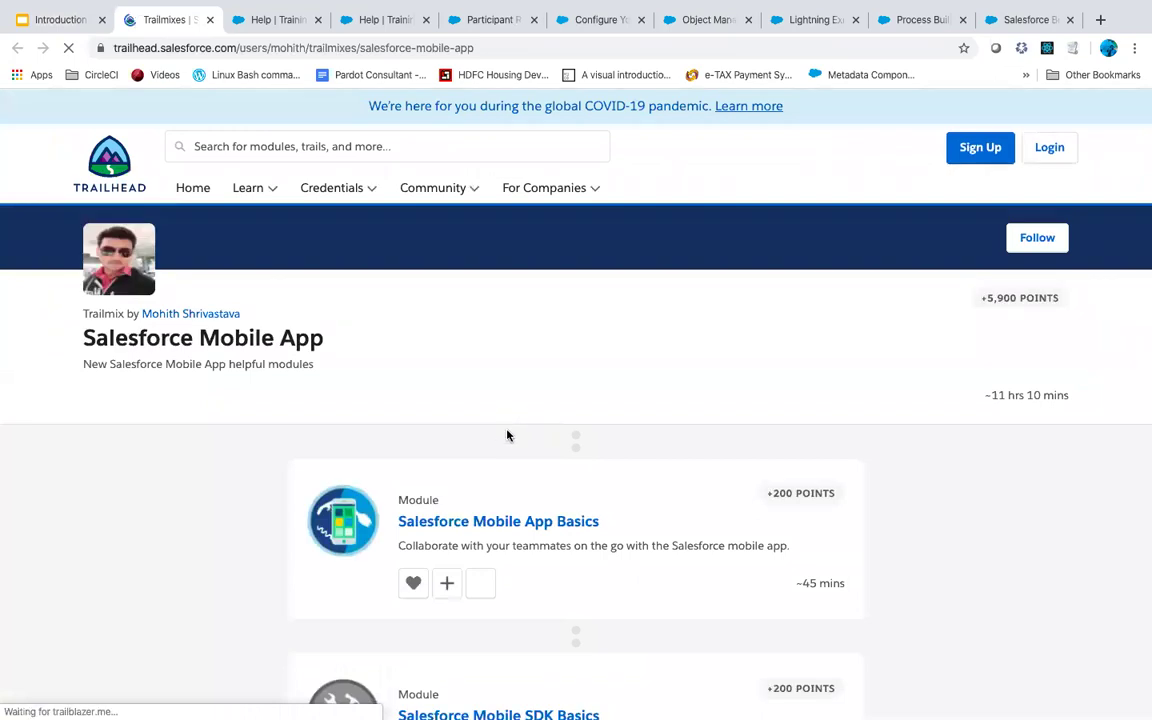
# Open Branded Mobile Apps with Mobile Publisher and Rich Publisher Apps for Communities in background tabs, then view Branded
pyautogui.scroll(-10, 507, 435)
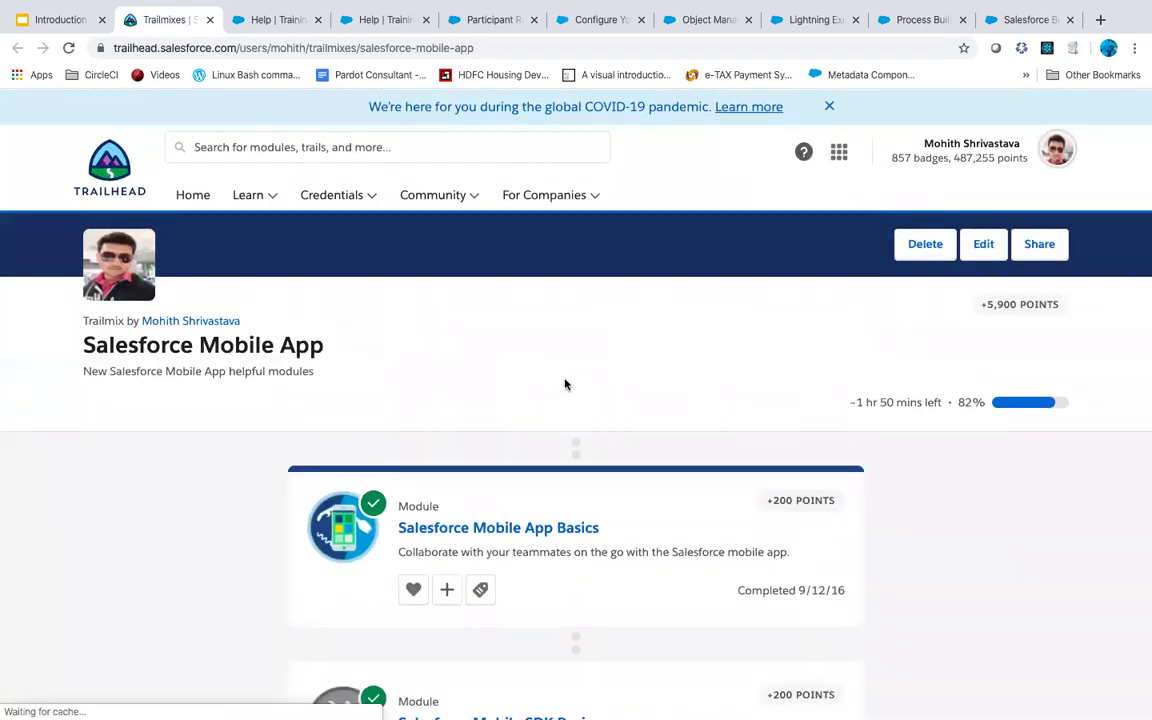
pyautogui.scroll(-8, 566, 383)
pyautogui.scroll(-10, 565, 380)
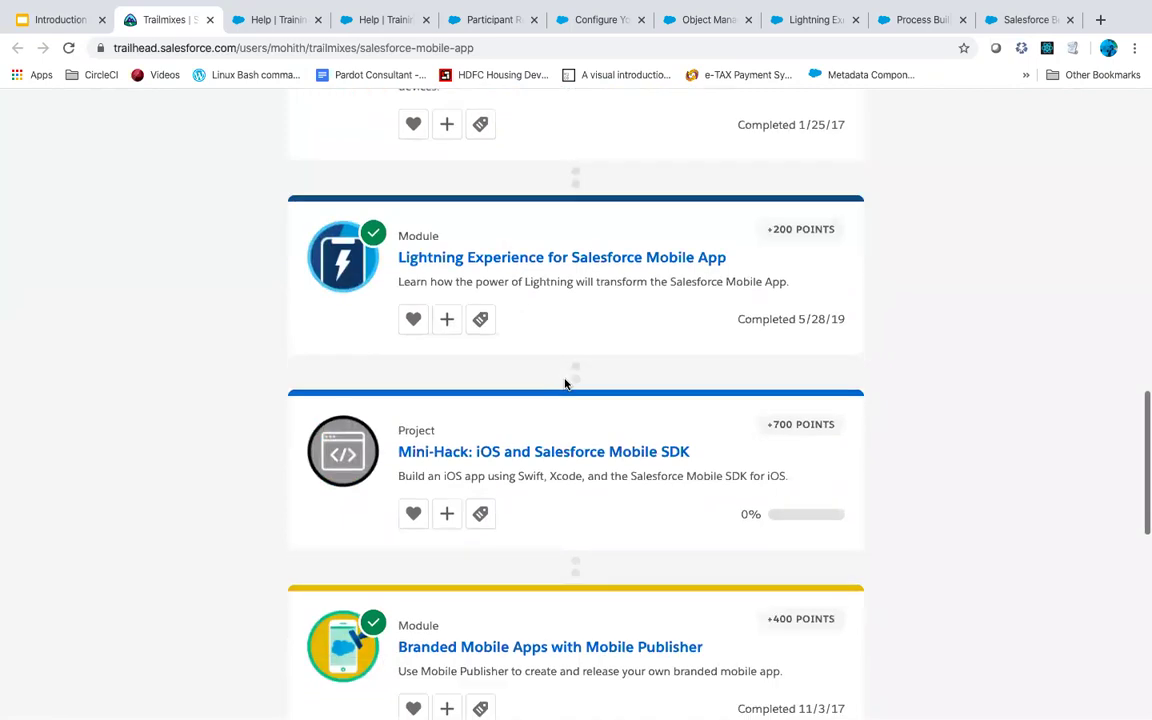
pyautogui.scroll(3, 565, 383)
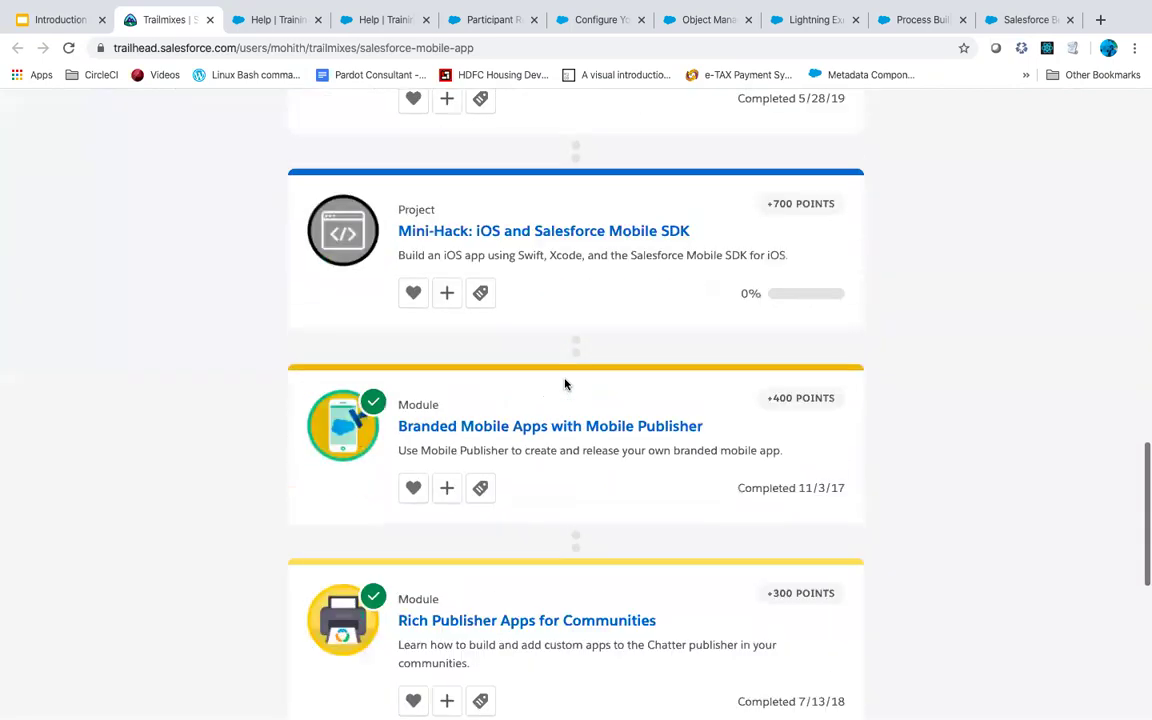
pyautogui.middleClick(496, 430)
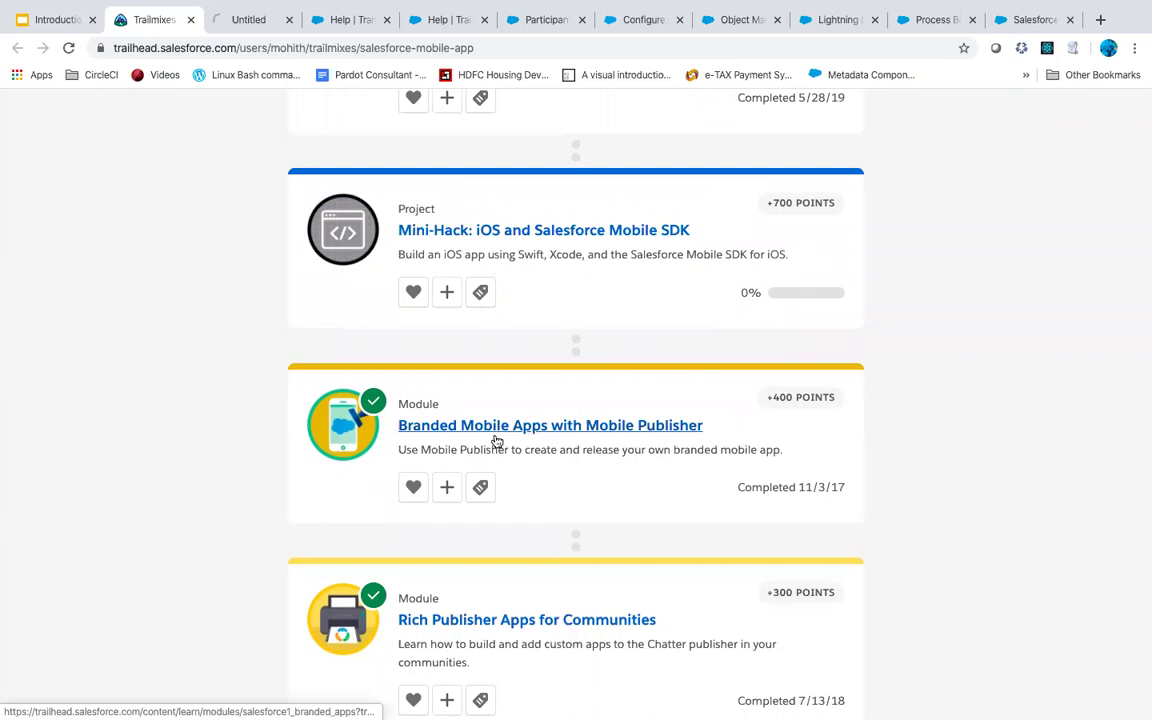
pyautogui.middleClick(473, 620)
pyautogui.click(232, 21)
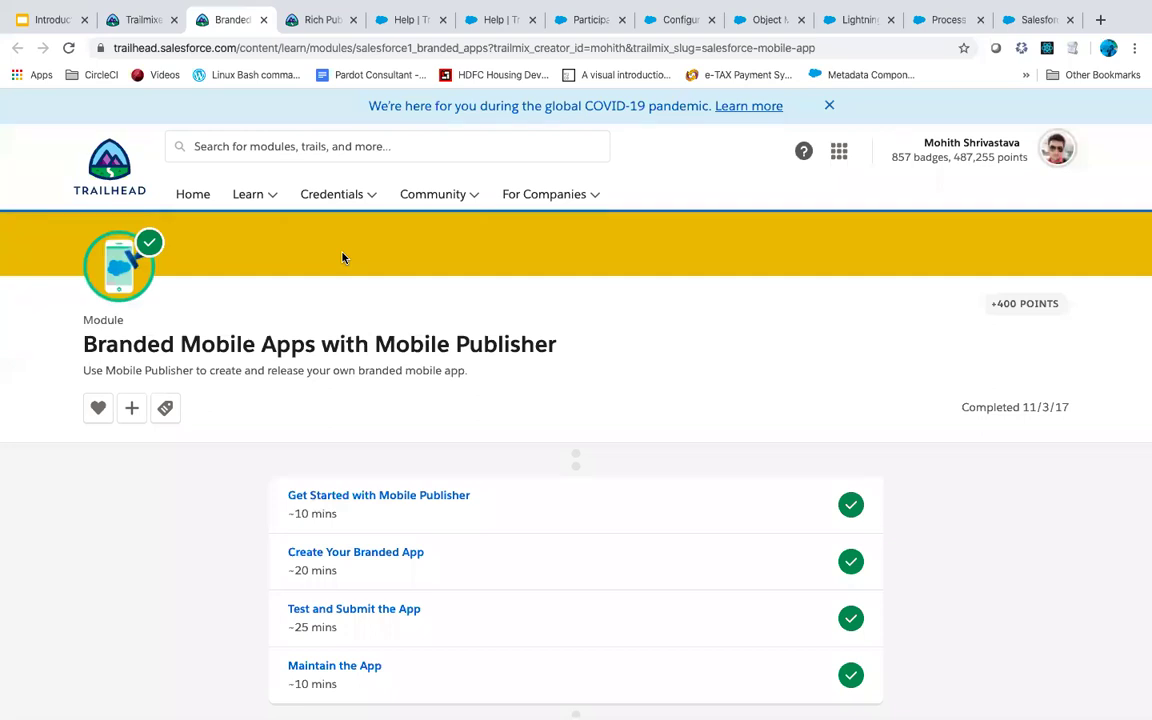
# Review the Get Started with Mobile Publisher unit's completed quiz, then return to the module's unit list
pyautogui.click(434, 497)
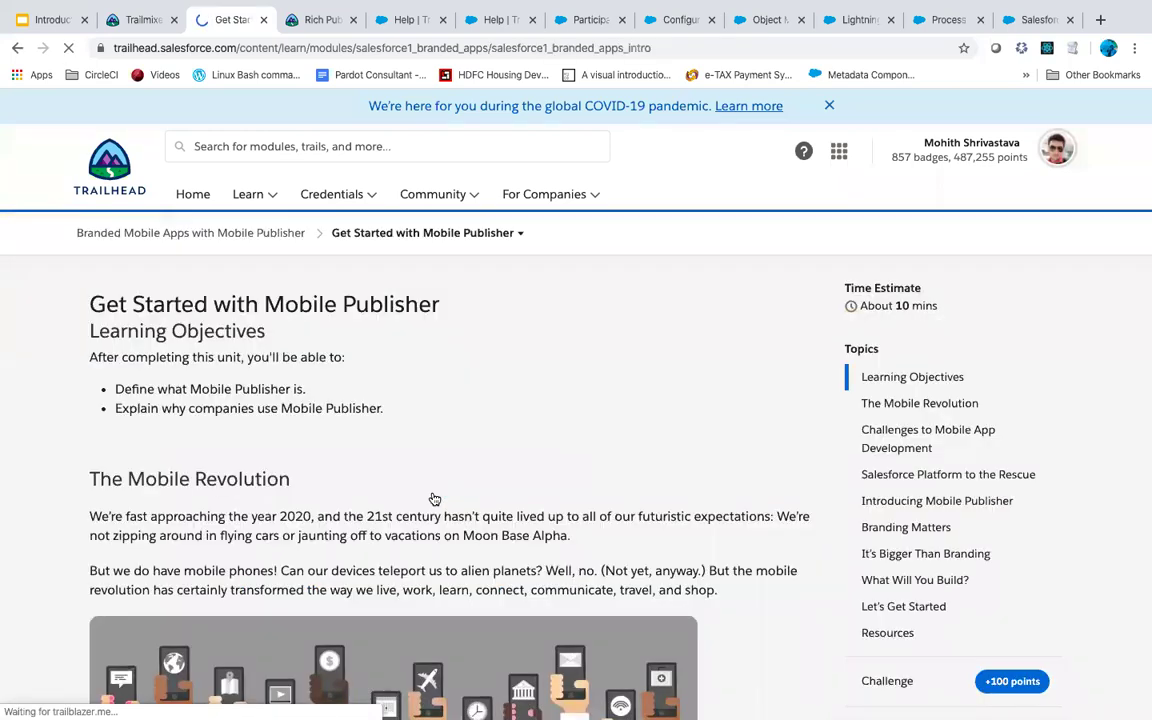
pyautogui.scroll(-15, 434, 498)
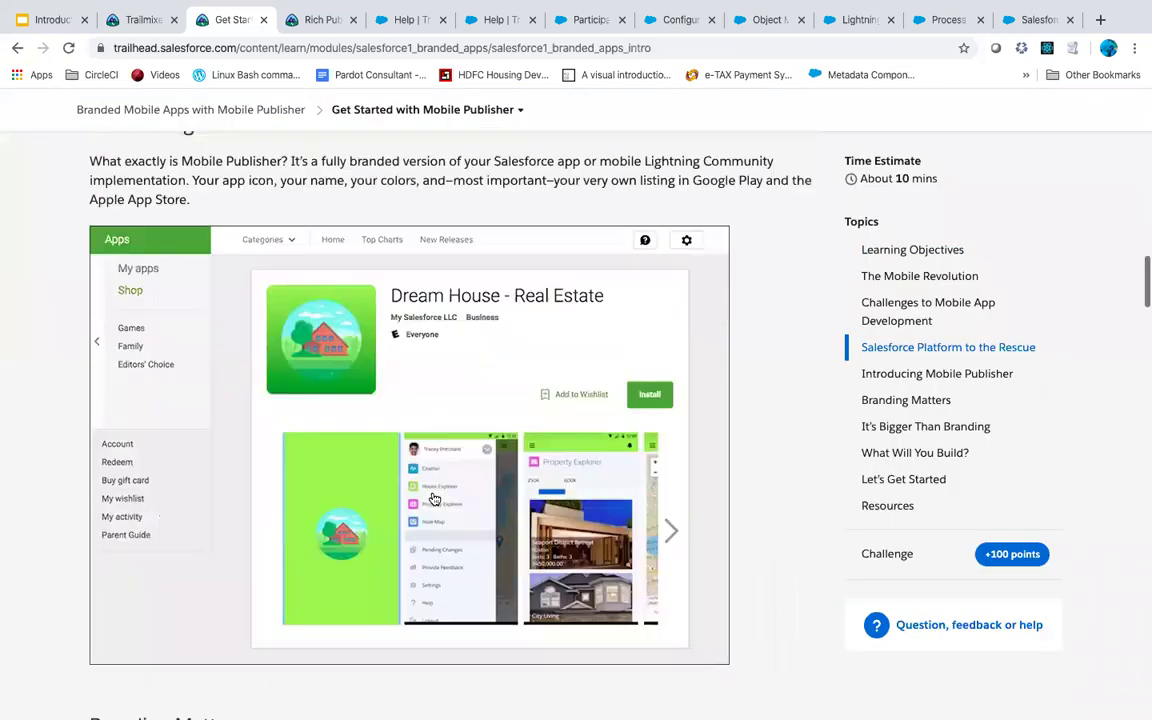
pyautogui.scroll(-20, 434, 498)
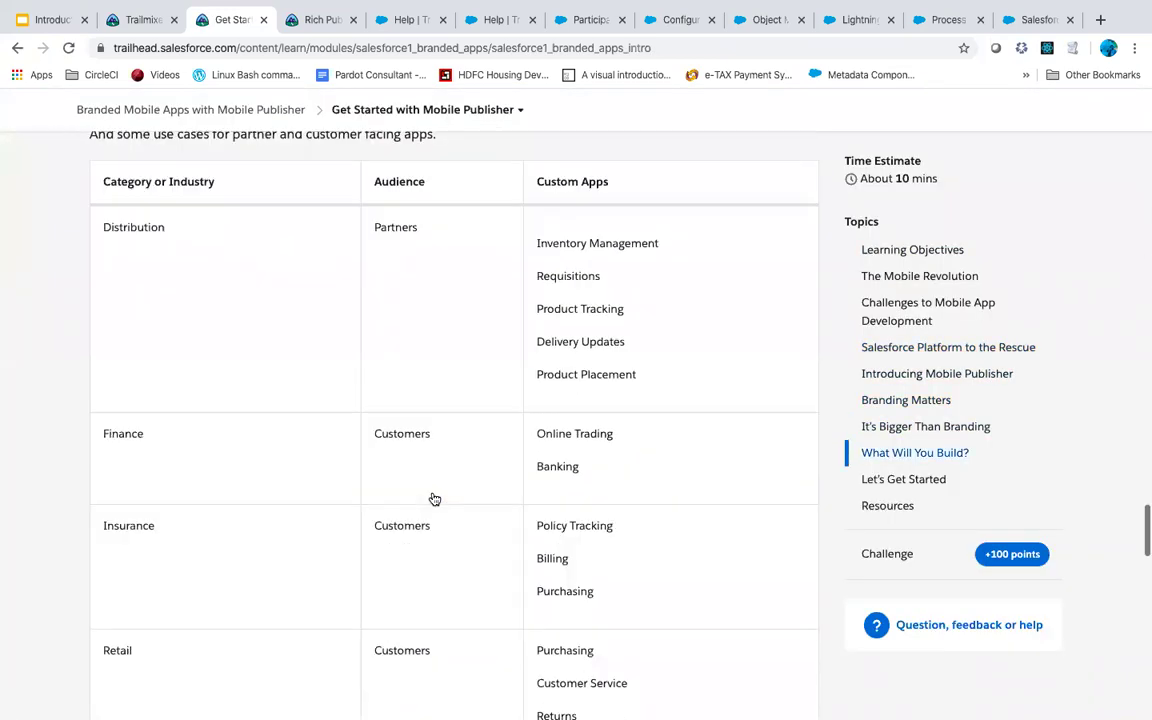
pyautogui.scroll(-9, 434, 498)
pyautogui.scroll(1, 98, 149)
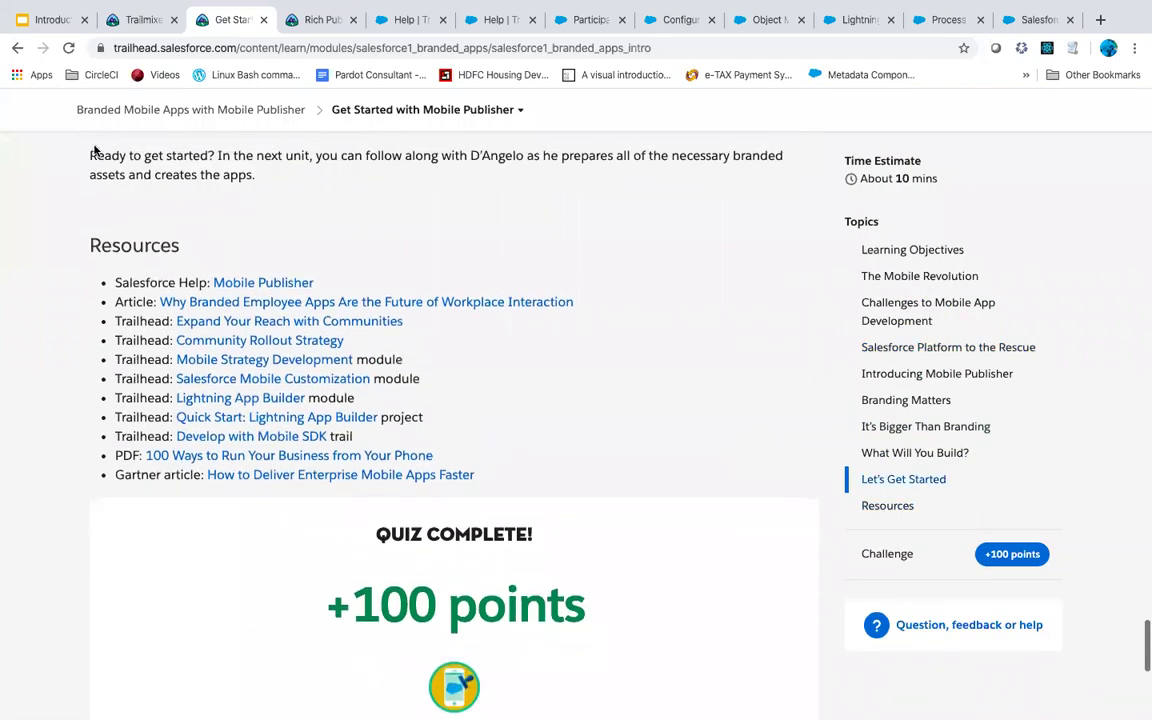
pyautogui.click(20, 47)
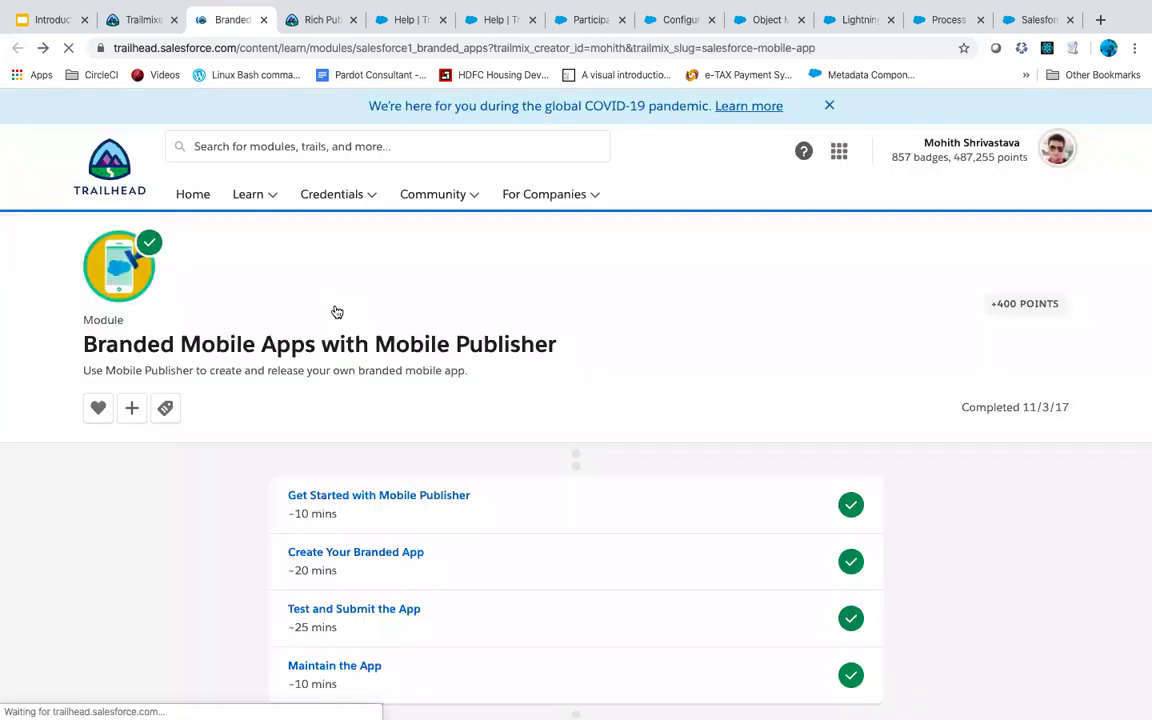
pyautogui.scroll(-3, 405, 443)
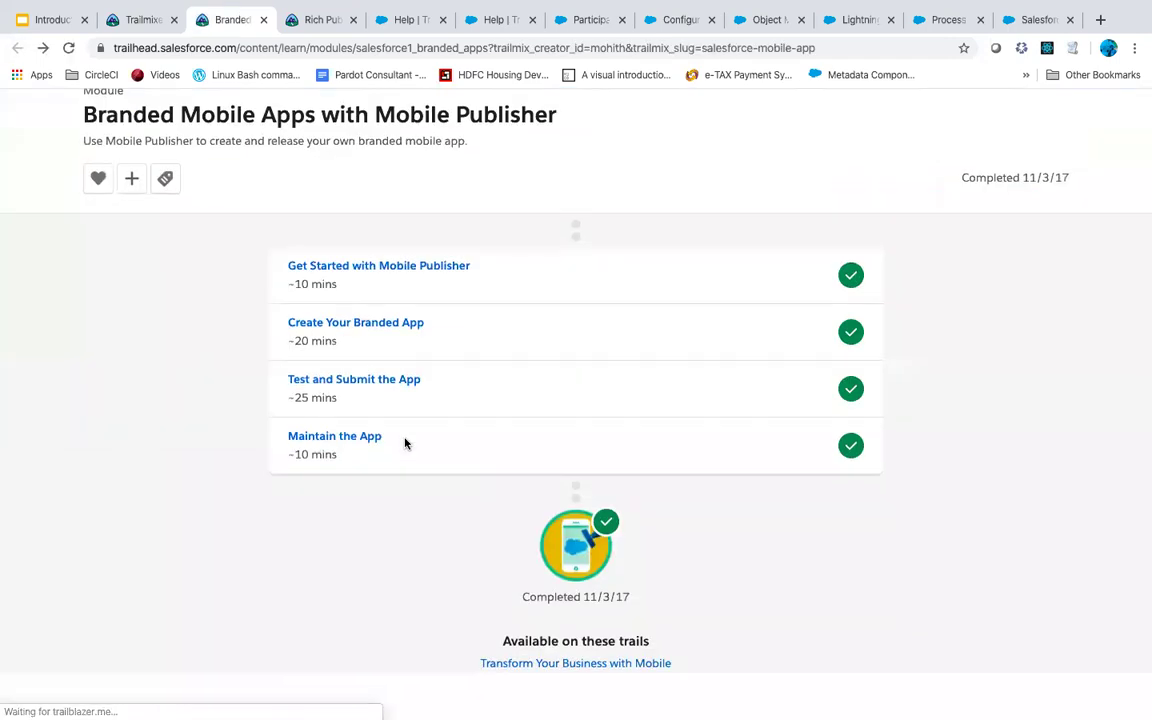
# Open the Test and Submit the App unit and read down to its Request the Managed Package steps
pyautogui.click(394, 381)
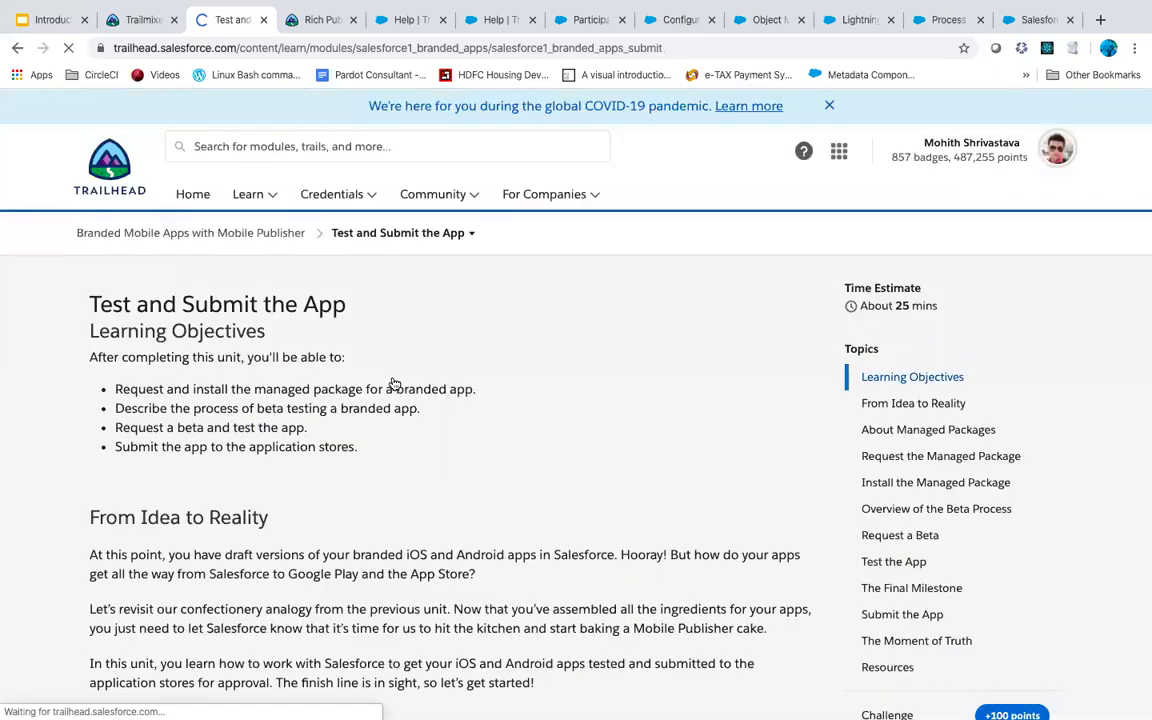
pyautogui.scroll(-10, 394, 384)
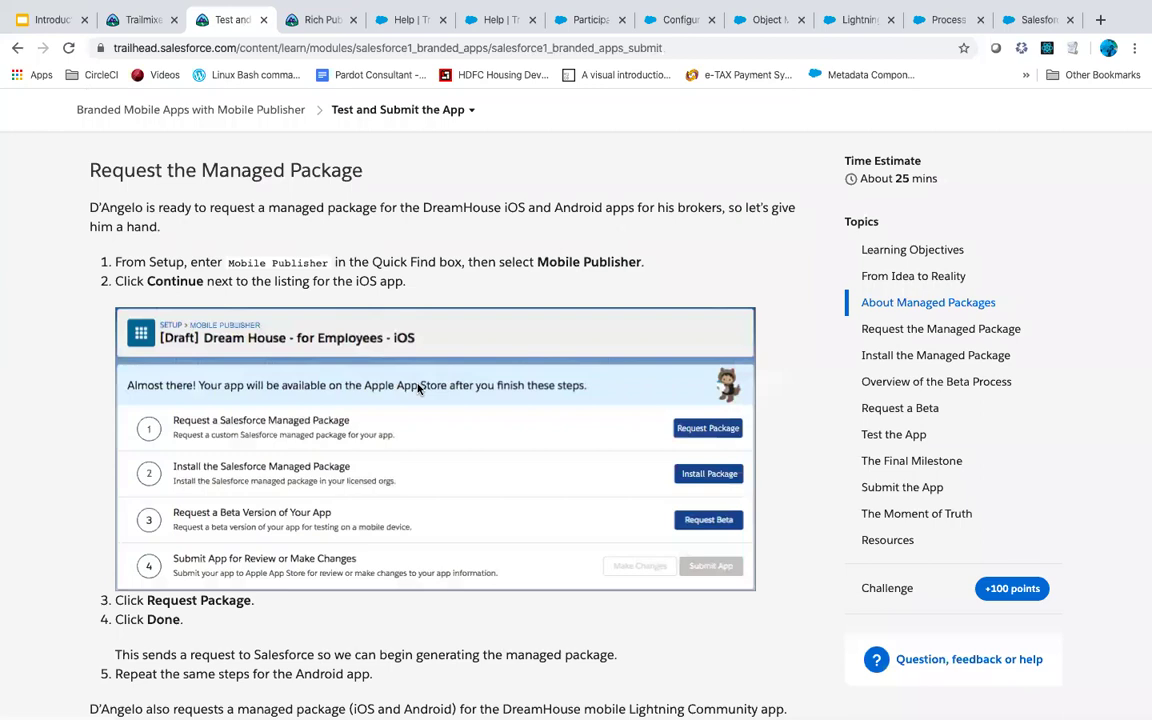
pyautogui.scroll(-1, 418, 388)
pyautogui.scroll(-1, 418, 388)
pyautogui.scroll(-1, 418, 388)
pyautogui.scroll(2, 418, 388)
pyautogui.scroll(-4, 418, 388)
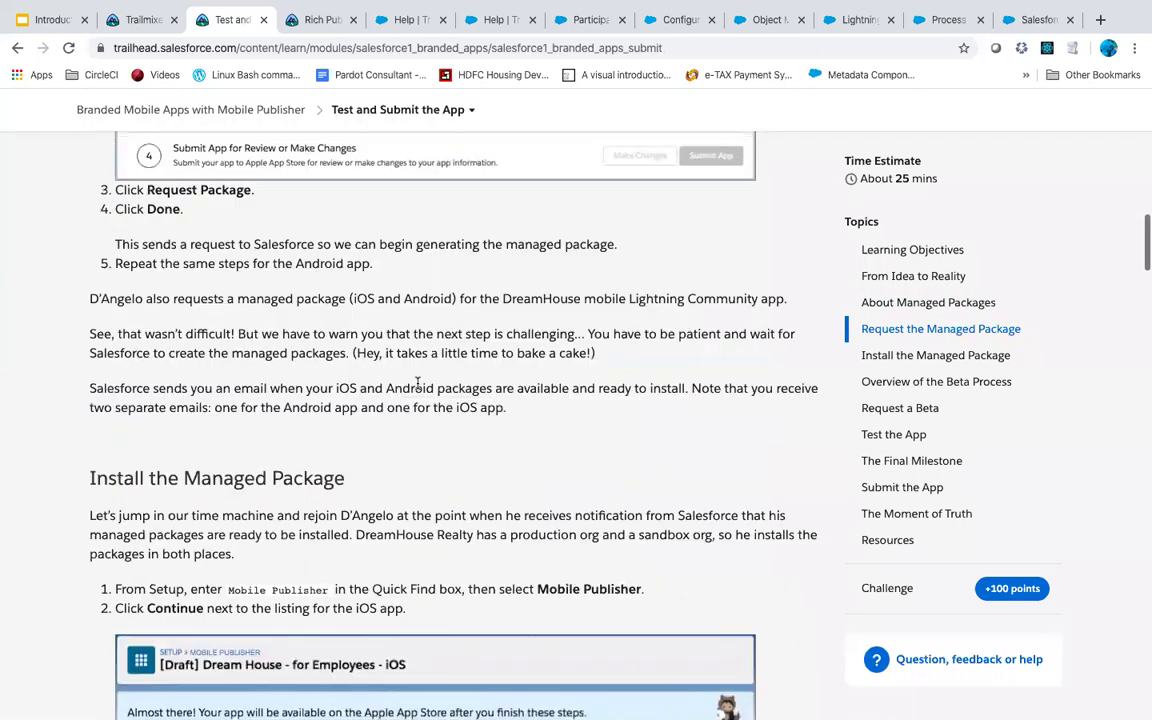
pyautogui.scroll(-4, 418, 385)
pyautogui.scroll(-1, 418, 388)
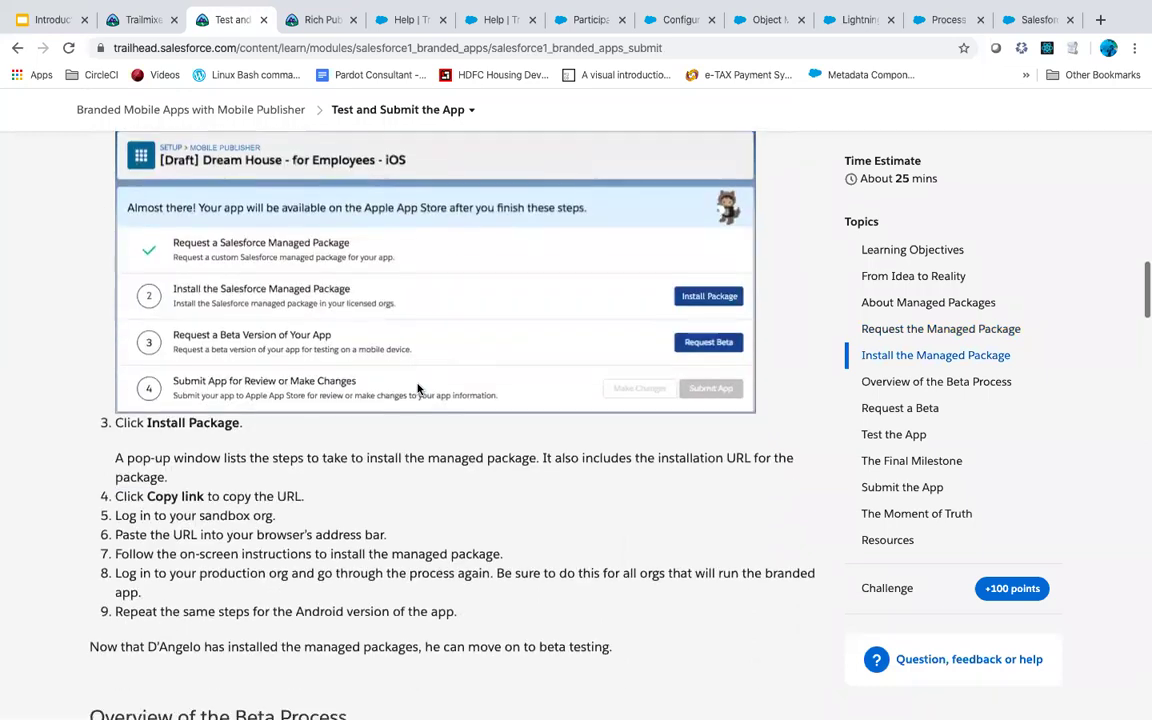
pyautogui.scroll(-1, 418, 388)
pyautogui.scroll(-4, 418, 385)
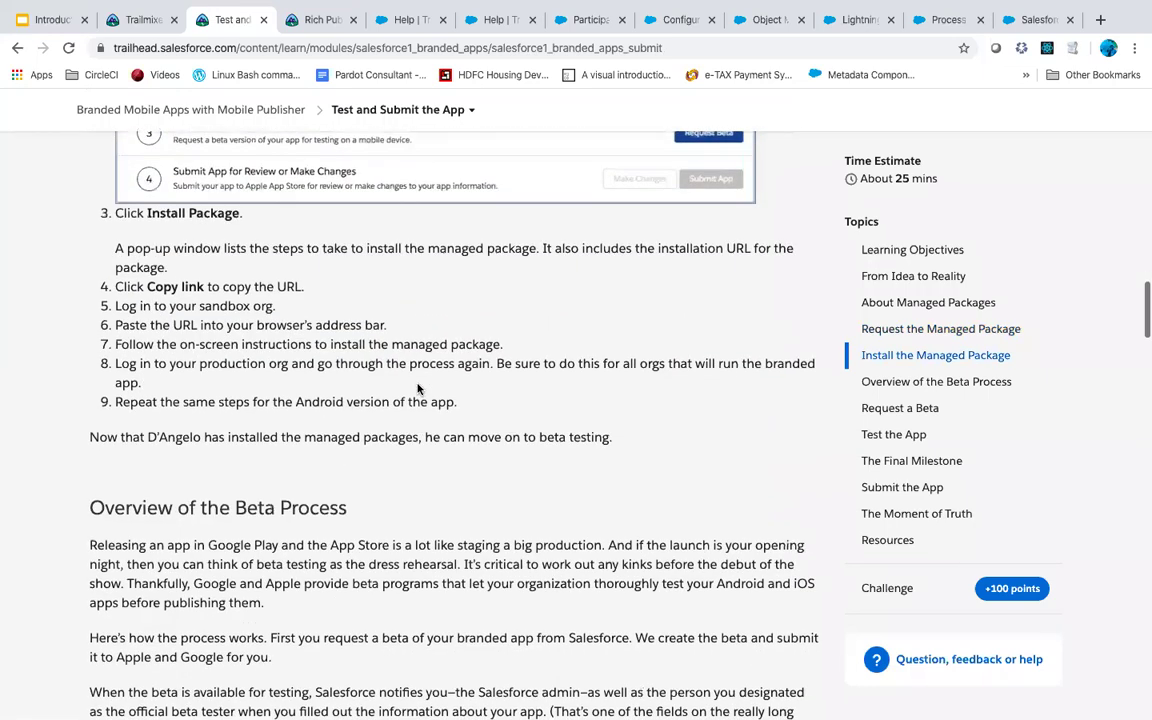
pyautogui.scroll(-10, 418, 385)
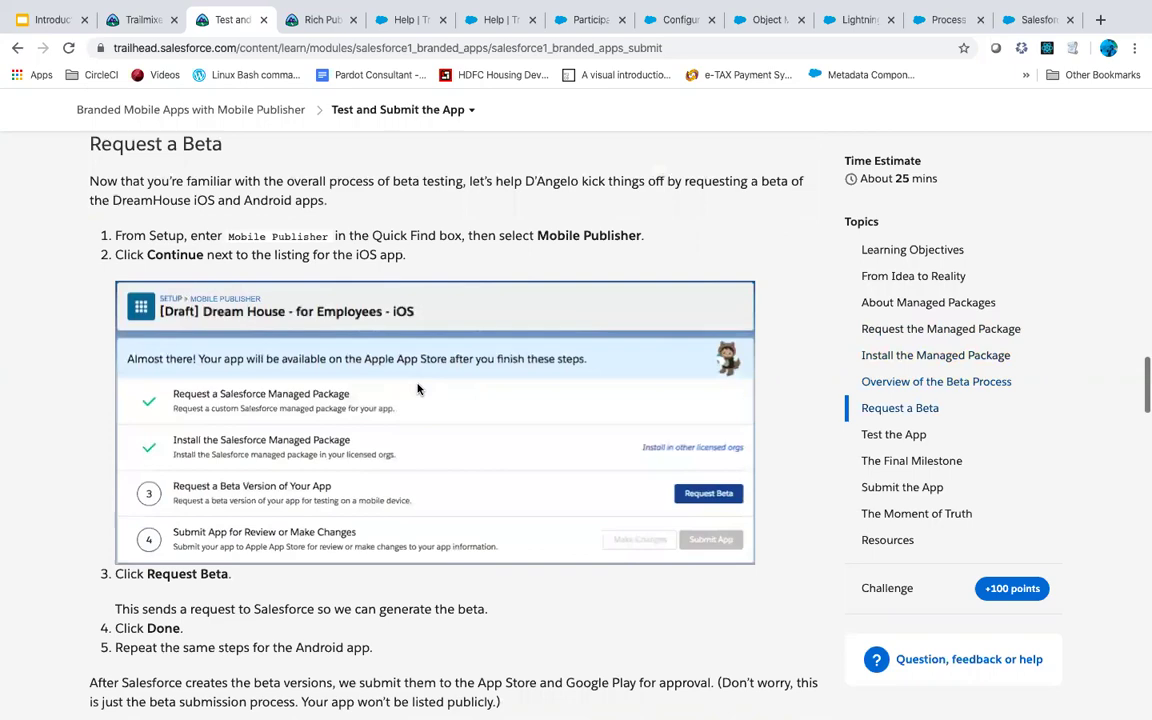
pyautogui.scroll(-7, 418, 383)
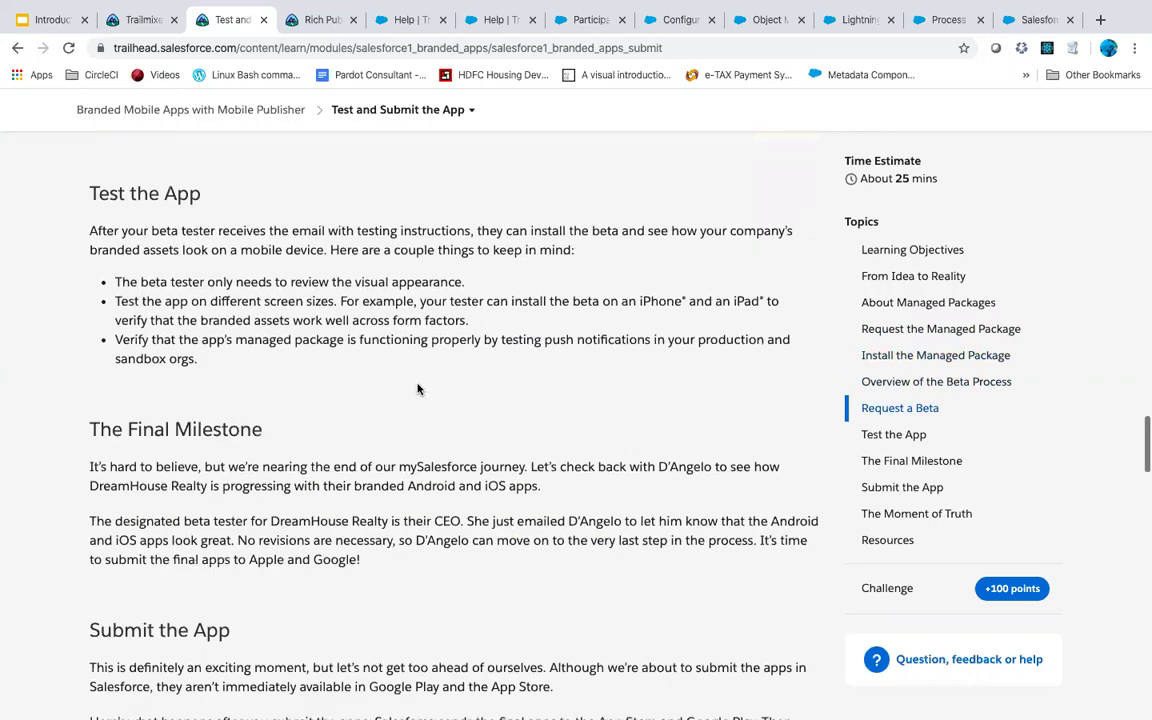
pyautogui.scroll(-7, 418, 385)
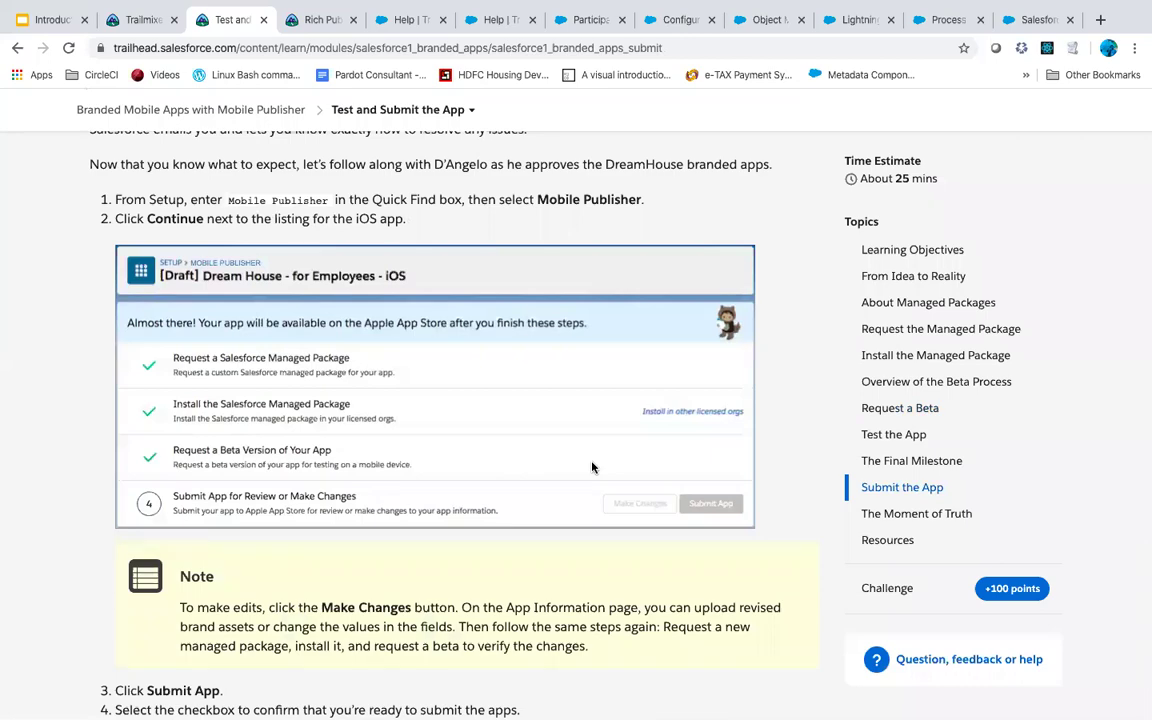
pyautogui.scroll(-2, 591, 467)
pyautogui.scroll(6, 591, 467)
pyautogui.scroll(20, 591, 466)
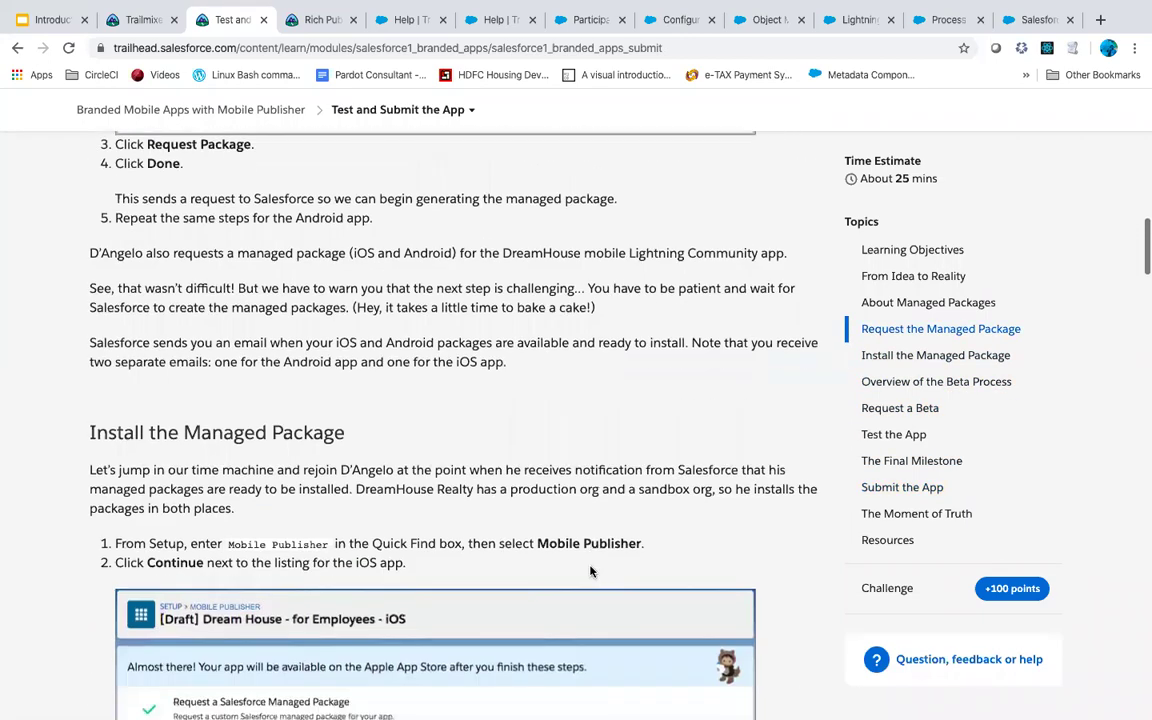
pyautogui.scroll(-1, 591, 571)
# Highlight the 'Mobile Publisher' setup search term, then clear the highlight
pyautogui.moveTo(225, 441); pyautogui.dragTo(327, 439)
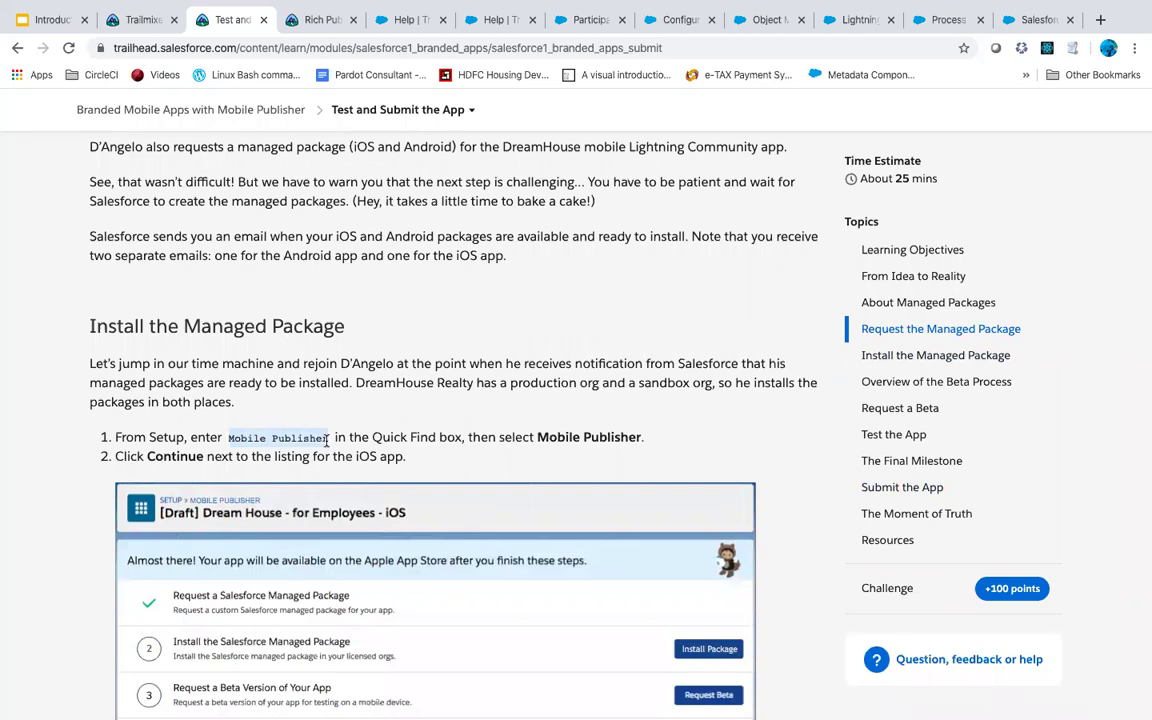
pyautogui.click(327, 441)
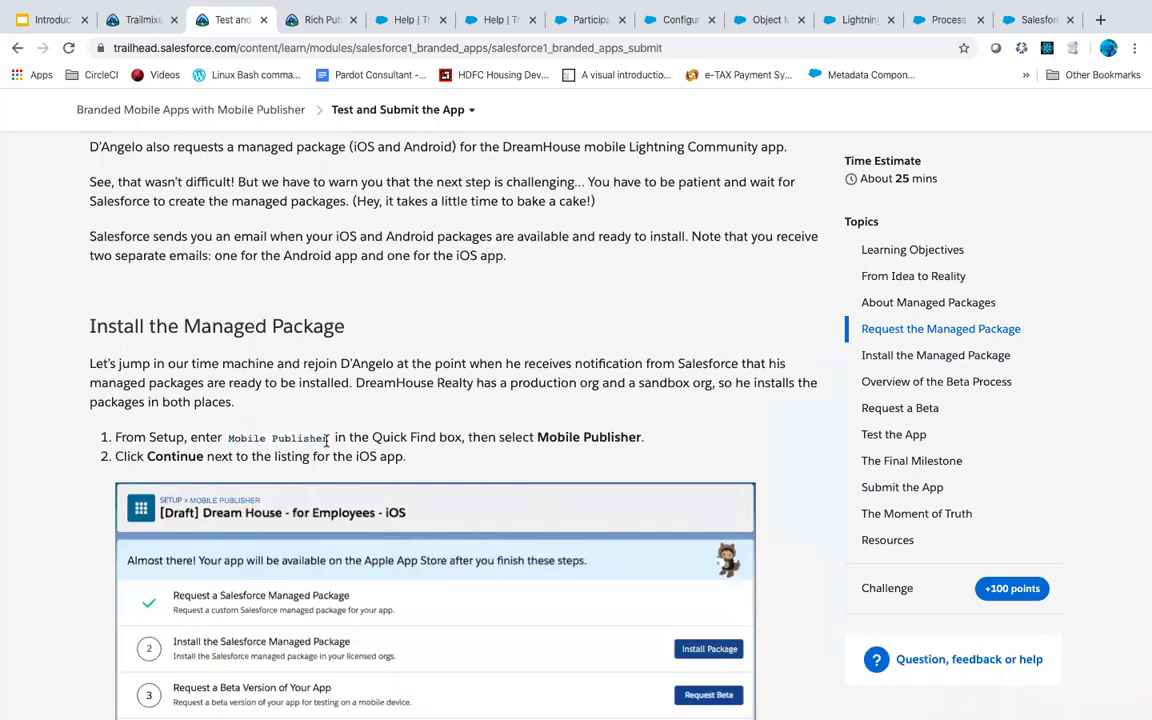
pyautogui.scroll(3, 327, 441)
pyautogui.scroll(3, 326, 447)
pyautogui.scroll(-9, 326, 447)
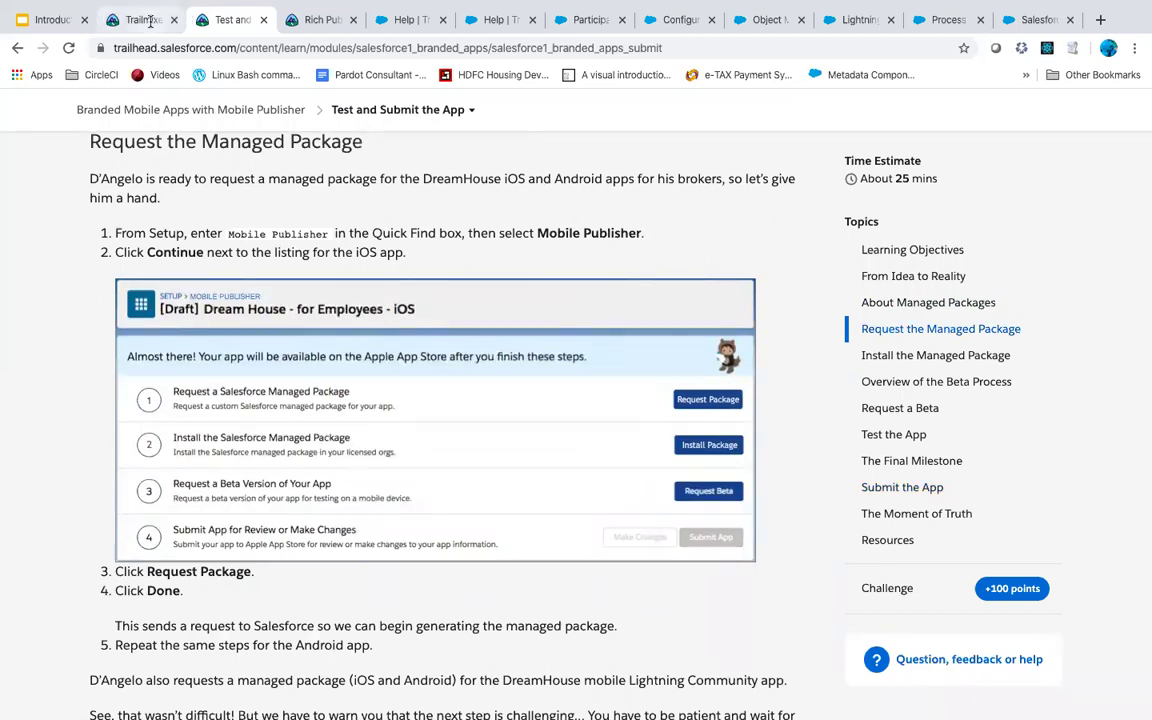
# From the Salesforce mobile app trailmix, open Rich Publisher Apps for Communities and read its Get Started unit
pyautogui.click(140, 20)
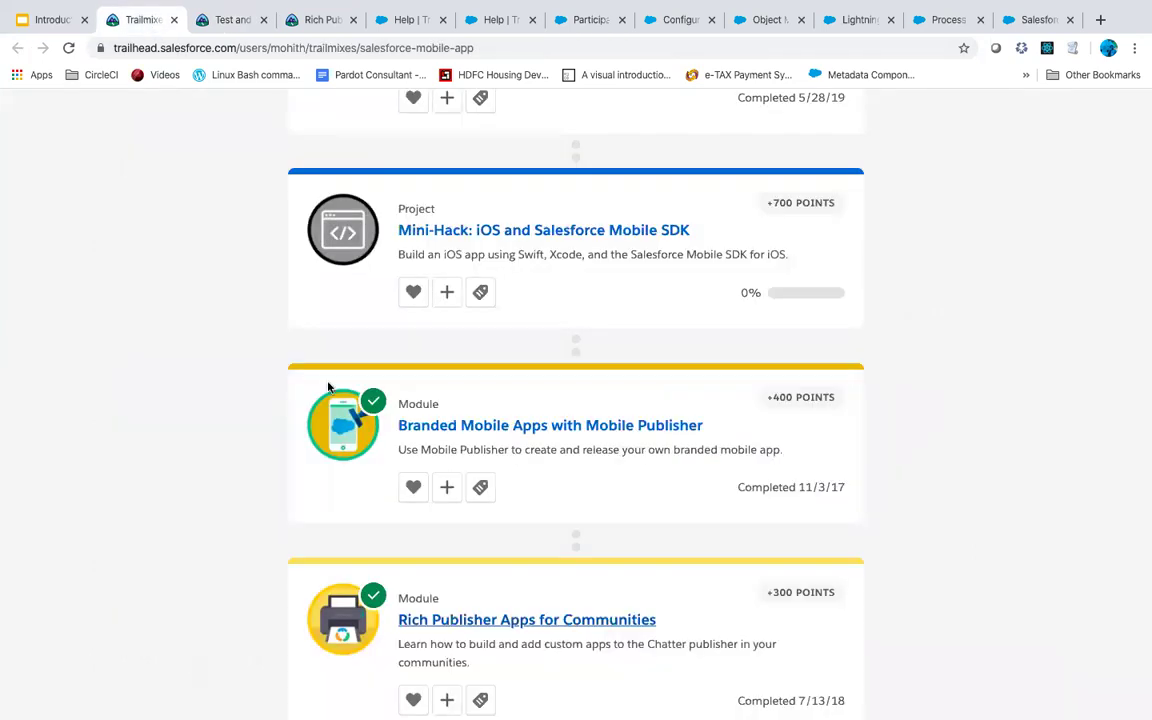
pyautogui.scroll(-2, 328, 387)
pyautogui.click(460, 418)
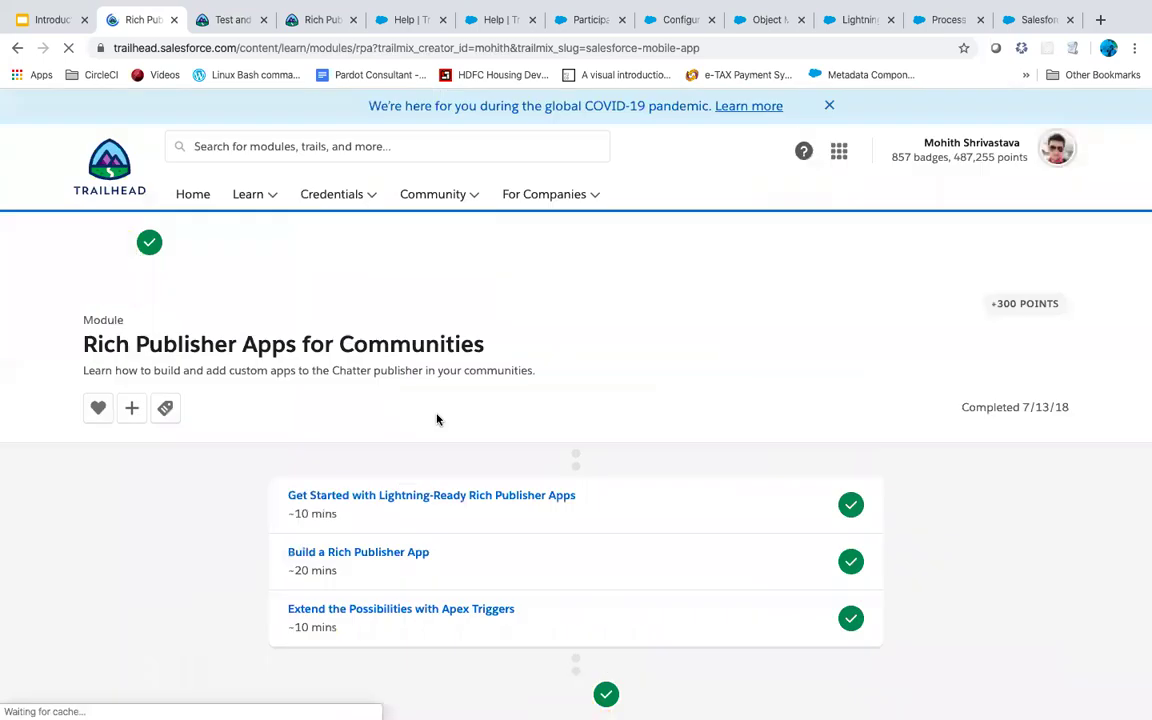
pyautogui.click(439, 493)
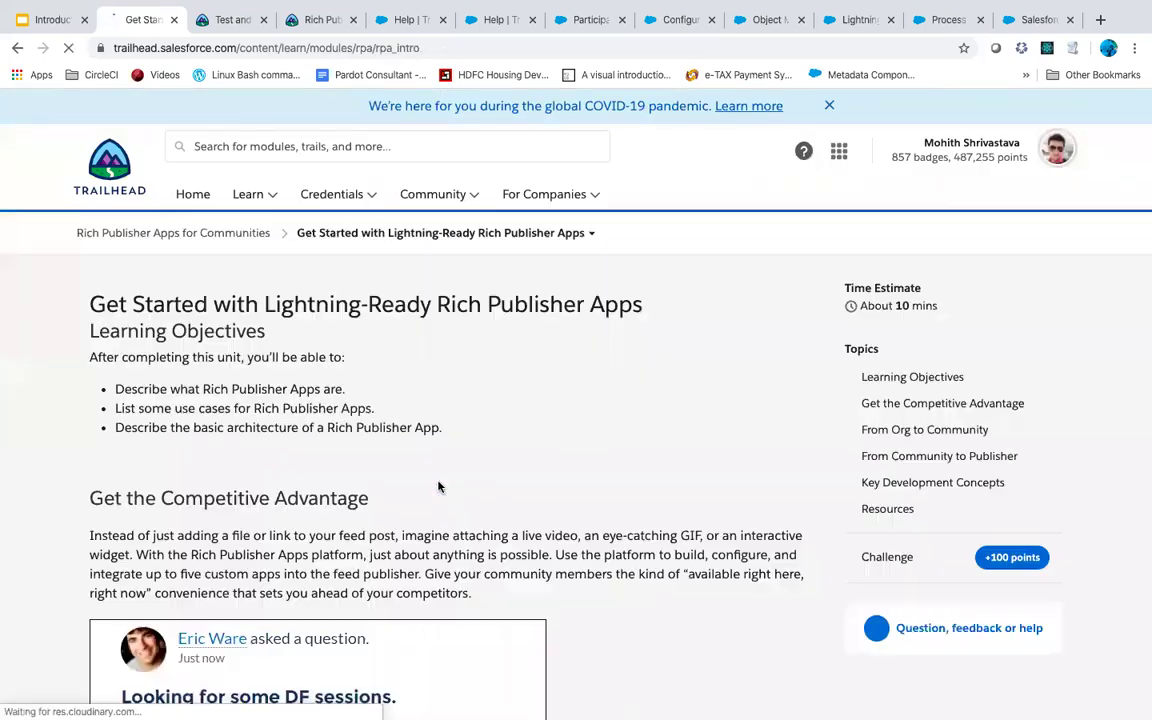
pyautogui.scroll(-10, 438, 487)
pyautogui.scroll(-10, 438, 487)
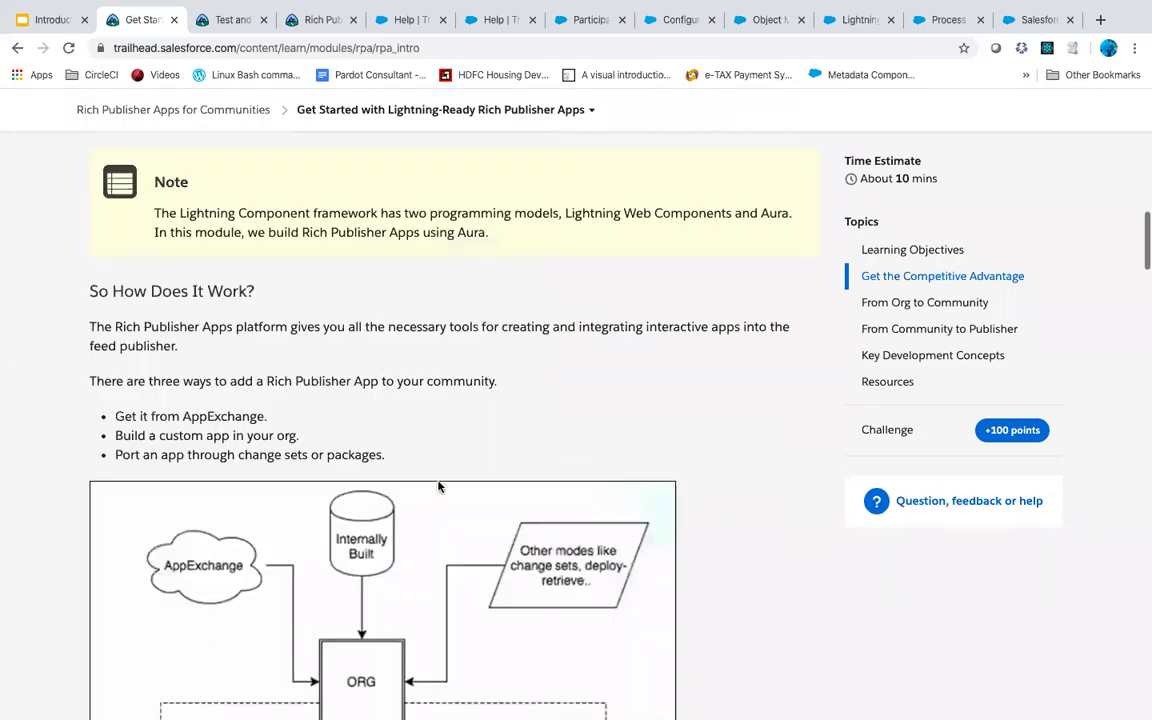
pyautogui.scroll(-15, 438, 487)
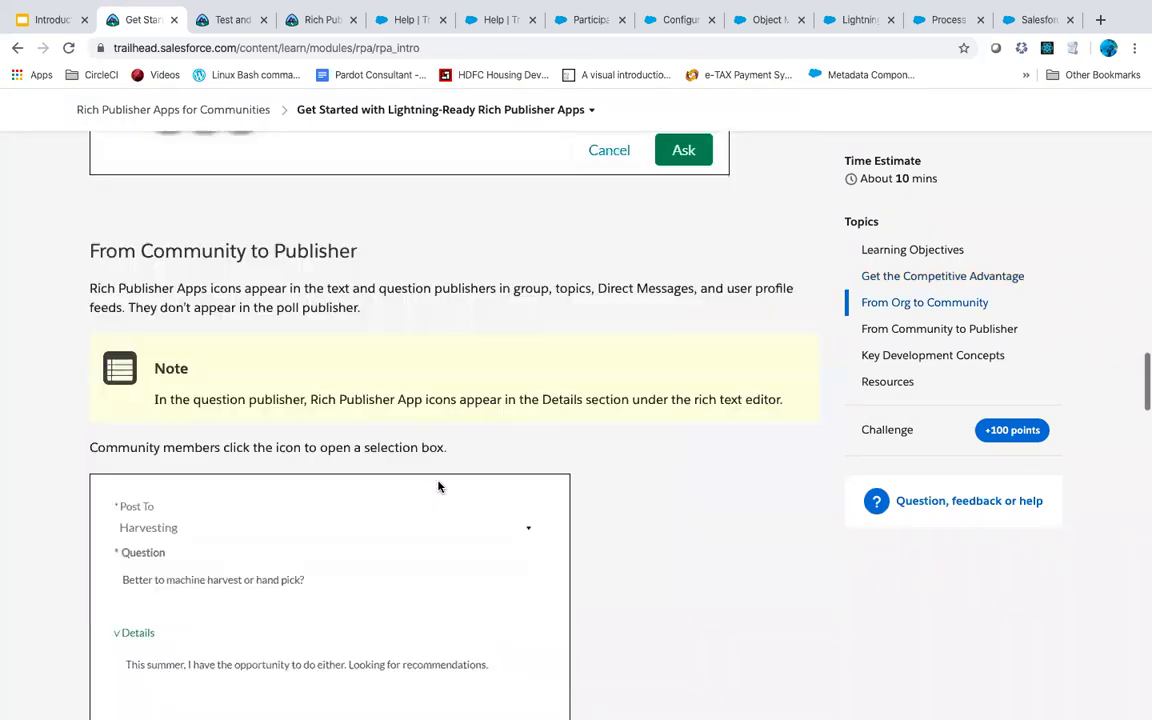
pyautogui.scroll(-10, 440, 485)
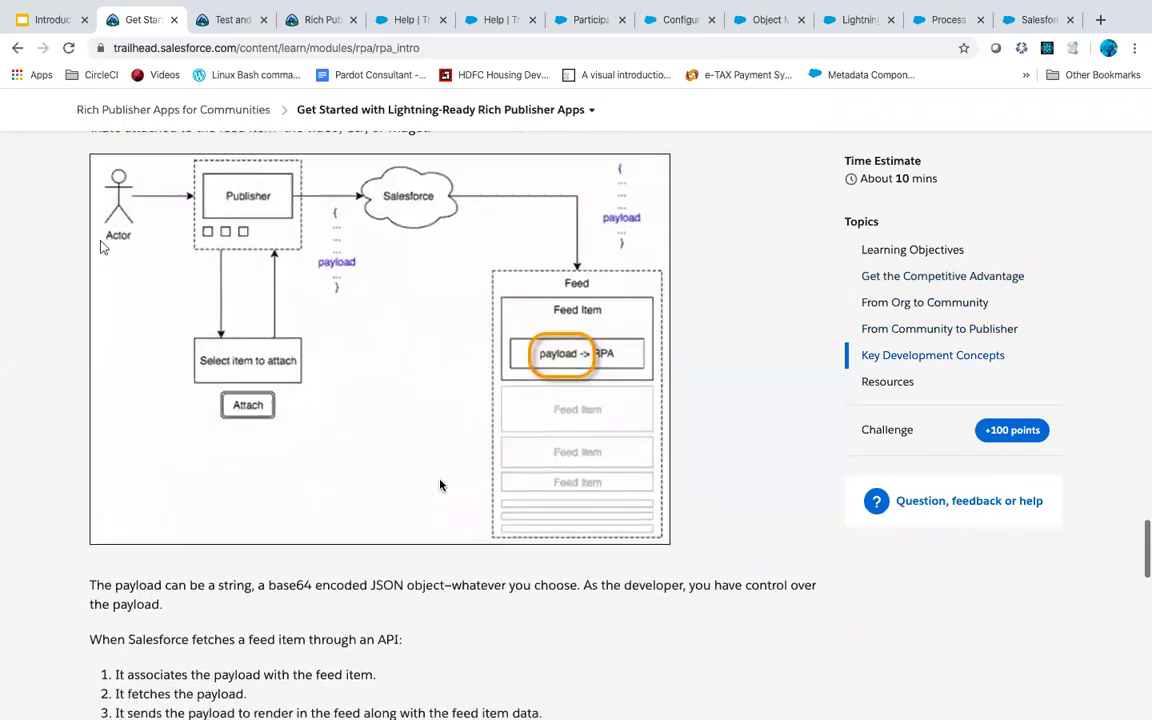
pyautogui.scroll(-4, 440, 485)
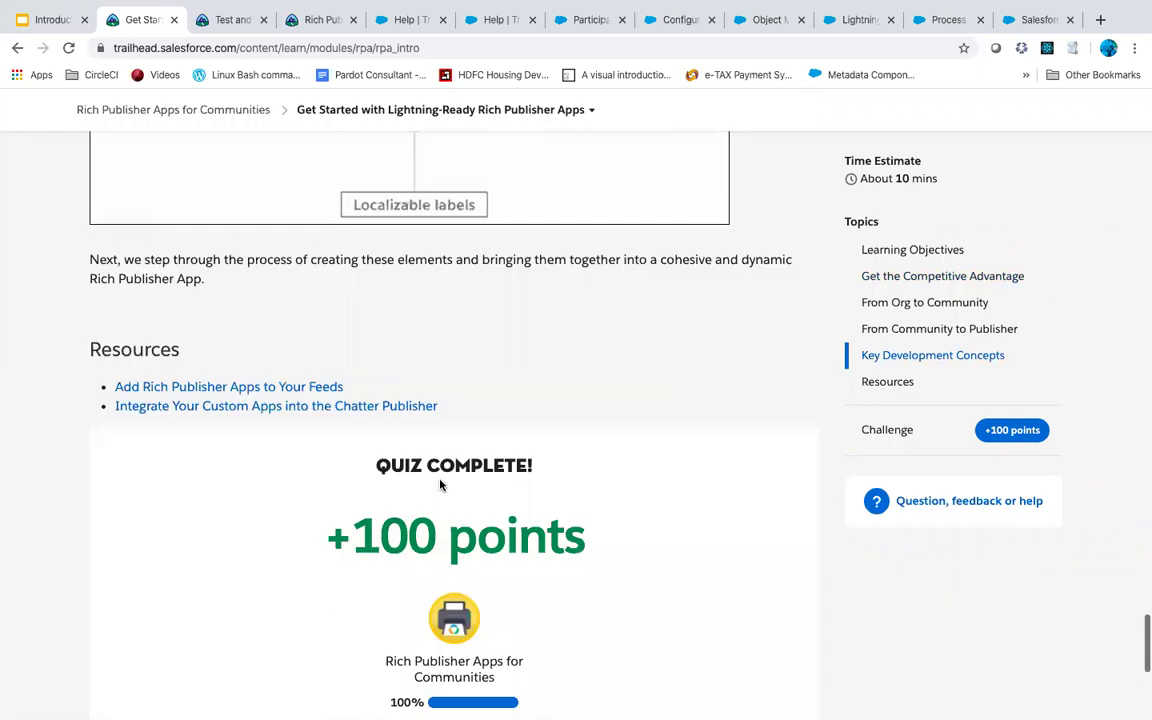
# Read through the Build a Rich Publisher App unit
pyautogui.click(431, 116)
pyautogui.click(399, 241)
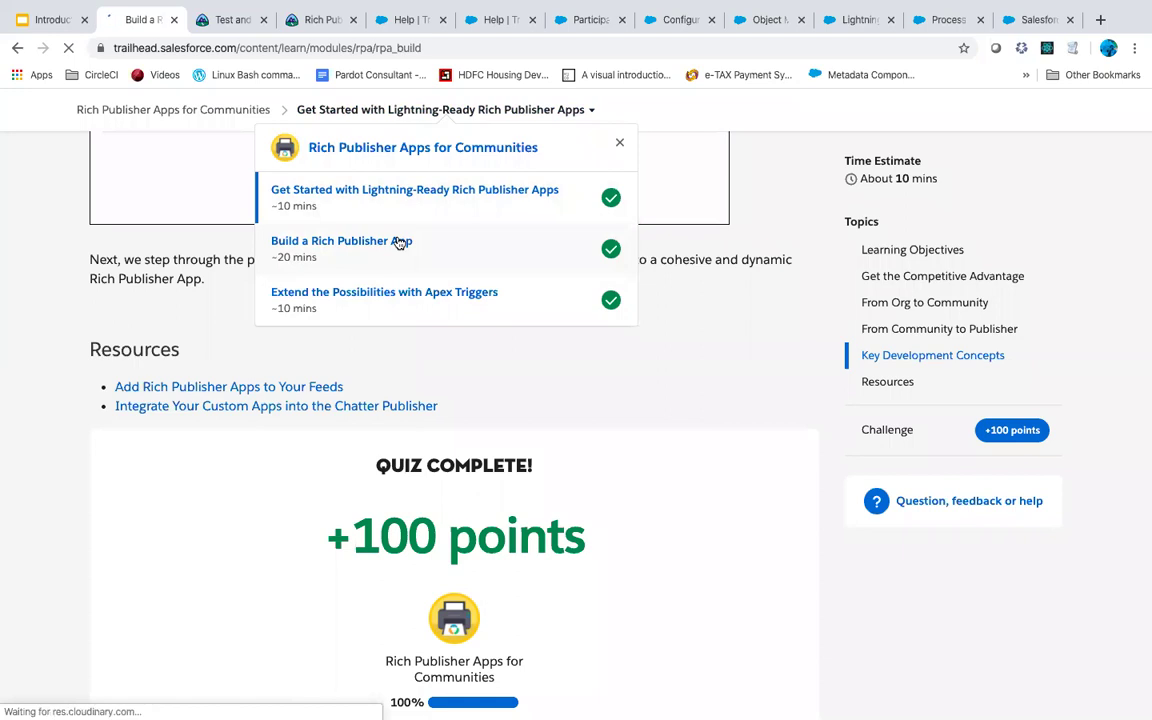
pyautogui.scroll(-5, 512, 514)
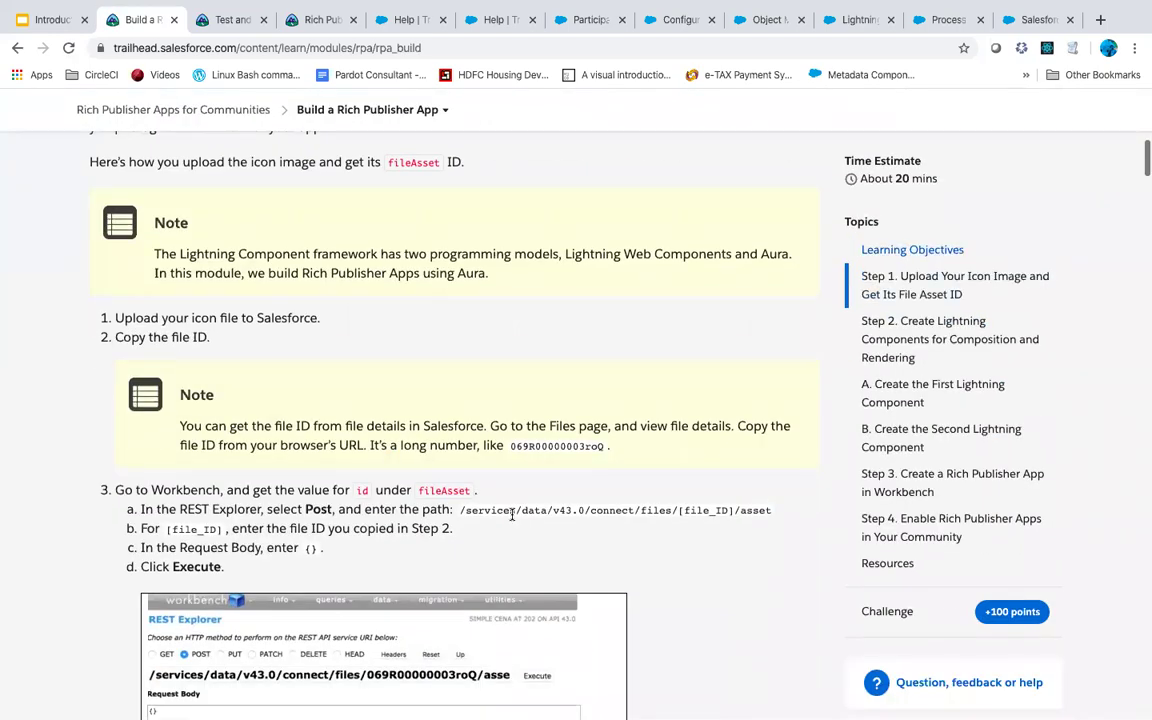
pyautogui.scroll(-10, 512, 514)
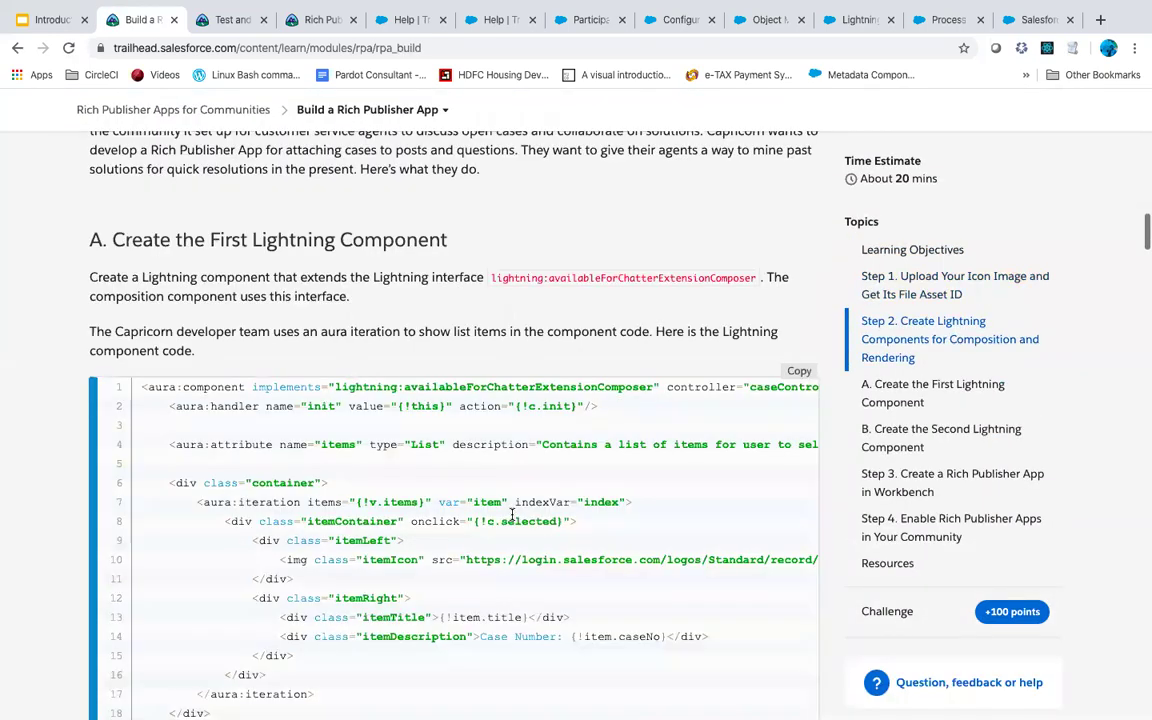
pyautogui.scroll(-15, 512, 514)
pyautogui.scroll(20, 512, 519)
# Glance at the References slide, then navigate back to the Rich Publisher module overview
pyautogui.click(398, 110)
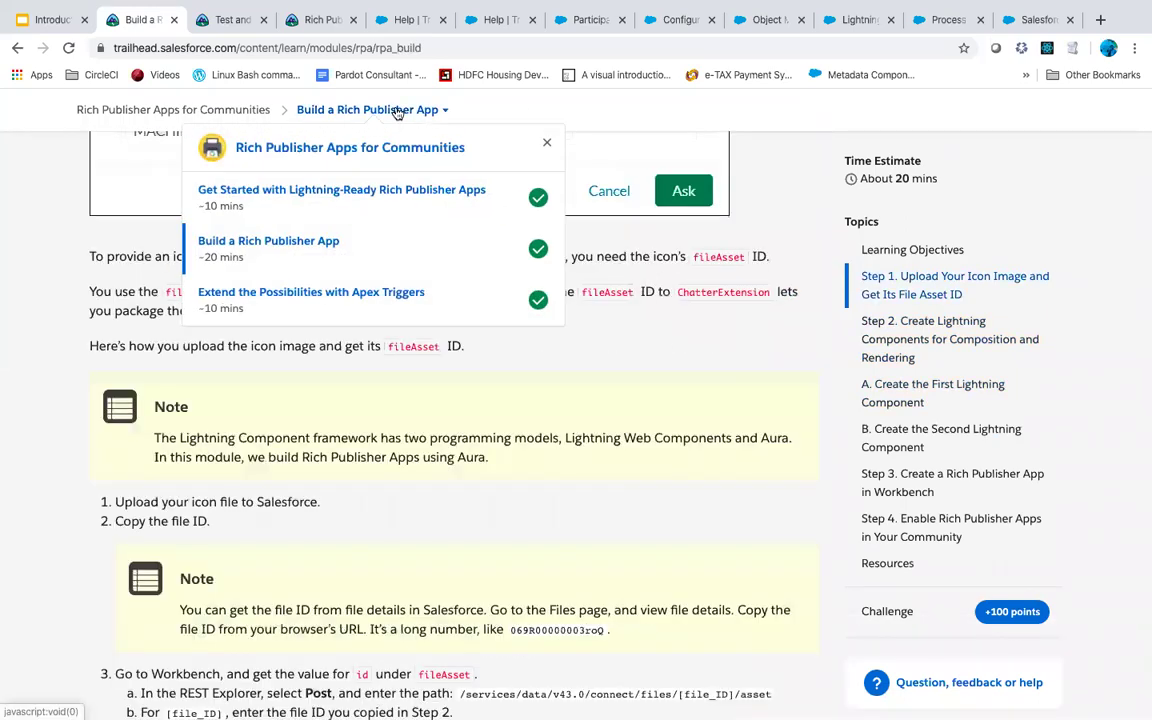
pyautogui.click(242, 110)
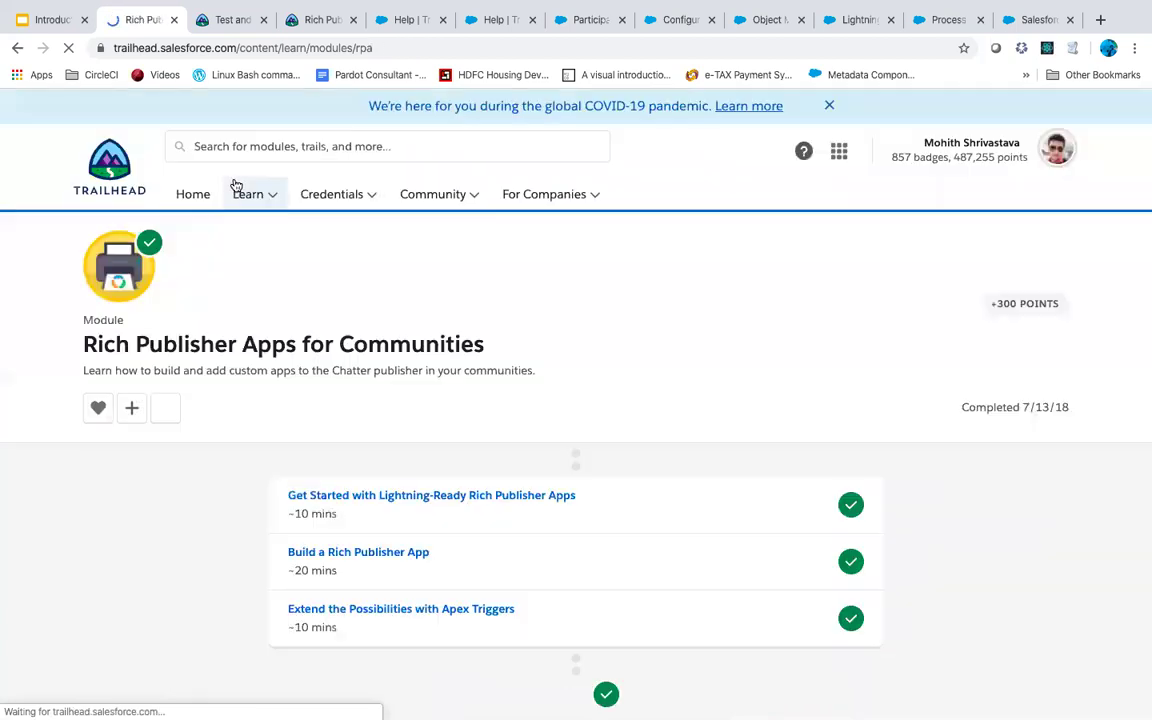
pyautogui.moveTo(235, 186)
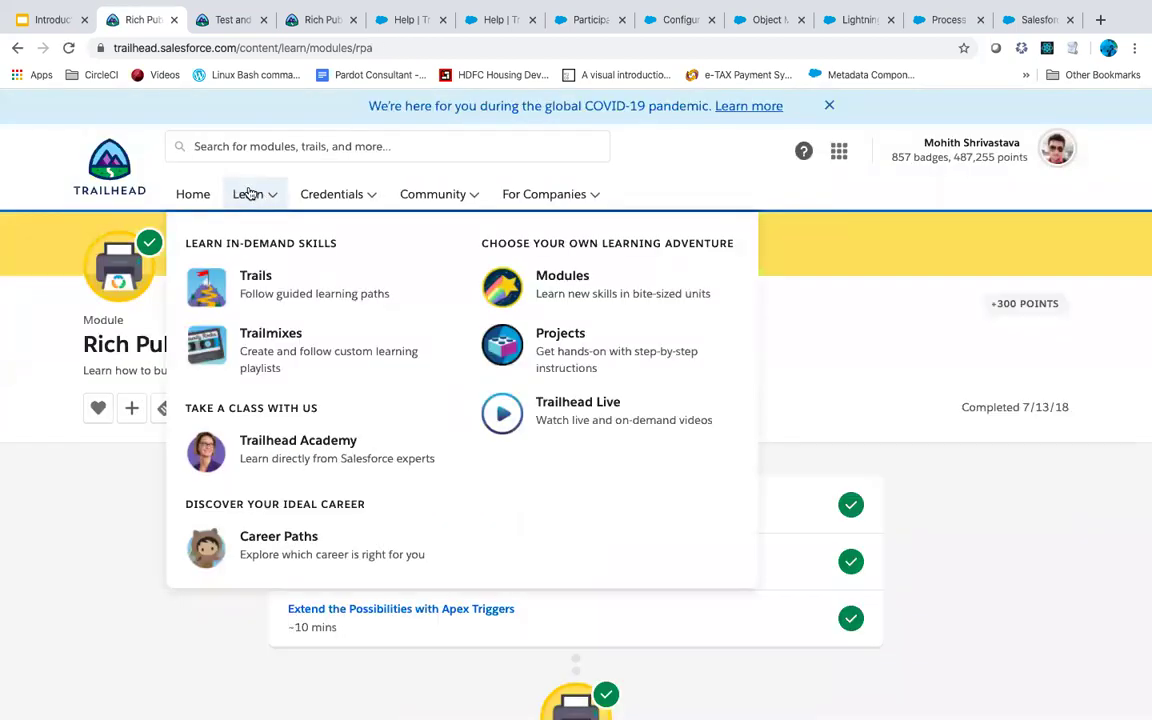
pyautogui.click(55, 22)
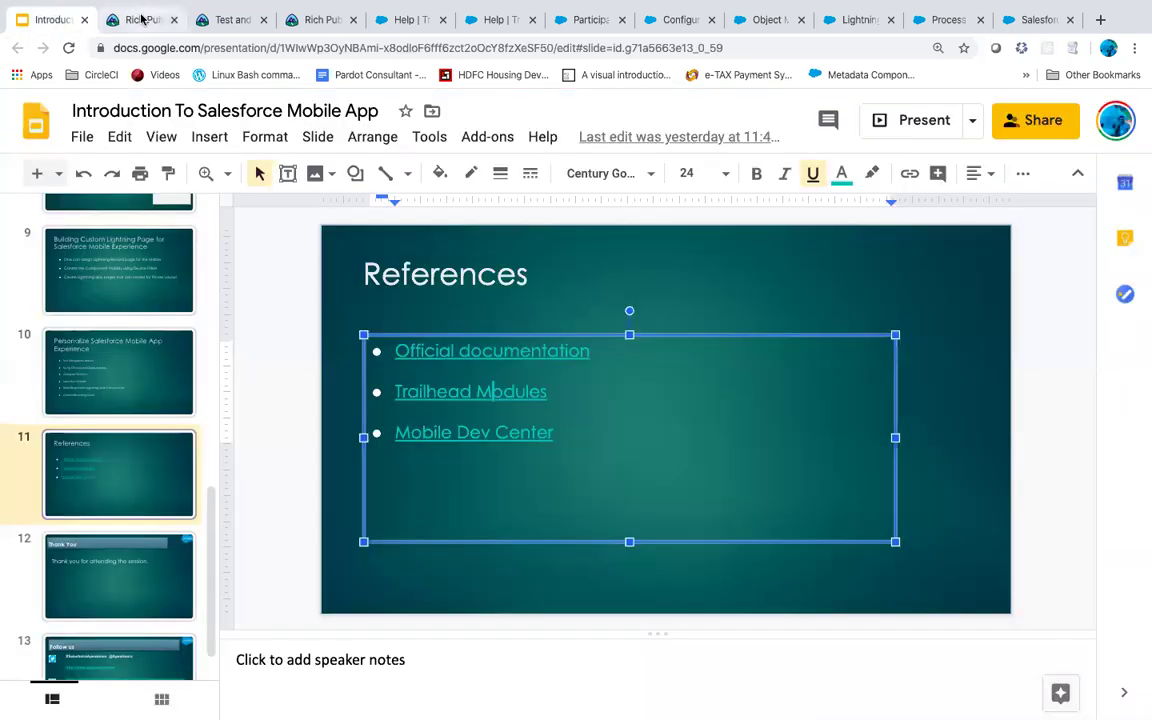
pyautogui.click(144, 14)
pyautogui.click(19, 48)
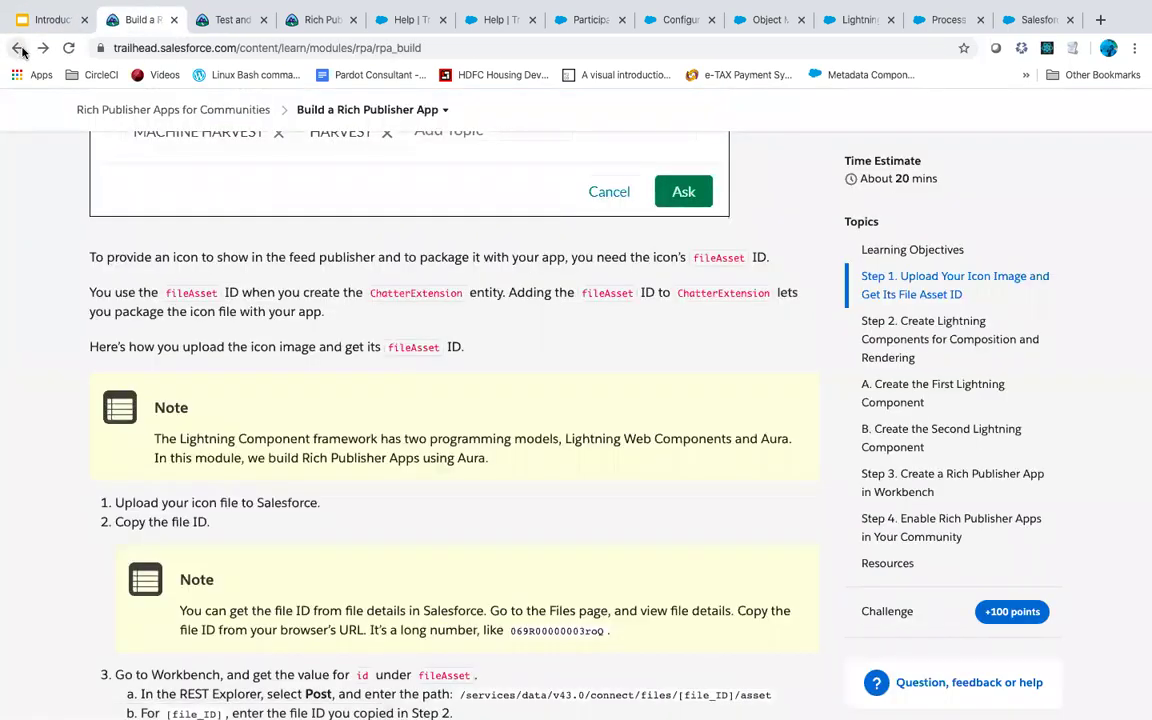
pyautogui.click(19, 48)
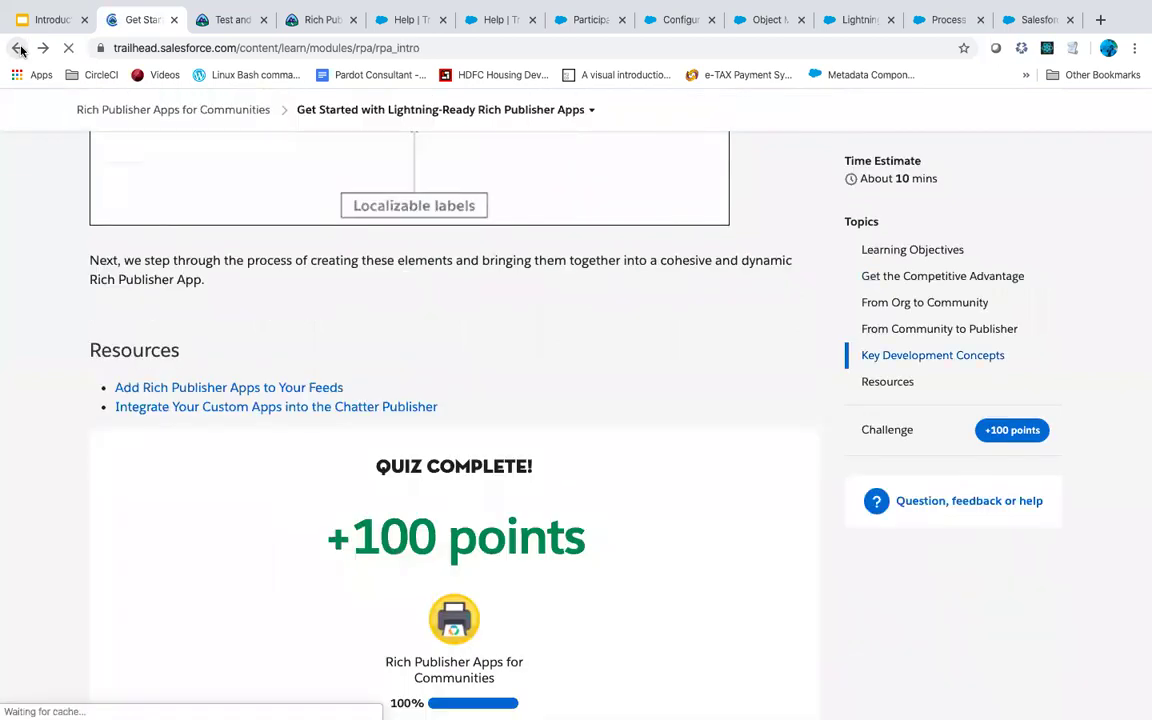
pyautogui.click(19, 48)
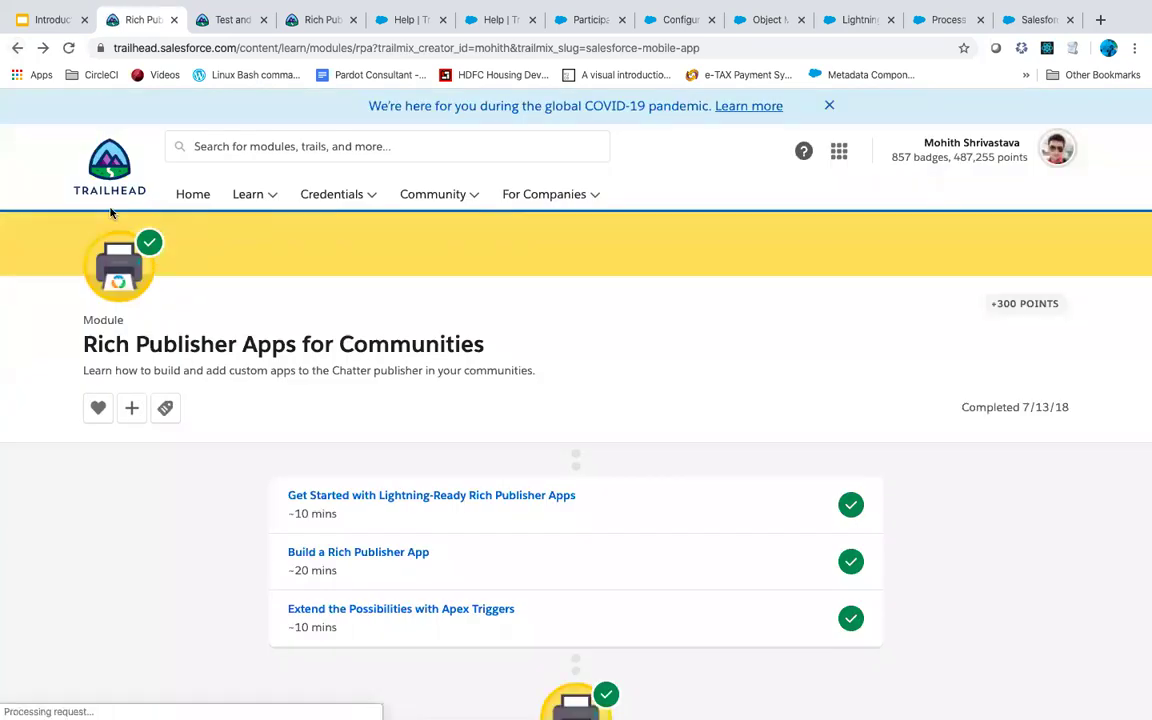
# Back on the trailmix, open Branded Mobile Apps with Mobile Publisher and glance at its Get Started unit
pyautogui.click(15, 48)
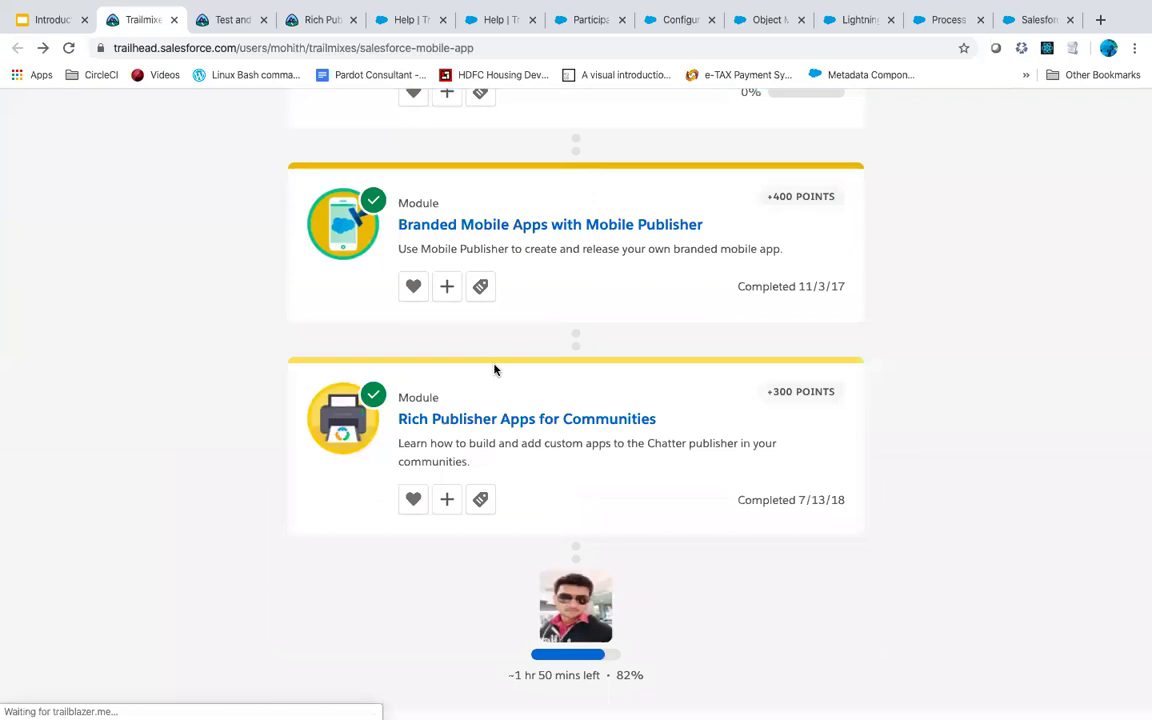
pyautogui.scroll(2, 500, 360)
pyautogui.click(506, 445)
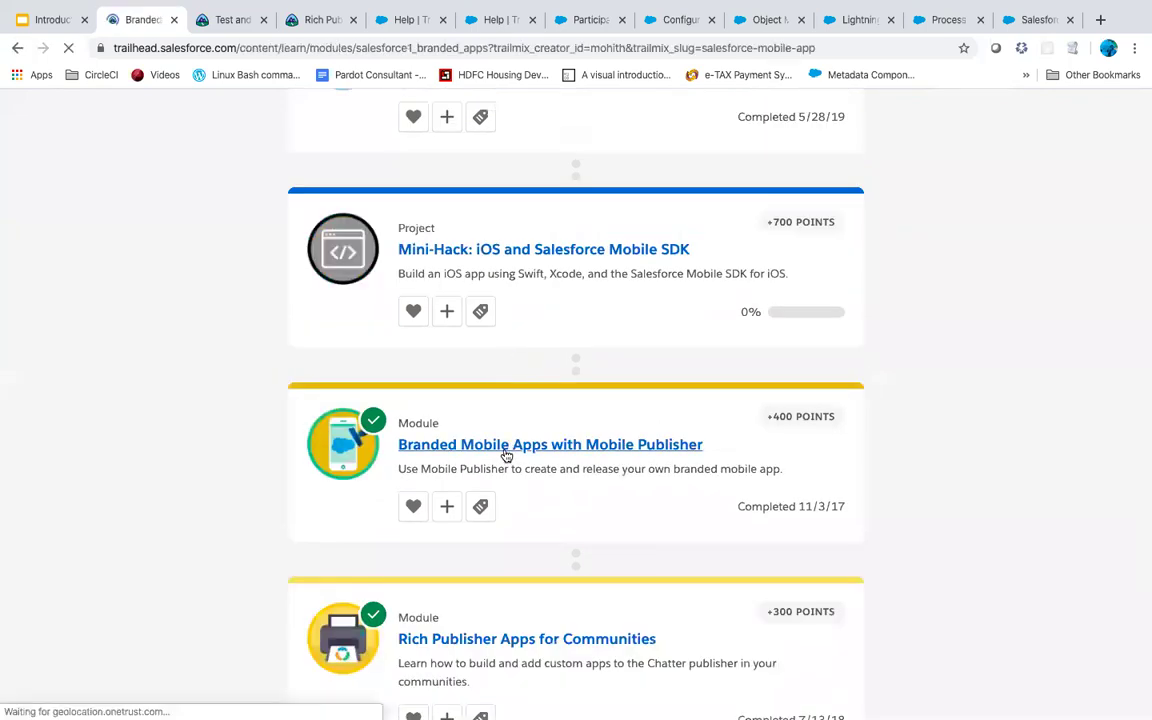
pyautogui.scroll(-1, 503, 440)
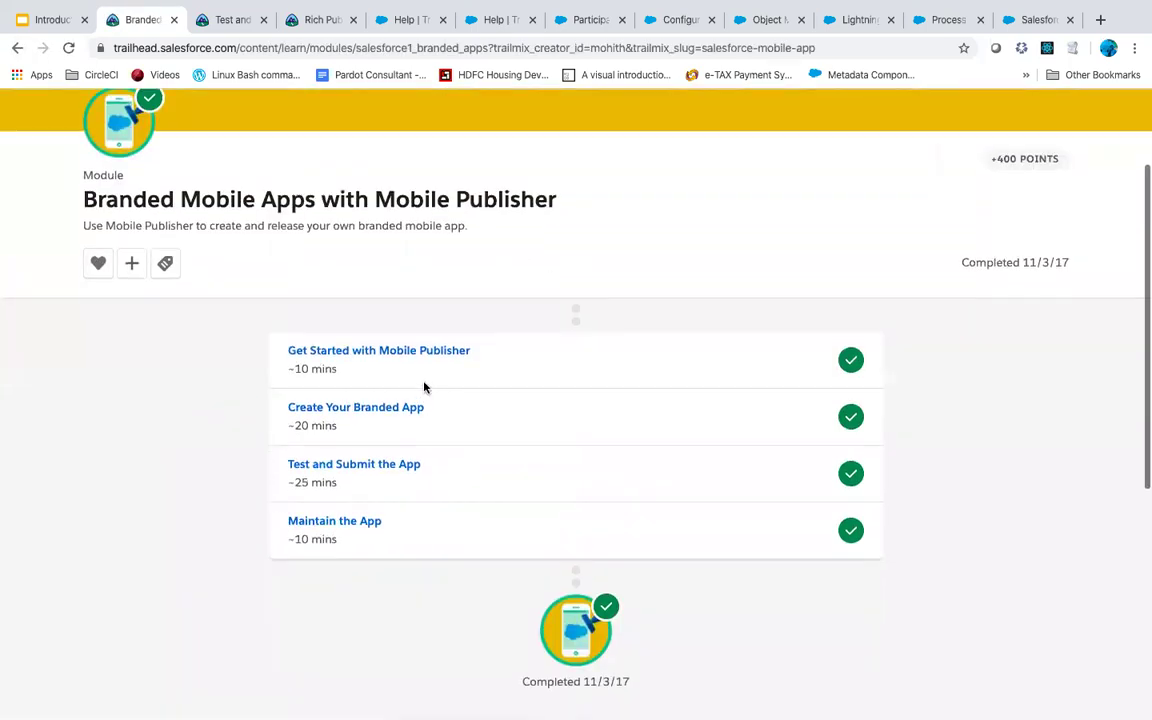
pyautogui.click(407, 361)
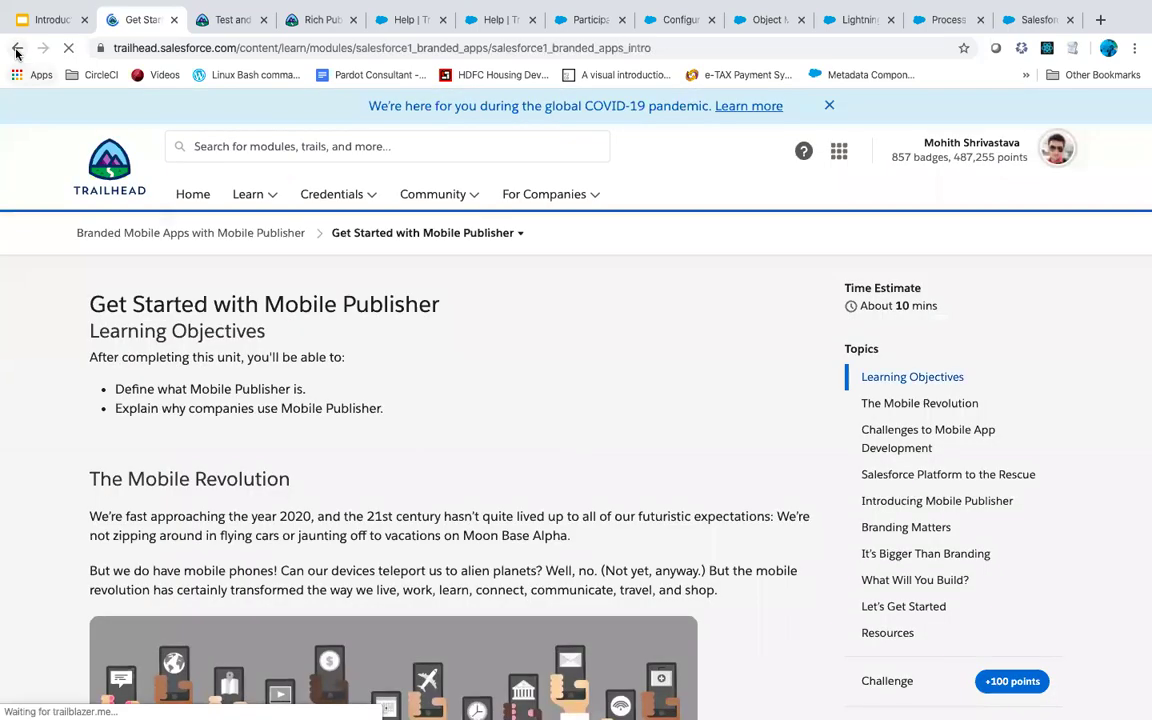
pyautogui.click(16, 52)
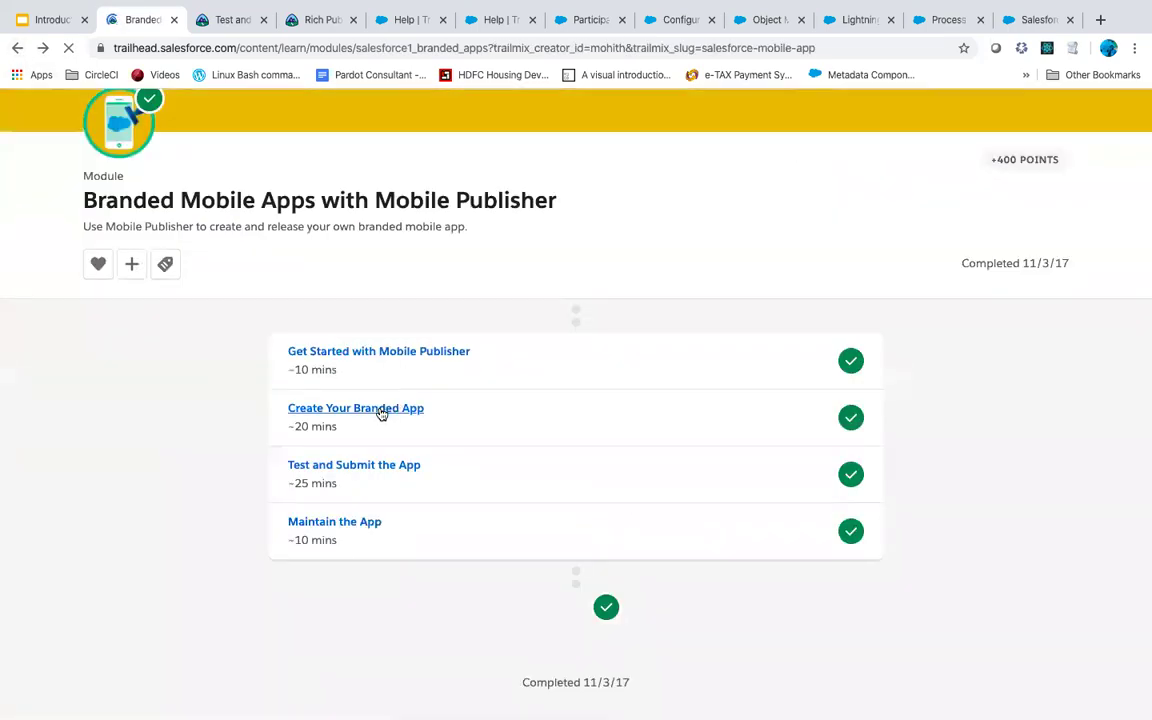
# Open the Create Your Branded App unit at its Create the mySalesforce Project steps
pyautogui.click(380, 411)
pyautogui.scroll(-10, 381, 413)
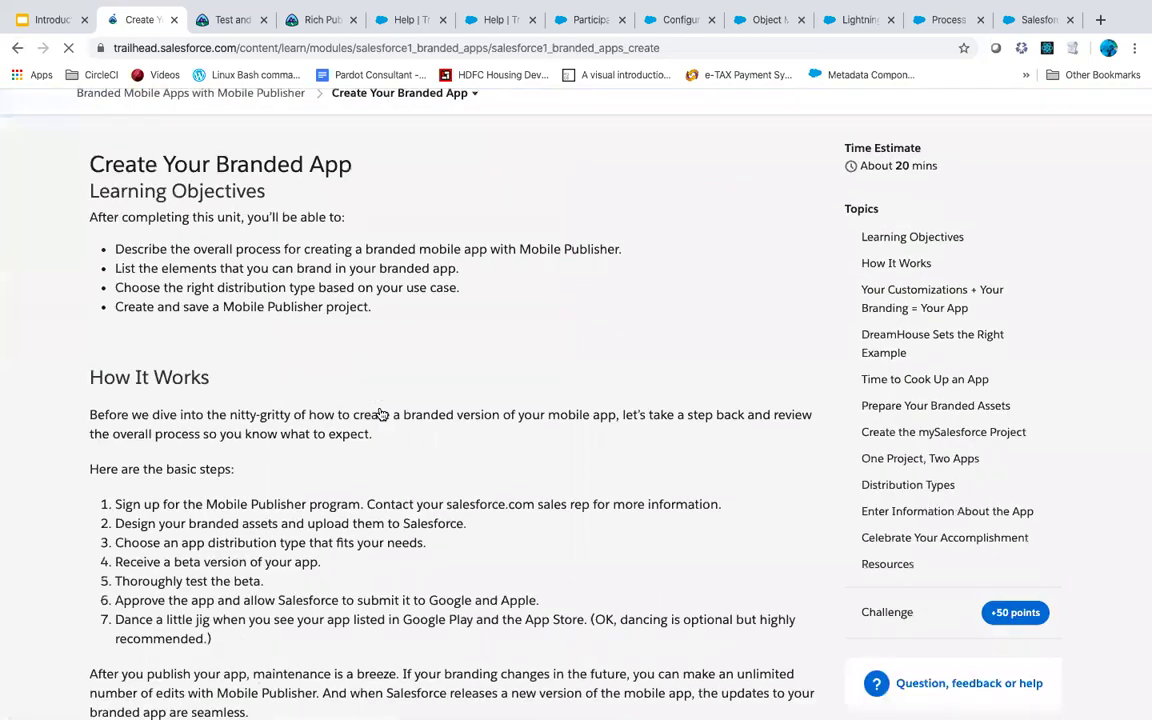
pyautogui.scroll(-15, 381, 413)
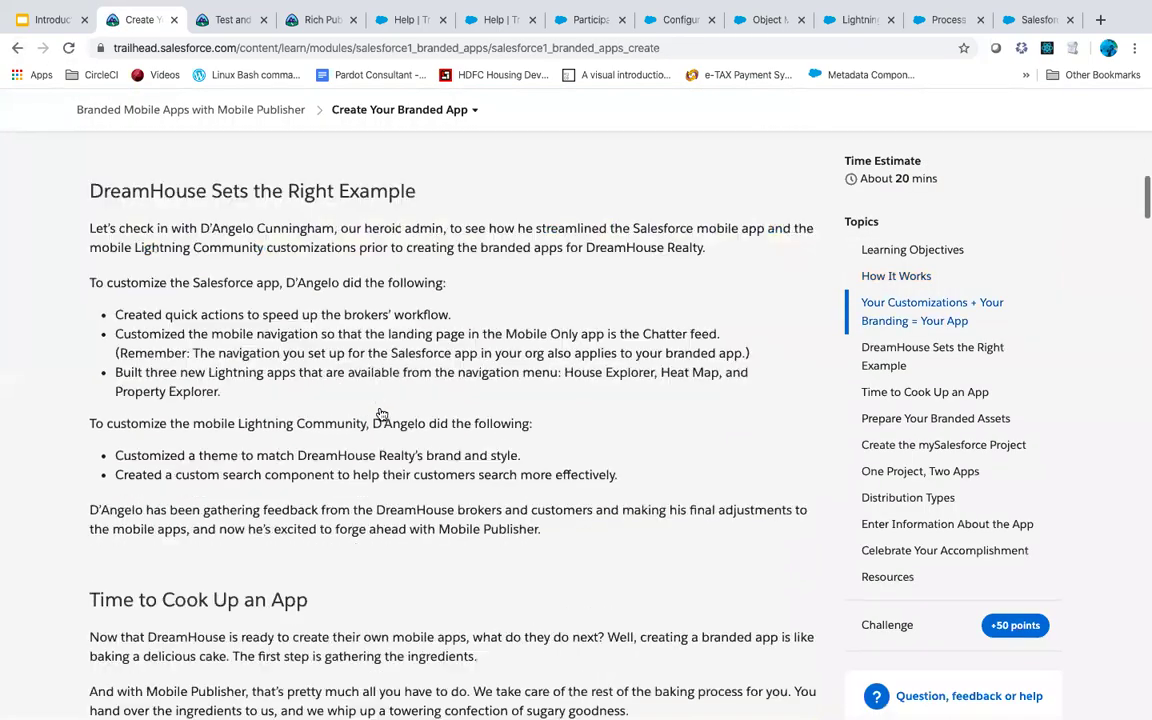
pyautogui.scroll(-15, 381, 413)
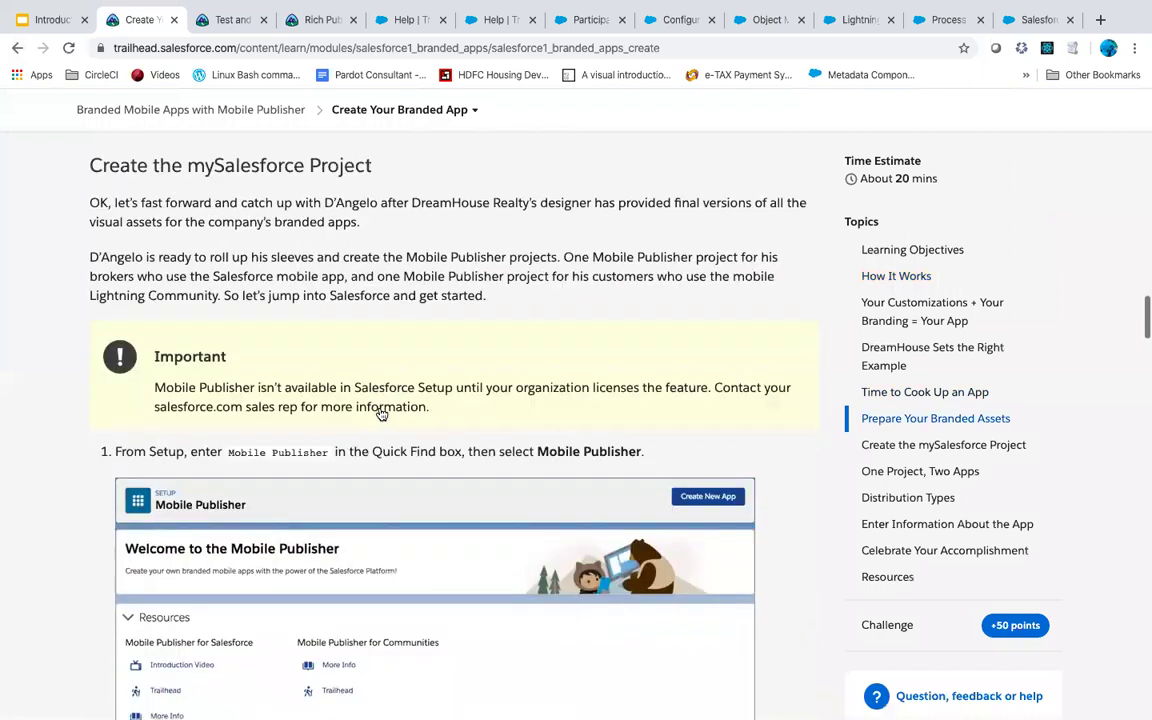
pyautogui.scroll(2, 311, 210)
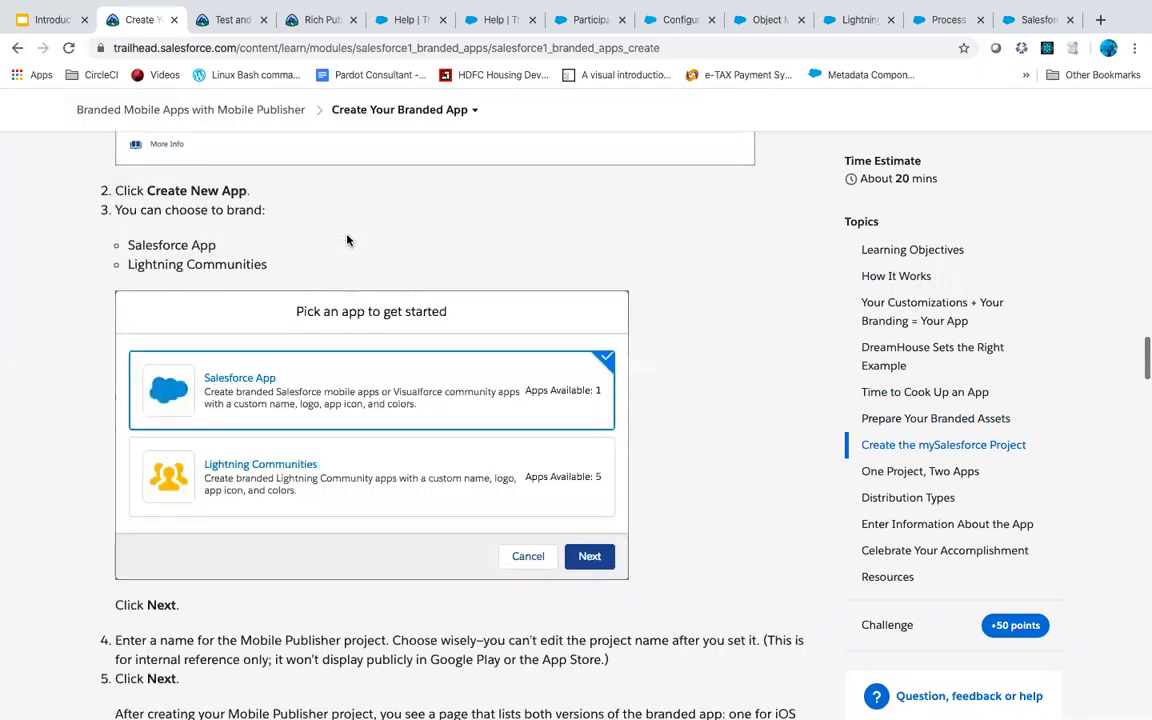
pyautogui.scroll(4, 253, 275)
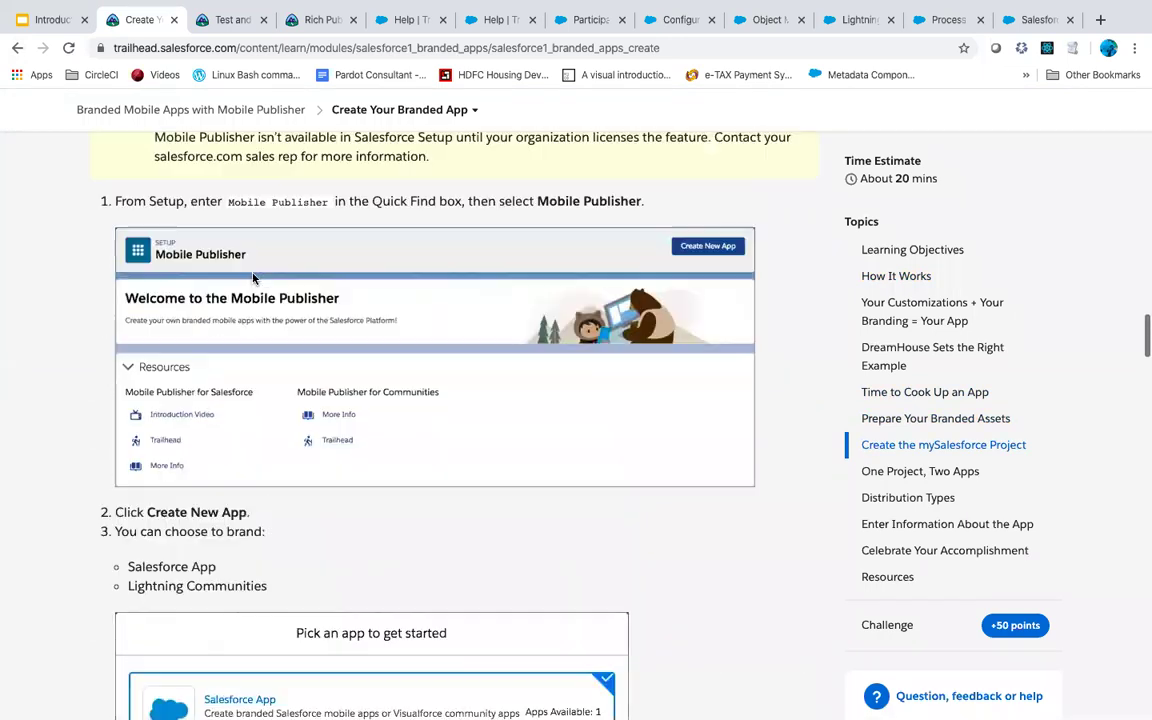
pyautogui.scroll(-4, 232, 256)
pyautogui.scroll(-1, 232, 256)
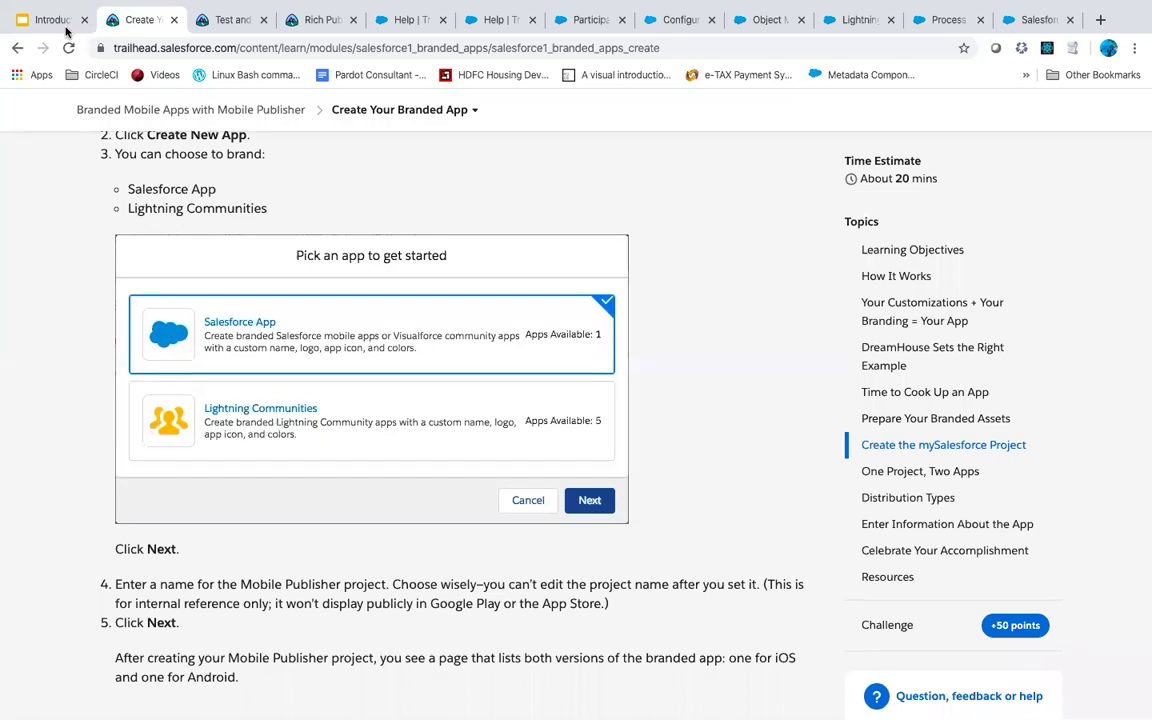
# Reload the Salesforce Help page and dismiss its COVID-19 notice banner
pyautogui.click(57, 22)
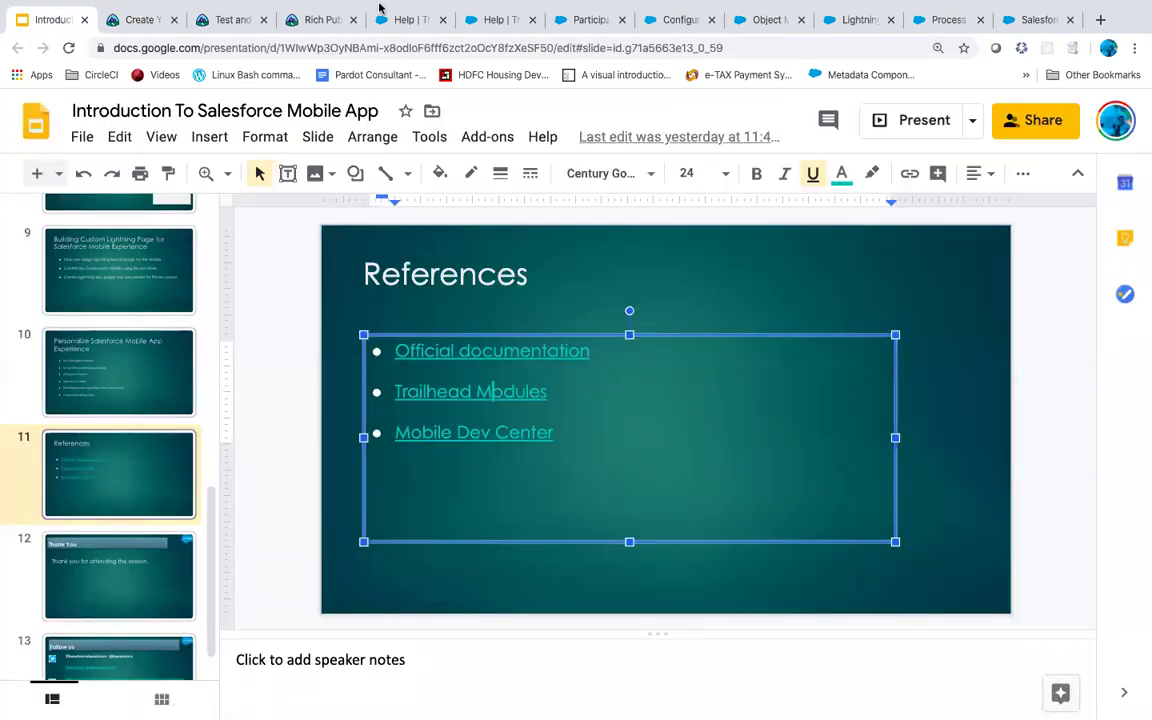
pyautogui.click(415, 21)
pyautogui.click(68, 47)
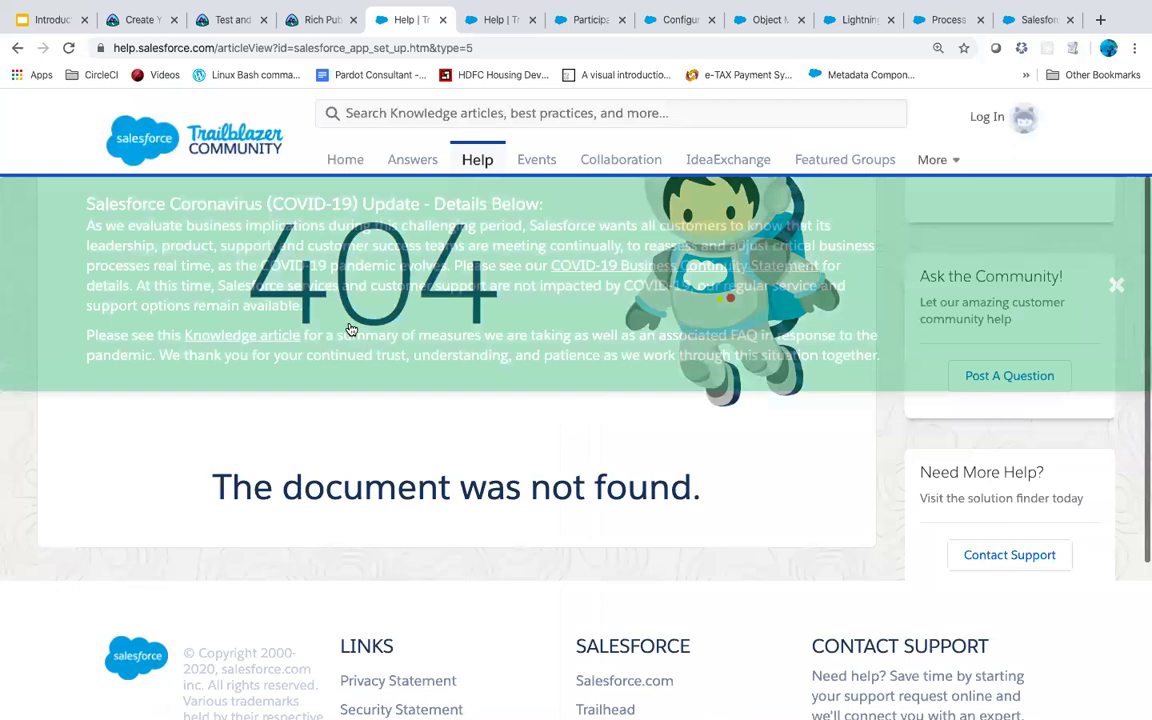
pyautogui.click(1117, 288)
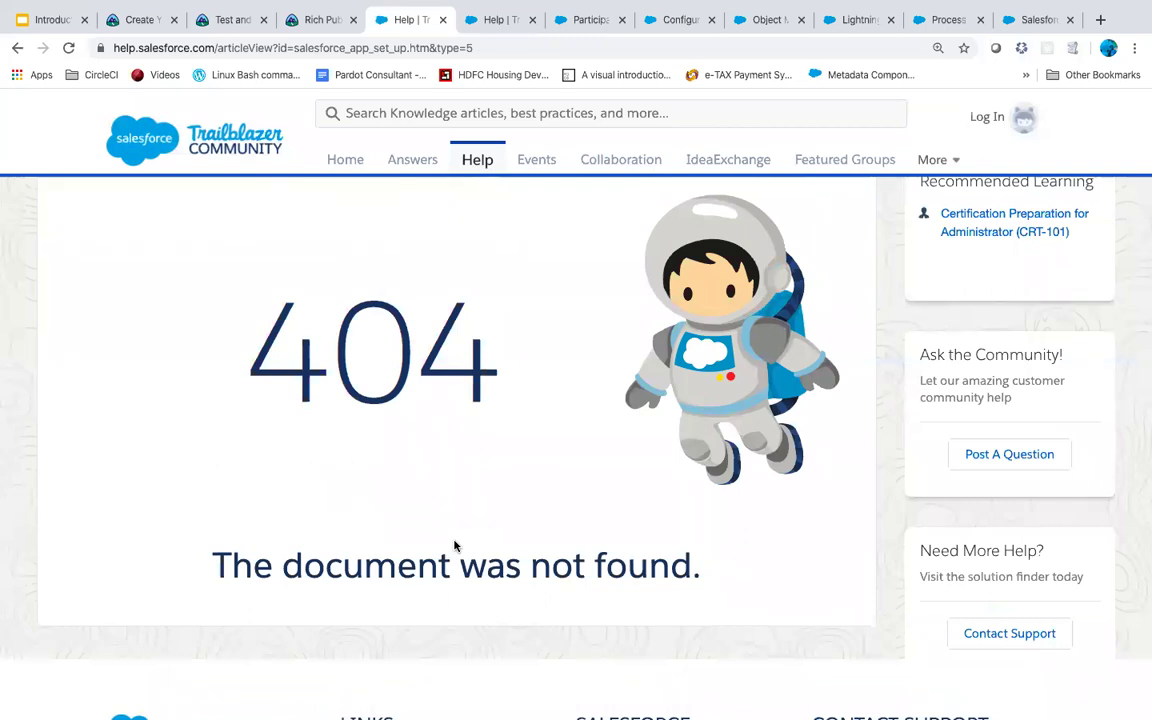
# Go to the Configure Your Component for Different Form Factors developer guide article
pyautogui.click(473, 30)
pyautogui.click(400, 22)
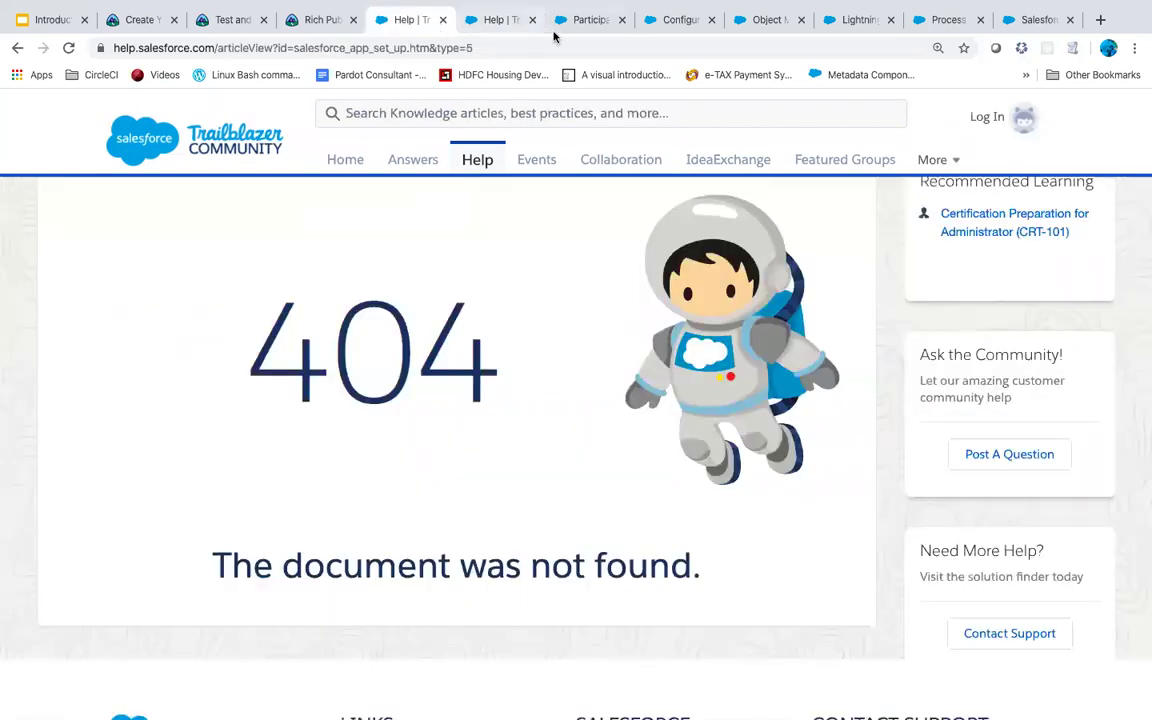
pyautogui.click(592, 22)
pyautogui.click(685, 24)
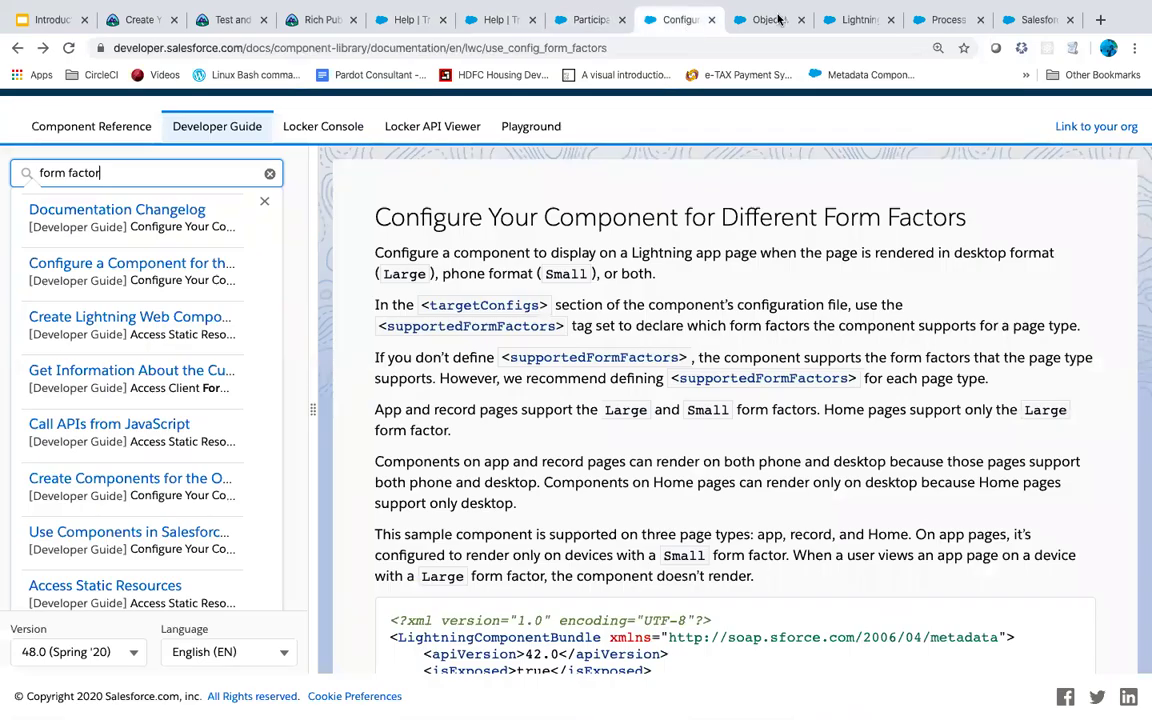
# Start a new custom attribute on the connected app, focus Attribute value, then return to the slides
pyautogui.click(772, 20)
pyautogui.click(855, 21)
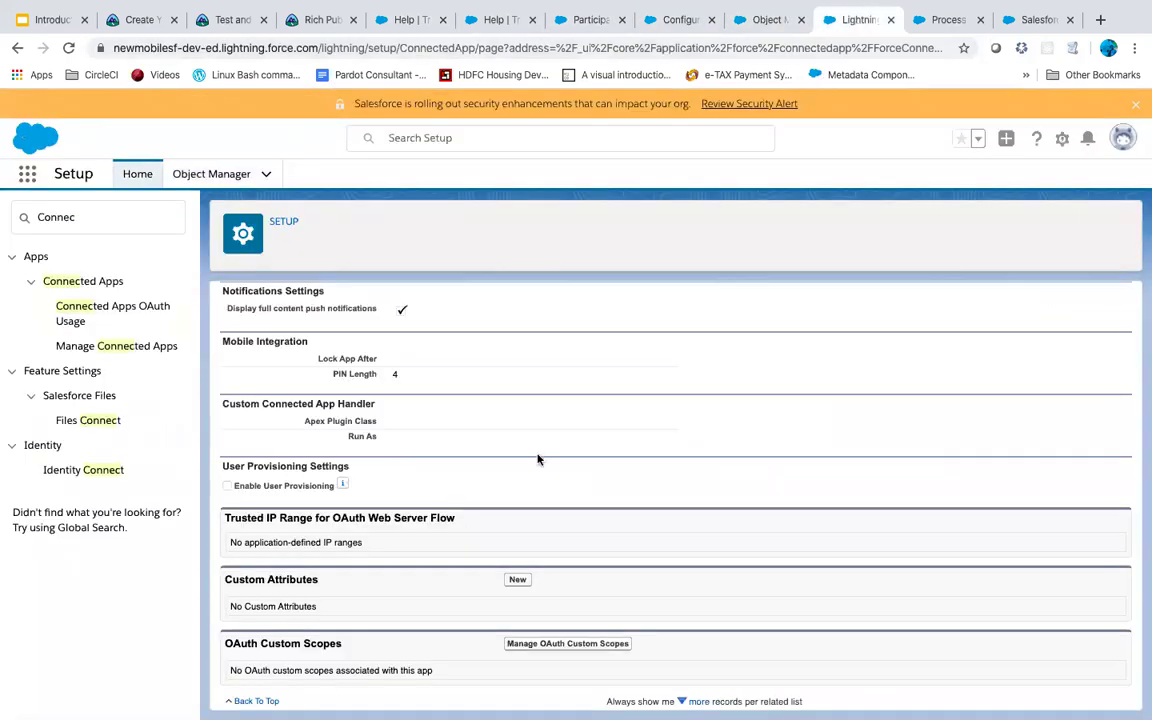
pyautogui.click(516, 580)
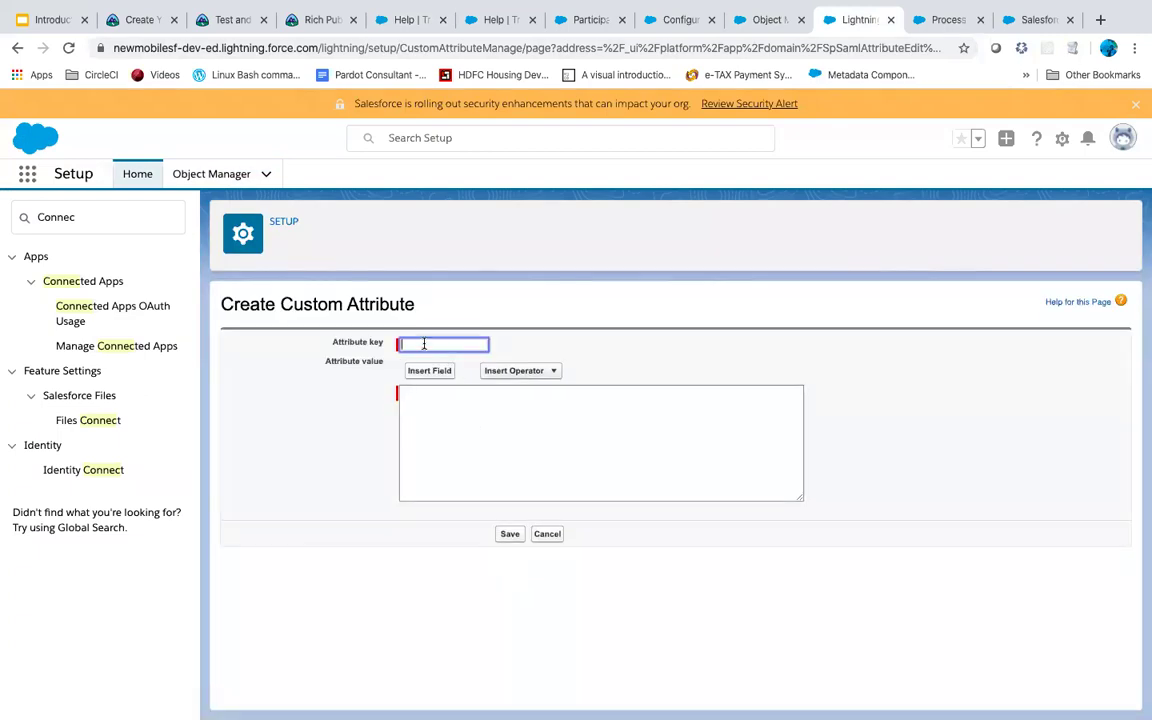
pyautogui.click(425, 434)
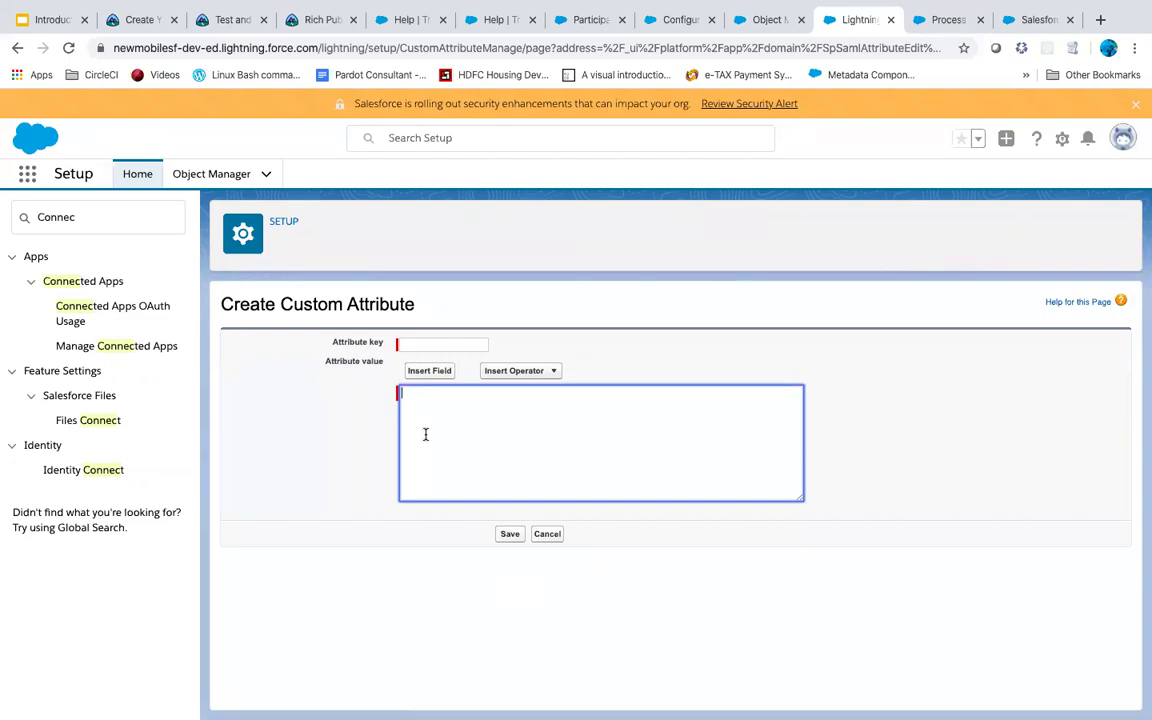
pyautogui.click(50, 19)
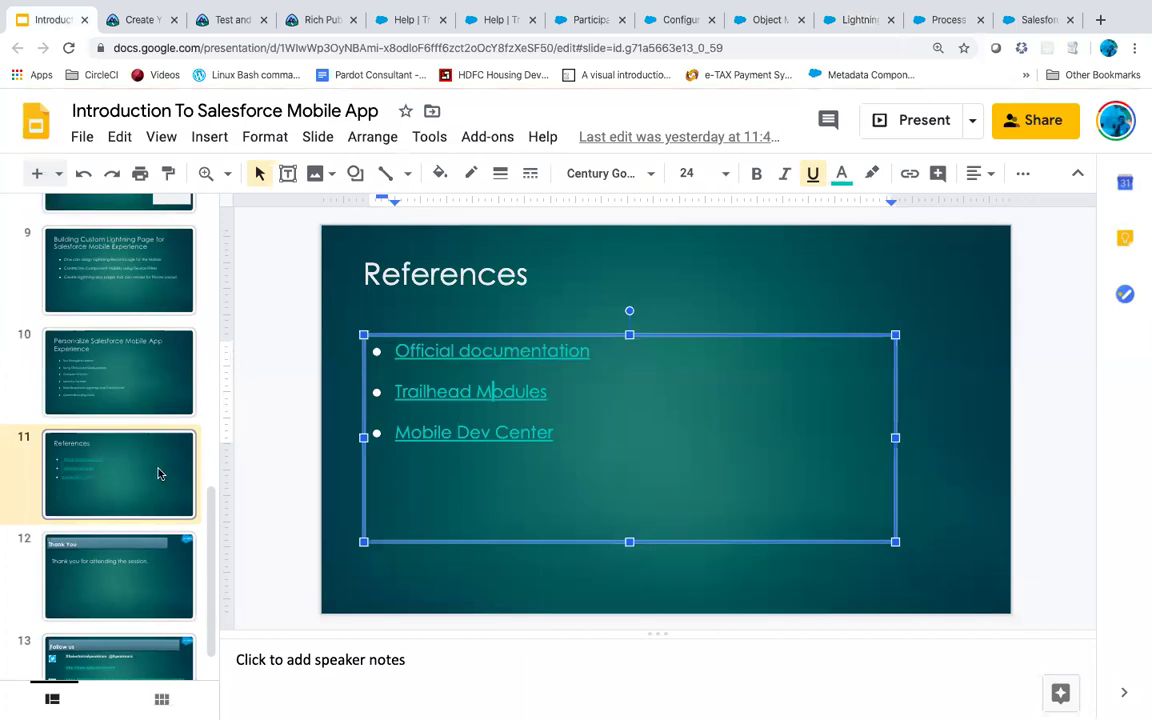
pyautogui.scroll(-1, 150, 480)
pyautogui.click(129, 424)
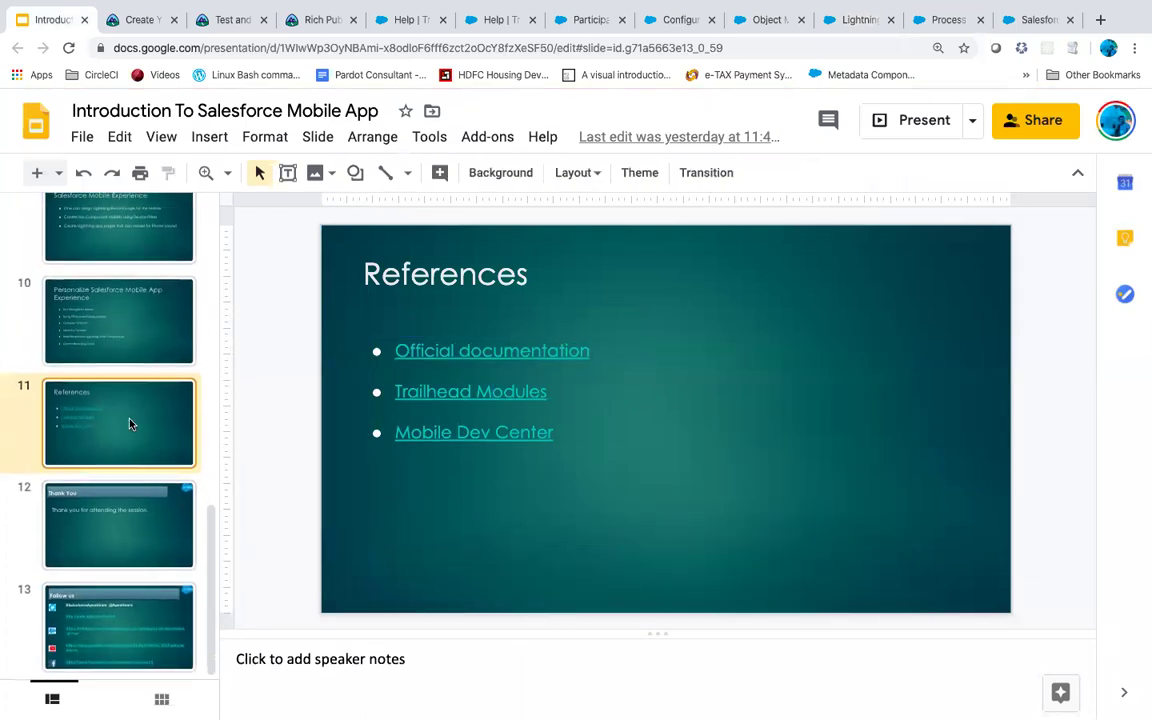
pyautogui.press('Up')
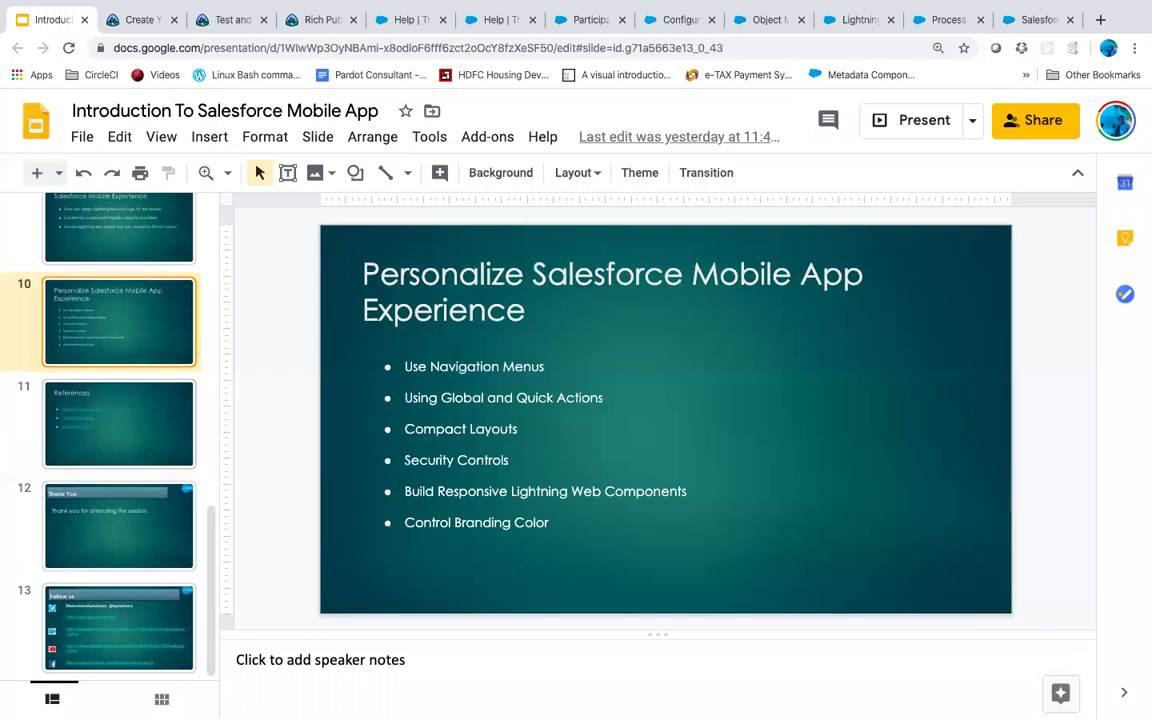
pyautogui.press('Up')
pyautogui.press('Down')
pyautogui.press('Down')
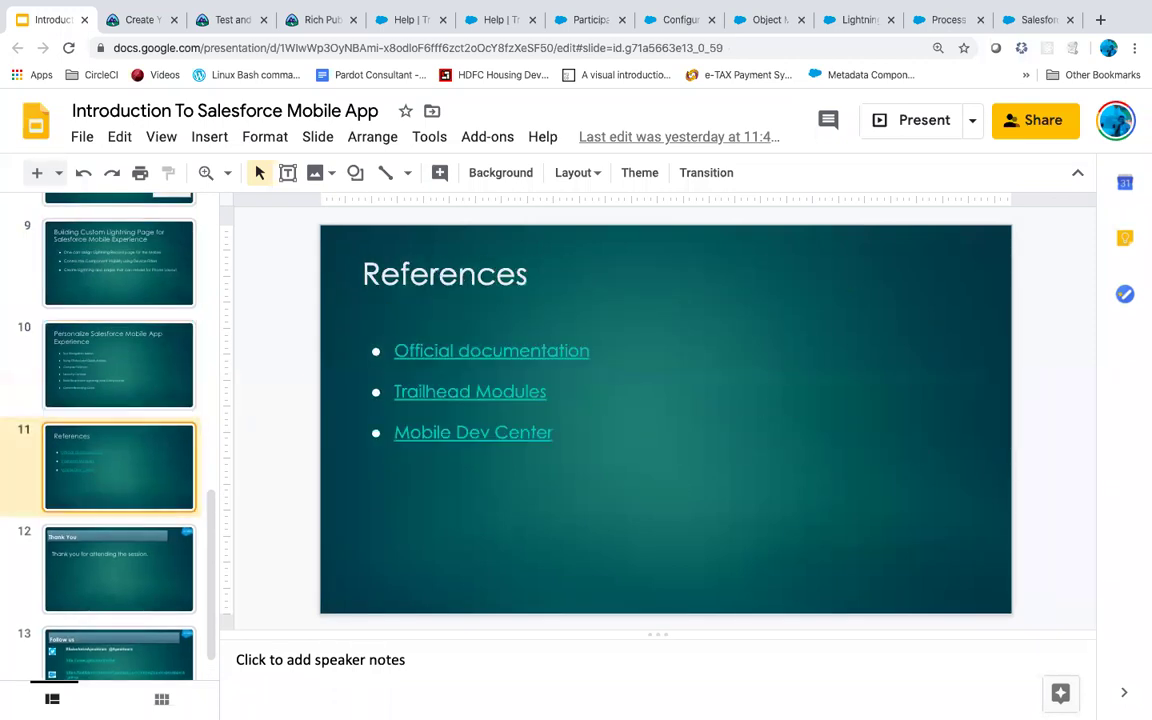
pyautogui.press('Down')
pyautogui.press('Up')
pyautogui.press('Down')
pyautogui.press('Up')
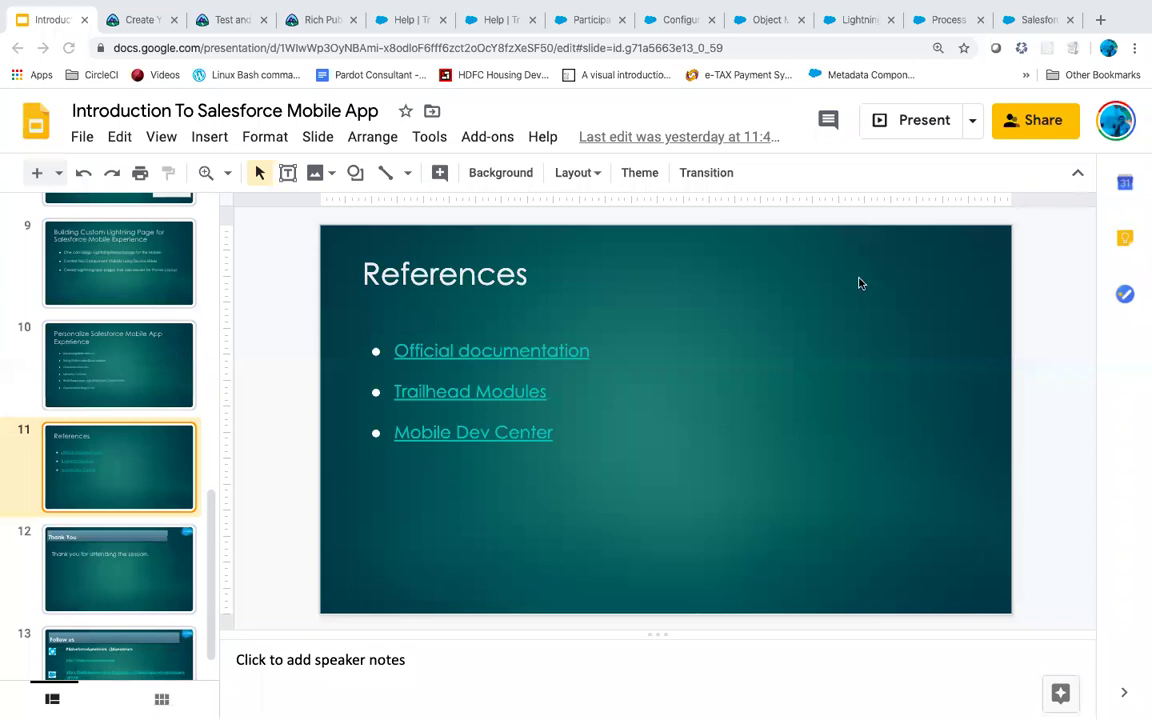
pyautogui.click(830, 295)
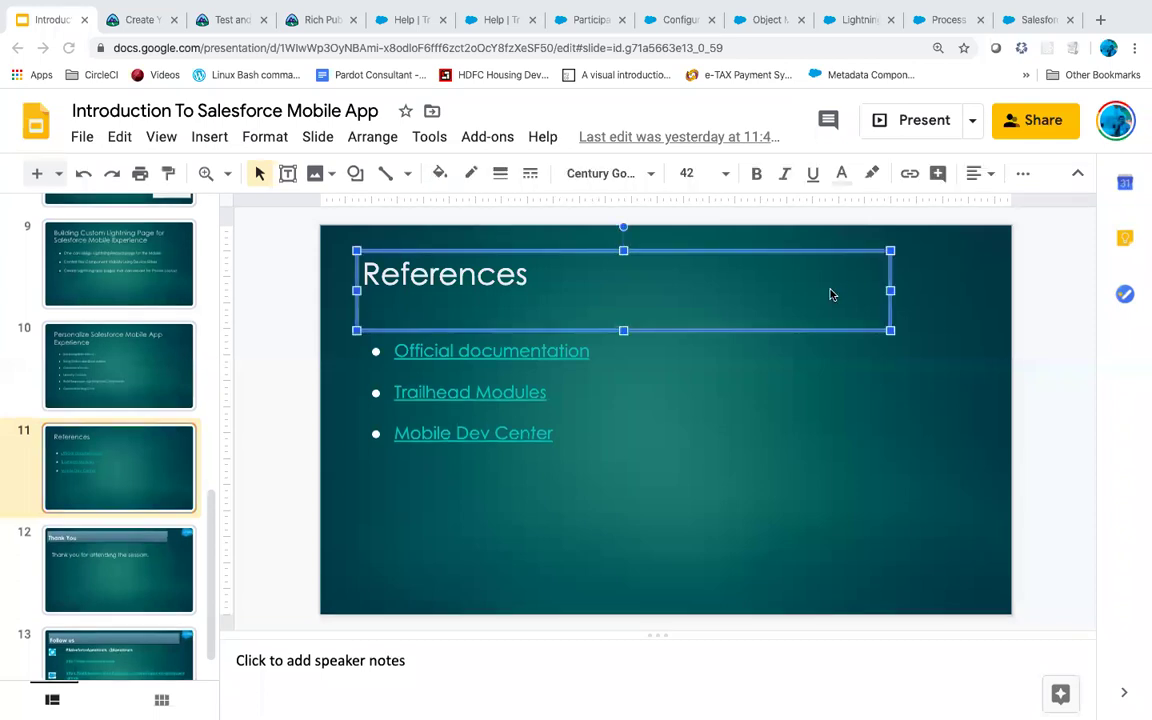
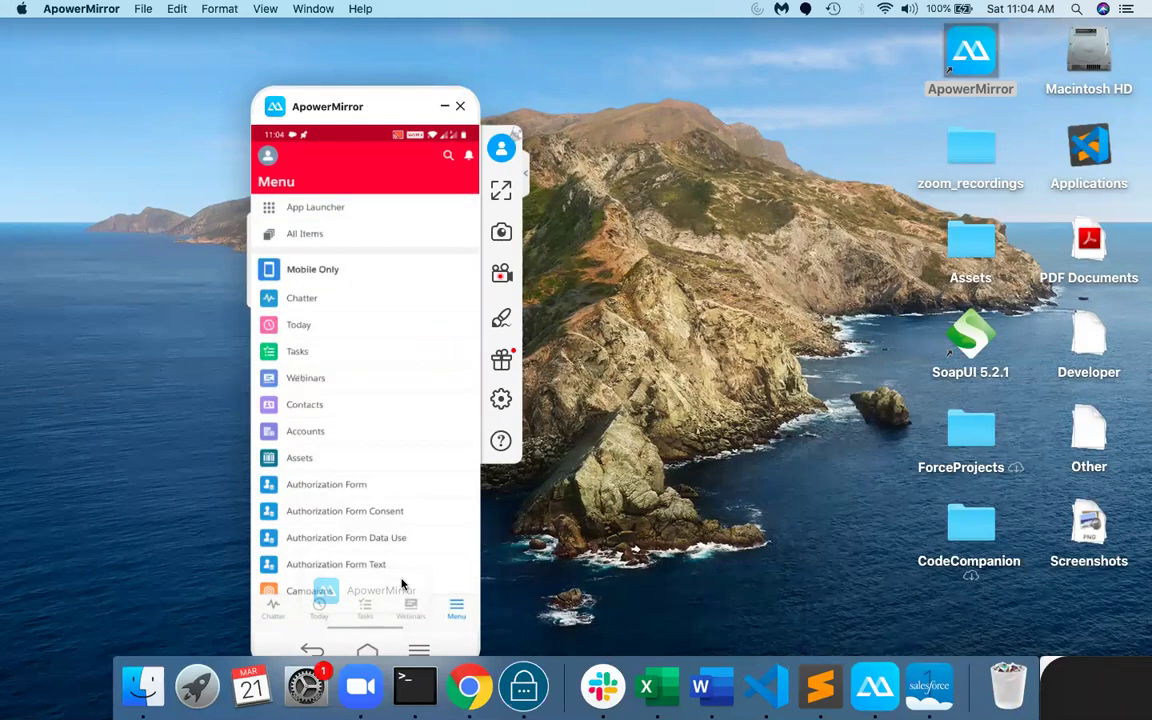
# Switch from the mirrored phone desktop to the Chrome desktop showing the slide deck
pyautogui.hotkey('ctrl', 'Right')
pyautogui.hotkey('ctrl', 'Right')
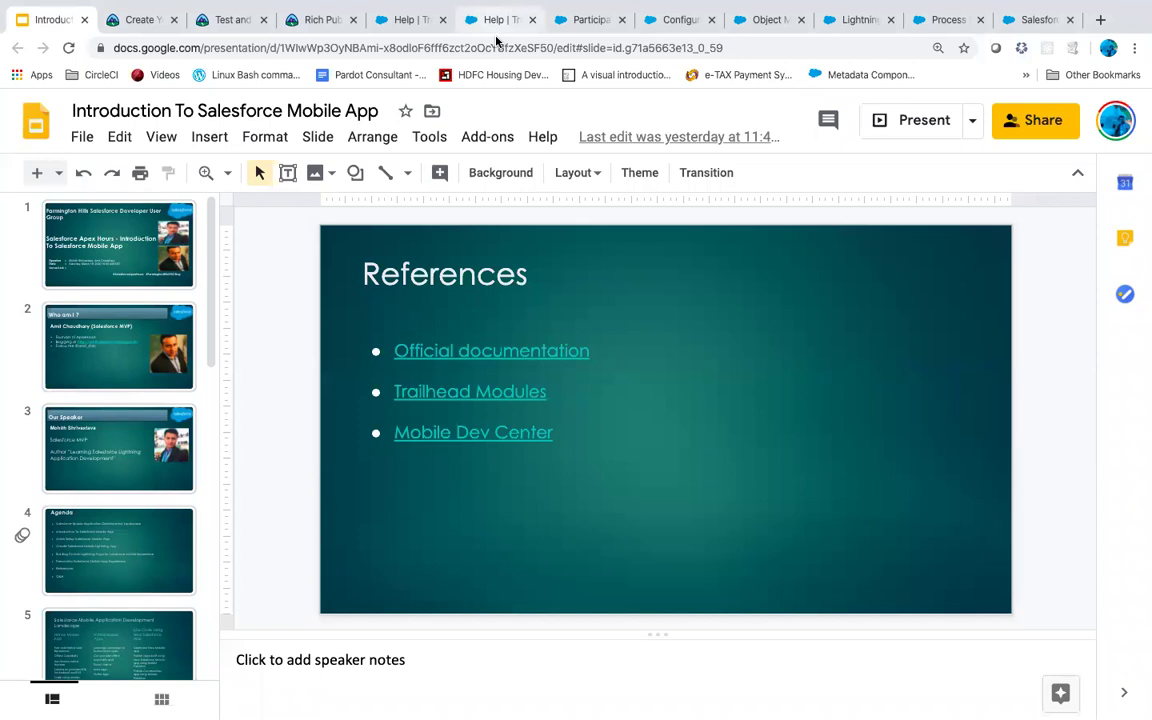
# Exit the Participant Record Page editor without saving, then open Setup from the gear menu
pyautogui.click(492, 28)
pyautogui.click(416, 26)
pyautogui.click(562, 25)
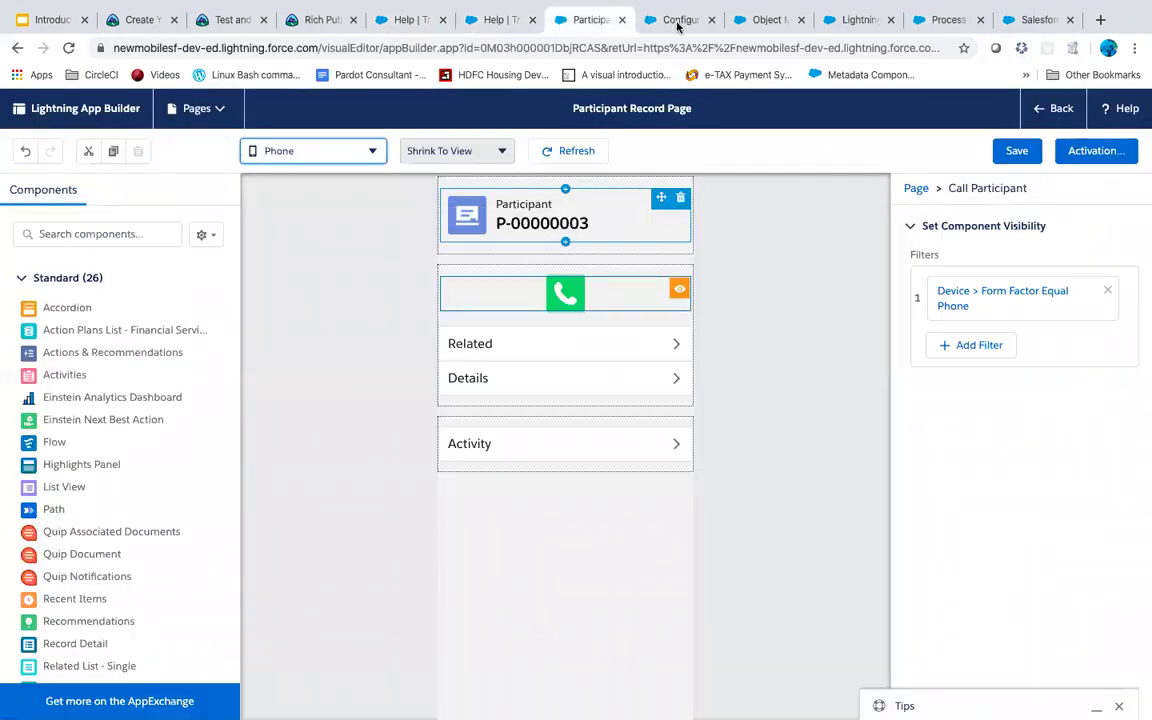
pyautogui.click(1055, 111)
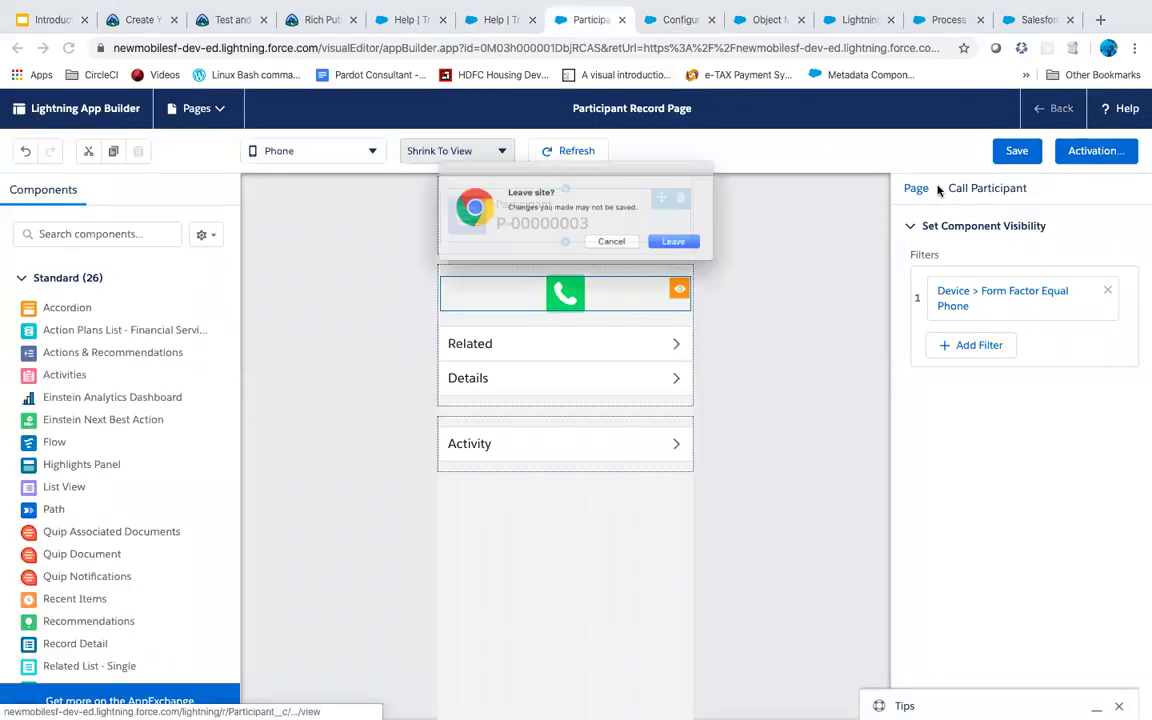
pyautogui.click(700, 245)
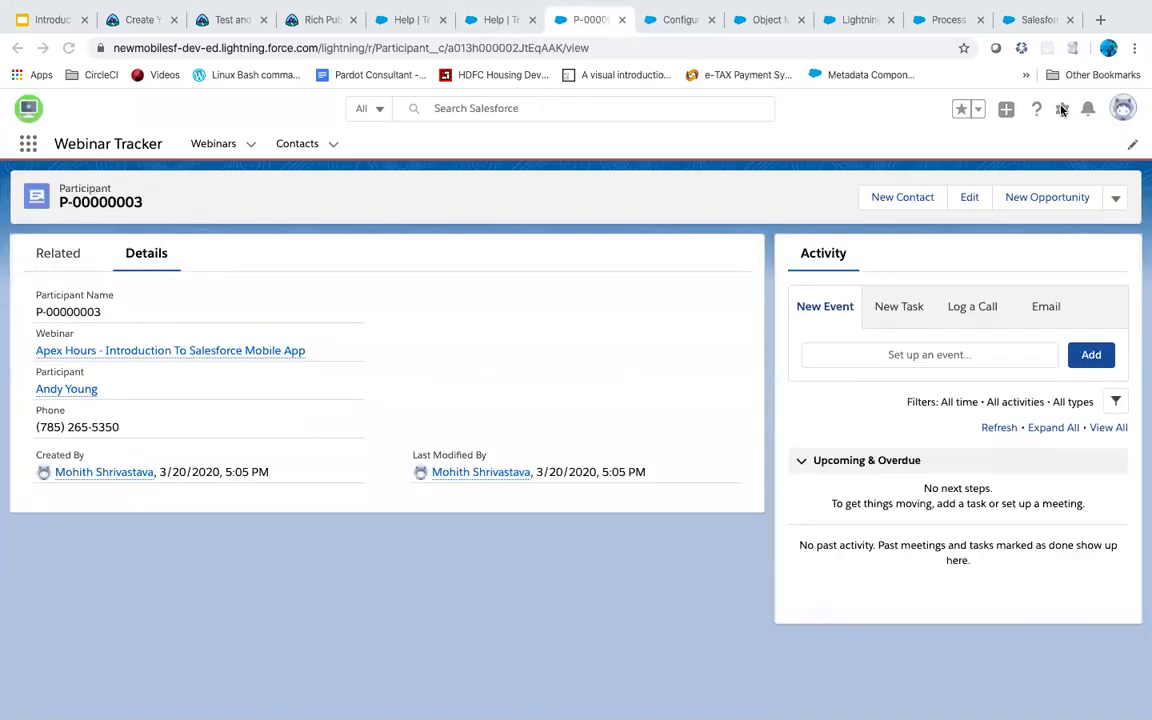
pyautogui.click(1063, 110)
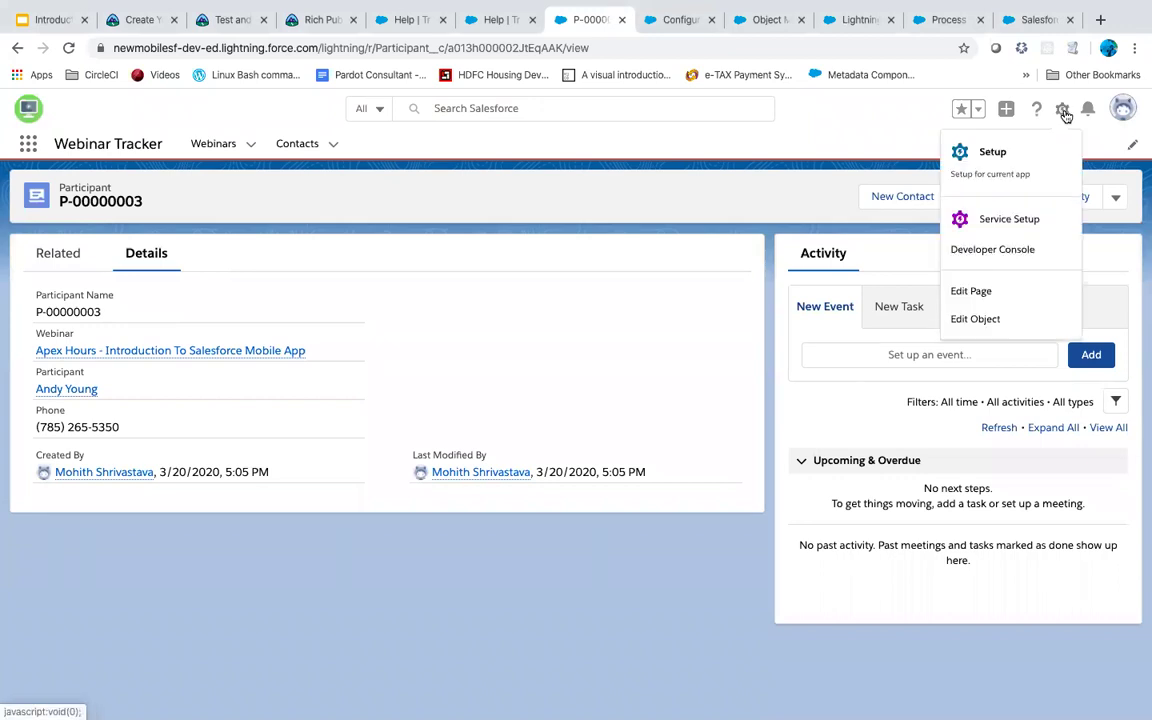
pyautogui.click(989, 185)
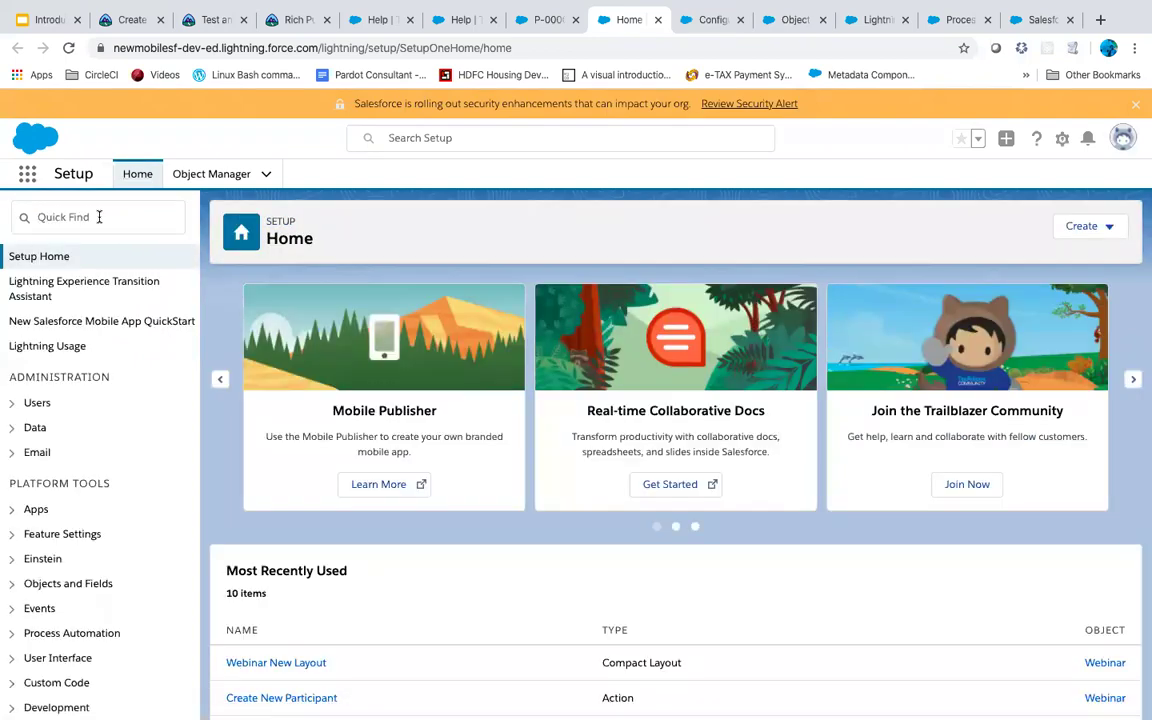
# Filter Setup by 'Mobile' and open the Salesforce Navigation page
pyautogui.click(93, 217)
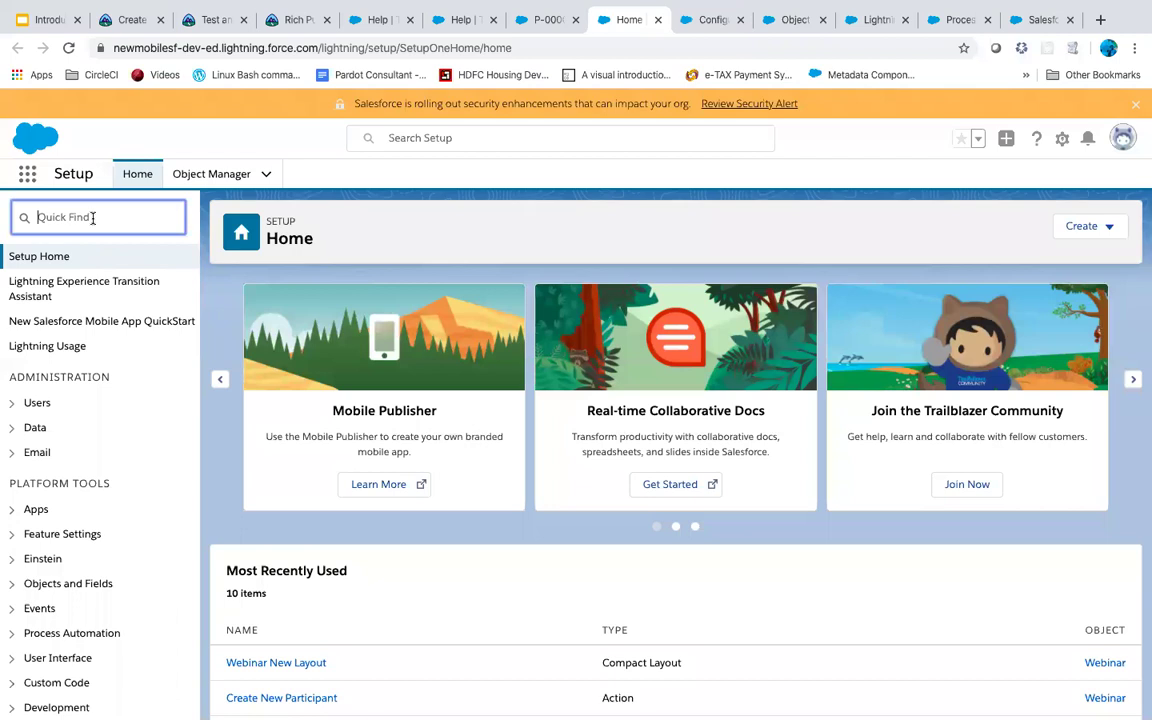
pyautogui.write('Mobile')
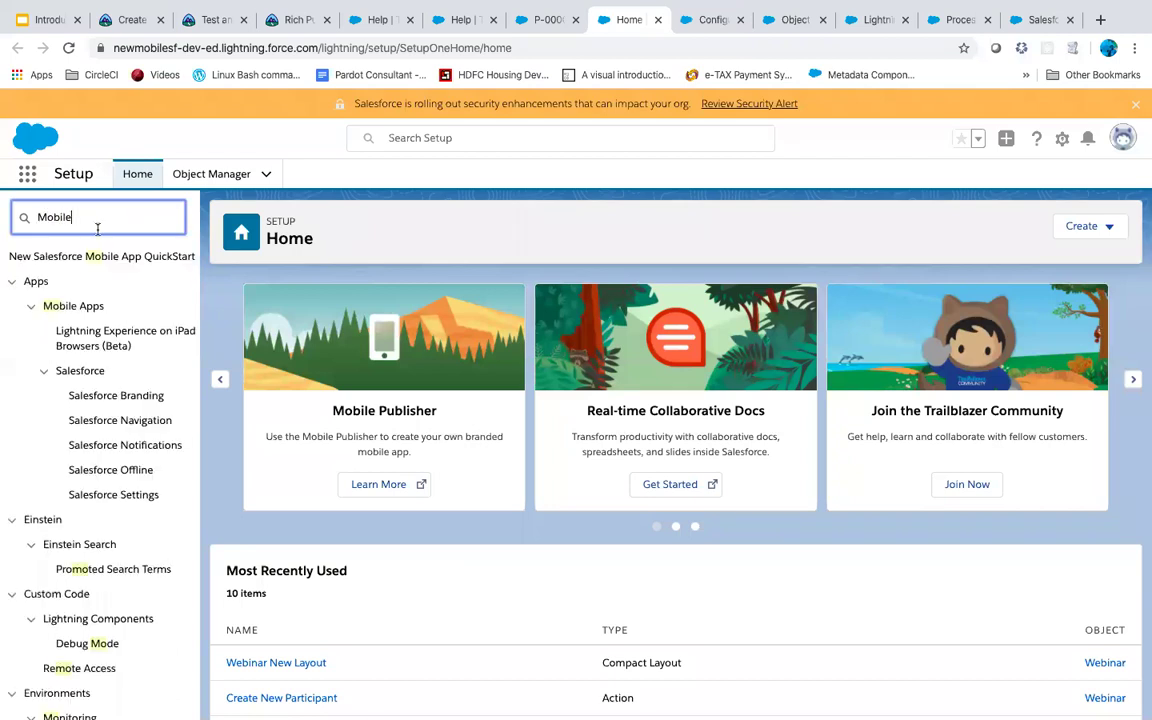
pyautogui.click(125, 420)
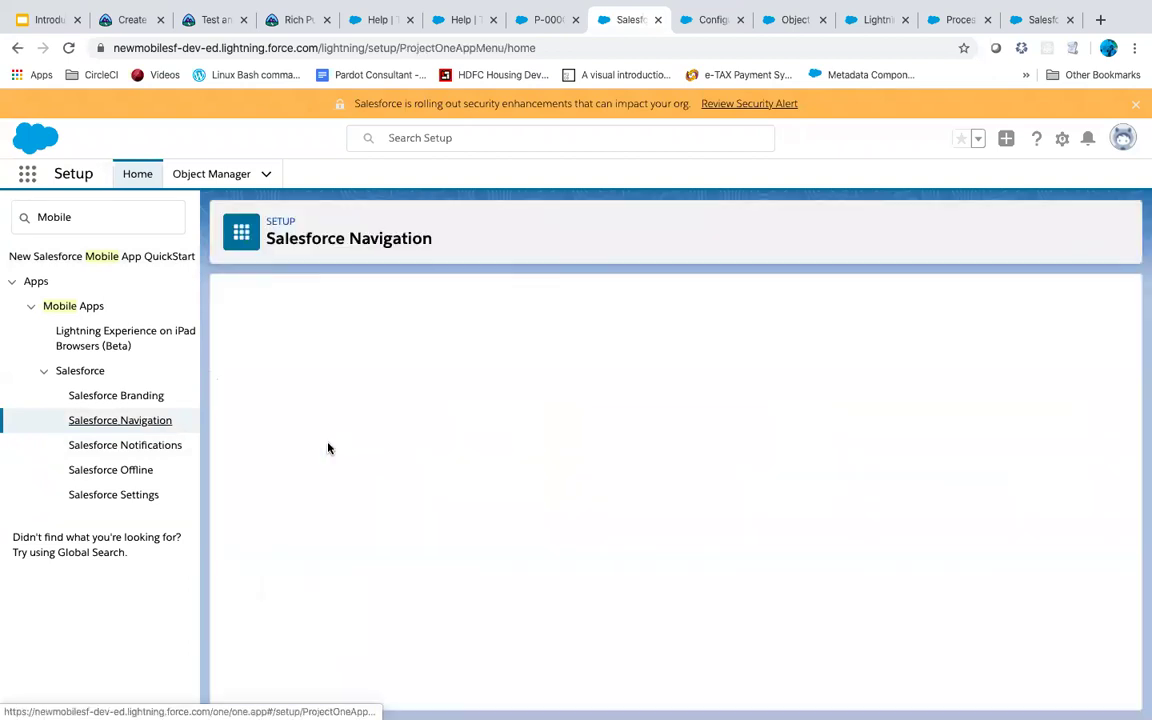
# Review the available navigation items and highlight the Mobile Only app note, then check the mirrored phone
pyautogui.scroll(-1, 409, 502)
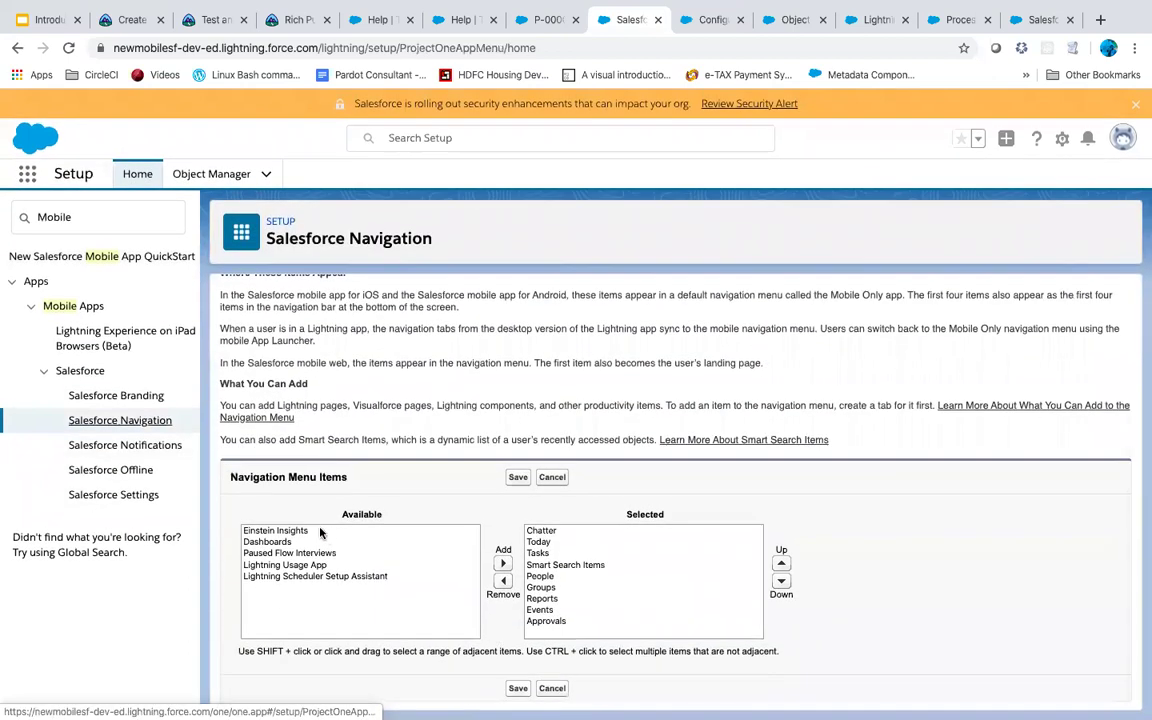
pyautogui.moveTo(295, 537); pyautogui.dragTo(325, 590)
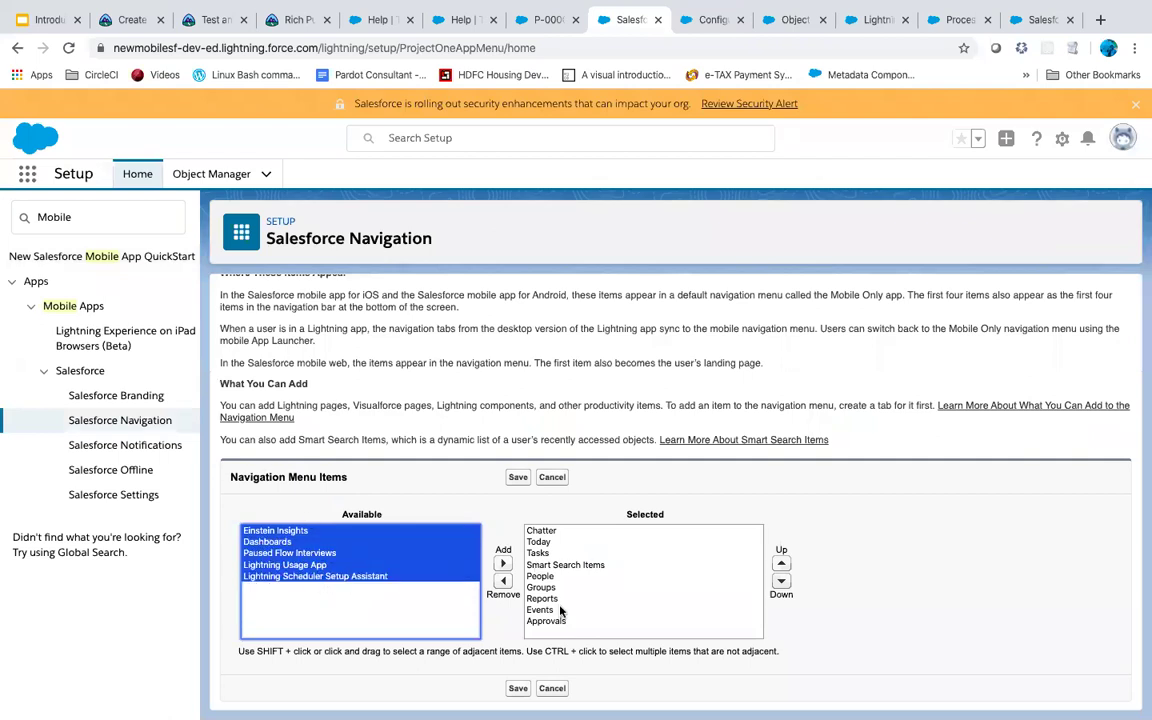
pyautogui.scroll(1, 417, 450)
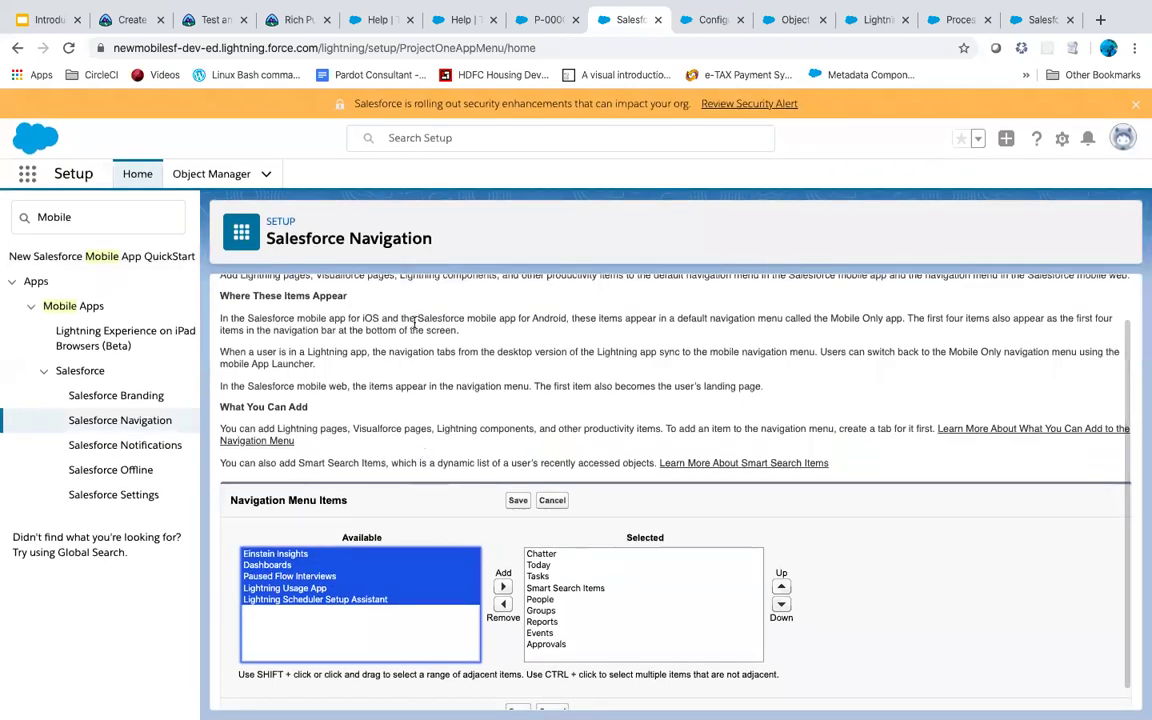
pyautogui.scroll(-1, 620, 318)
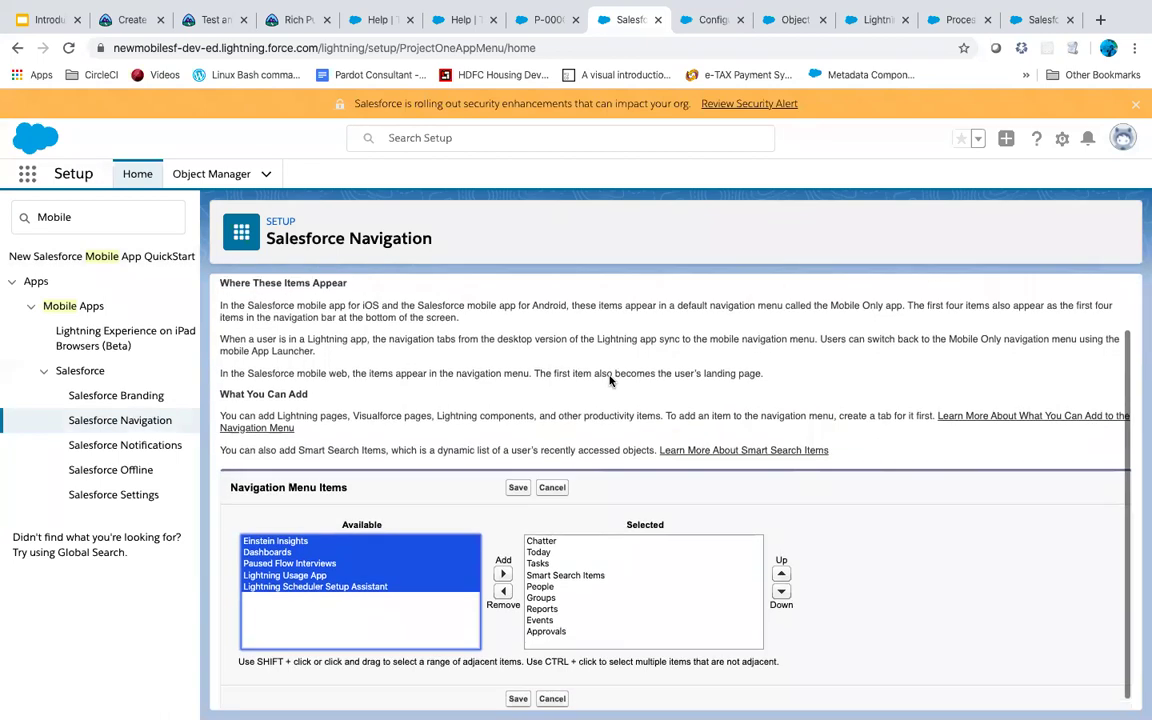
pyautogui.moveTo(822, 309); pyautogui.dragTo(890, 311)
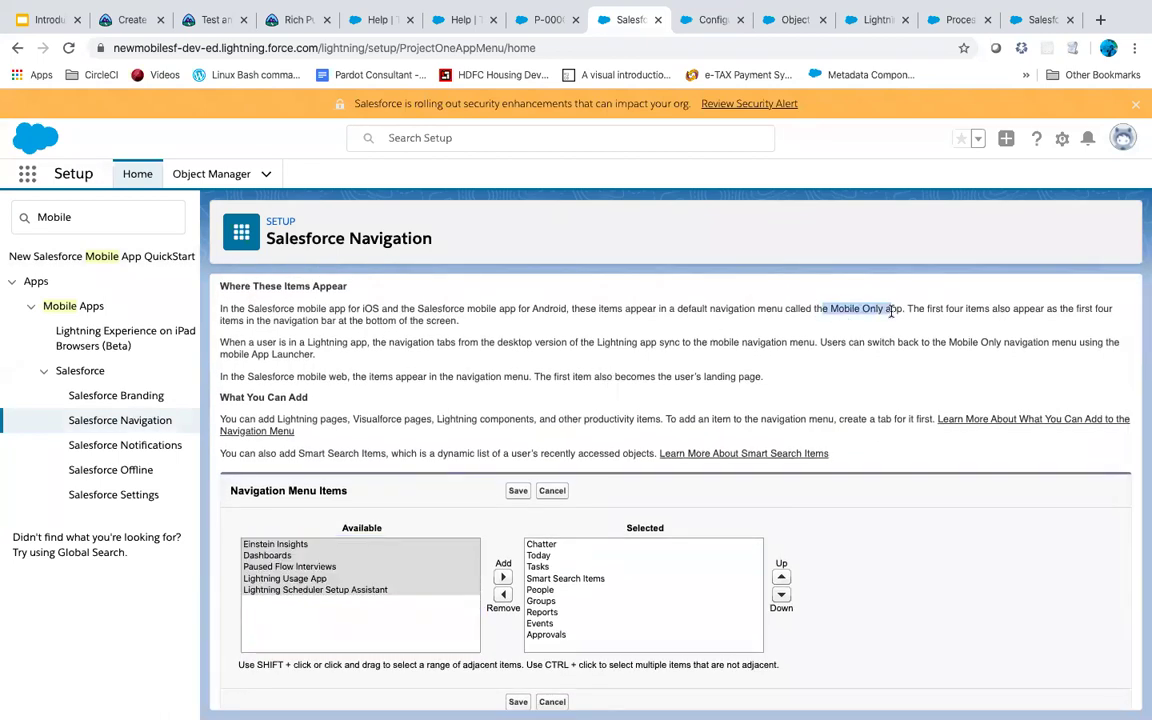
pyautogui.hotkey('ctrl', 'Left')
pyautogui.hotkey('ctrl', 'Left')
# Select Lightning Scheduler Setup Assistant and highlight the default navigation menu description
pyautogui.scroll(-1, 590, 575)
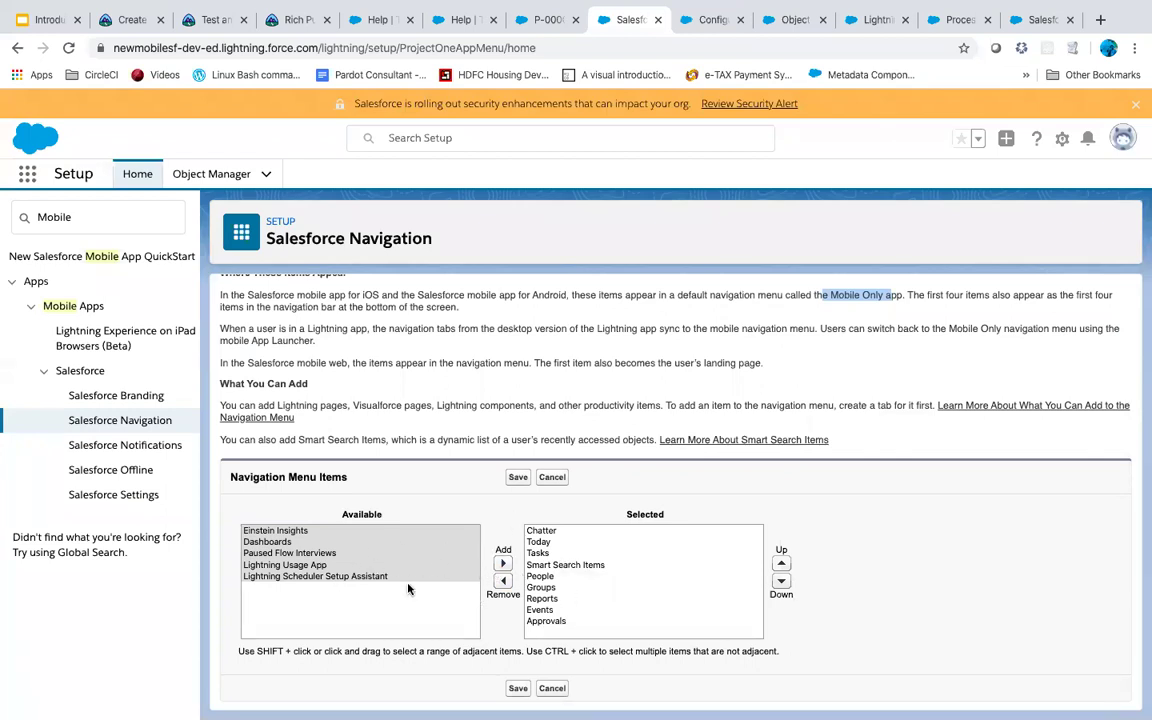
pyautogui.click(357, 577)
pyautogui.scroll(2, 427, 437)
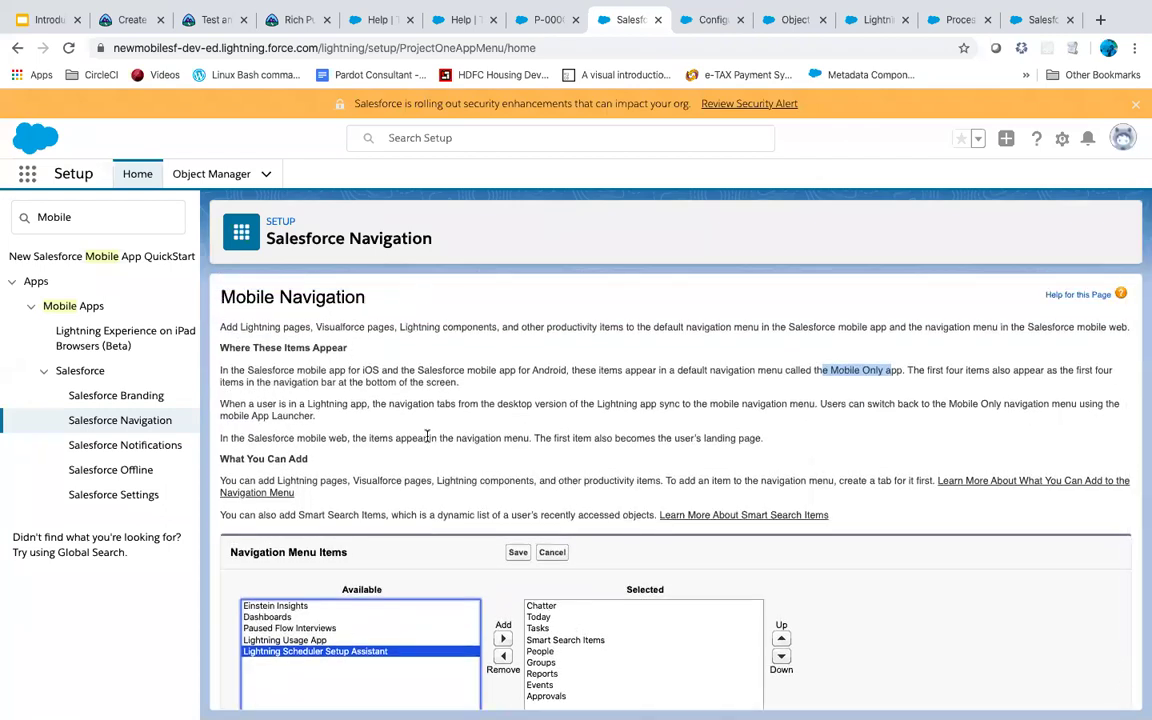
pyautogui.moveTo(711, 373); pyautogui.dragTo(908, 388)
pyautogui.click(869, 447)
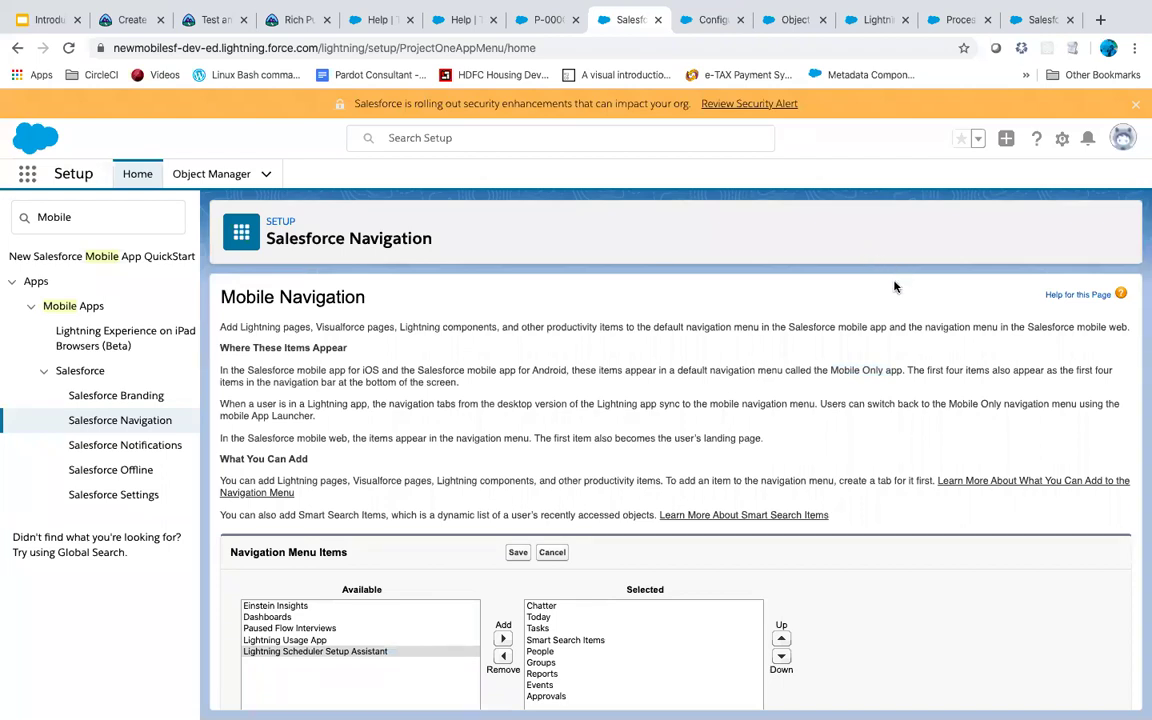
# Reload the not-found Salesforce Help article, then go back to the References slide
pyautogui.click(378, 20)
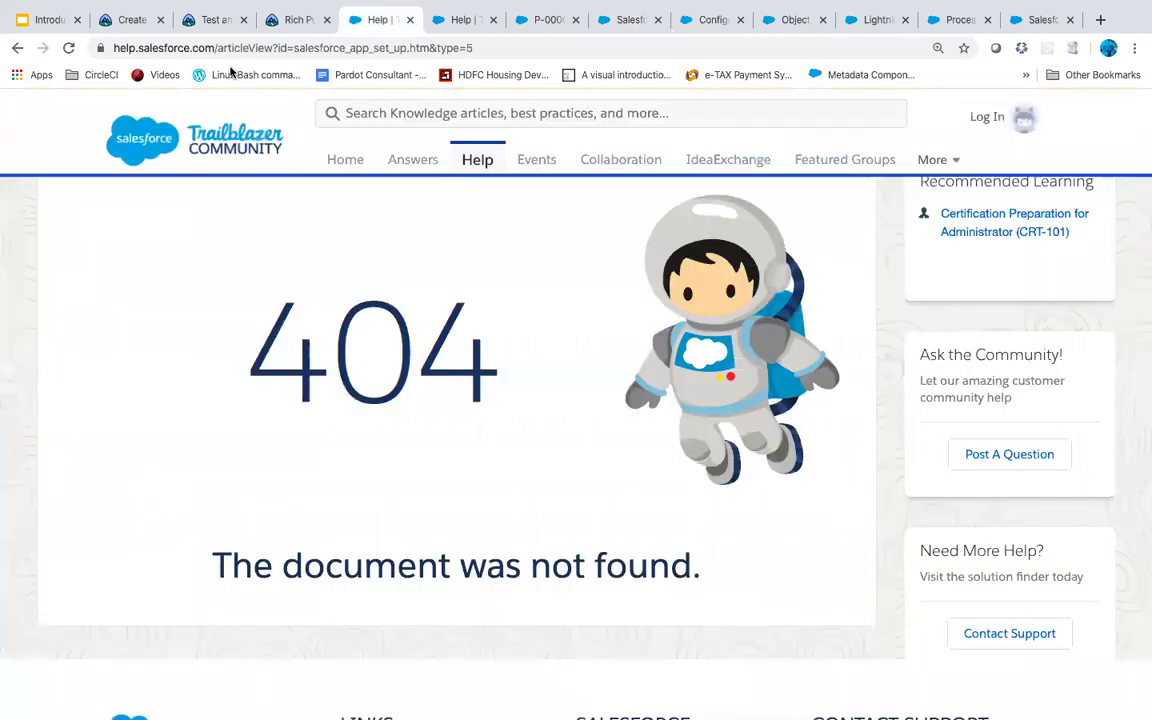
pyautogui.click(68, 49)
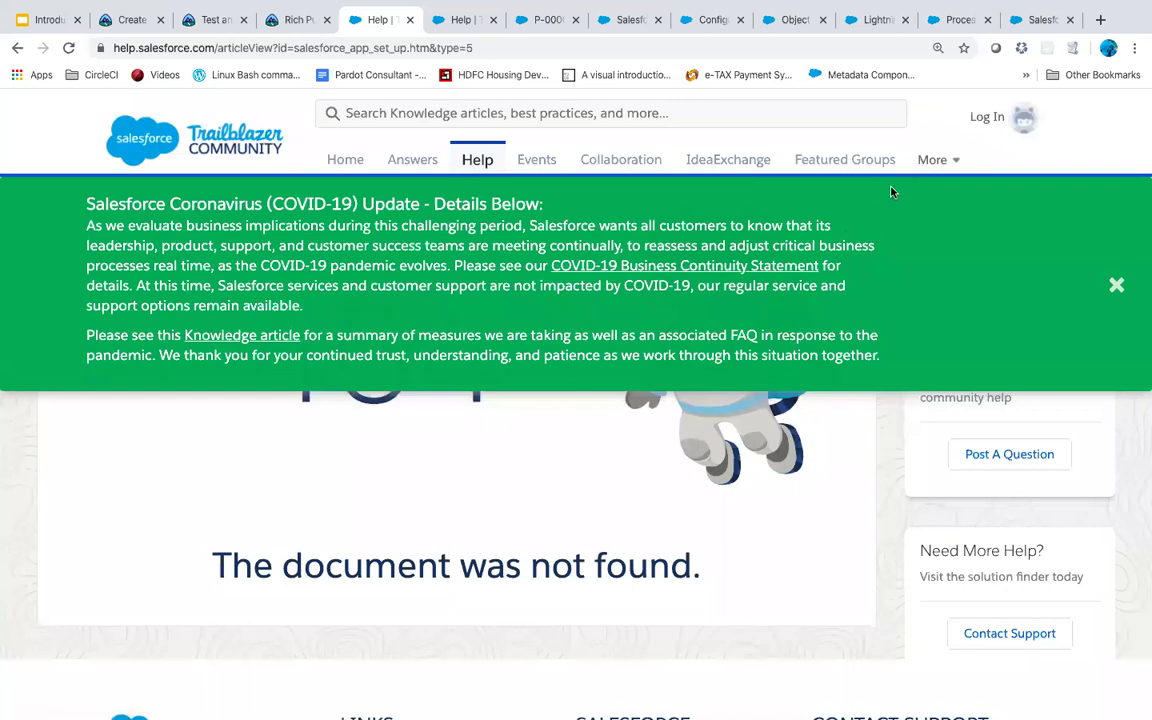
pyautogui.click(45, 19)
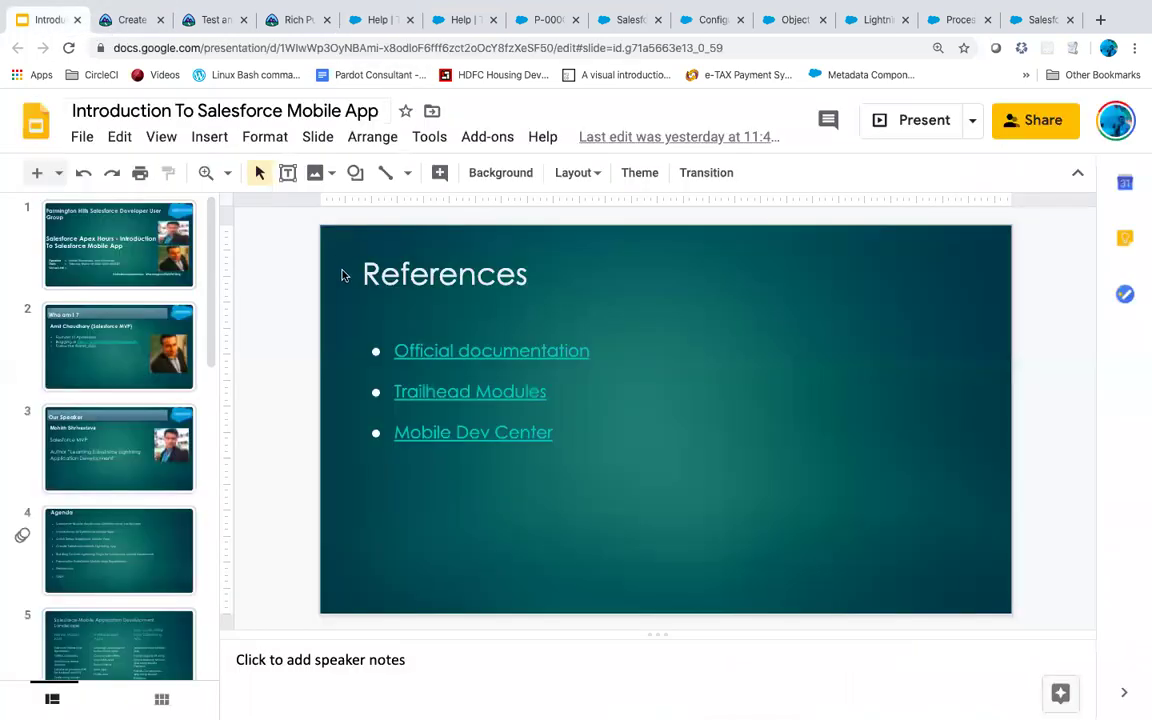